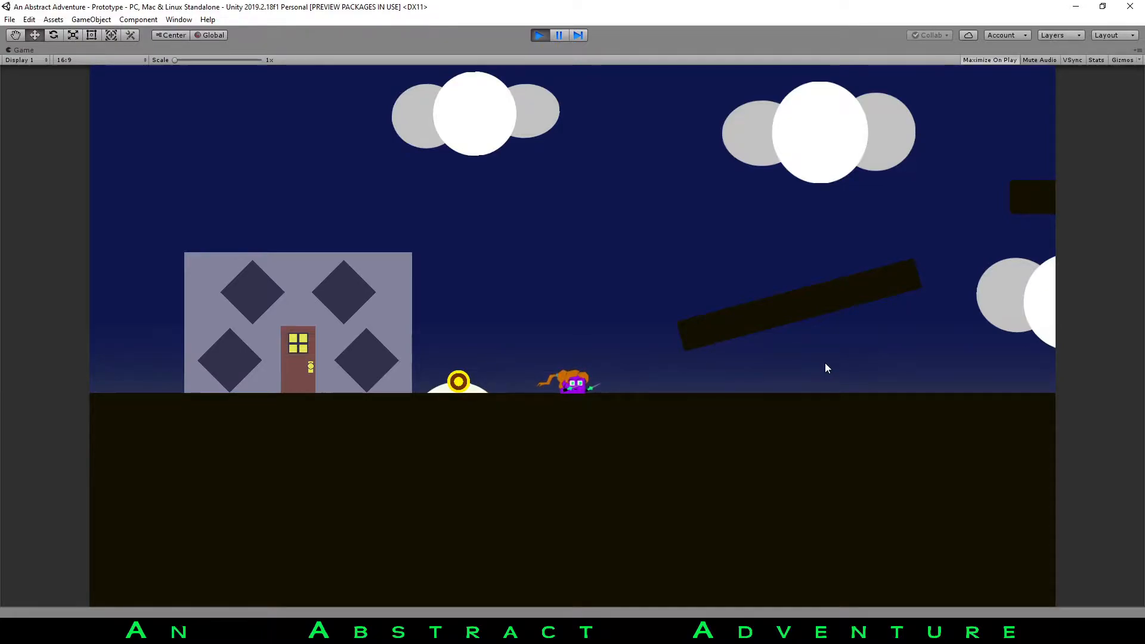
Run the character back and forth near the gold ring beside the house and test a jump.
{"action": "key", "text": "Right"}
{"action": "key", "text": "Left"}
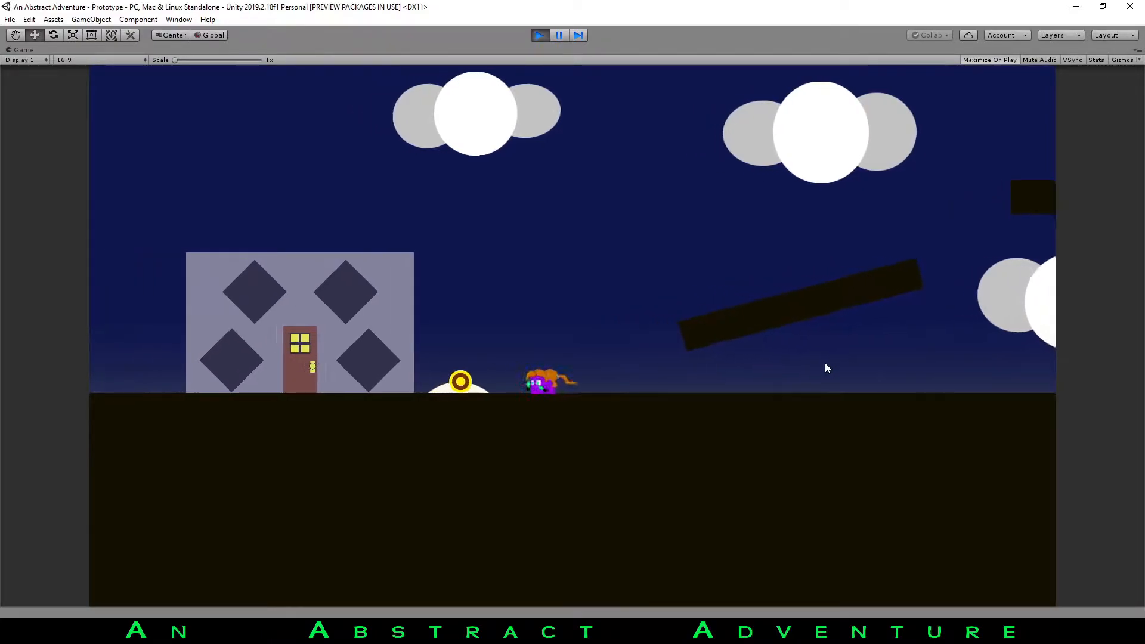
{"action": "key", "text": "Right"}
{"action": "key", "text": "Left"}
{"action": "key", "text": "Right"}
{"action": "key", "text": "Left"}
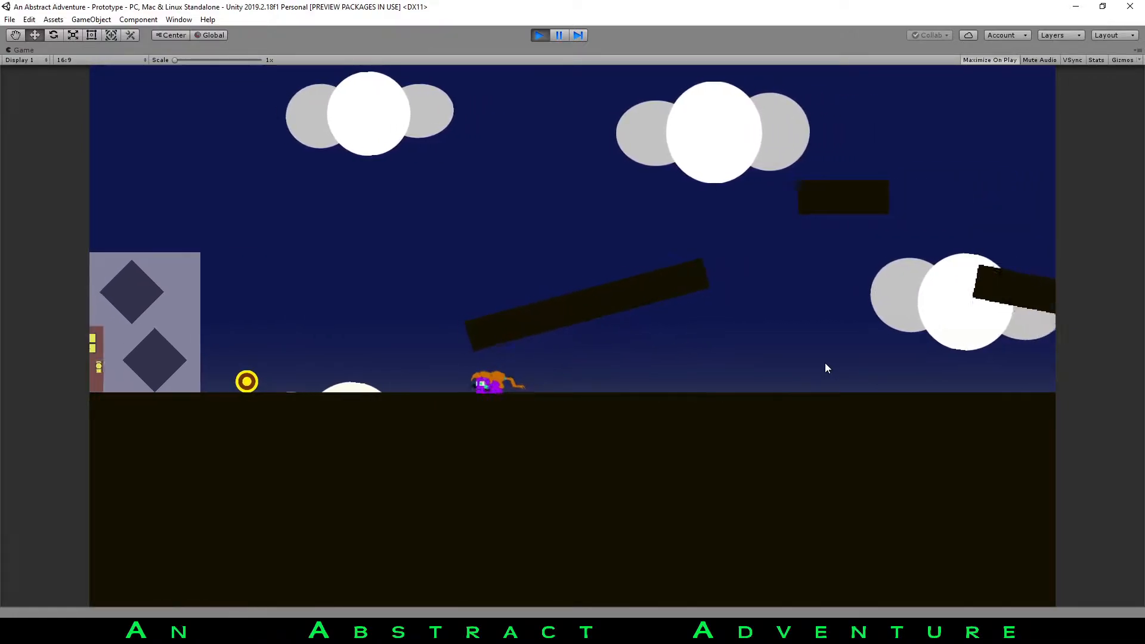
{"action": "key", "text": "space"}
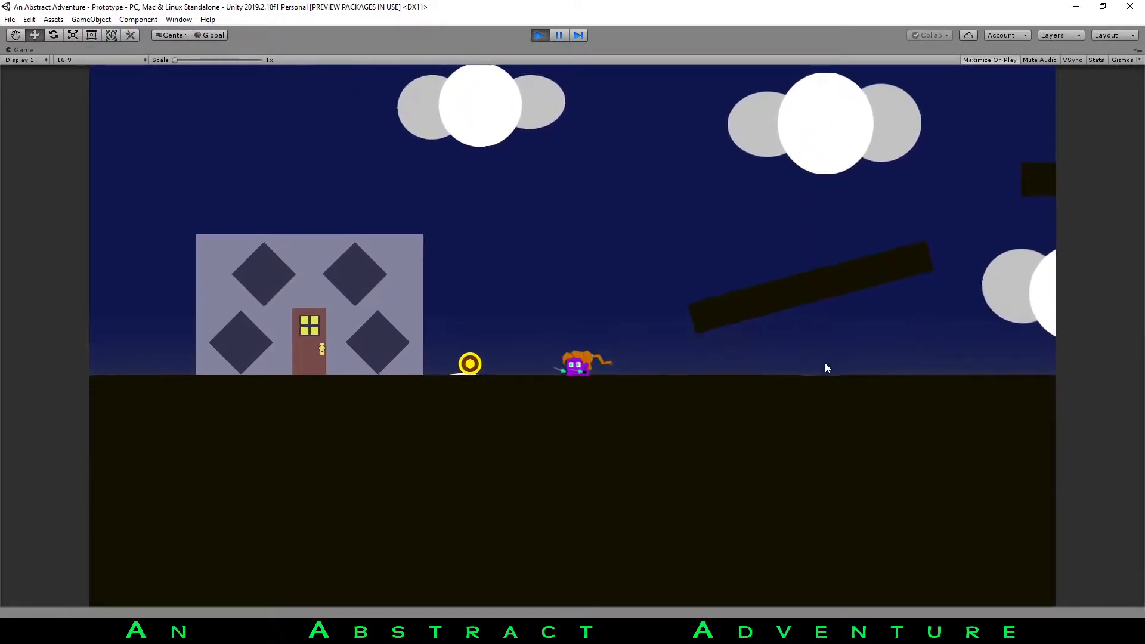
Walk the character away from the house and past the upward-sloping platform, turning around along the way.
{"action": "key", "text": "Right"}
{"action": "key", "text": "Left"}
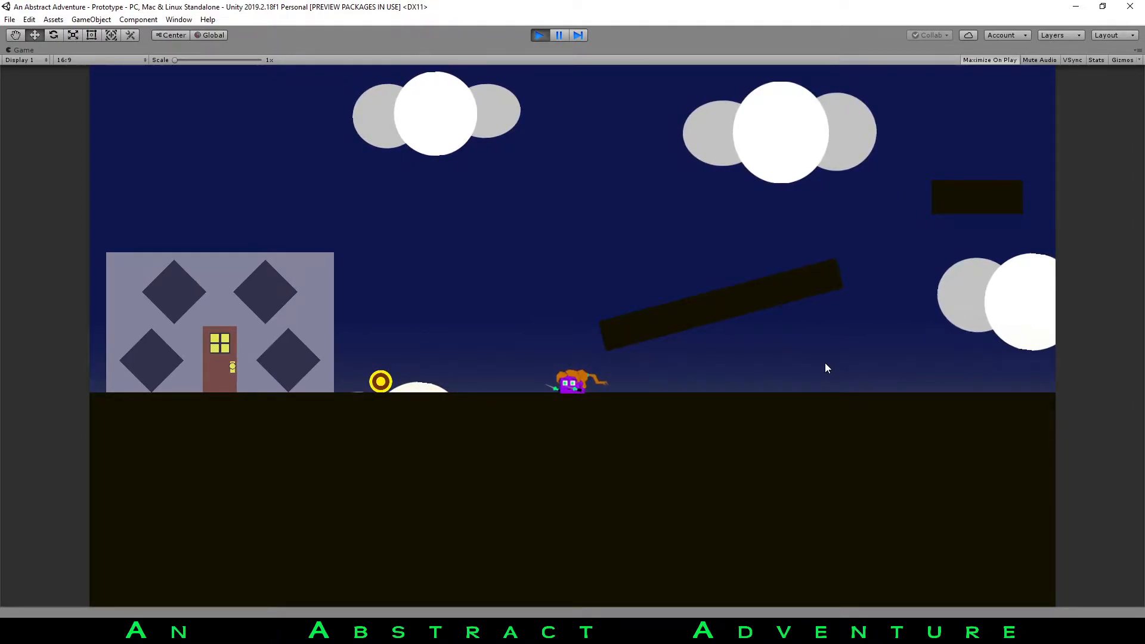
{"action": "key", "text": "Right"}
{"action": "key", "text": "Left"}
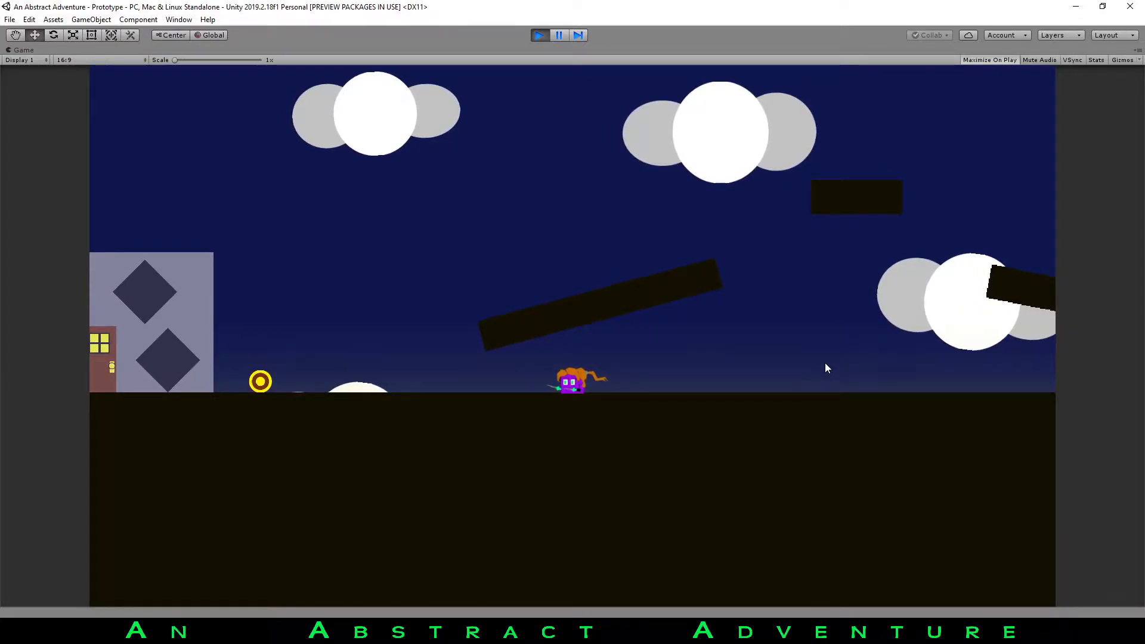
{"action": "key", "text": "Right"}
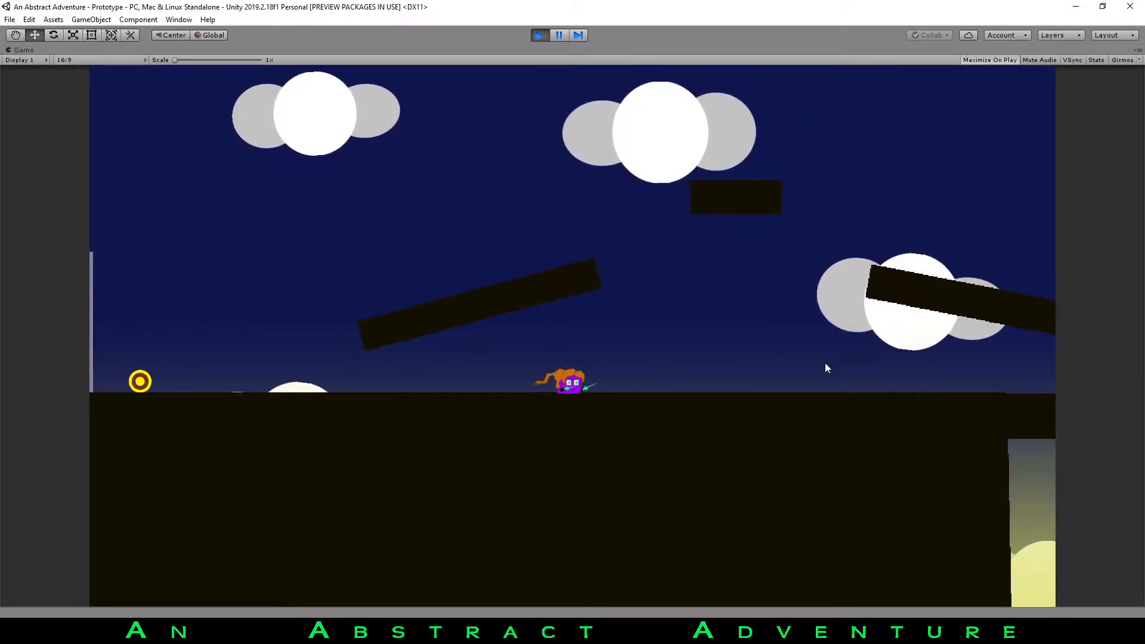
{"action": "key", "text": "Left"}
{"action": "key", "text": "Right"}
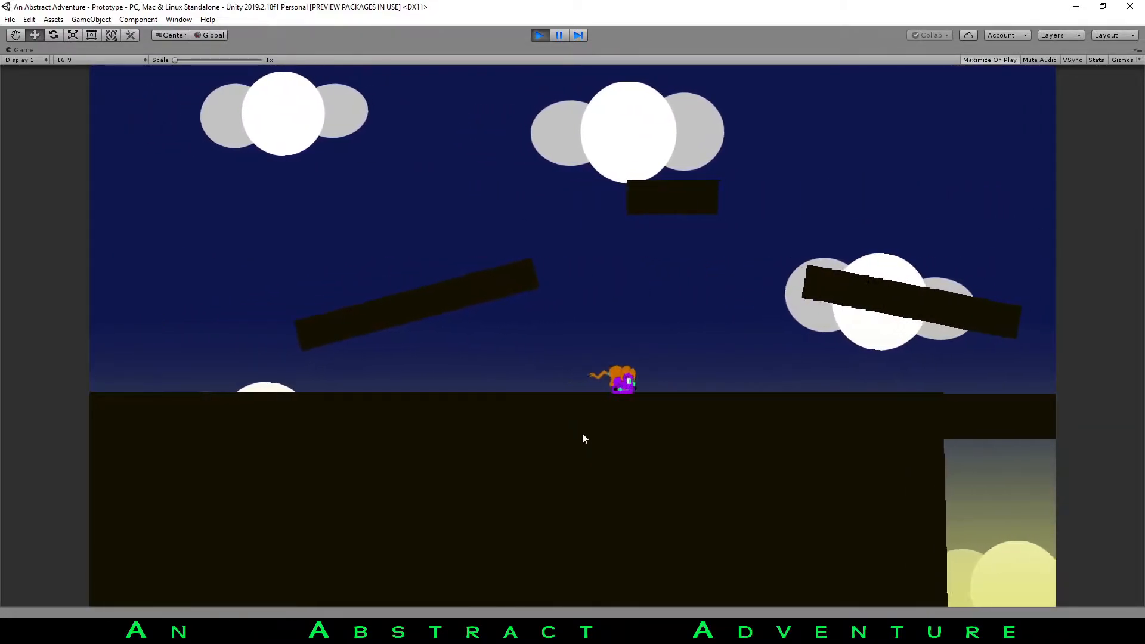
Run the character to the end of the ground ledge and jump across to the floating ledge at the tall wall.
{"action": "key", "text": "Right"}
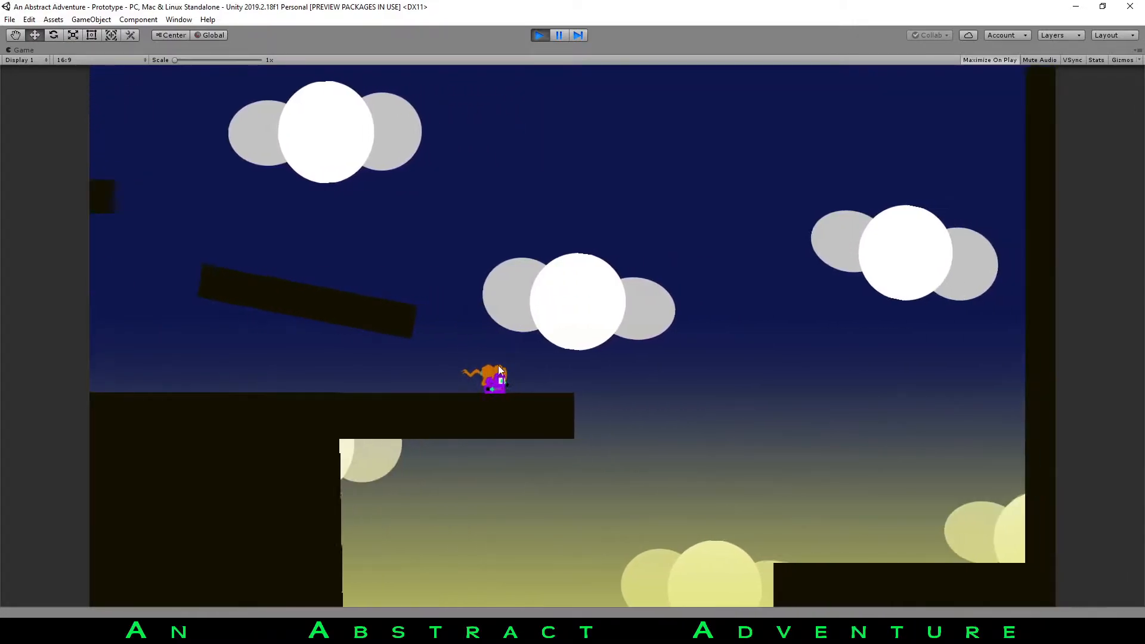
{"action": "key", "text": "Right"}
{"action": "key", "text": "space"}
{"action": "key", "text": "Left"}
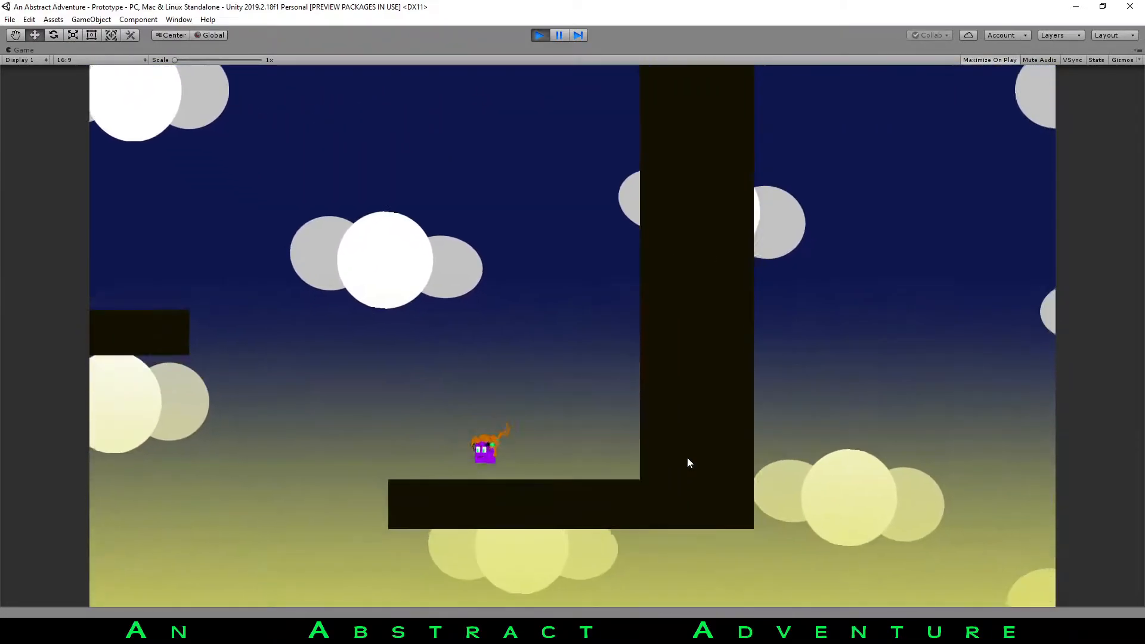
Jump the character down past the lower ledge and land on the ground in front of the spikes.
{"action": "key", "text": "space"}
{"action": "key", "text": "Right"}
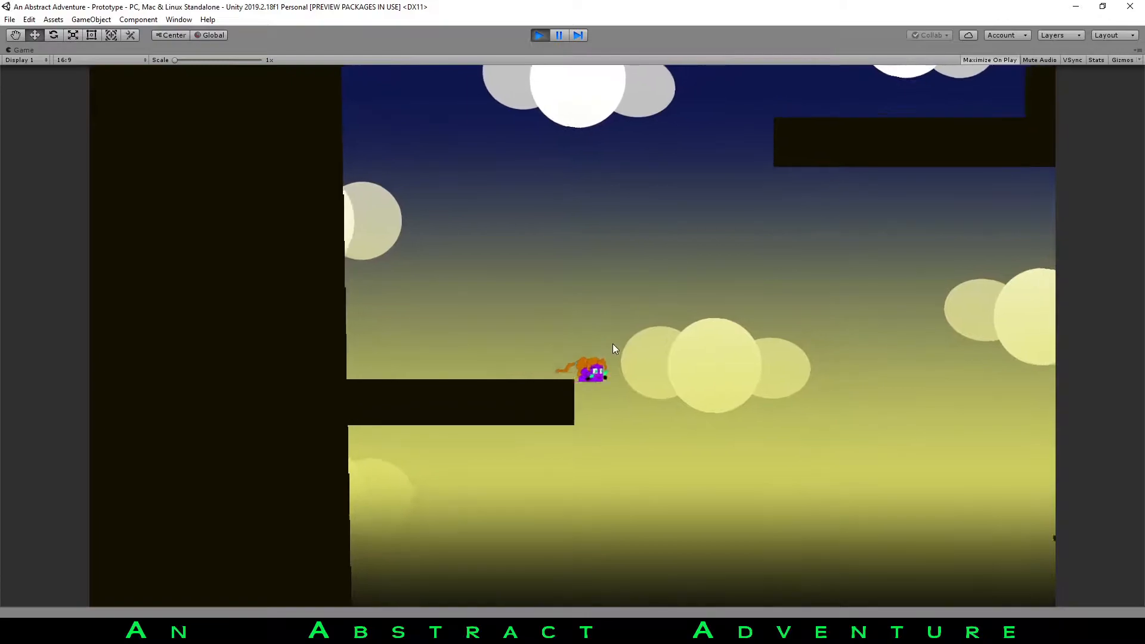
{"action": "key", "text": "space"}
{"action": "key", "text": "Left"}
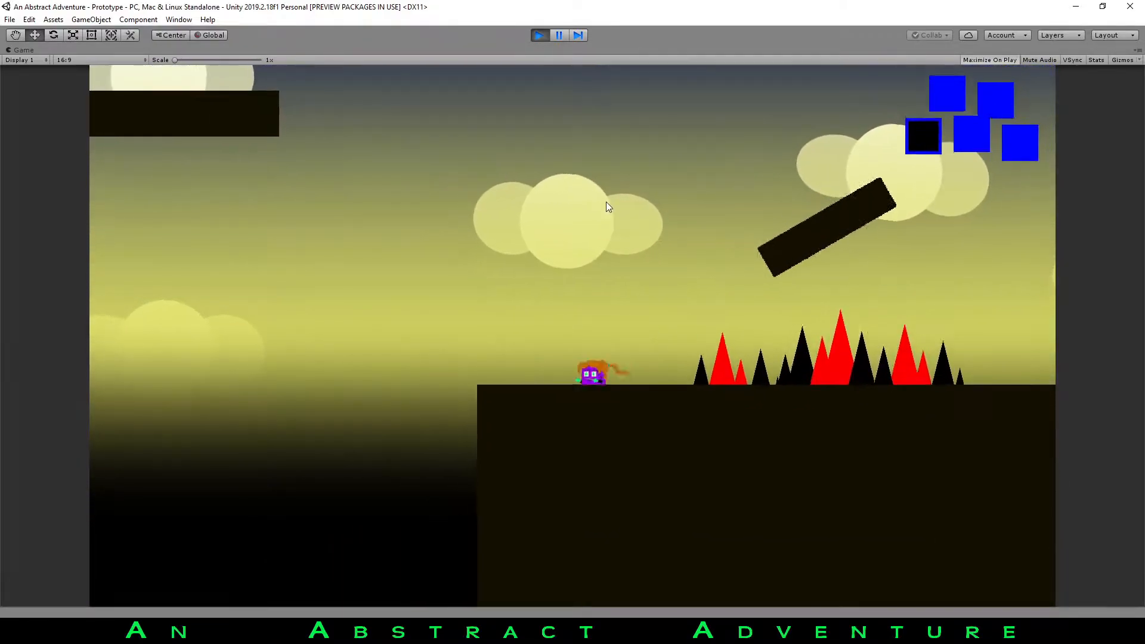
Jump the character over the spikes by way of the slanted platform and run to the foot of the pillar.
{"action": "key", "text": "Right"}
{"action": "key", "text": "space"}
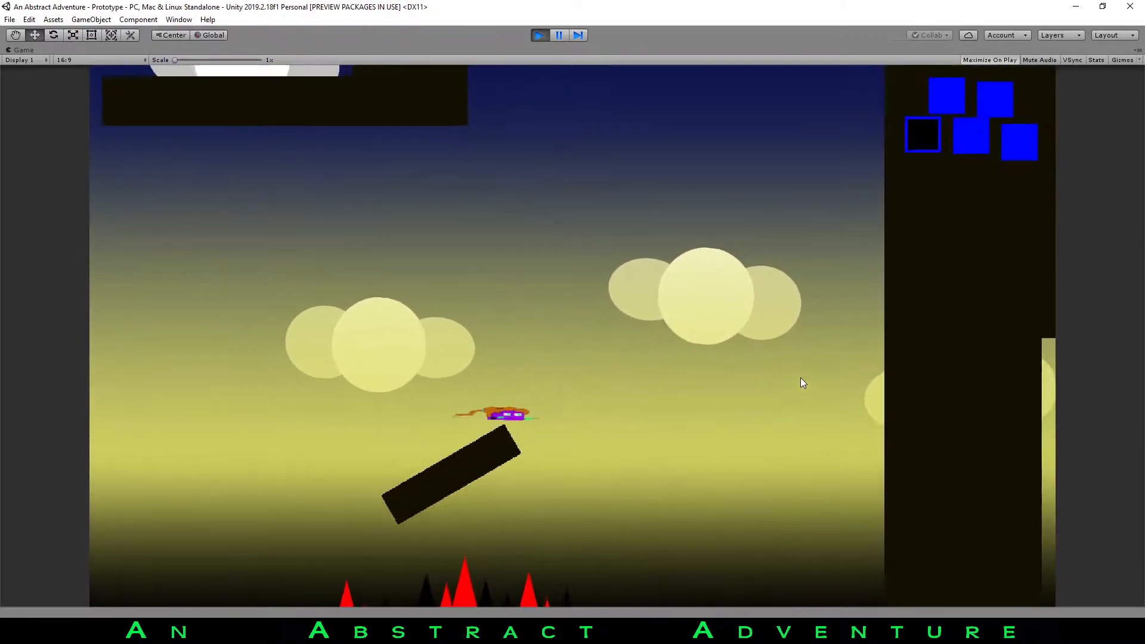
{"action": "key", "text": "d"}
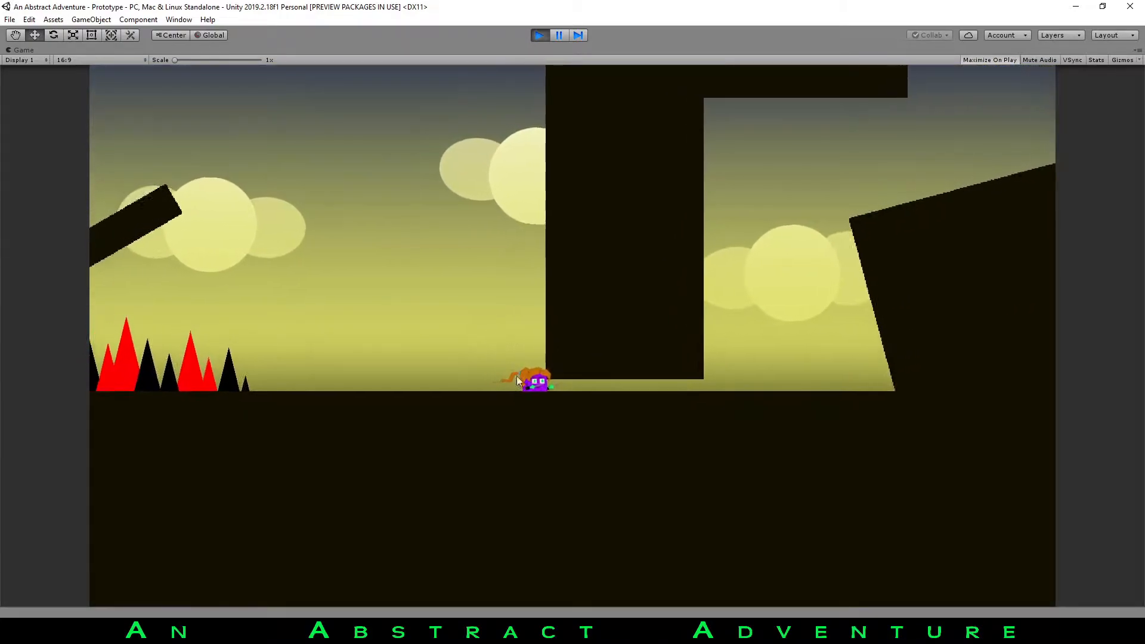
Flatten the character to pass through the low gap under the pillar into the chamber beyond.
{"action": "key", "text": "a"}
{"action": "key", "text": "d"}
{"action": "key", "text": "a"}
{"action": "key", "text": "d"}
{"action": "key", "text": "s"}
{"action": "key", "text": "a"}
{"action": "key", "text": "d"}
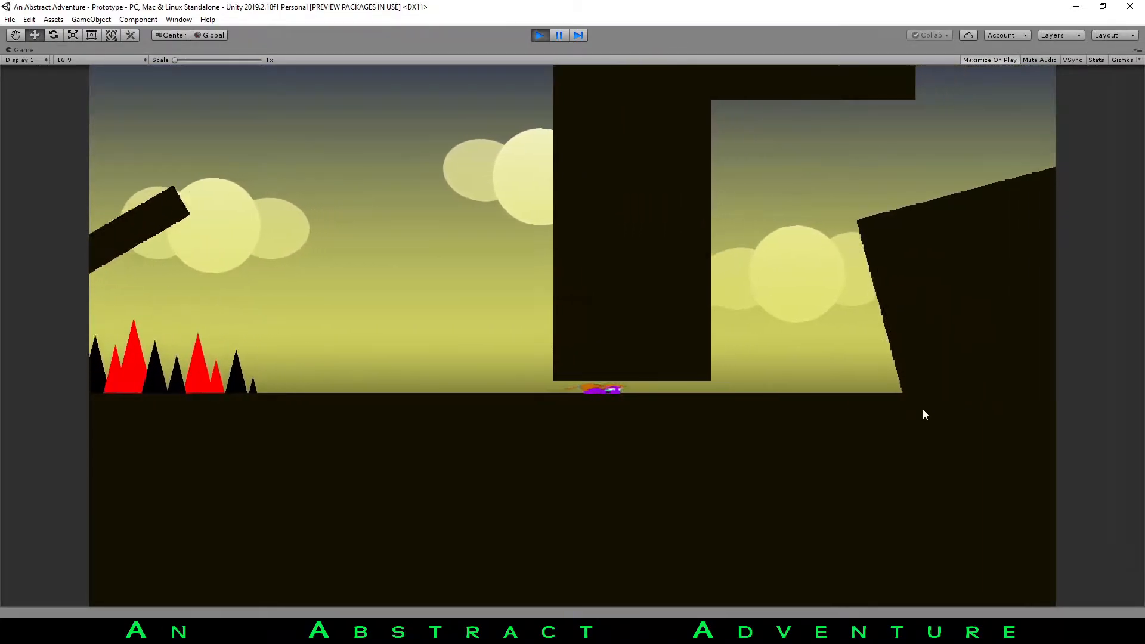
{"action": "key", "text": "a"}
{"action": "key", "text": "d"}
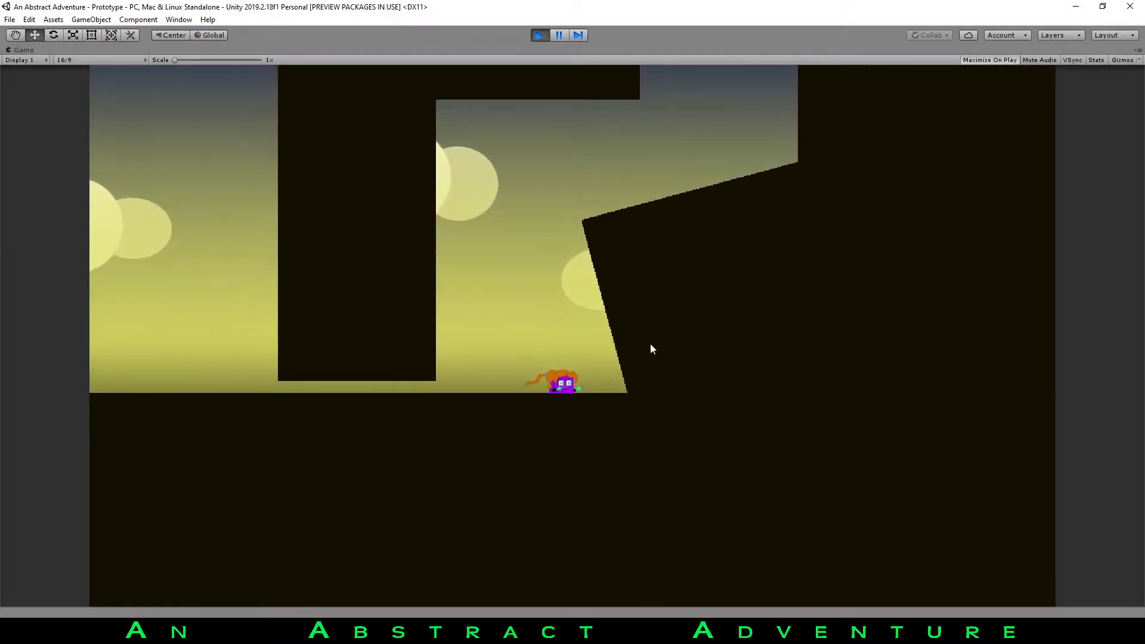
{"action": "key", "text": "a"}
{"action": "key", "text": "d"}
{"action": "key", "text": "s"}
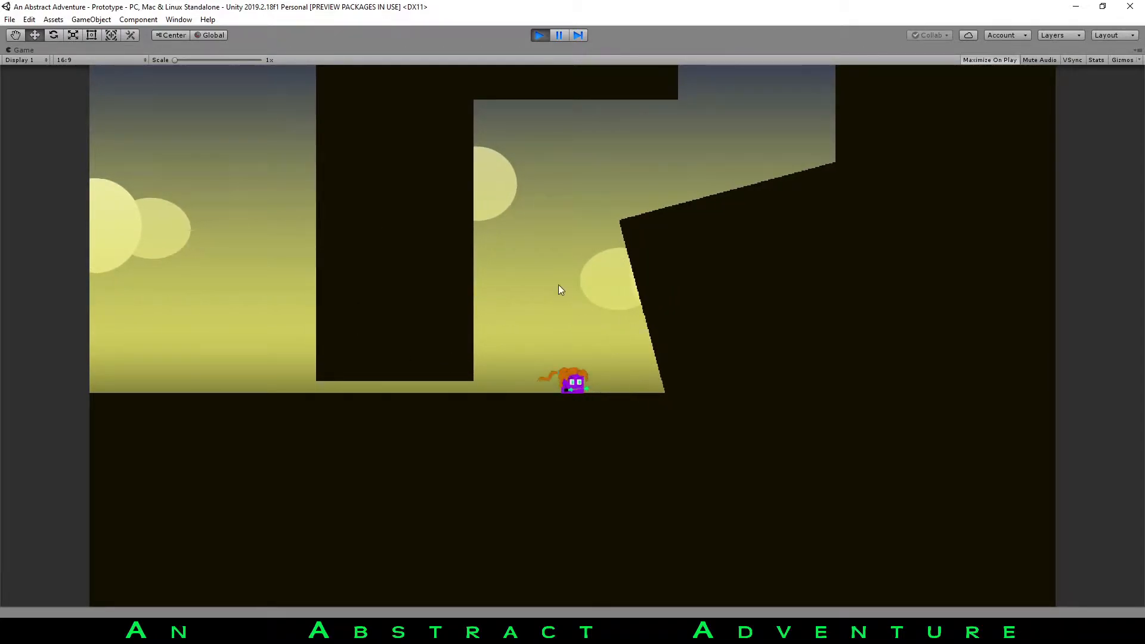
Test jumping against the inner side of the pillar and returning to the chamber floor.
{"action": "key", "text": "d"}
{"action": "key", "text": "space"}
{"action": "key", "text": "a"}
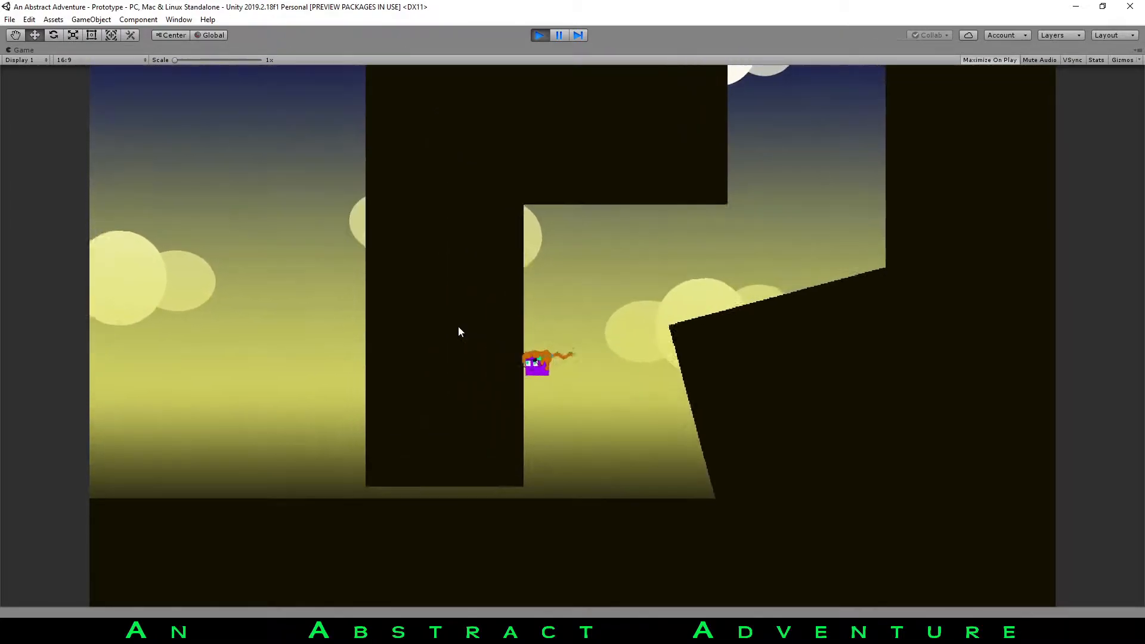
{"action": "key", "text": "d"}
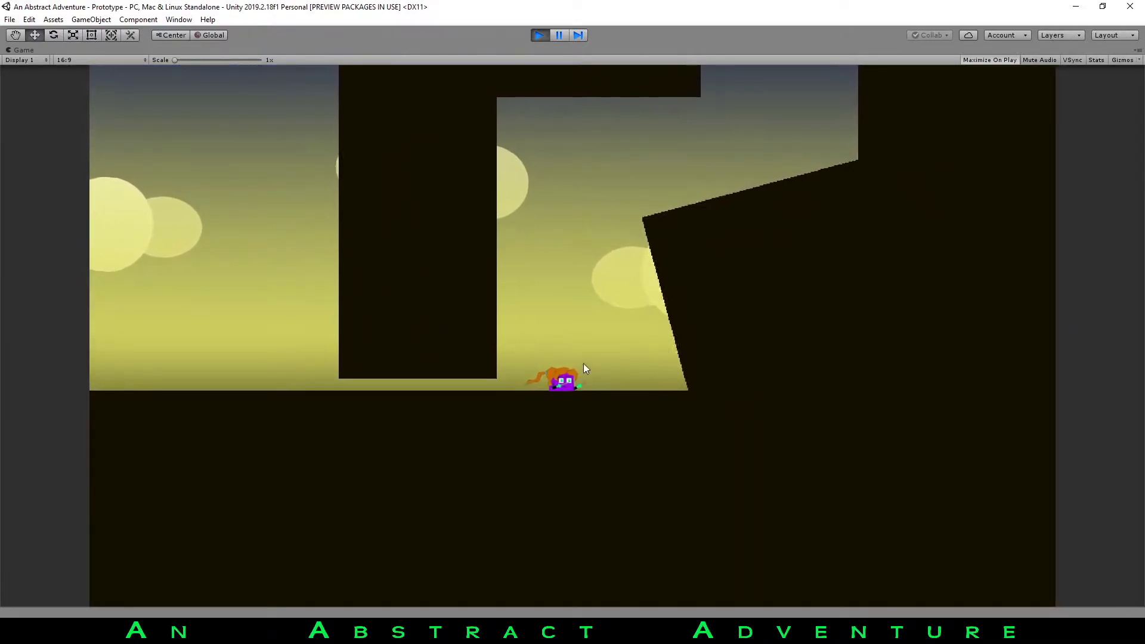
{"action": "key", "text": "space"}
{"action": "key", "text": "a"}
{"action": "key", "text": "s"}
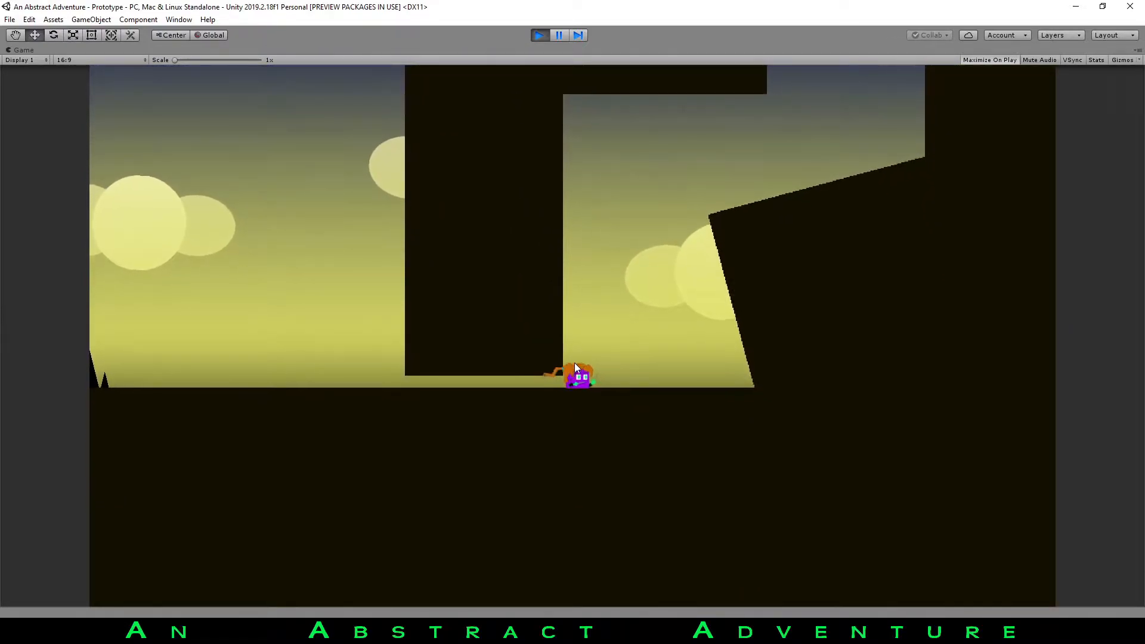
{"action": "key", "text": "d"}
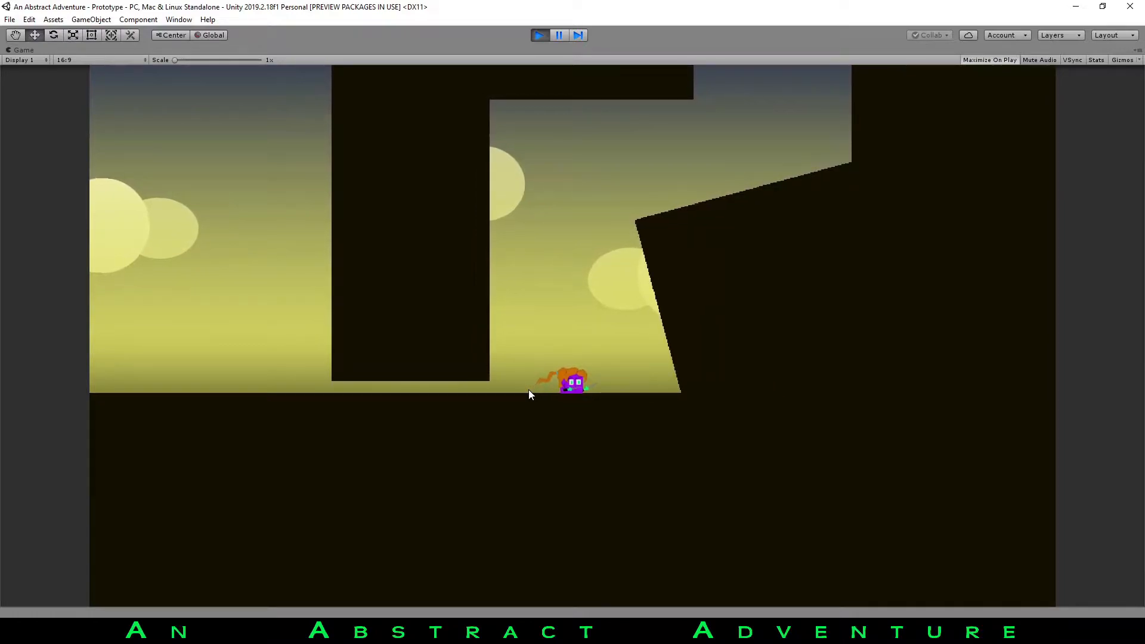
Try to wall jump from the pillar across to the sloped ledge.
{"action": "key", "text": "space"}
{"action": "key", "text": "a"}
{"action": "key", "text": "space"}
{"action": "key", "text": "d"}
{"action": "key", "text": "a"}
{"action": "key", "text": "d"}
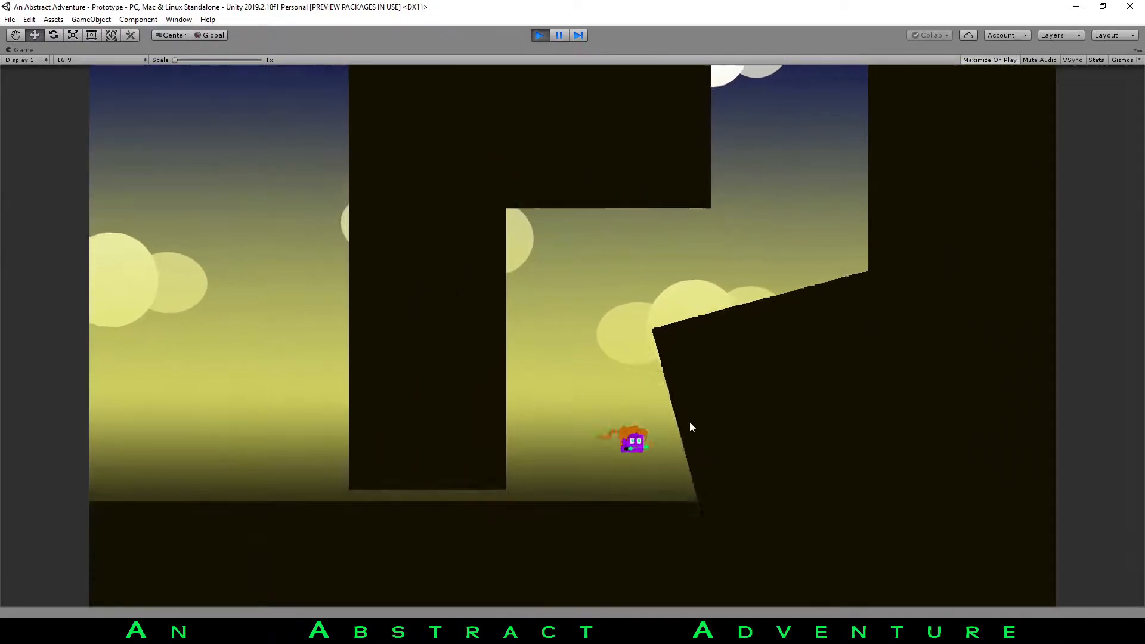
{"action": "key", "text": "a"}
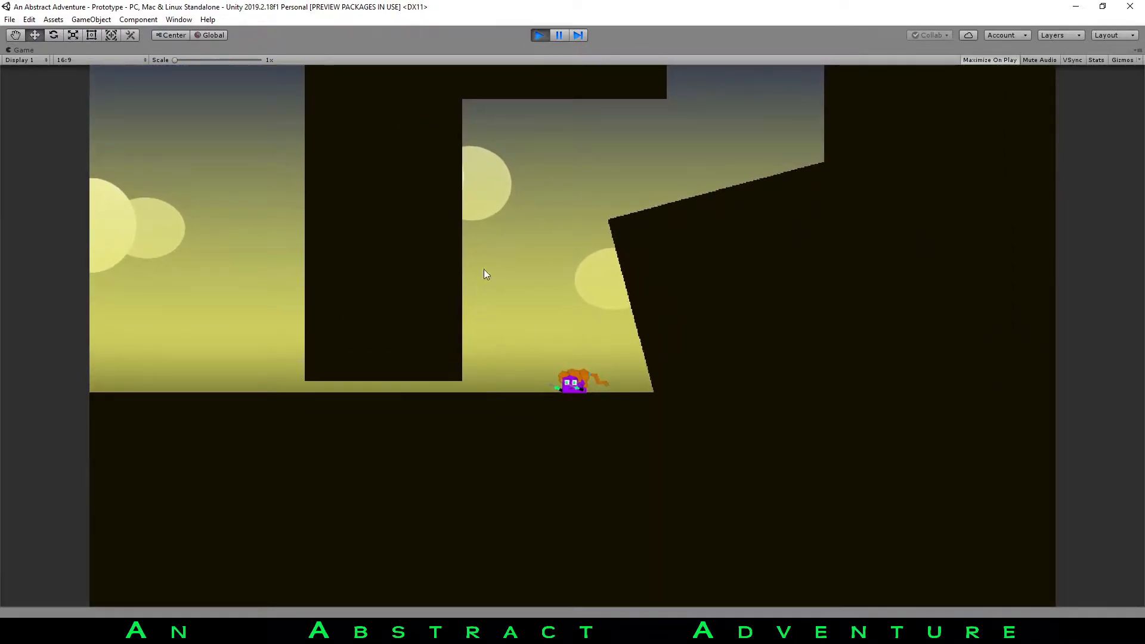
{"action": "key", "text": "space"}
{"action": "key", "text": "a"}
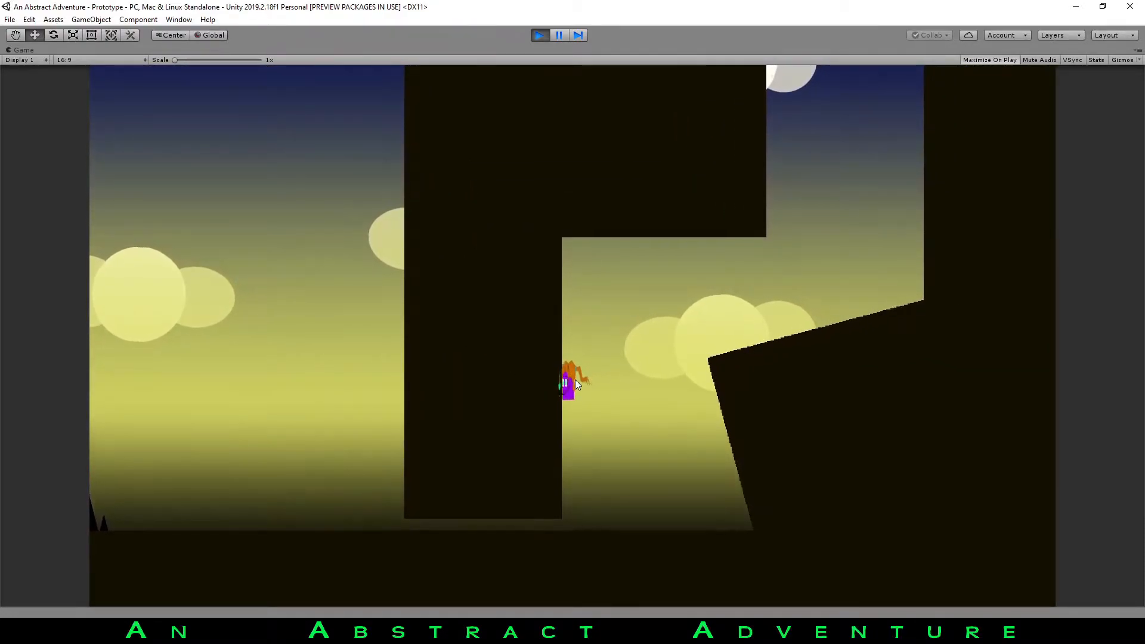
{"action": "key", "text": "d"}
{"action": "key", "text": "a"}
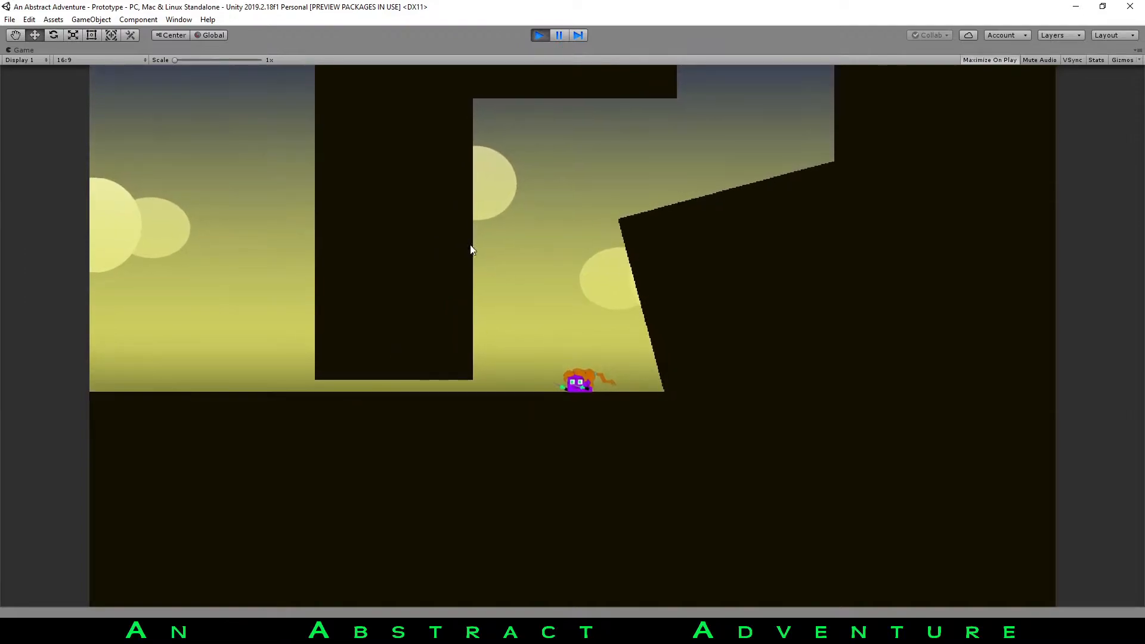
Jump onto the pillar's inner side and wall jump across to the top of the sloped ledge.
{"action": "key", "text": "space"}
{"action": "key", "text": "a"}
{"action": "key", "text": "space"}
{"action": "key", "text": "d"}
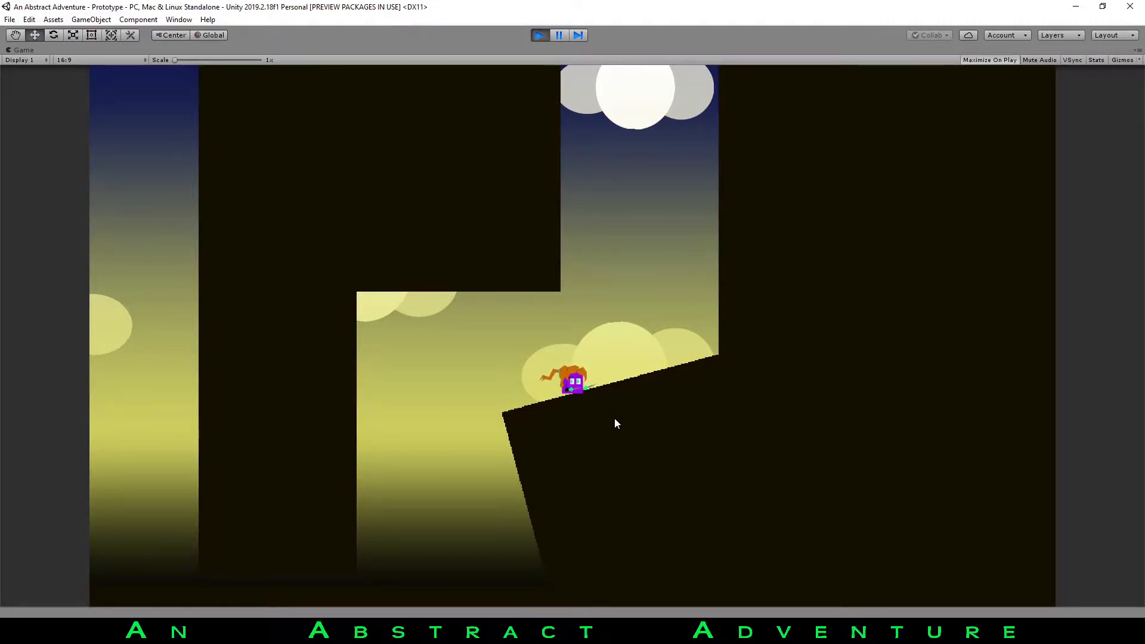
Climb the narrow vertical shaft with repeated wall jumps until the character is above the upper house's ground.
{"action": "key", "text": "d"}
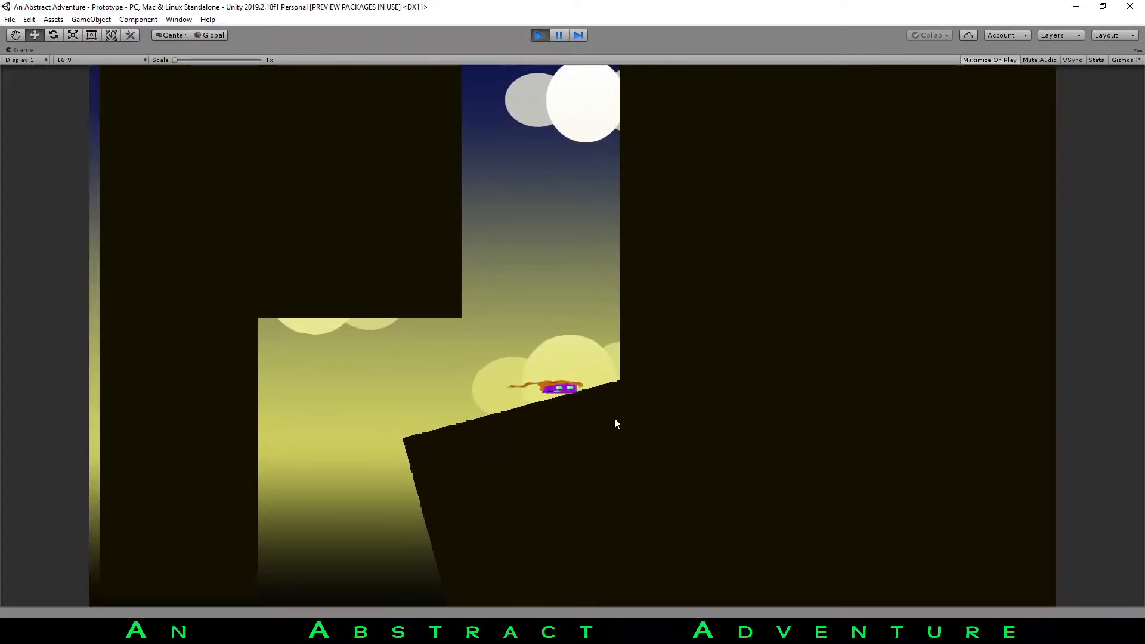
{"action": "key", "text": "space"}
{"action": "key", "text": "space"}
{"action": "key", "text": "space"}
{"action": "key", "text": "space"}
{"action": "key", "text": "space"}
{"action": "key", "text": "space"}
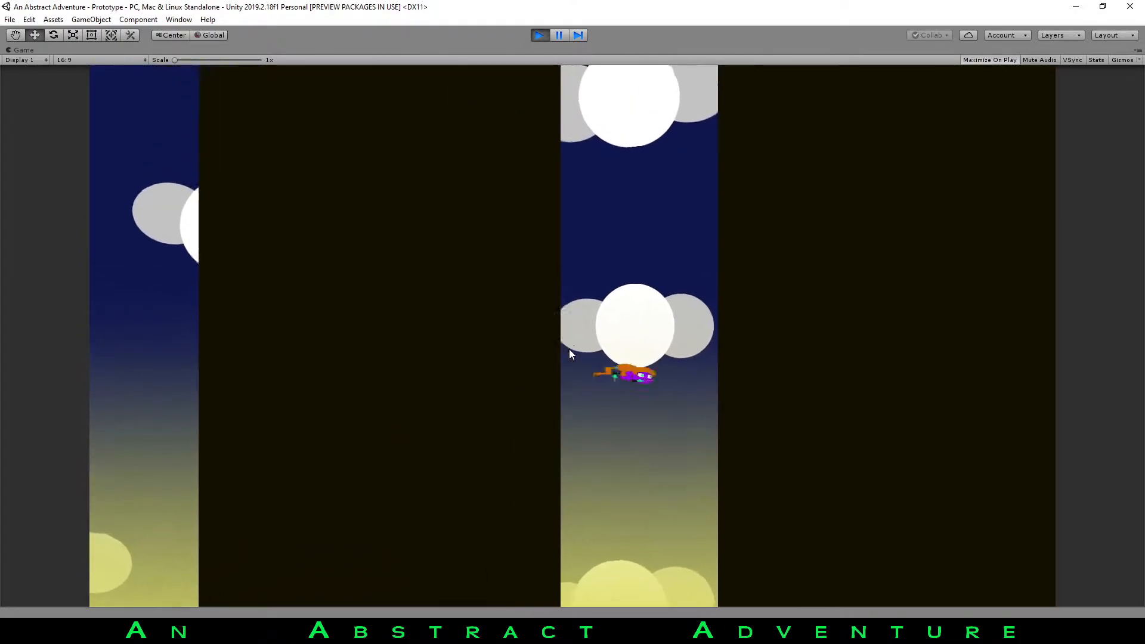
{"action": "key", "text": "space"}
{"action": "key", "text": "space"}
{"action": "key", "text": "space"}
{"action": "key", "text": "space"}
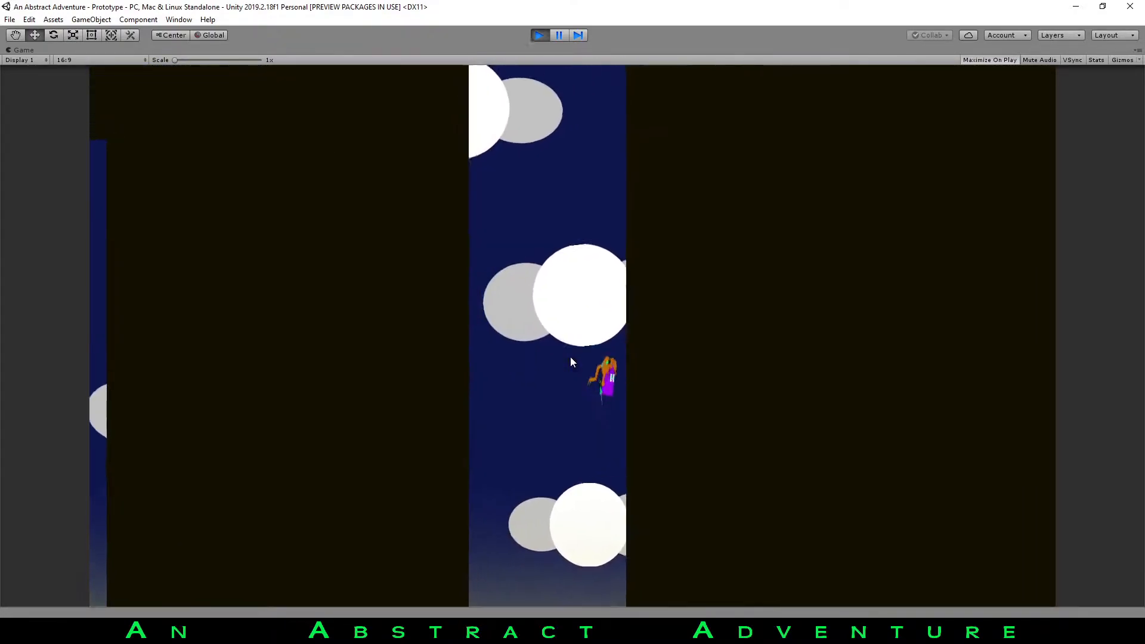
{"action": "key", "text": "space"}
{"action": "key", "text": "space"}
{"action": "key", "text": "space"}
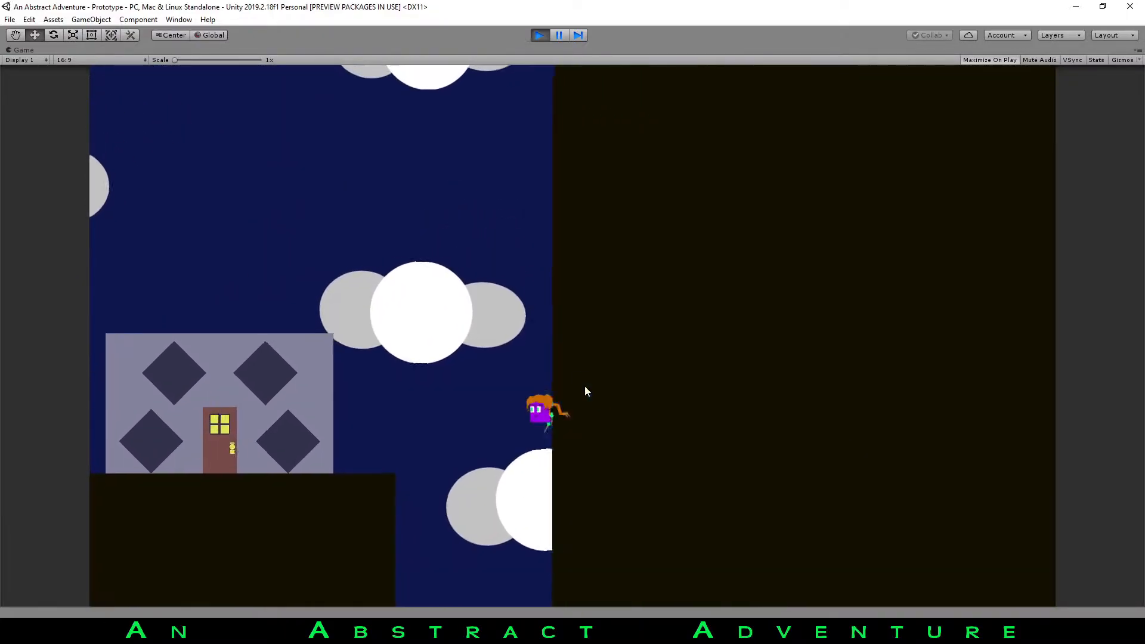
Jump from the wall past the upper house onto the raised platform and stop near the small crate.
{"action": "key", "text": "Left"}
{"action": "key", "text": "space"}
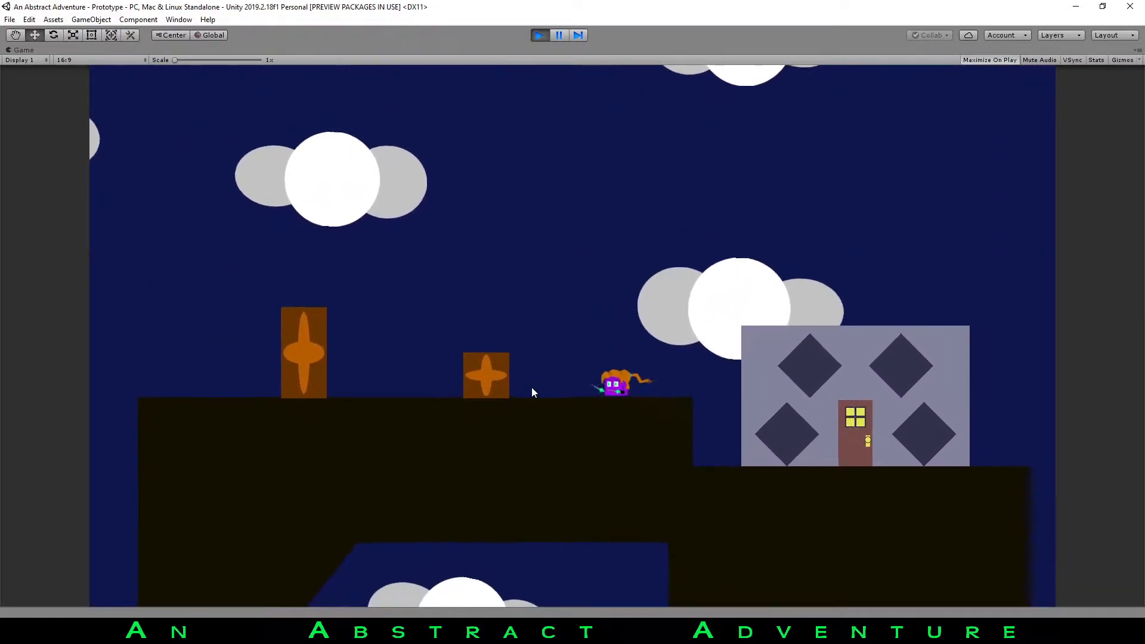
{"action": "key", "text": "Right"}
{"action": "key", "text": "Left"}
{"action": "key", "text": "Right"}
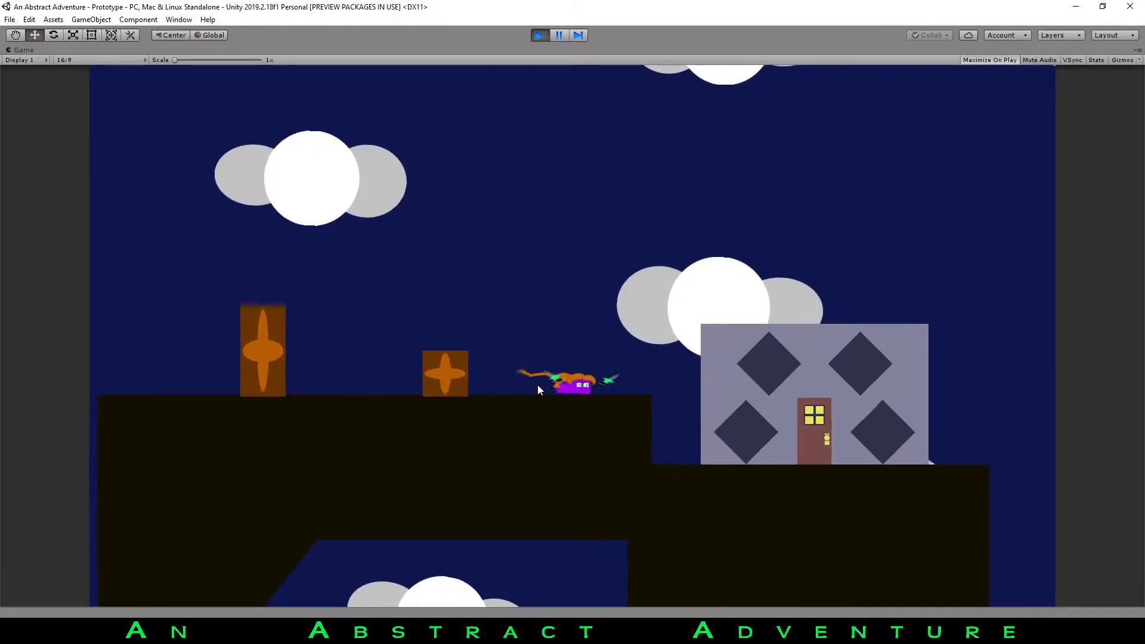
Test crouching and turning in both directions beside the small crate.
{"action": "key", "text": "Down"}
{"action": "key", "text": "Left"}
{"action": "key", "text": "Down"}
{"action": "key", "text": "Right"}
{"action": "key", "text": "Left"}
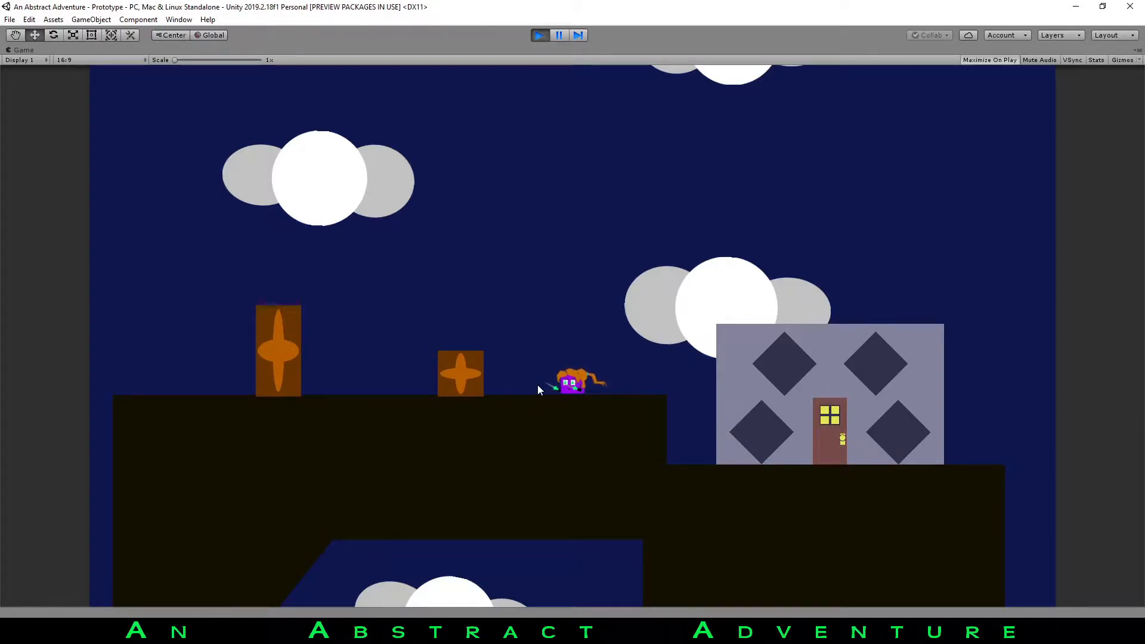
Smash the small crate on the raised platform and walk the character back toward the house.
{"action": "key", "text": "Left"}
{"action": "key", "text": "Down"}
{"action": "key", "text": "Right"}
{"action": "key", "text": "Left"}
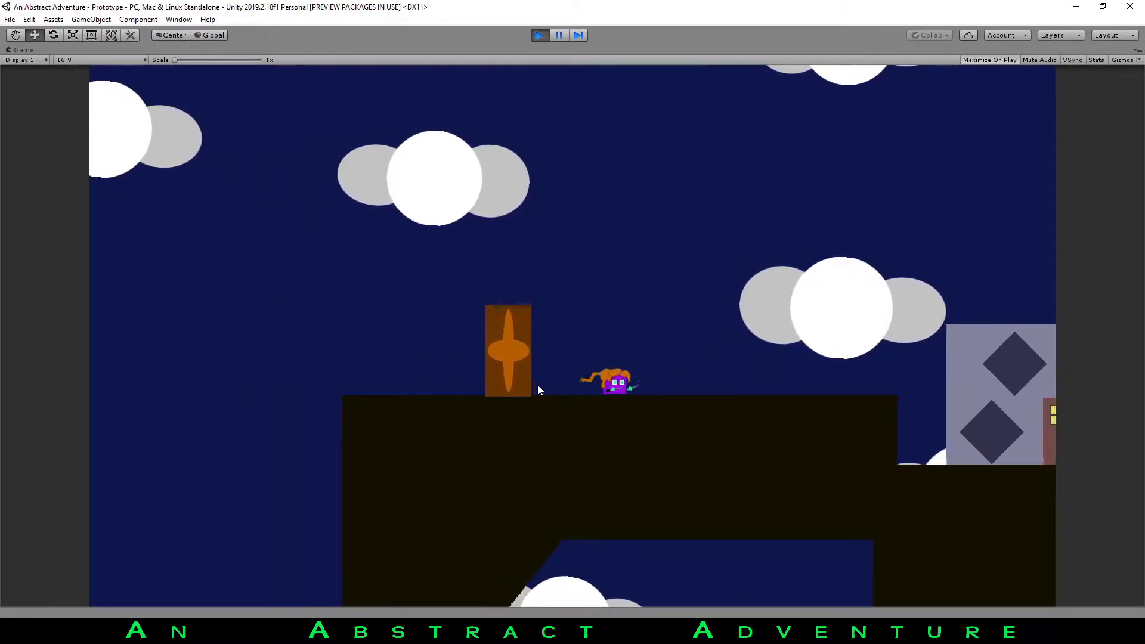
{"action": "key", "text": "Right"}
{"action": "key", "text": "Right"}
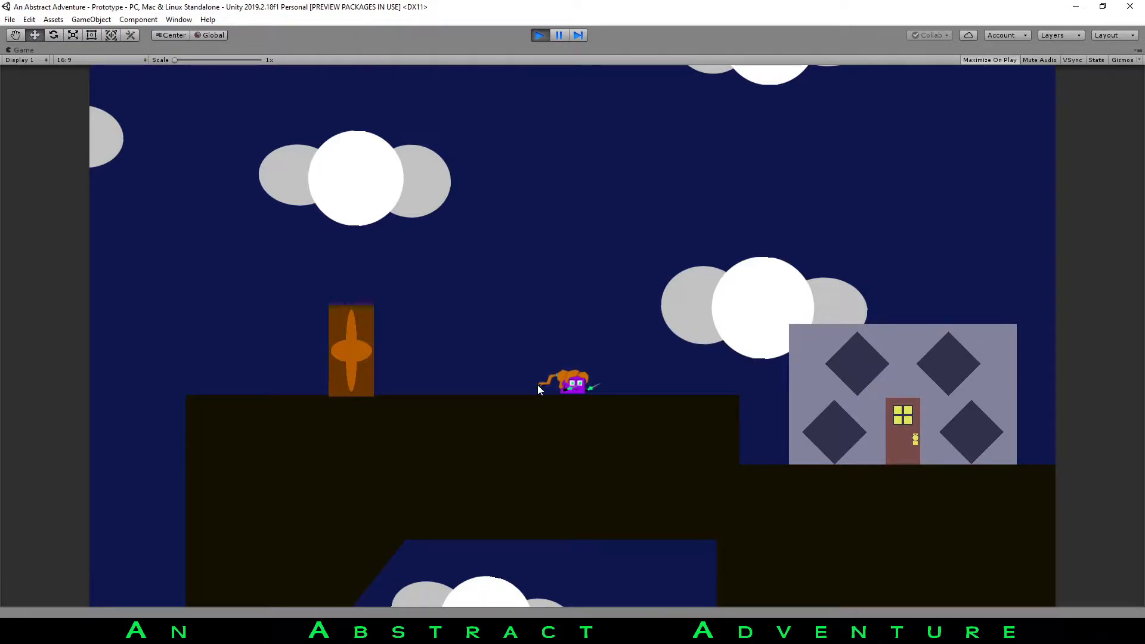
{"action": "key", "text": "d"}
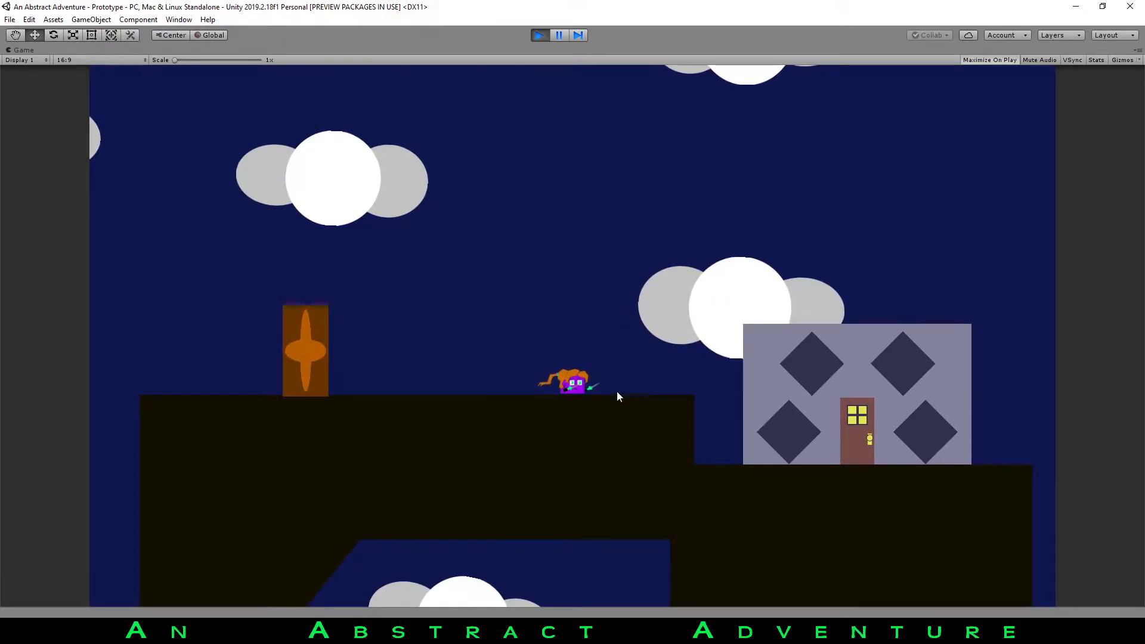
Maneuver the character back and forth along the raised platform and break the tall crate.
{"action": "key", "text": "a"}
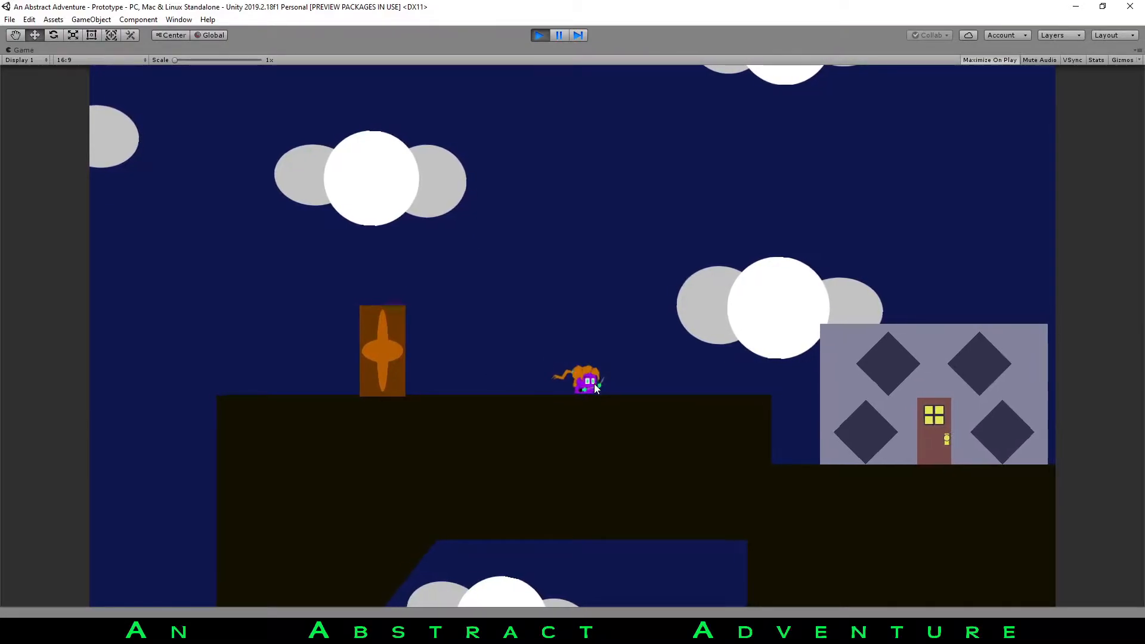
{"action": "key", "text": "d"}
{"action": "key", "text": "a"}
{"action": "key", "text": "d"}
{"action": "key", "text": "a"}
{"action": "key", "text": "d"}
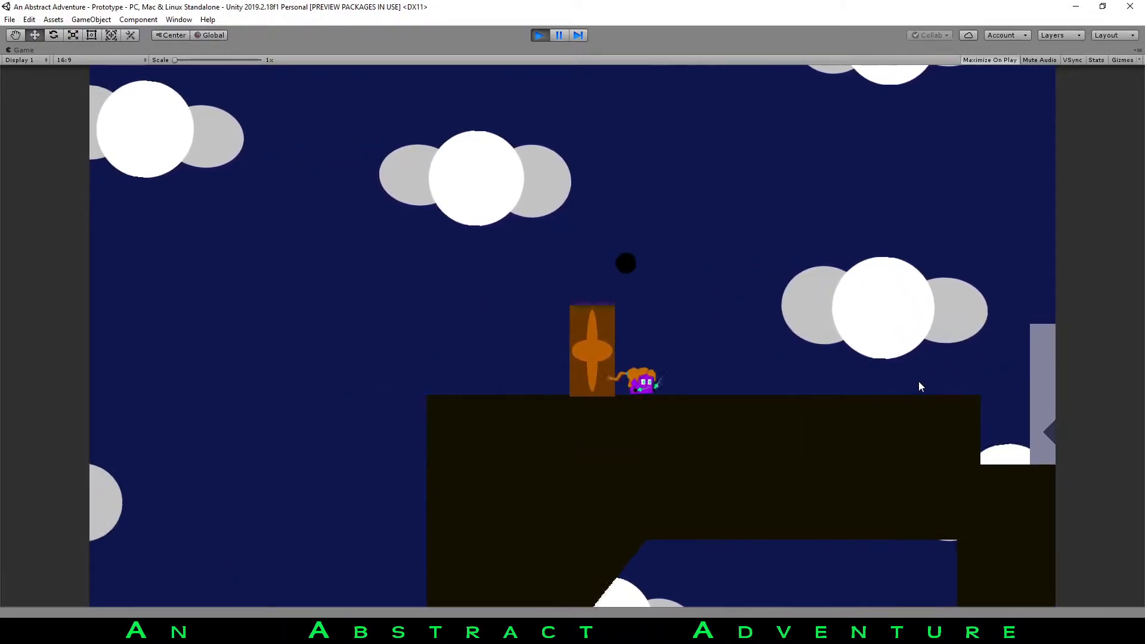
{"action": "key", "text": "a"}
{"action": "key", "text": "d"}
{"action": "key", "text": "a"}
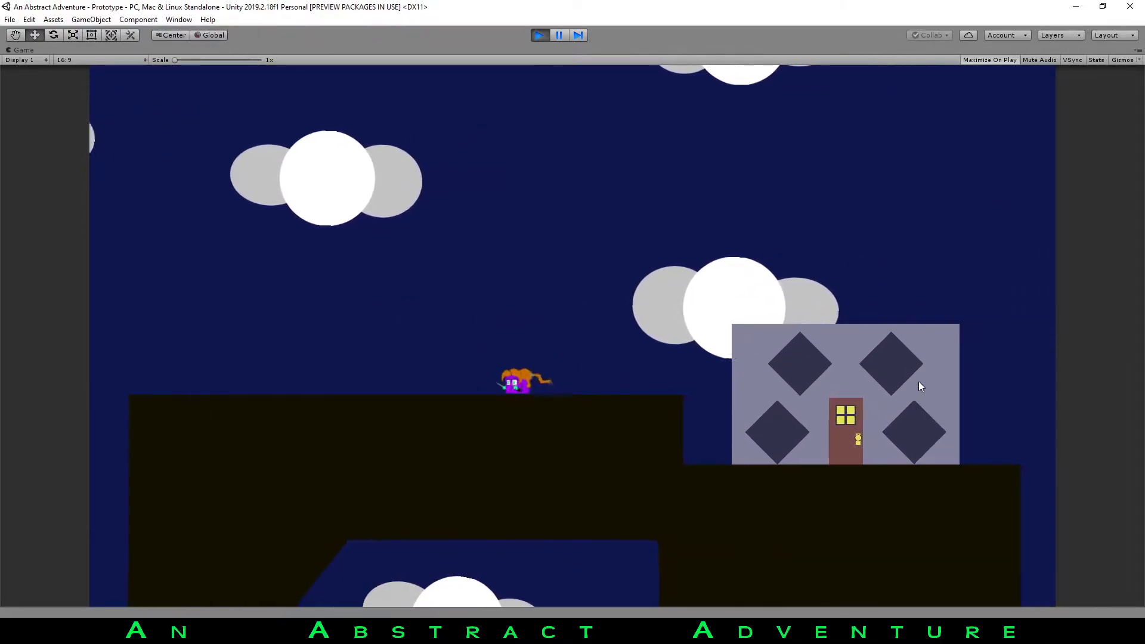
Test jumping, turning and throwing black balls on the cleared raised platform.
{"action": "key", "text": "space"}
{"action": "key", "text": "d"}
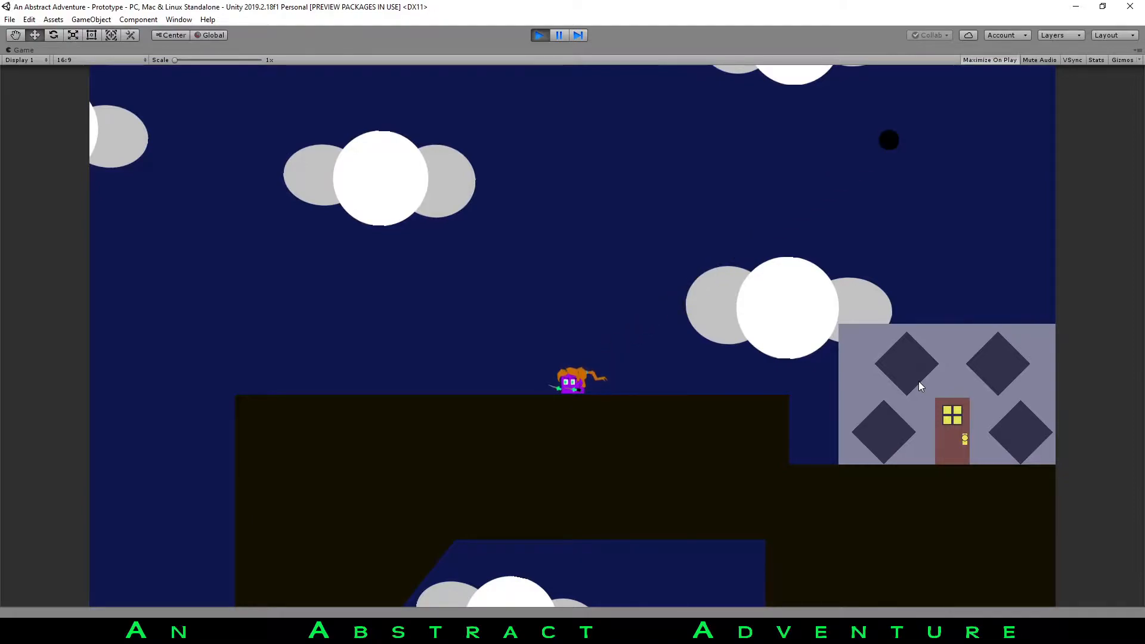
{"action": "key", "text": "a"}
{"action": "key", "text": "d"}
{"action": "key", "text": "space"}
{"action": "key", "text": "a"}
{"action": "key", "text": "d"}
{"action": "key", "text": "space"}
{"action": "key", "text": "a"}
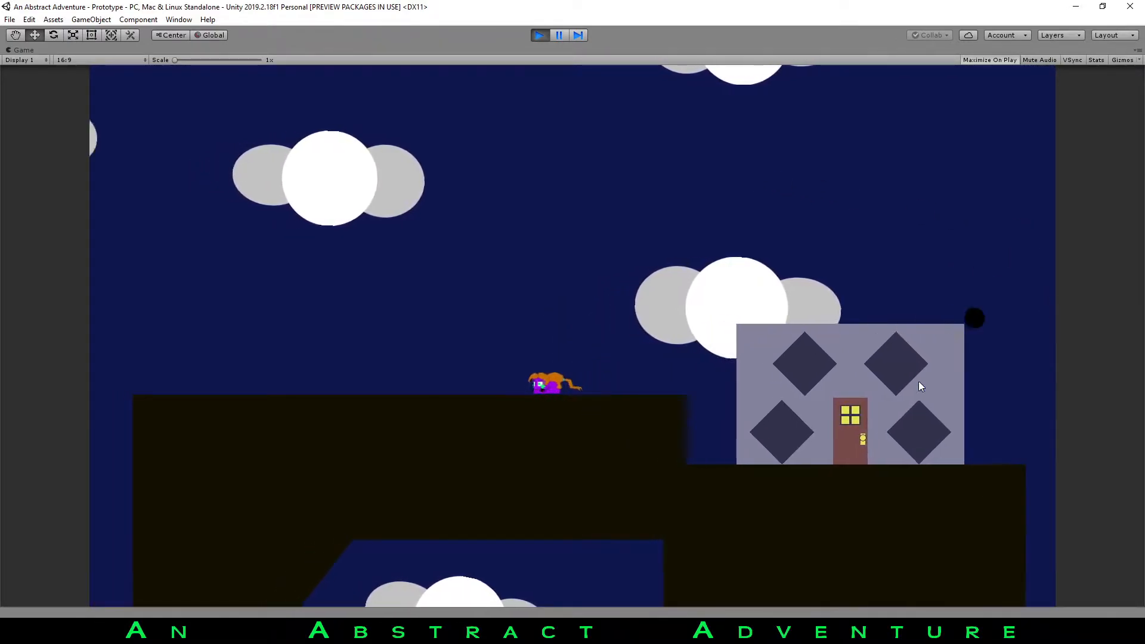
Jump off the raised platform and cross the gap to land squashed on the stepped floating platform.
{"action": "key", "text": "space"}
{"action": "key", "text": "space"}
{"action": "key", "text": "d"}
{"action": "key", "text": "a"}
{"action": "key", "text": "d"}
{"action": "key", "text": "a"}
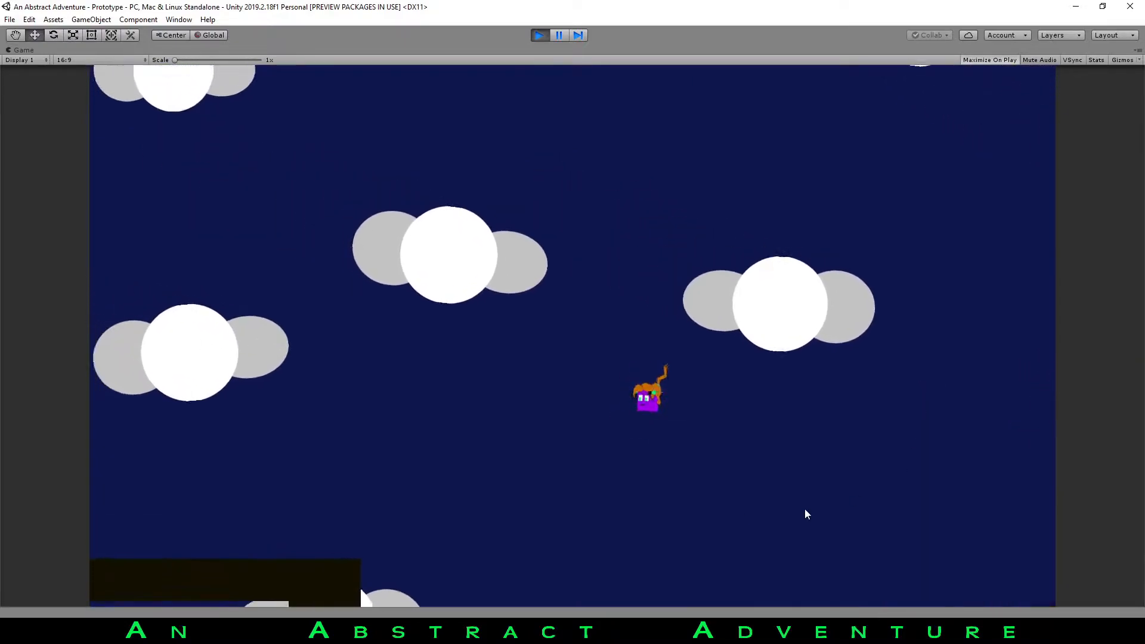
{"action": "key", "text": "space"}
{"action": "key", "text": "a"}
{"action": "key", "text": "s"}
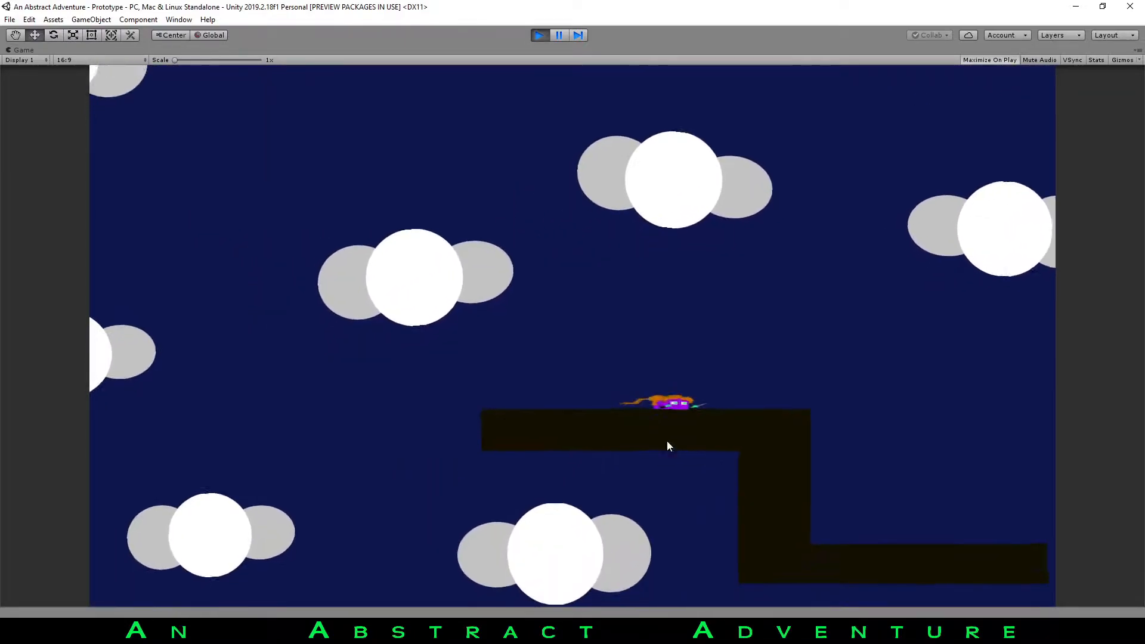
Jump off the stepped floating platform, drop to the ground below and stop at the lower house's door.
{"action": "key", "text": "space"}
{"action": "key", "text": "a"}
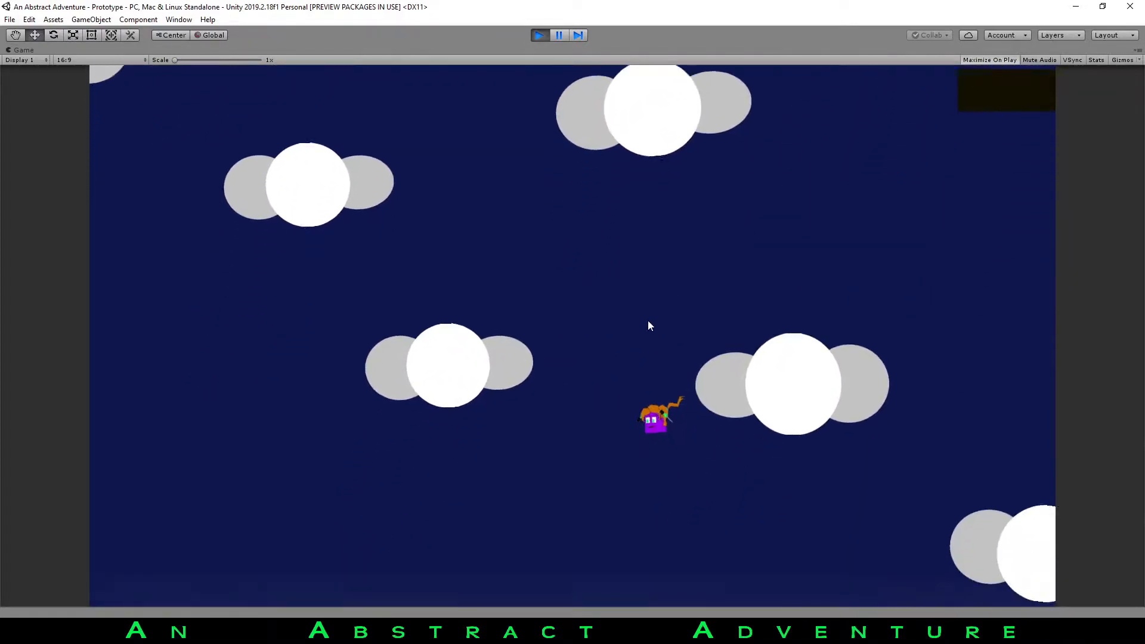
{"action": "key", "text": "s"}
{"action": "key", "text": "space"}
{"action": "key", "text": "a"}
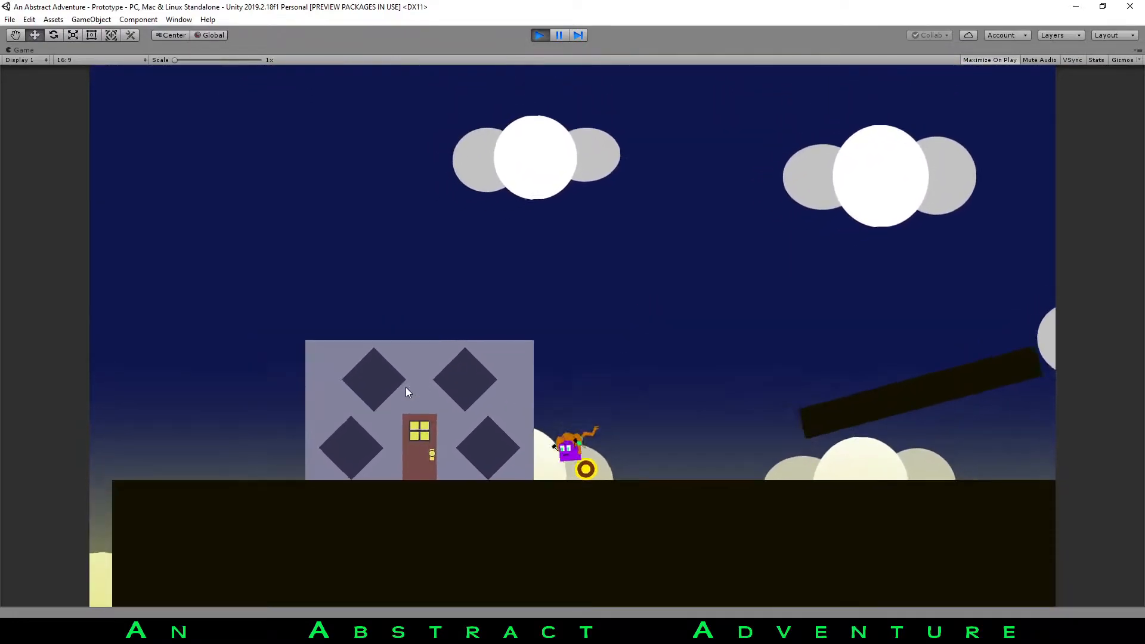
{"action": "key", "text": "a"}
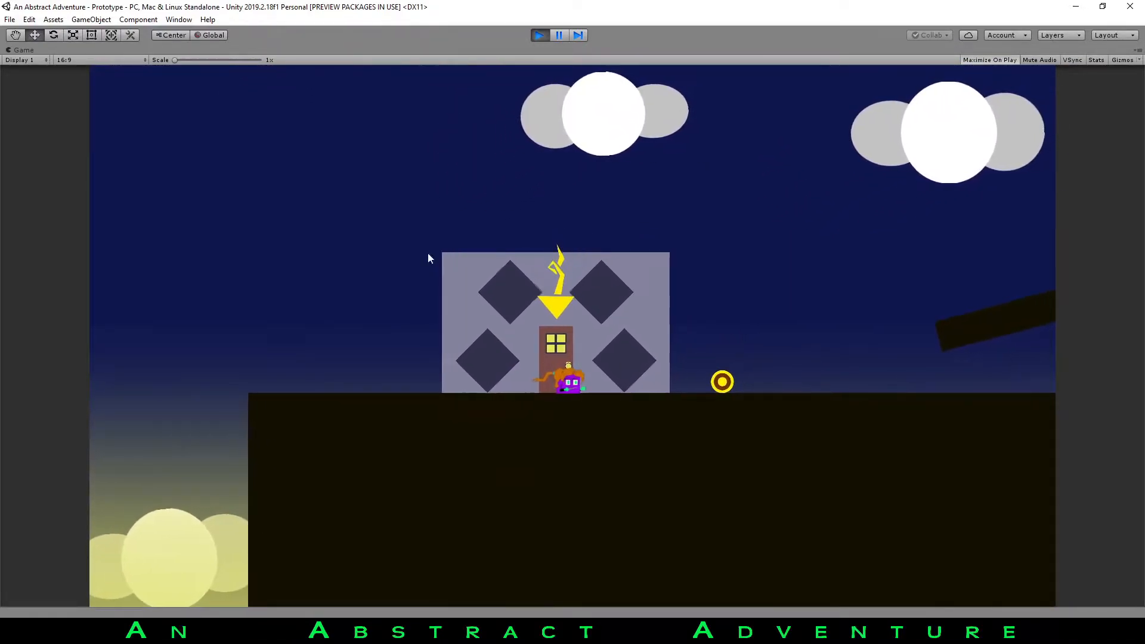
Travel through the lower house's door to the upper house and back again.
{"action": "key", "text": "Right"}
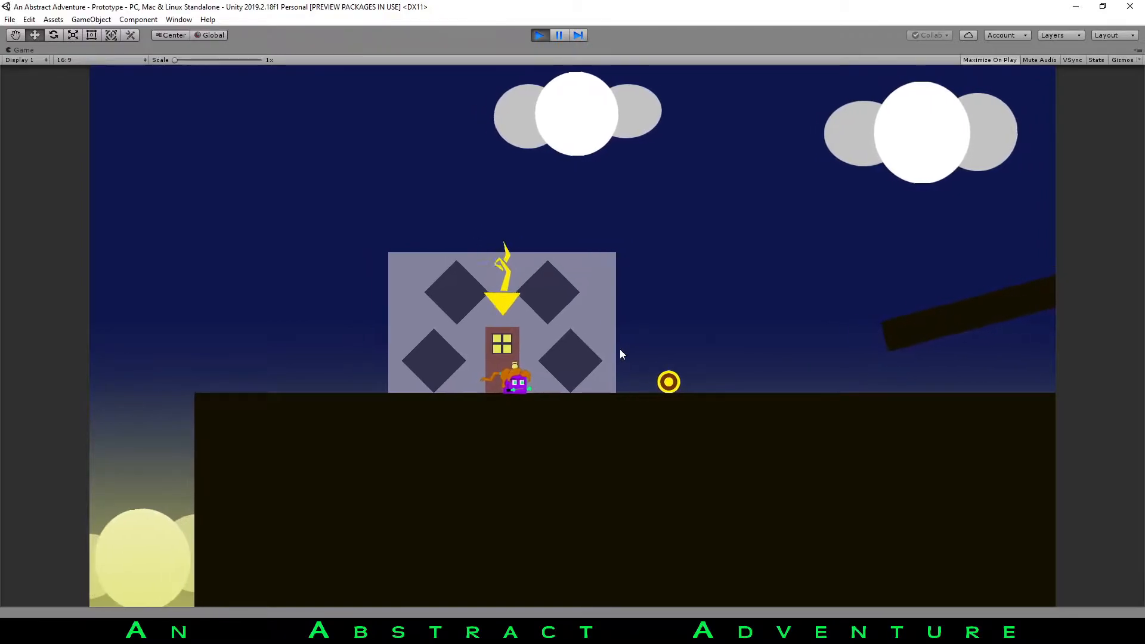
{"action": "key", "text": "w"}
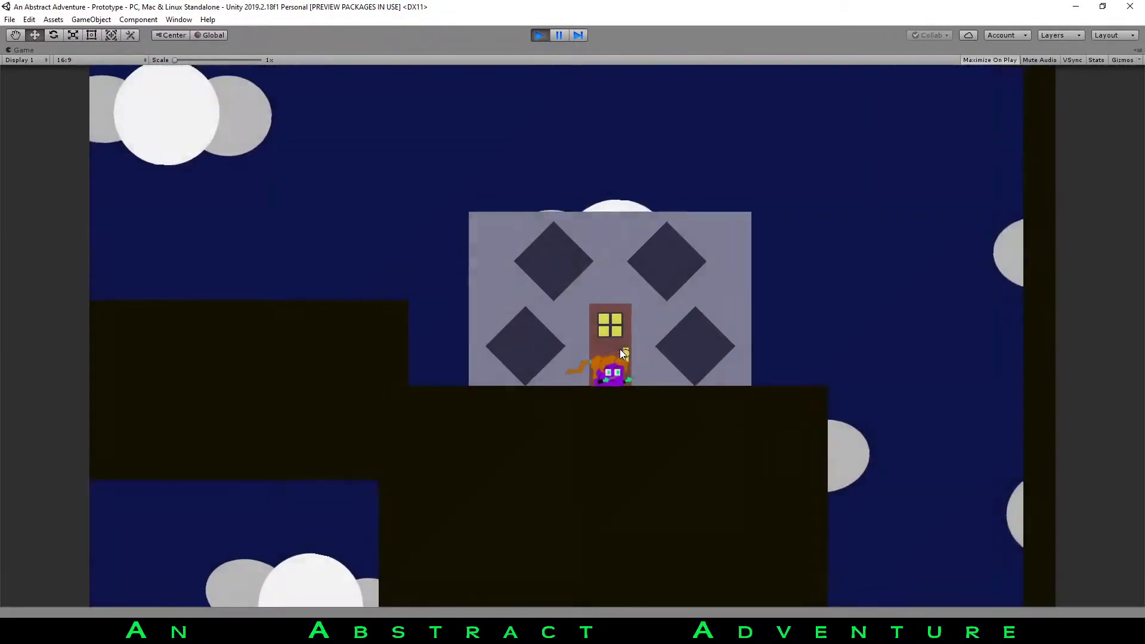
{"action": "key", "text": "w"}
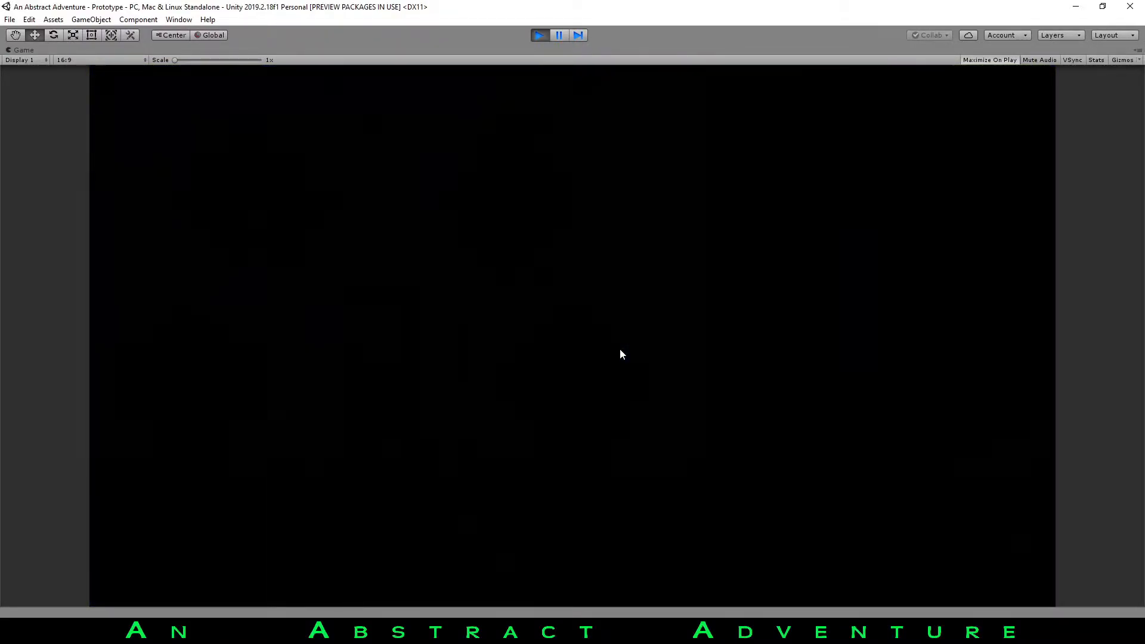
Run past the yellow ring to the sloped platform and switch control to the yellow ring character.
{"action": "key", "text": "d"}
{"action": "key", "text": "space"}
{"action": "key", "text": "a"}
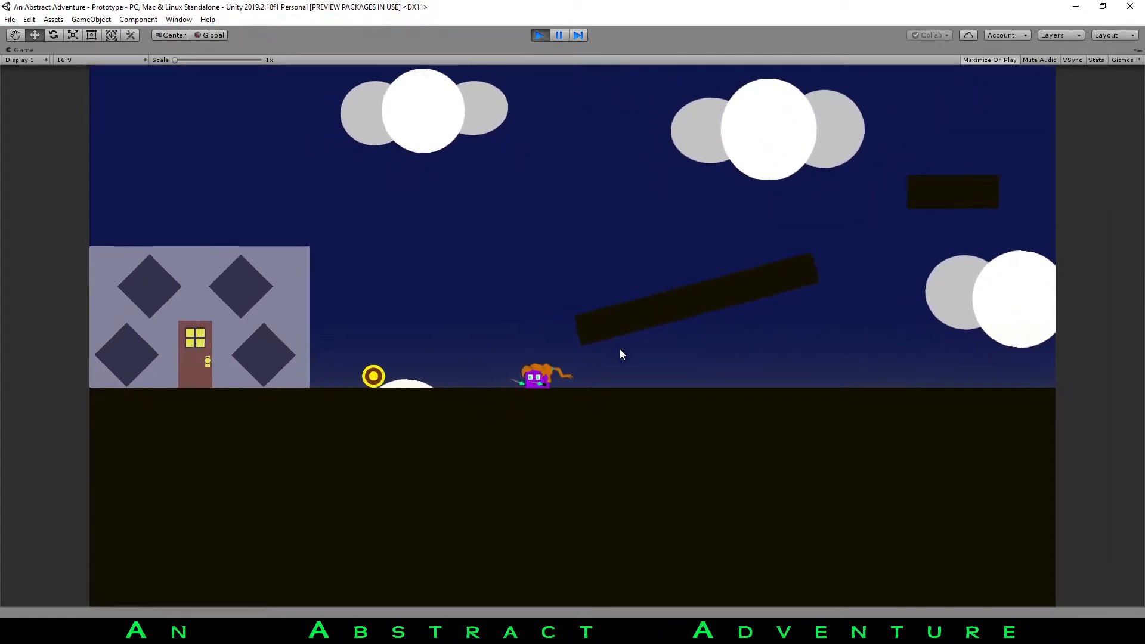
{"action": "key", "text": "d"}
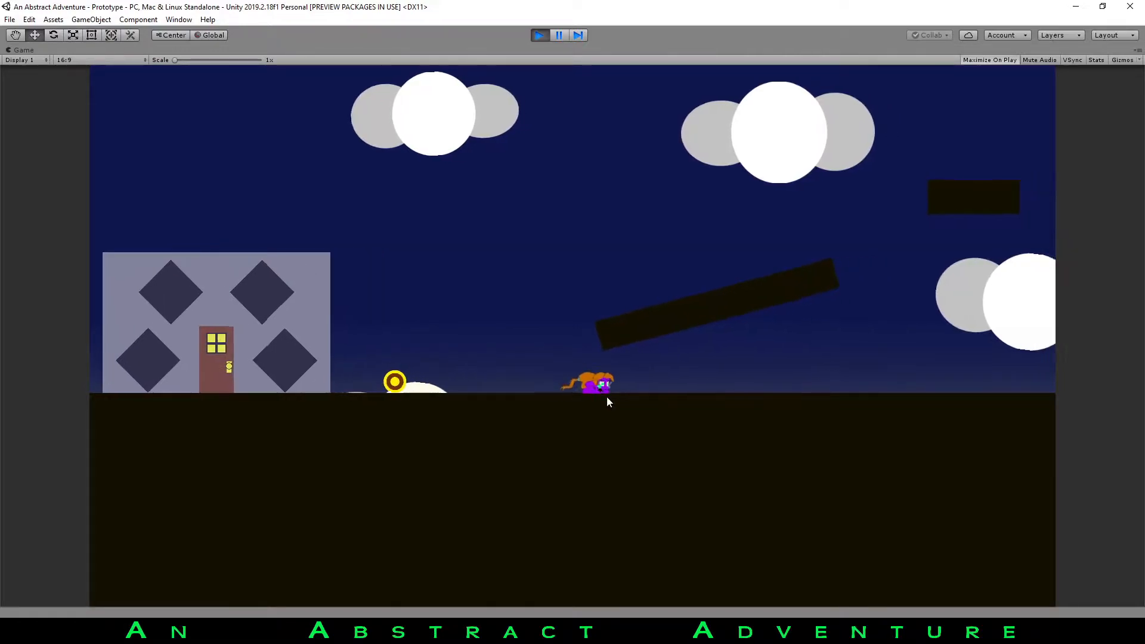
{"action": "key", "text": "a"}
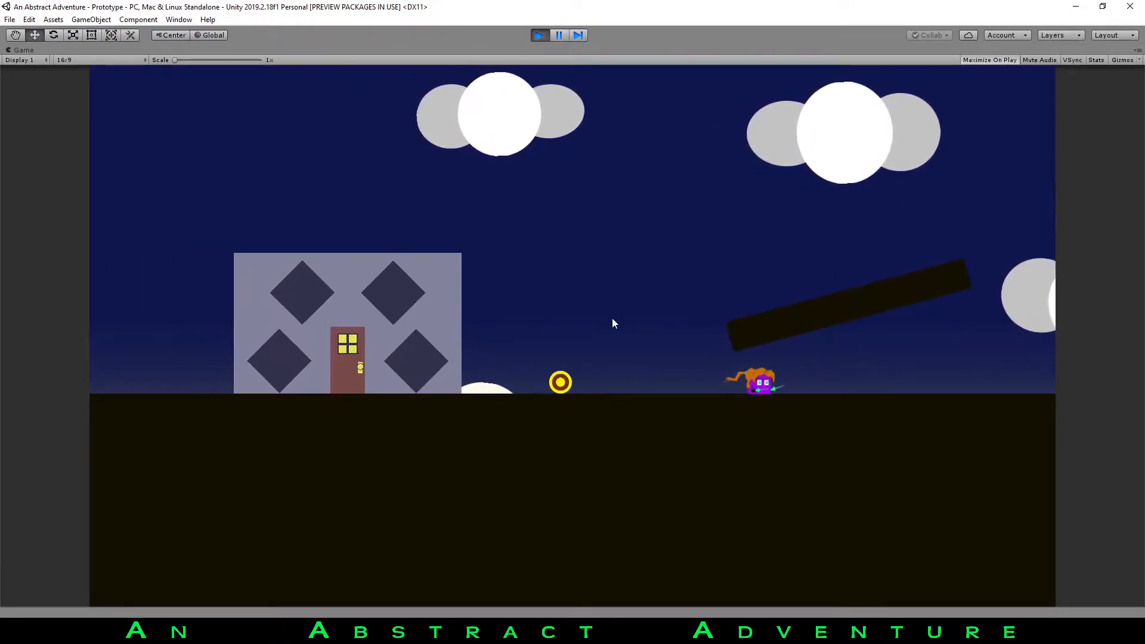
Test moving the yellow ring character in both directions and jumping between the house and the sloped platform.
{"action": "key", "text": "a"}
{"action": "key", "text": "space"}
{"action": "key", "text": "d"}
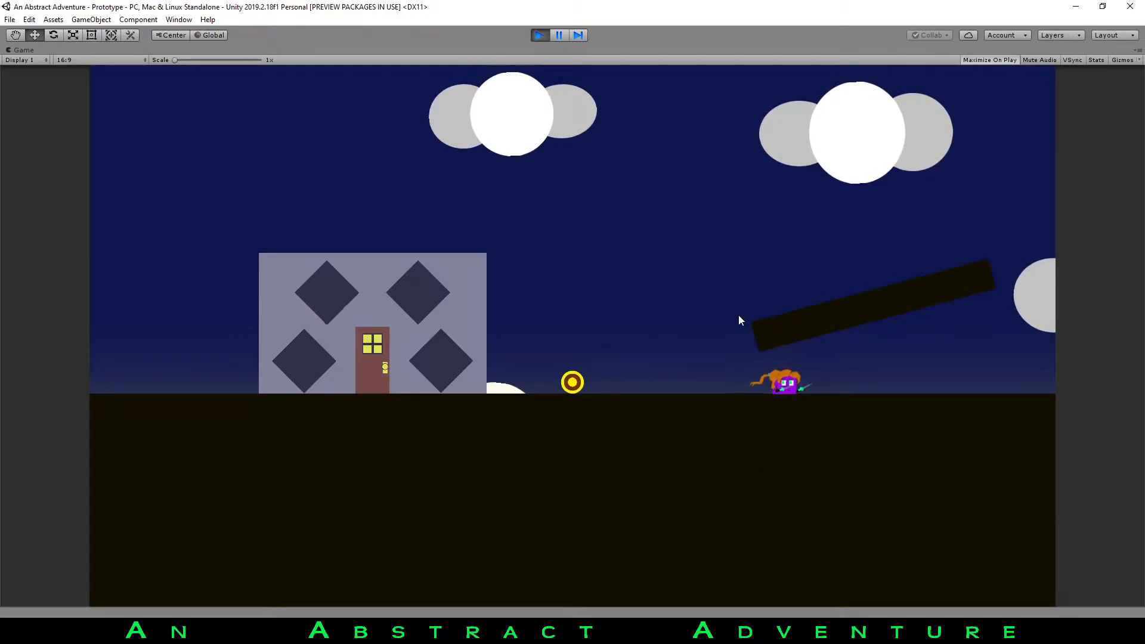
{"action": "key", "text": "d"}
{"action": "key", "text": "a"}
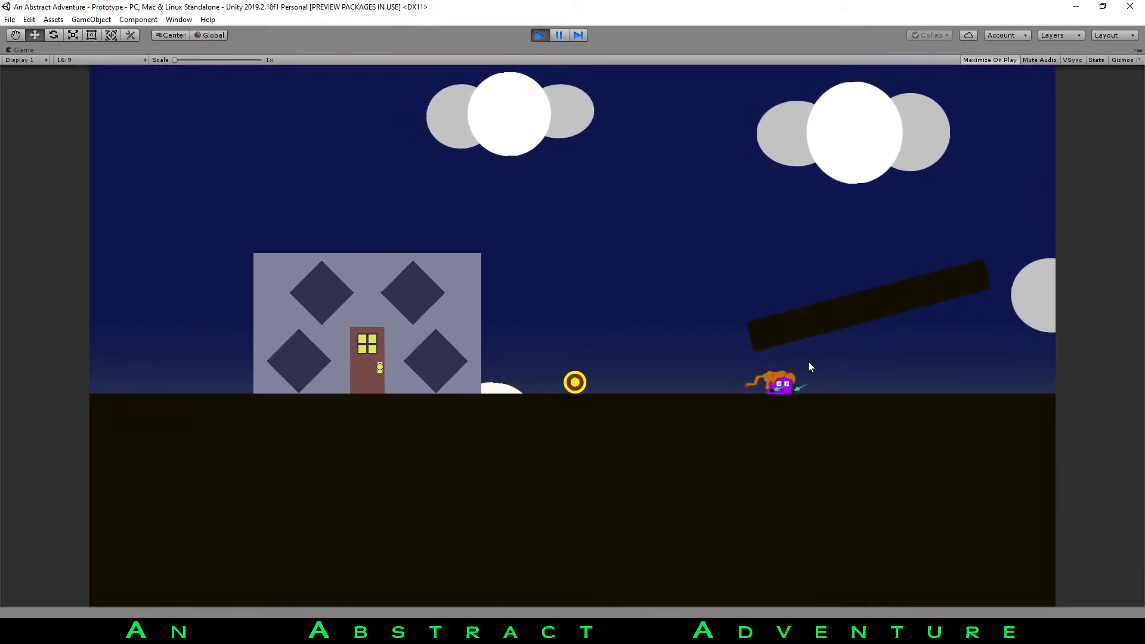
{"action": "key", "text": "d"}
{"action": "key", "text": "a"}
{"action": "key", "text": "space"}
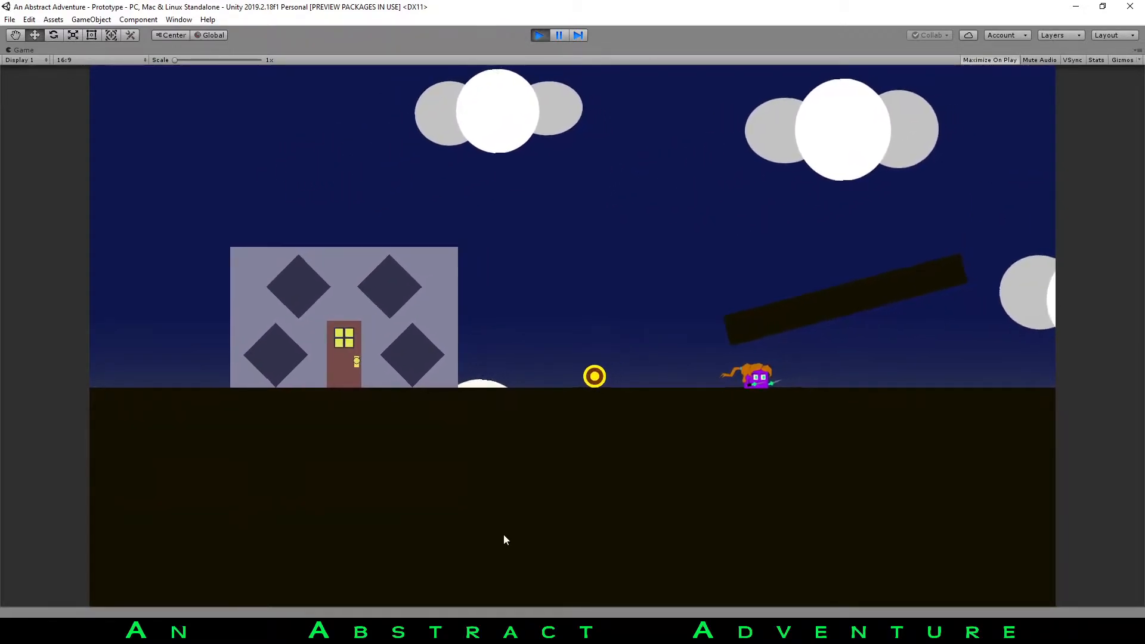
Test the yellow ring character's attack and move it in both directions.
{"action": "key", "text": "a"}
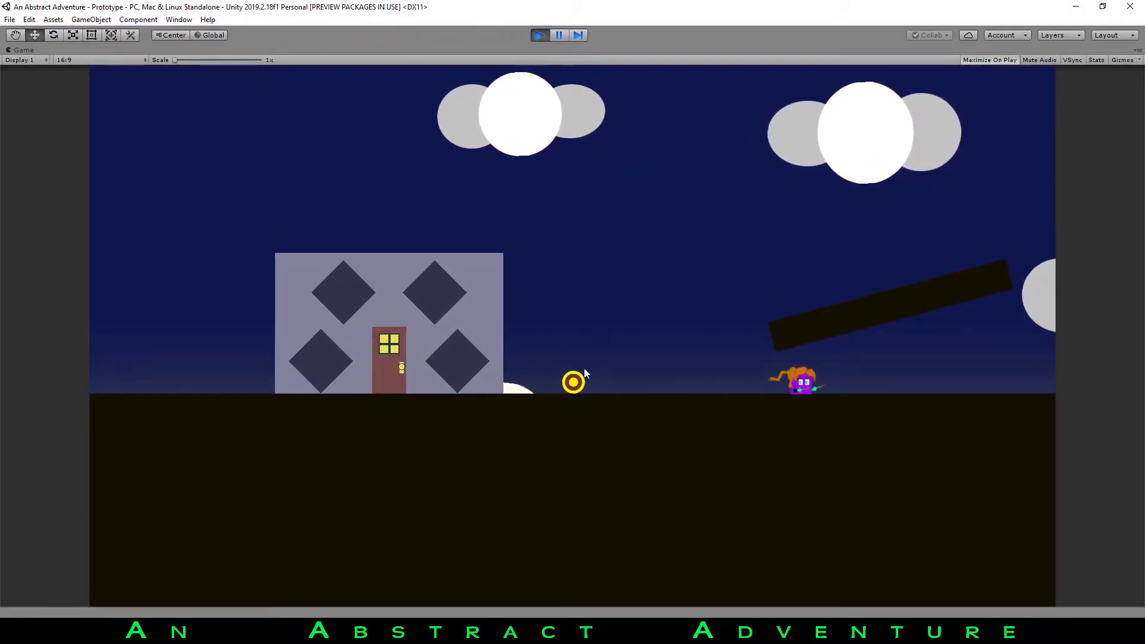
{"action": "key", "text": "d"}
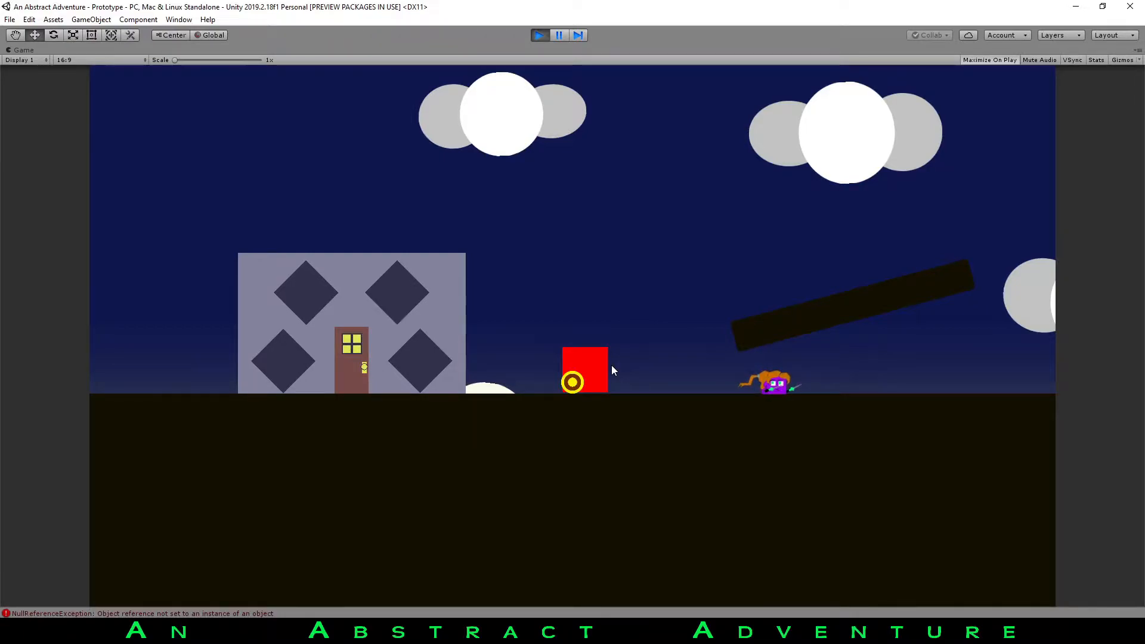
{"action": "key", "text": "a"}
{"action": "key", "text": "d"}
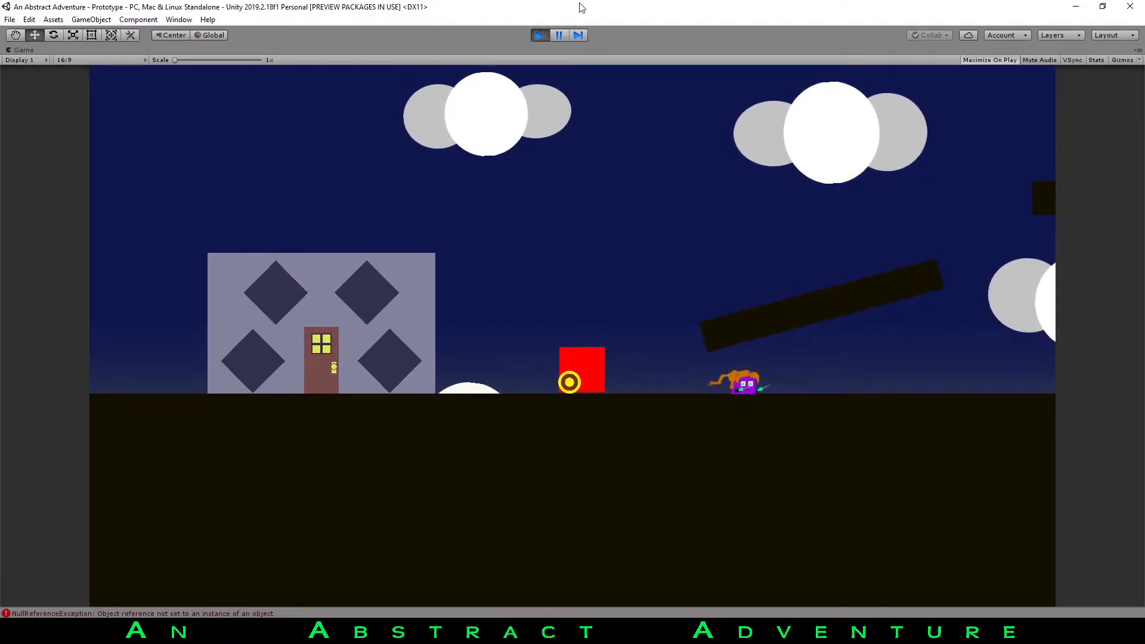
Stop the playtest and look over the level layout around both houses in the scene.
{"action": "left_click", "coordinate": [540, 36]}
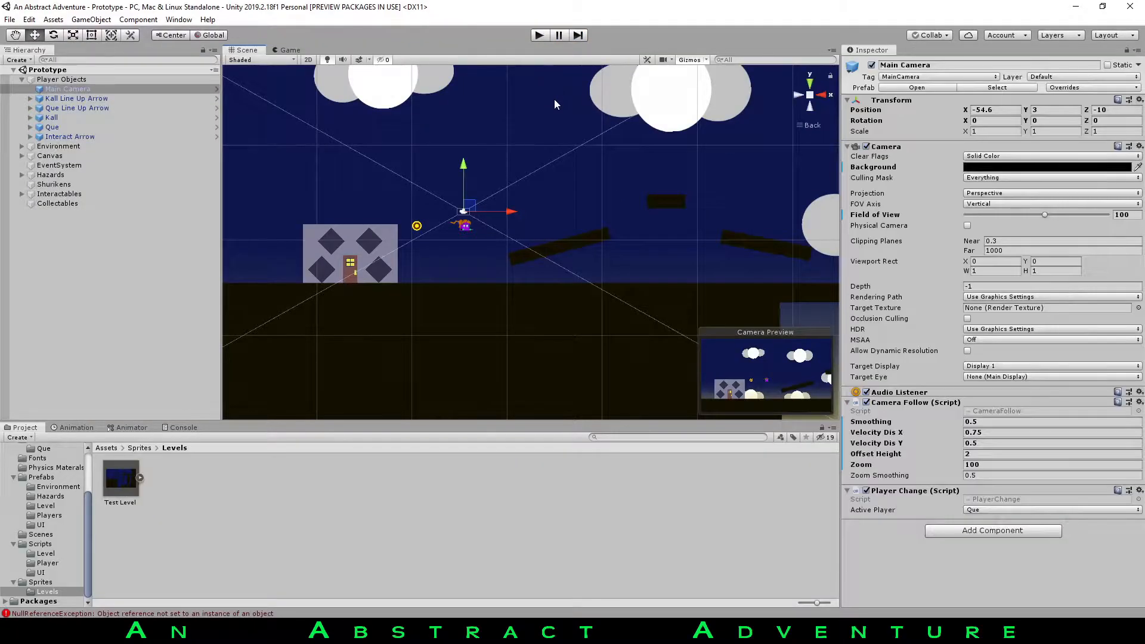
{"action": "middle_click_drag", "start_coordinate": [586, 231], "coordinate": [525, 327]}
{"action": "scroll", "coordinate": [442, 273], "scroll_direction": "down", "scroll_amount": 1}
{"action": "scroll", "coordinate": [508, 307], "scroll_direction": "up", "scroll_amount": 8}
{"action": "scroll", "coordinate": [591, 314], "scroll_direction": "down", "scroll_amount": 5}
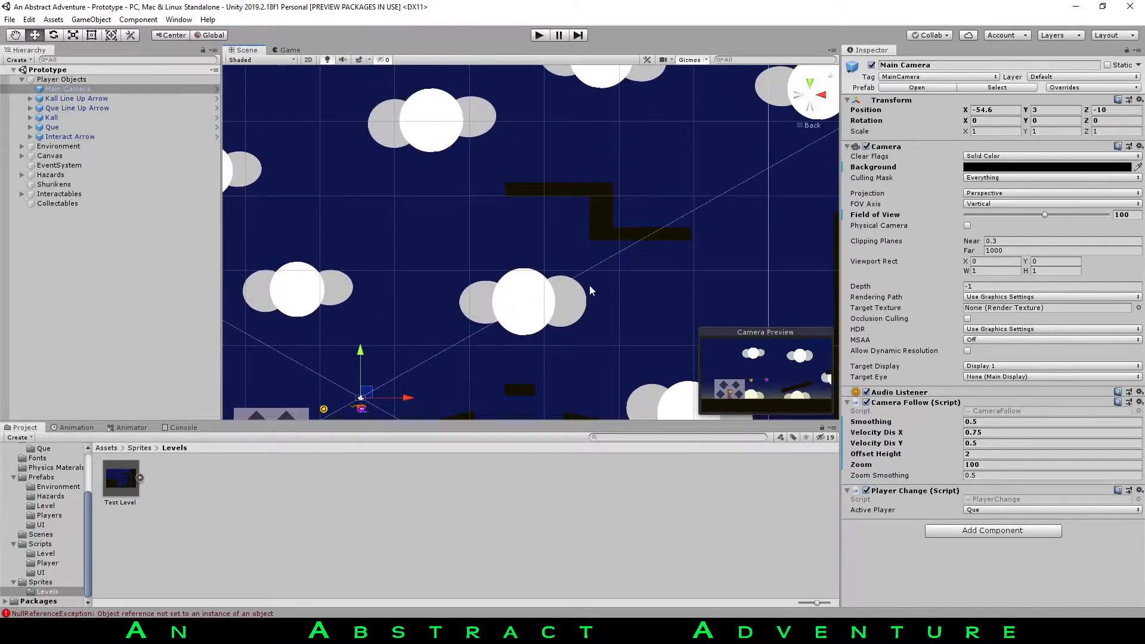
{"action": "scroll", "coordinate": [520, 288], "scroll_direction": "down", "scroll_amount": 2}
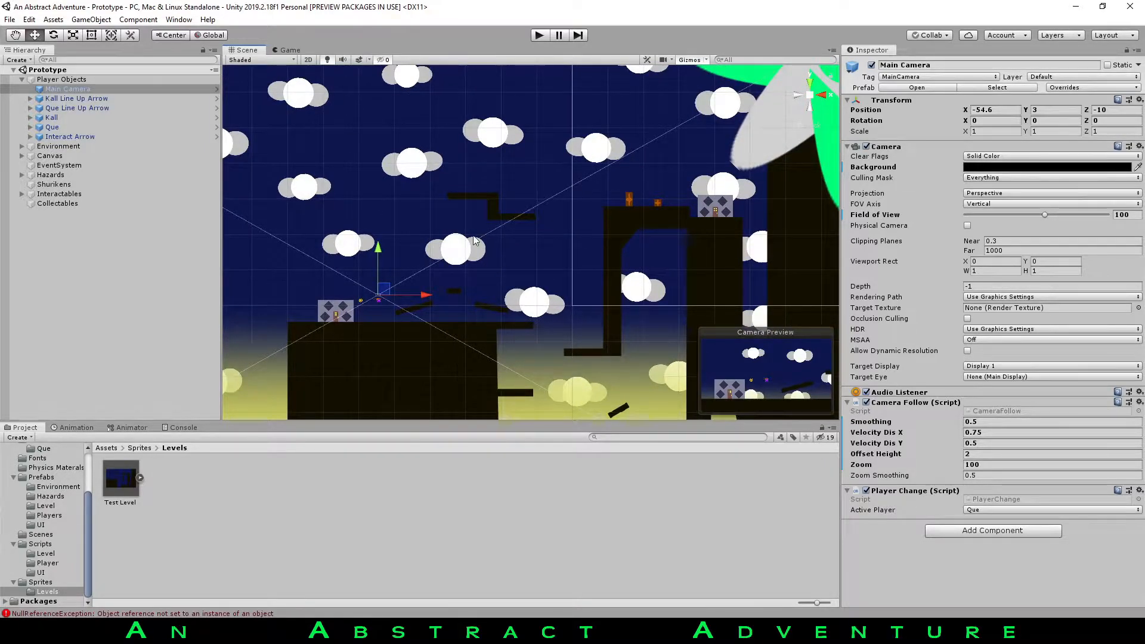
{"action": "middle_click_drag", "start_coordinate": [474, 269], "coordinate": [618, 221]}
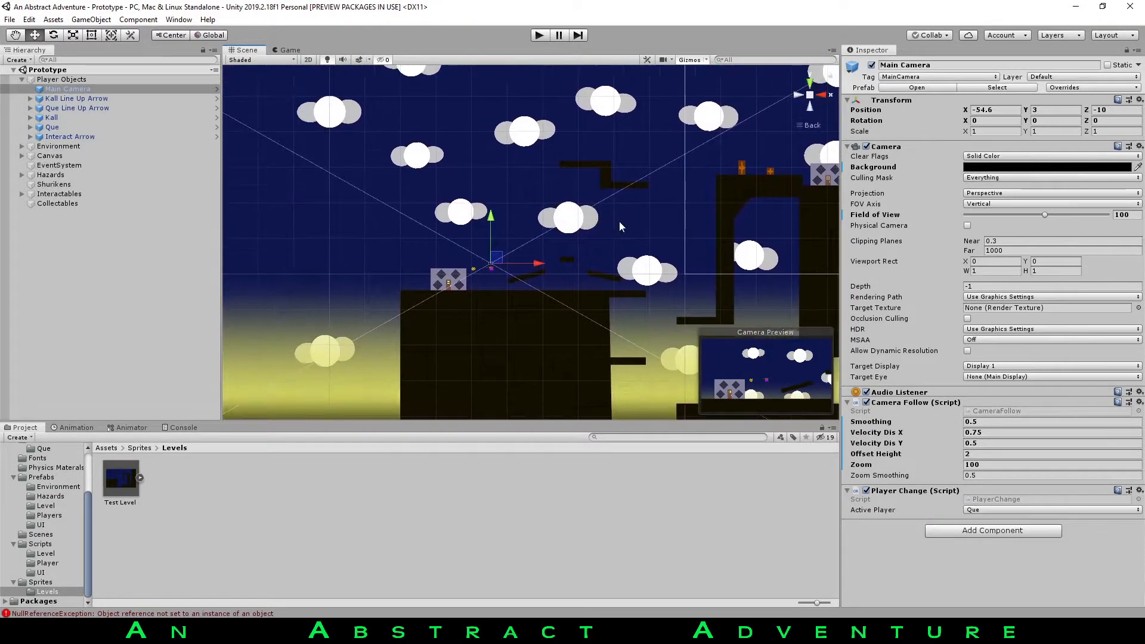
Clear the logged error from the console and return to the project assets.
{"action": "left_click", "coordinate": [173, 427]}
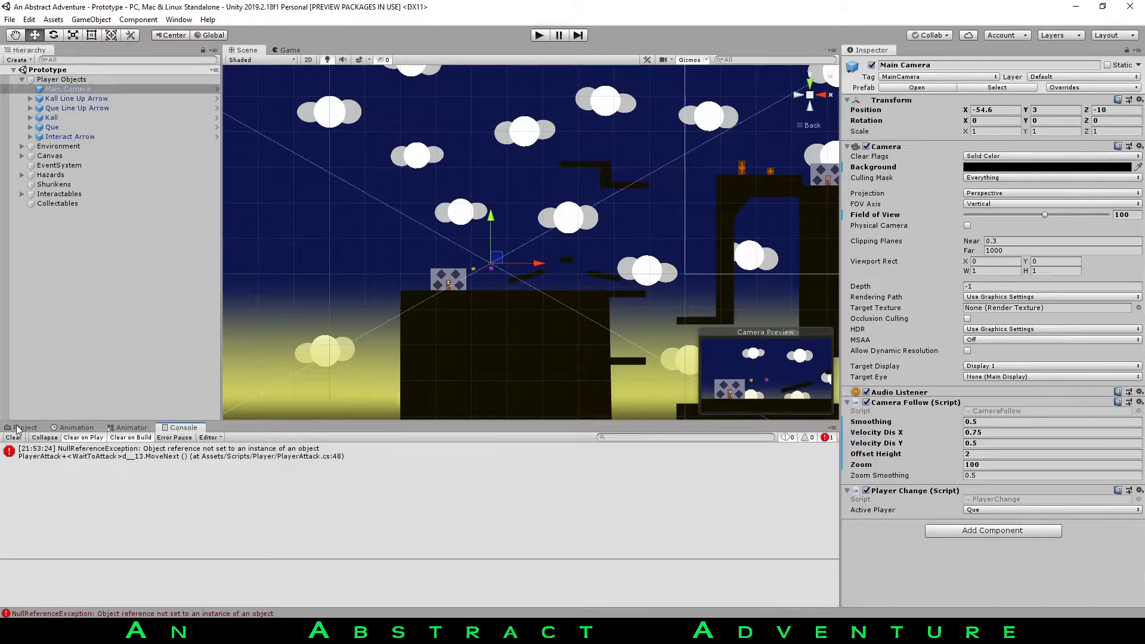
{"action": "left_click", "coordinate": [13, 437]}
{"action": "left_click", "coordinate": [24, 427]}
{"action": "scroll", "coordinate": [432, 299], "scroll_direction": "up", "scroll_amount": 4}
{"action": "scroll", "coordinate": [378, 345], "scroll_direction": "down", "scroll_amount": 3}
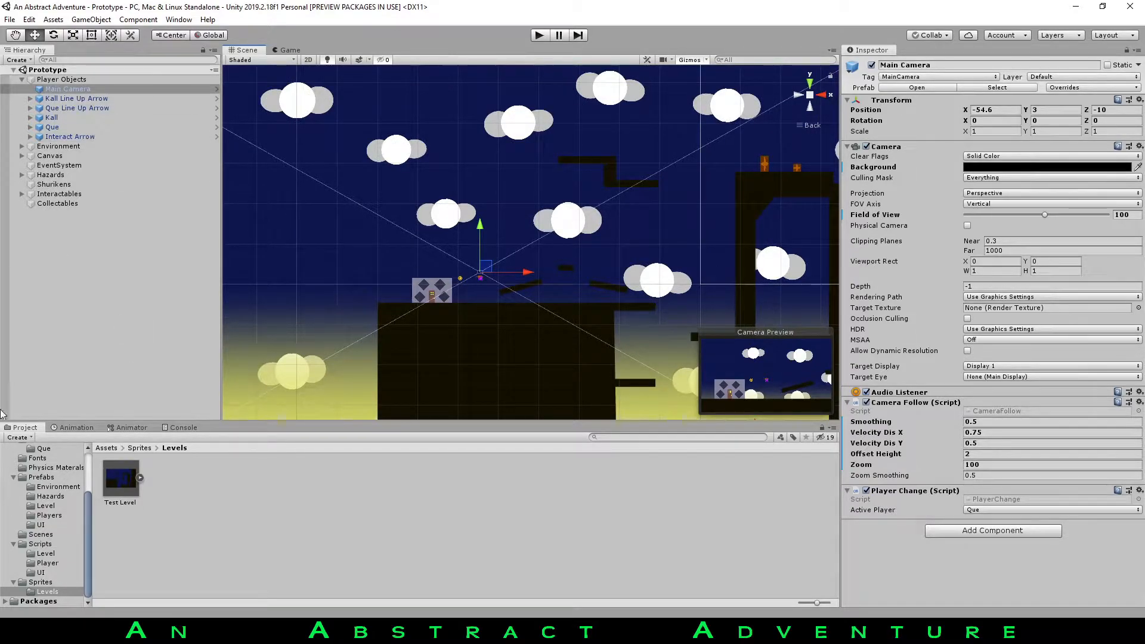
Place the QueWithBorder sprite from the Sprites folder into the scene near the lower house.
{"action": "left_click", "coordinate": [41, 582]}
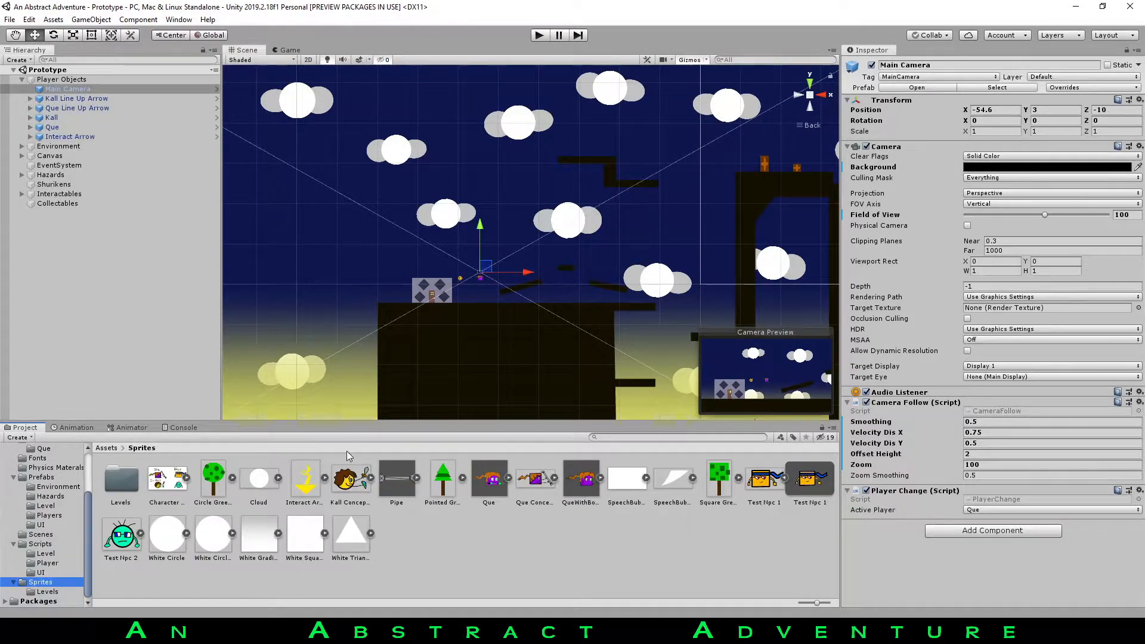
{"action": "left_click", "coordinate": [472, 479]}
{"action": "left_click", "coordinate": [588, 486]}
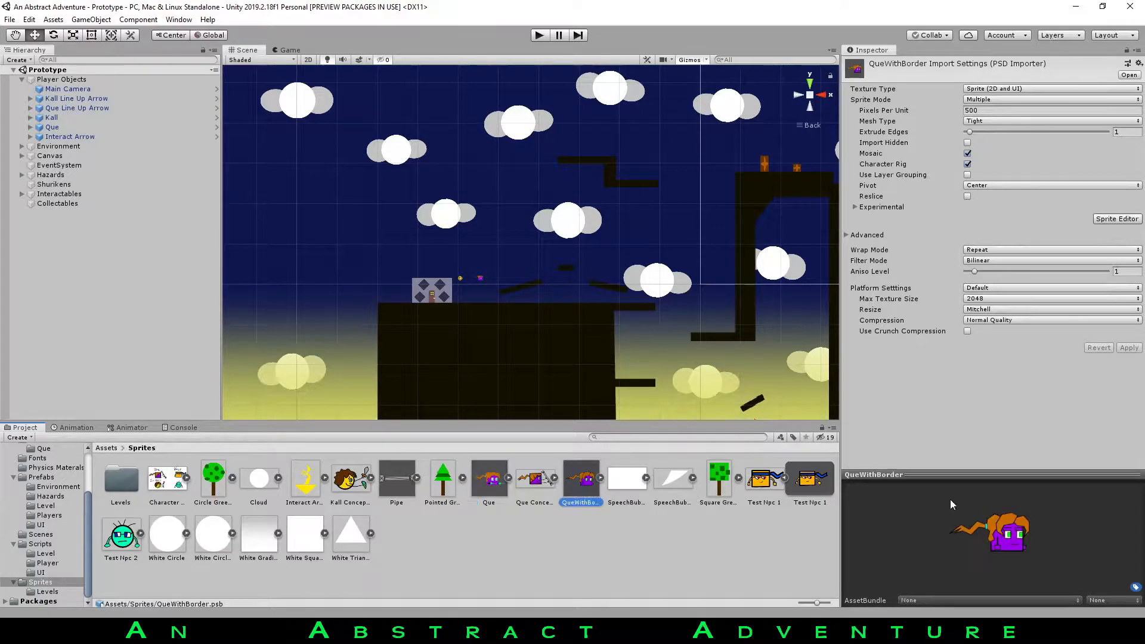
{"action": "scroll", "coordinate": [431, 280], "scroll_direction": "up", "scroll_amount": 5}
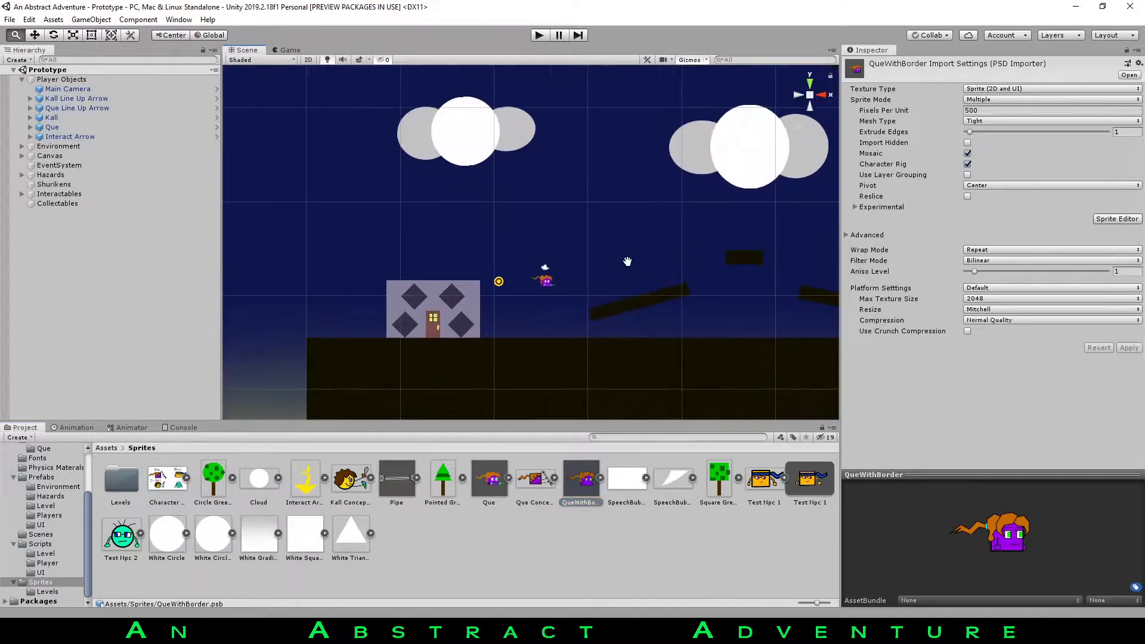
{"action": "left_click_drag", "start_coordinate": [342, 268], "coordinate": [344, 269]}
Move QueWithBorder along X to about -167.4, away from the level, and frame it in the scene.
{"action": "scroll", "coordinate": [382, 264], "scroll_direction": "down", "scroll_amount": 6}
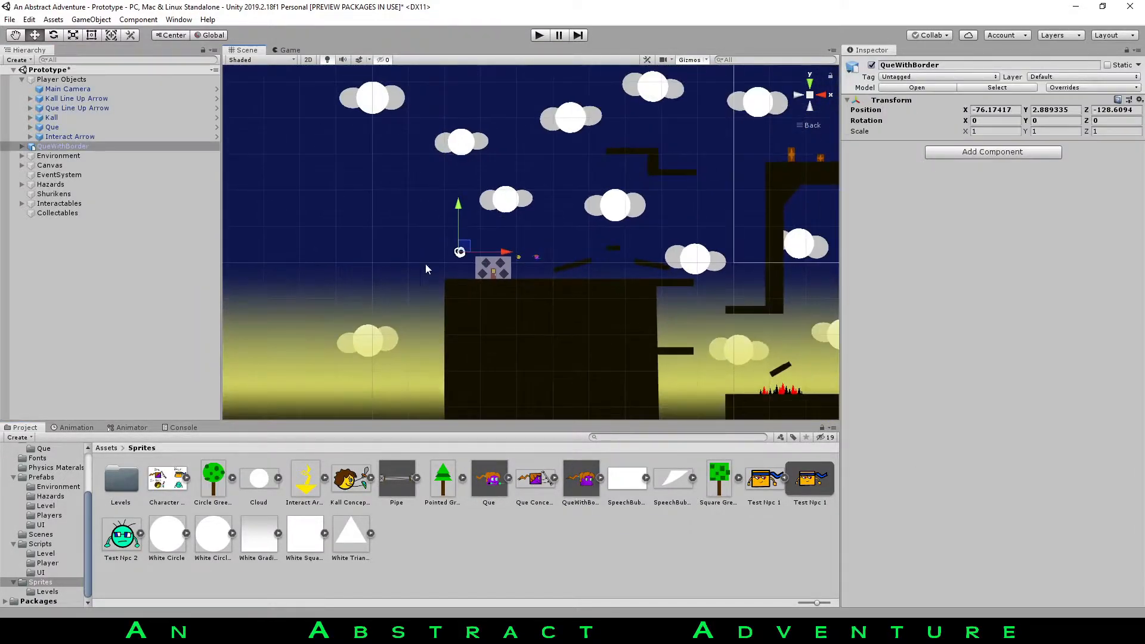
{"action": "middle_click_drag", "start_coordinate": [396, 262], "coordinate": [575, 285]}
{"action": "left_click_drag", "start_coordinate": [690, 276], "coordinate": [353, 224]}
{"action": "scroll", "coordinate": [335, 277], "scroll_direction": "up", "scroll_amount": 6}
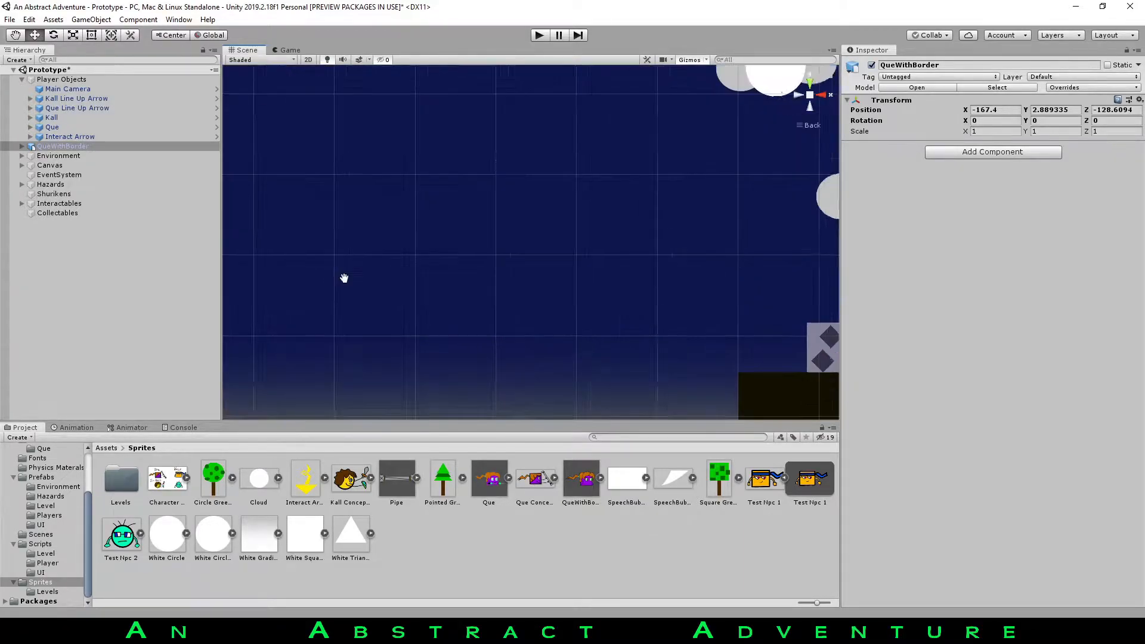
{"action": "middle_click_drag", "start_coordinate": [335, 277], "coordinate": [595, 227]}
{"action": "key", "text": "f"}
Place the borderless Que sprite in the scene just below QueWithBorder for comparison.
{"action": "left_click", "coordinate": [65, 235]}
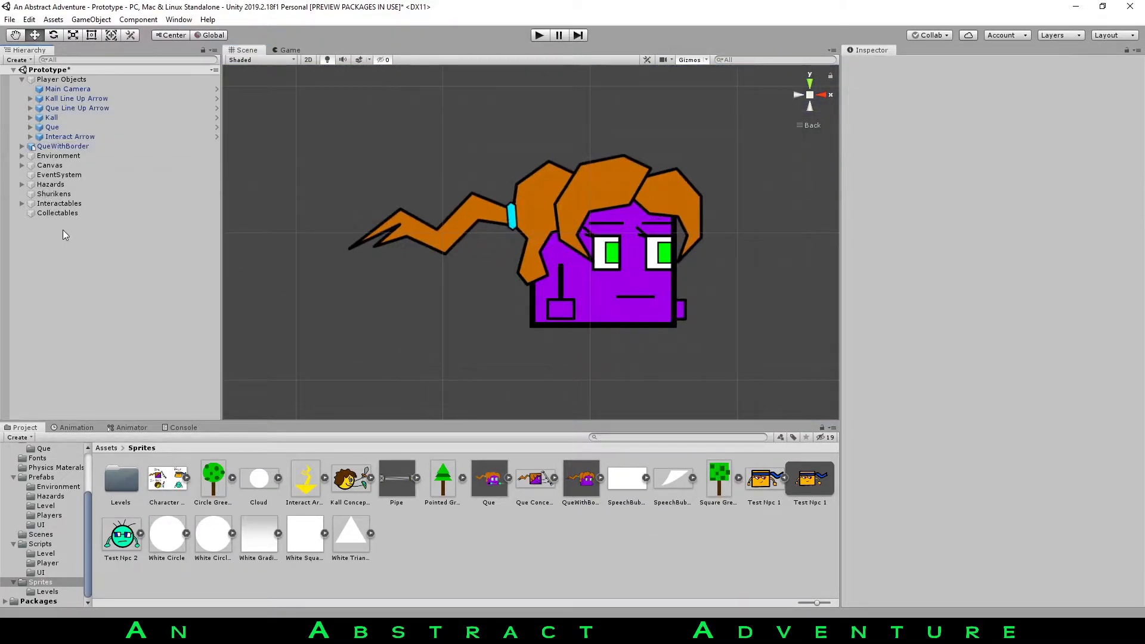
{"action": "left_click_drag", "start_coordinate": [490, 479], "coordinate": [709, 403]}
{"action": "scroll", "coordinate": [649, 284], "scroll_direction": "down", "scroll_amount": 3}
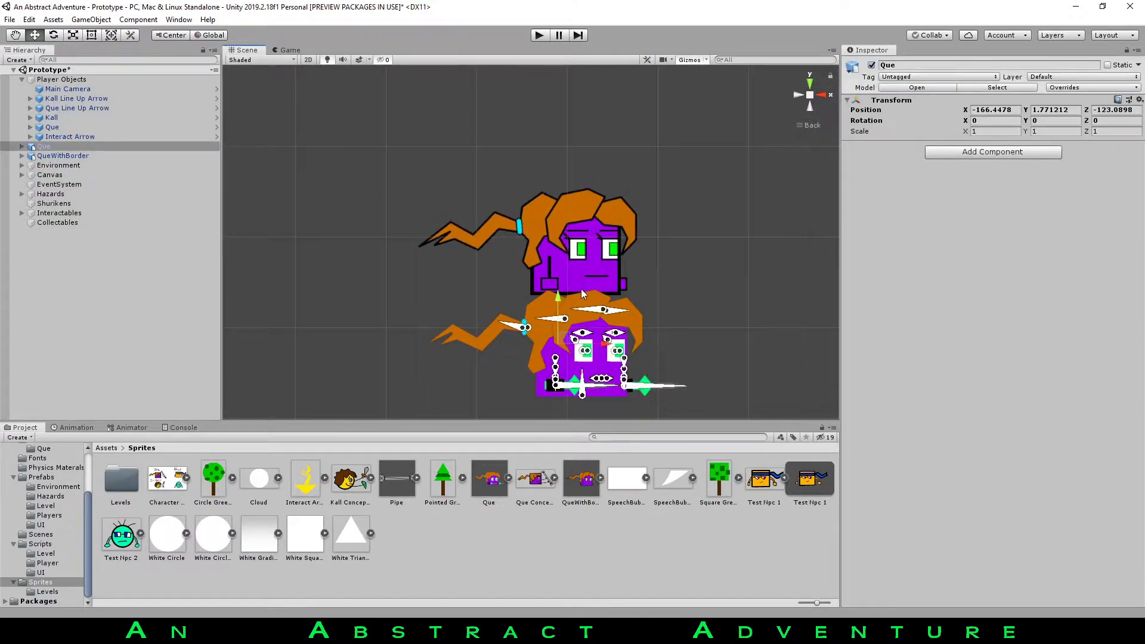
Align the borderless Que directly beneath QueWithBorder at X -166.5, Y 1.646, and deselect it to view both without handles.
{"action": "left_click_drag", "start_coordinate": [564, 341], "coordinate": [562, 347]}
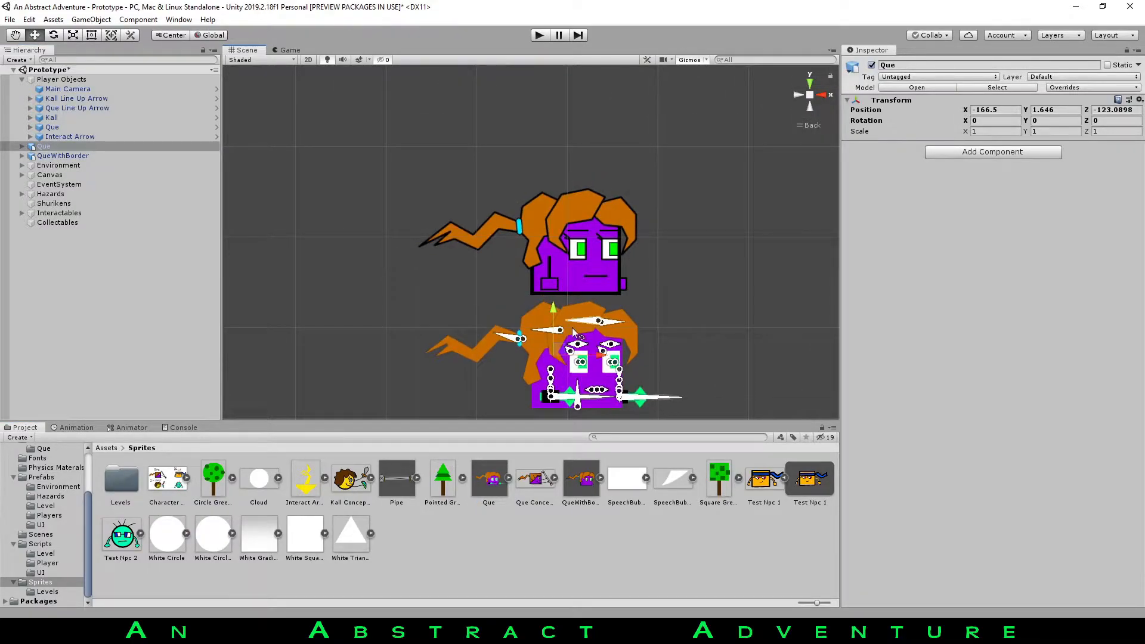
{"action": "scroll", "coordinate": [539, 262], "scroll_direction": "up", "scroll_amount": 3}
{"action": "middle_click_drag", "start_coordinate": [638, 197], "coordinate": [615, 166]}
{"action": "left_click", "coordinate": [181, 281]}
{"action": "middle_click_drag", "start_coordinate": [515, 288], "coordinate": [491, 264]}
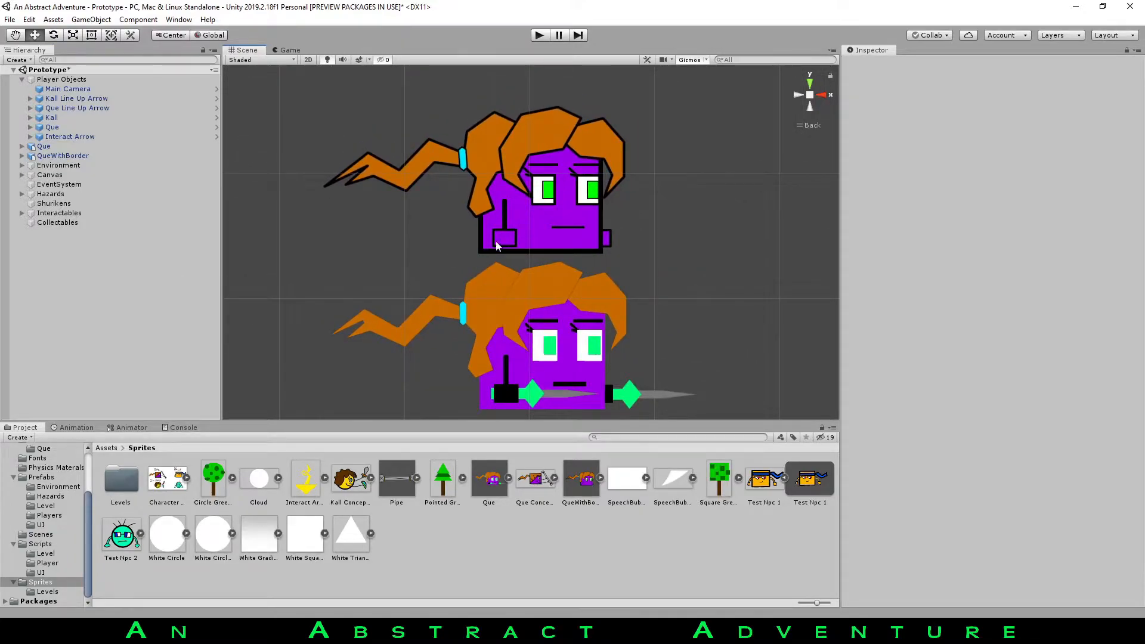
Compare the bordered and borderless Que art at close and far view distances beside the level.
{"action": "scroll", "coordinate": [507, 210], "scroll_direction": "down", "scroll_amount": 8}
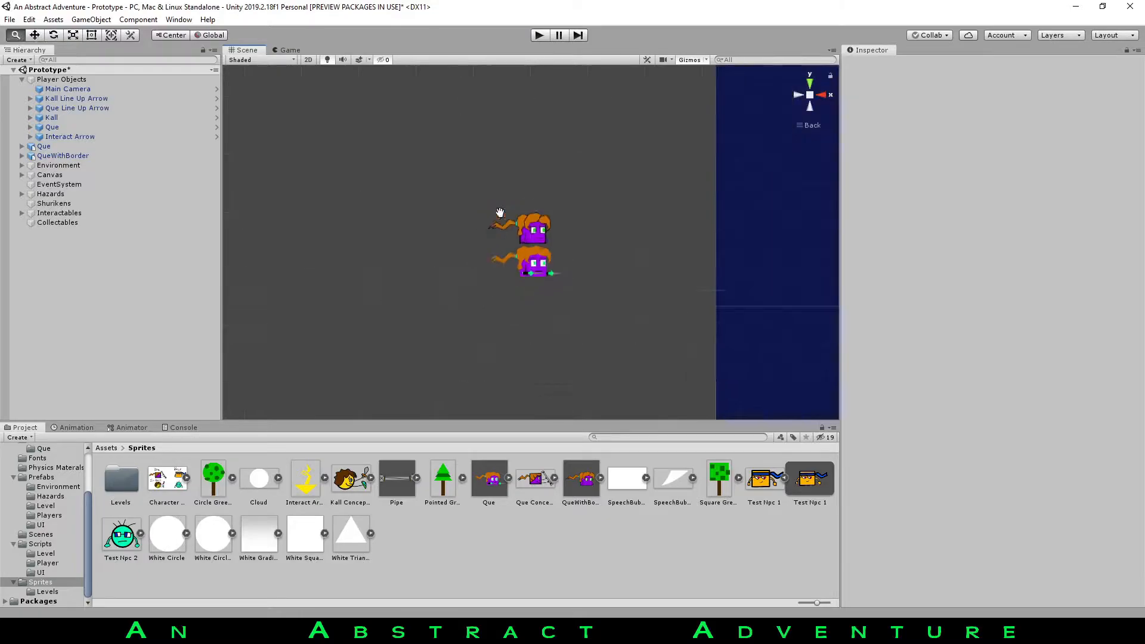
{"action": "middle_click_drag", "start_coordinate": [507, 208], "coordinate": [503, 277]}
{"action": "scroll", "coordinate": [510, 298], "scroll_direction": "down", "scroll_amount": 1}
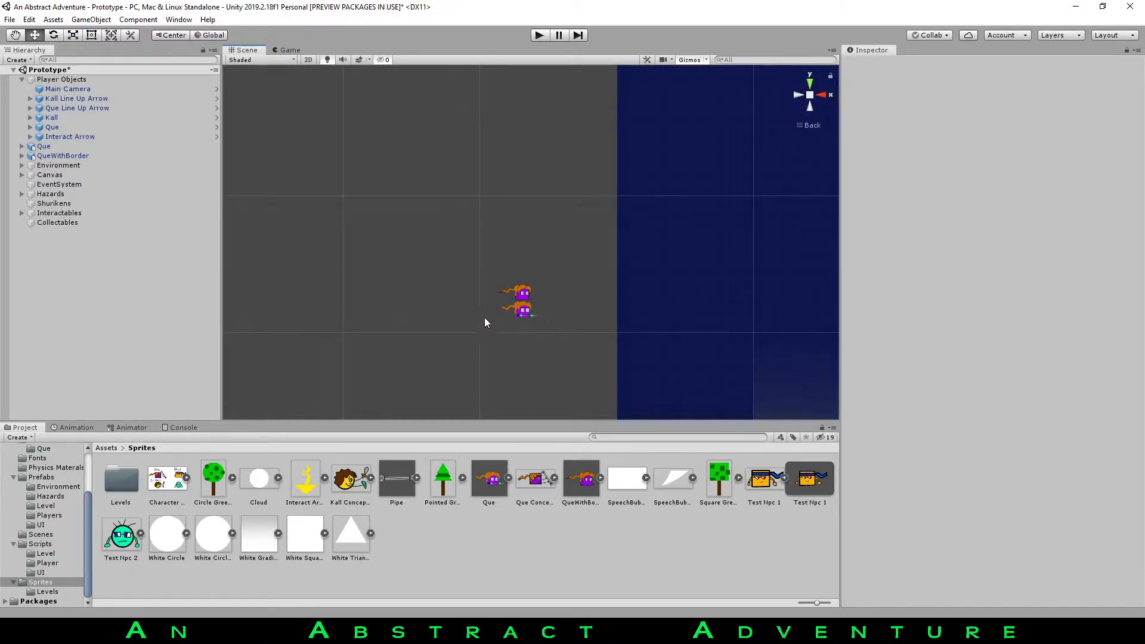
{"action": "scroll", "coordinate": [475, 285], "scroll_direction": "up", "scroll_amount": 8}
{"action": "middle_click_drag", "start_coordinate": [478, 325], "coordinate": [566, 276]}
{"action": "scroll", "coordinate": [473, 229], "scroll_direction": "up", "scroll_amount": 7}
{"action": "scroll", "coordinate": [567, 278], "scroll_direction": "up", "scroll_amount": 5}
{"action": "middle_click_drag", "start_coordinate": [585, 334], "coordinate": [474, 263]}
{"action": "scroll", "coordinate": [510, 219], "scroll_direction": "down", "scroll_amount": 15}
{"action": "scroll", "coordinate": [519, 243], "scroll_direction": "up", "scroll_amount": 4}
{"action": "scroll", "coordinate": [483, 277], "scroll_direction": "down", "scroll_amount": 9}
{"action": "scroll", "coordinate": [484, 275], "scroll_direction": "up", "scroll_amount": 8}
{"action": "scroll", "coordinate": [474, 264], "scroll_direction": "down", "scroll_amount": 2}
{"action": "scroll", "coordinate": [507, 277], "scroll_direction": "down", "scroll_amount": 5}
{"action": "middle_click_drag", "start_coordinate": [644, 261], "coordinate": [270, 161]}
{"action": "middle_click_drag", "start_coordinate": [479, 163], "coordinate": [897, 293]}
{"action": "scroll", "coordinate": [610, 263], "scroll_direction": "up", "scroll_amount": 8}
{"action": "middle_click_drag", "start_coordinate": [703, 286], "coordinate": [415, 113]}
{"action": "middle_click_drag", "start_coordinate": [395, 175], "coordinate": [452, 209]}
{"action": "scroll", "coordinate": [488, 171], "scroll_direction": "up", "scroll_amount": 8}
{"action": "scroll", "coordinate": [490, 209], "scroll_direction": "up", "scroll_amount": 5}
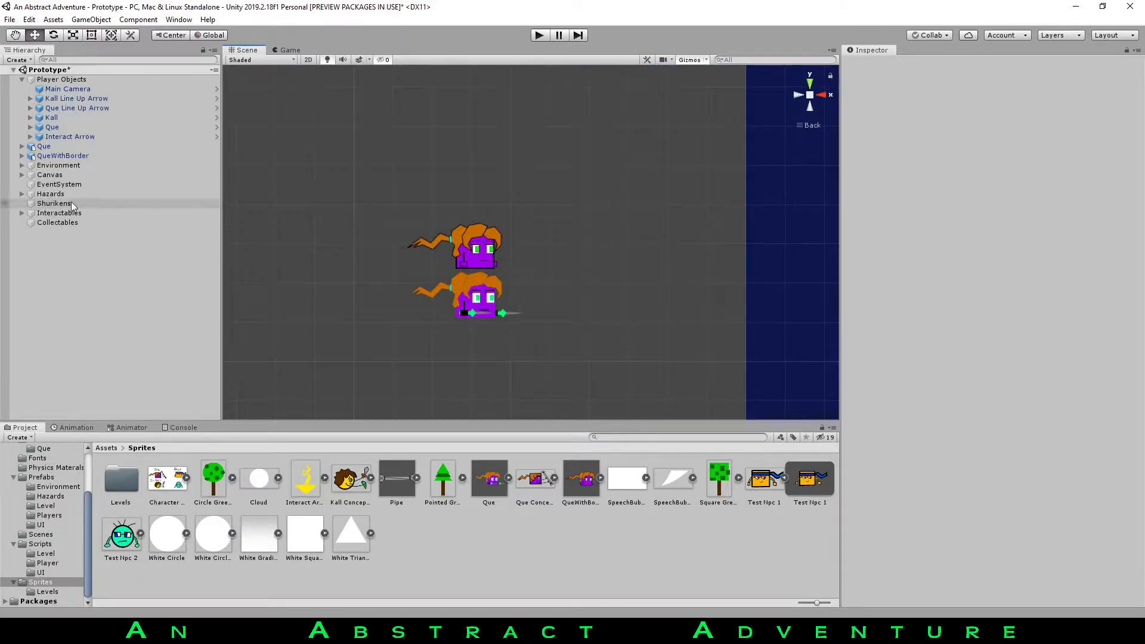
Delete the QueWithBorder and Que comparison sprites from the scene and return to the level near the house.
{"action": "left_click", "coordinate": [60, 155]}
{"action": "key", "text": "Delete"}
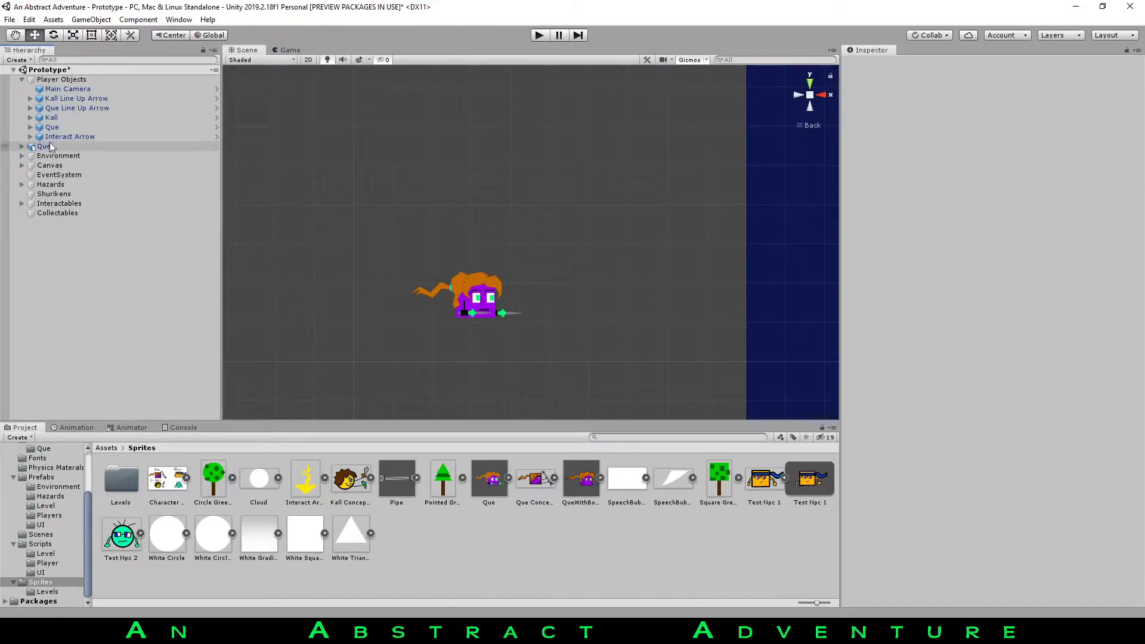
{"action": "left_click", "coordinate": [52, 146]}
{"action": "key", "text": "Delete"}
{"action": "scroll", "coordinate": [531, 256], "scroll_direction": "down", "scroll_amount": 8}
{"action": "middle_click_drag", "start_coordinate": [662, 250], "coordinate": [340, 173]}
{"action": "scroll", "coordinate": [350, 218], "scroll_direction": "down", "scroll_amount": 10}
{"action": "middle_click_drag", "start_coordinate": [561, 288], "coordinate": [283, 256]}
{"action": "middle_click_drag", "start_coordinate": [560, 312], "coordinate": [466, 463]}
Open the source file of the Que sprite from the Sprites folder in Photoshop.
{"action": "left_click", "coordinate": [489, 495]}
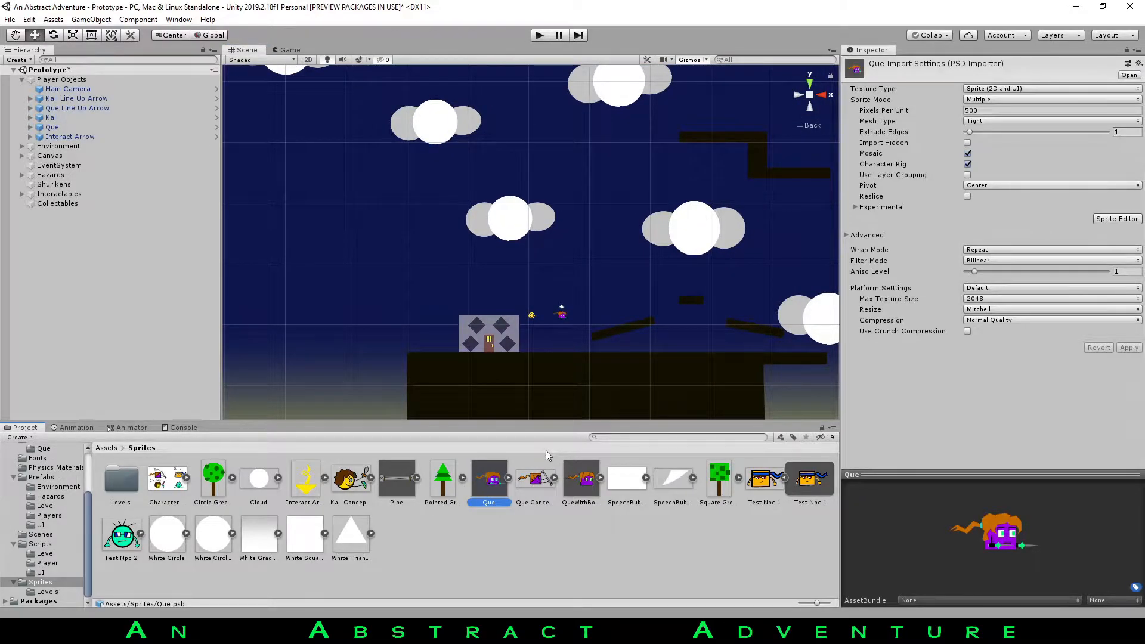
{"action": "scroll", "coordinate": [573, 286], "scroll_direction": "up", "scroll_amount": 5}
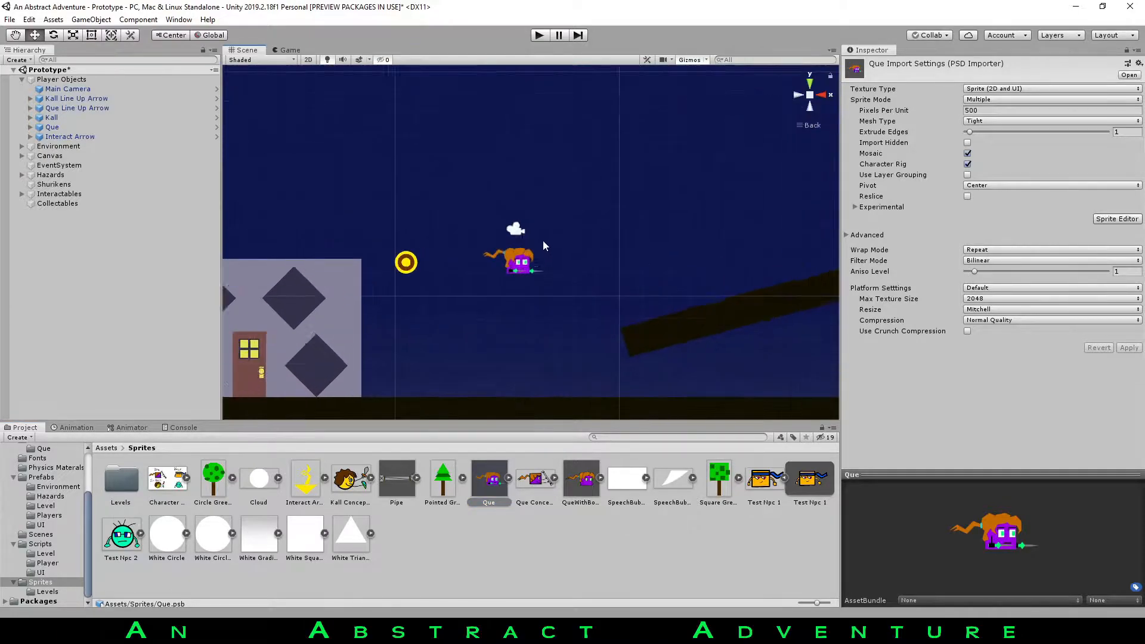
{"action": "double_click", "coordinate": [488, 477]}
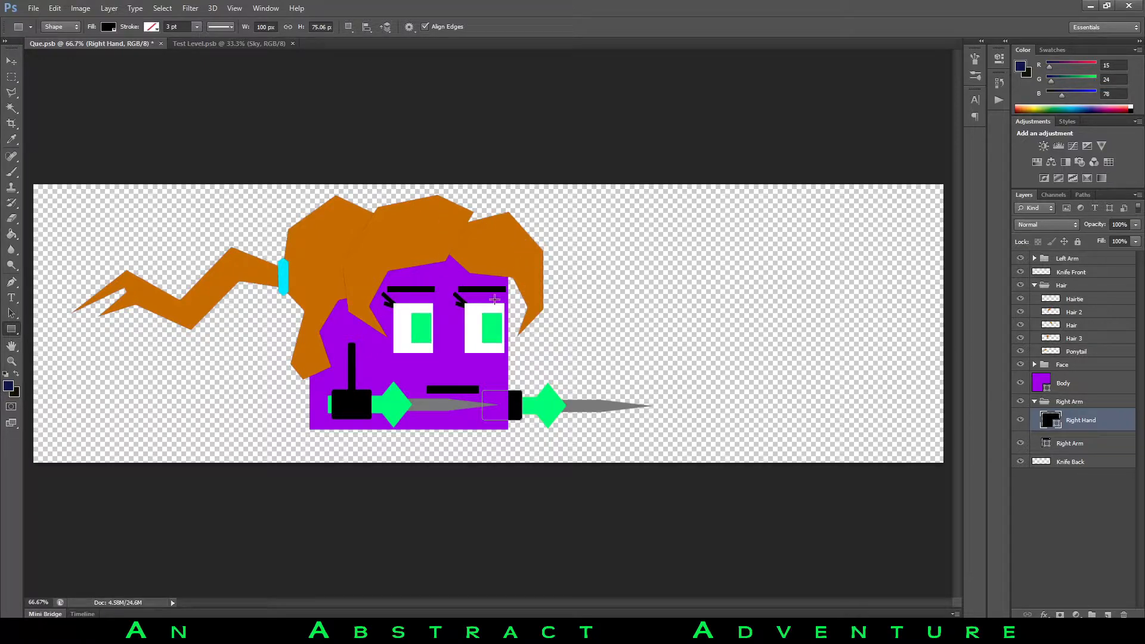
Try moving Que's hair with the Hairtie, Hair 2 and Hair layers selected in turn, and undo each move.
{"action": "left_click", "coordinate": [1058, 270]}
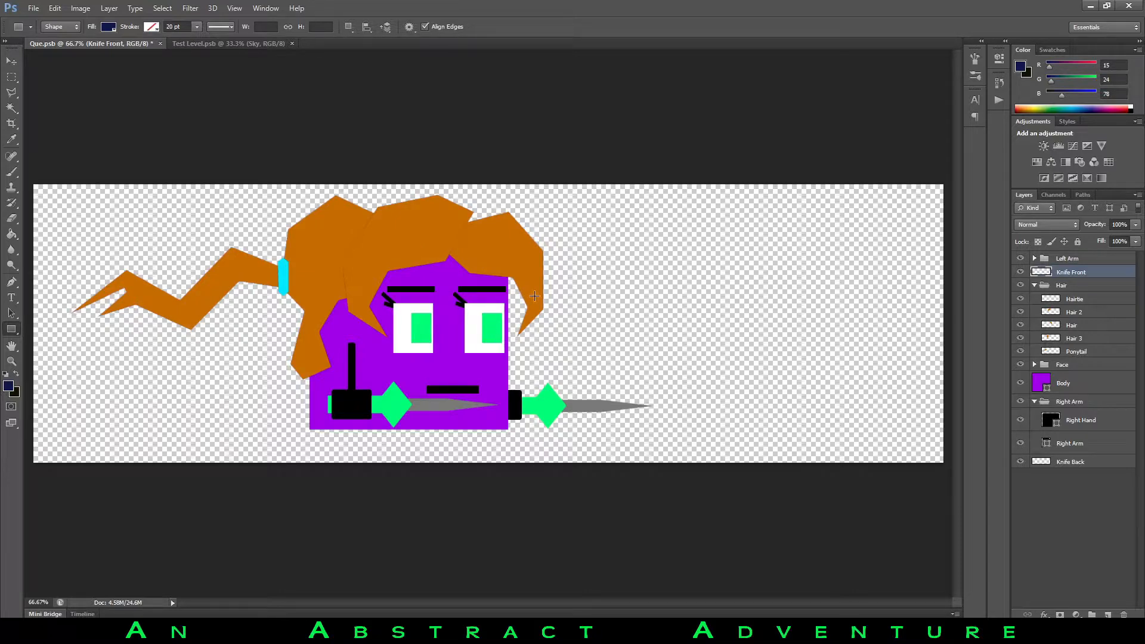
{"action": "left_click", "coordinate": [1059, 287]}
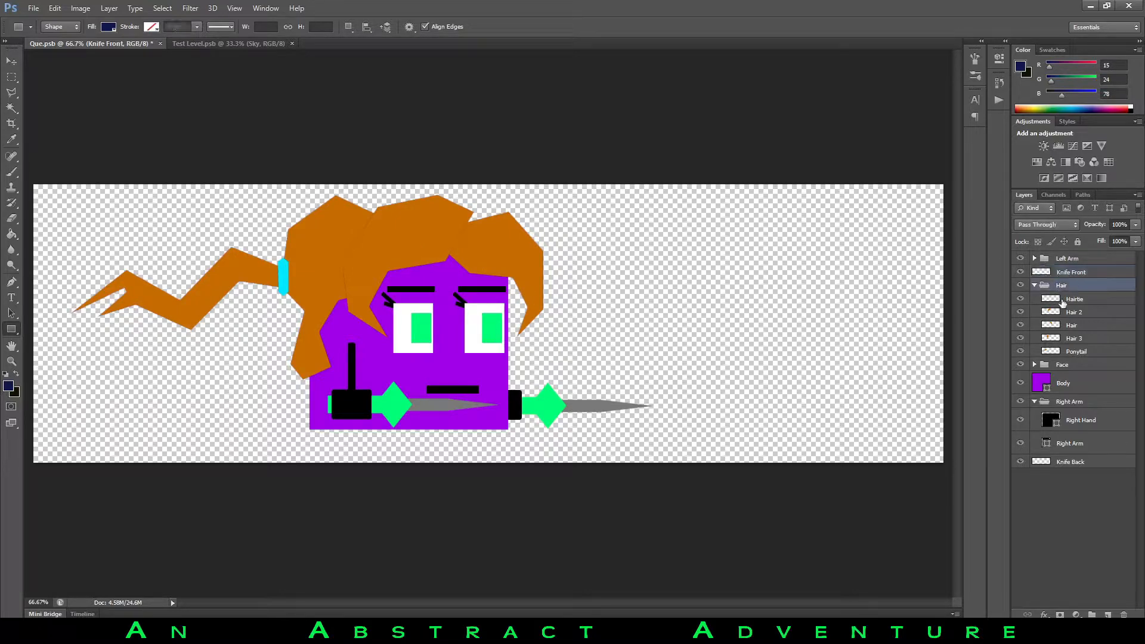
{"action": "left_click", "coordinate": [1071, 301]}
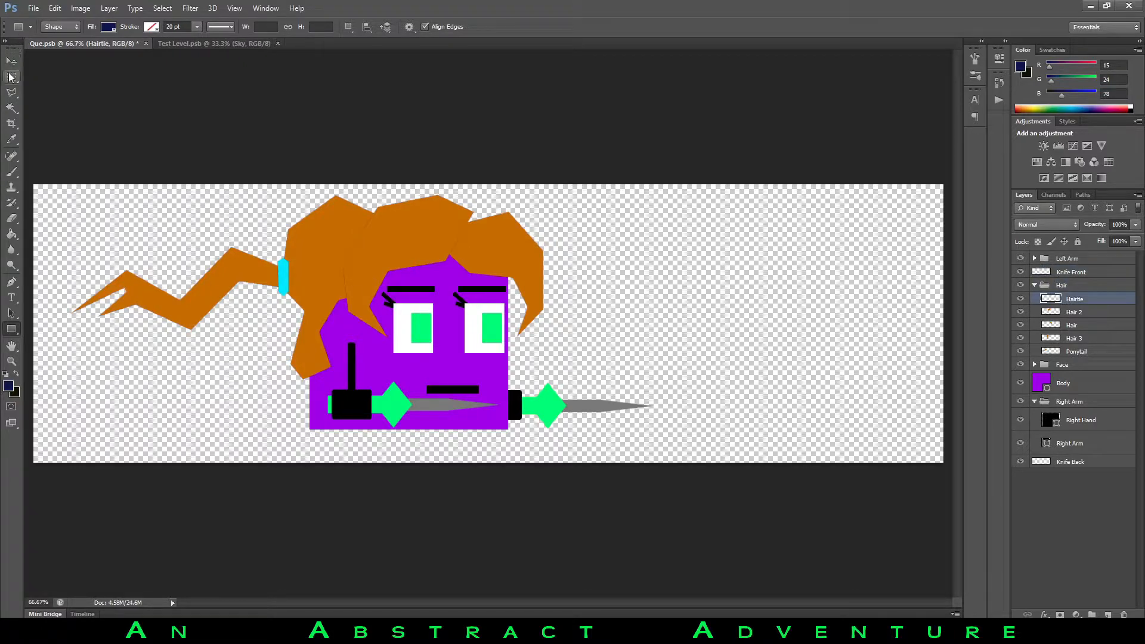
{"action": "key", "text": "v"}
{"action": "left_click_drag", "start_coordinate": [487, 254], "coordinate": [574, 260]}
{"action": "key", "text": "ctrl+z"}
{"action": "left_click", "coordinate": [1085, 304]}
{"action": "left_click_drag", "start_coordinate": [398, 277], "coordinate": [366, 221]}
{"action": "key", "text": "ctrl+z"}
{"action": "left_click", "coordinate": [1082, 328]}
{"action": "left_click_drag", "start_coordinate": [365, 274], "coordinate": [289, 277]}
{"action": "key", "text": "ctrl+z"}
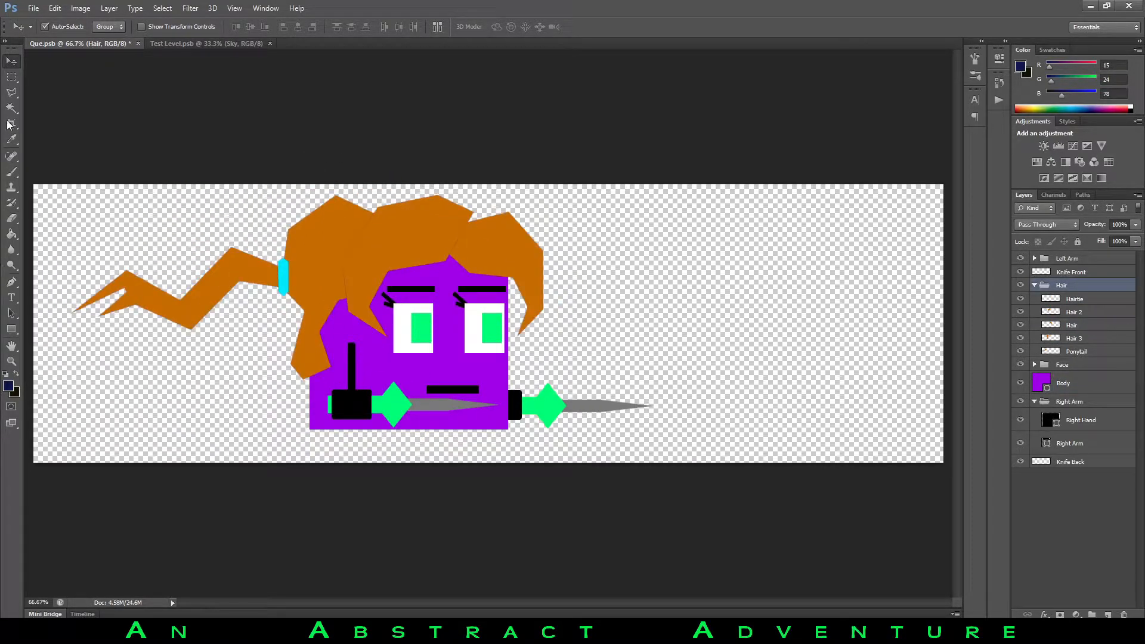
Show and hide the rulers, and try a free transform of the whole Hair group before cancelling it.
{"action": "key", "text": "ctrl+r"}
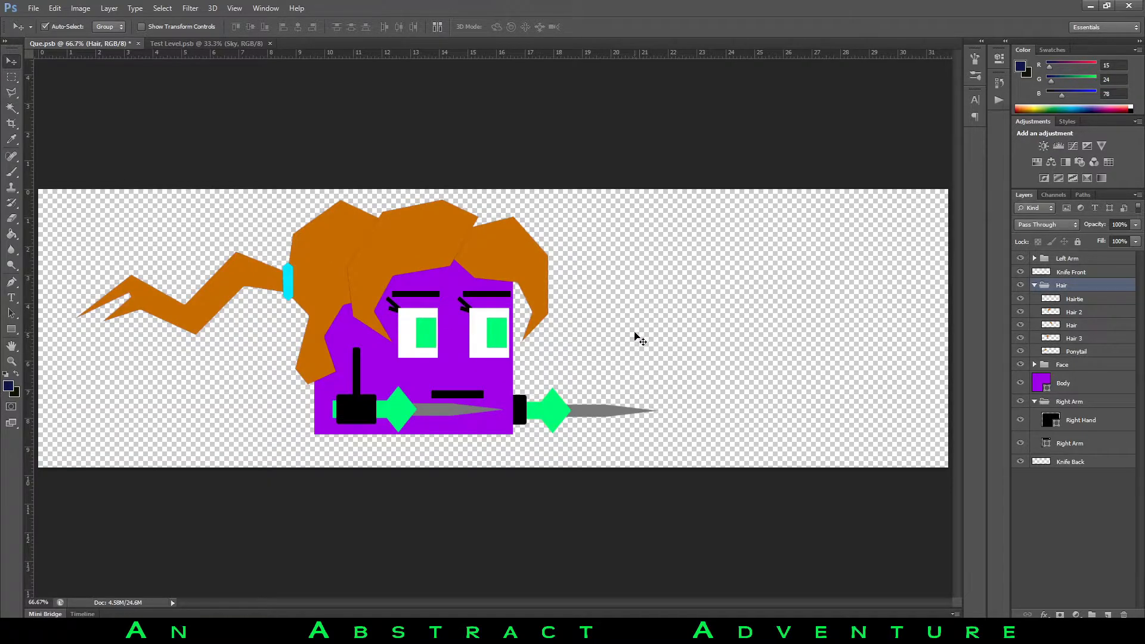
{"action": "key", "text": "ctrl+r"}
{"action": "key", "text": "ctrl+t"}
{"action": "left_click_drag", "start_coordinate": [476, 234], "coordinate": [459, 215]}
{"action": "key", "text": "Escape"}
Try free-transforming the Hair 2 and Hair 3 layers individually, shifting Hair 3 downward and cancelling the change.
{"action": "left_click", "coordinate": [1082, 310]}
{"action": "key", "text": "ctrl+t"}
{"action": "key", "text": "Return"}
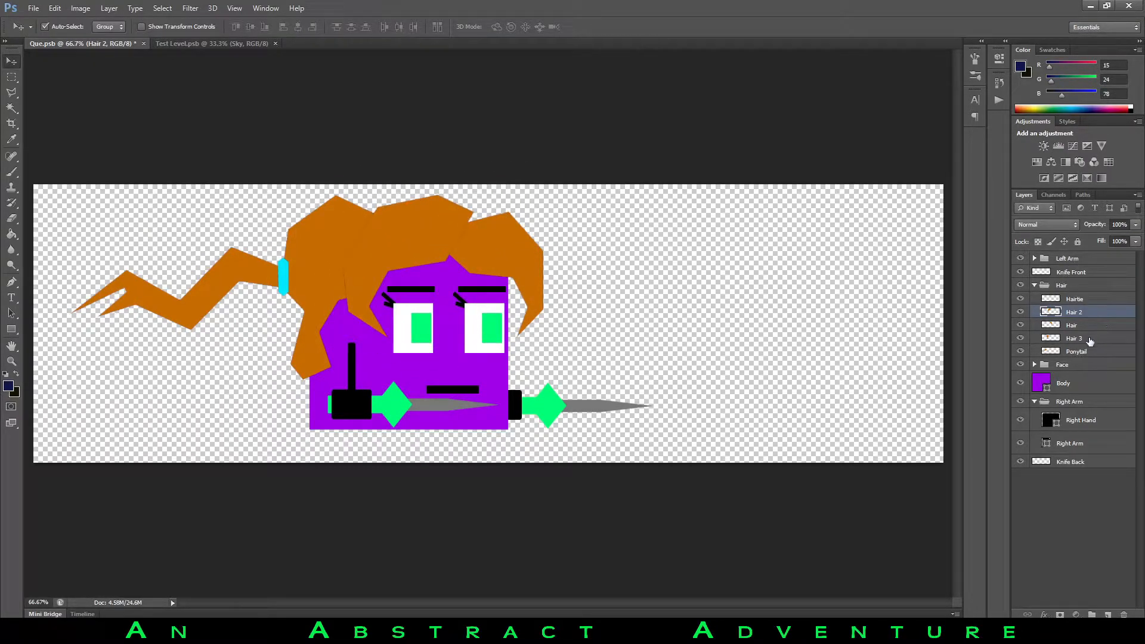
{"action": "left_click", "coordinate": [1090, 340]}
{"action": "key", "text": "ctrl+t"}
{"action": "left_click_drag", "start_coordinate": [367, 230], "coordinate": [365, 272]}
{"action": "key", "text": "Escape"}
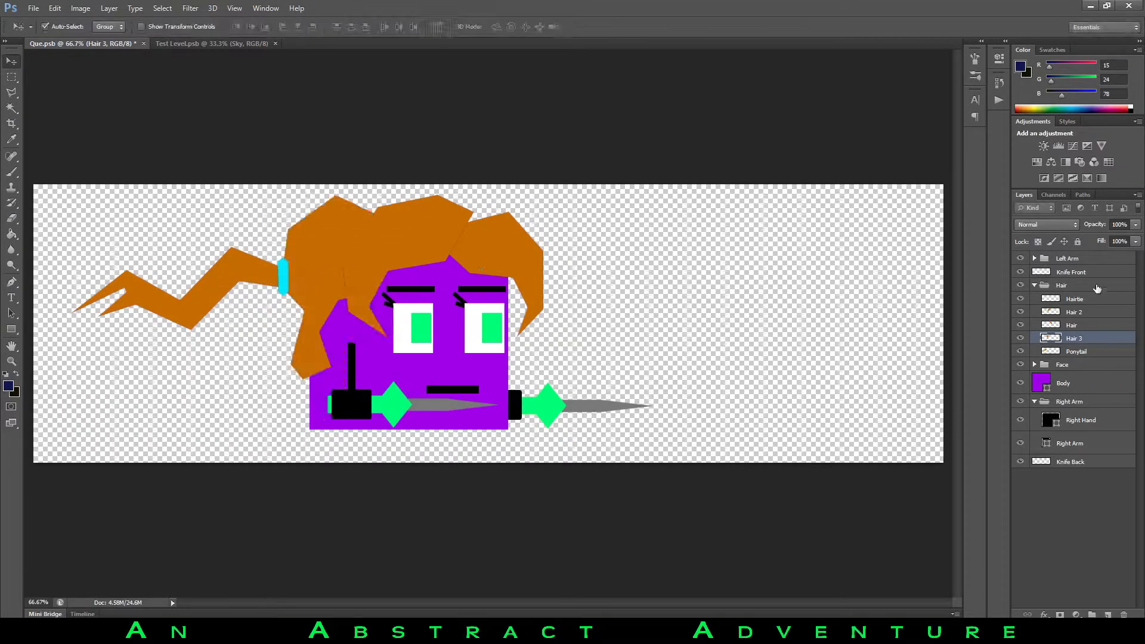
Collapse the Hair group and try moving the Right Arm group out in front of the body, cancelling the transform.
{"action": "left_click", "coordinate": [1035, 286]}
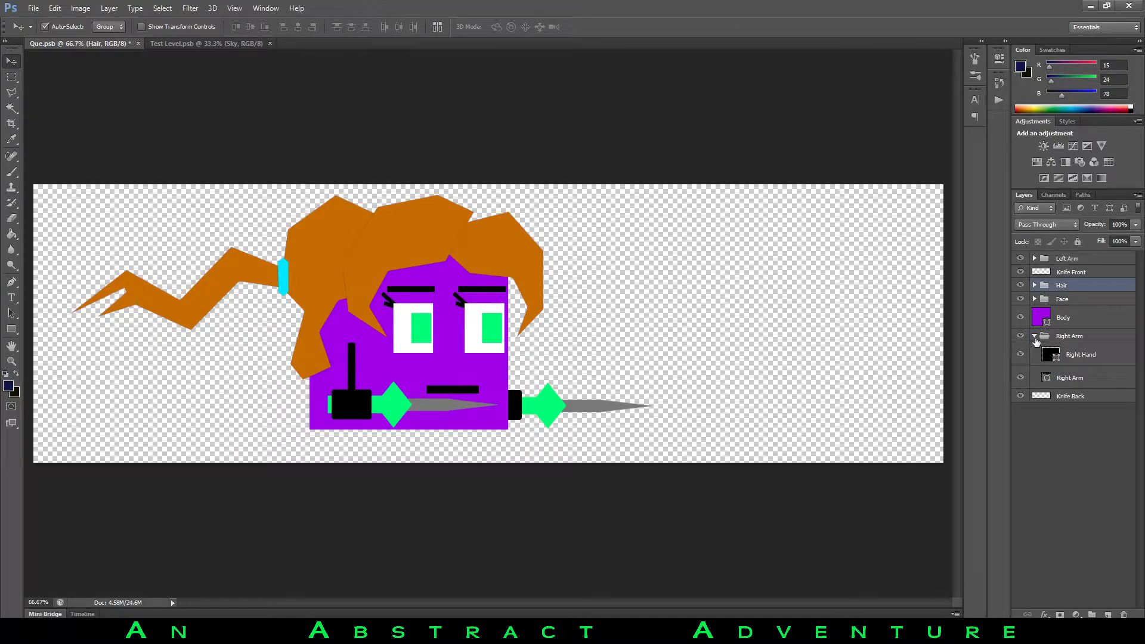
{"action": "left_click", "coordinate": [1053, 354]}
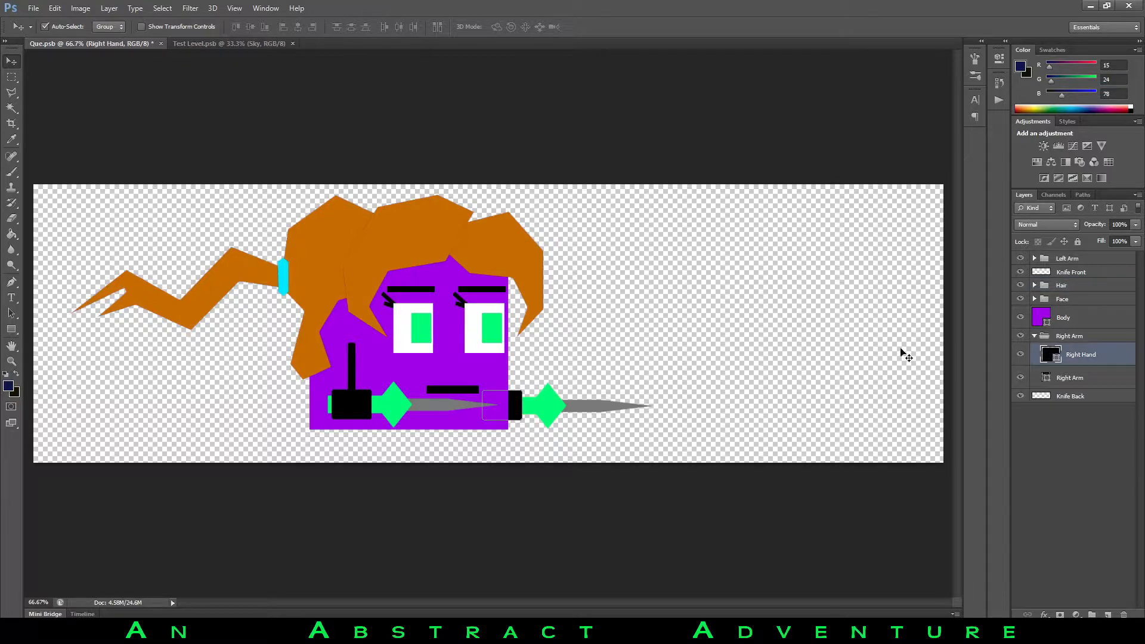
{"action": "left_click", "coordinate": [1068, 337]}
{"action": "key", "text": "ctrl+t"}
{"action": "left_click_drag", "start_coordinate": [518, 353], "coordinate": [605, 339]}
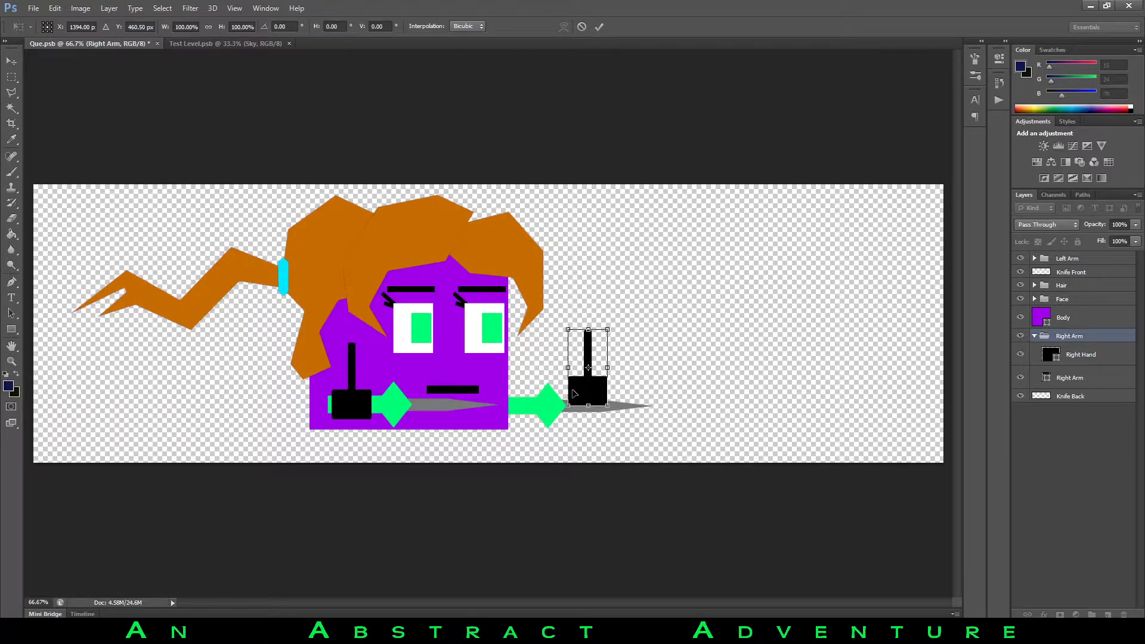
{"action": "key", "text": "Escape"}
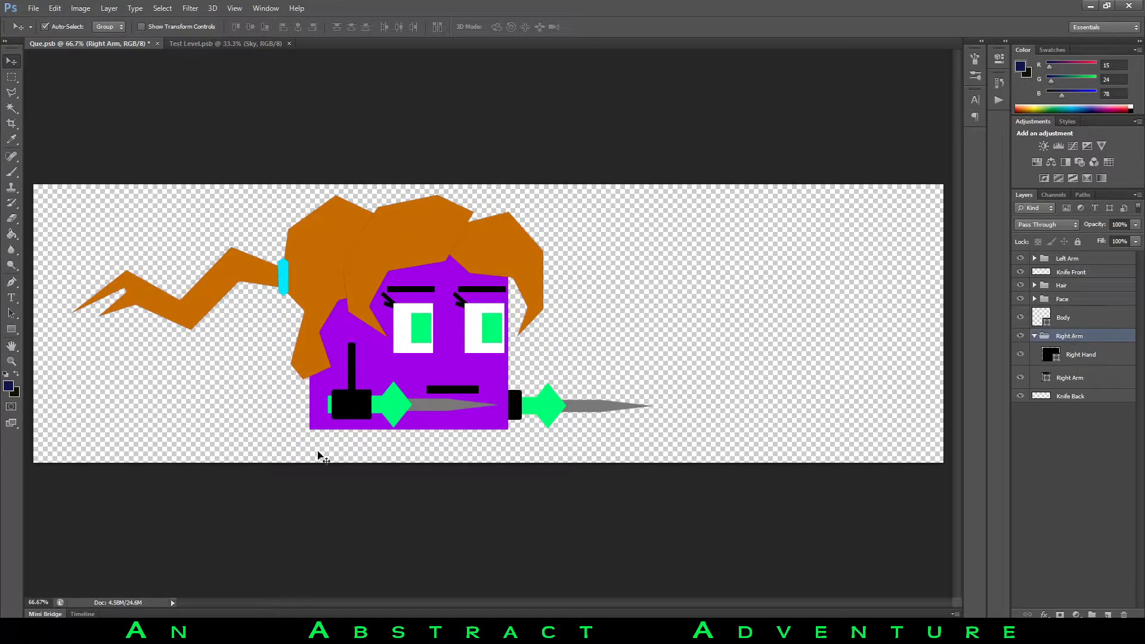
Switch back to Unity and expand the Que sprite asset to examine its separate body part sprites.
{"action": "left_click", "coordinate": [238, 631]}
{"action": "left_click", "coordinate": [503, 477]}
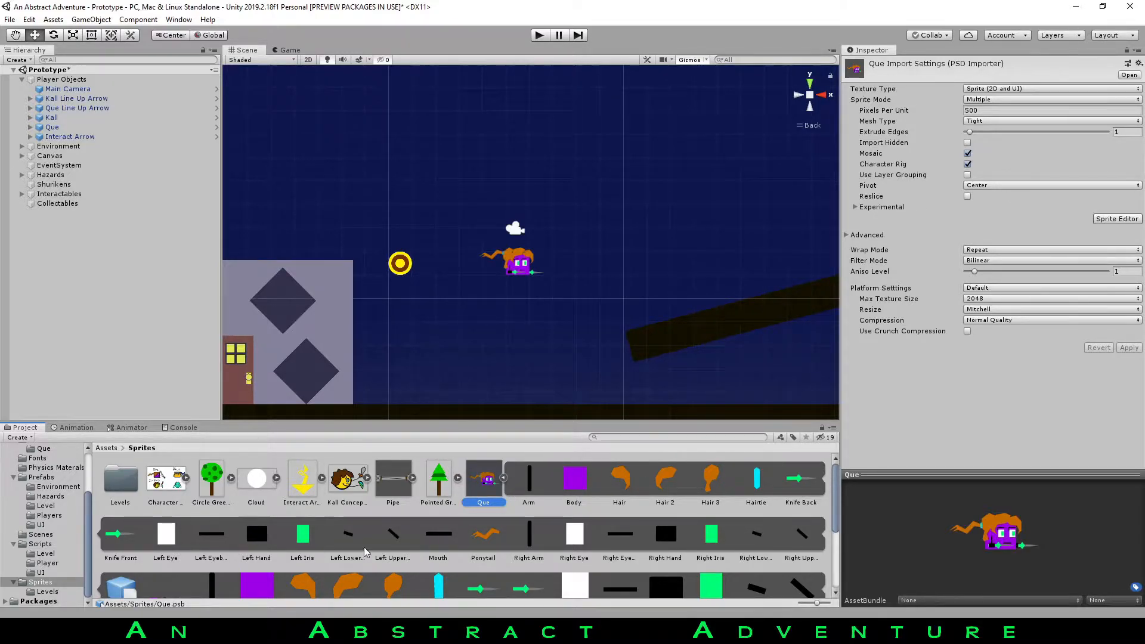
{"action": "scroll", "coordinate": [232, 562], "scroll_direction": "down", "scroll_amount": 1}
{"action": "scroll", "coordinate": [358, 531], "scroll_direction": "up", "scroll_amount": 1}
Add the Que sprite to the scene hierarchy, delete it again and reselect the Que asset.
{"action": "left_click_drag", "start_coordinate": [475, 492], "coordinate": [182, 327]}
{"action": "double_click", "coordinate": [99, 214]}
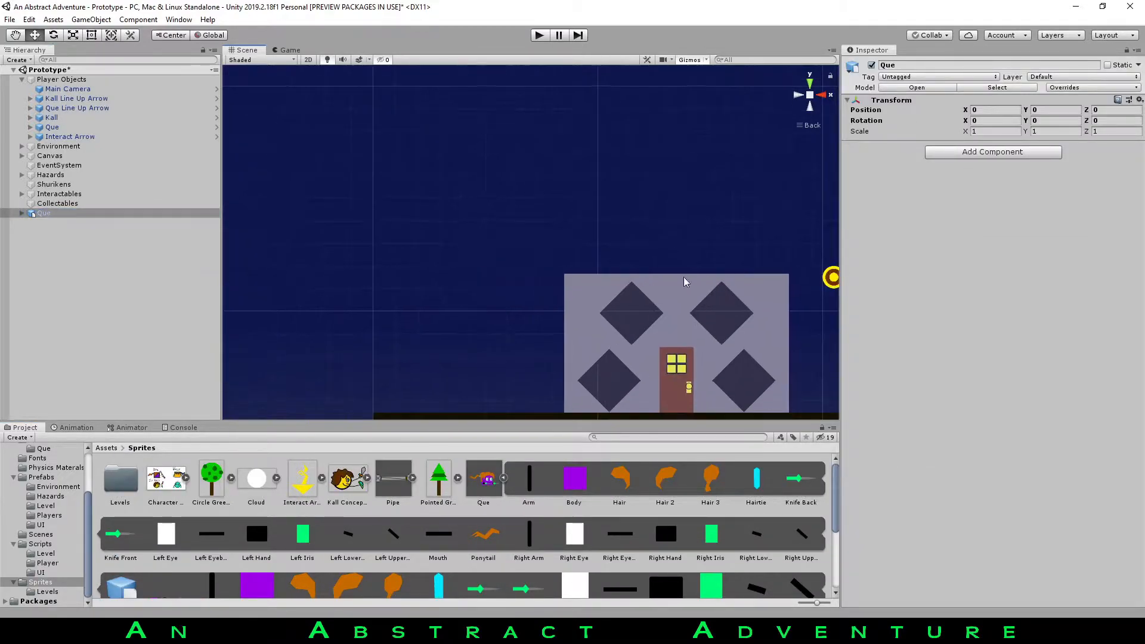
{"action": "key", "text": "Delete"}
{"action": "scroll", "coordinate": [523, 234], "scroll_direction": "up", "scroll_amount": 10}
{"action": "middle_click_drag", "start_coordinate": [522, 234], "coordinate": [263, 230]}
{"action": "left_click", "coordinate": [483, 481]}
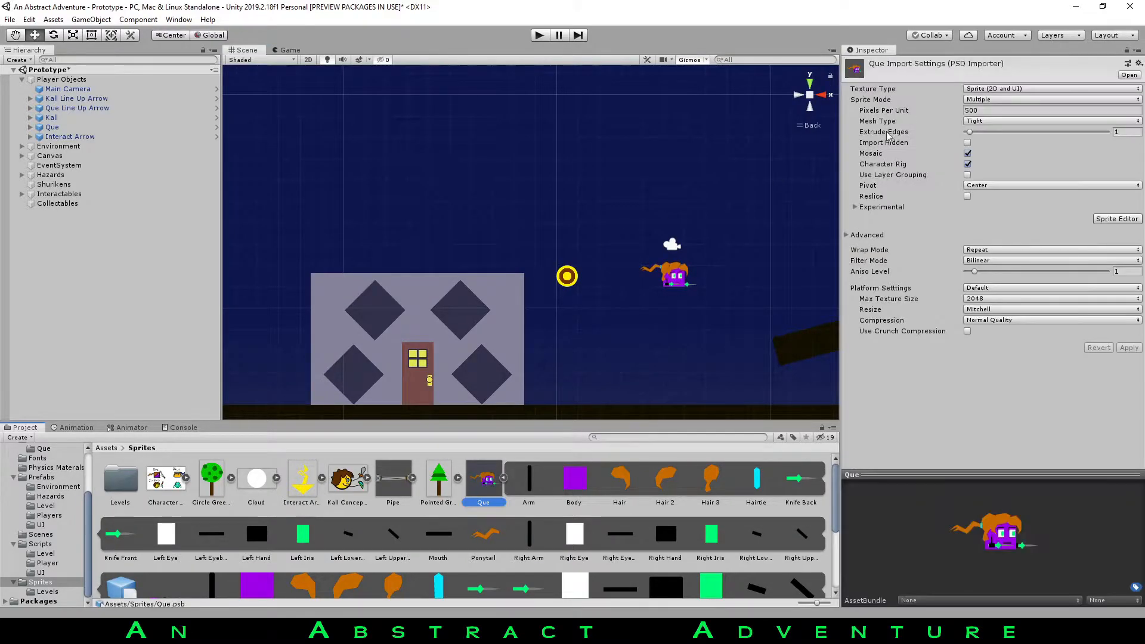
Open the Package Manager and list only the packages in the project.
{"action": "left_click", "coordinate": [30, 19]}
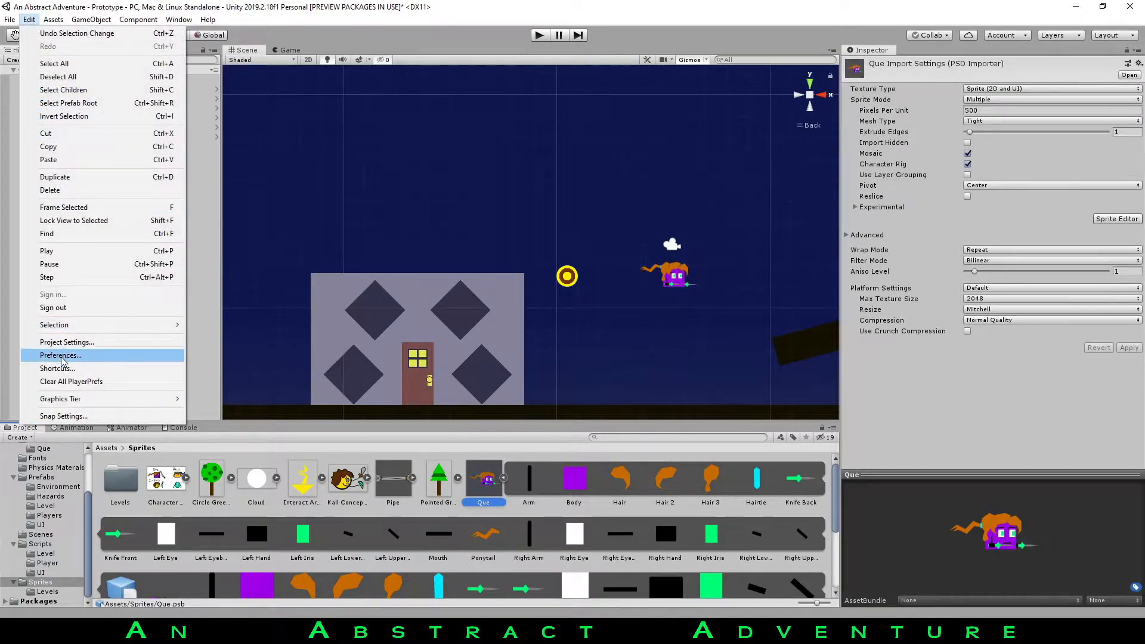
{"action": "left_click", "coordinate": [179, 19]}
{"action": "left_click", "coordinate": [206, 96]}
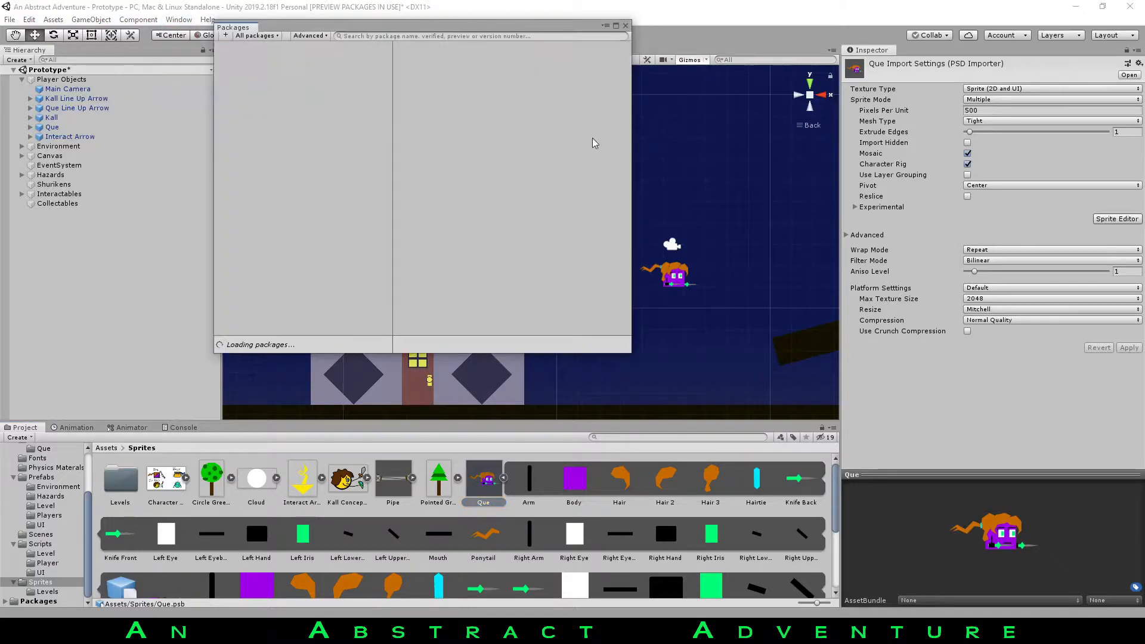
{"action": "left_click", "coordinate": [262, 37]}
{"action": "left_click", "coordinate": [270, 53]}
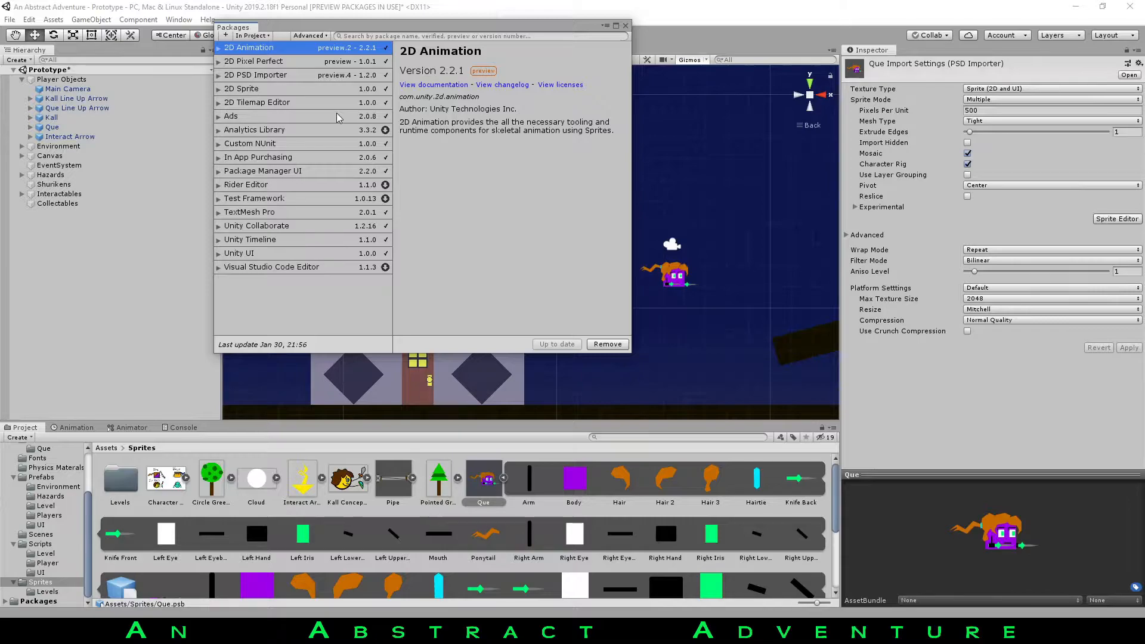
Review the descriptions of the 2D PSD Importer, 2D Animation and other packages in the project.
{"action": "left_click", "coordinate": [242, 77]}
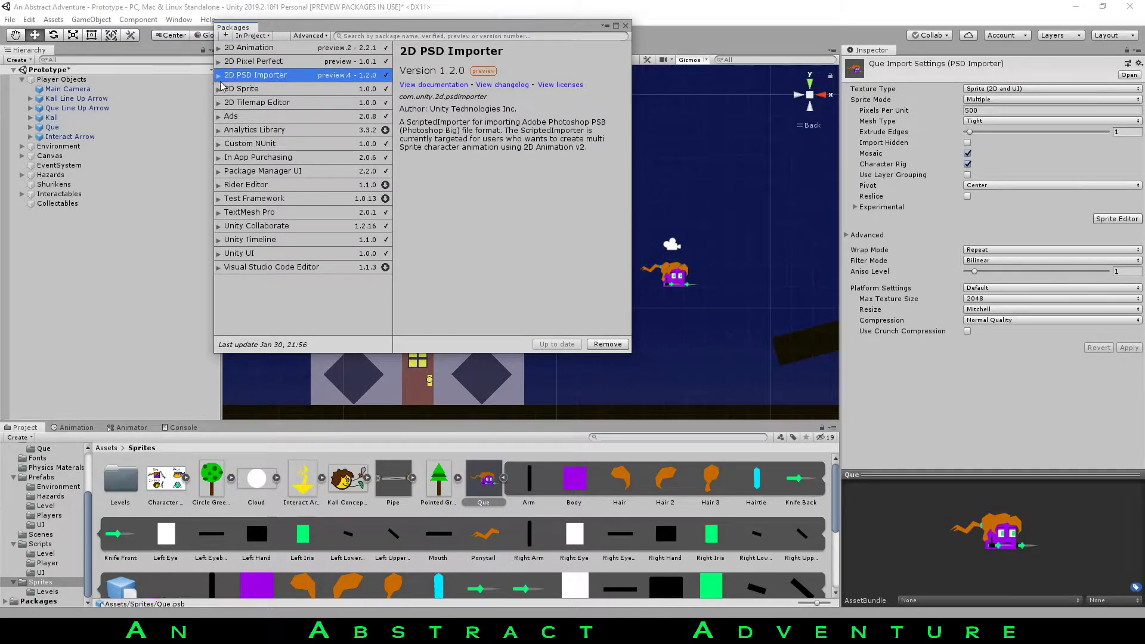
{"action": "left_click", "coordinate": [249, 49]}
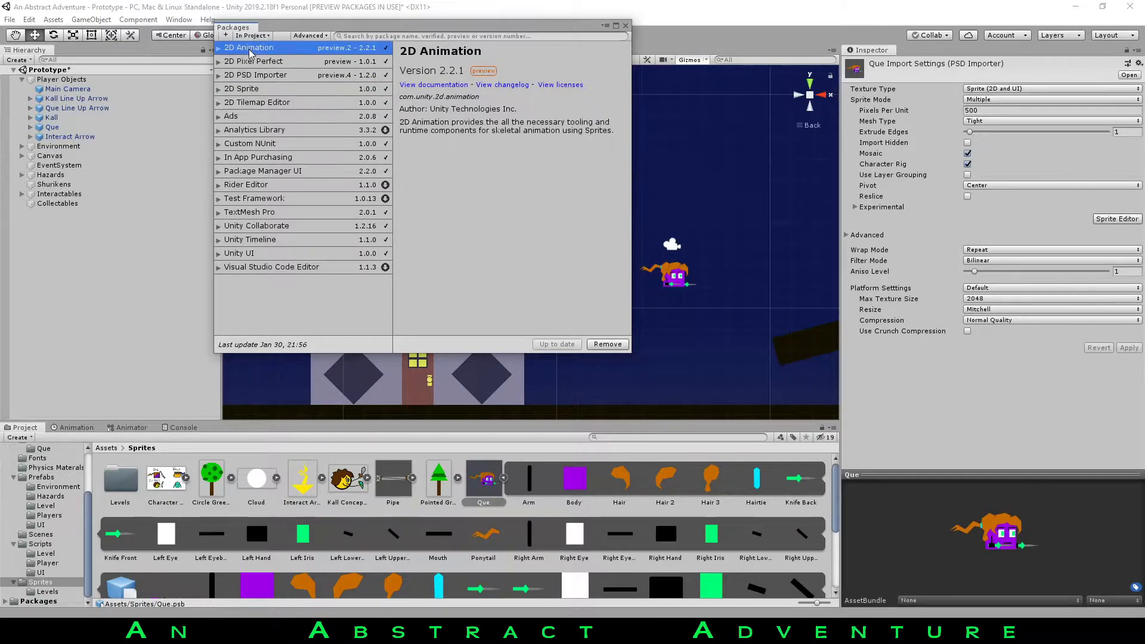
{"action": "left_click", "coordinate": [253, 102]}
{"action": "left_click", "coordinate": [263, 171]}
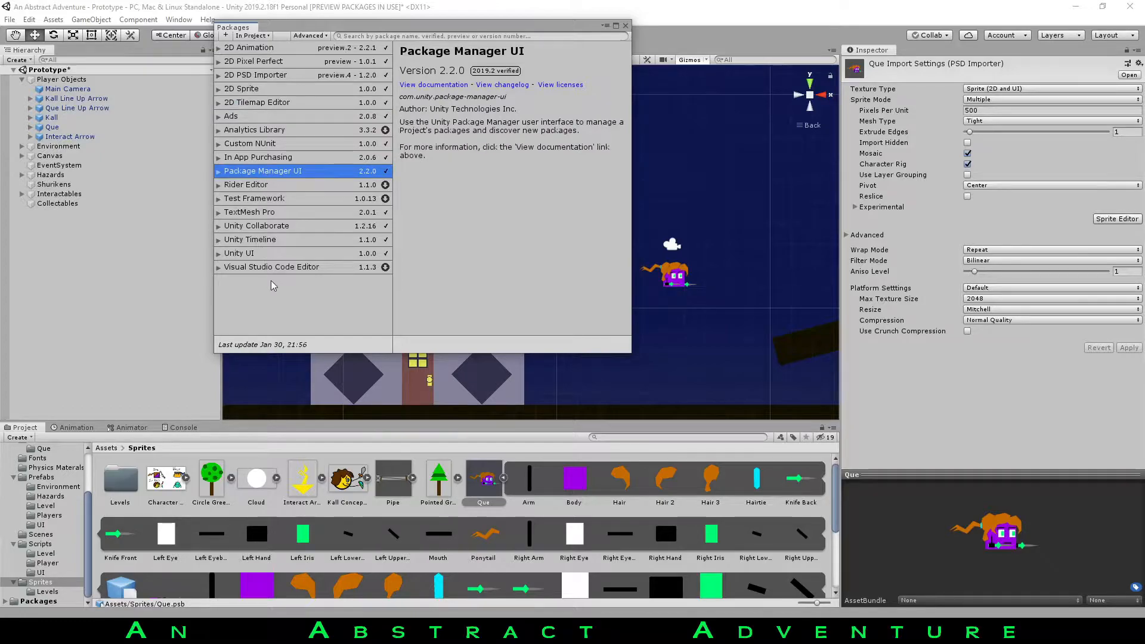
{"action": "left_click", "coordinate": [253, 61]}
{"action": "left_click", "coordinate": [290, 76]}
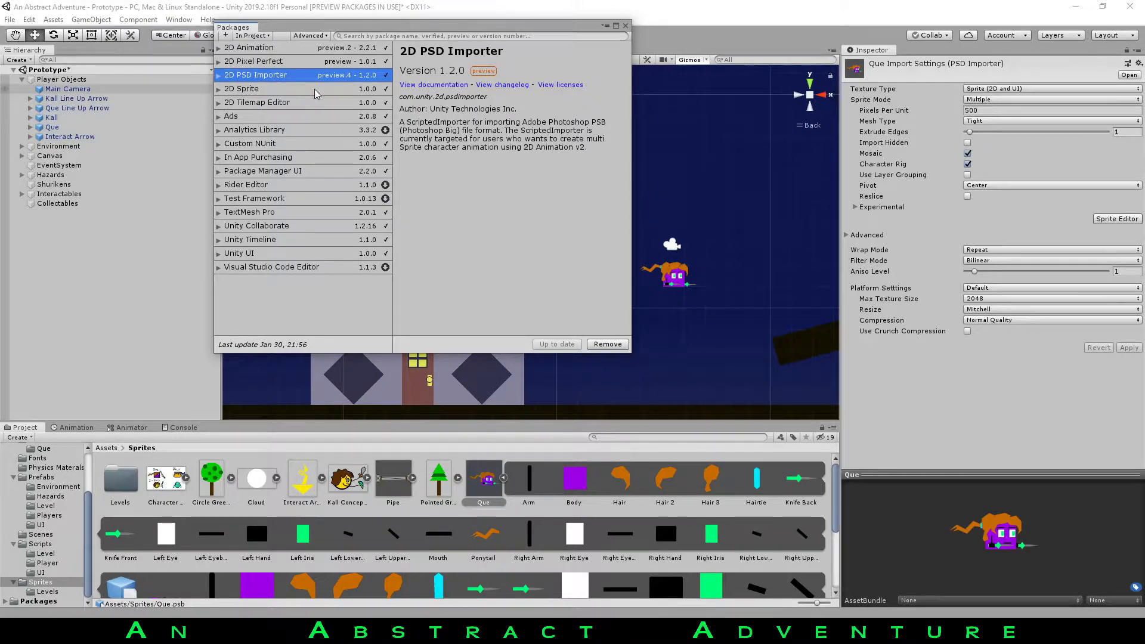
List all available packages and look through them, including the Analytics Library and Adaptive Performance descriptions.
{"action": "left_click", "coordinate": [375, 35]}
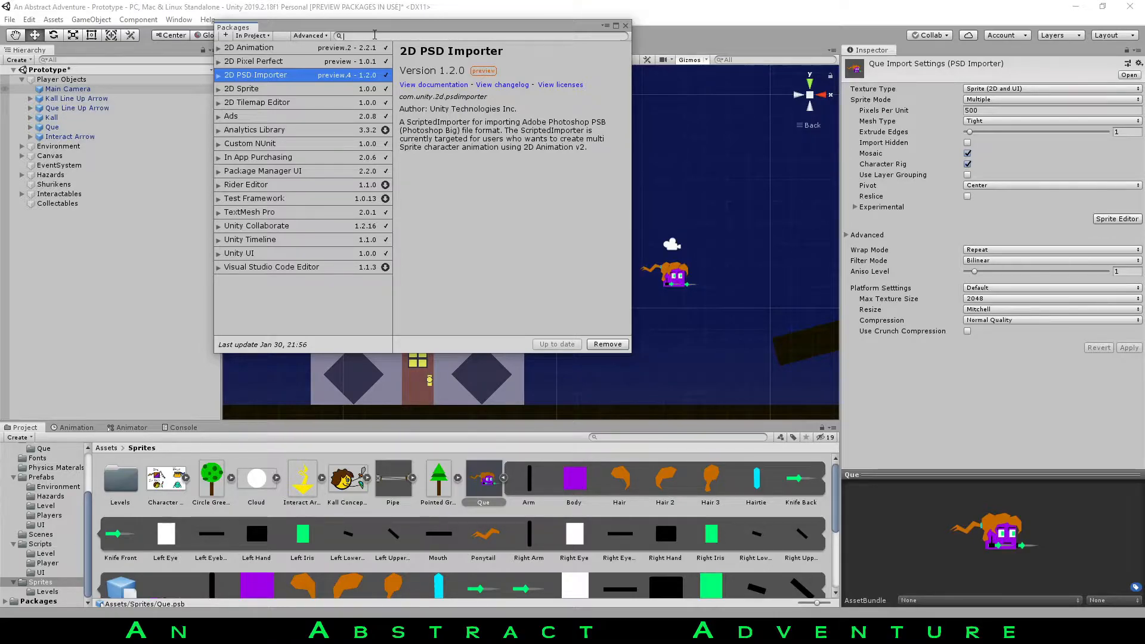
{"action": "left_click", "coordinate": [253, 36]}
{"action": "left_click", "coordinate": [261, 56]}
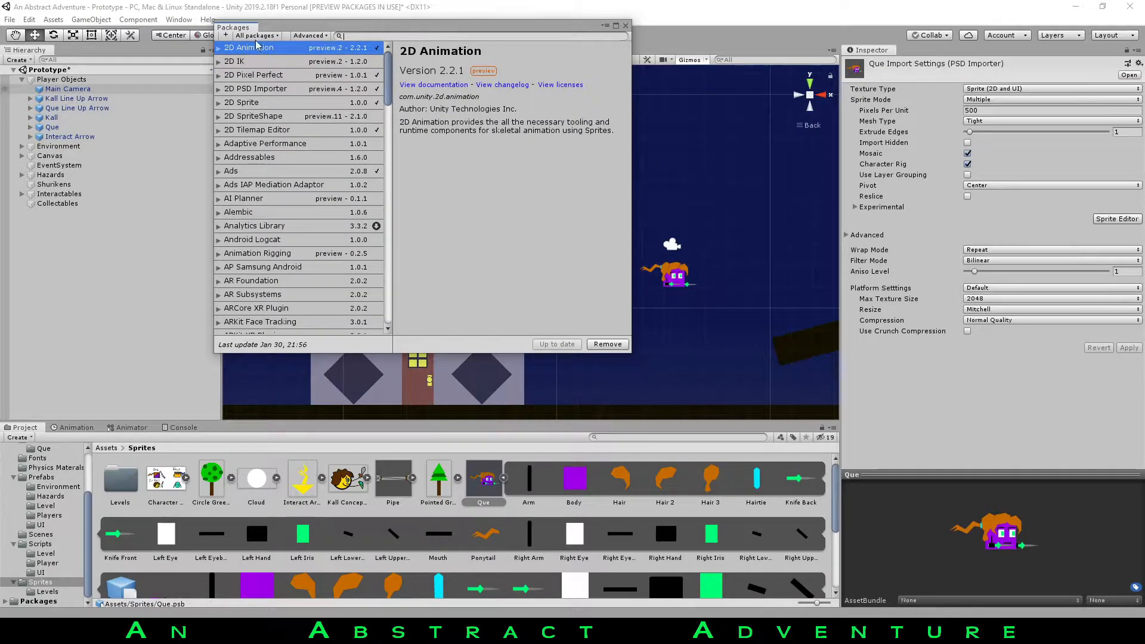
{"action": "scroll", "coordinate": [295, 158], "scroll_direction": "down", "scroll_amount": 5}
{"action": "scroll", "coordinate": [298, 155], "scroll_direction": "down", "scroll_amount": 10}
{"action": "scroll", "coordinate": [304, 150], "scroll_direction": "up", "scroll_amount": 9}
{"action": "scroll", "coordinate": [307, 148], "scroll_direction": "down", "scroll_amount": 10}
{"action": "scroll", "coordinate": [314, 140], "scroll_direction": "up", "scroll_amount": 10}
{"action": "scroll", "coordinate": [314, 138], "scroll_direction": "up", "scroll_amount": 7}
{"action": "left_click", "coordinate": [305, 226]}
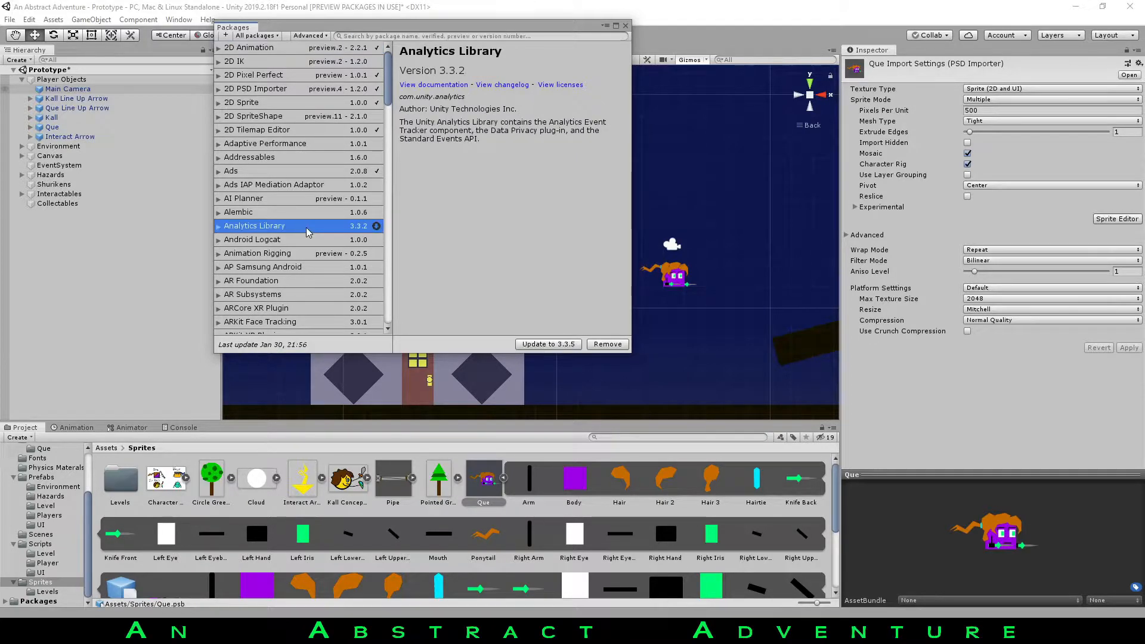
{"action": "left_click", "coordinate": [304, 143]}
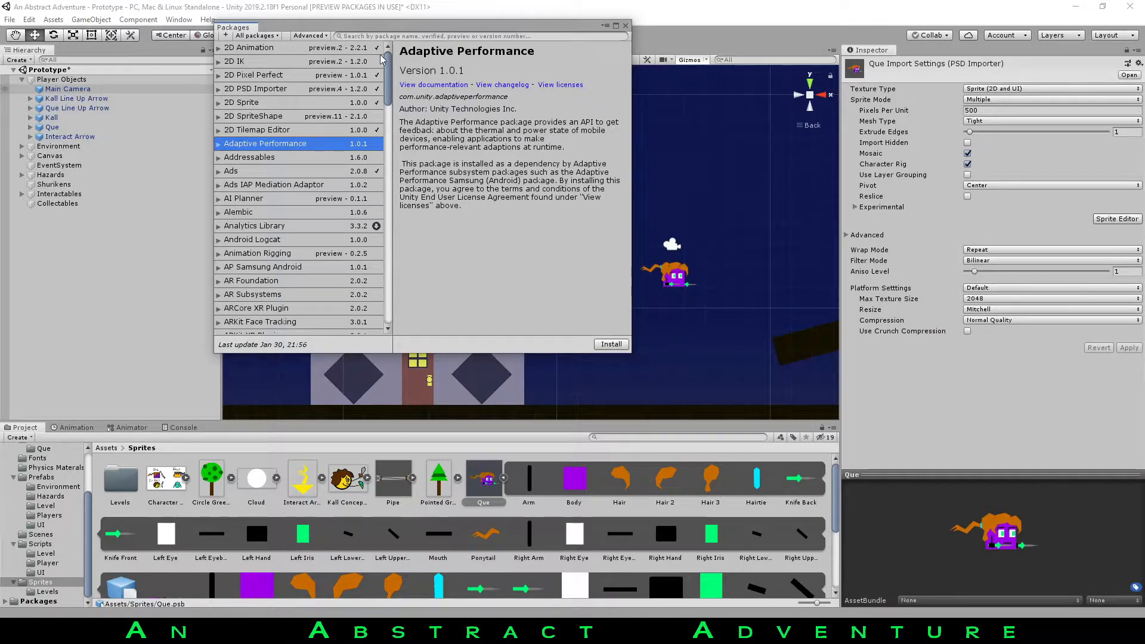
{"action": "left_click", "coordinate": [402, 37]}
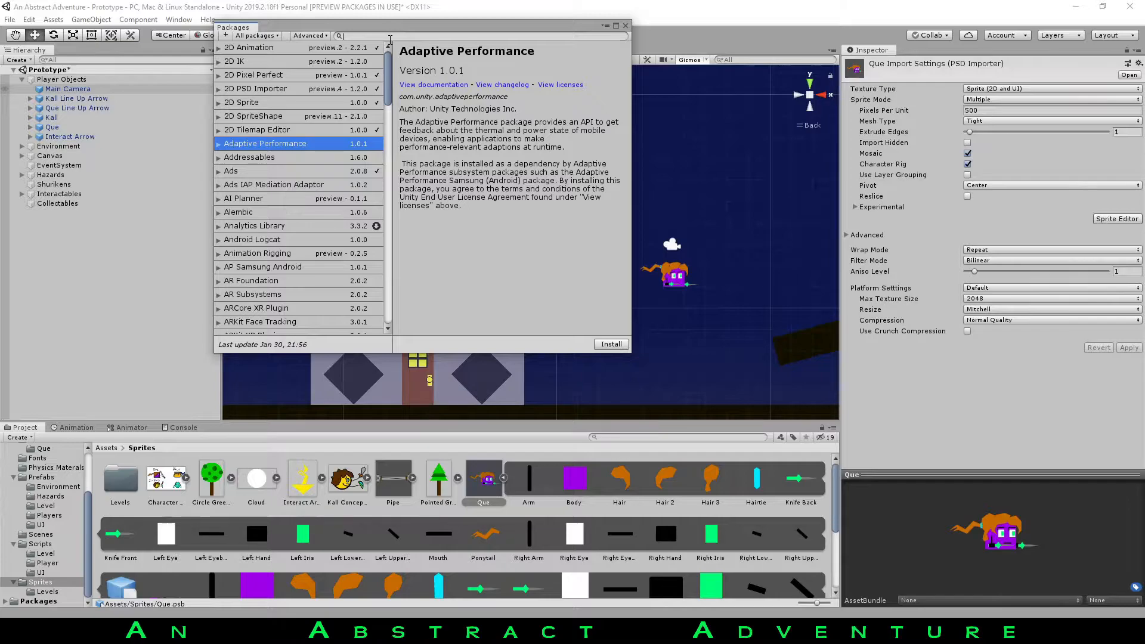
Search all packages for "psd" to find the 2D PSD Importer, and close the Package Manager.
{"action": "scroll", "coordinate": [316, 194], "scroll_direction": "down", "scroll_amount": 20}
{"action": "scroll", "coordinate": [317, 195], "scroll_direction": "up", "scroll_amount": 20}
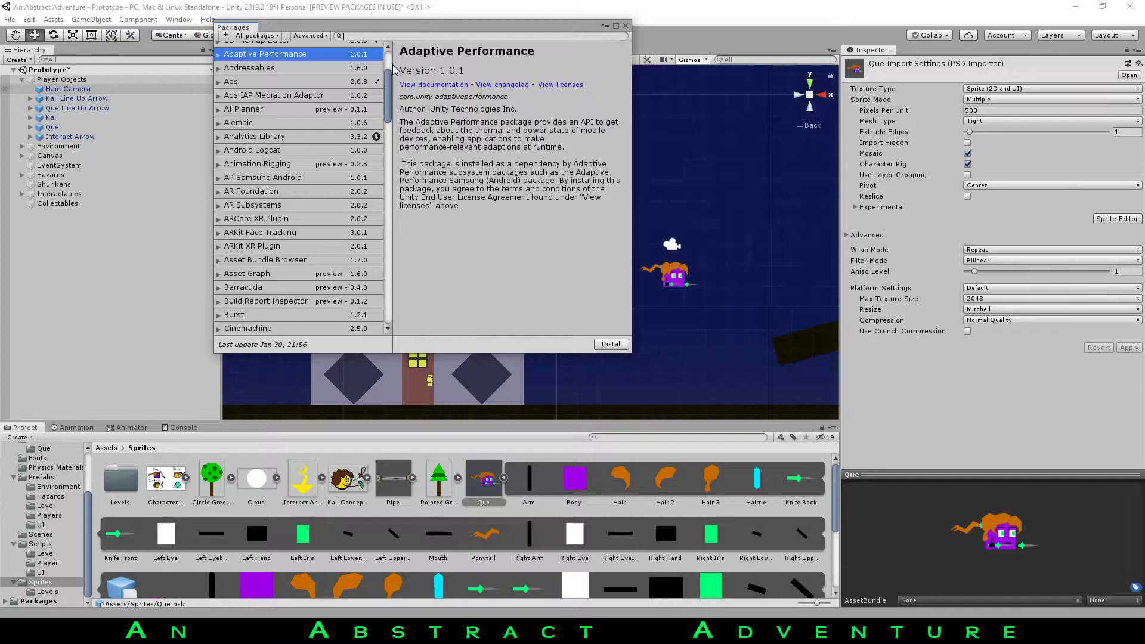
{"action": "type", "text": "2"}
{"action": "key", "text": "BackSpace"}
{"action": "type", "text": "pd"}
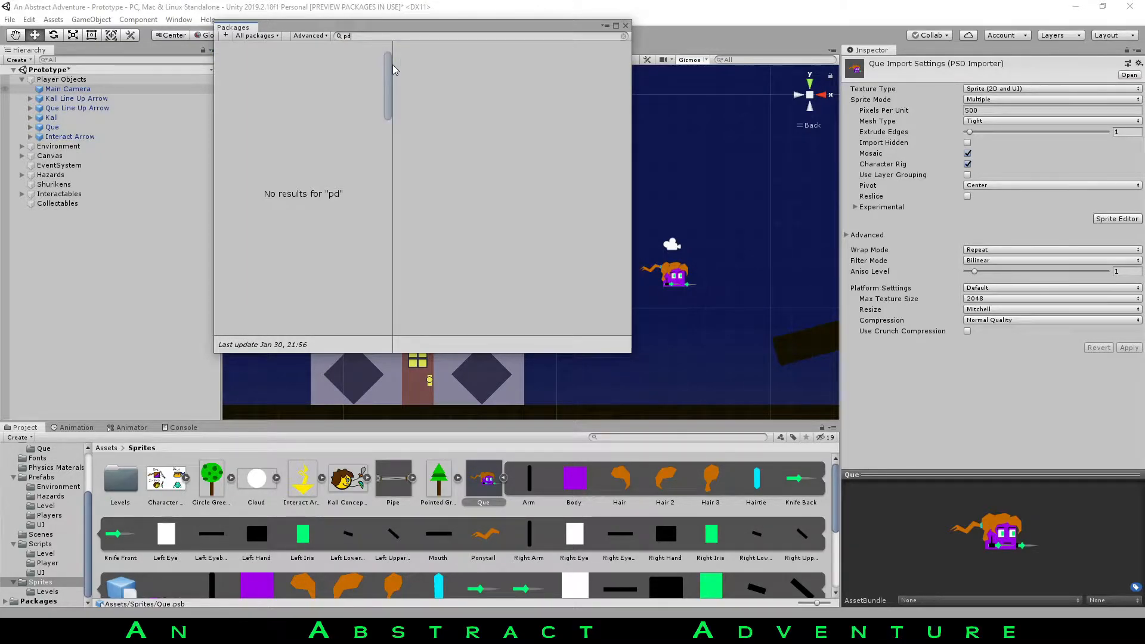
{"action": "key", "text": "BackSpace"}
{"action": "type", "text": "sd"}
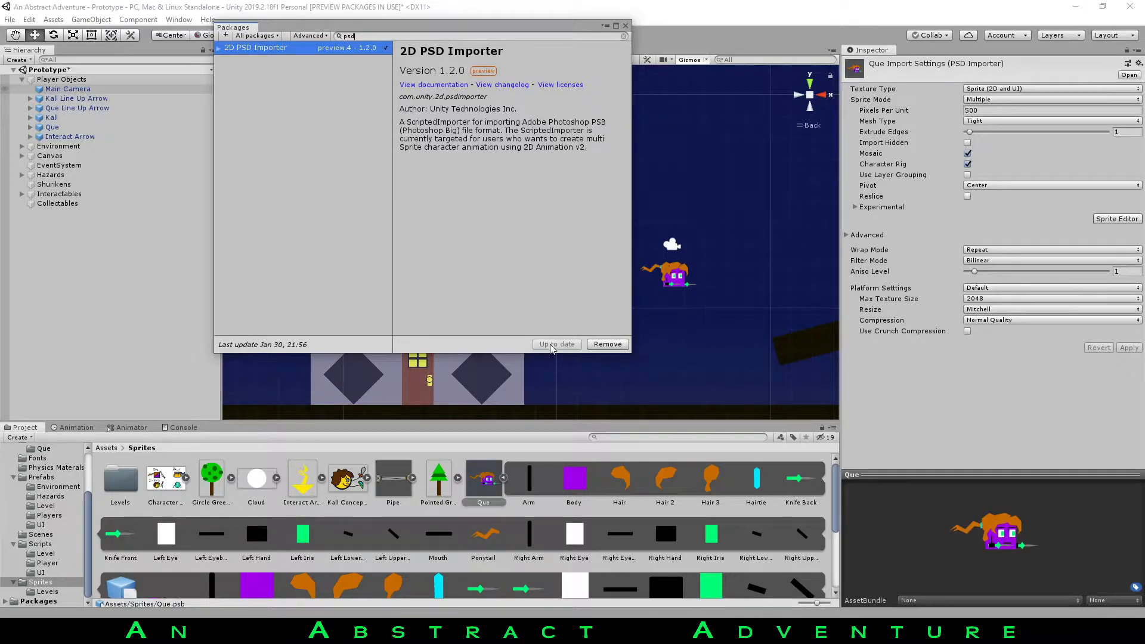
{"action": "left_click", "coordinate": [624, 36]}
{"action": "left_click", "coordinate": [625, 26]}
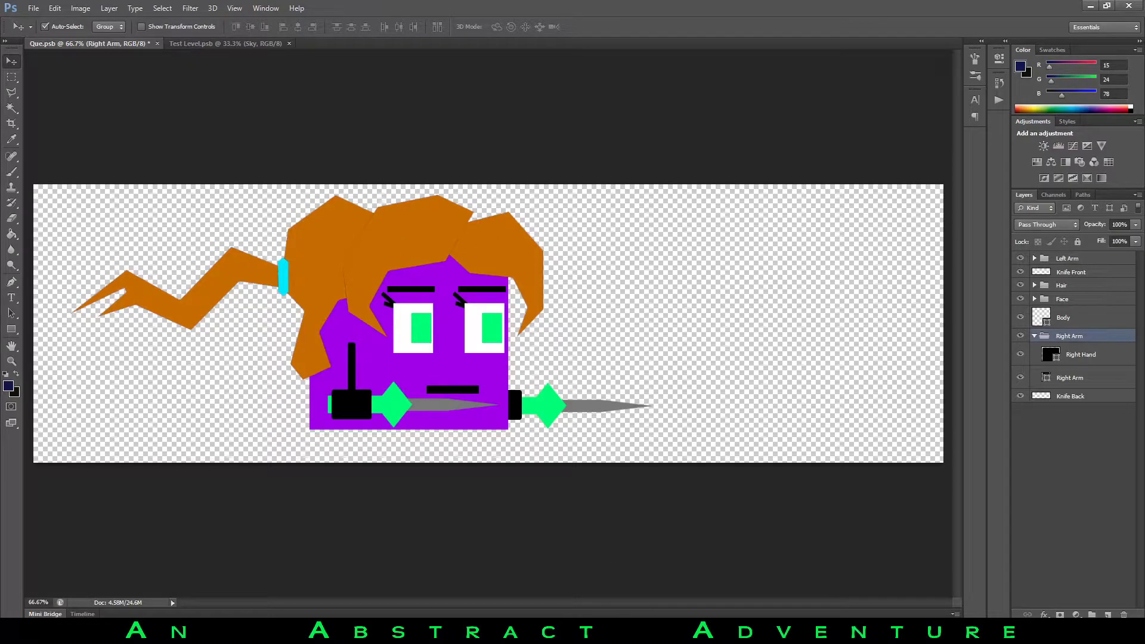
Return to Unity from Photoshop, enlarge the Que asset's preview and open the asset in the Sprite Editor.
{"action": "left_click", "coordinate": [628, 631]}
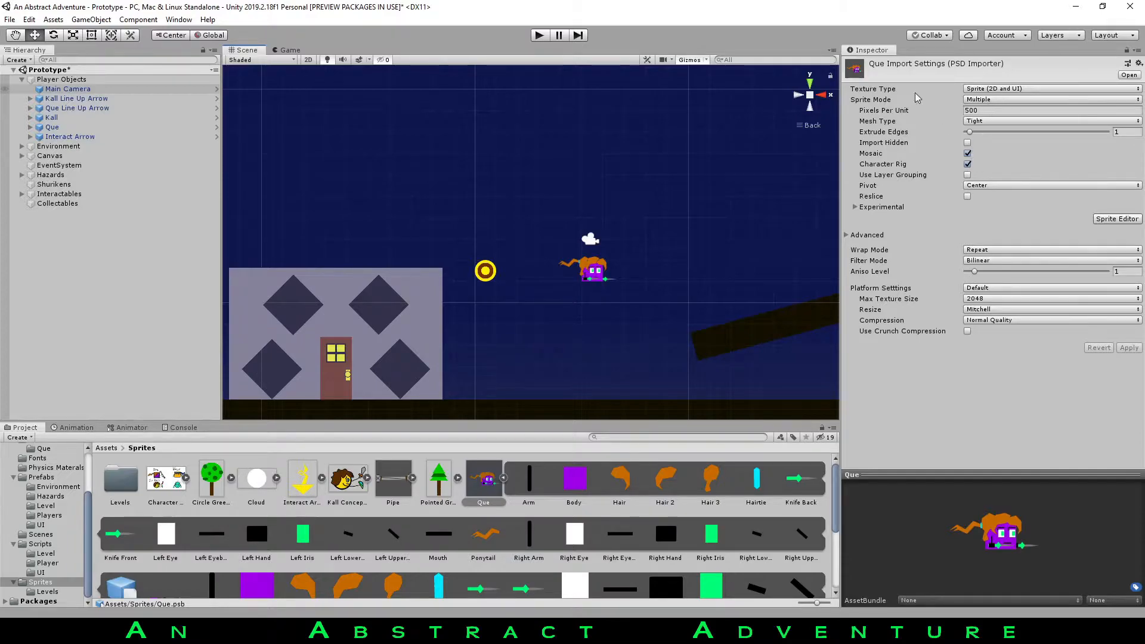
{"action": "left_click_drag", "start_coordinate": [993, 477], "coordinate": [989, 439]}
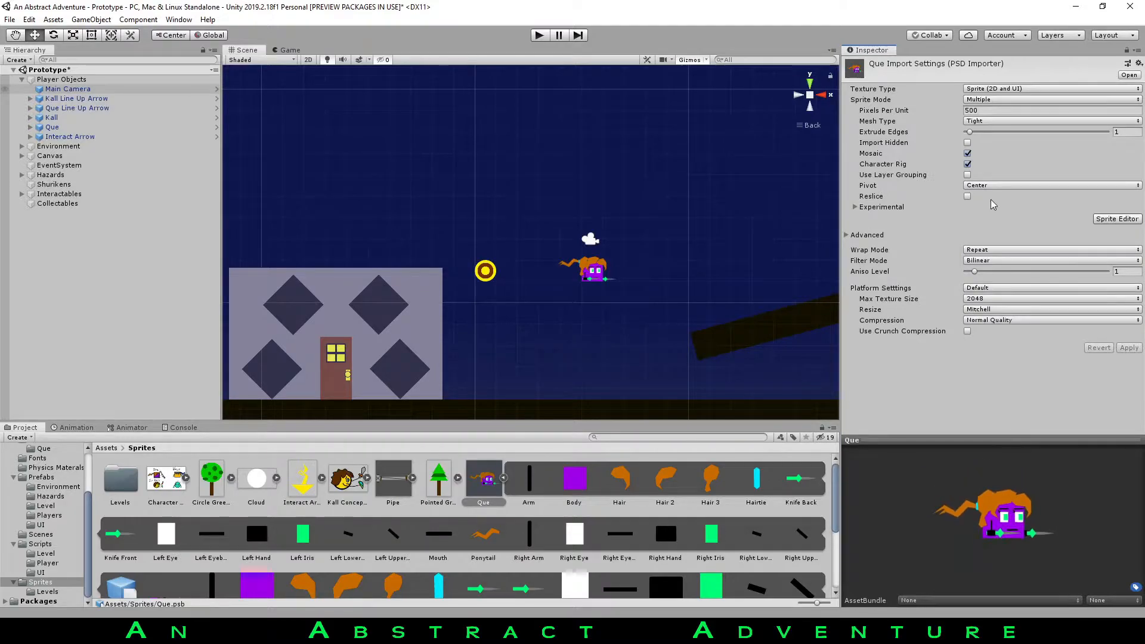
{"action": "left_click", "coordinate": [1117, 217]}
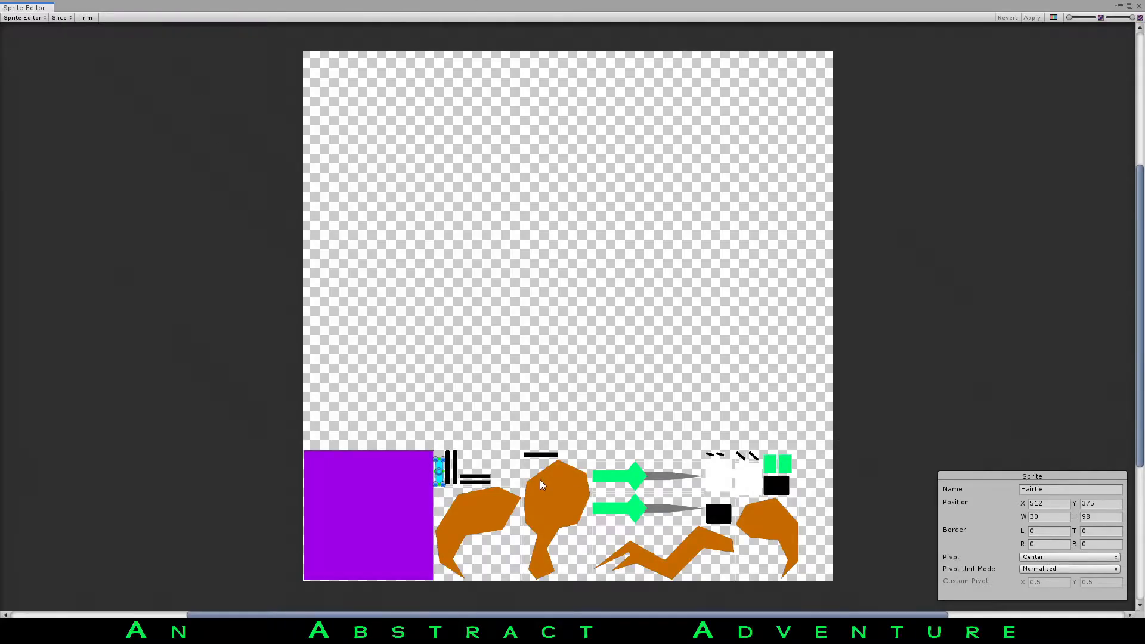
Select the Body, hair and knife sprites one after another to inspect their slices on the sprite sheet.
{"action": "left_click", "coordinate": [364, 499]}
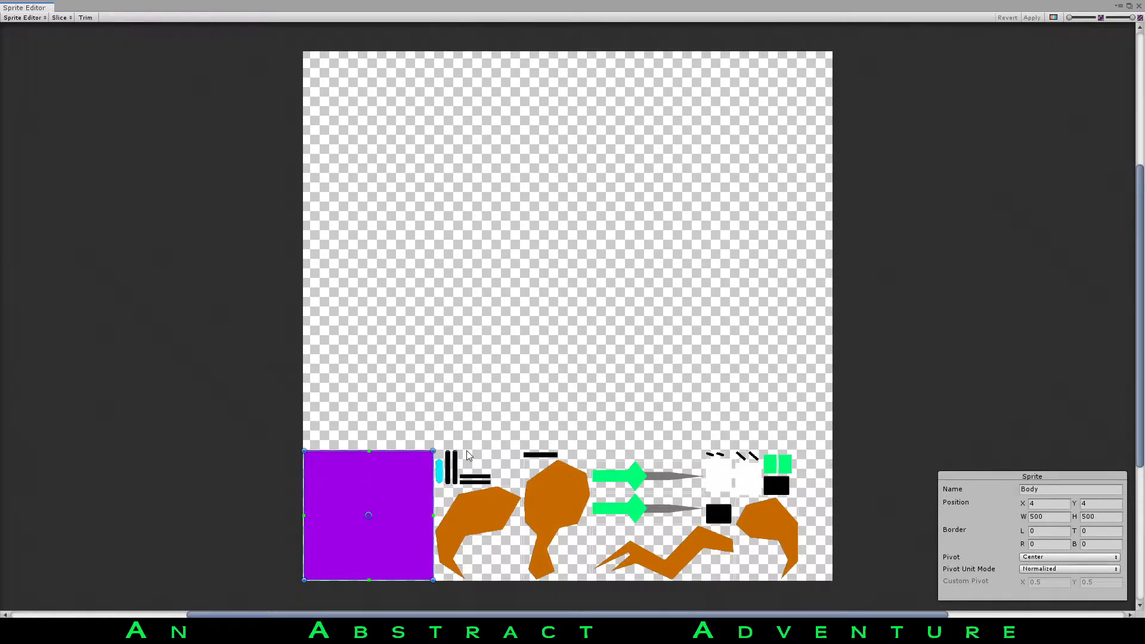
{"action": "left_click", "coordinate": [566, 483]}
{"action": "left_click", "coordinate": [482, 500]}
{"action": "left_click", "coordinate": [643, 468]}
{"action": "left_click", "coordinate": [644, 504]}
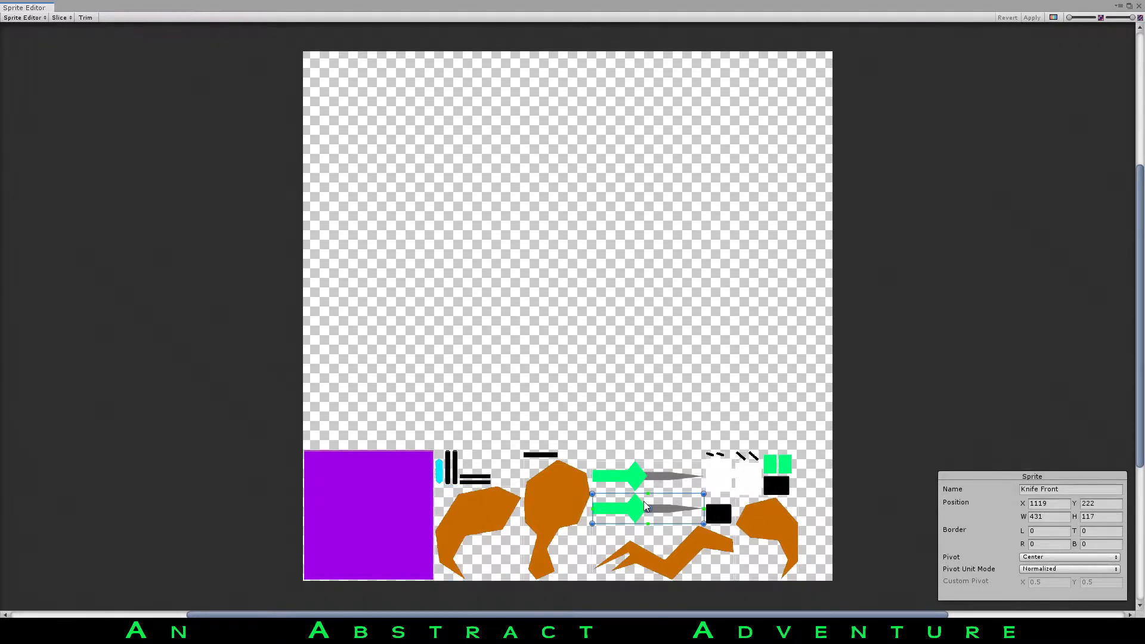
Try moving the Knife Front sprite's rectangle on the sheet and undo the move.
{"action": "left_click_drag", "start_coordinate": [622, 503], "coordinate": [648, 545]}
{"action": "key", "text": "ctrl+z"}
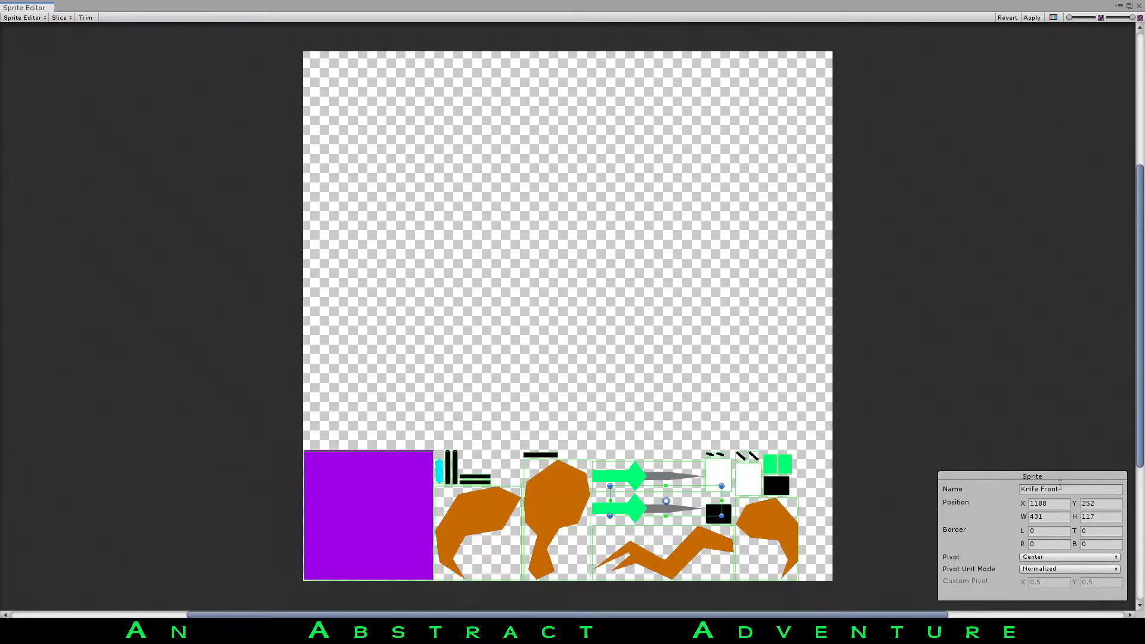
{"action": "key", "text": "ctrl+z"}
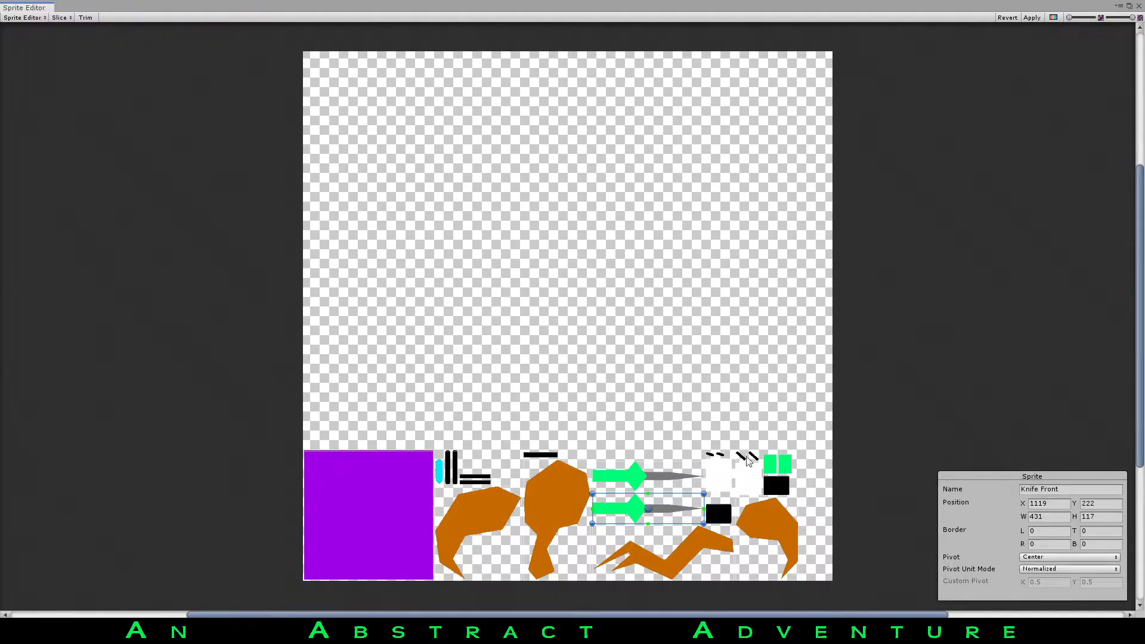
Switch the Sprite Editor to the Skinning Editor for Que's bone rig.
{"action": "left_click", "coordinate": [27, 18]}
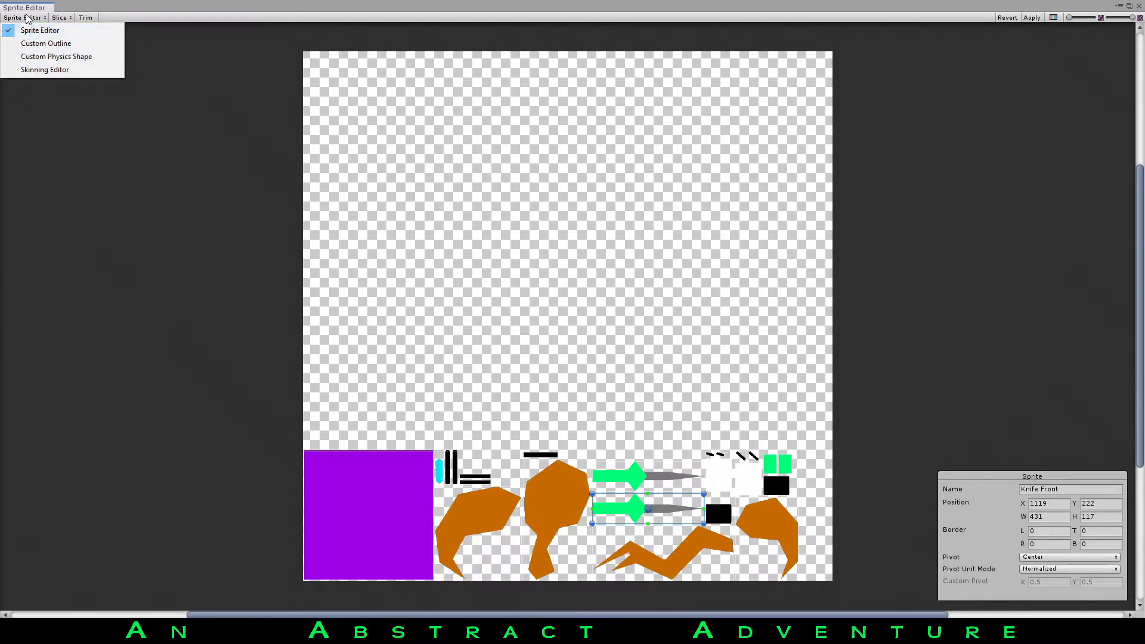
{"action": "left_click", "coordinate": [42, 69]}
{"action": "left_click", "coordinate": [656, 342]}
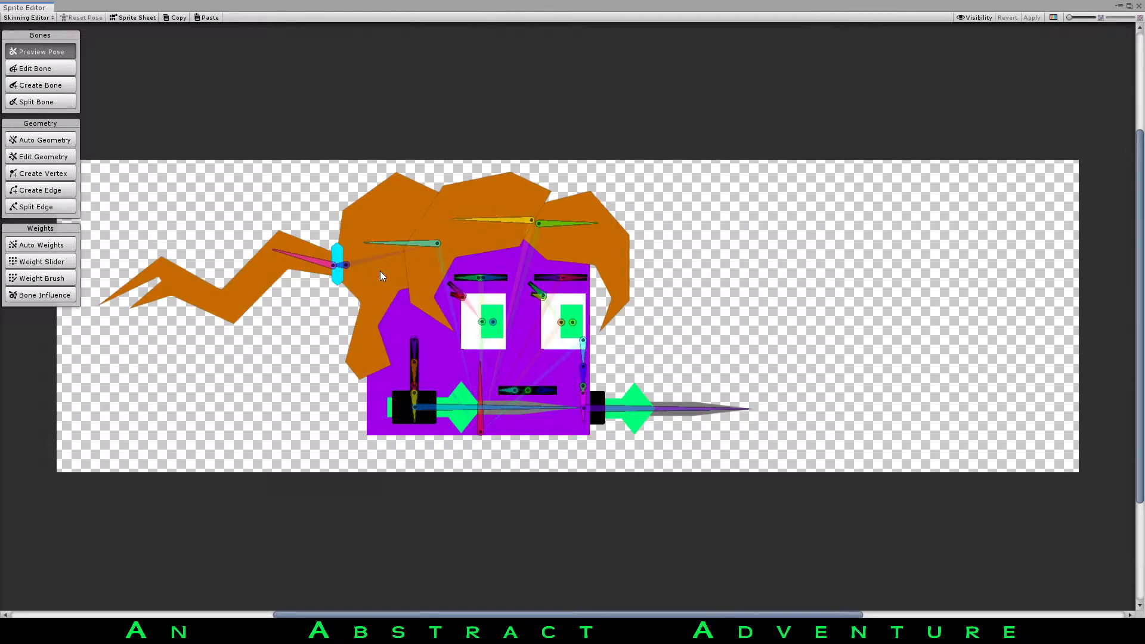
Preview a pose by rotating the Hair Back, ponytail and both front hair bones and shifting the Right Eye bone.
{"action": "mouse_move", "coordinate": [417, 242]}
{"action": "left_mouse_down"}
{"action": "mouse_move", "coordinate": [423, 268]}
{"action": "mouse_move", "coordinate": [410, 224]}
{"action": "left_mouse_up"}
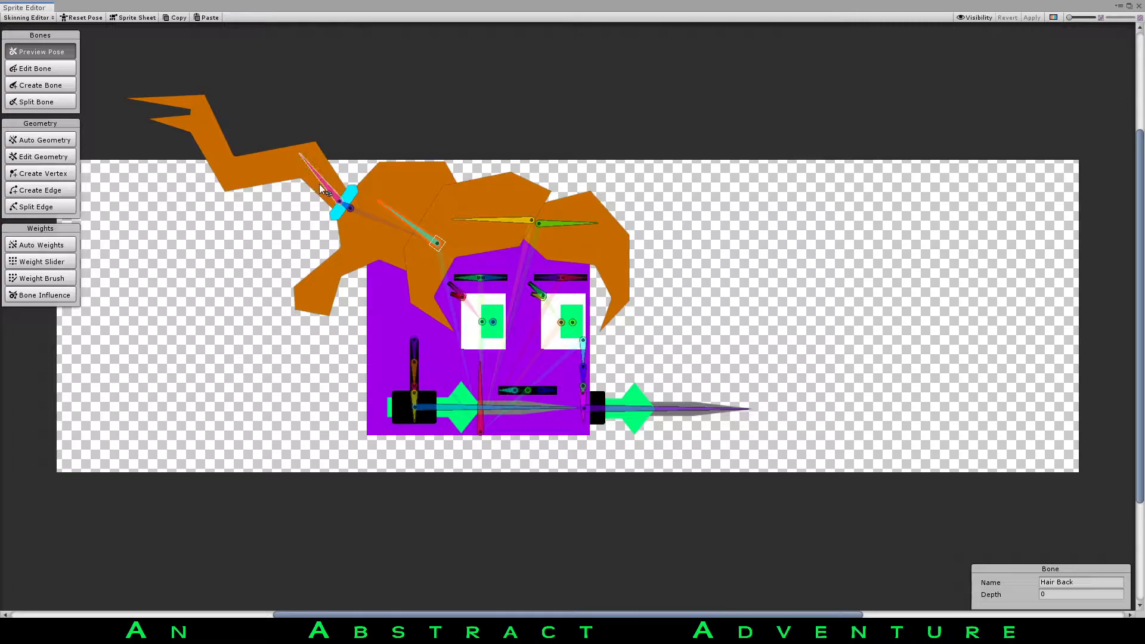
{"action": "left_click_drag", "start_coordinate": [322, 183], "coordinate": [313, 203]}
{"action": "mouse_move", "coordinate": [494, 220]}
{"action": "left_mouse_down"}
{"action": "mouse_move", "coordinate": [487, 210]}
{"action": "mouse_move", "coordinate": [491, 220]}
{"action": "left_mouse_up"}
{"action": "left_click_drag", "start_coordinate": [561, 223], "coordinate": [501, 207]}
{"action": "mouse_move", "coordinate": [560, 320]}
{"action": "left_mouse_down"}
{"action": "mouse_move", "coordinate": [596, 326]}
{"action": "mouse_move", "coordinate": [562, 313]}
{"action": "left_mouse_up"}
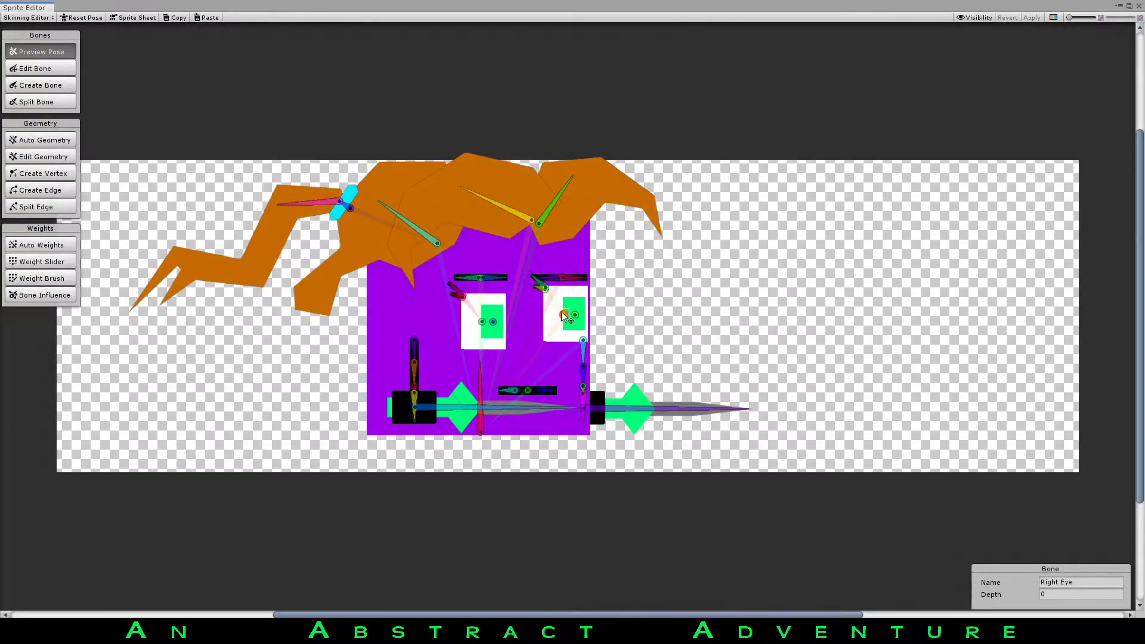
Bend both eyebrows by rotating their bones and raise one end of the mouth with the Mouth_1 bone.
{"action": "scroll", "coordinate": [552, 289], "scroll_direction": "up", "scroll_amount": 10}
{"action": "left_click", "coordinate": [595, 260]}
{"action": "left_click_drag", "start_coordinate": [604, 258], "coordinate": [546, 278]}
{"action": "scroll", "coordinate": [537, 293], "scroll_direction": "down", "scroll_amount": 10}
{"action": "scroll", "coordinate": [537, 298], "scroll_direction": "up", "scroll_amount": 8}
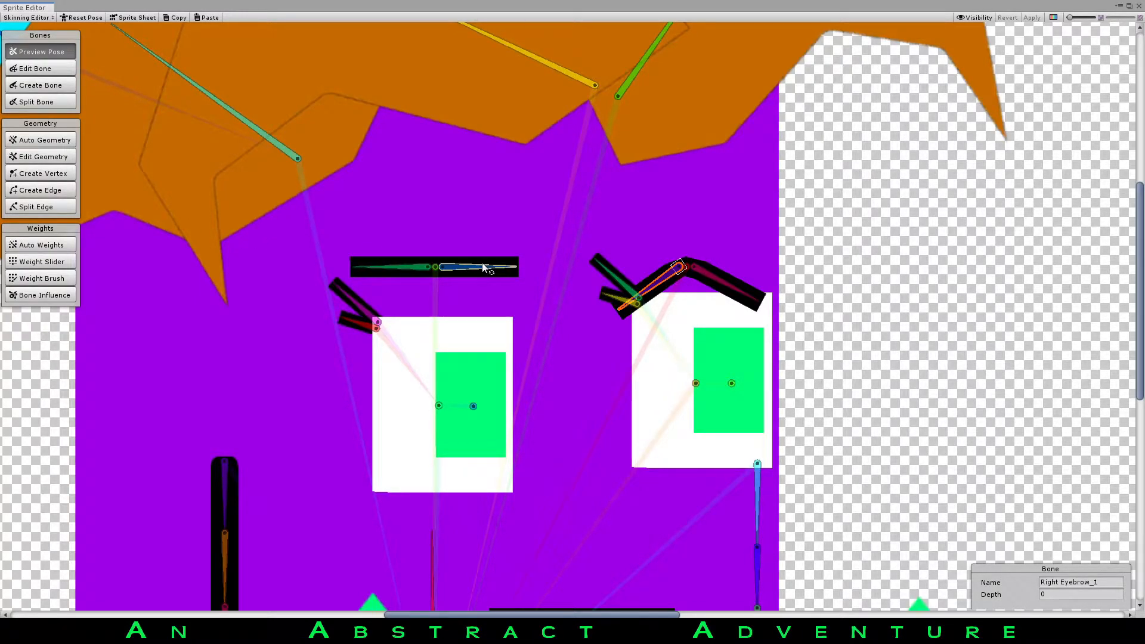
{"action": "left_click_drag", "start_coordinate": [483, 265], "coordinate": [477, 282]}
{"action": "mouse_move", "coordinate": [409, 264]}
{"action": "left_mouse_down"}
{"action": "mouse_move", "coordinate": [408, 276]}
{"action": "mouse_move", "coordinate": [392, 266]}
{"action": "left_mouse_up"}
{"action": "scroll", "coordinate": [390, 263], "scroll_direction": "down", "scroll_amount": 5}
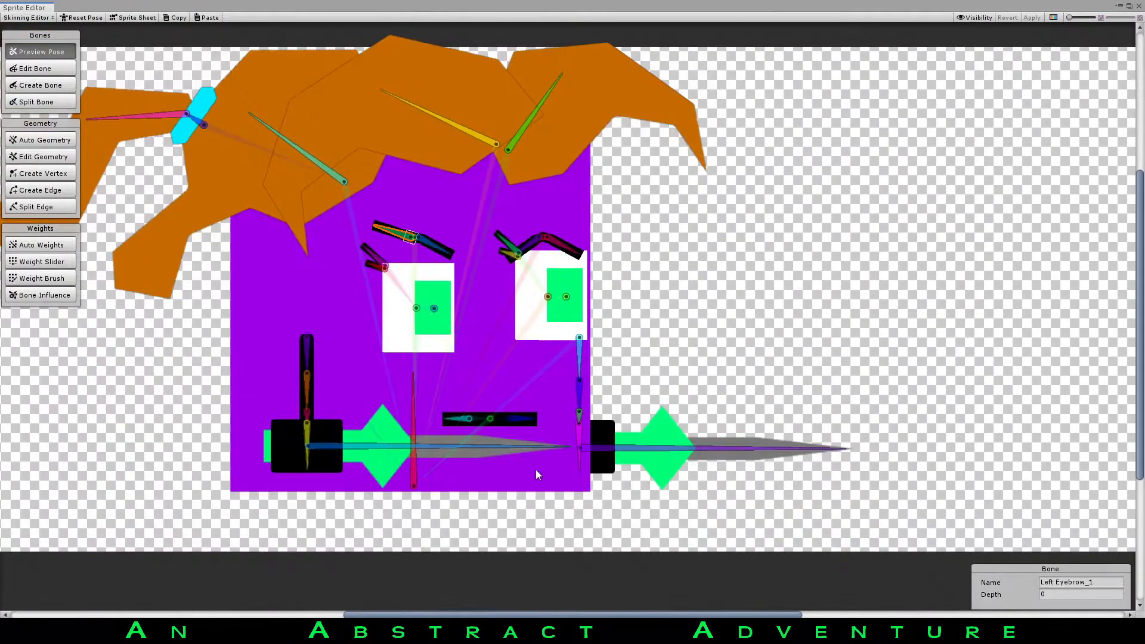
{"action": "mouse_move", "coordinate": [463, 409]}
{"action": "left_mouse_down"}
{"action": "mouse_move", "coordinate": [451, 398]}
{"action": "mouse_move", "coordinate": [466, 394]}
{"action": "left_mouse_up"}
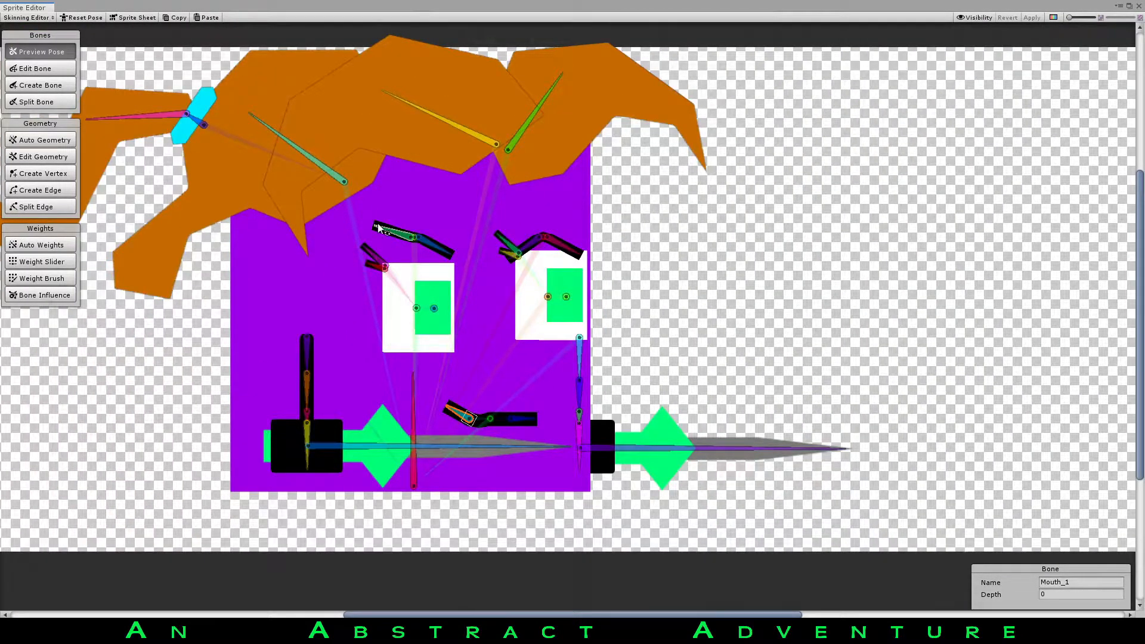
{"action": "scroll", "coordinate": [378, 225], "scroll_direction": "up", "scroll_amount": 5}
{"action": "scroll", "coordinate": [576, 256], "scroll_direction": "down", "scroll_amount": 5}
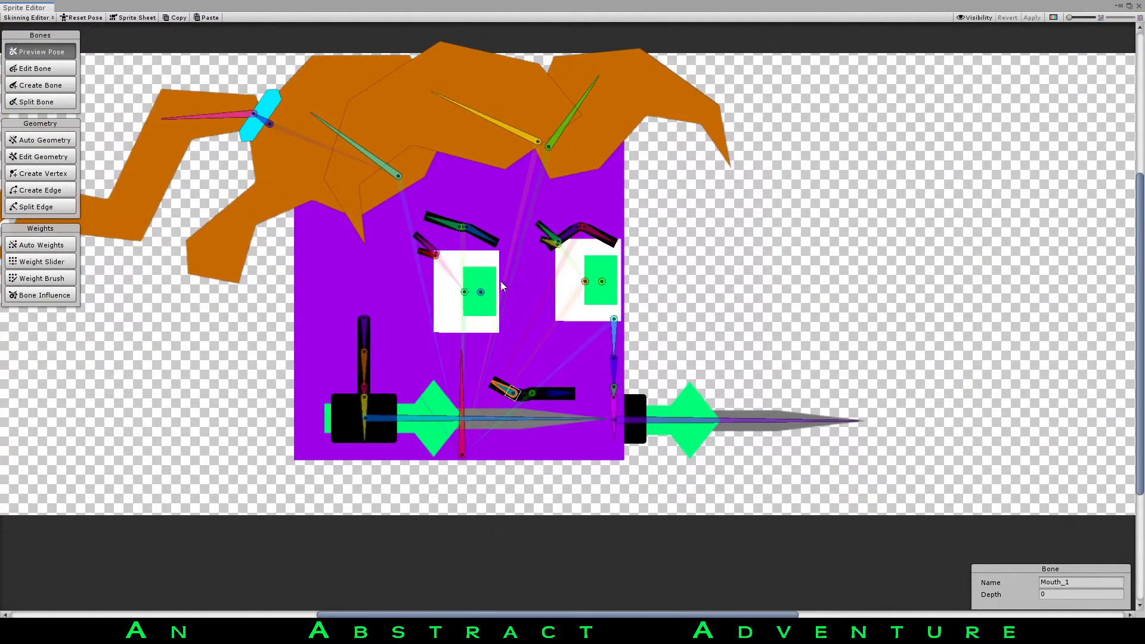
Pose both arms by rotating their arm bones, including the Right Wrist and Left Lower Arm.
{"action": "left_click_drag", "start_coordinate": [608, 338], "coordinate": [646, 336]}
{"action": "scroll", "coordinate": [651, 337], "scroll_direction": "up", "scroll_amount": 5}
{"action": "left_click_drag", "start_coordinate": [582, 230], "coordinate": [606, 296]}
{"action": "left_click", "coordinate": [747, 273]}
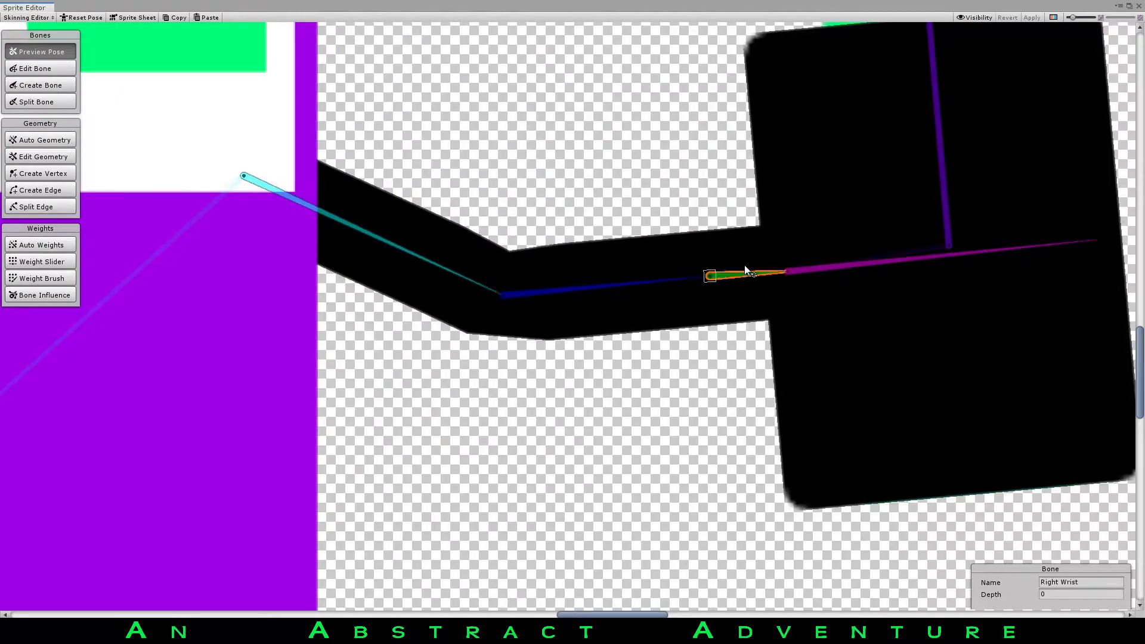
{"action": "left_click_drag", "start_coordinate": [747, 268], "coordinate": [735, 253]}
{"action": "scroll", "coordinate": [736, 258], "scroll_direction": "down", "scroll_amount": 5}
{"action": "scroll", "coordinate": [642, 289], "scroll_direction": "up", "scroll_amount": 5}
{"action": "left_click_drag", "start_coordinate": [305, 265], "coordinate": [278, 296]}
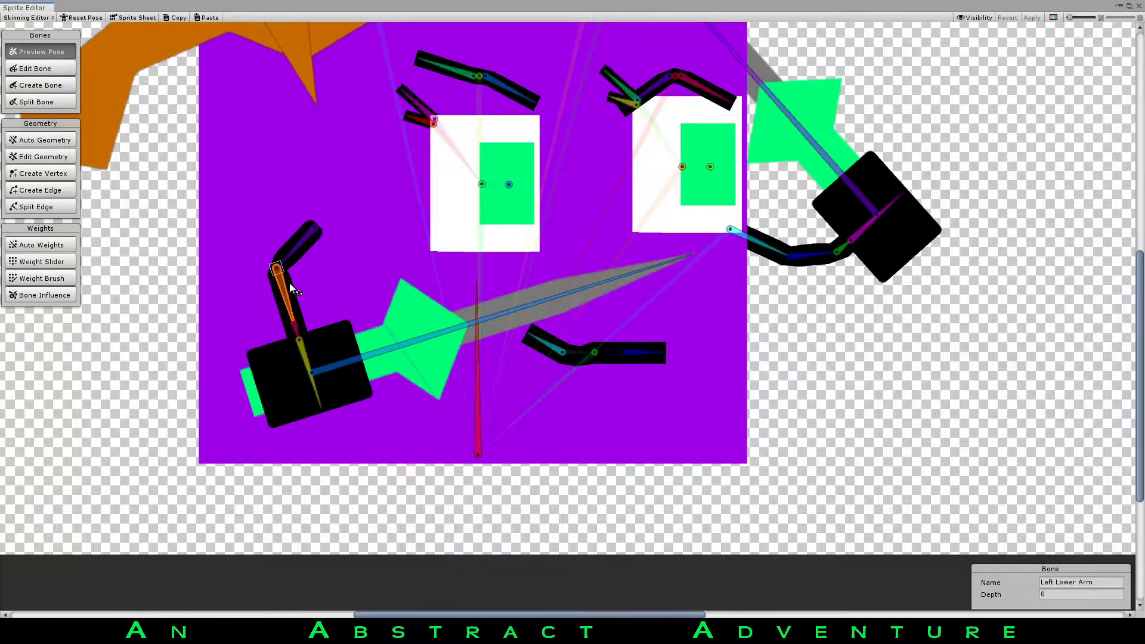
Reset the character rig to its default pose.
{"action": "scroll", "coordinate": [304, 277], "scroll_direction": "down", "scroll_amount": 5}
{"action": "scroll", "coordinate": [313, 271], "scroll_direction": "up", "scroll_amount": 5}
{"action": "scroll", "coordinate": [392, 321], "scroll_direction": "down", "scroll_amount": 5}
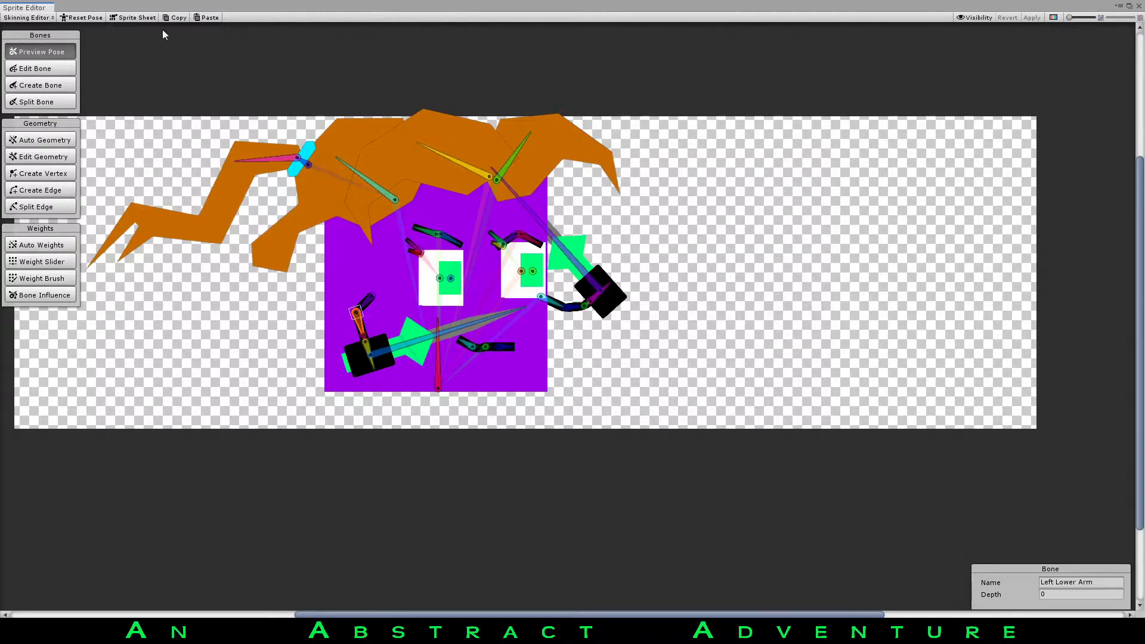
{"action": "left_click", "coordinate": [76, 17]}
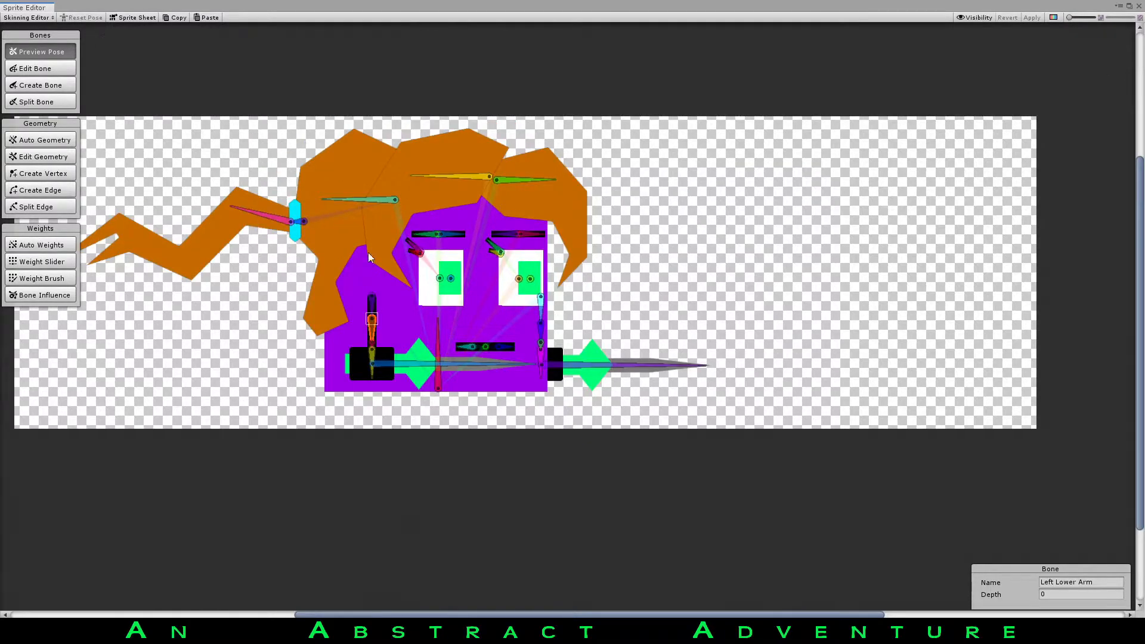
Create a chain of two connected bones parented to Hair Front Left in the empty canvas area beyond the knives.
{"action": "scroll", "coordinate": [338, 246], "scroll_direction": "up", "scroll_amount": 5}
{"action": "scroll", "coordinate": [337, 225], "scroll_direction": "down", "scroll_amount": 4}
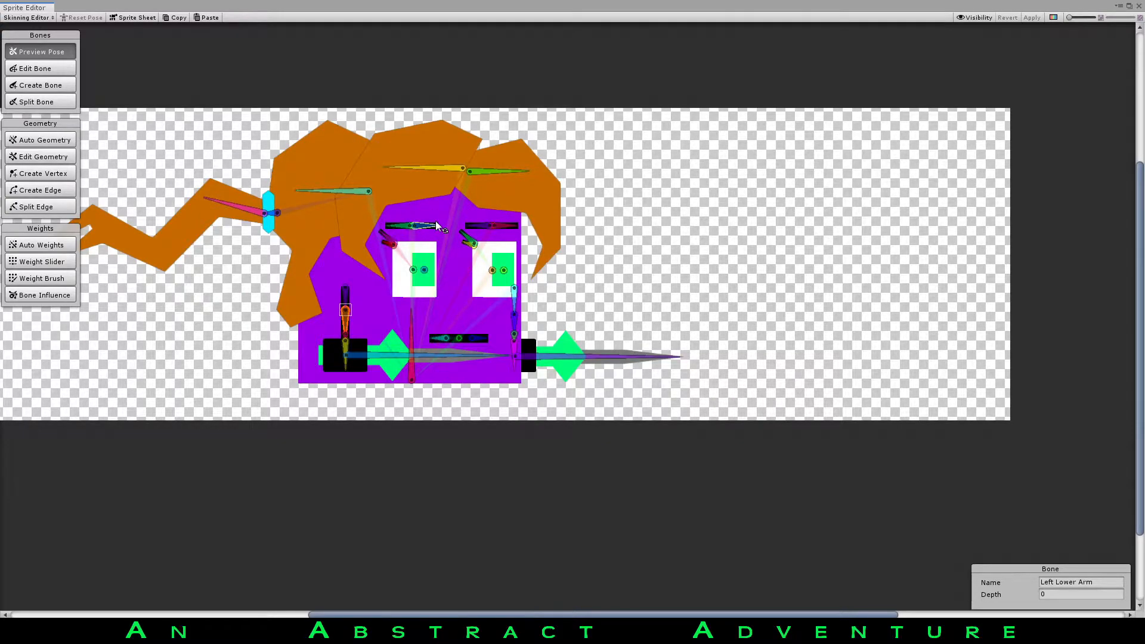
{"action": "scroll", "coordinate": [451, 165], "scroll_direction": "up", "scroll_amount": 4}
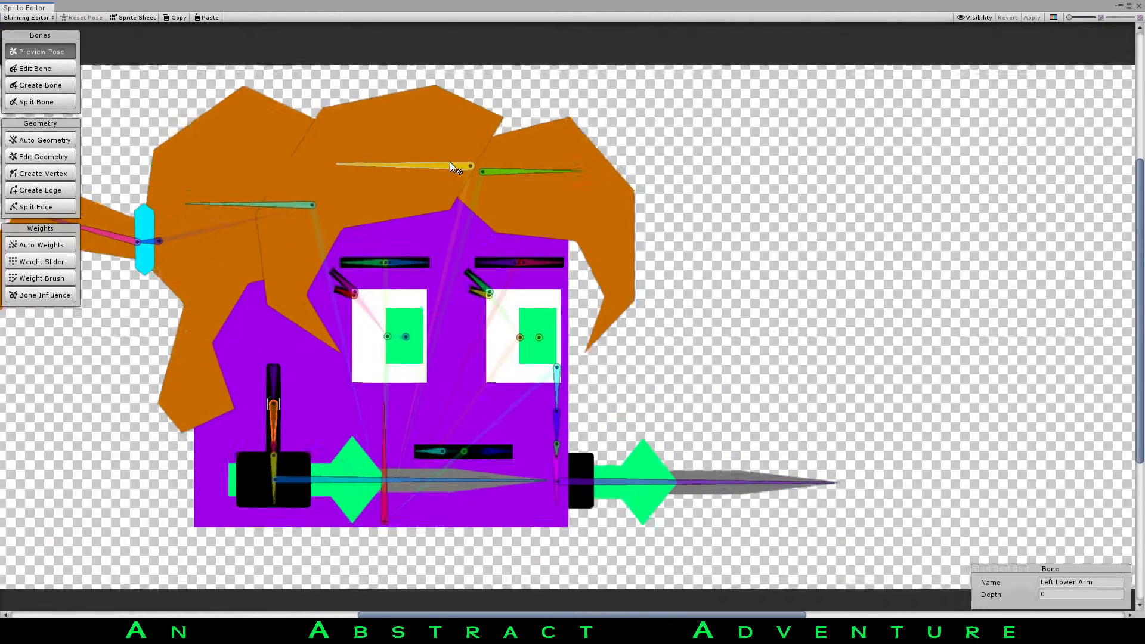
{"action": "left_click", "coordinate": [451, 201]}
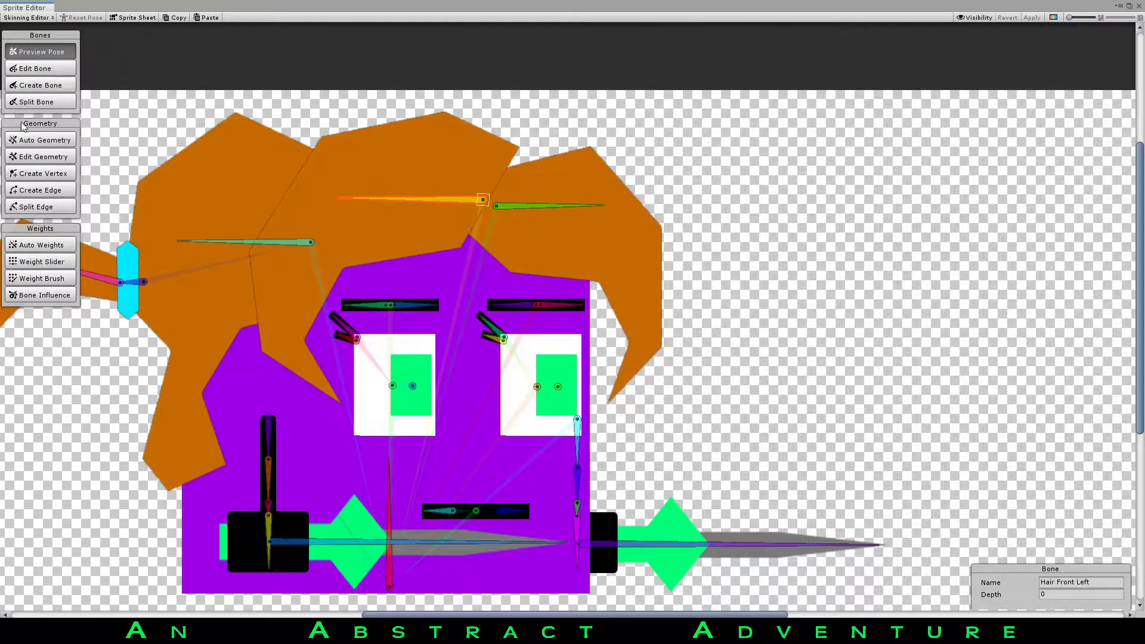
{"action": "left_click", "coordinate": [41, 85]}
{"action": "scroll", "coordinate": [477, 224], "scroll_direction": "down", "scroll_amount": 2}
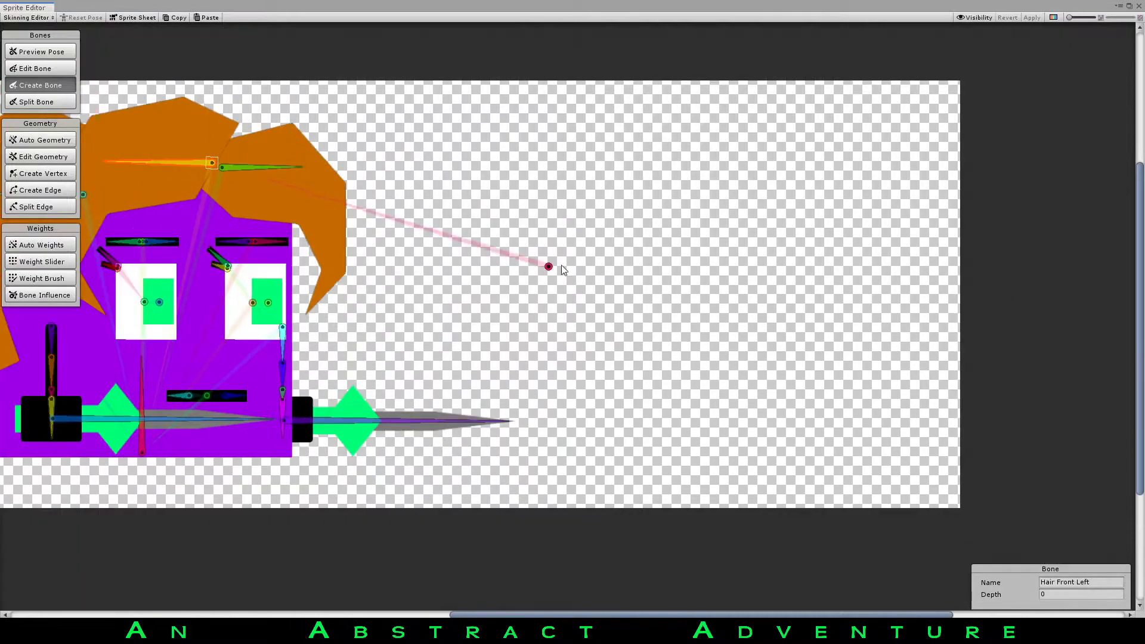
{"action": "left_click", "coordinate": [586, 246]}
{"action": "left_click", "coordinate": [626, 143]}
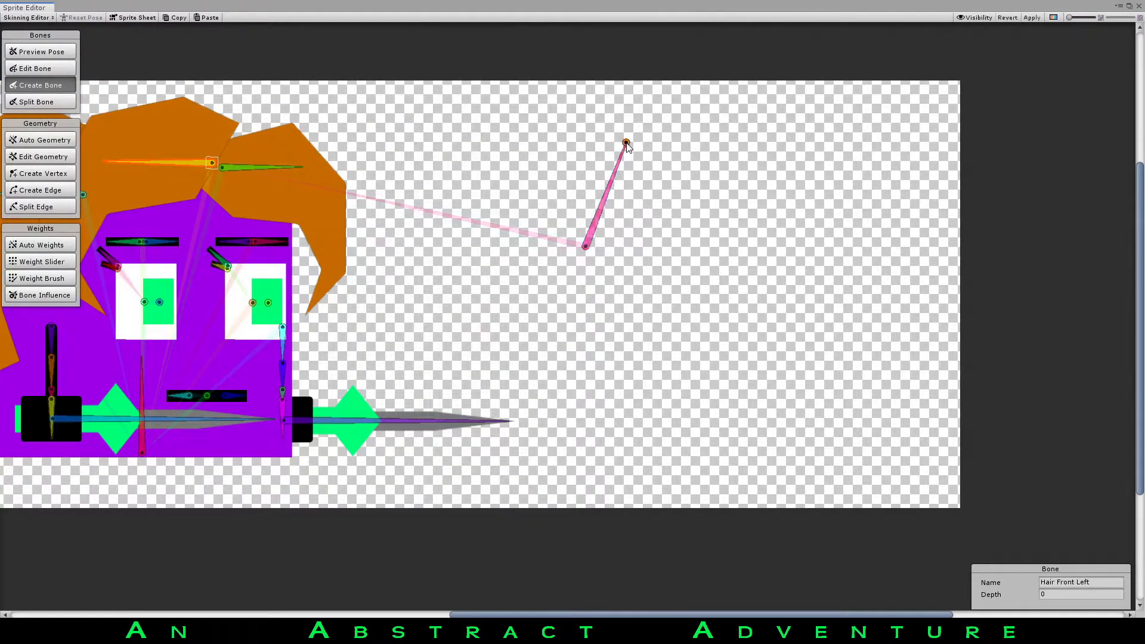
{"action": "left_click", "coordinate": [712, 239]}
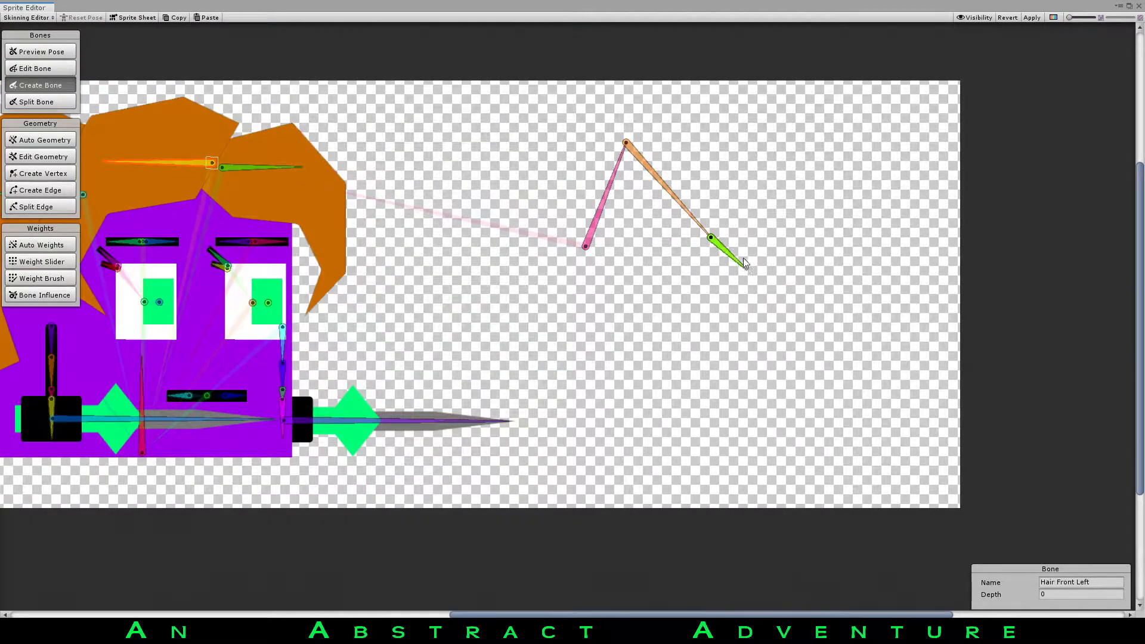
{"action": "right_click", "coordinate": [727, 238]}
Add a detached child bone below the new chain, parented to the chain's first bone.
{"action": "left_click", "coordinate": [587, 238]}
{"action": "left_click", "coordinate": [599, 280]}
{"action": "left_click", "coordinate": [727, 296]}
{"action": "right_click", "coordinate": [605, 226]}
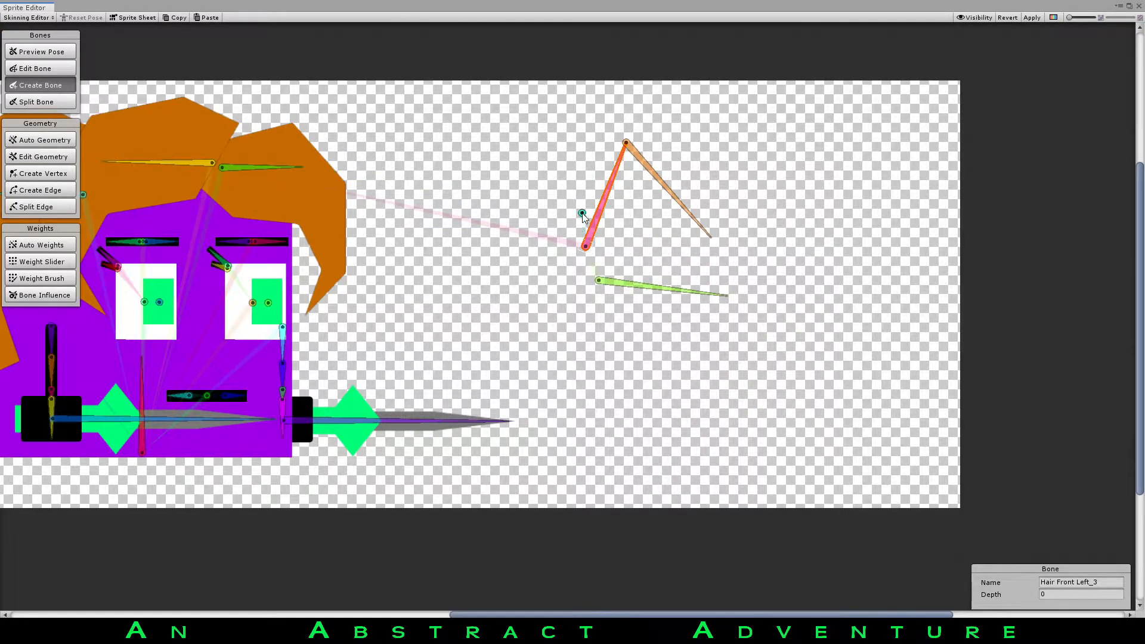
Rotate the three new bones in the pose preview to demonstrate their parent and child movement.
{"action": "left_click", "coordinate": [42, 52]}
{"action": "mouse_move", "coordinate": [606, 191]}
{"action": "left_mouse_down"}
{"action": "mouse_move", "coordinate": [659, 233]}
{"action": "mouse_move", "coordinate": [615, 195]}
{"action": "left_mouse_up"}
{"action": "left_click_drag", "start_coordinate": [640, 295], "coordinate": [649, 263]}
{"action": "left_click_drag", "start_coordinate": [673, 202], "coordinate": [686, 167]}
Shift the left eye slightly with its bone in the pose preview and select the Mouth bone.
{"action": "middle_click_drag", "start_coordinate": [416, 121], "coordinate": [507, 95]}
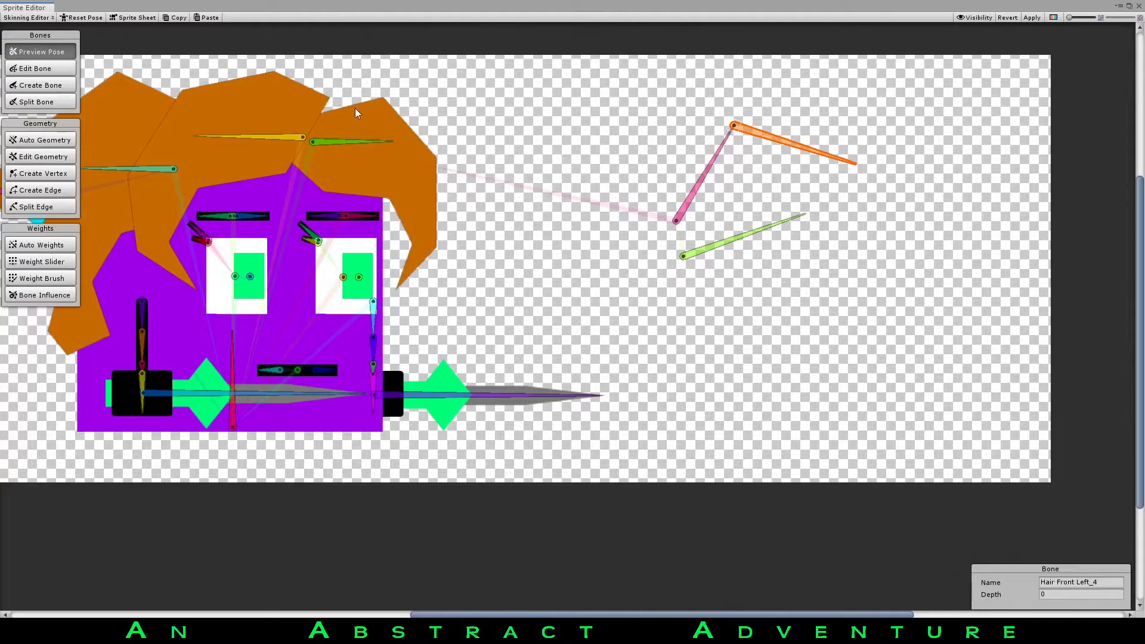
{"action": "middle_click_drag", "start_coordinate": [196, 142], "coordinate": [330, 177]}
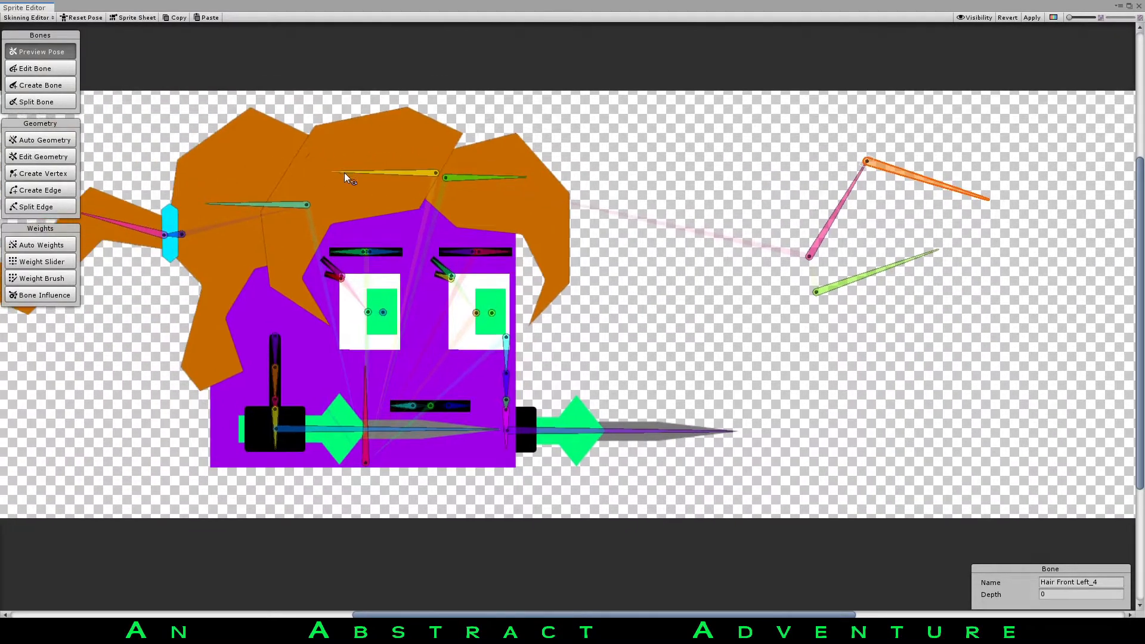
{"action": "scroll", "coordinate": [392, 209], "scroll_direction": "up", "scroll_amount": 10}
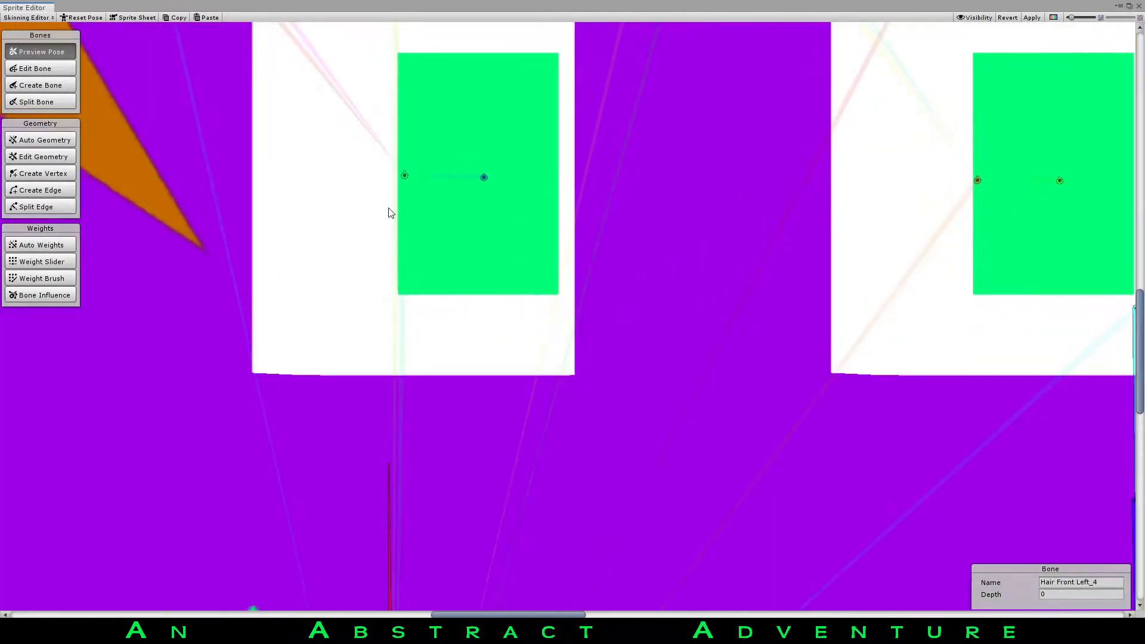
{"action": "scroll", "coordinate": [409, 168], "scroll_direction": "up", "scroll_amount": 3}
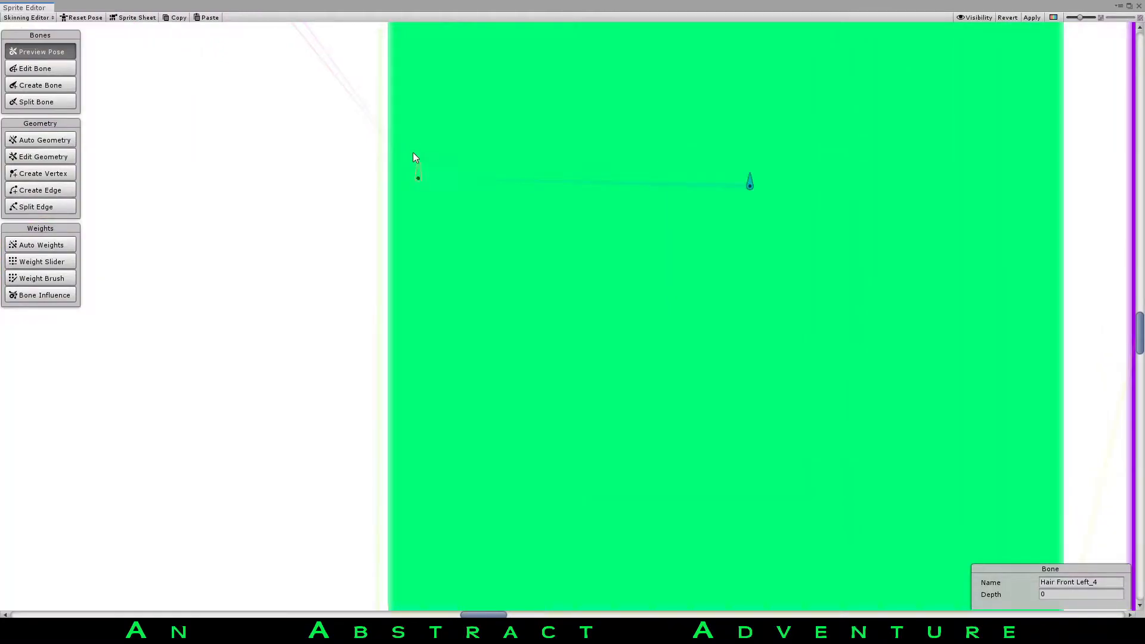
{"action": "scroll", "coordinate": [414, 163], "scroll_direction": "down", "scroll_amount": 10}
{"action": "left_click", "coordinate": [416, 193]}
{"action": "left_click_drag", "start_coordinate": [411, 188], "coordinate": [433, 190]}
{"action": "left_click", "coordinate": [468, 255]}
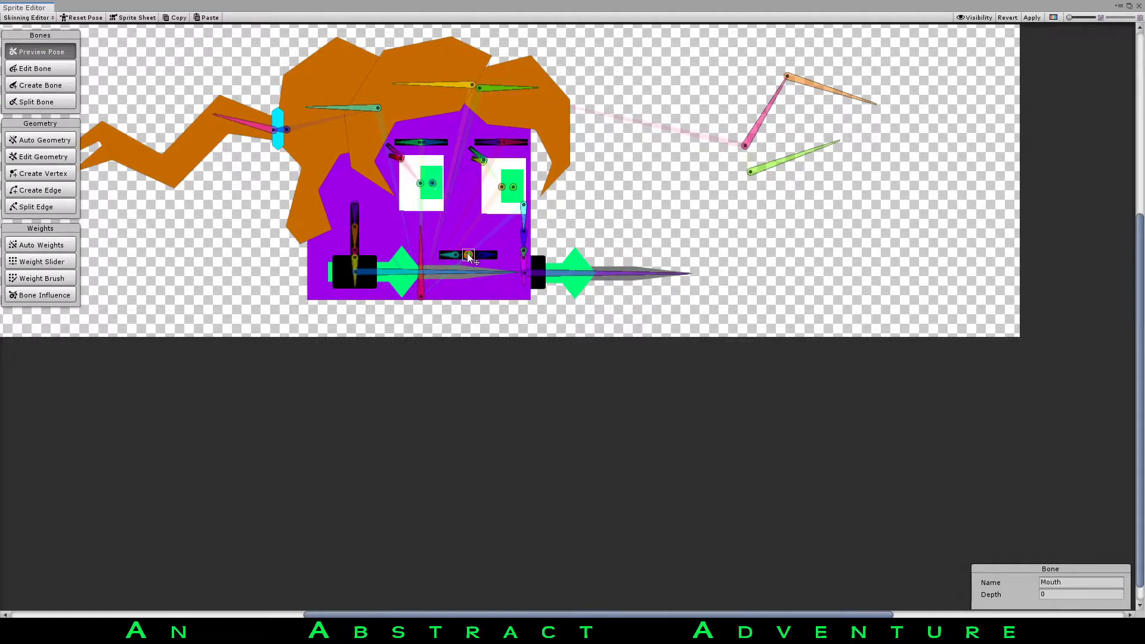
Shift the mouth slightly with its bone in the pose preview.
{"action": "left_click_drag", "start_coordinate": [462, 243], "coordinate": [458, 243]}
{"action": "middle_click_drag", "start_coordinate": [298, 219], "coordinate": [317, 271]}
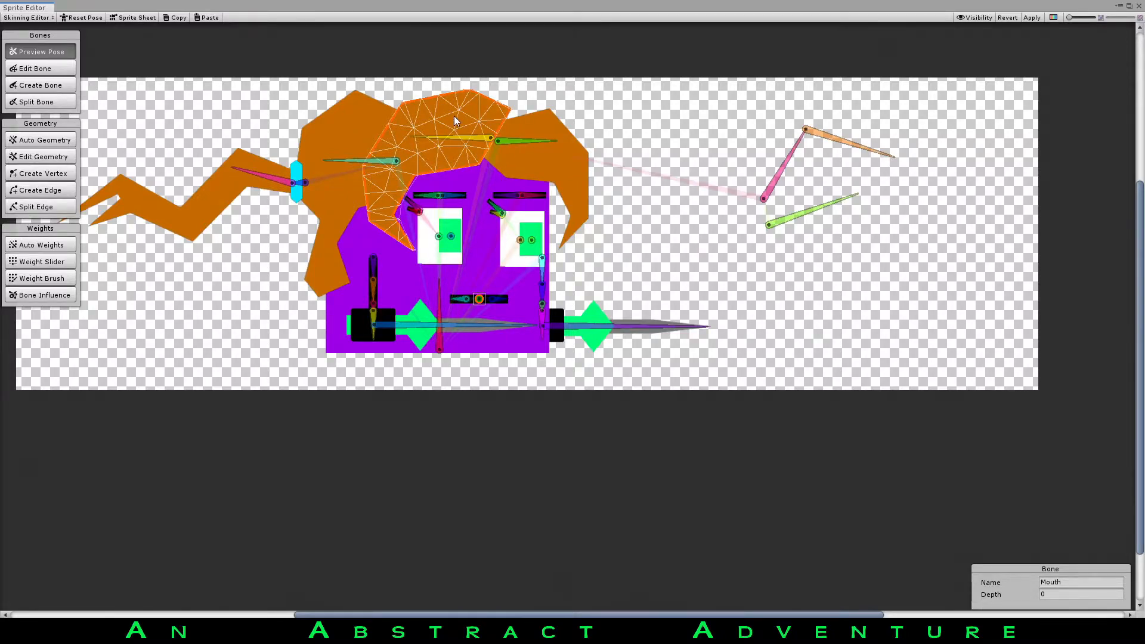
Bring up the Auto Geometry settings for the middle front hair sprite and examine its generated mesh and bone.
{"action": "scroll", "coordinate": [474, 163], "scroll_direction": "up", "scroll_amount": 3}
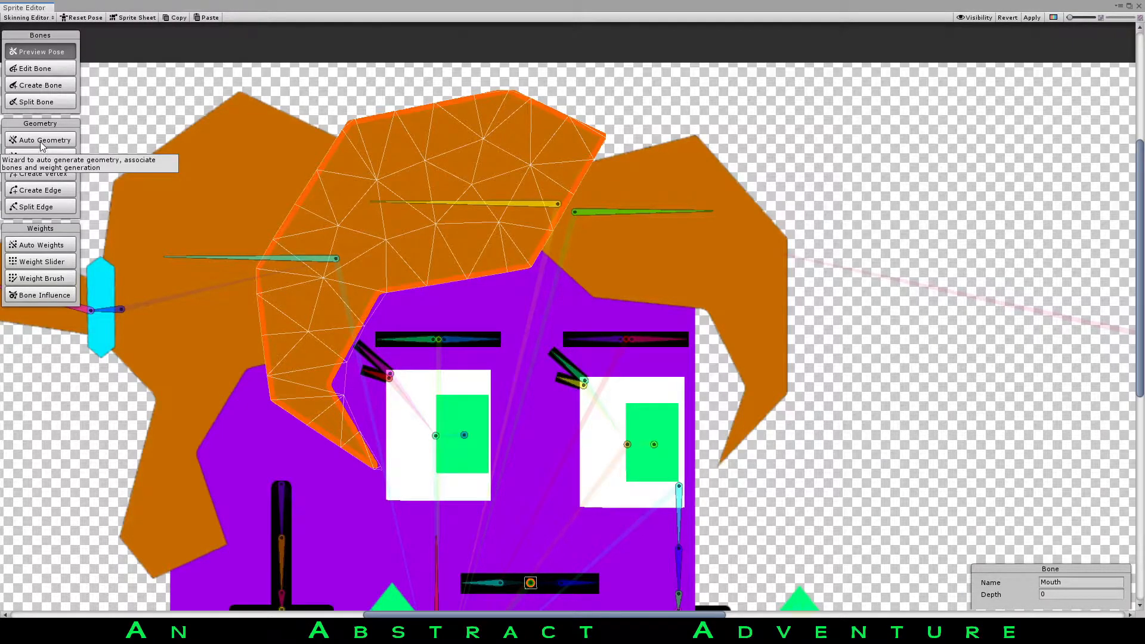
{"action": "left_click", "coordinate": [42, 141]}
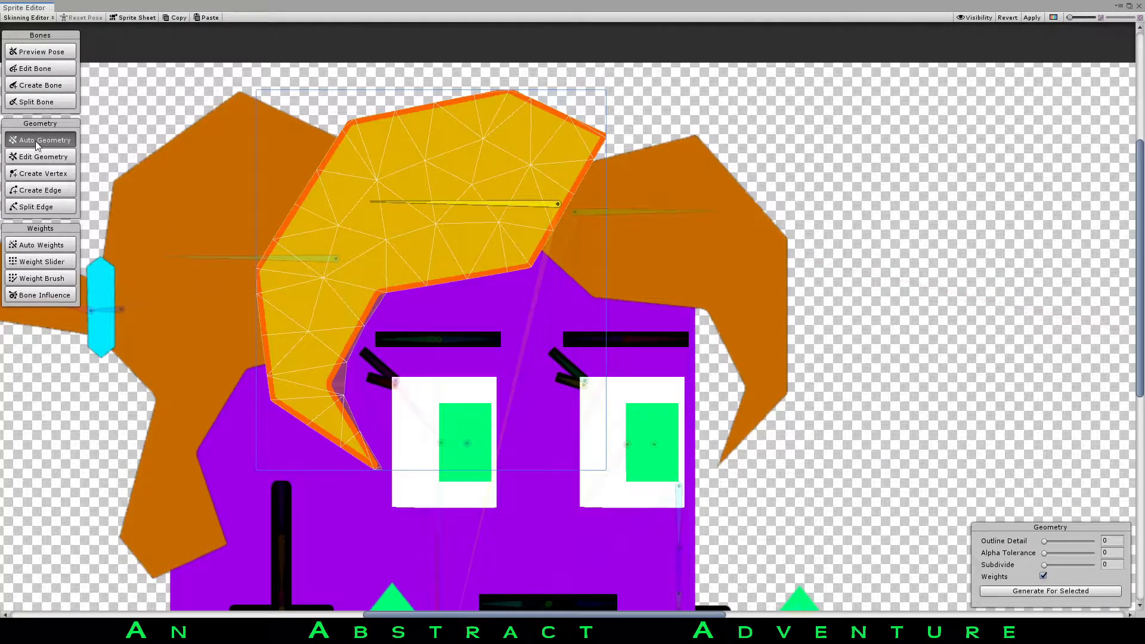
{"action": "scroll", "coordinate": [452, 228], "scroll_direction": "down", "scroll_amount": 5}
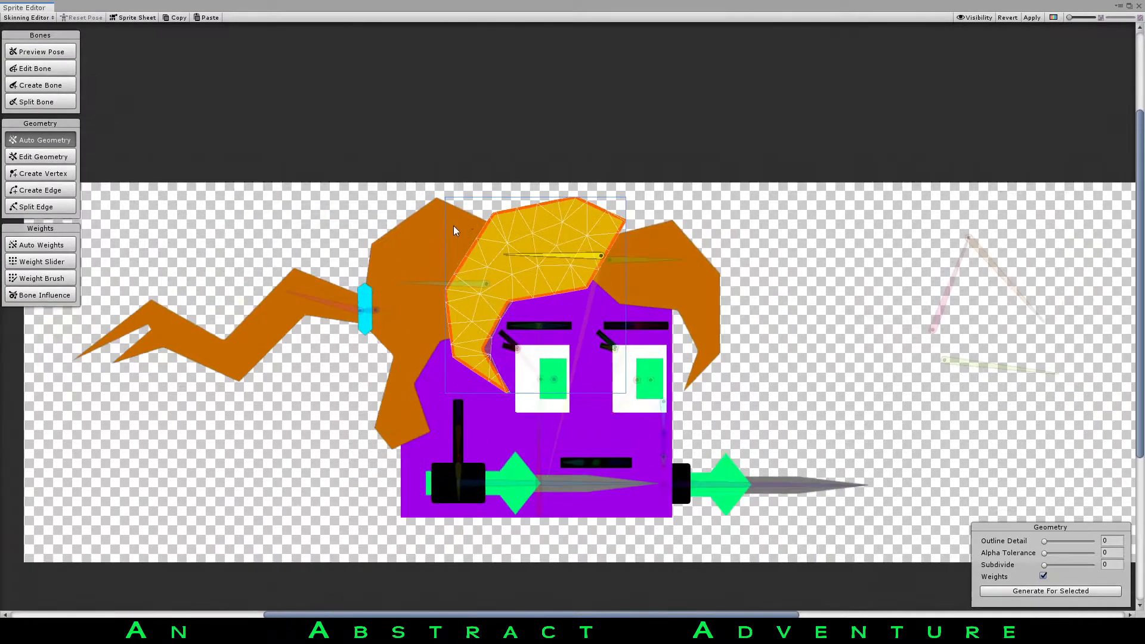
{"action": "scroll", "coordinate": [490, 246], "scroll_direction": "up", "scroll_amount": 6}
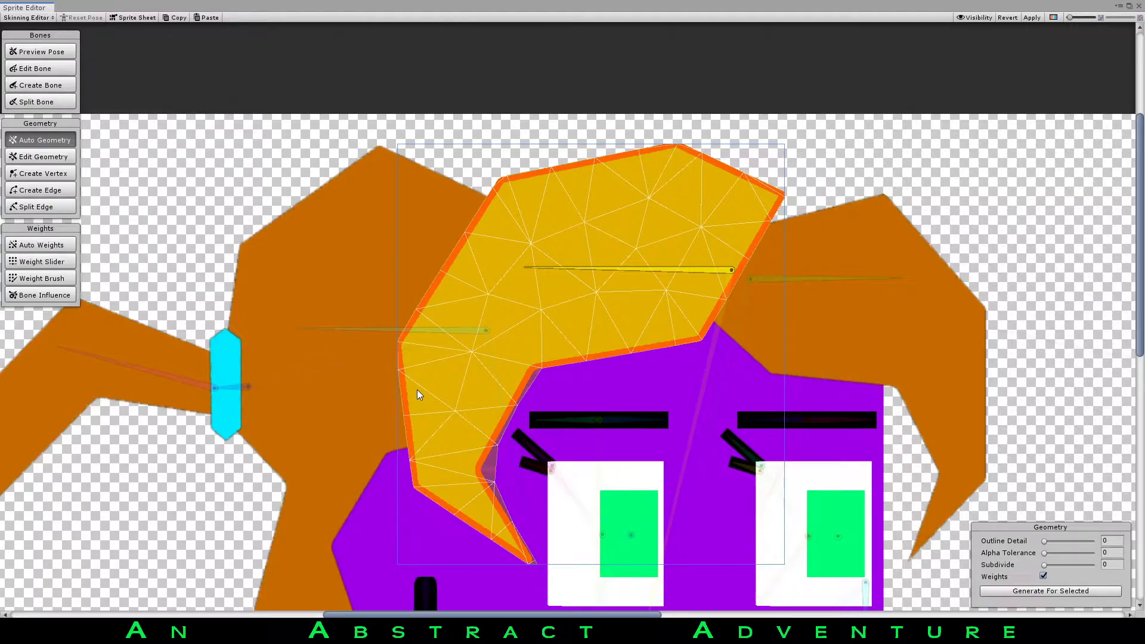
{"action": "scroll", "coordinate": [537, 278], "scroll_direction": "down", "scroll_amount": 2}
{"action": "left_click_drag", "start_coordinate": [561, 262], "coordinate": [514, 264]}
{"action": "scroll", "coordinate": [522, 270], "scroll_direction": "up", "scroll_amount": 4}
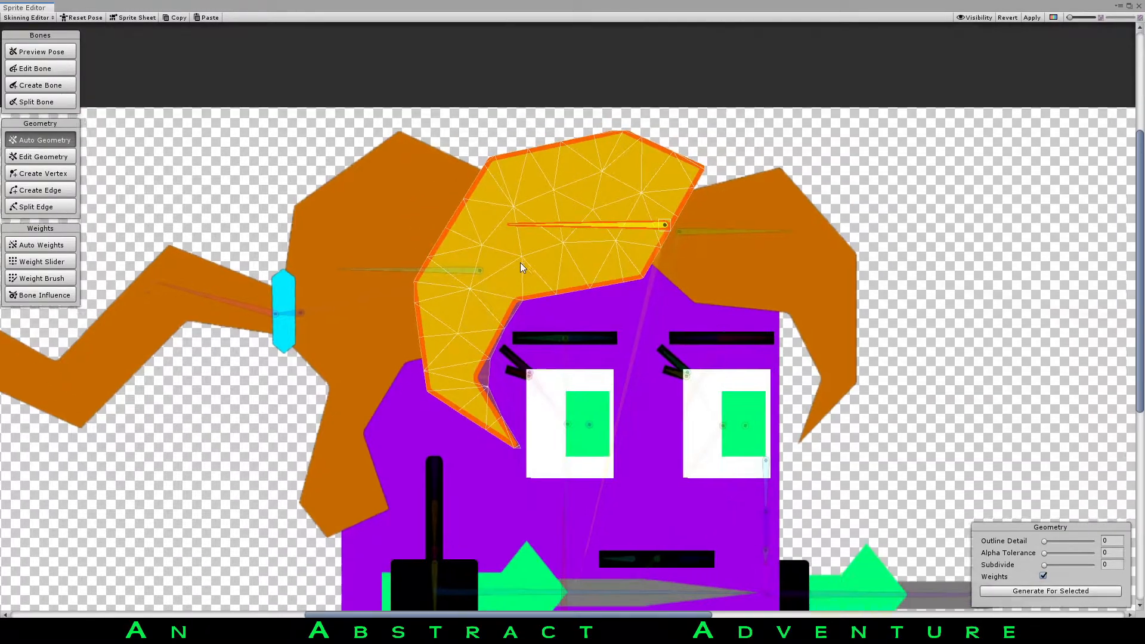
Select the eyebrow nearest the ponytail and examine its generated mesh and the weight colours of its bones.
{"action": "left_click", "coordinate": [551, 304]}
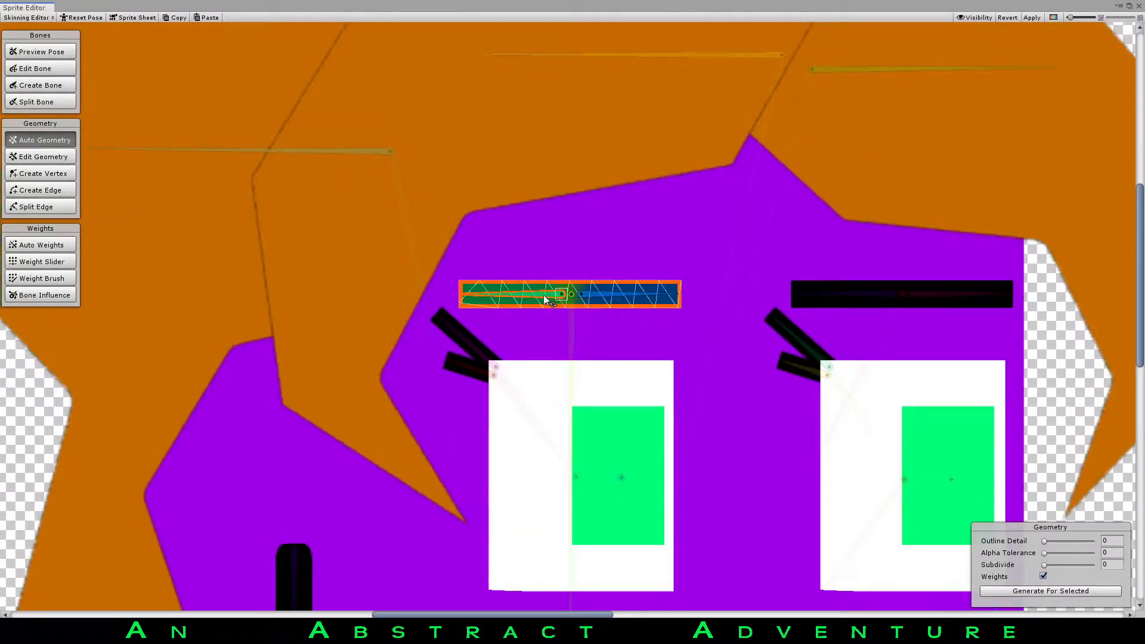
{"action": "scroll", "coordinate": [545, 303], "scroll_direction": "up", "scroll_amount": 3}
{"action": "scroll", "coordinate": [504, 288], "scroll_direction": "down", "scroll_amount": 5}
{"action": "scroll", "coordinate": [487, 291], "scroll_direction": "up", "scroll_amount": 4}
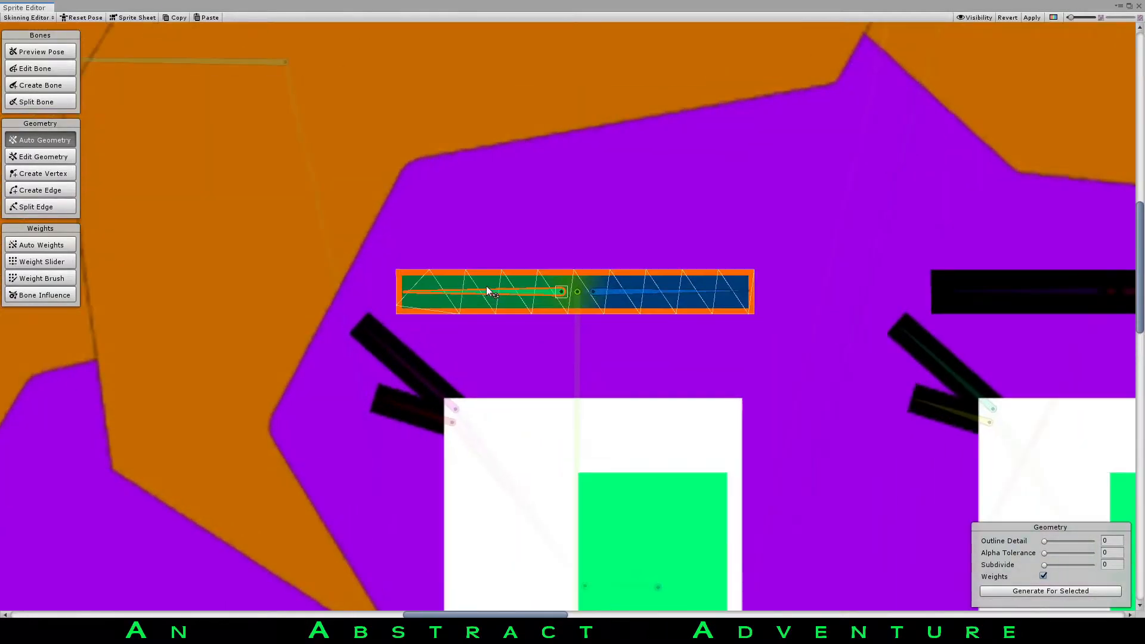
{"action": "scroll", "coordinate": [523, 266], "scroll_direction": "down", "scroll_amount": 10}
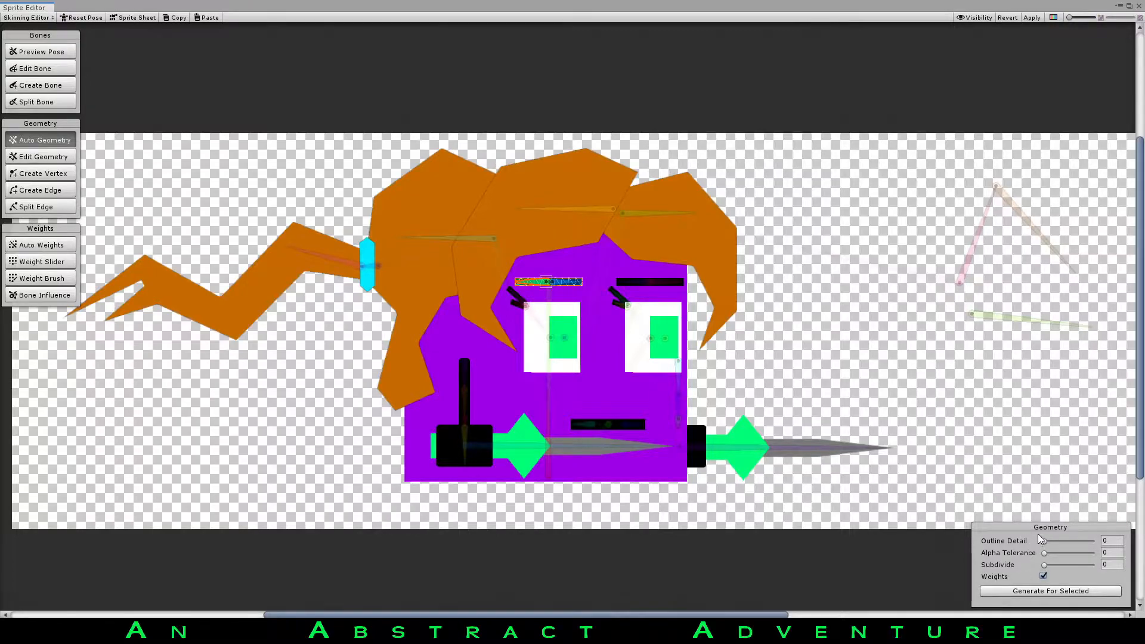
{"action": "scroll", "coordinate": [1033, 507], "scroll_direction": "up", "scroll_amount": 9}
{"action": "middle_click_drag", "start_coordinate": [792, 376], "coordinate": [961, 460]}
{"action": "scroll", "coordinate": [957, 461], "scroll_direction": "down", "scroll_amount": 11}
{"action": "scroll", "coordinate": [860, 452], "scroll_direction": "up", "scroll_amount": 5}
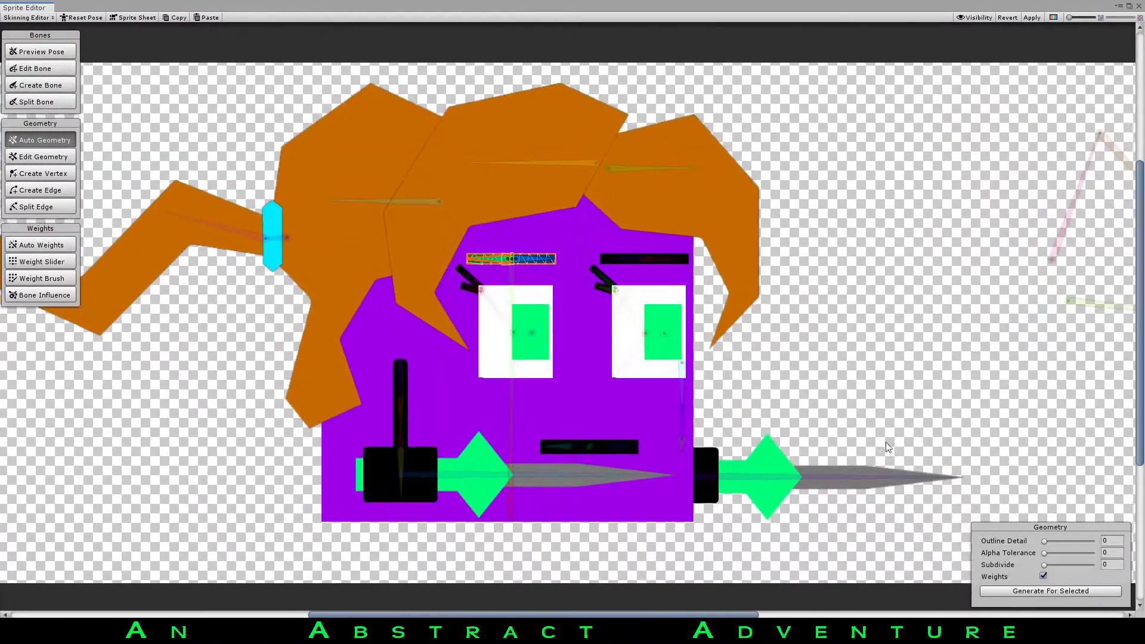
Try a higher Outline Detail for the eyebrow's auto geometry and return it to 0.
{"action": "left_click", "coordinate": [1073, 542]}
{"action": "left_click_drag", "start_coordinate": [1063, 542], "coordinate": [1035, 548]}
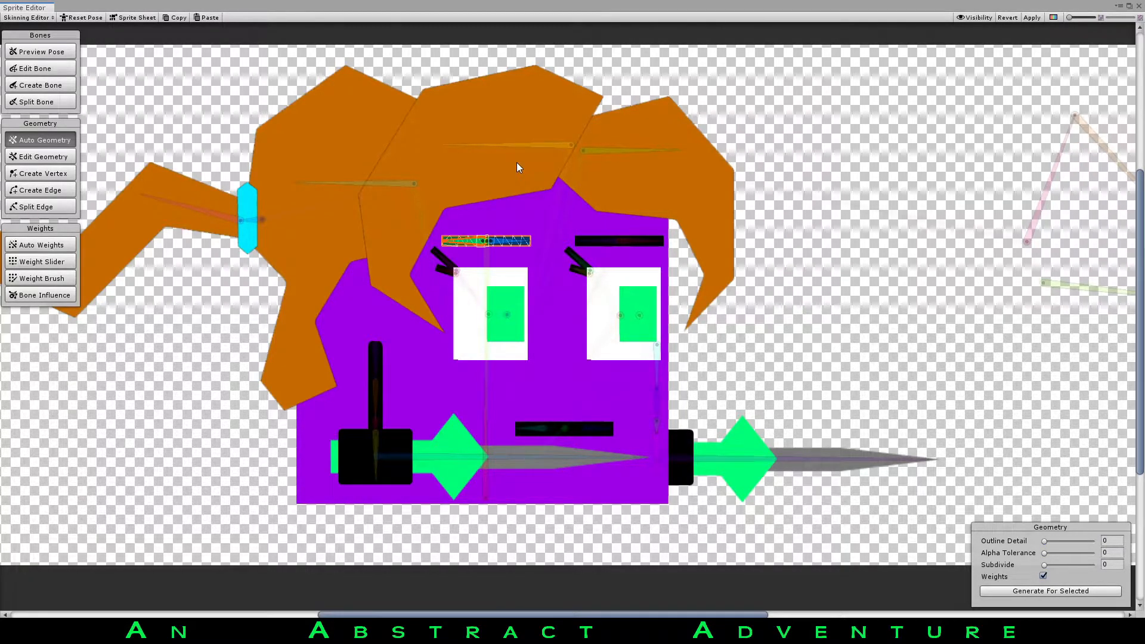
{"action": "scroll", "coordinate": [506, 213], "scroll_direction": "up", "scroll_amount": 5}
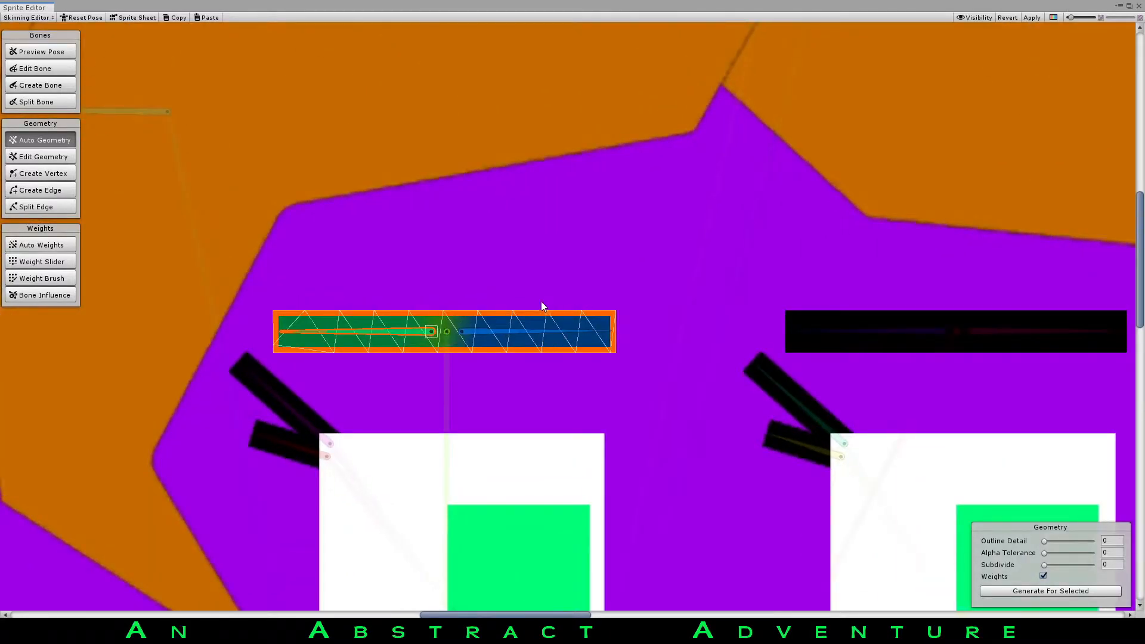
Select the middle front hair sprite, bring up its Auto Weights options and examine how its single bone covers the mesh.
{"action": "scroll", "coordinate": [333, 279], "scroll_direction": "down", "scroll_amount": 5}
{"action": "double_click", "coordinate": [335, 225]}
{"action": "middle_click_drag", "start_coordinate": [361, 331], "coordinate": [408, 337]}
{"action": "double_click", "coordinate": [398, 155]}
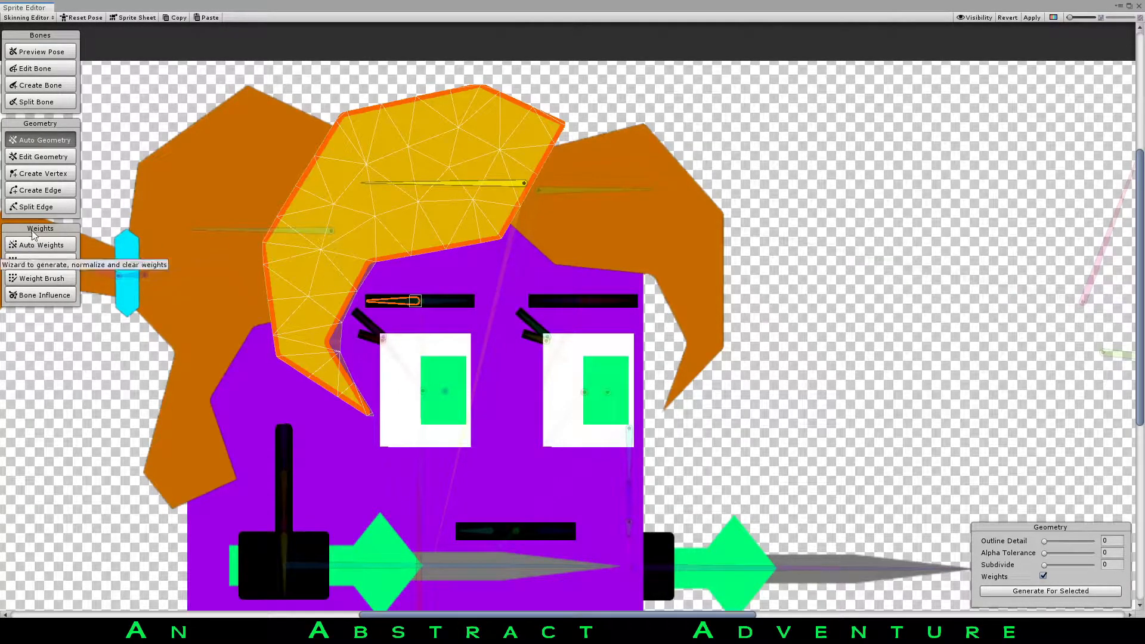
{"action": "left_click", "coordinate": [31, 247]}
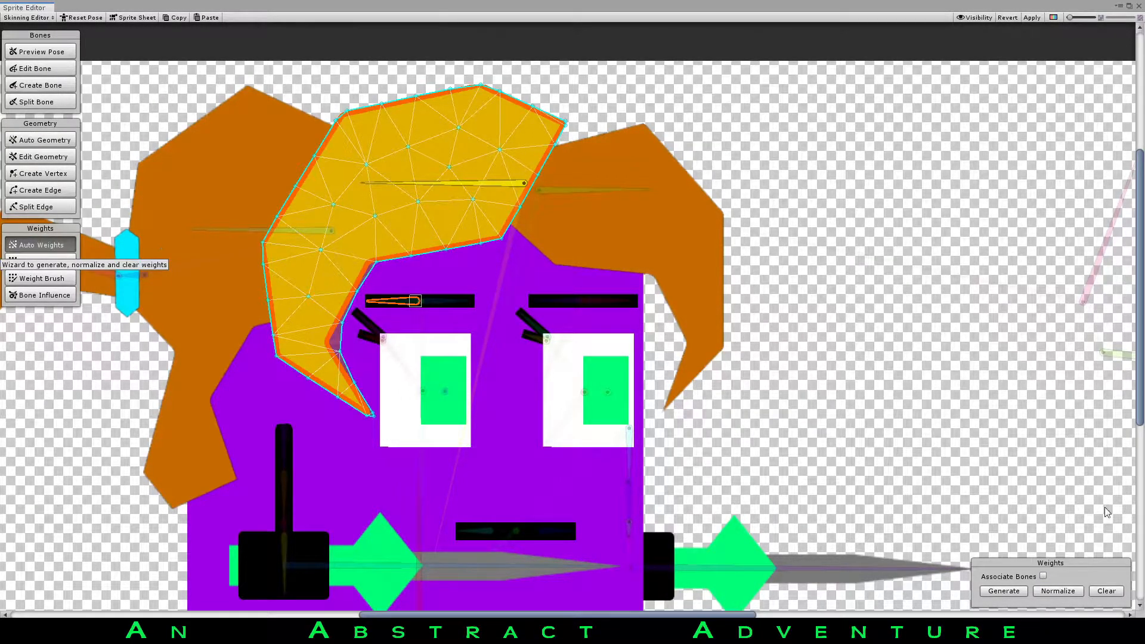
{"action": "scroll", "coordinate": [637, 252], "scroll_direction": "up", "scroll_amount": 5}
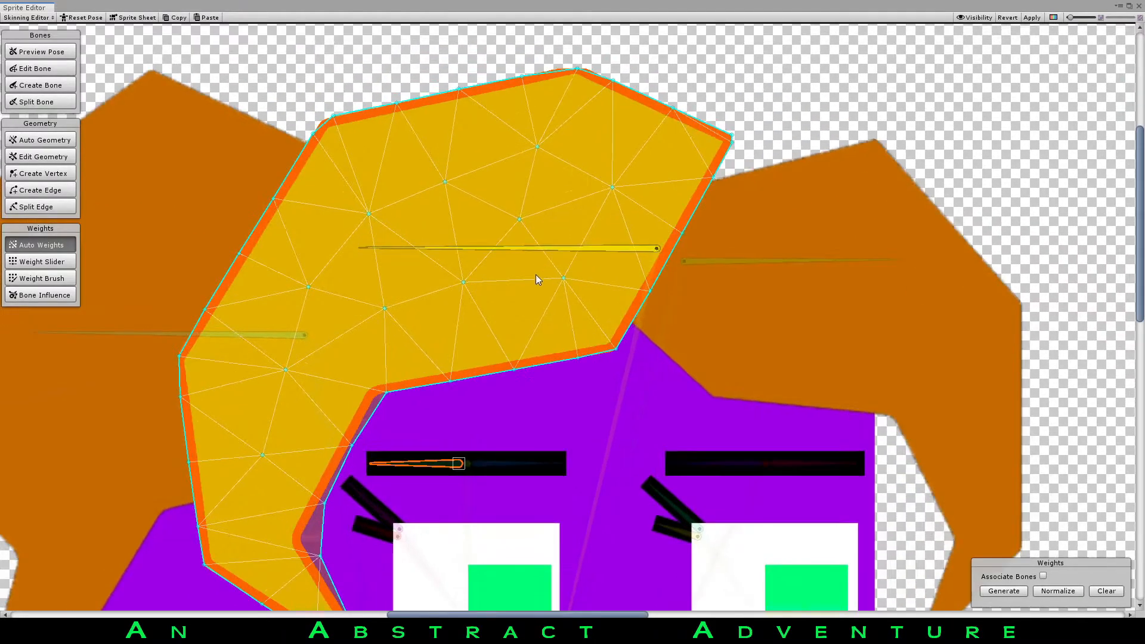
{"action": "scroll", "coordinate": [477, 262], "scroll_direction": "down", "scroll_amount": 3}
{"action": "middle_click_drag", "start_coordinate": [499, 271], "coordinate": [517, 212]}
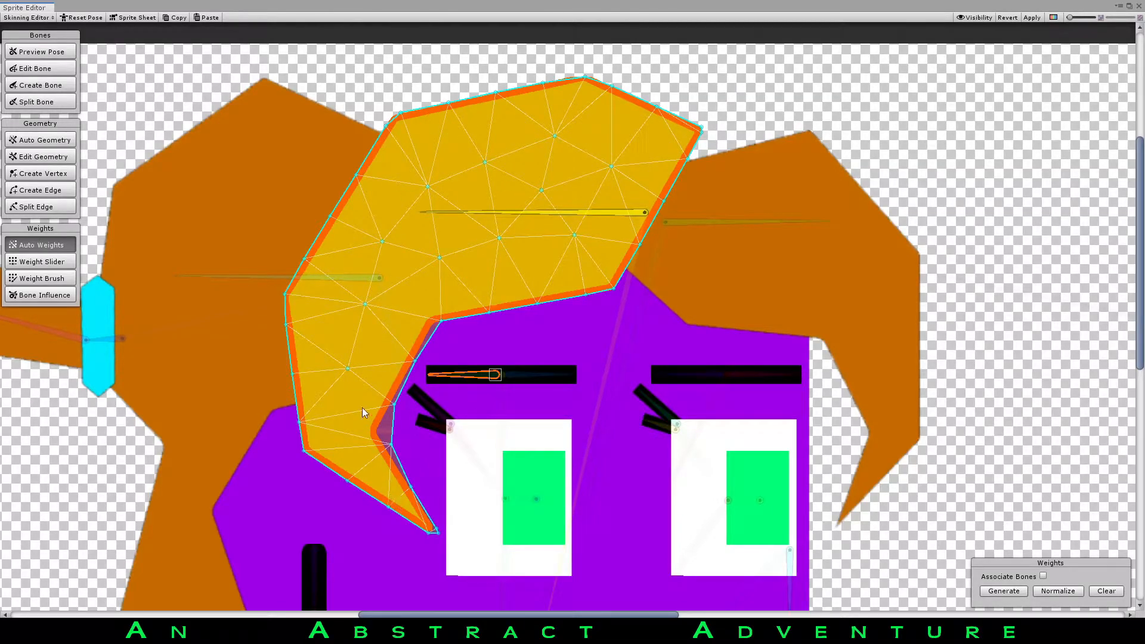
{"action": "scroll", "coordinate": [545, 349], "scroll_direction": "down", "scroll_amount": 2}
{"action": "scroll", "coordinate": [495, 251], "scroll_direction": "up", "scroll_amount": 1}
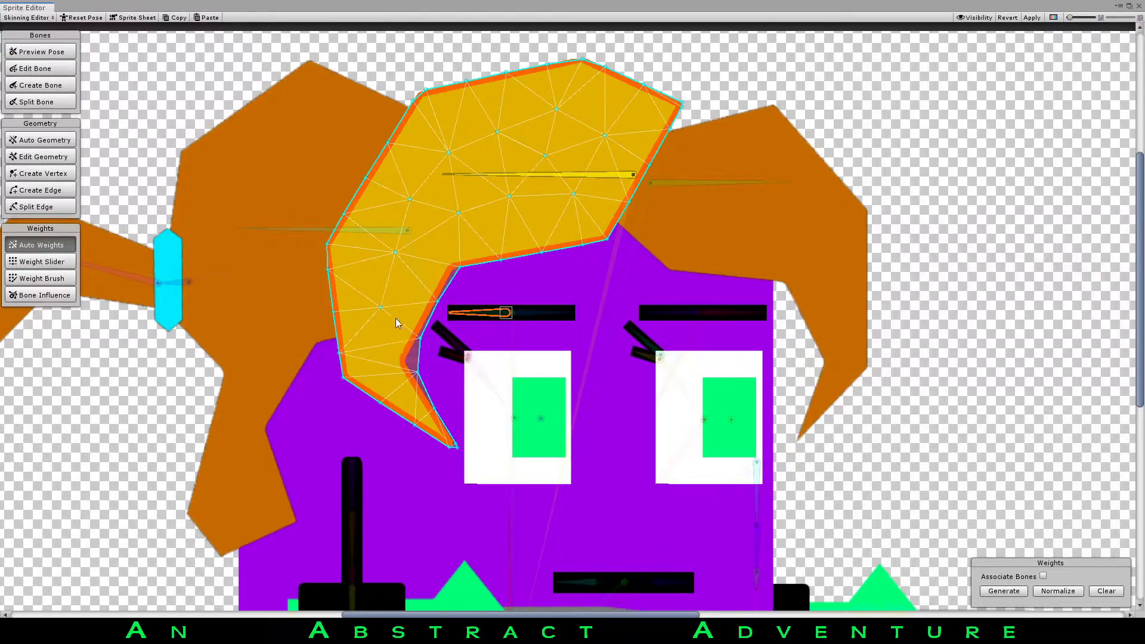
{"action": "scroll", "coordinate": [522, 299], "scroll_direction": "up", "scroll_amount": 3}
Select the eyebrow nearest the ponytail and examine how the weights blend between its bones.
{"action": "left_click", "coordinate": [375, 263]}
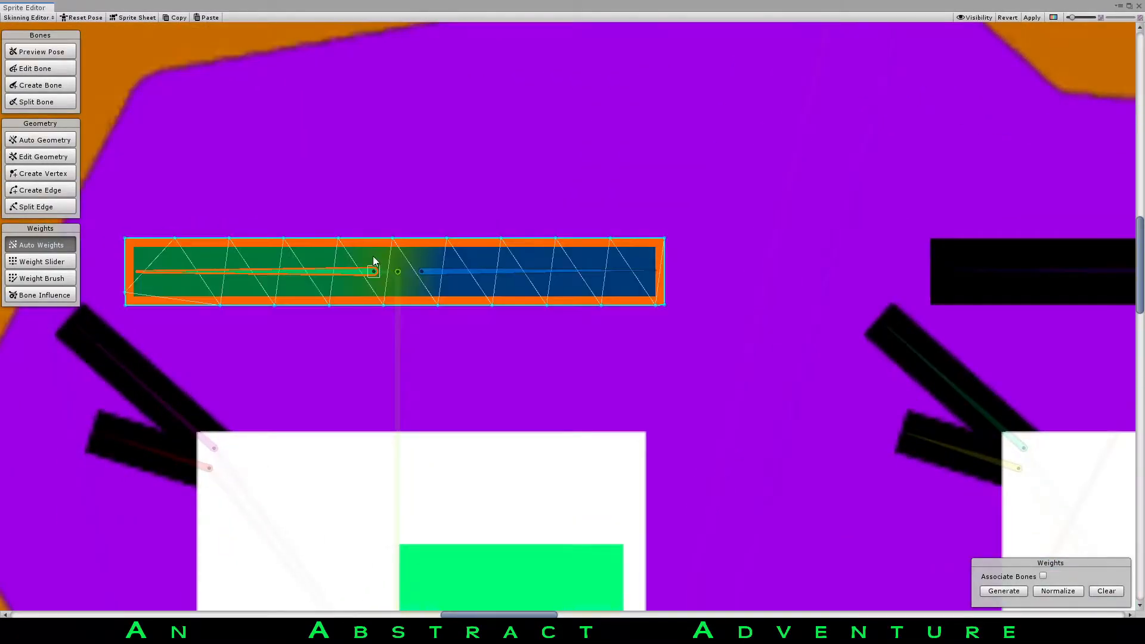
{"action": "scroll", "coordinate": [545, 284], "scroll_direction": "up", "scroll_amount": 2}
{"action": "scroll", "coordinate": [419, 280], "scroll_direction": "down", "scroll_amount": 3}
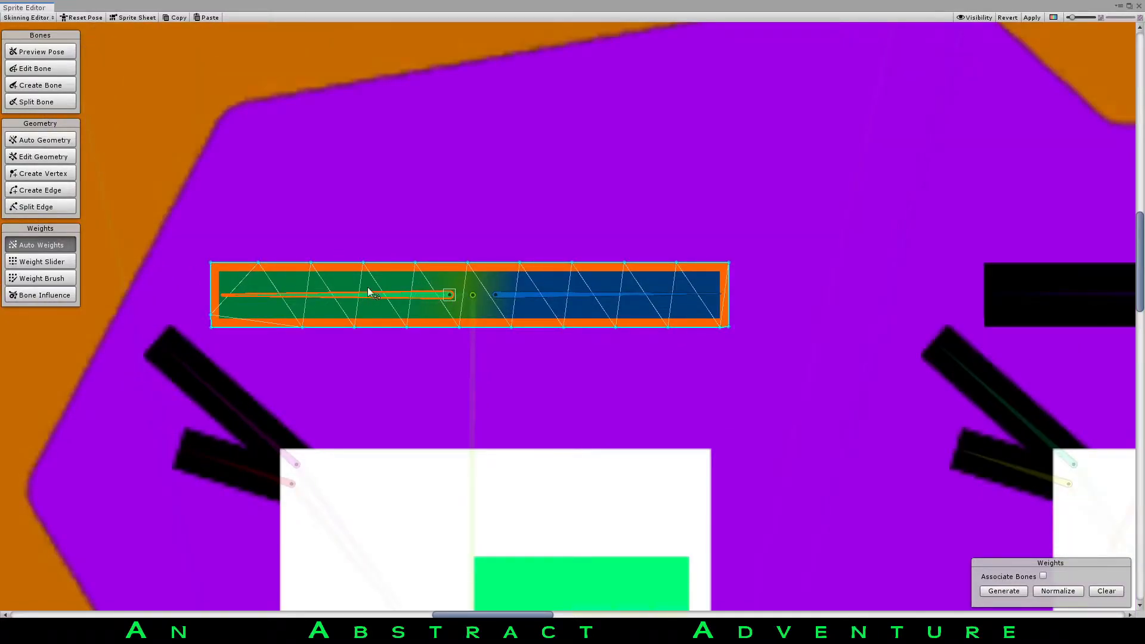
{"action": "scroll", "coordinate": [504, 302], "scroll_direction": "up", "scroll_amount": 2}
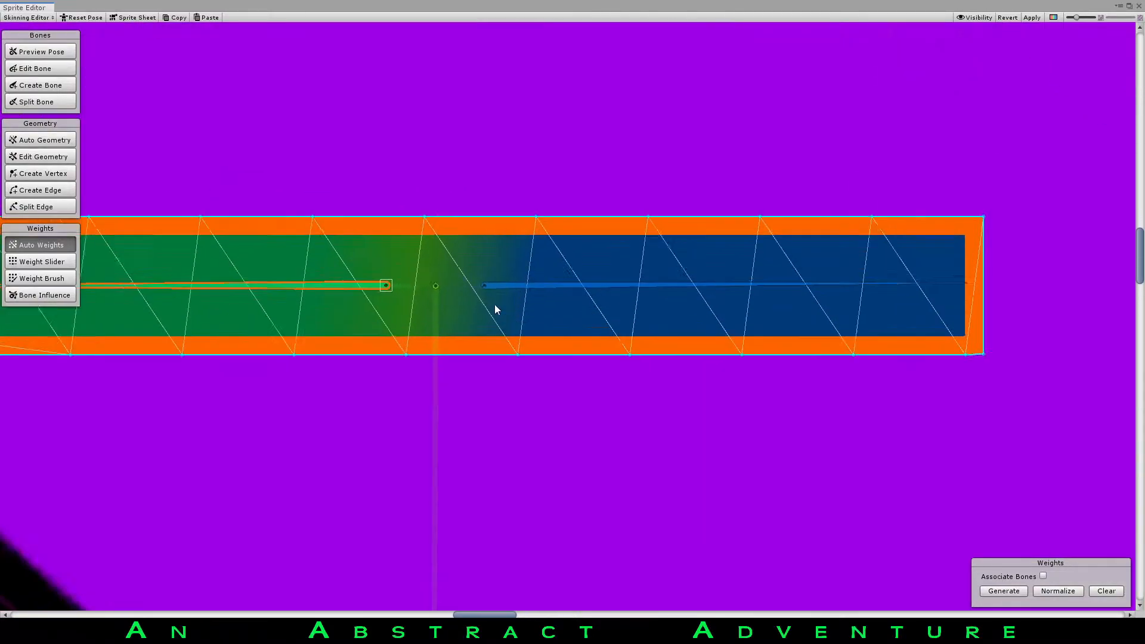
{"action": "scroll", "coordinate": [428, 278], "scroll_direction": "down", "scroll_amount": 5}
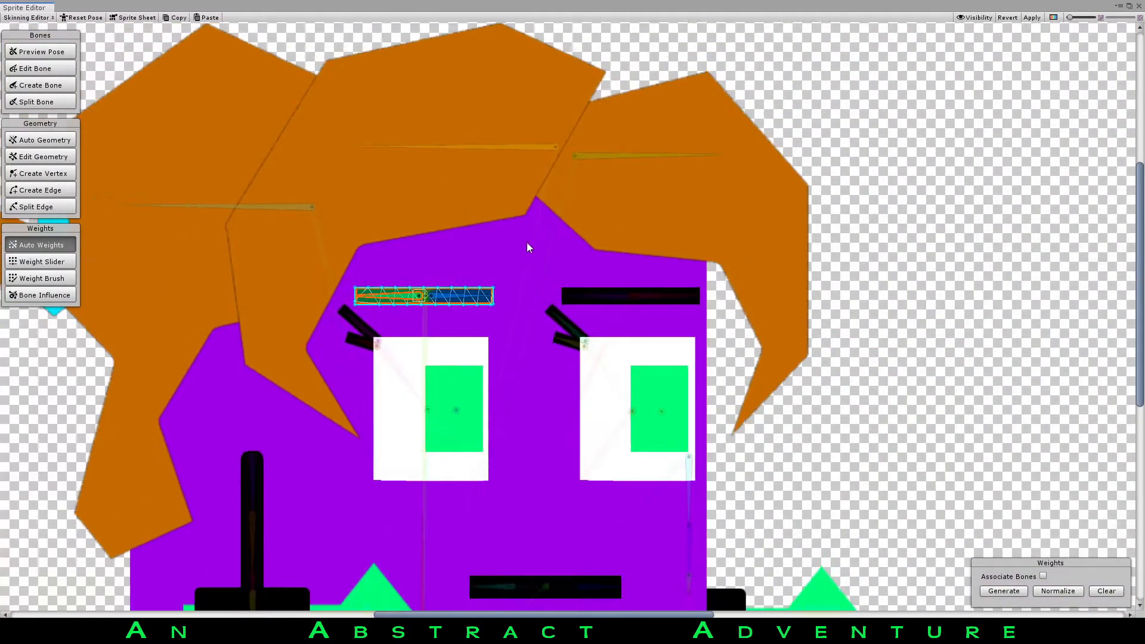
Show the bone influences of the back hair sprite Hair 3 and select its Hair Back bone.
{"action": "left_click", "coordinate": [324, 192]}
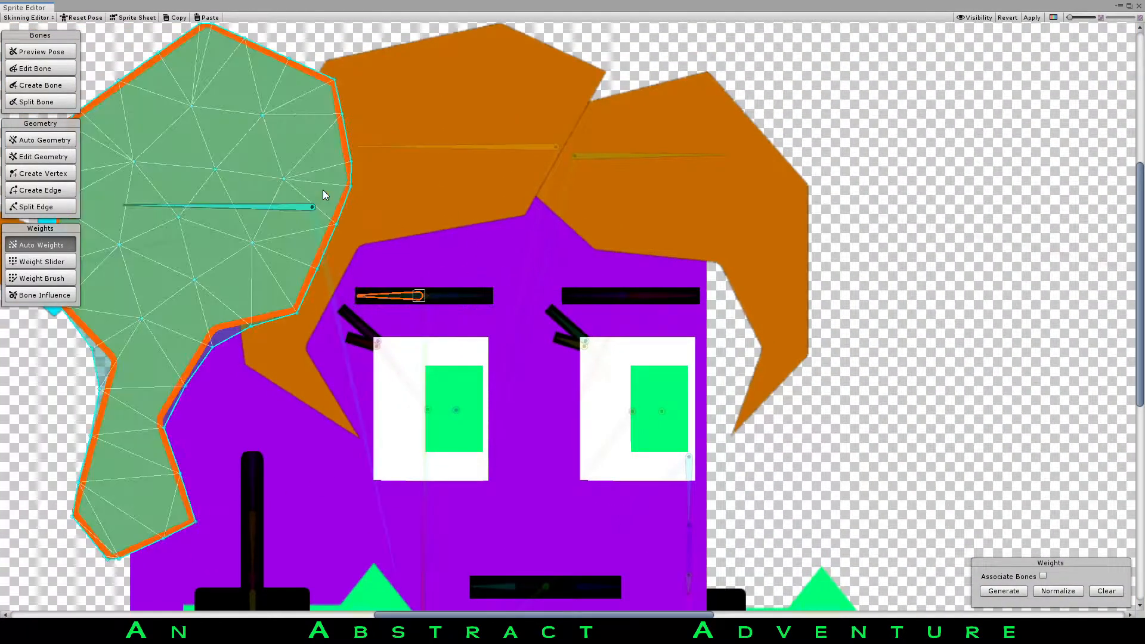
{"action": "left_click", "coordinate": [46, 298]}
{"action": "middle_click_drag", "start_coordinate": [571, 287], "coordinate": [918, 390]}
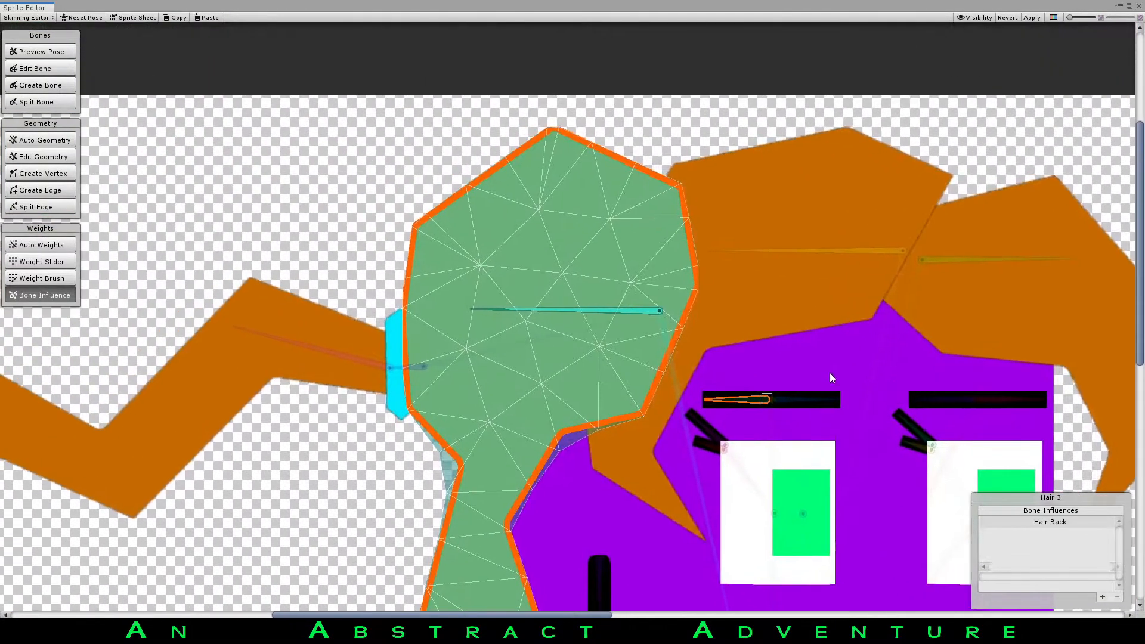
{"action": "left_click", "coordinate": [633, 312]}
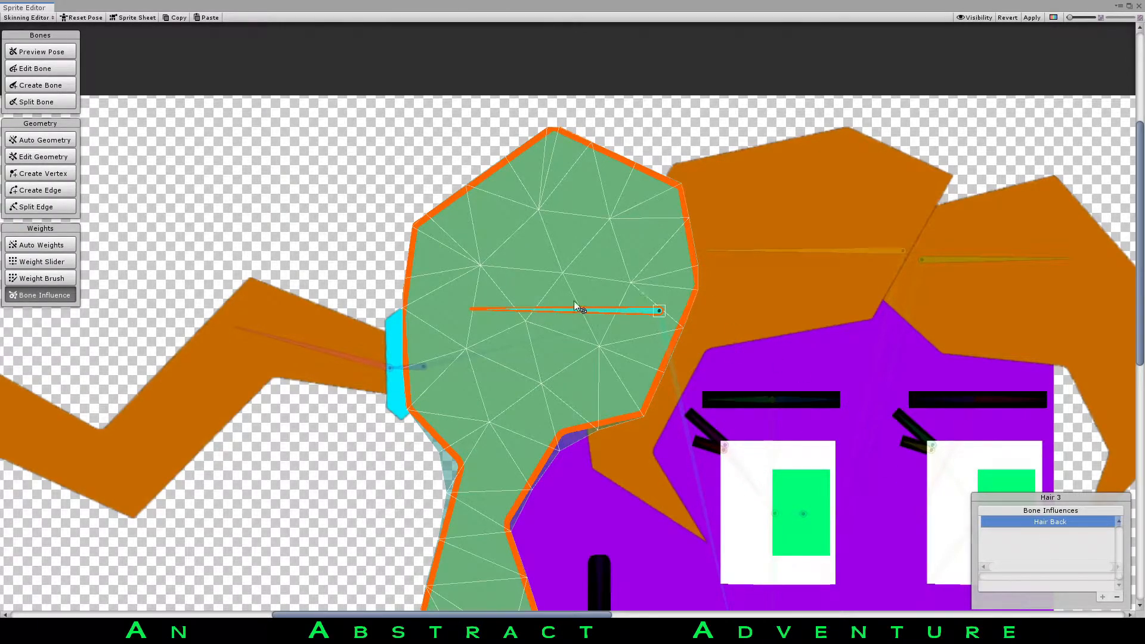
Rotate the Hair Back bone slightly upward to demonstrate how it moves the back hair and ponytail.
{"action": "scroll", "coordinate": [591, 261], "scroll_direction": "down", "scroll_amount": 5}
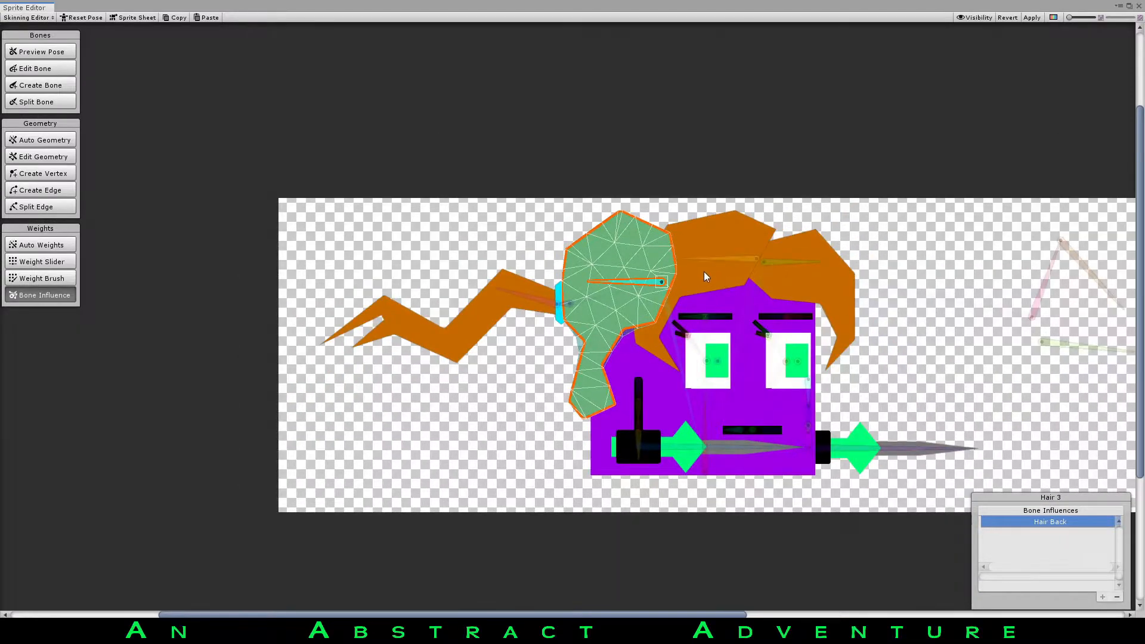
{"action": "scroll", "coordinate": [662, 281], "scroll_direction": "up", "scroll_amount": 5}
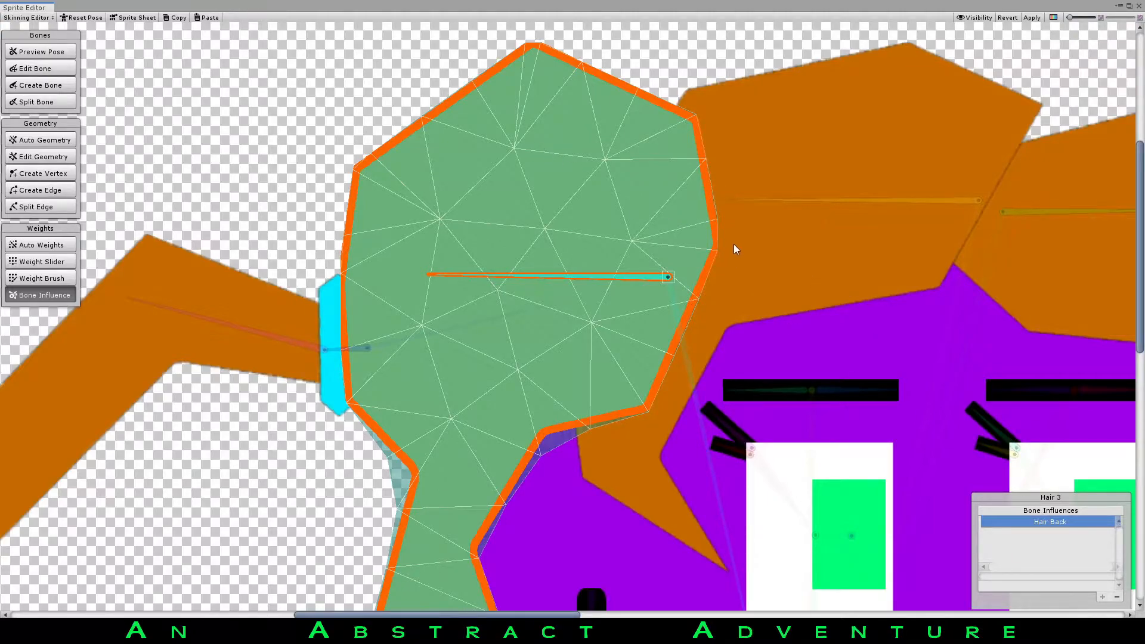
{"action": "scroll", "coordinate": [733, 248], "scroll_direction": "down", "scroll_amount": 3}
{"action": "middle_click_drag", "start_coordinate": [624, 237], "coordinate": [568, 261]}
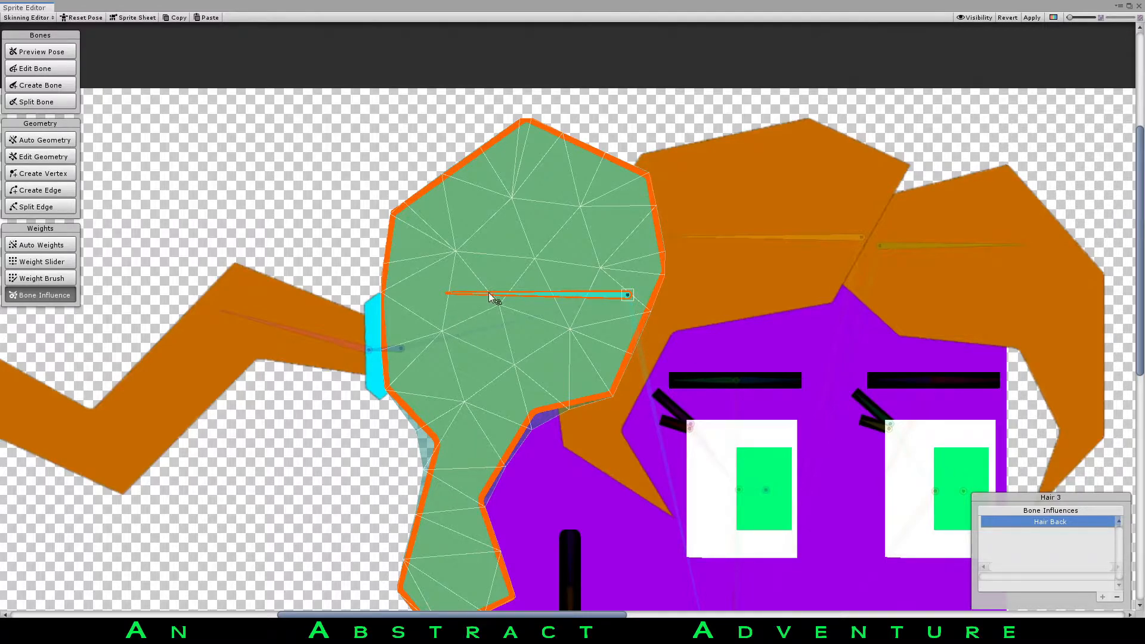
{"action": "left_click_drag", "start_coordinate": [595, 289], "coordinate": [555, 296]}
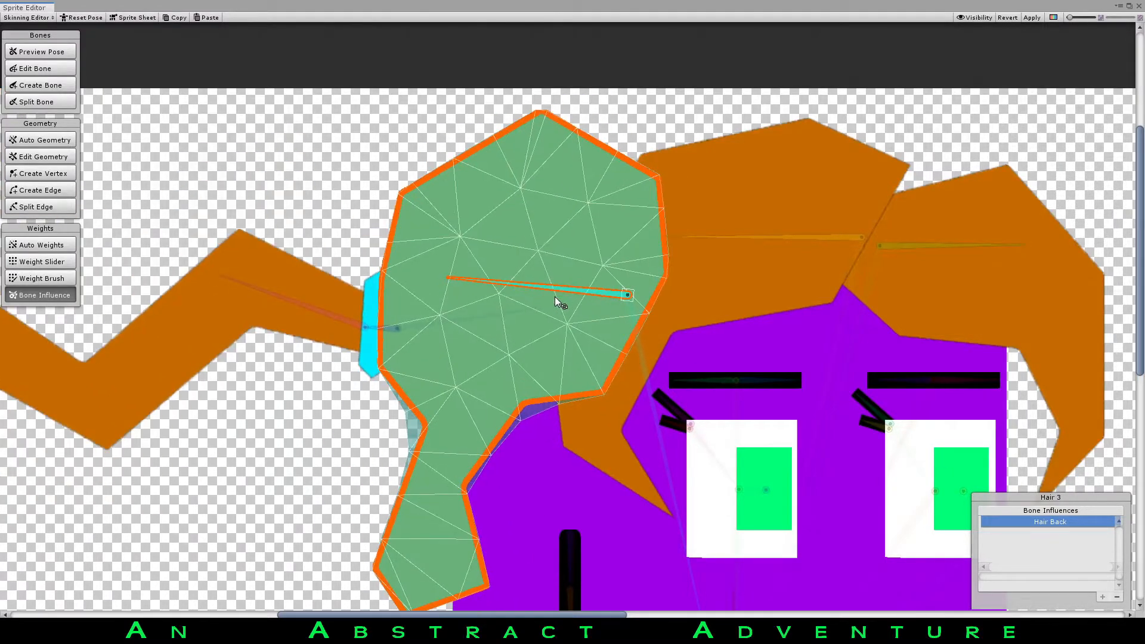
Look through the Auto Weights, Weight Slider and Weight Brush settings for the Hair 3 sprite.
{"action": "left_click", "coordinate": [45, 246]}
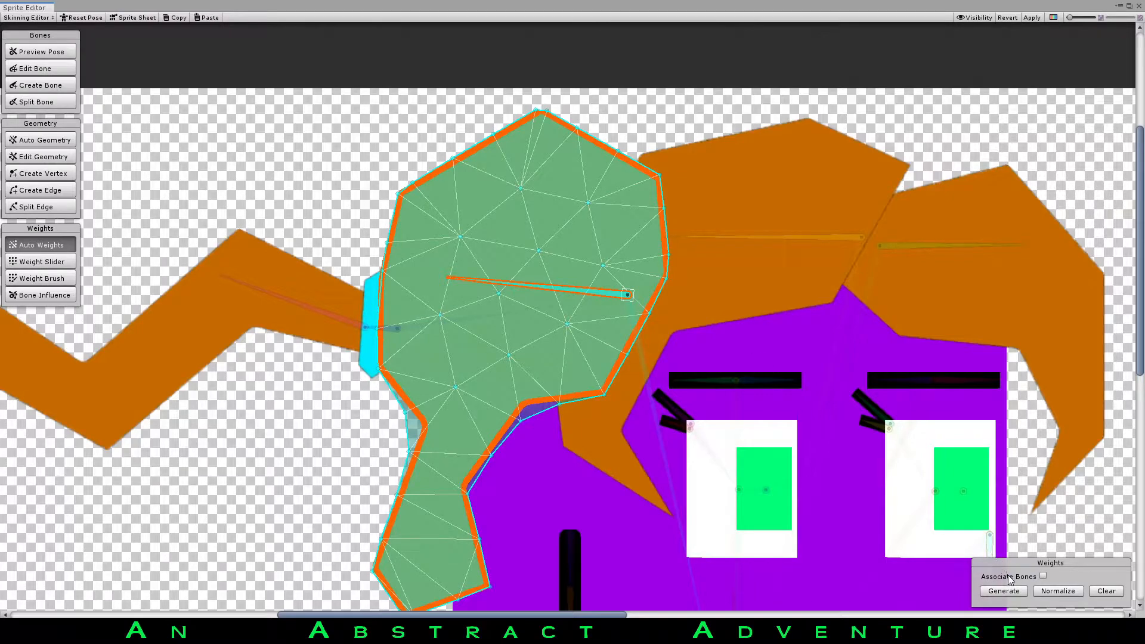
{"action": "left_click", "coordinate": [45, 263]}
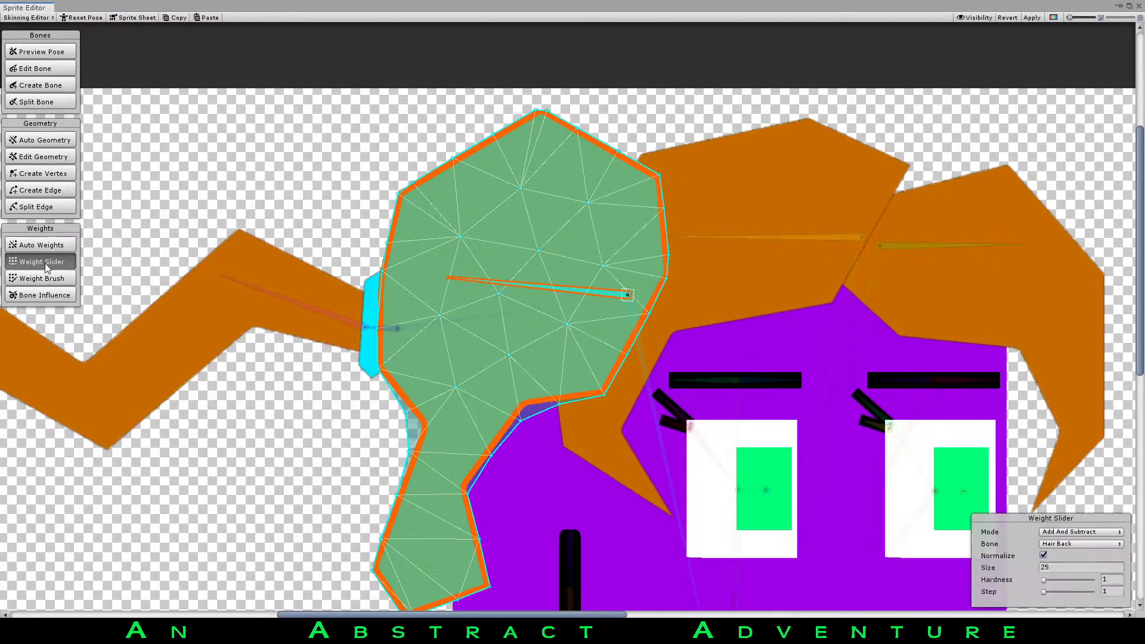
{"action": "left_click", "coordinate": [58, 282]}
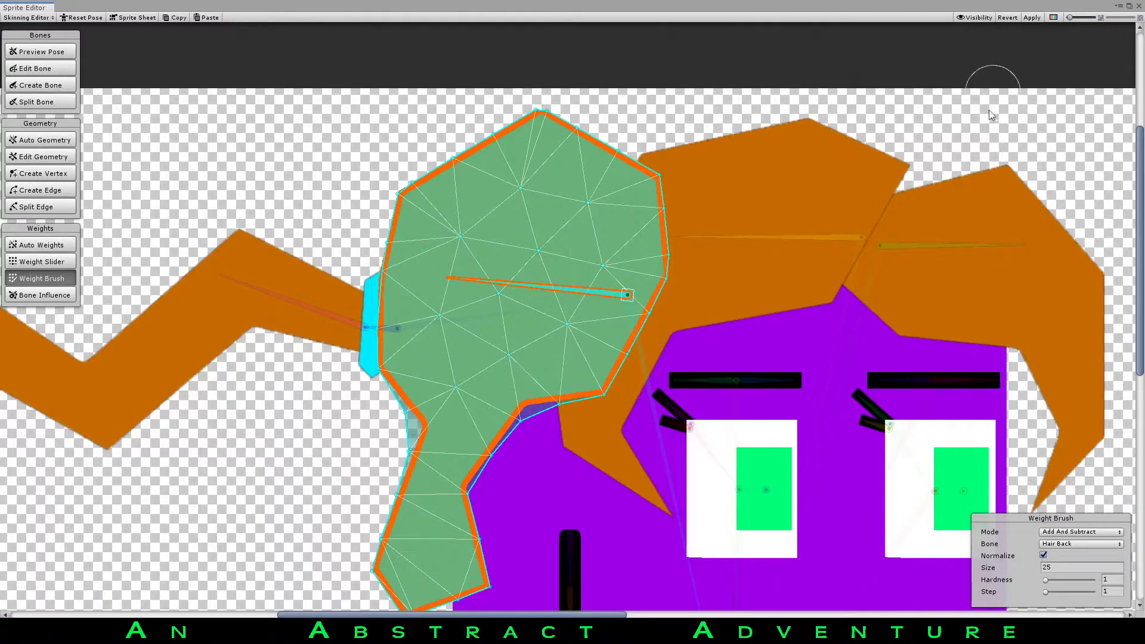
{"action": "scroll", "coordinate": [995, 99], "scroll_direction": "down", "scroll_amount": 3}
{"action": "scroll", "coordinate": [961, 202], "scroll_direction": "up", "scroll_amount": 1}
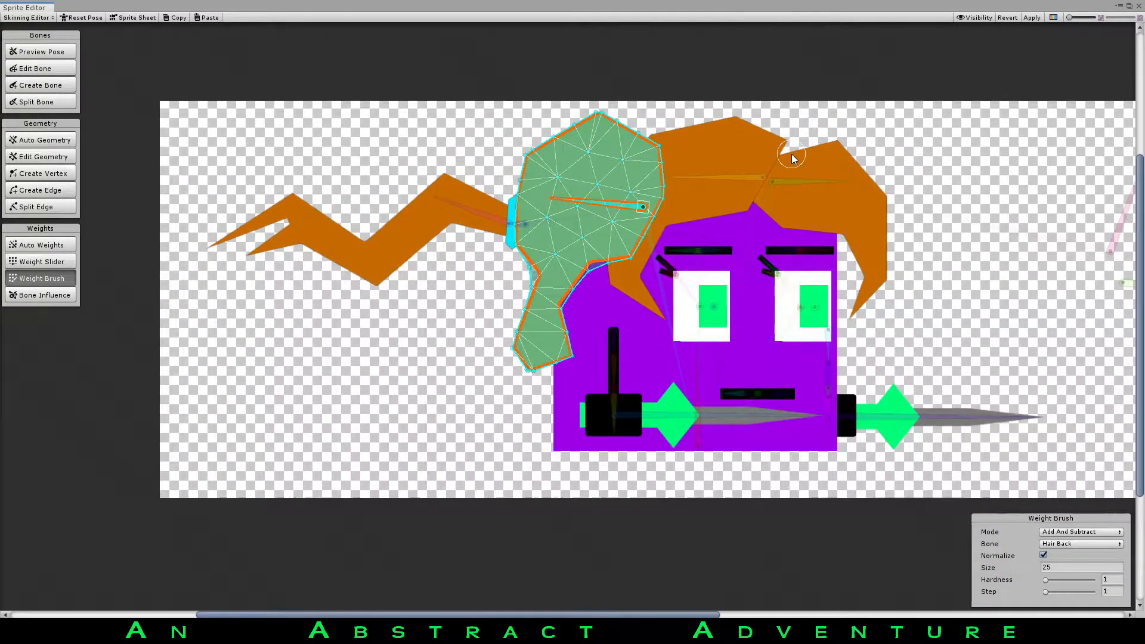
{"action": "scroll", "coordinate": [875, 143], "scroll_direction": "up", "scroll_amount": 5}
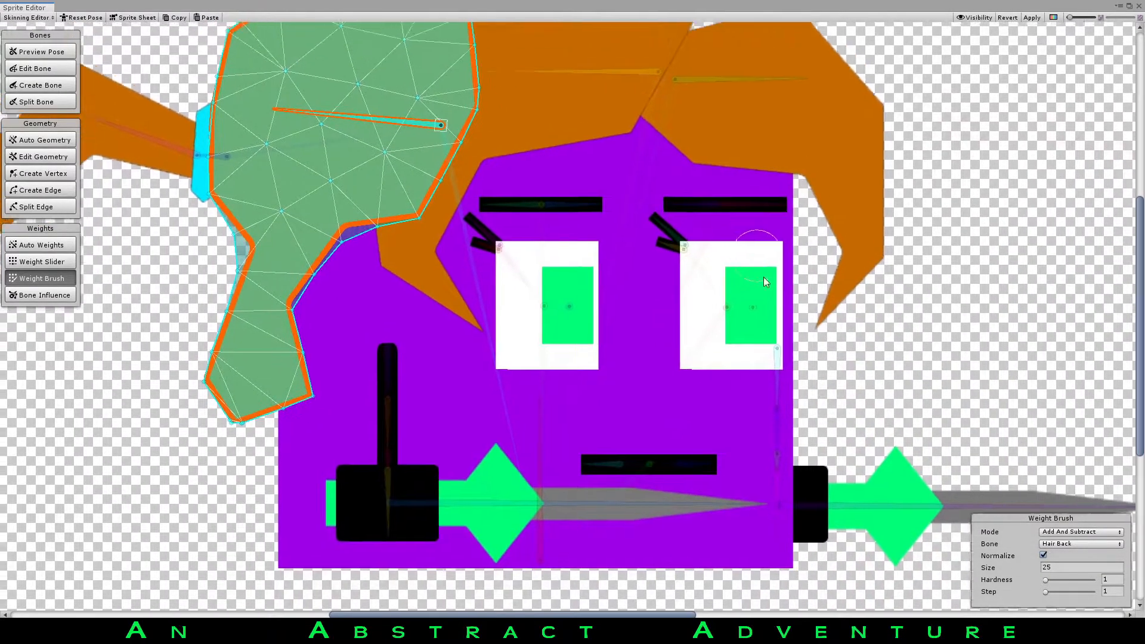
{"action": "middle_click_drag", "start_coordinate": [764, 278], "coordinate": [792, 345]}
{"action": "scroll", "coordinate": [791, 346], "scroll_direction": "down", "scroll_amount": 1}
{"action": "middle_click_drag", "start_coordinate": [598, 321], "coordinate": [706, 276]}
{"action": "scroll", "coordinate": [710, 273], "scroll_direction": "down", "scroll_amount": 1}
Revert the unapplied demonstration changes to the rig and close the Sprite Editor.
{"action": "left_click", "coordinate": [1006, 17]}
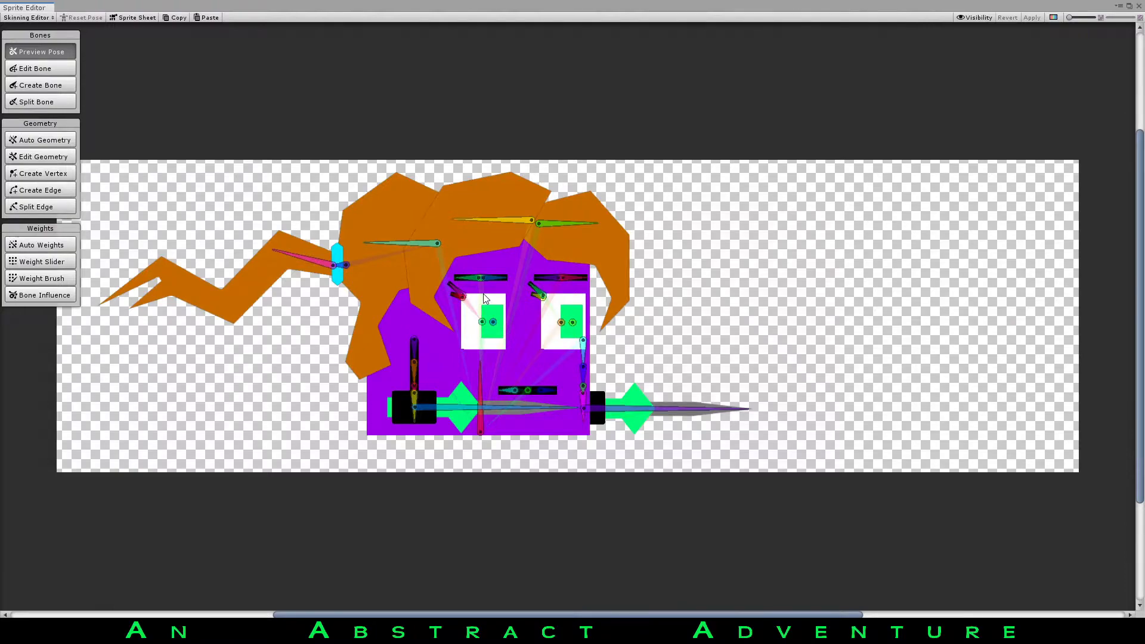
{"action": "left_click_drag", "start_coordinate": [347, 257], "coordinate": [372, 216]}
{"action": "left_click", "coordinate": [1142, 4]}
{"action": "left_click", "coordinate": [1140, 6]}
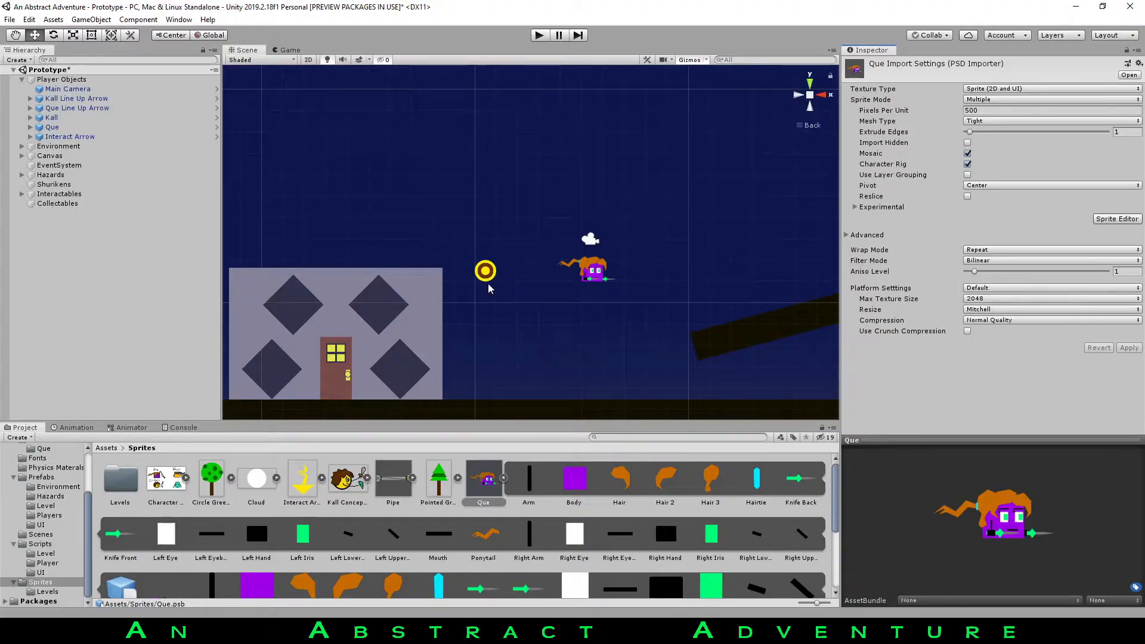
Collapse the Que asset's sprite list and expand the scene's Que object through Sprites down to its individual body parts.
{"action": "left_click", "coordinate": [503, 478]}
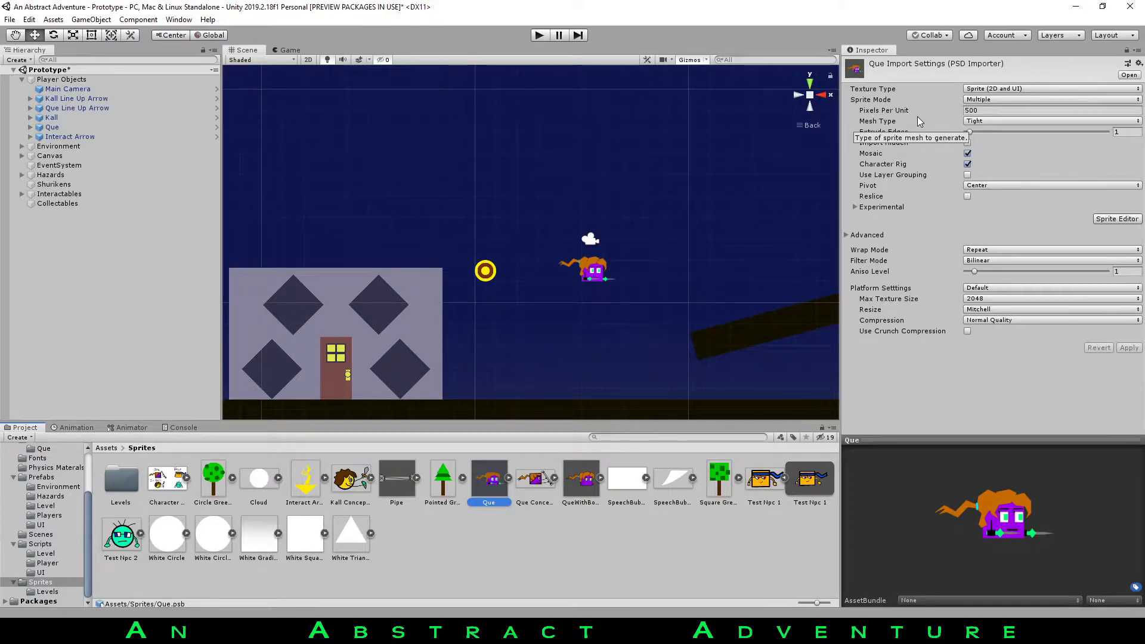
{"action": "left_click", "coordinate": [32, 127]}
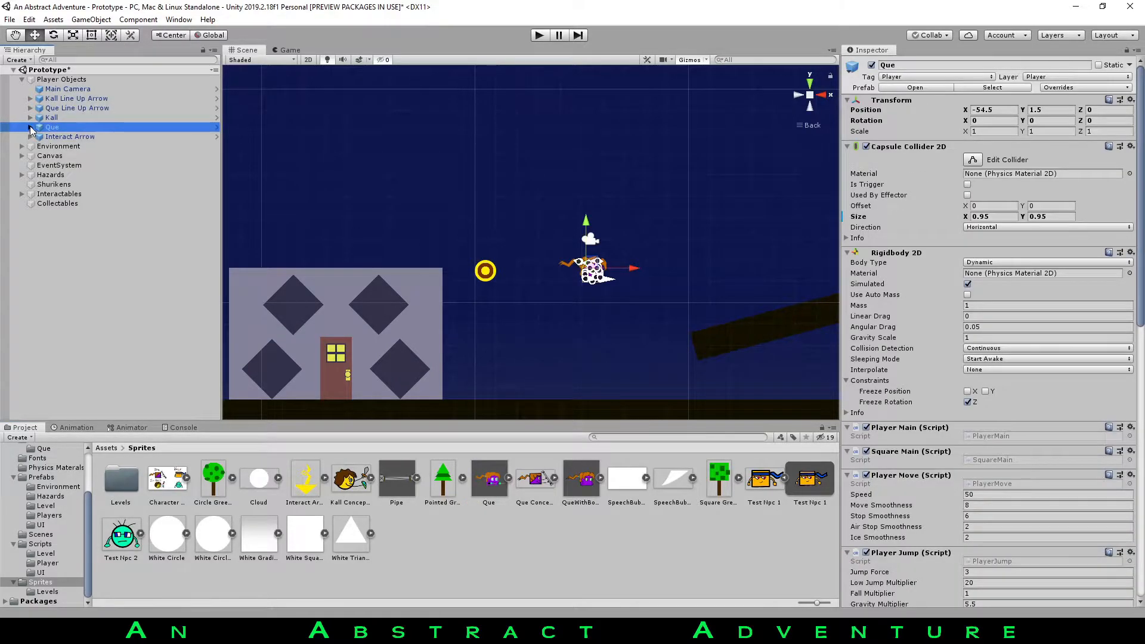
{"action": "left_click", "coordinate": [30, 127]}
{"action": "left_click", "coordinate": [71, 165]}
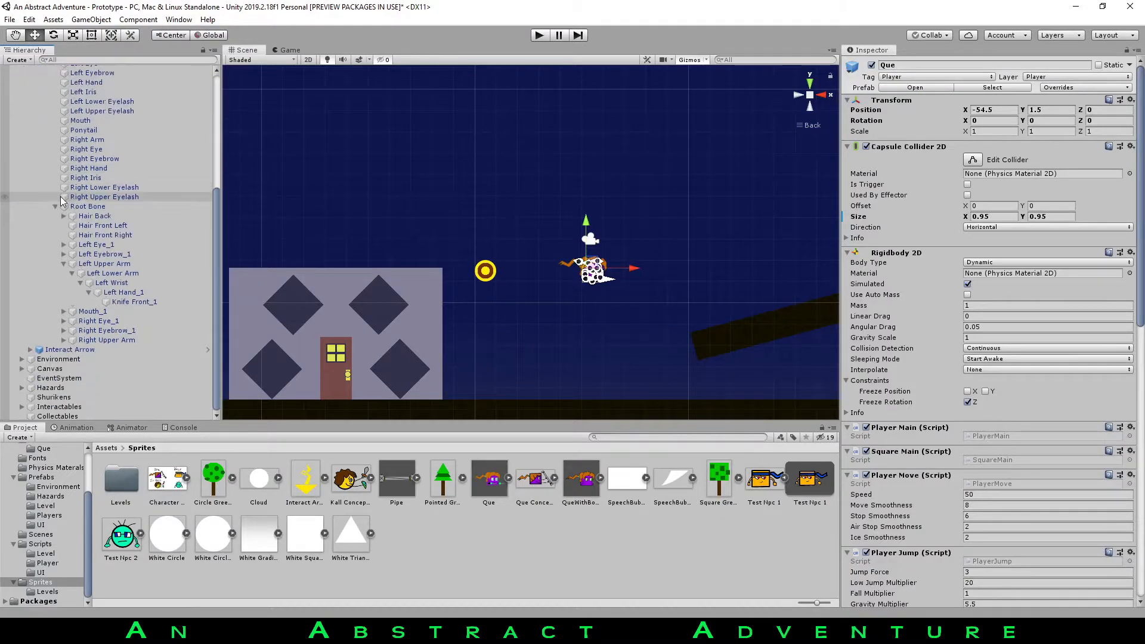
{"action": "left_click", "coordinate": [65, 156]}
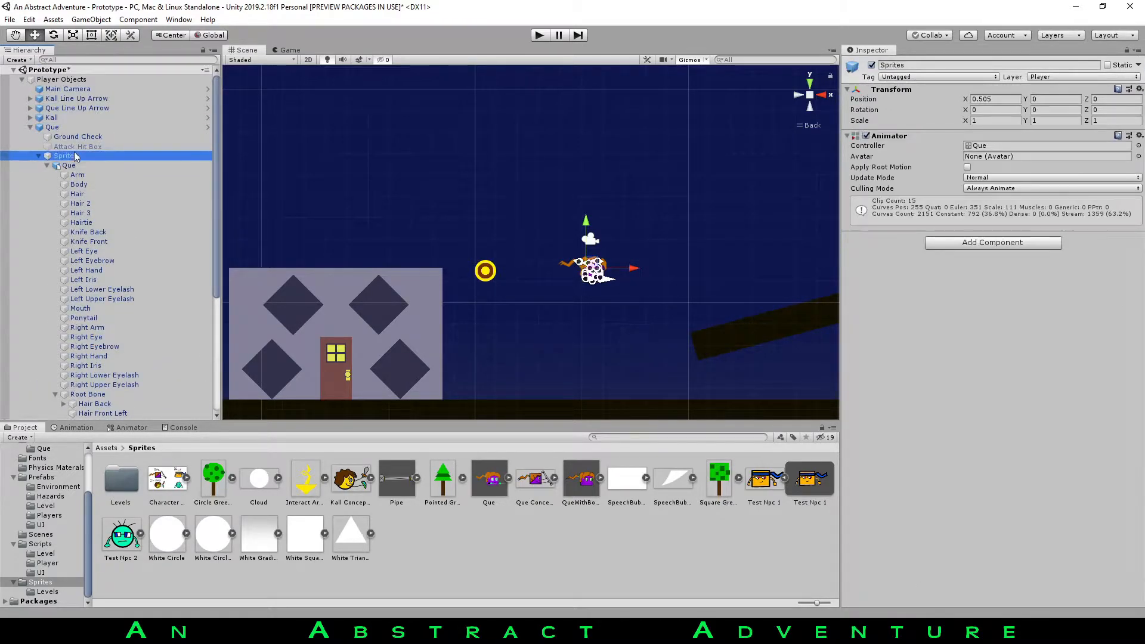
{"action": "left_click", "coordinate": [67, 166]}
{"action": "left_click", "coordinate": [71, 176]}
Select Que's Right Lower Eyelash part and examine the character's bone rig up close in the scene.
{"action": "scroll", "coordinate": [109, 240], "scroll_direction": "down", "scroll_amount": 1}
{"action": "scroll", "coordinate": [109, 240], "scroll_direction": "down", "scroll_amount": 2}
{"action": "left_click", "coordinate": [98, 173]}
{"action": "left_click", "coordinate": [99, 231]}
{"action": "left_click", "coordinate": [105, 268]}
{"action": "scroll", "coordinate": [624, 254], "scroll_direction": "up", "scroll_amount": 15}
{"action": "middle_click_drag", "start_coordinate": [625, 254], "coordinate": [646, 187]}
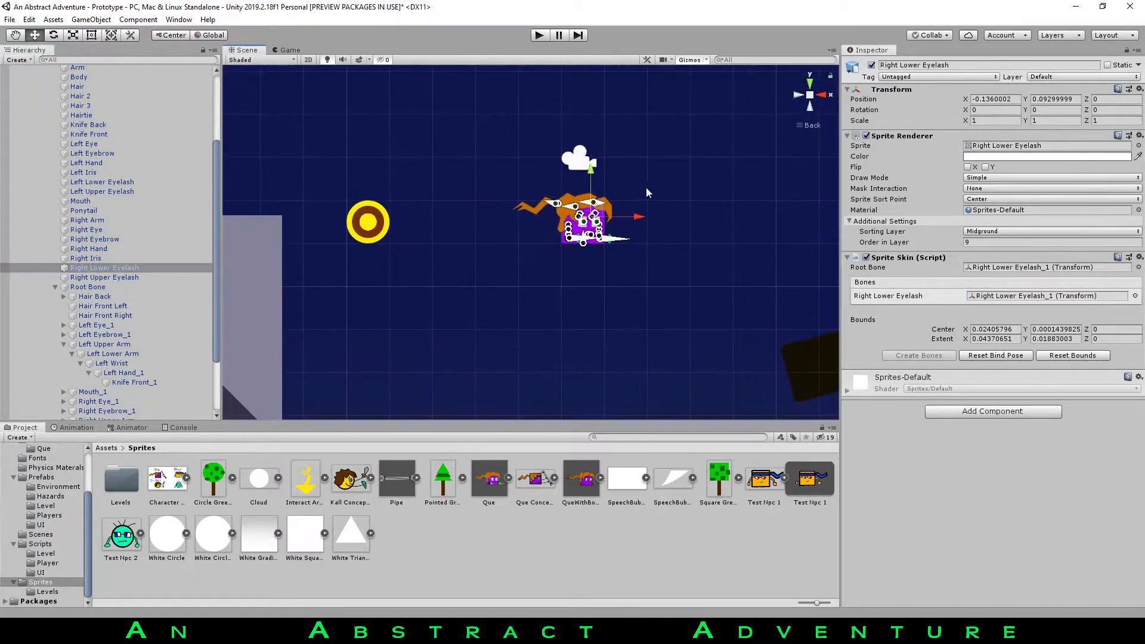
{"action": "scroll", "coordinate": [587, 222], "scroll_direction": "up", "scroll_amount": 10}
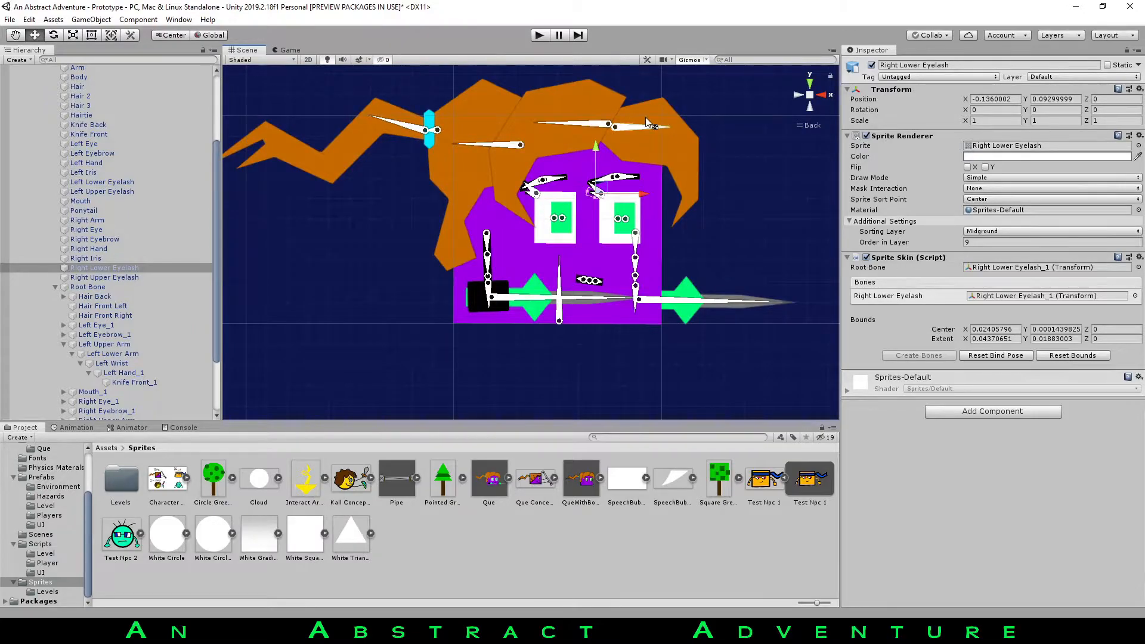
{"action": "middle_click_drag", "start_coordinate": [642, 115], "coordinate": [632, 166]}
{"action": "mouse_move", "coordinate": [629, 181]}
{"action": "left_mouse_down"}
{"action": "mouse_move", "coordinate": [631, 189]}
{"action": "mouse_move", "coordinate": [622, 158]}
{"action": "mouse_move", "coordinate": [629, 189]}
{"action": "left_mouse_up"}
{"action": "key", "text": "ctrl+z"}
Show Que's animation clips and play the Idle clip on the rigged character.
{"action": "left_click", "coordinate": [92, 428]}
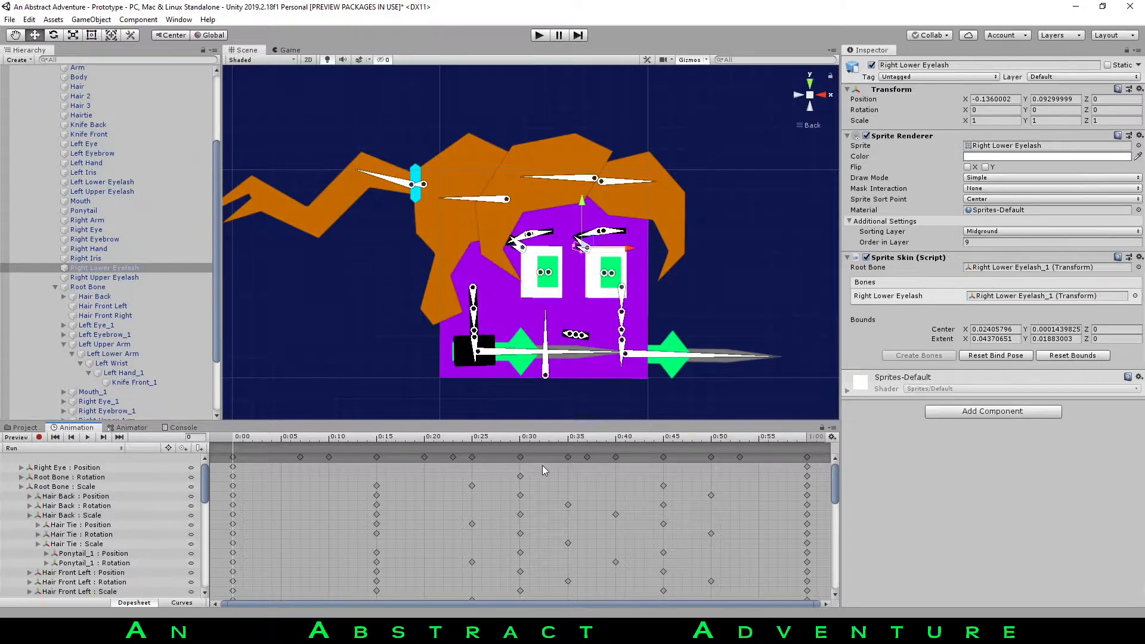
{"action": "left_click", "coordinate": [113, 448]}
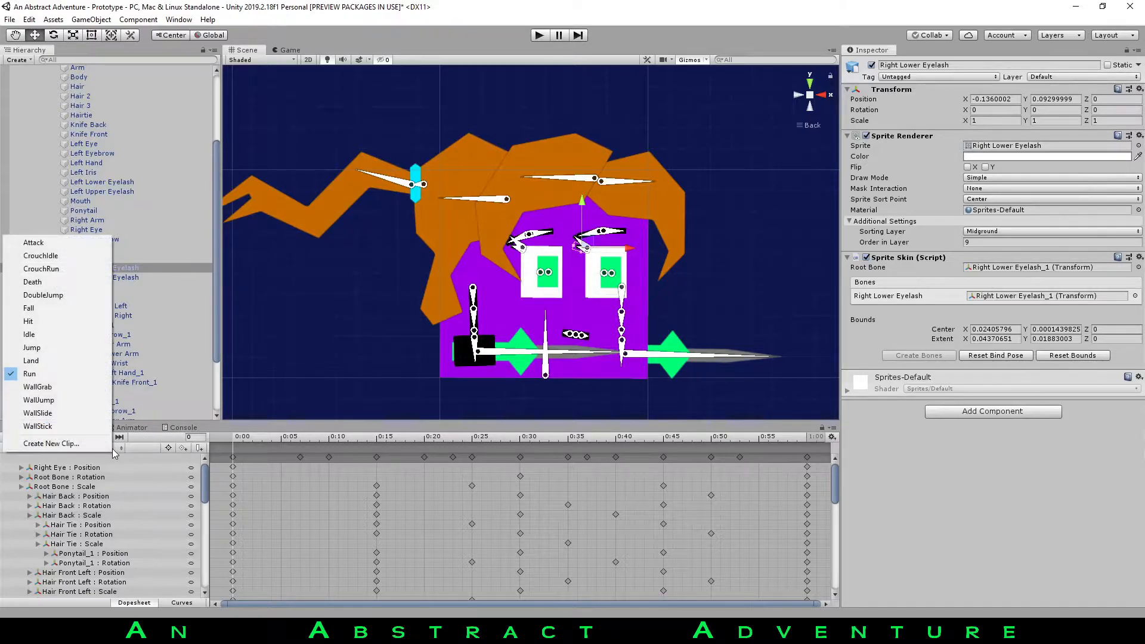
{"action": "left_click", "coordinate": [248, 467]}
{"action": "left_click", "coordinate": [114, 449]}
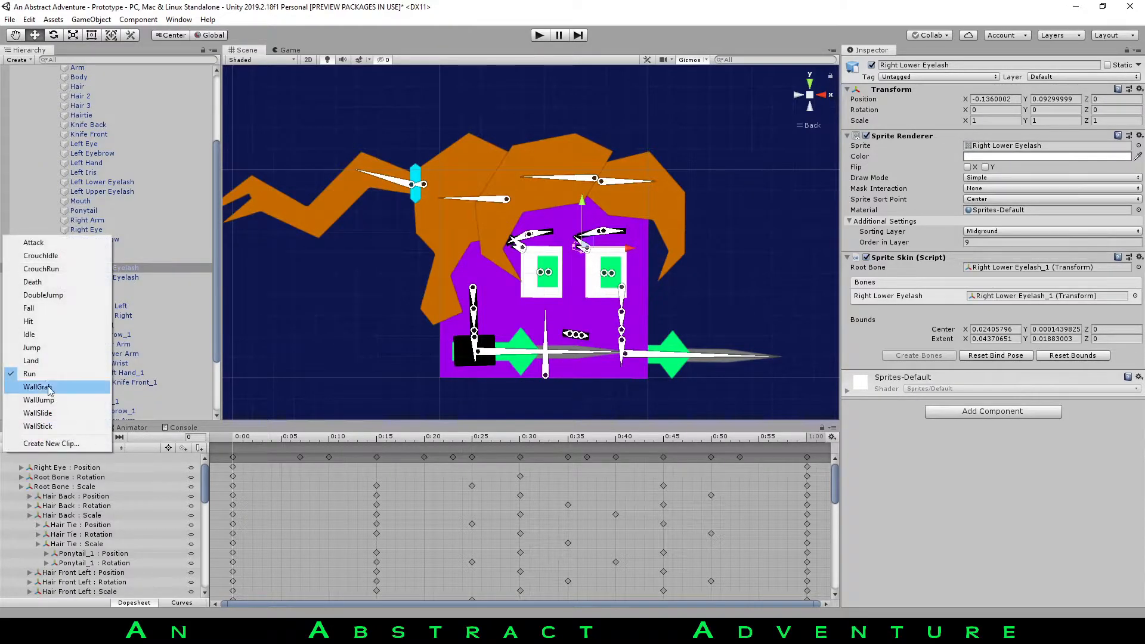
{"action": "left_click", "coordinate": [30, 334]}
{"action": "left_click", "coordinate": [86, 438]}
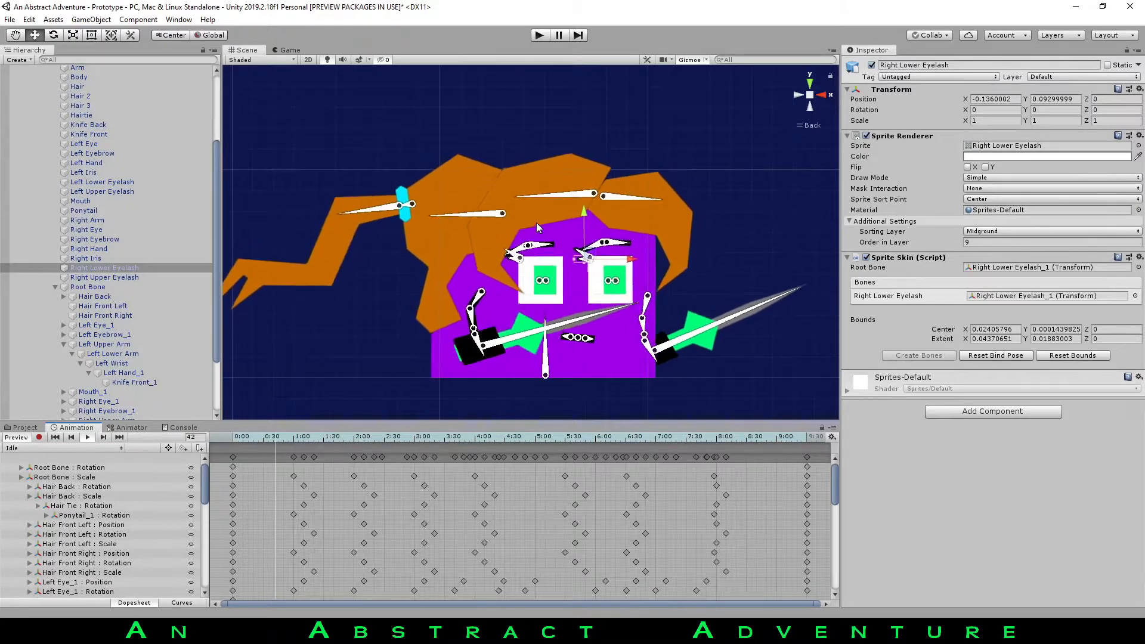
{"action": "scroll", "coordinate": [555, 235], "scroll_direction": "down", "scroll_amount": 3}
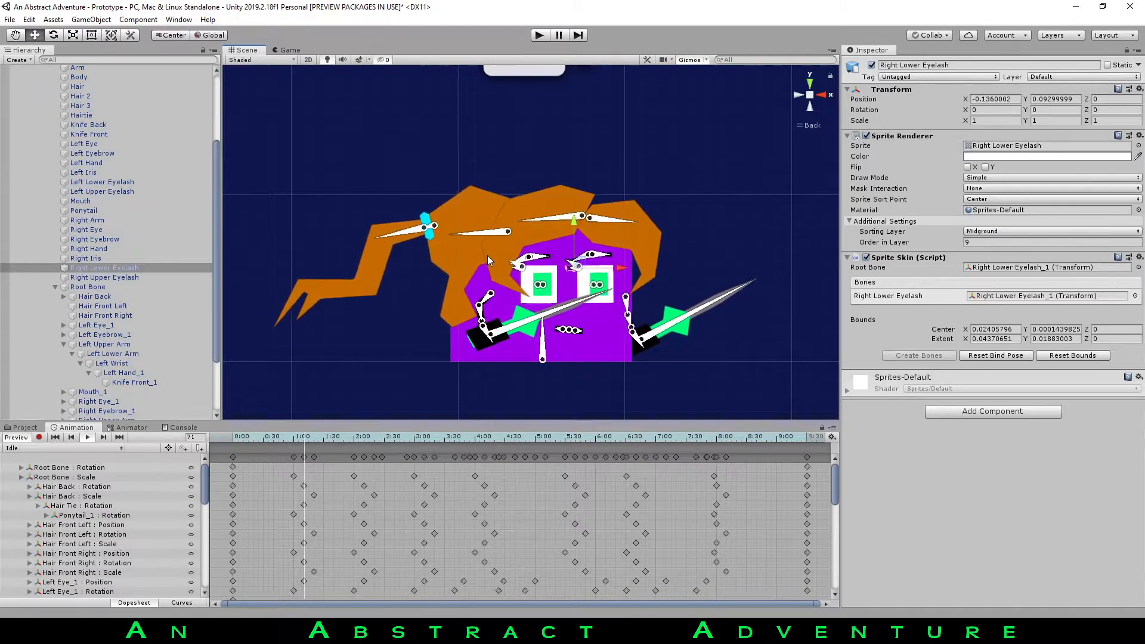
{"action": "middle_click_drag", "start_coordinate": [528, 232], "coordinate": [495, 218]}
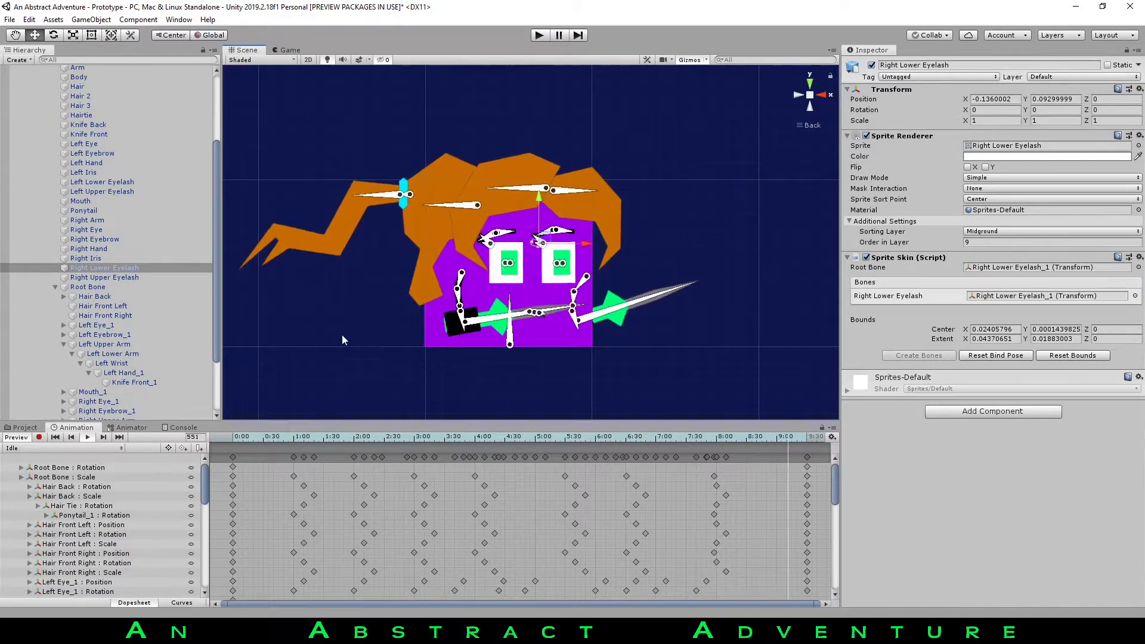
Switch Que's animation preview to the Run clip and play it.
{"action": "left_click", "coordinate": [62, 448]}
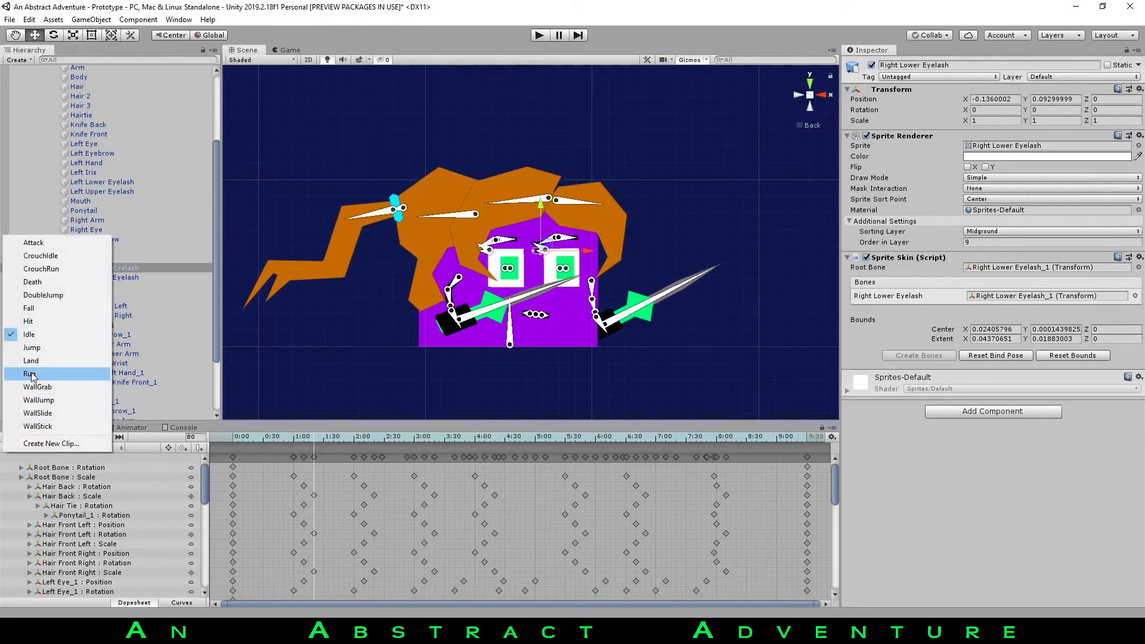
{"action": "left_click", "coordinate": [36, 368]}
{"action": "left_click", "coordinate": [87, 437]}
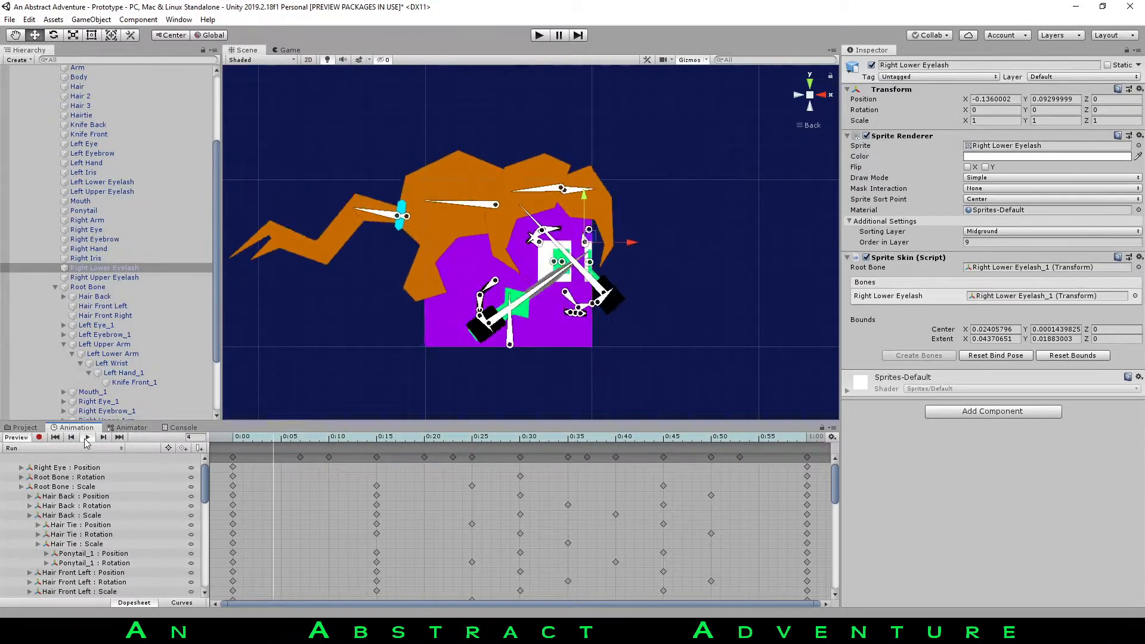
{"action": "scroll", "coordinate": [415, 292], "scroll_direction": "down", "scroll_amount": 2}
{"action": "middle_click_drag", "start_coordinate": [417, 310], "coordinate": [458, 297]}
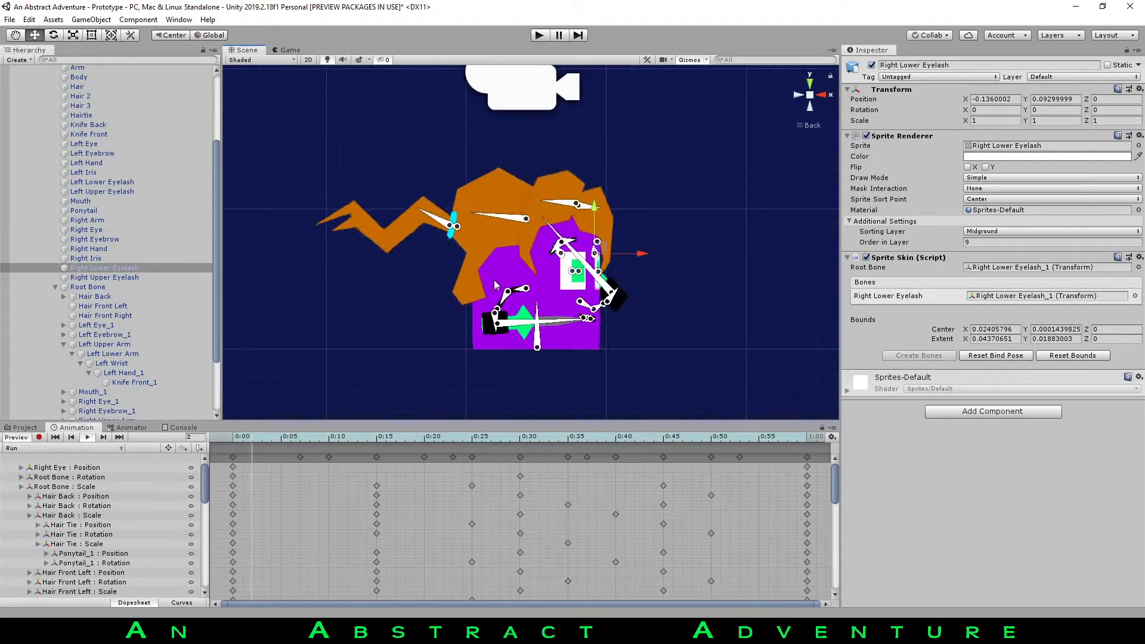
{"action": "scroll", "coordinate": [513, 235], "scroll_direction": "up", "scroll_amount": 6}
{"action": "scroll", "coordinate": [513, 235], "scroll_direction": "down", "scroll_amount": 5}
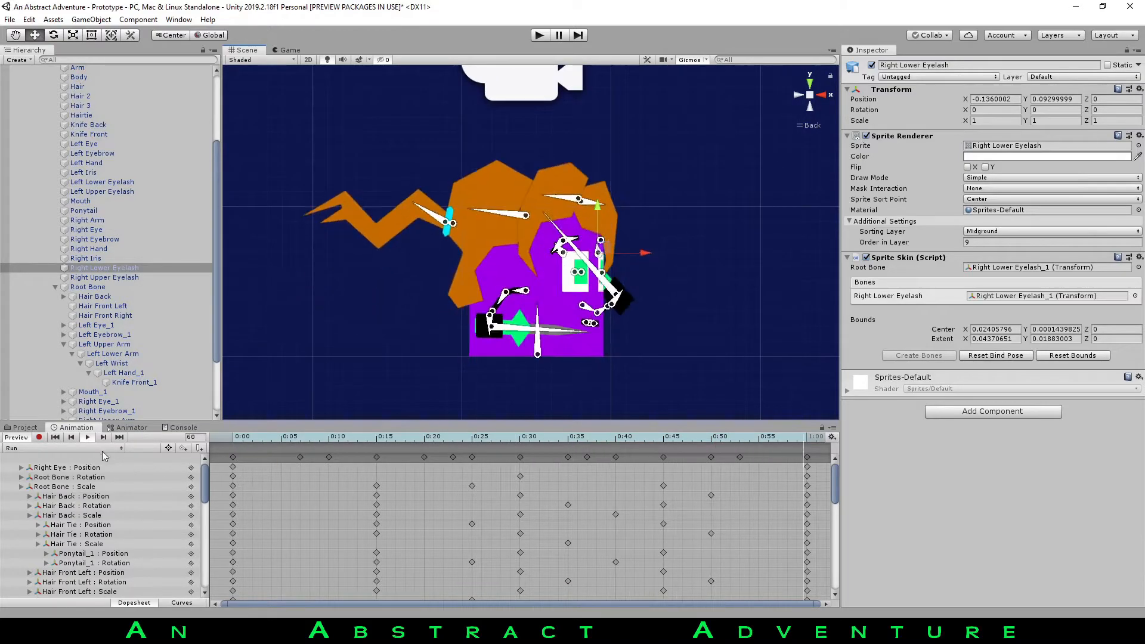
Preview Que's Attack clip and move the playhead to its final frame at 0:25.
{"action": "left_click", "coordinate": [93, 448]}
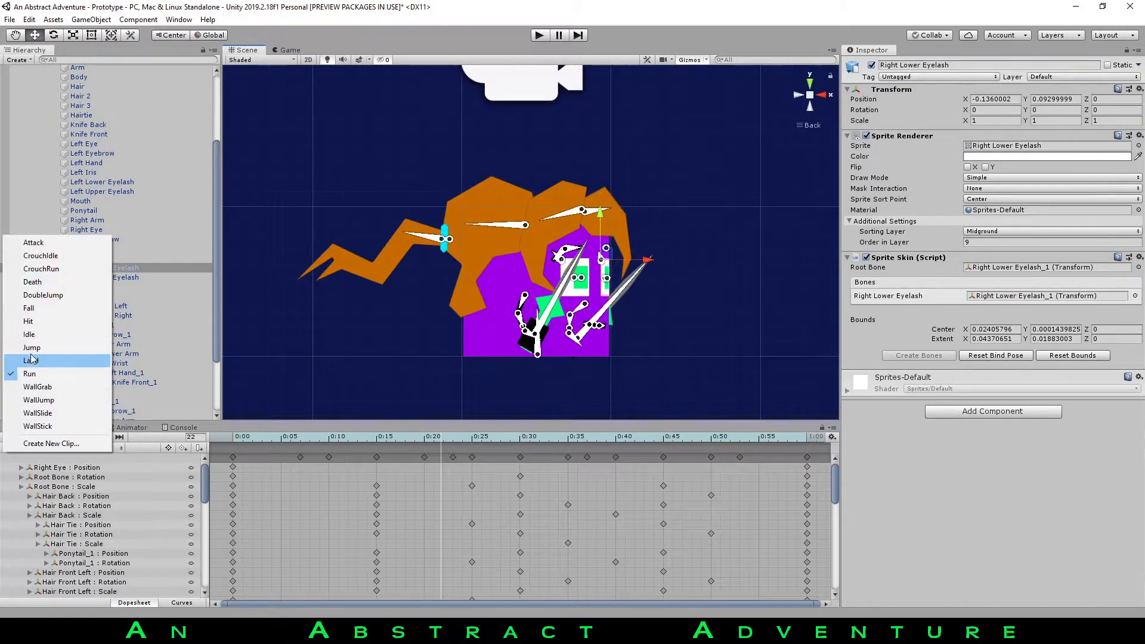
{"action": "left_click", "coordinate": [34, 243]}
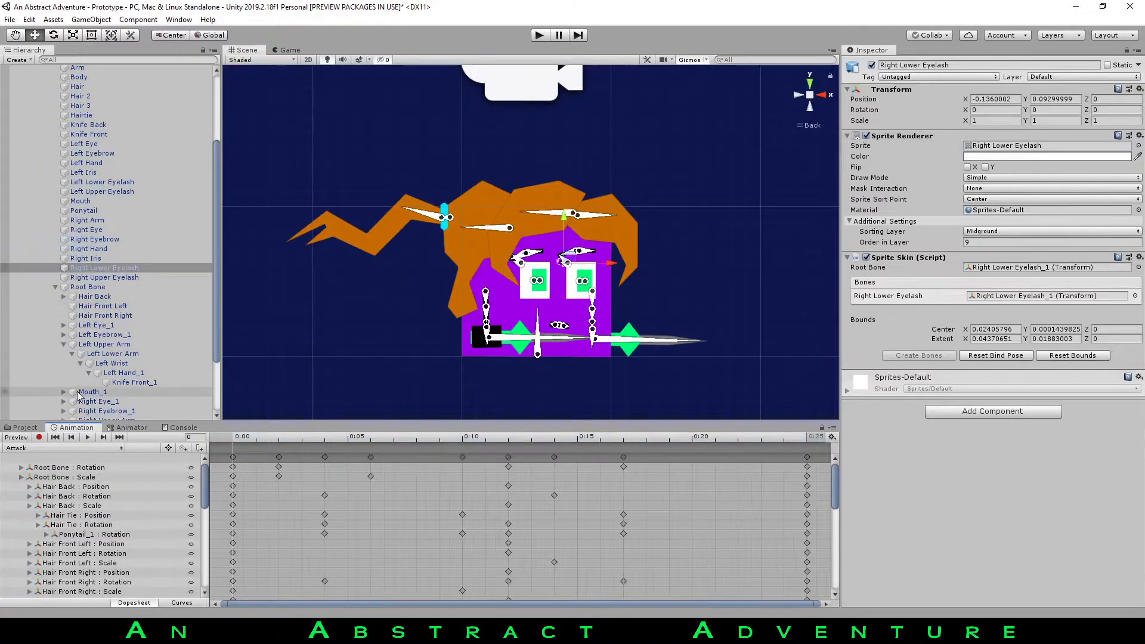
{"action": "scroll", "coordinate": [528, 229], "scroll_direction": "down", "scroll_amount": 3}
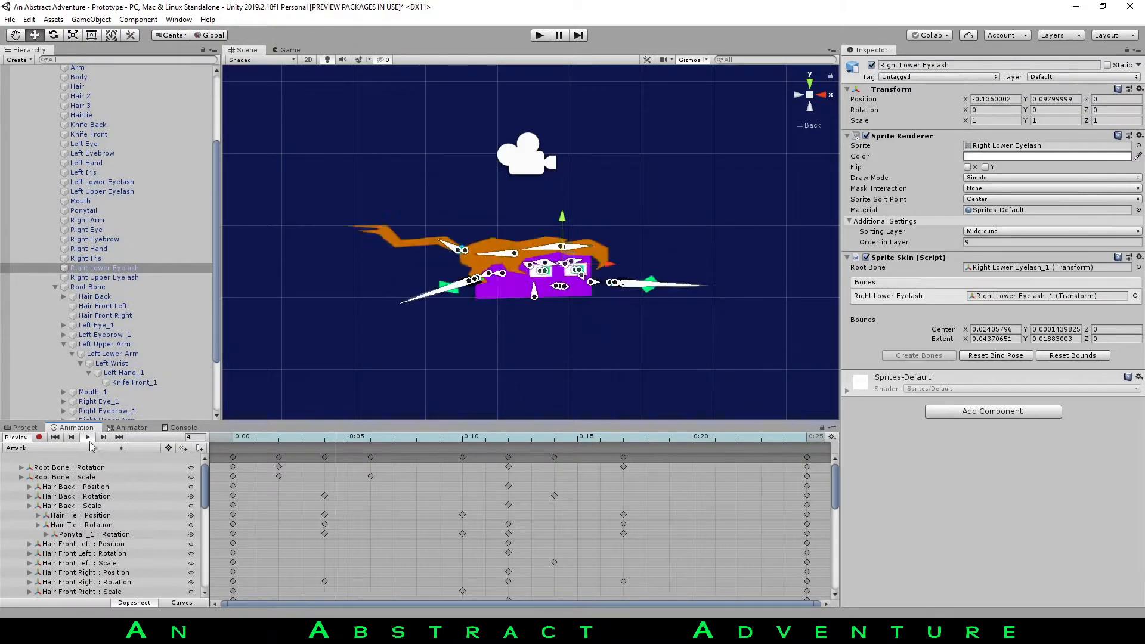
{"action": "left_click", "coordinate": [811, 438]}
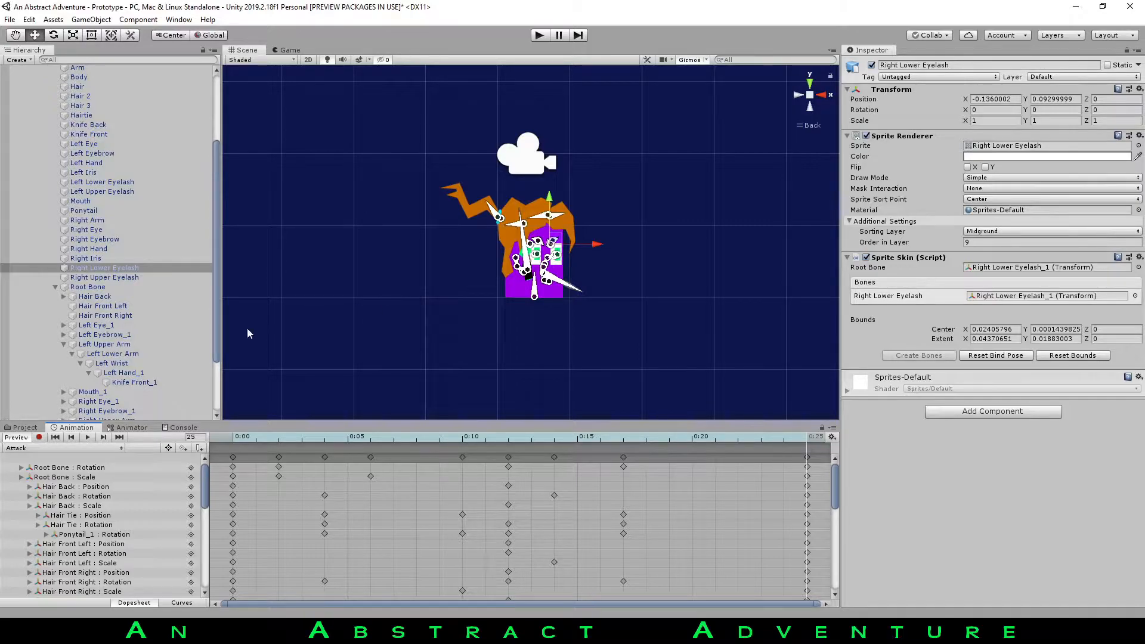
Play Que's CrouchIdle clip, followed by the CrouchRun clip.
{"action": "left_click", "coordinate": [62, 448]}
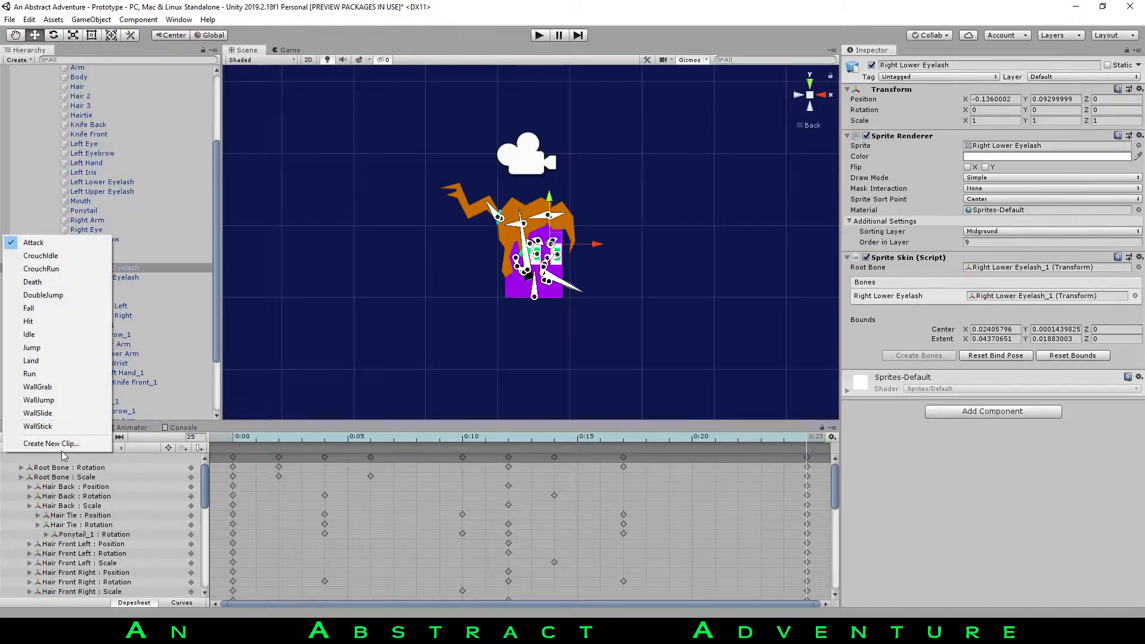
{"action": "left_click", "coordinate": [41, 255]}
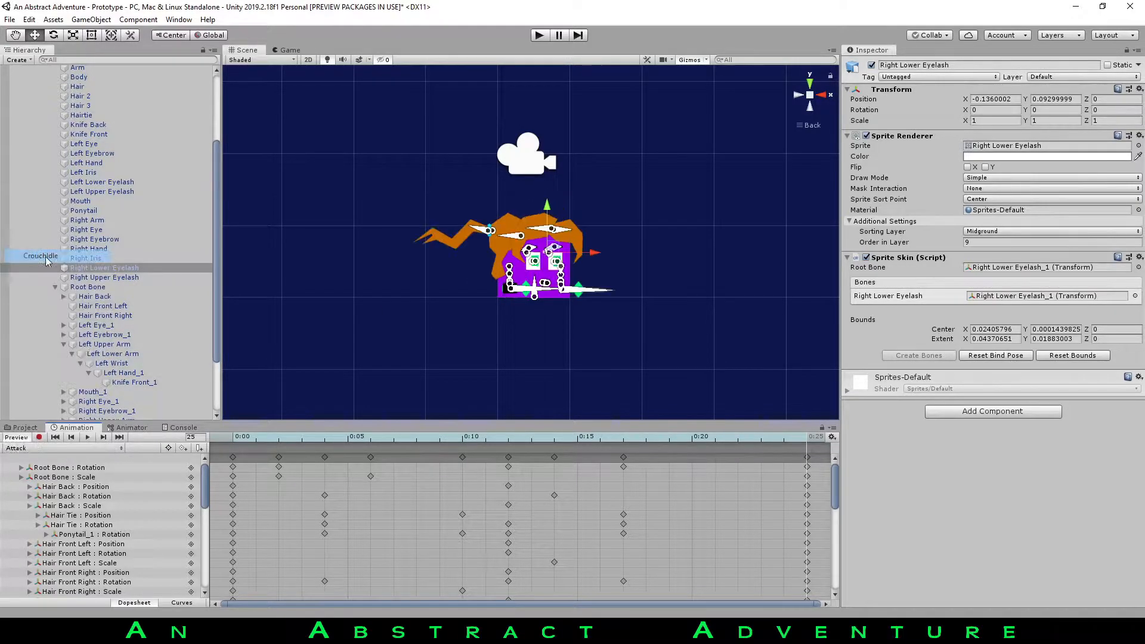
{"action": "left_click", "coordinate": [87, 437]}
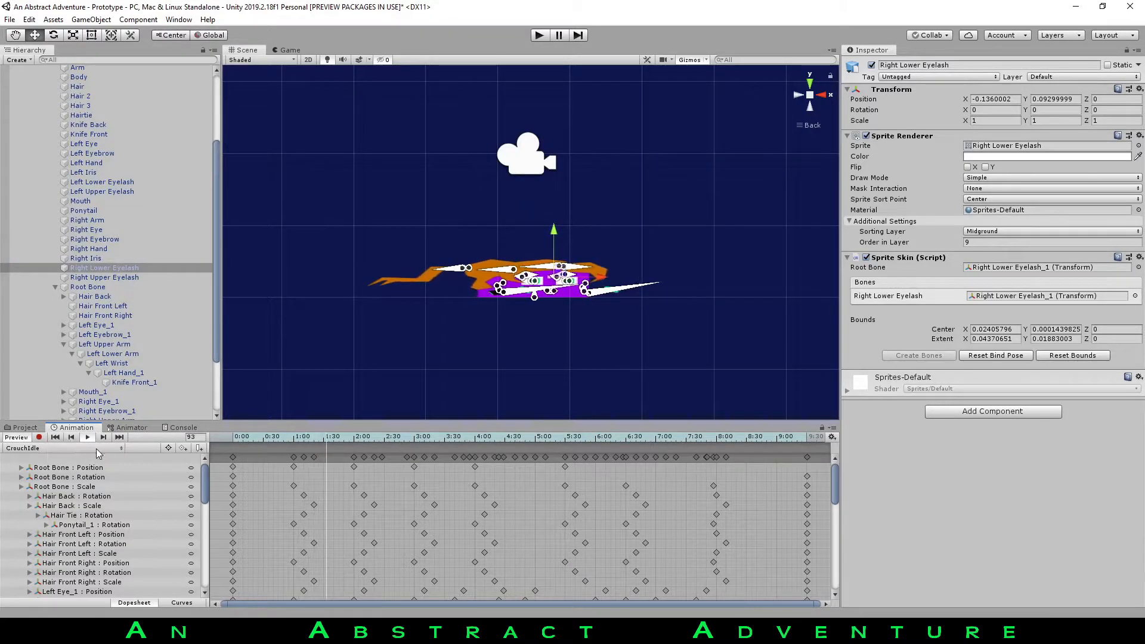
{"action": "left_click", "coordinate": [98, 448]}
{"action": "left_click", "coordinate": [36, 266]}
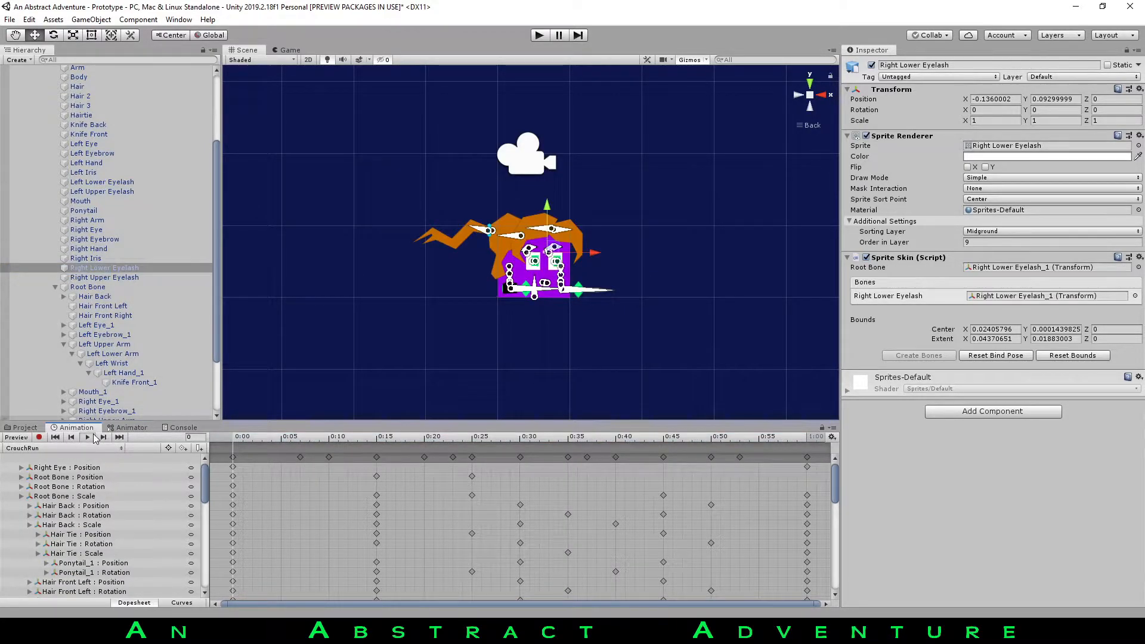
{"action": "left_click", "coordinate": [88, 437]}
Switch Que's animation preview to the Death clip and play it with the surrounding scene in view.
{"action": "left_click", "coordinate": [89, 448]}
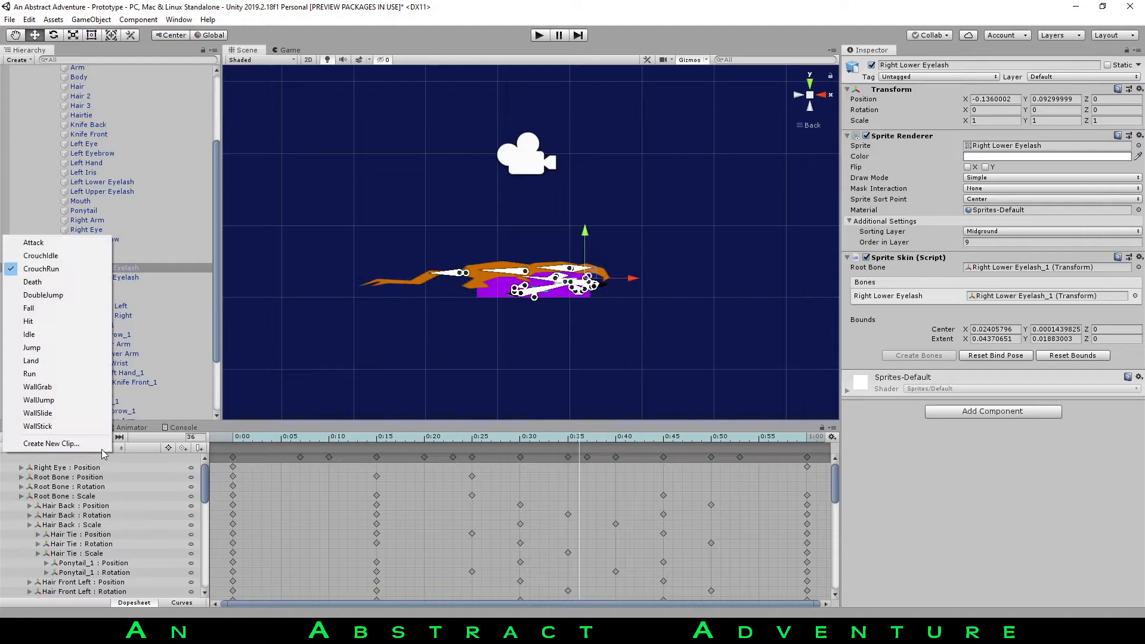
{"action": "left_click", "coordinate": [32, 282]}
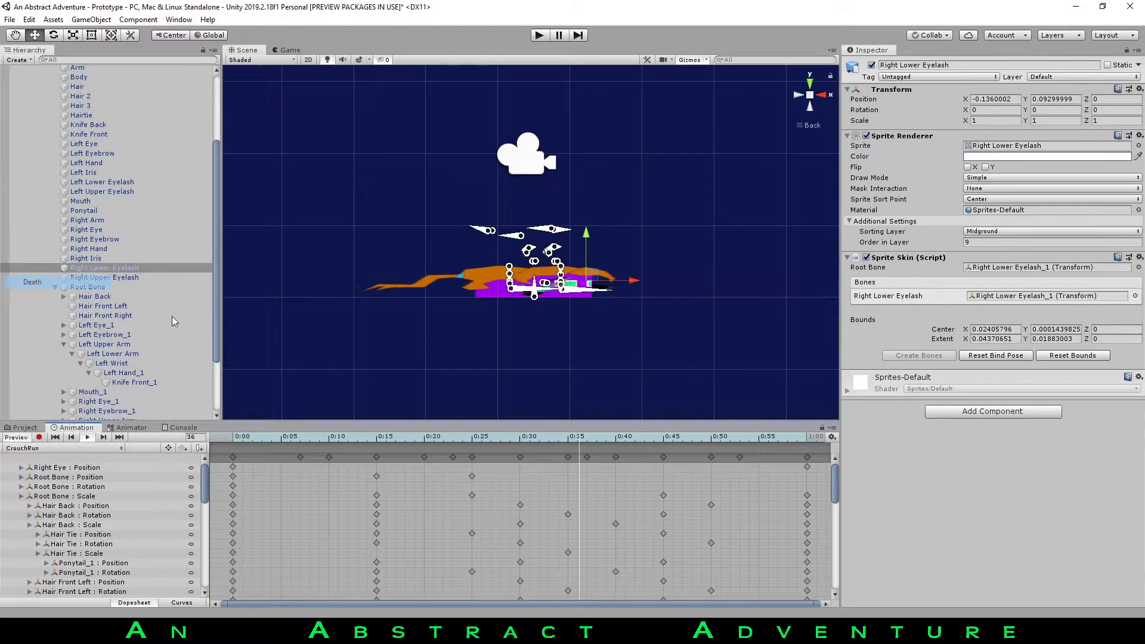
{"action": "left_click", "coordinate": [89, 437]}
{"action": "scroll", "coordinate": [288, 288], "scroll_direction": "down", "scroll_amount": 4}
{"action": "middle_click_drag", "start_coordinate": [430, 301], "coordinate": [432, 305]}
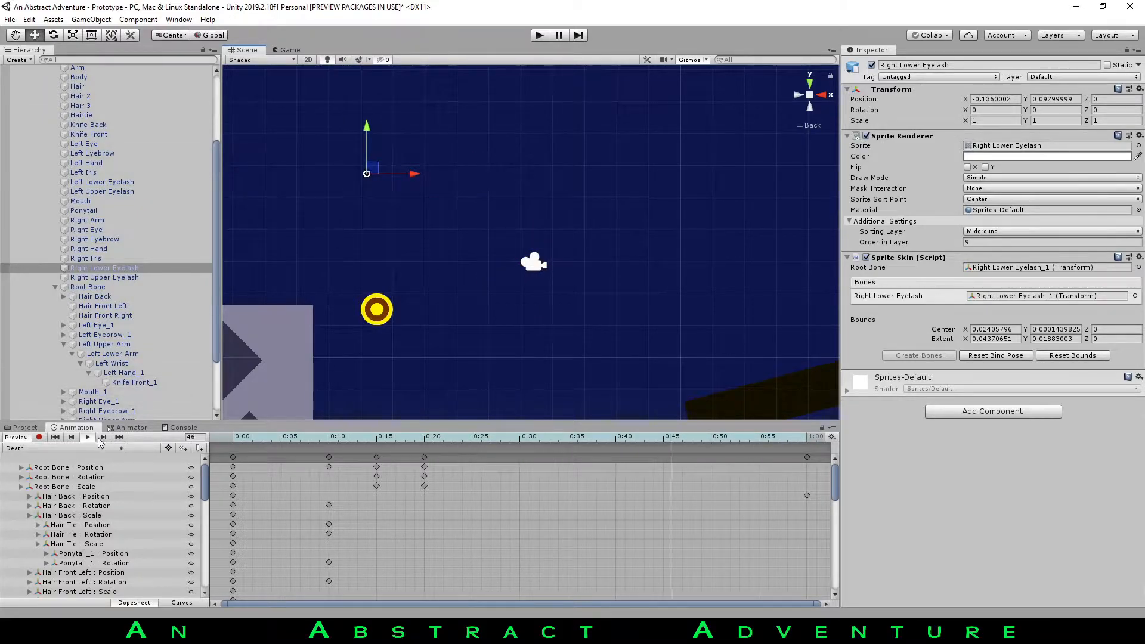
Preview Que's DoubleJump clip up close and stop its playback.
{"action": "left_click", "coordinate": [60, 448]}
{"action": "left_click", "coordinate": [43, 294]}
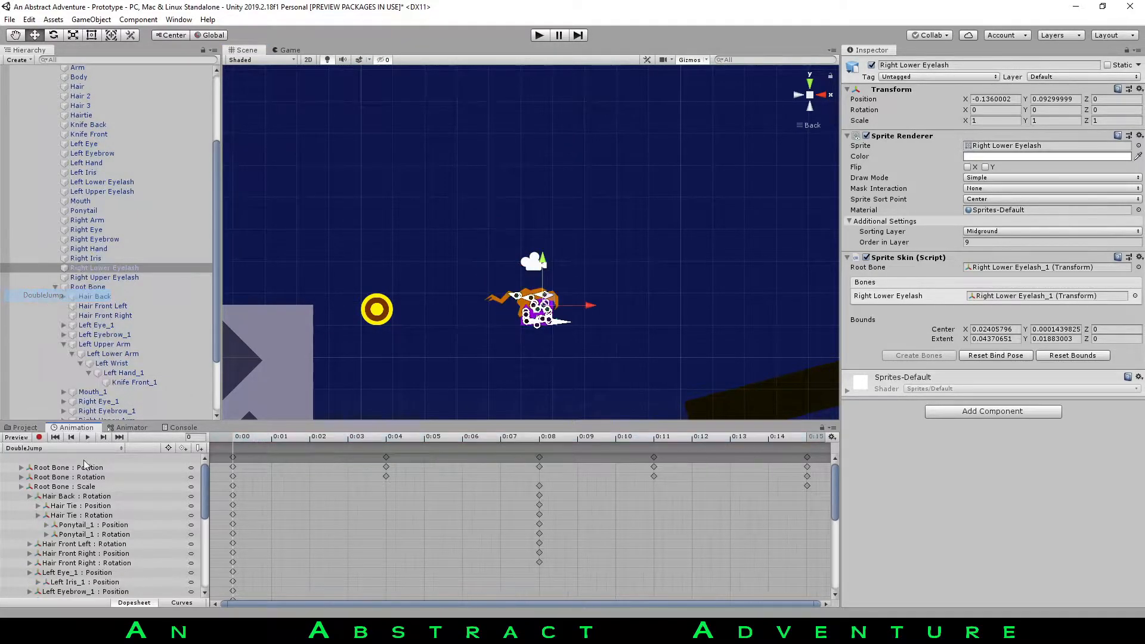
{"action": "scroll", "coordinate": [490, 341], "scroll_direction": "up", "scroll_amount": 4}
{"action": "scroll", "coordinate": [490, 341], "scroll_direction": "up", "scroll_amount": 3}
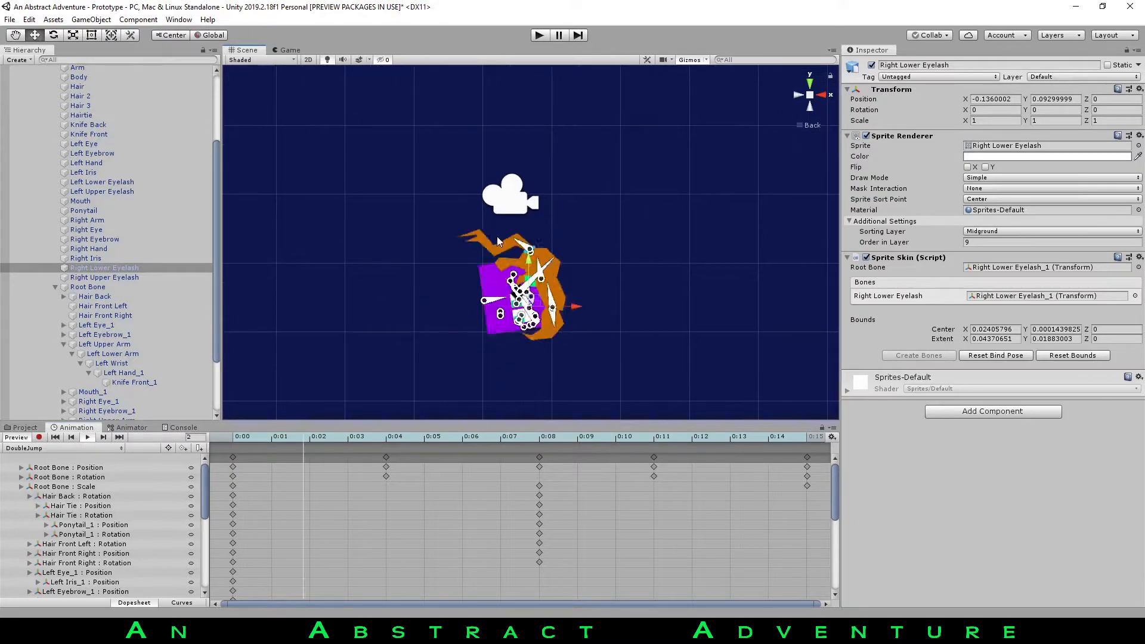
{"action": "left_click", "coordinate": [91, 439]}
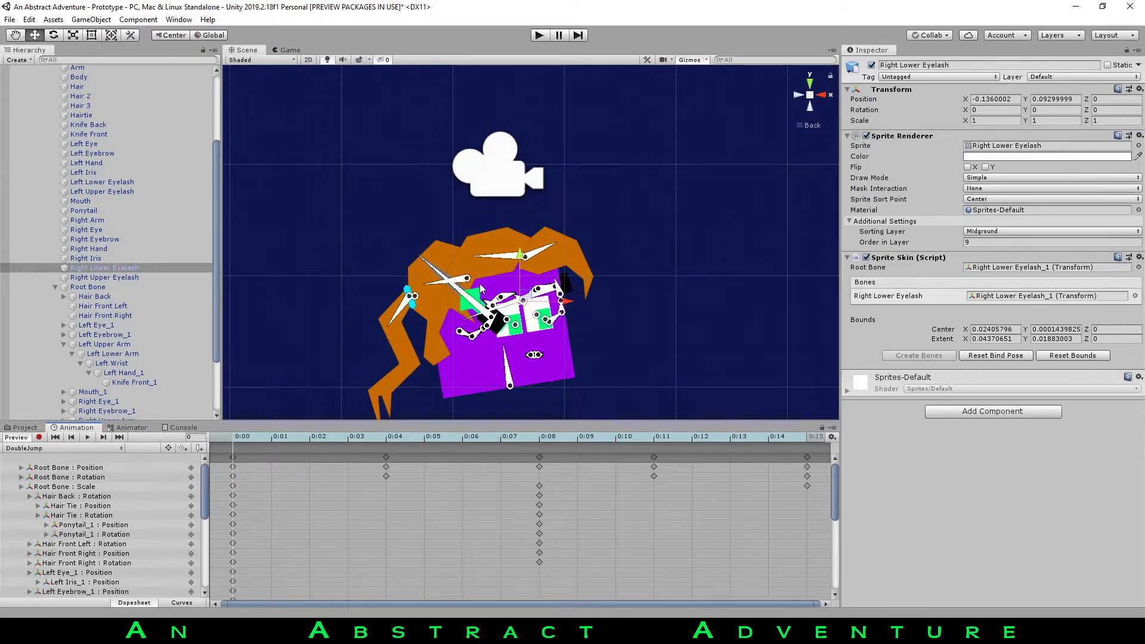
Deactivate Que's Root Bone object to hide the bone overlay on the character.
{"action": "scroll", "coordinate": [150, 209], "scroll_direction": "up", "scroll_amount": 5}
{"action": "left_click", "coordinate": [89, 157]}
{"action": "scroll", "coordinate": [351, 230], "scroll_direction": "up", "scroll_amount": 5}
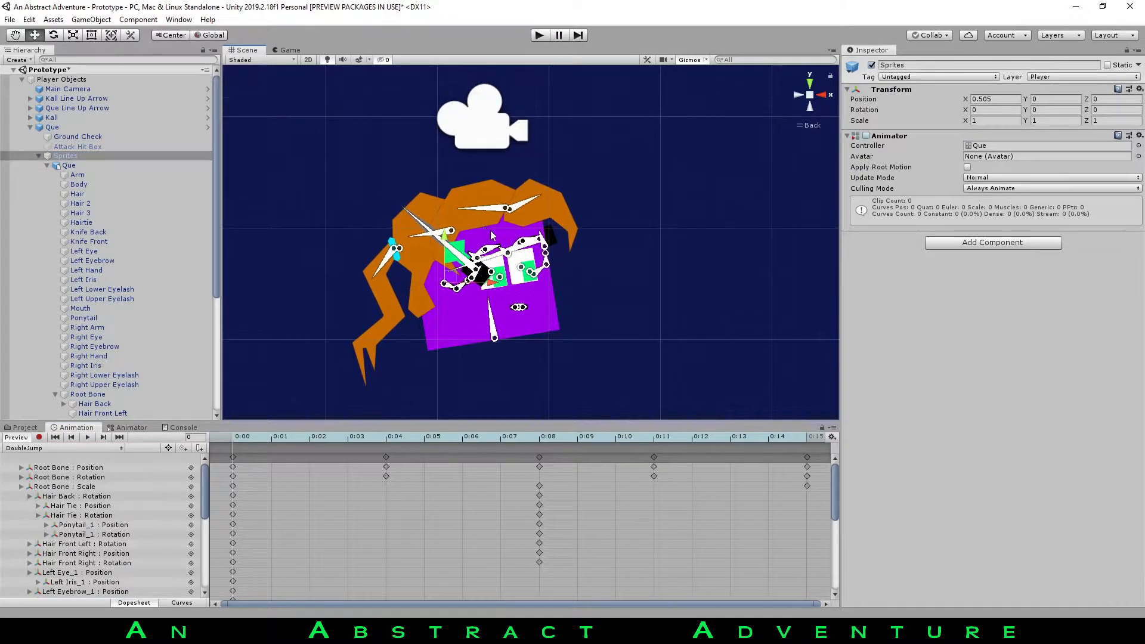
{"action": "left_click", "coordinate": [88, 438]}
{"action": "left_click", "coordinate": [87, 438]}
{"action": "scroll", "coordinate": [96, 306], "scroll_direction": "down", "scroll_amount": 4}
{"action": "left_click", "coordinate": [87, 287]}
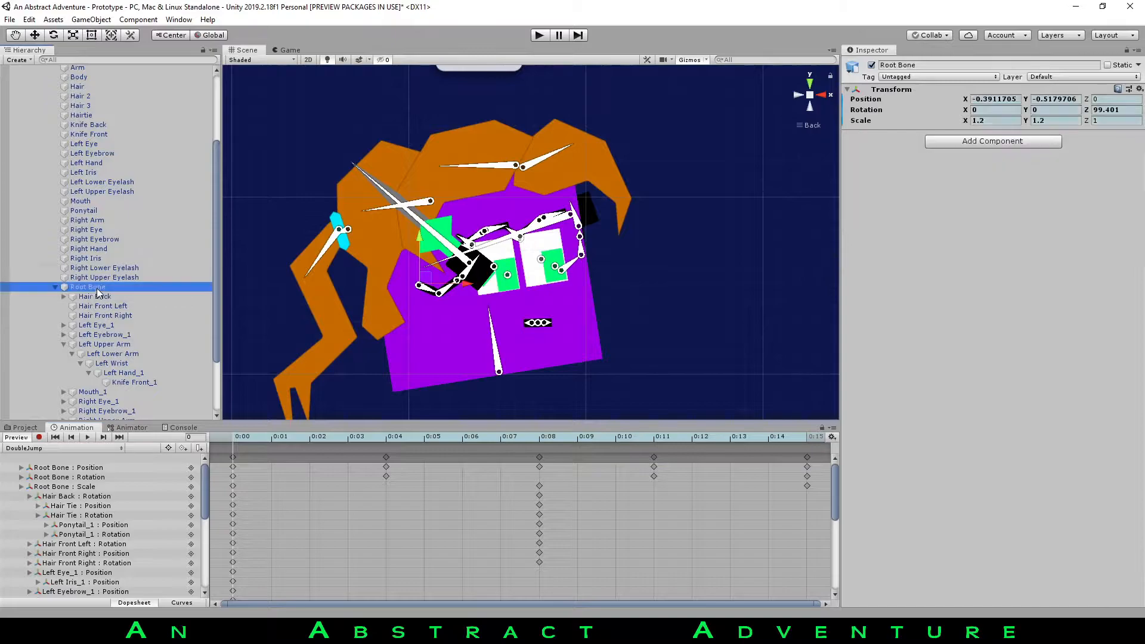
{"action": "left_click", "coordinate": [871, 65]}
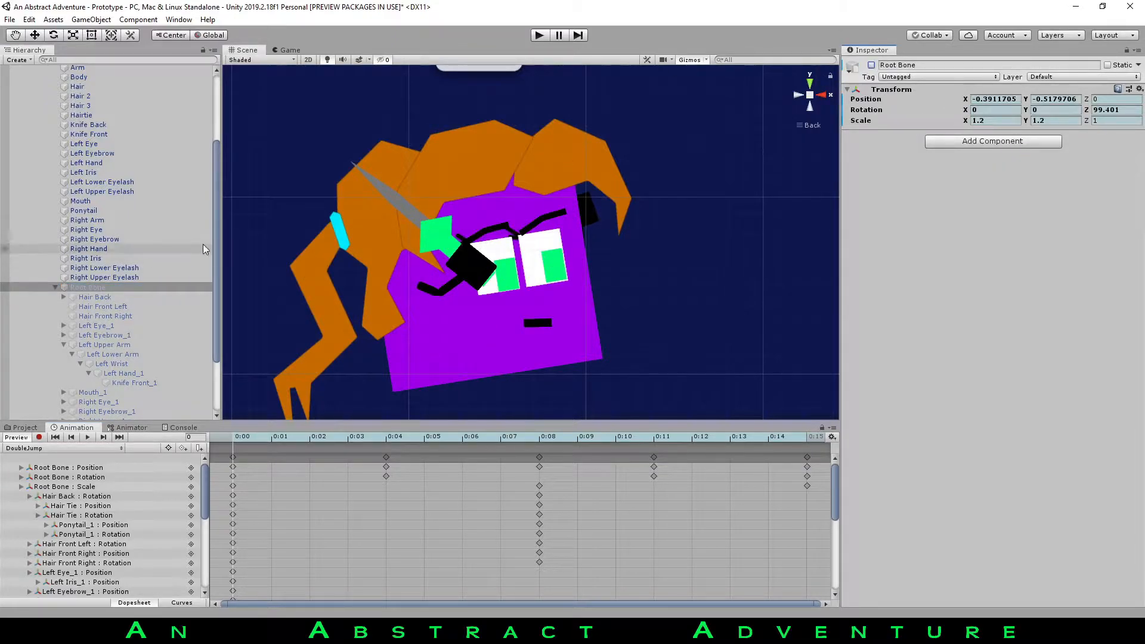
Replay the DoubleJump clip without the bone overlay and play the Fall clip.
{"action": "left_click", "coordinate": [87, 437]}
{"action": "left_click", "coordinate": [100, 449]}
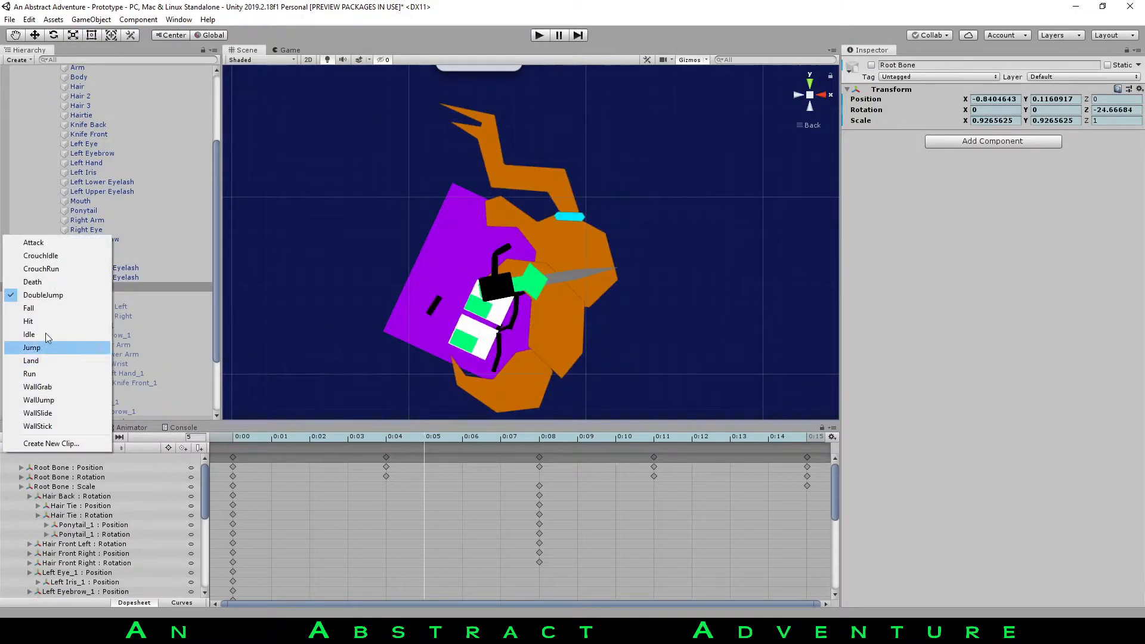
{"action": "left_click", "coordinate": [48, 308]}
{"action": "left_click", "coordinate": [92, 439]}
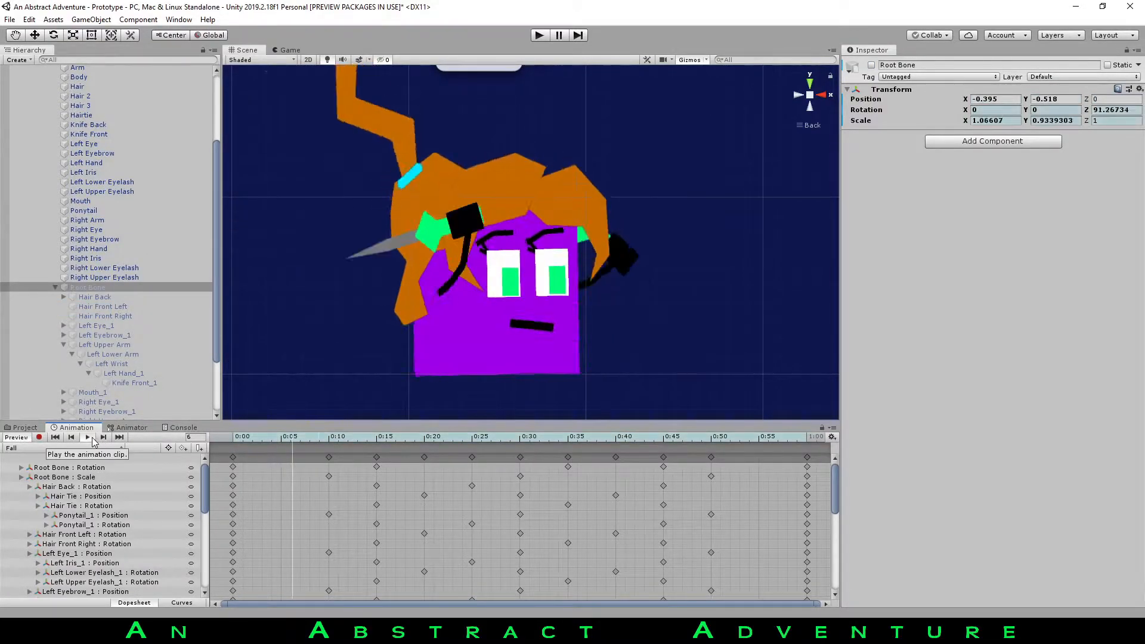
Stop the Fall clip and play Que's Hit clip in the animation preview.
{"action": "left_click", "coordinate": [88, 437]}
{"action": "left_click", "coordinate": [62, 448]}
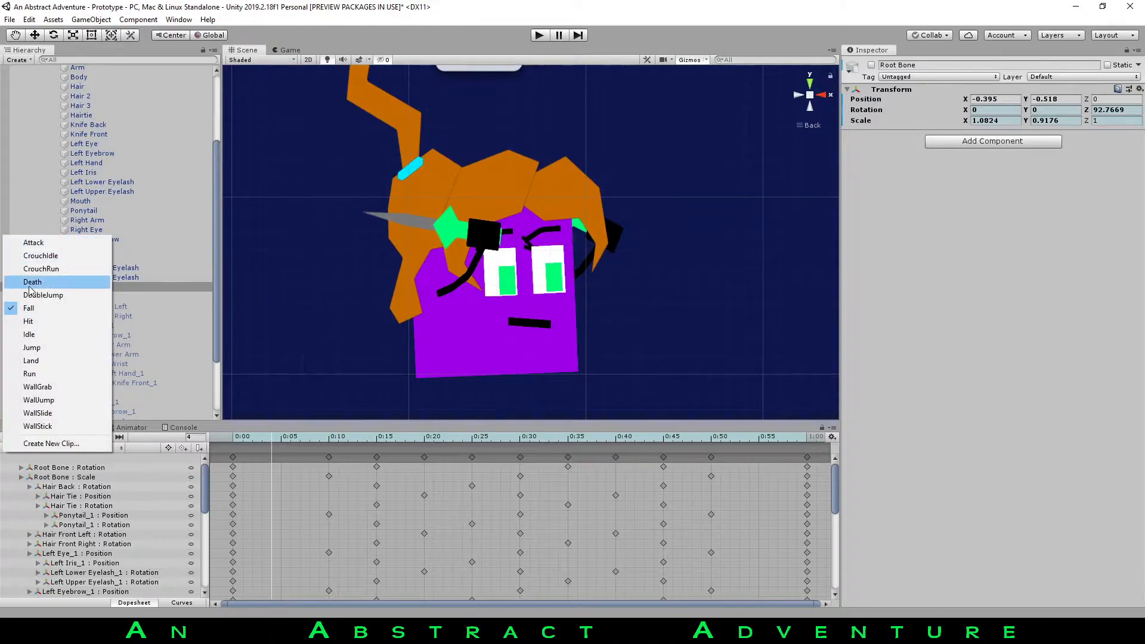
{"action": "left_click", "coordinate": [29, 321]}
{"action": "left_click", "coordinate": [88, 437]}
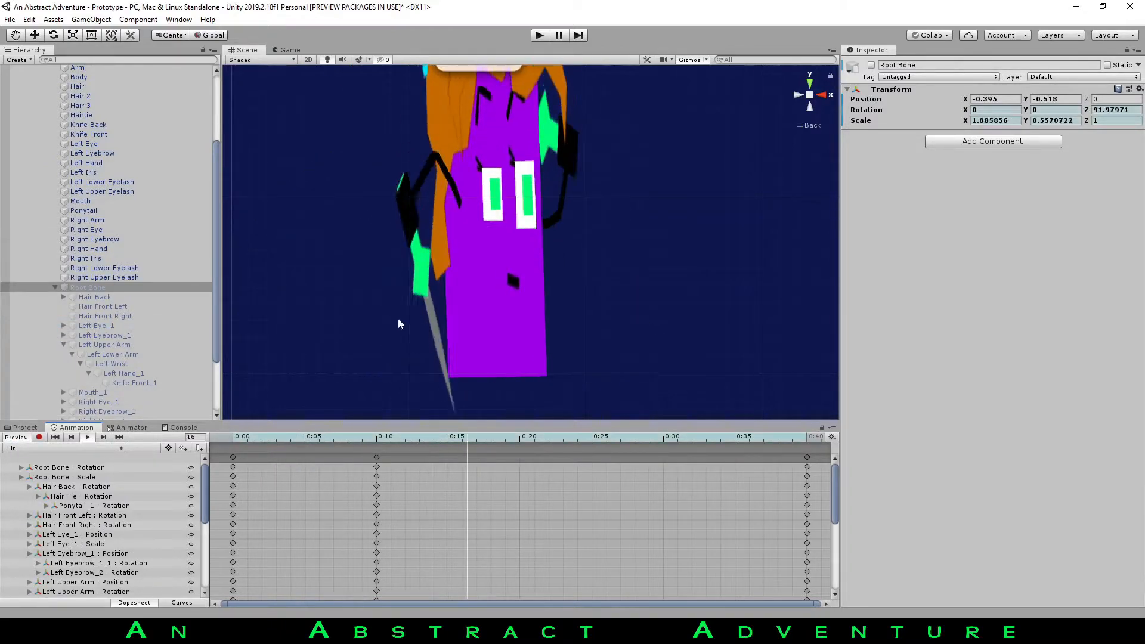
Bring up Que's Idle clip briefly and play the Land clip.
{"action": "left_click", "coordinate": [89, 449]}
{"action": "left_click", "coordinate": [59, 335]}
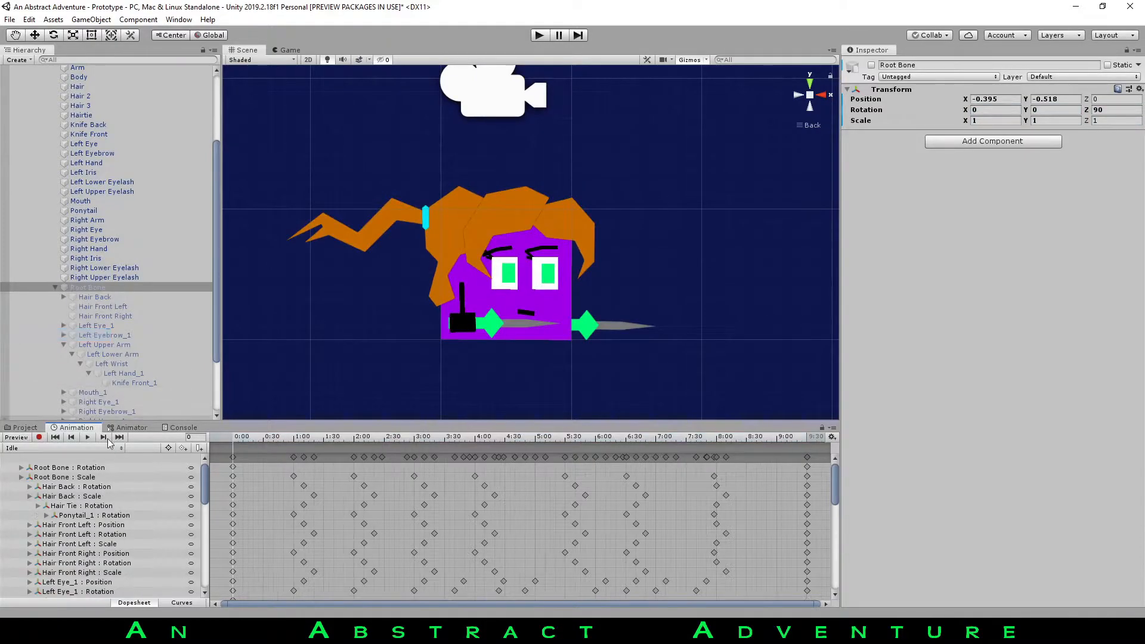
{"action": "left_click", "coordinate": [94, 449]}
{"action": "left_click", "coordinate": [45, 360]}
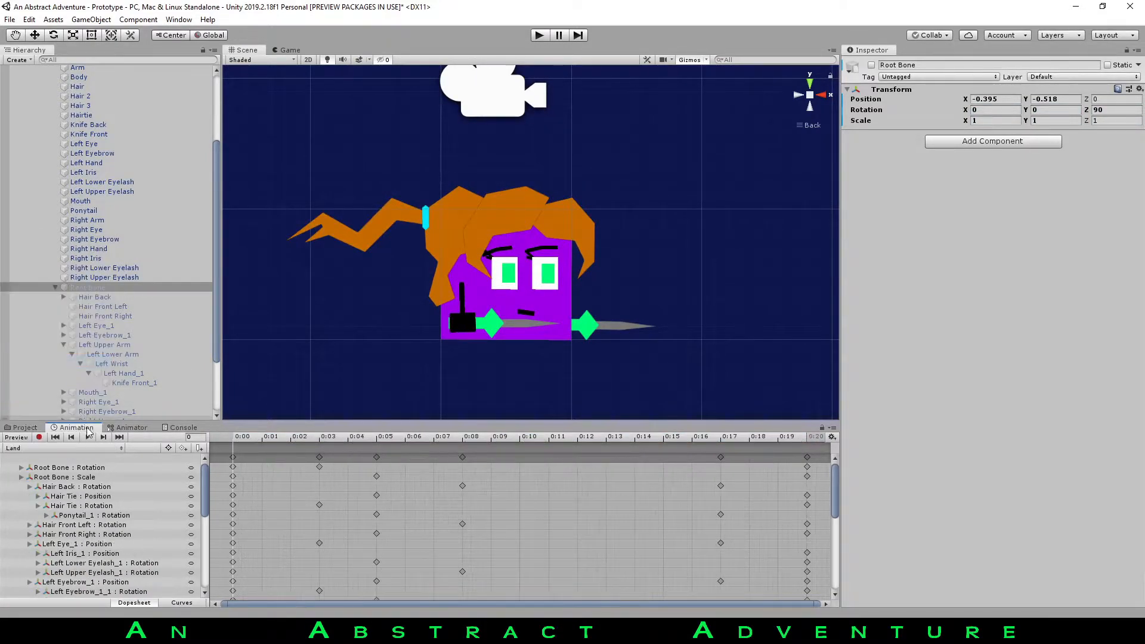
{"action": "left_click", "coordinate": [88, 439]}
Switch Que's animation preview from Land to the WallGrab clip and play it.
{"action": "left_click", "coordinate": [88, 448]}
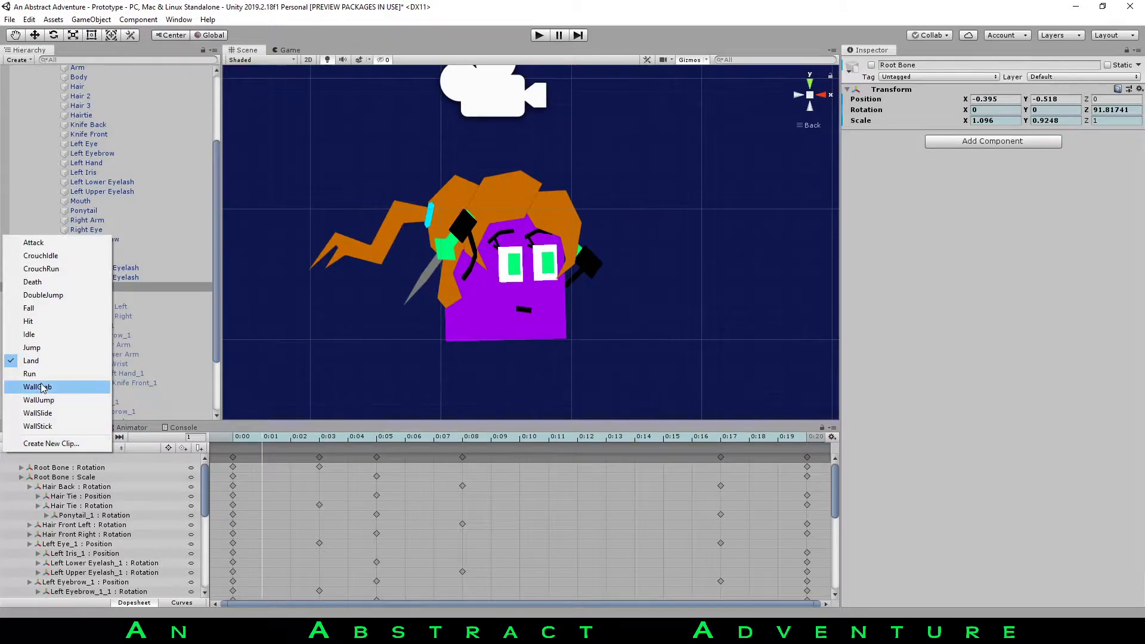
{"action": "left_click", "coordinate": [37, 387]}
{"action": "left_click", "coordinate": [89, 438]}
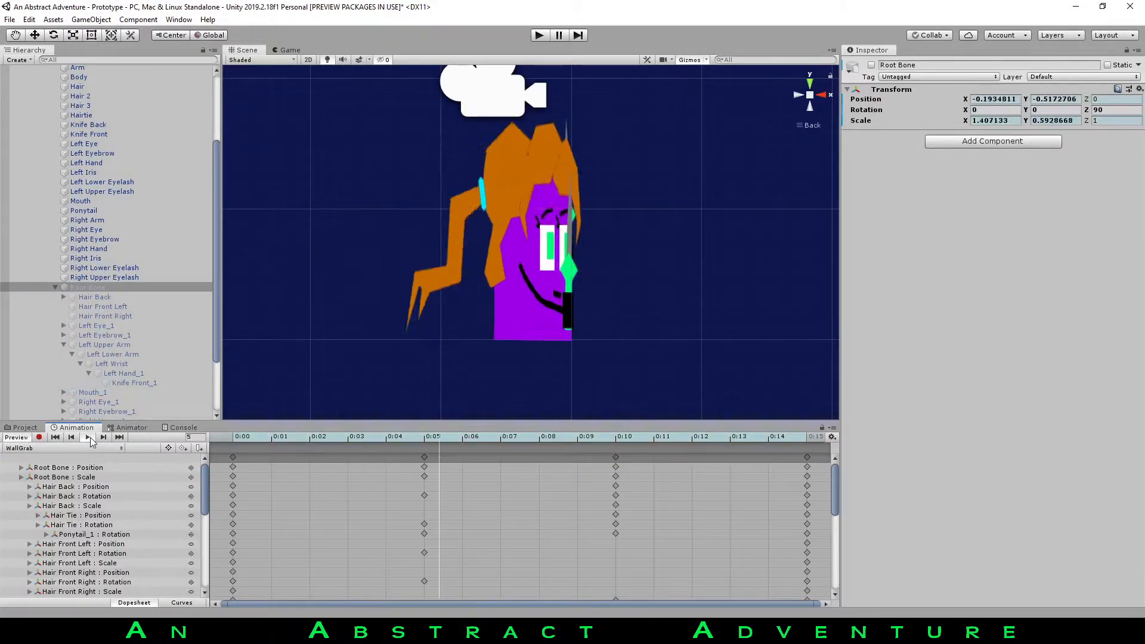
Skip past the WallJump clip and preview Que's WallSlide clip, stopping its playback.
{"action": "left_click", "coordinate": [88, 448]}
{"action": "left_click", "coordinate": [38, 399]}
{"action": "left_click", "coordinate": [88, 448]}
{"action": "left_click", "coordinate": [37, 413]}
{"action": "left_click", "coordinate": [88, 438]}
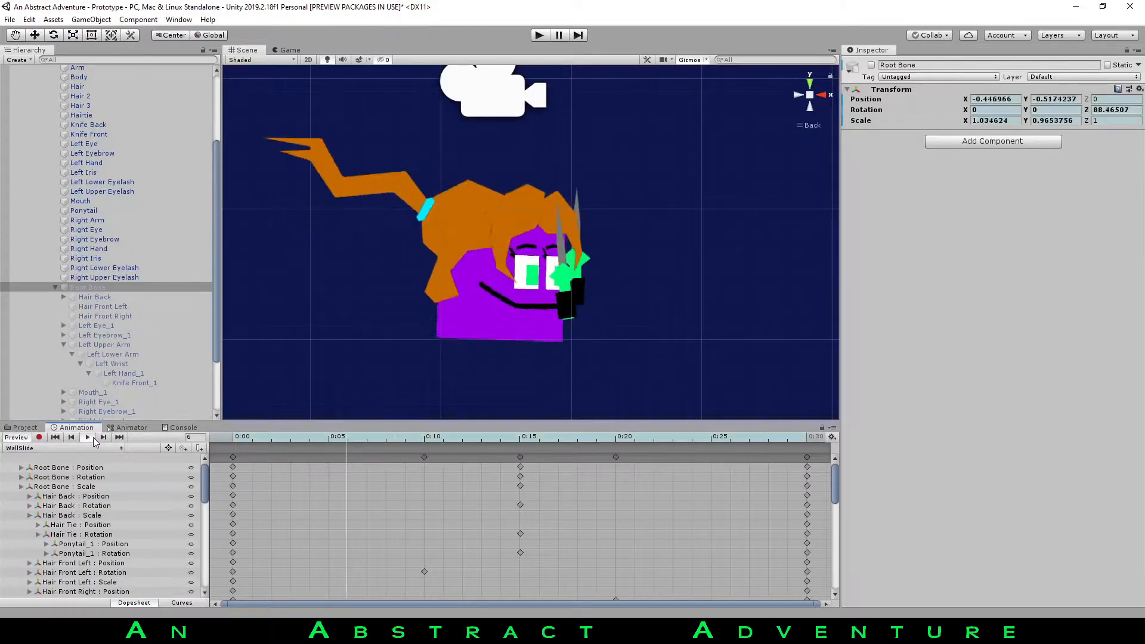
{"action": "left_click", "coordinate": [88, 439]}
Return to the WallGrab clip and replay it on Que.
{"action": "left_click", "coordinate": [89, 448]}
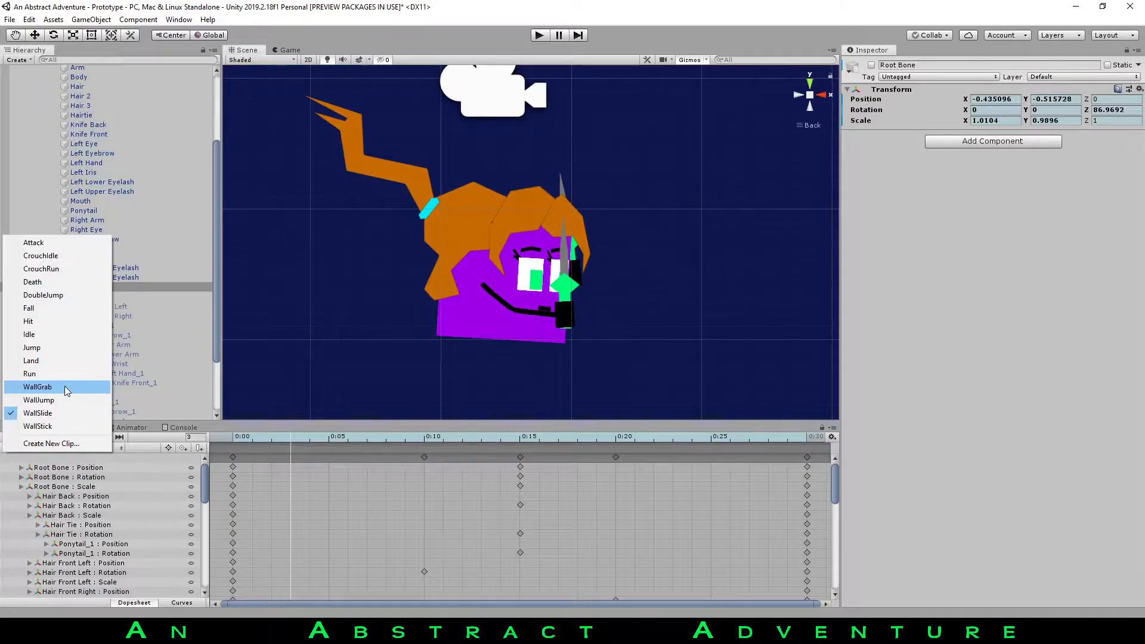
{"action": "left_click", "coordinate": [37, 387]}
{"action": "left_click", "coordinate": [88, 438]}
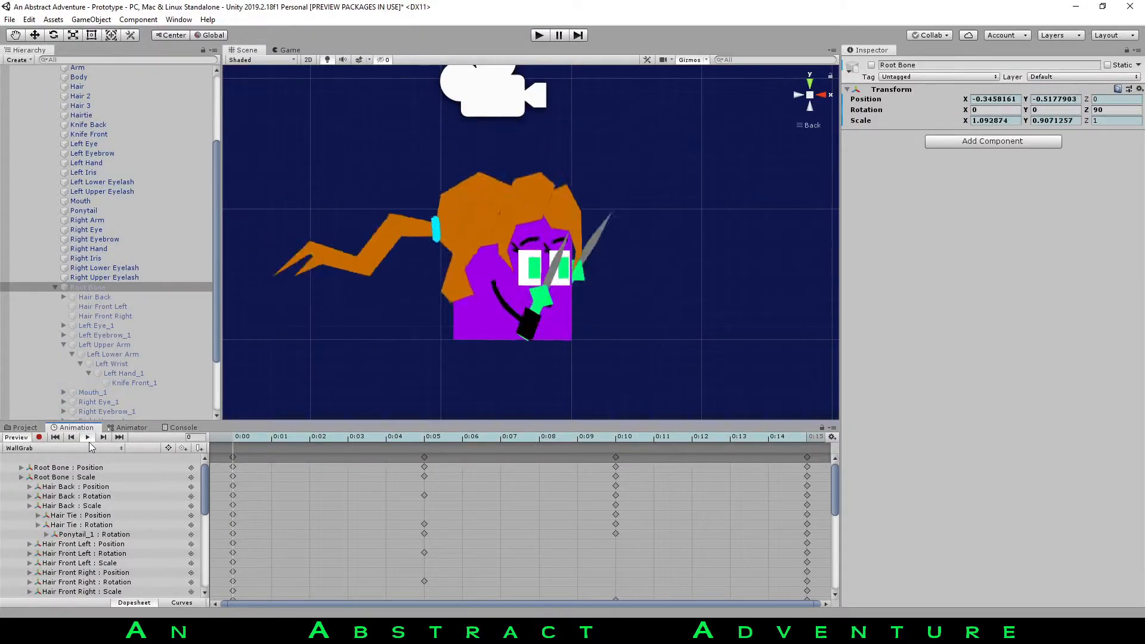
Play Que's WallJump clip, stop it and return the playhead to frame 0.
{"action": "left_click", "coordinate": [89, 447]}
{"action": "left_click", "coordinate": [37, 396]}
{"action": "left_click", "coordinate": [87, 438]}
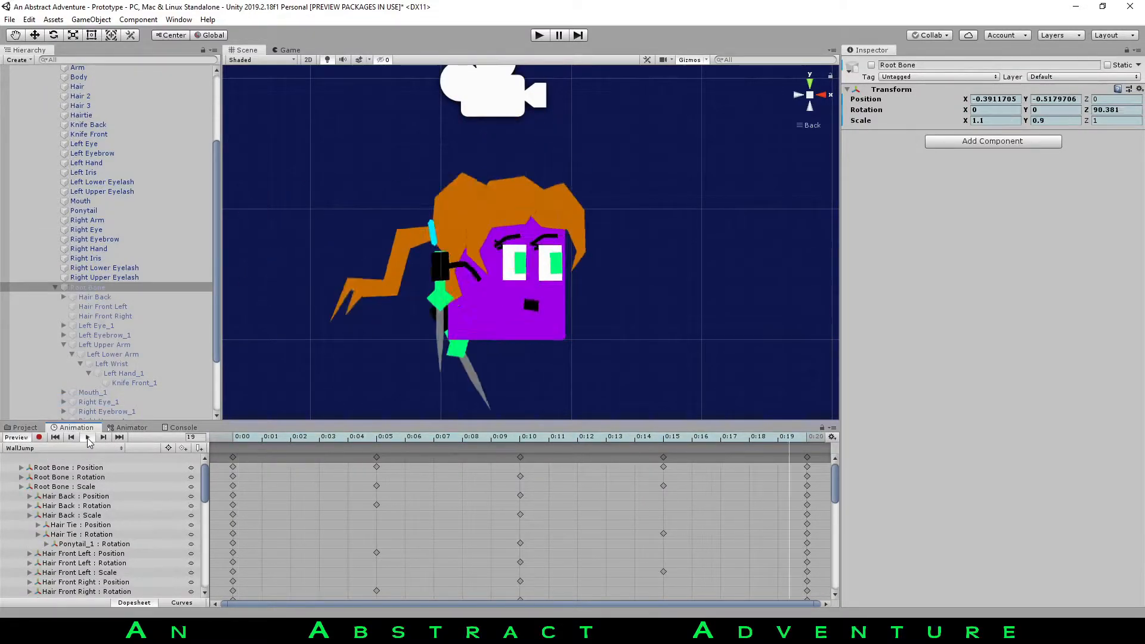
{"action": "left_click", "coordinate": [87, 438]}
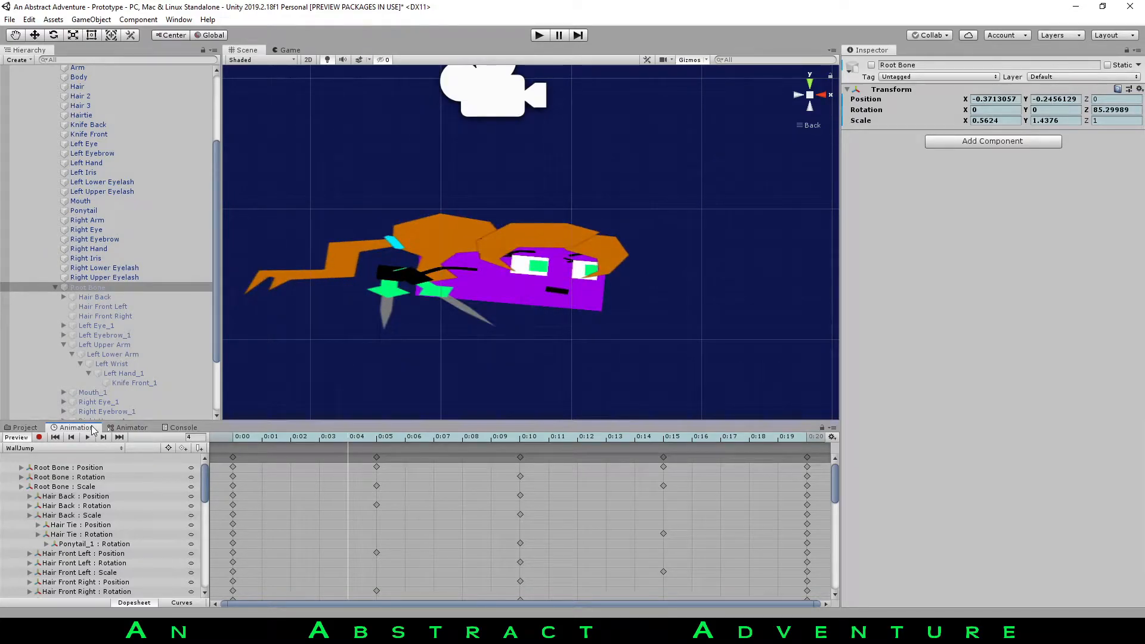
{"action": "left_click", "coordinate": [239, 437]}
Switch the animation preview from WallJump back to the WallSlide clip and play it.
{"action": "left_click", "coordinate": [80, 449]}
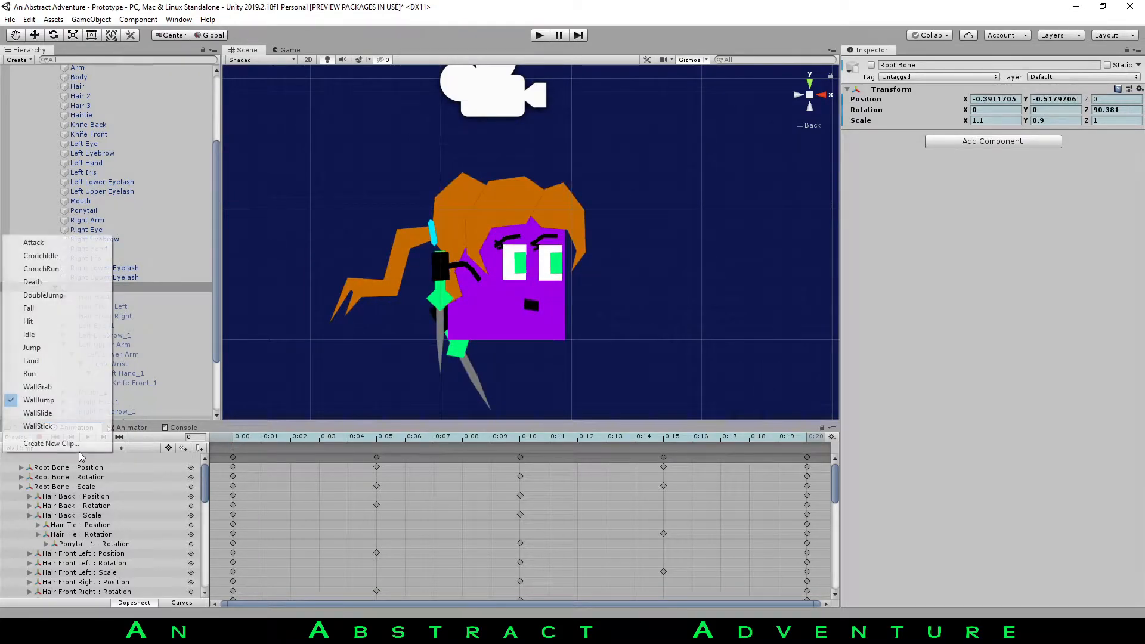
{"action": "left_click", "coordinate": [38, 412]}
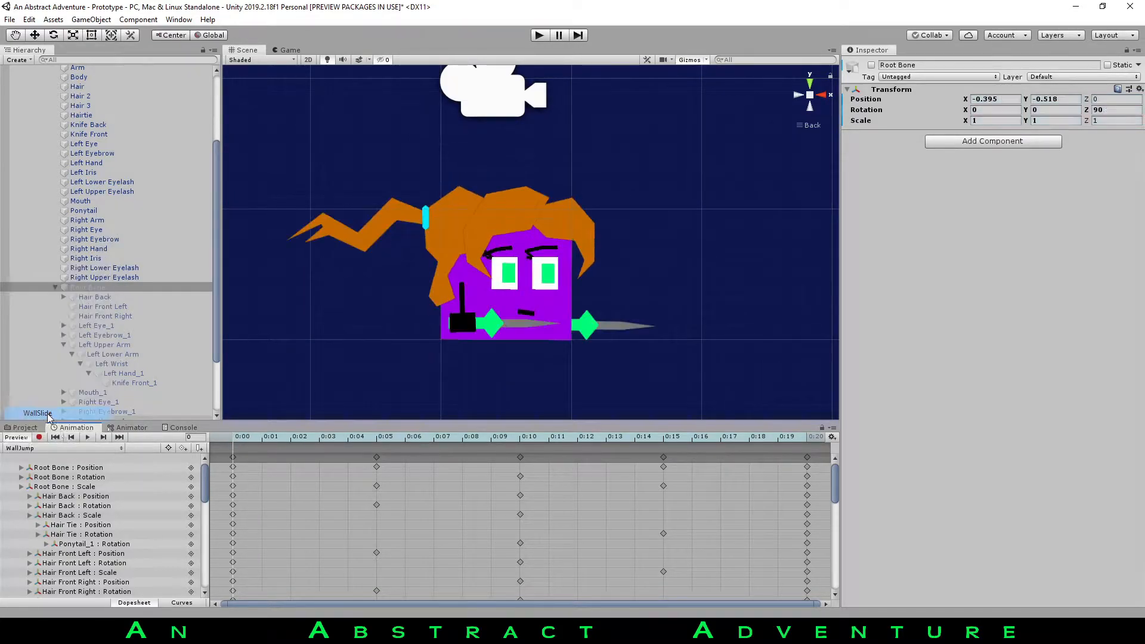
{"action": "left_click", "coordinate": [87, 437]}
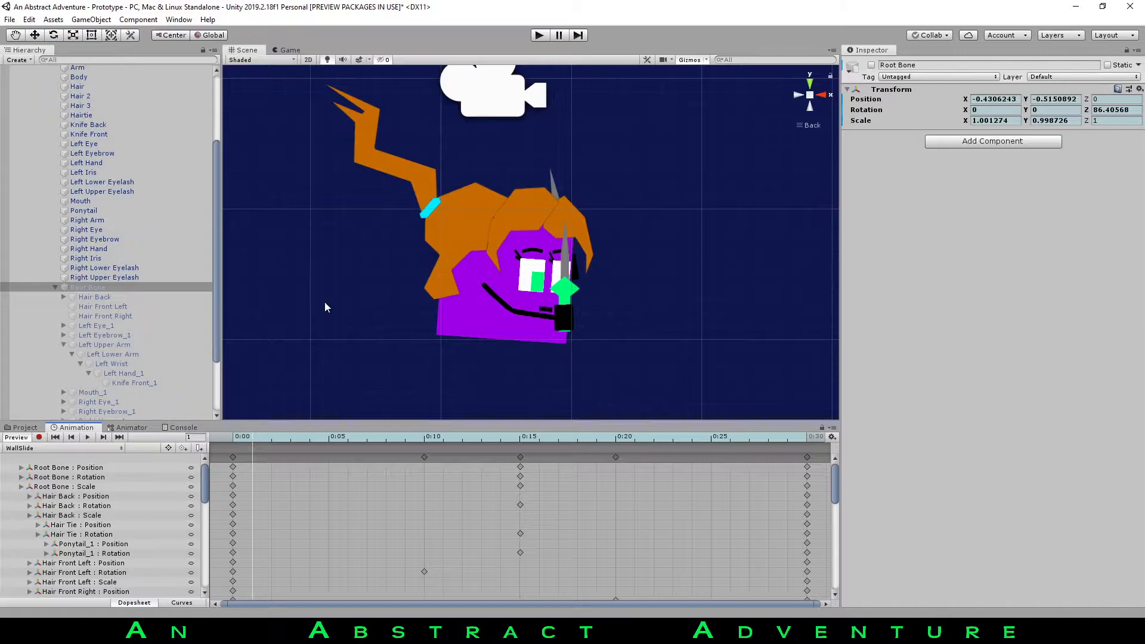
Show the WallJump clip again, holding Que's pose at frame 6.
{"action": "left_click", "coordinate": [98, 448]}
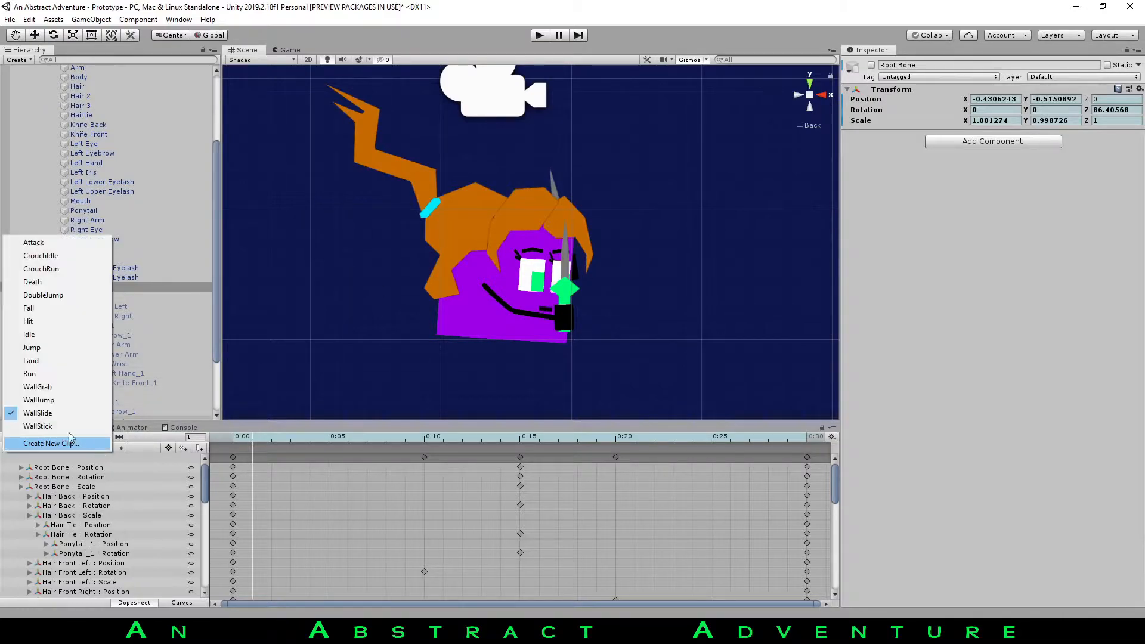
{"action": "left_click", "coordinate": [51, 403]}
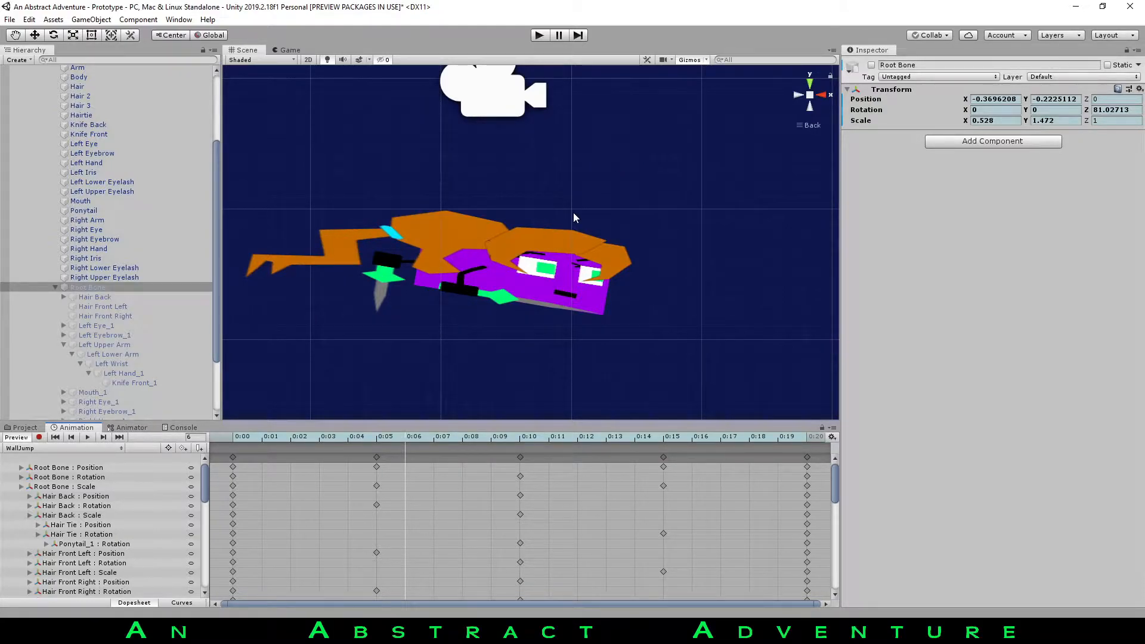
{"action": "middle_click_drag", "start_coordinate": [549, 201], "coordinate": [557, 221]}
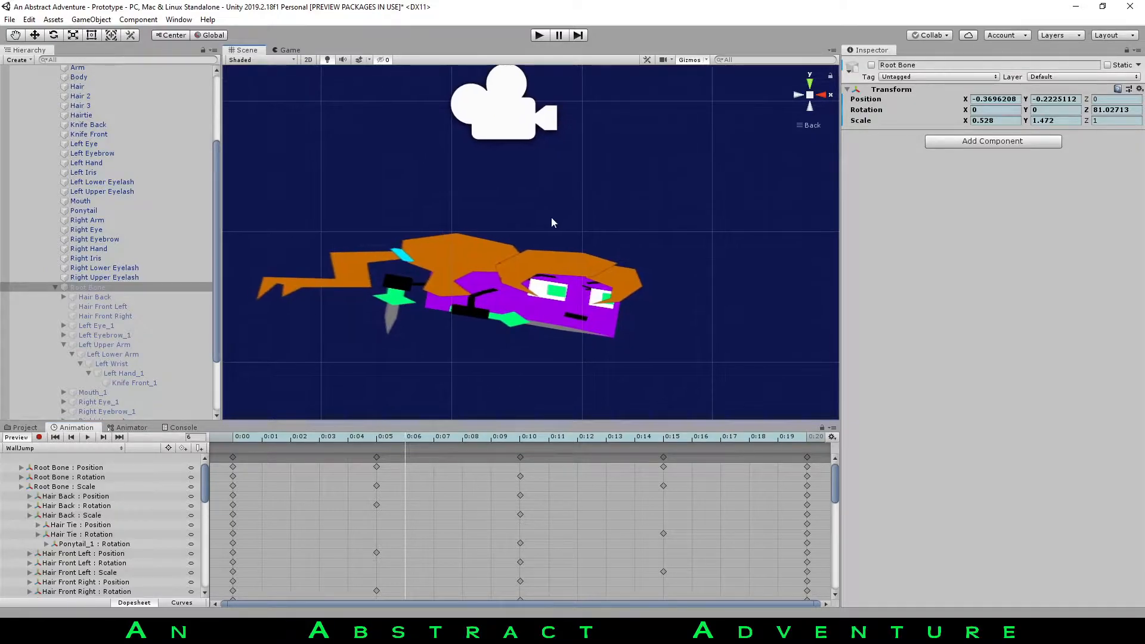
{"action": "middle_click_drag", "start_coordinate": [495, 236], "coordinate": [456, 216]}
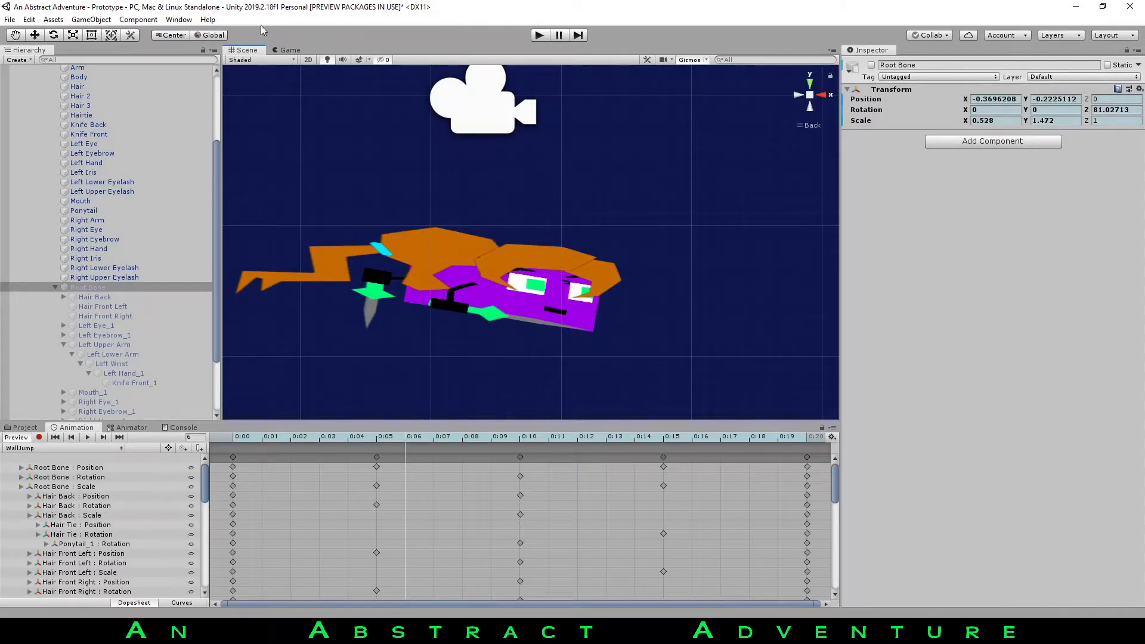
Switch to Que's WallStick clip, scrub to its first frame and play it.
{"action": "left_click", "coordinate": [95, 448]}
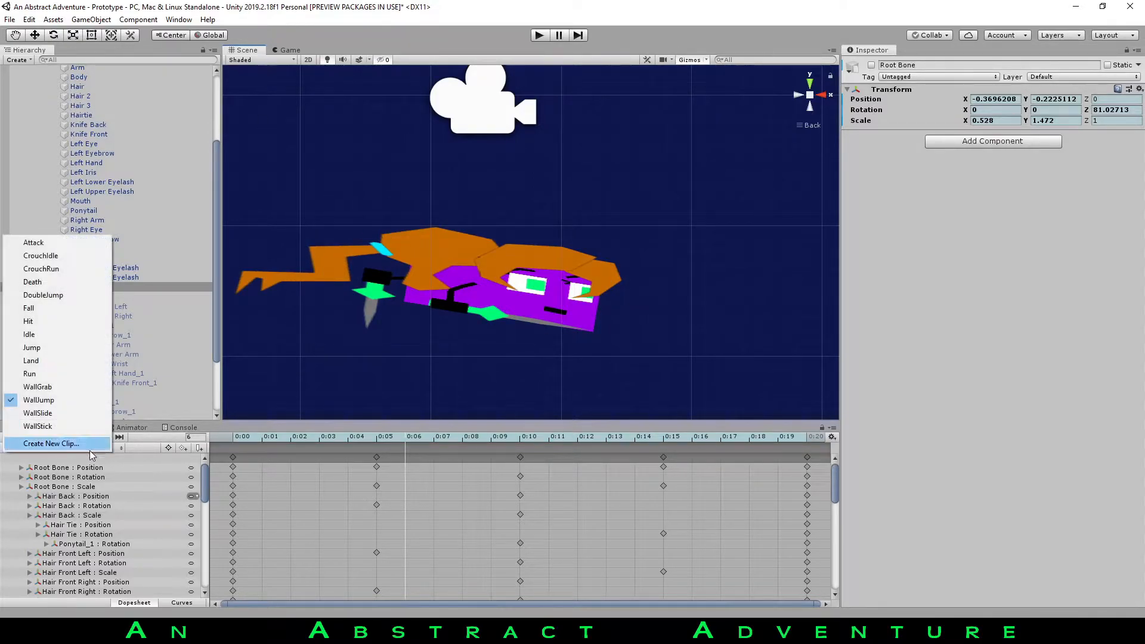
{"action": "left_click", "coordinate": [54, 412]}
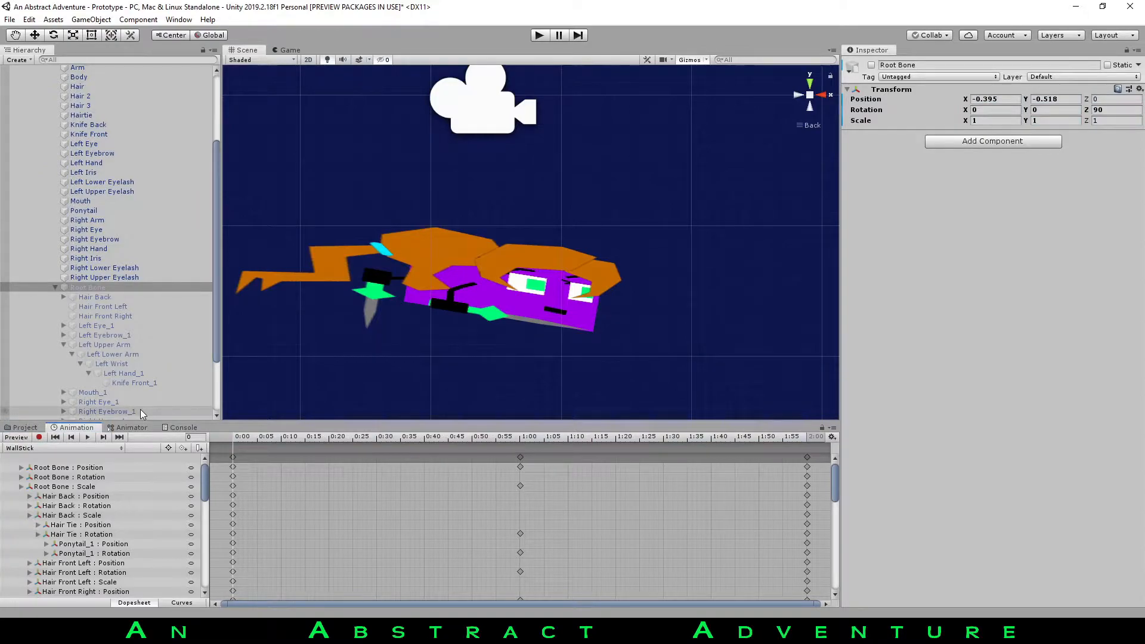
{"action": "left_click_drag", "start_coordinate": [268, 437], "coordinate": [180, 434]}
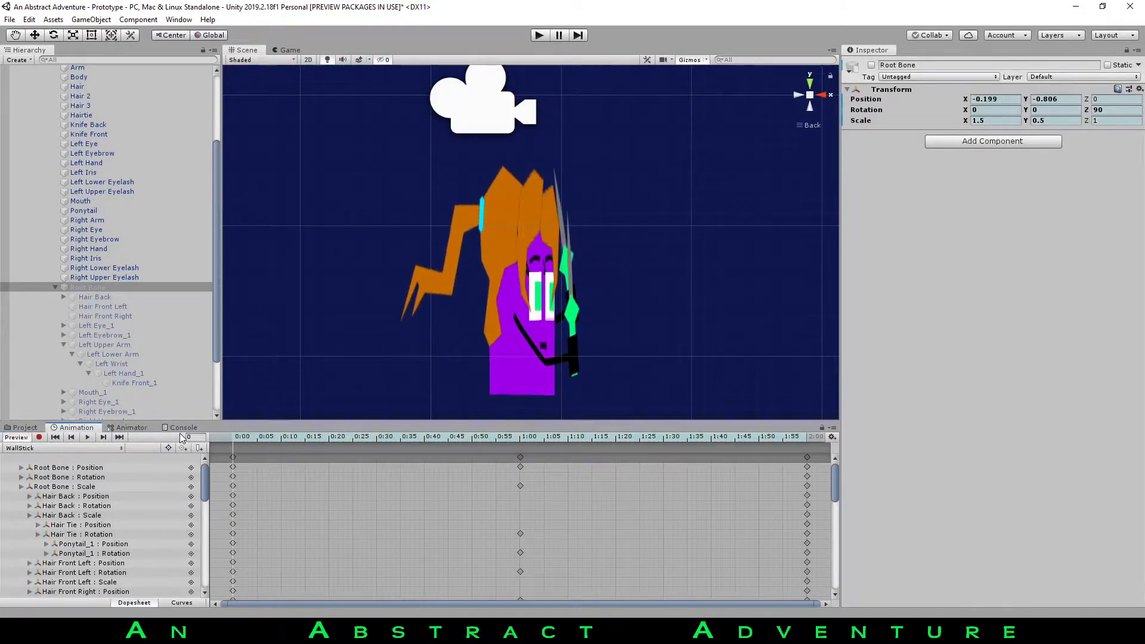
{"action": "left_click", "coordinate": [89, 437]}
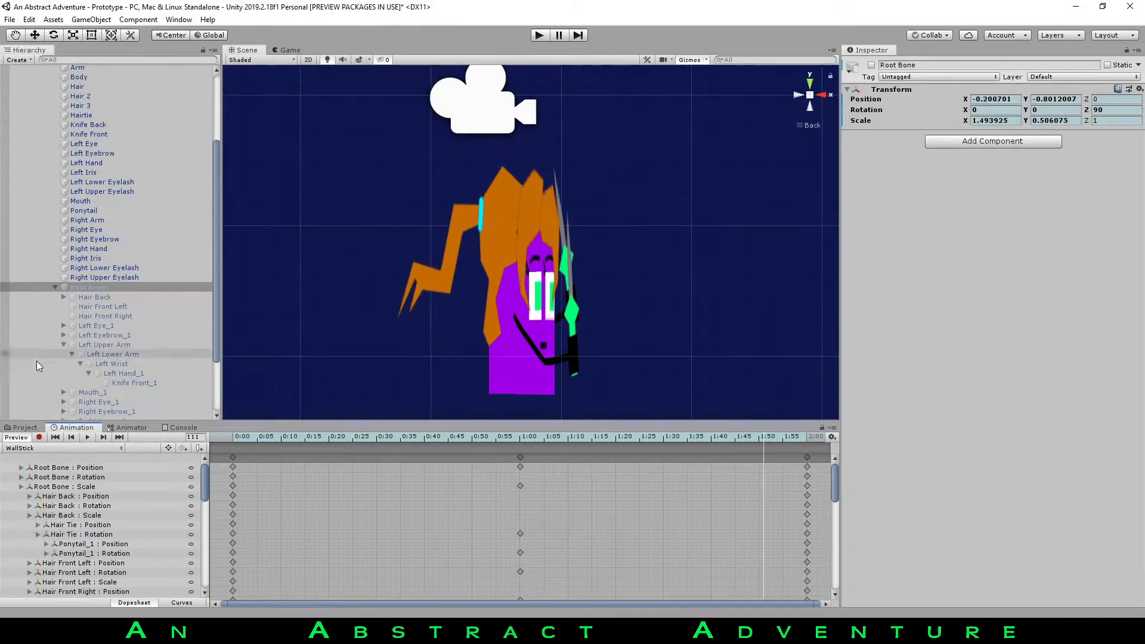
Open the Animator for the Que controller and dock it in the large area between Scene and Game.
{"action": "left_click", "coordinate": [26, 428]}
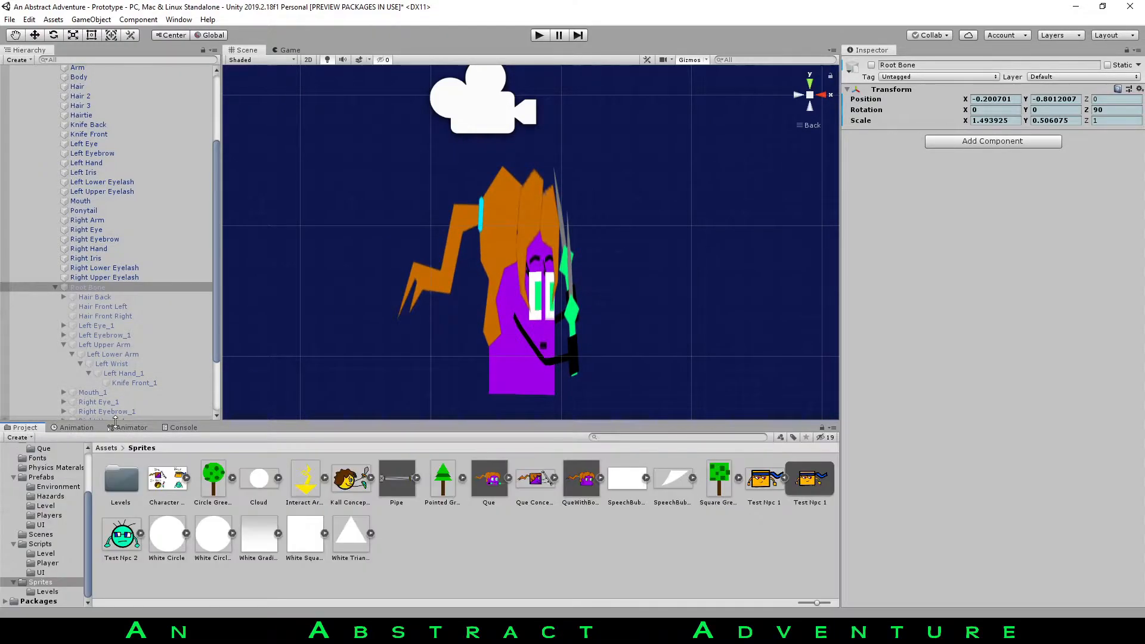
{"action": "left_click", "coordinate": [122, 428]}
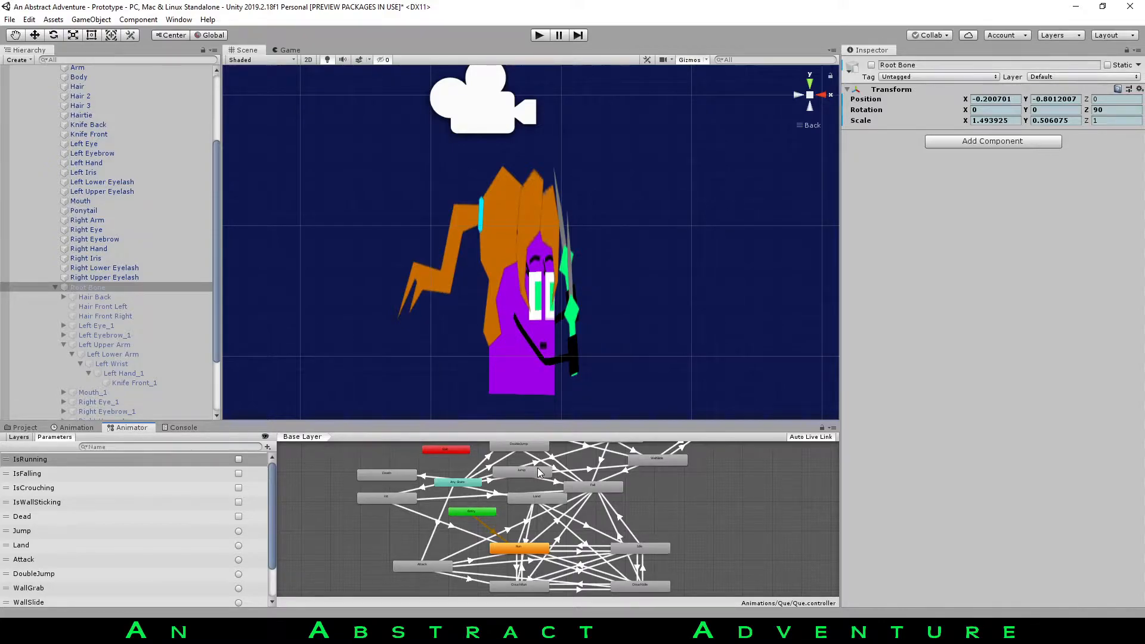
{"action": "left_click_drag", "start_coordinate": [128, 427], "coordinate": [277, 52]}
{"action": "middle_click_drag", "start_coordinate": [740, 87], "coordinate": [672, 196]}
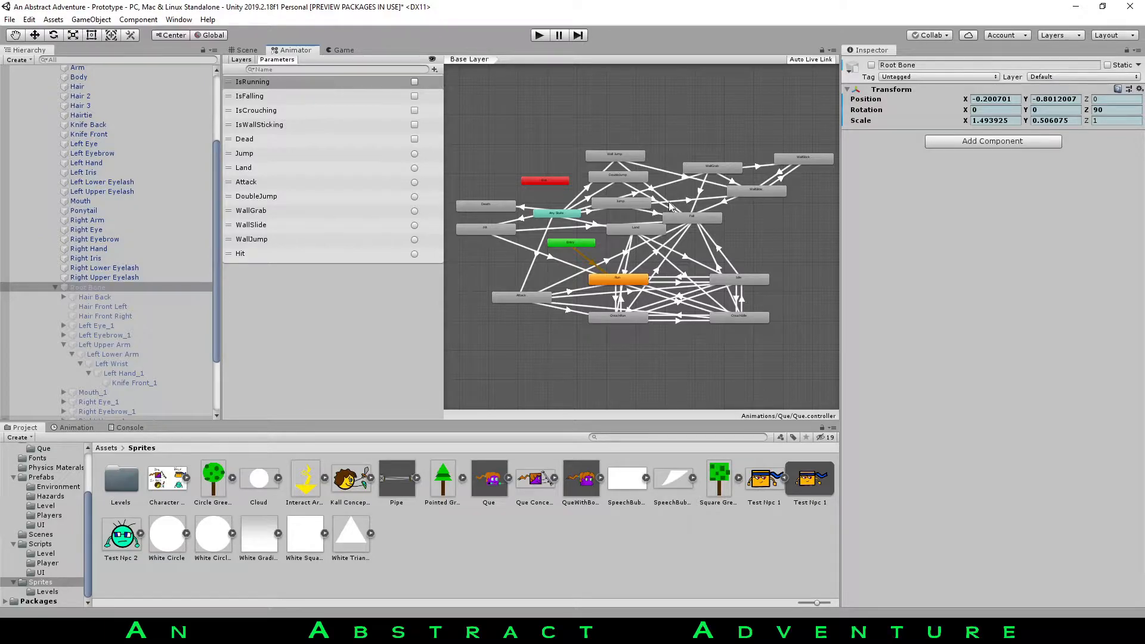
Examine the state graph of the Que controller and inspect the Run and Idle states with their transitions.
{"action": "middle_click_drag", "start_coordinate": [549, 198], "coordinate": [556, 230]}
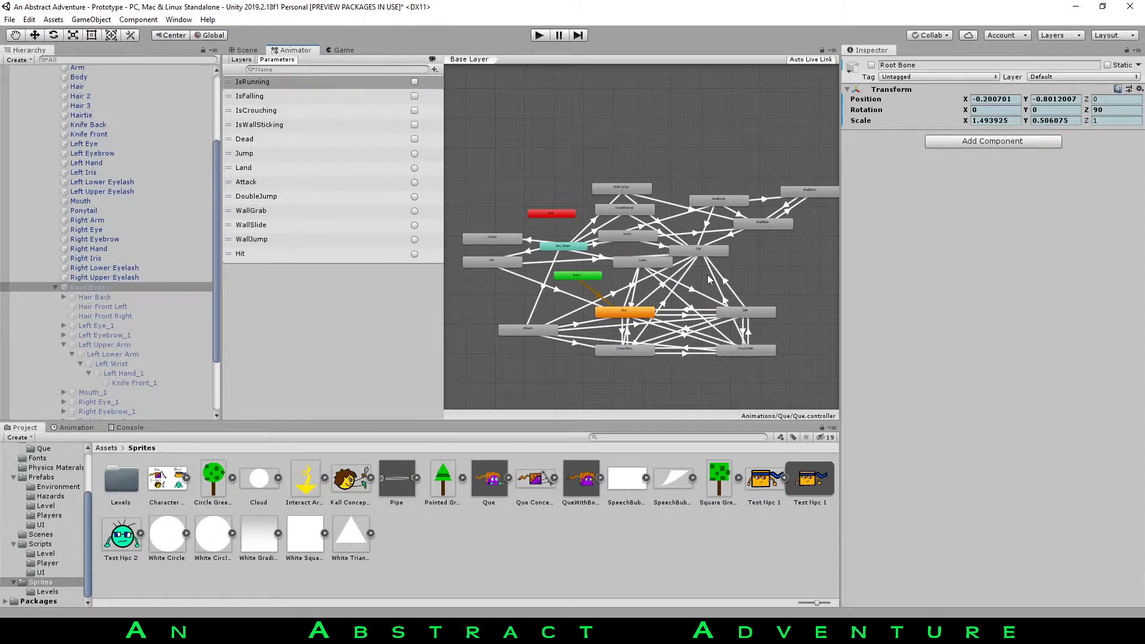
{"action": "mouse_move", "coordinate": [686, 235]}
{"action": "middle_mouse_down"}
{"action": "mouse_move", "coordinate": [670, 209]}
{"action": "mouse_move", "coordinate": [677, 222]}
{"action": "middle_mouse_up"}
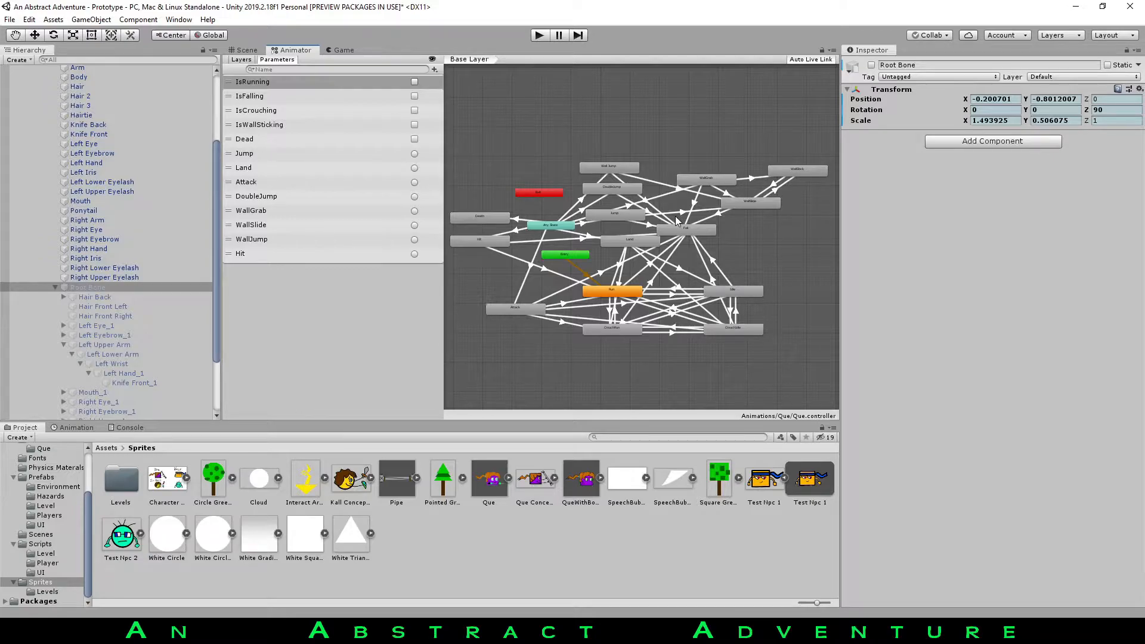
{"action": "scroll", "coordinate": [674, 249], "scroll_direction": "up", "scroll_amount": 3}
{"action": "scroll", "coordinate": [700, 212], "scroll_direction": "down", "scroll_amount": 4}
{"action": "scroll", "coordinate": [706, 249], "scroll_direction": "up", "scroll_amount": 2}
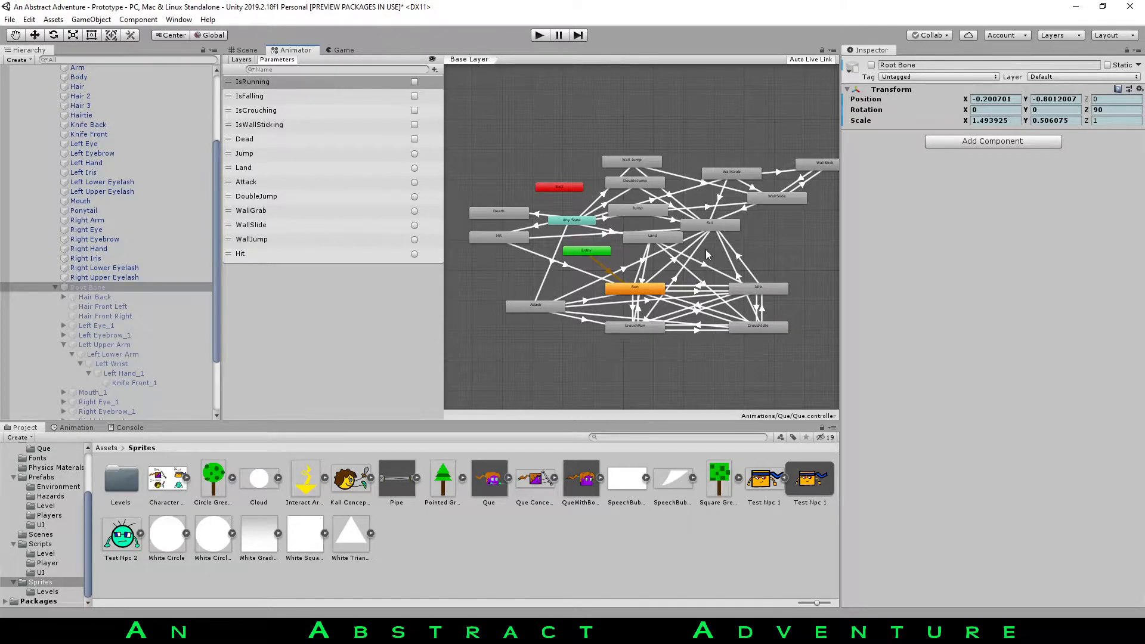
{"action": "scroll", "coordinate": [706, 249], "scroll_direction": "up", "scroll_amount": 3}
{"action": "left_click", "coordinate": [609, 305]}
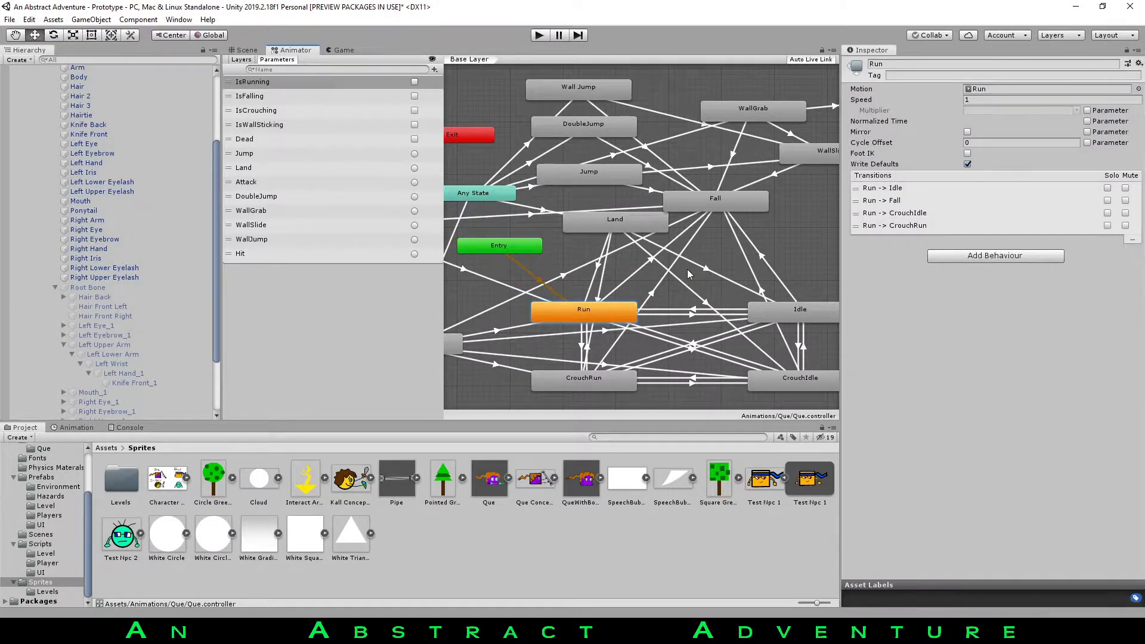
{"action": "middle_click_drag", "start_coordinate": [699, 259], "coordinate": [698, 218]}
{"action": "middle_click_drag", "start_coordinate": [566, 251], "coordinate": [592, 273]}
{"action": "scroll", "coordinate": [606, 260], "scroll_direction": "down", "scroll_amount": 1}
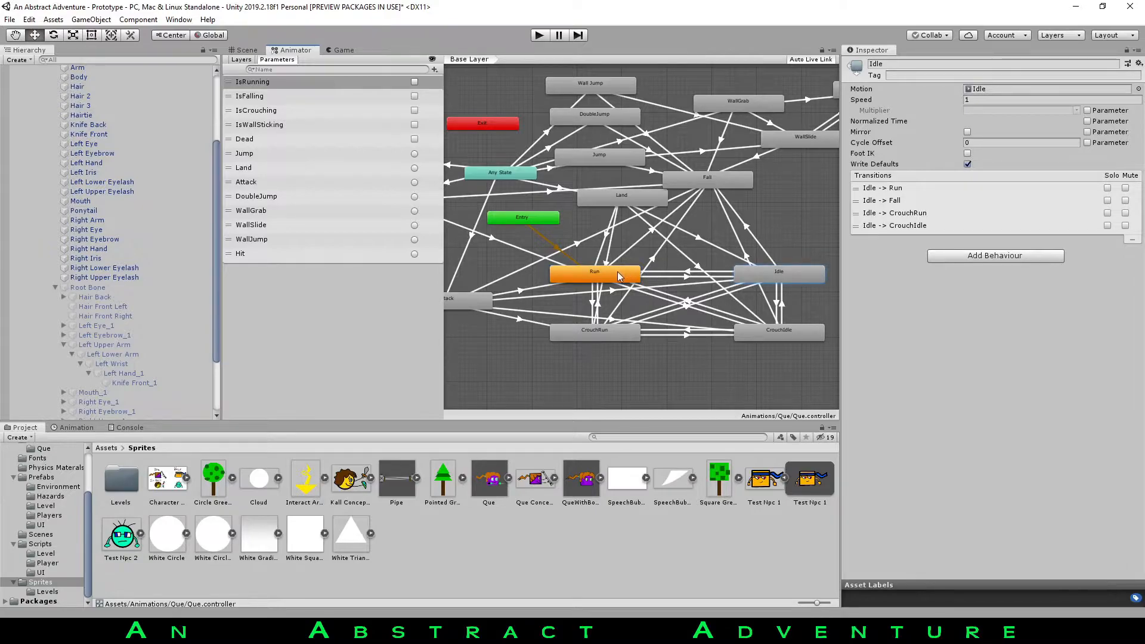
{"action": "left_click", "coordinate": [740, 270]}
{"action": "middle_click_drag", "start_coordinate": [665, 200], "coordinate": [699, 234]}
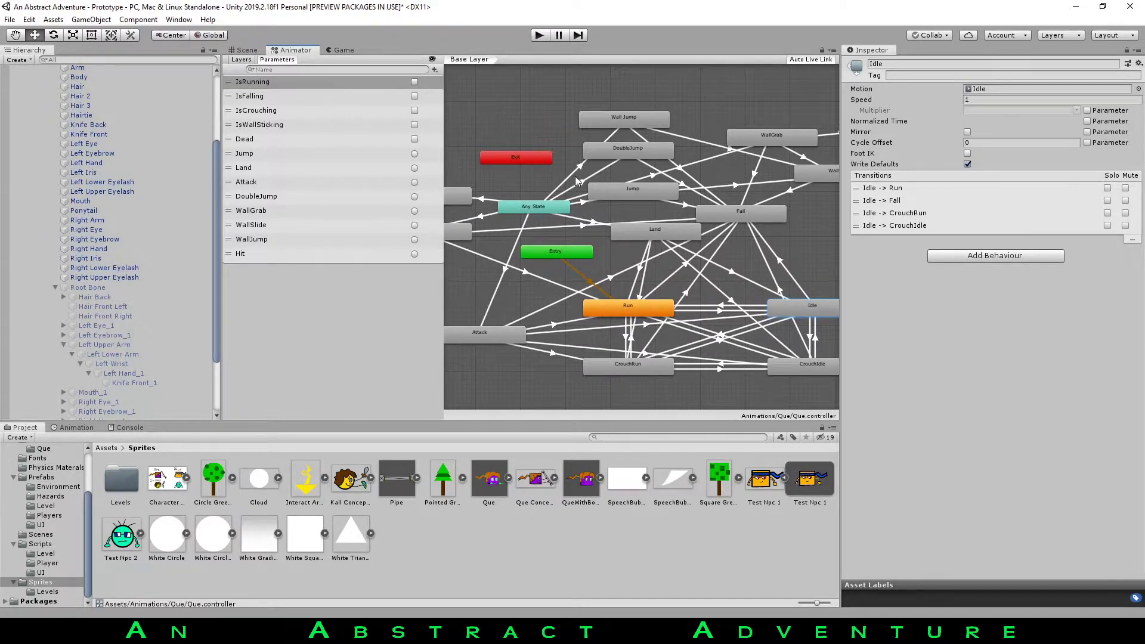
Inspect how Any State leads to the Jump state and highlight the matching Jump parameter.
{"action": "middle_click_drag", "start_coordinate": [546, 202], "coordinate": [588, 222]}
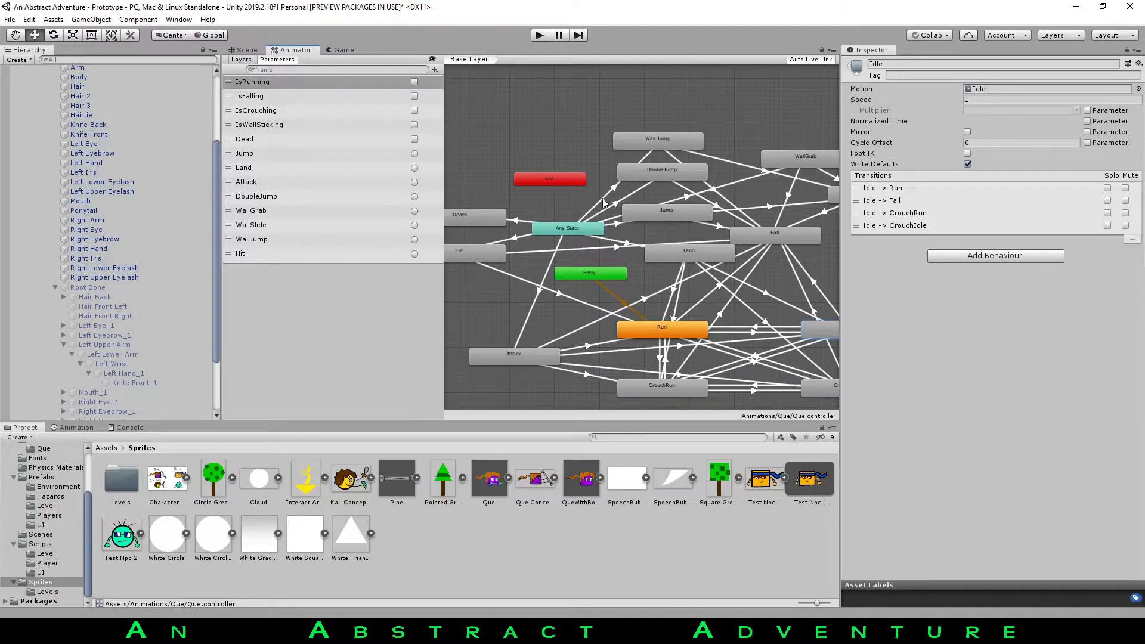
{"action": "left_click", "coordinate": [571, 228]}
{"action": "left_click", "coordinate": [660, 220]}
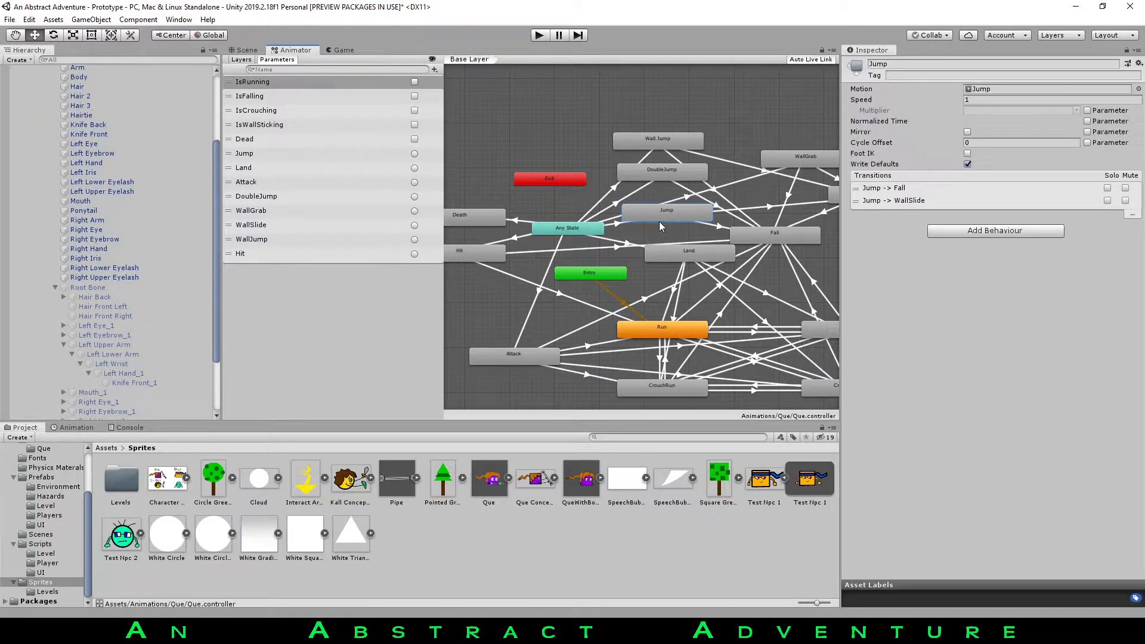
{"action": "left_click", "coordinate": [328, 154]}
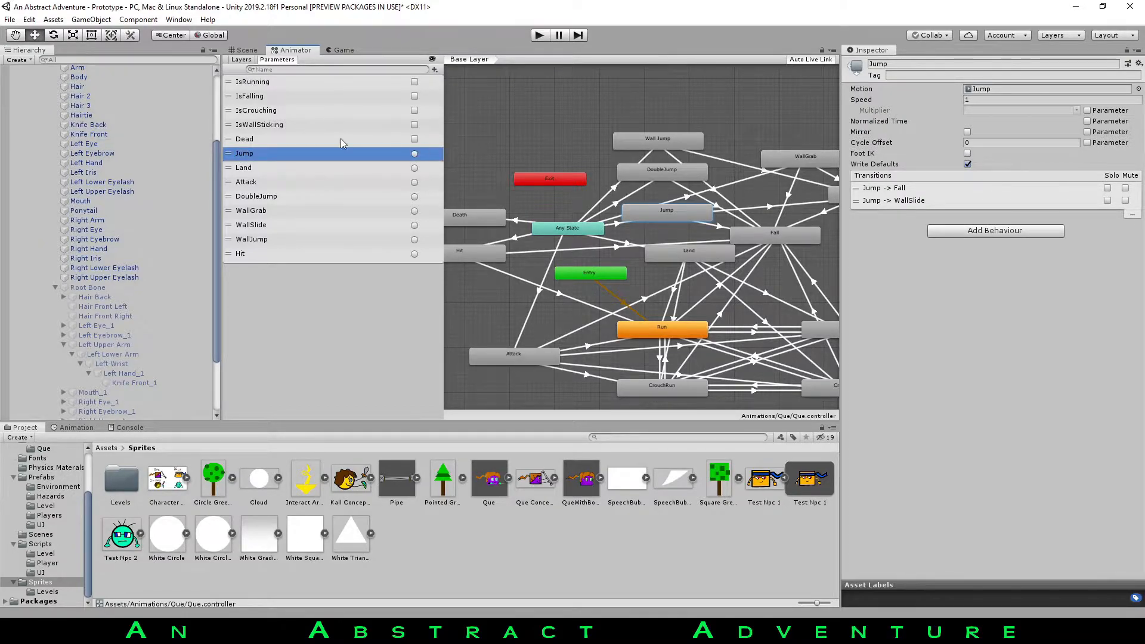
{"action": "mouse_move", "coordinate": [628, 196]}
{"action": "middle_mouse_down"}
{"action": "mouse_move", "coordinate": [598, 170]}
{"action": "mouse_move", "coordinate": [620, 211]}
{"action": "middle_mouse_up"}
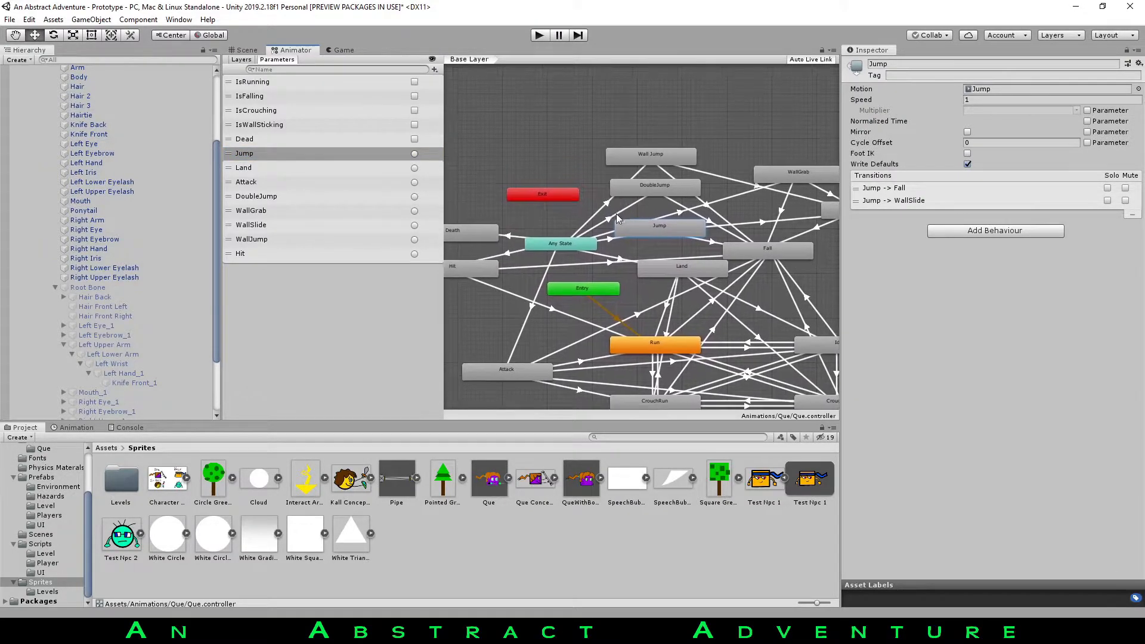
Toggle the IsRunning parameter on and back off to demonstrate a boolean Animator parameter.
{"action": "scroll", "coordinate": [595, 151], "scroll_direction": "down", "scroll_amount": 3}
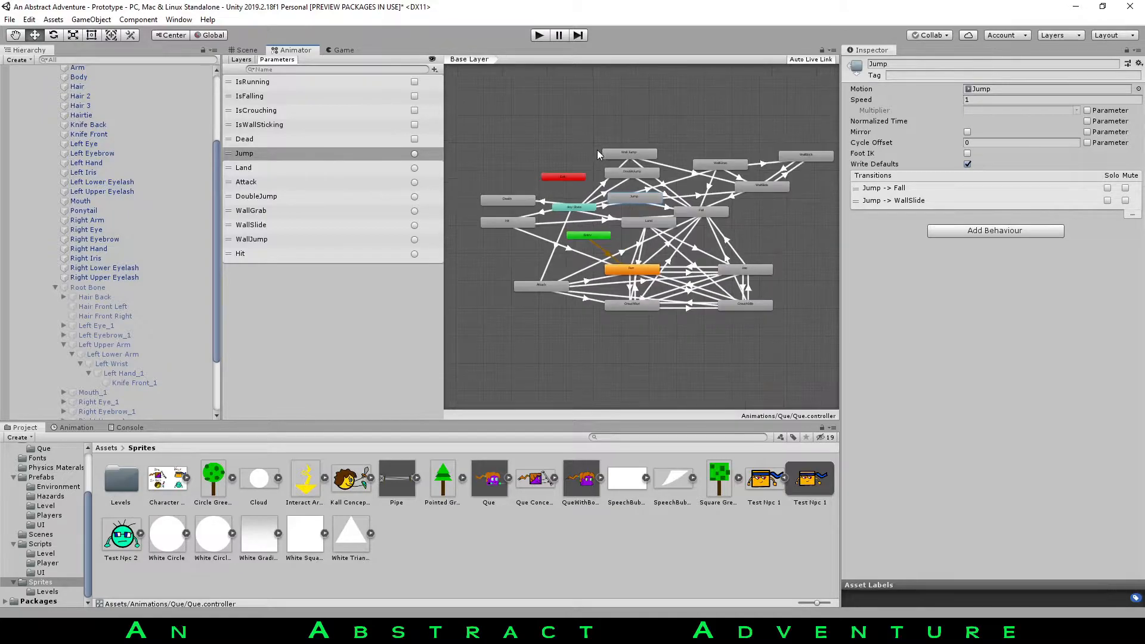
{"action": "scroll", "coordinate": [597, 150], "scroll_direction": "up", "scroll_amount": 5}
{"action": "scroll", "coordinate": [582, 148], "scroll_direction": "up", "scroll_amount": 2}
{"action": "middle_click_drag", "start_coordinate": [541, 140], "coordinate": [469, 89]}
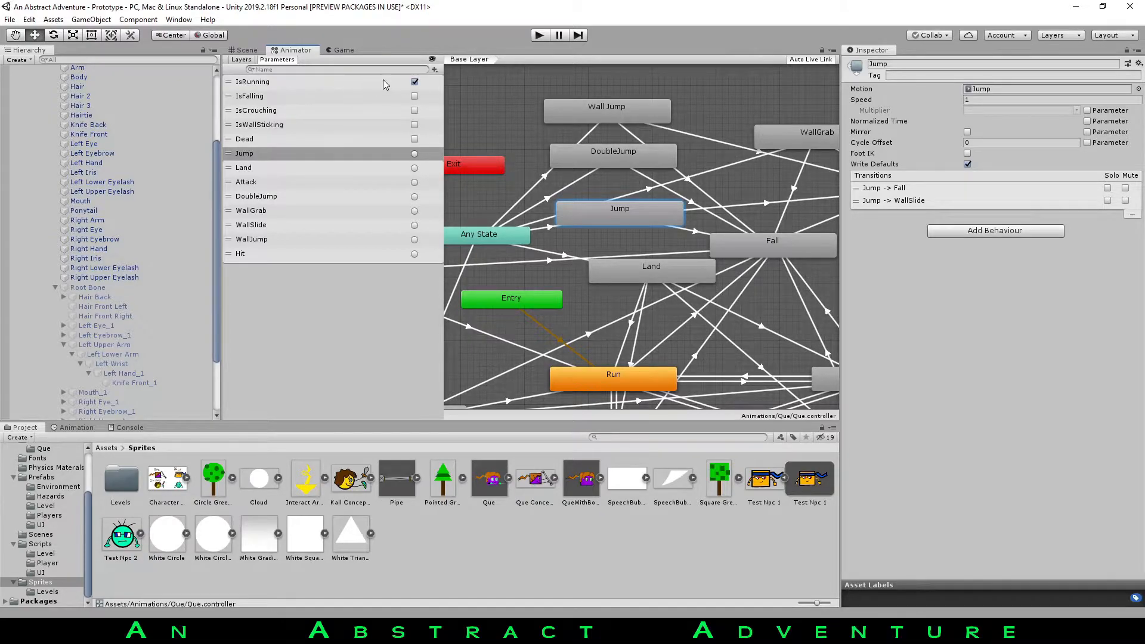
{"action": "left_click", "coordinate": [414, 82]}
Point out the Jump trigger parameter and inspect the conditions of the transition from Any State to Jump.
{"action": "scroll", "coordinate": [700, 277], "scroll_direction": "down", "scroll_amount": 5}
{"action": "scroll", "coordinate": [680, 319], "scroll_direction": "up", "scroll_amount": 3}
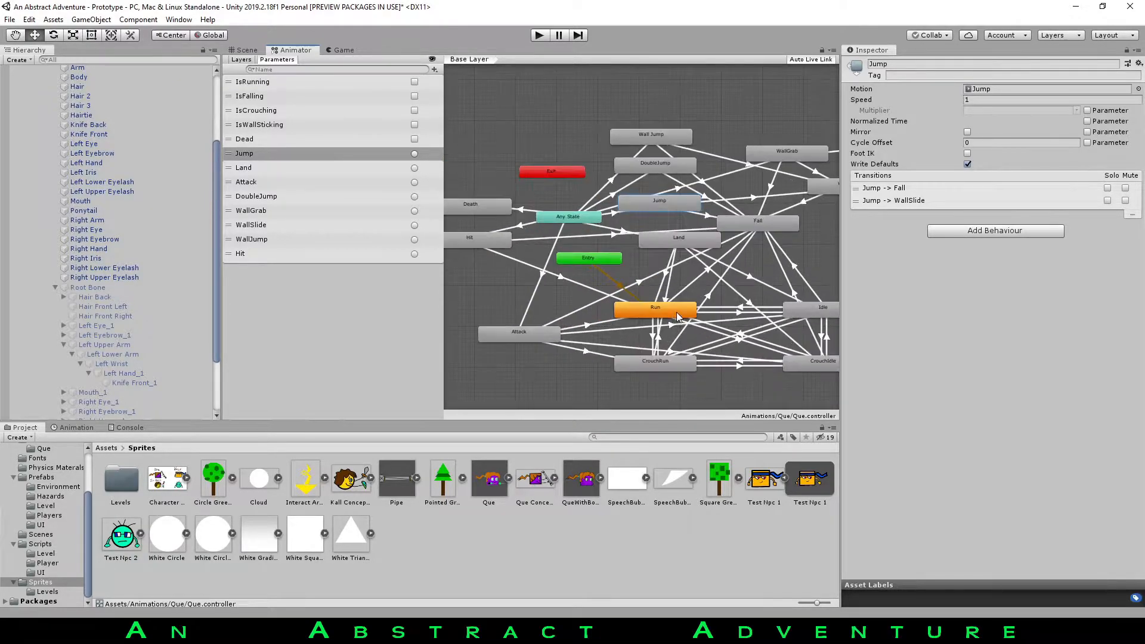
{"action": "left_click", "coordinate": [414, 154]}
{"action": "left_click", "coordinate": [614, 214]}
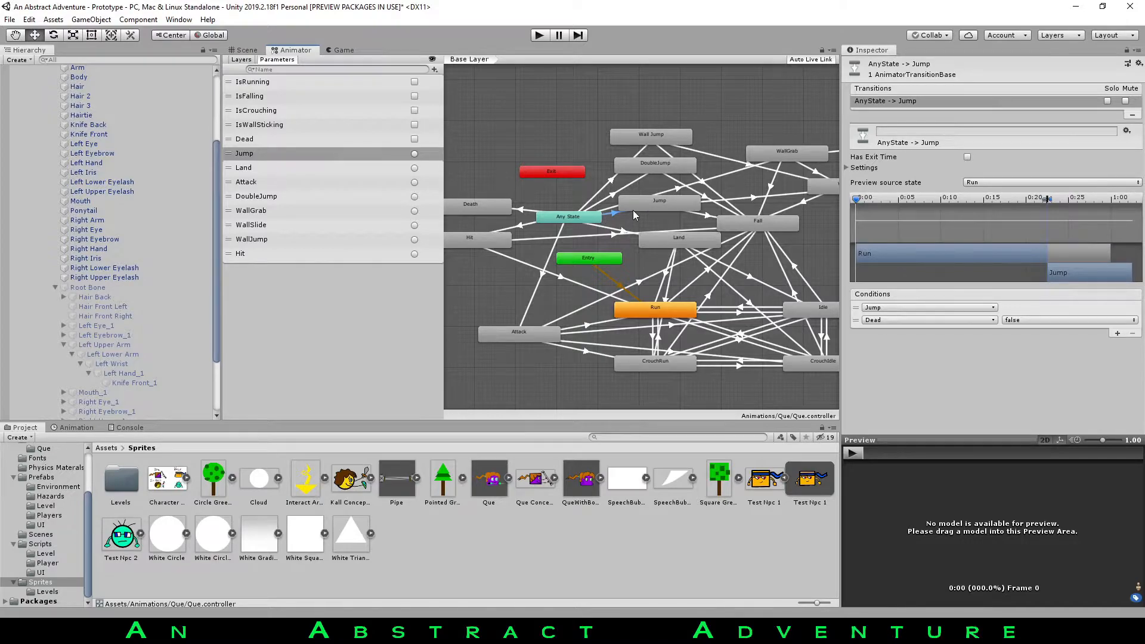
Inspect the Jump state and the Fall state it leads into.
{"action": "middle_click_drag", "start_coordinate": [634, 214], "coordinate": [552, 201]}
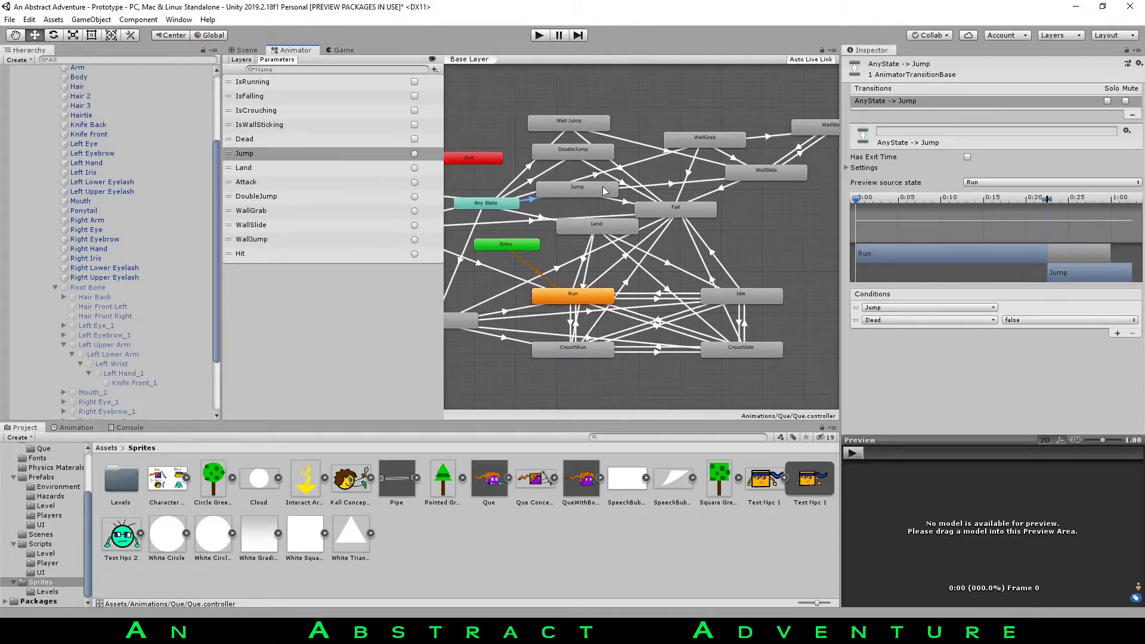
{"action": "left_click", "coordinate": [571, 190]}
{"action": "left_click", "coordinate": [657, 214]}
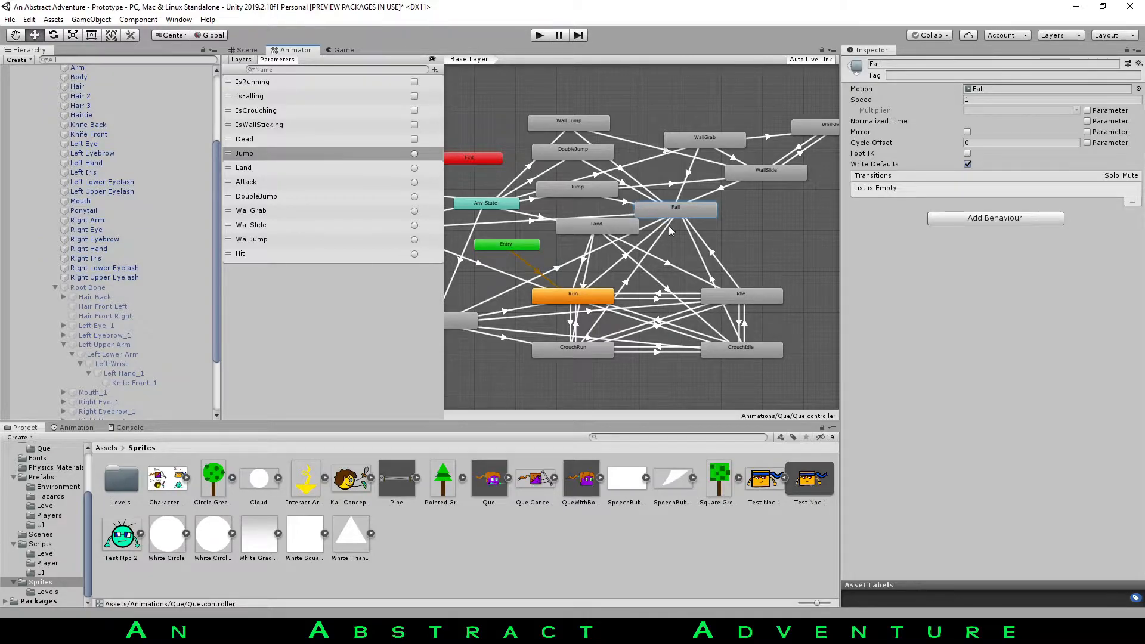
{"action": "scroll", "coordinate": [668, 224], "scroll_direction": "up", "scroll_amount": 5}
{"action": "scroll", "coordinate": [675, 234], "scroll_direction": "down", "scroll_amount": 3}
{"action": "left_click", "coordinate": [546, 197]}
{"action": "left_click", "coordinate": [637, 220]}
Move the Land state slightly in the graph, closer to Fall, and examine its transitions to the run, idle and crouch states.
{"action": "mouse_move", "coordinate": [583, 247]}
{"action": "left_mouse_down"}
{"action": "mouse_move", "coordinate": [554, 252]}
{"action": "mouse_move", "coordinate": [567, 258]}
{"action": "left_mouse_up"}
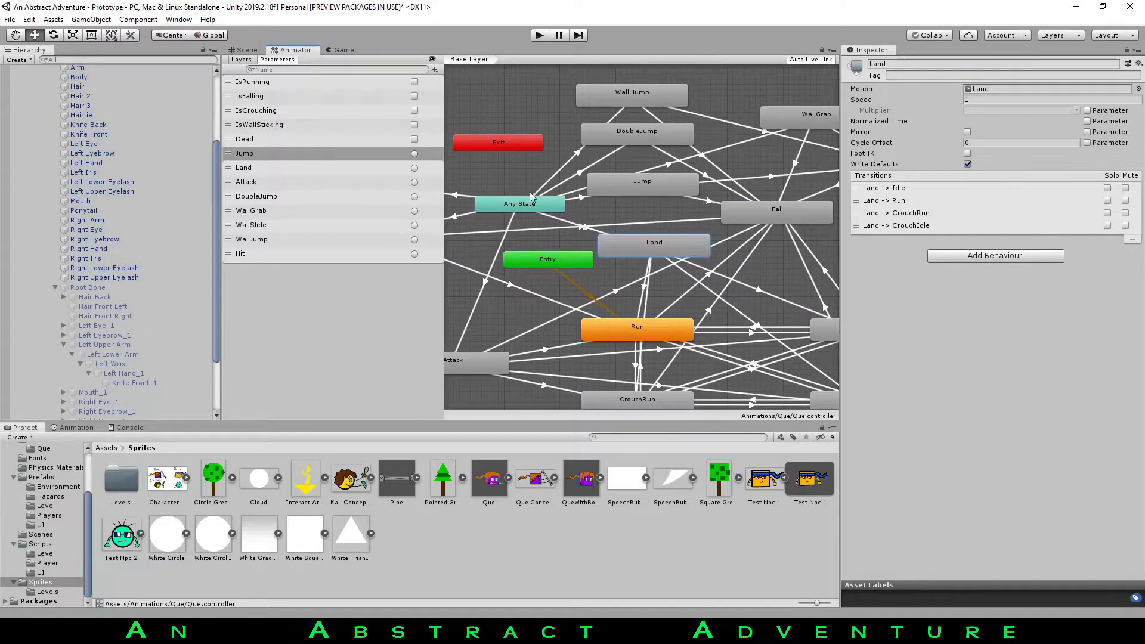
{"action": "left_click_drag", "start_coordinate": [652, 247], "coordinate": [658, 241]}
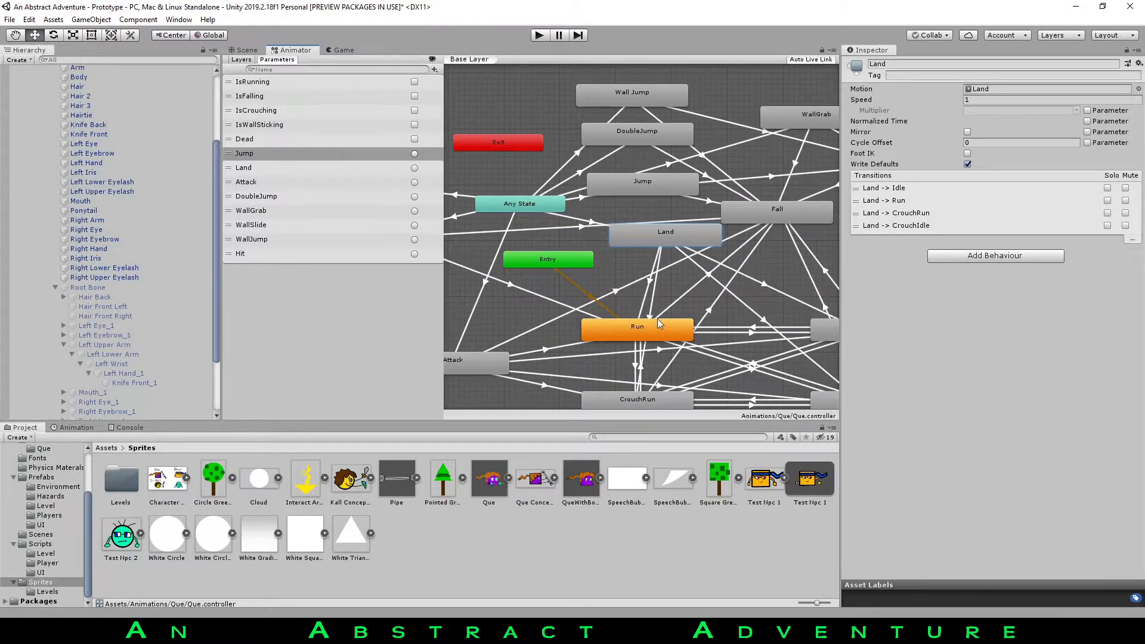
{"action": "middle_click_drag", "start_coordinate": [666, 325], "coordinate": [549, 317]}
{"action": "scroll", "coordinate": [699, 211], "scroll_direction": "down", "scroll_amount": 5}
{"action": "scroll", "coordinate": [699, 211], "scroll_direction": "up", "scroll_amount": 5}
{"action": "scroll", "coordinate": [581, 298], "scroll_direction": "down", "scroll_amount": 2}
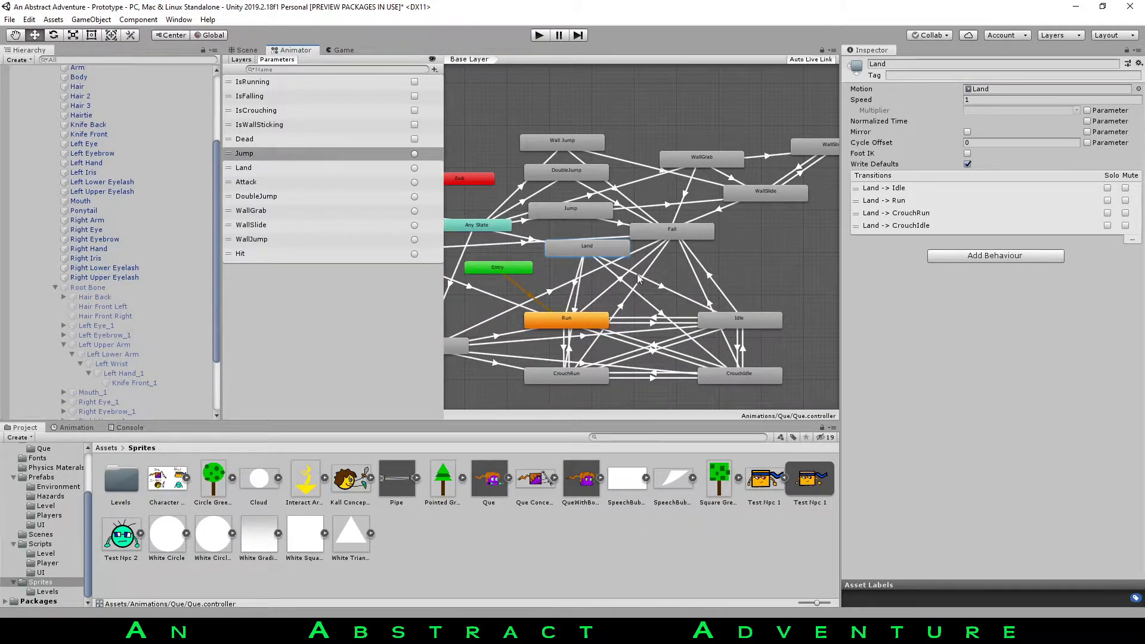
Examine the states and transitions across the Base Layer graph in the Animator, from the wall states to Run and CrouchRun.
{"action": "middle_click_drag", "start_coordinate": [674, 229], "coordinate": [677, 260]}
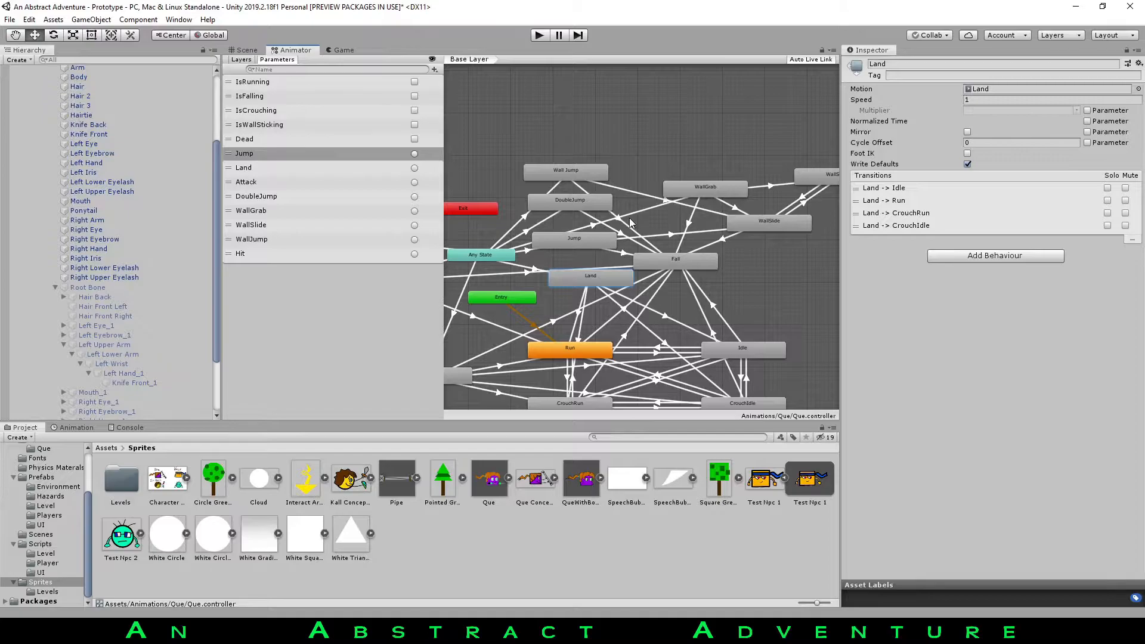
{"action": "middle_click_drag", "start_coordinate": [807, 212], "coordinate": [799, 232]}
{"action": "middle_click_drag", "start_coordinate": [610, 213], "coordinate": [631, 238]}
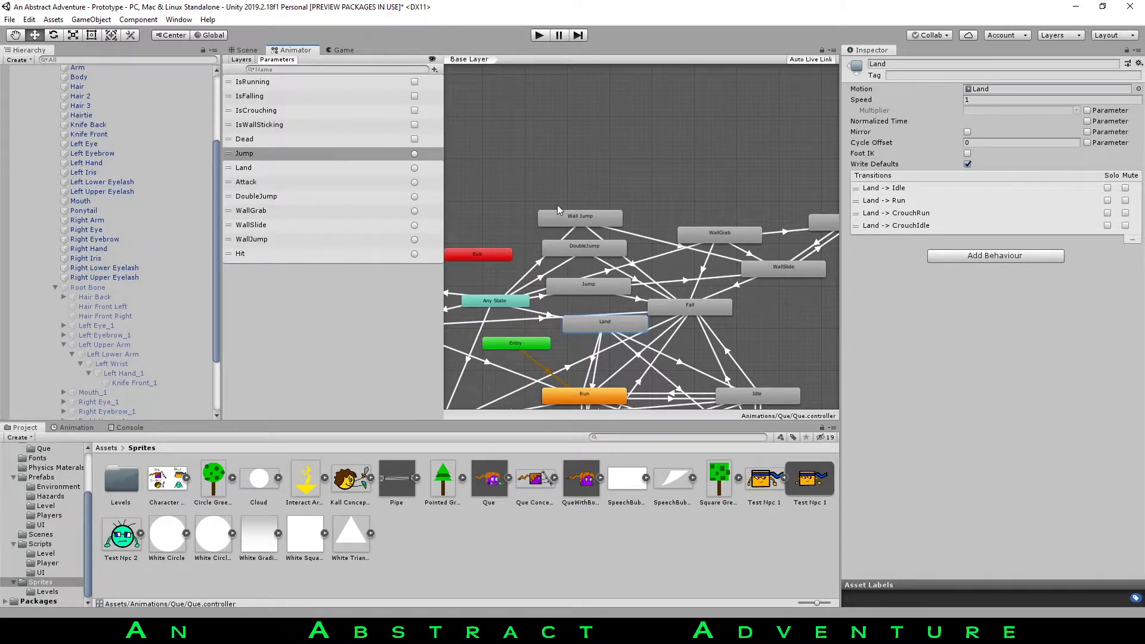
{"action": "middle_click_drag", "start_coordinate": [692, 239], "coordinate": [582, 241]}
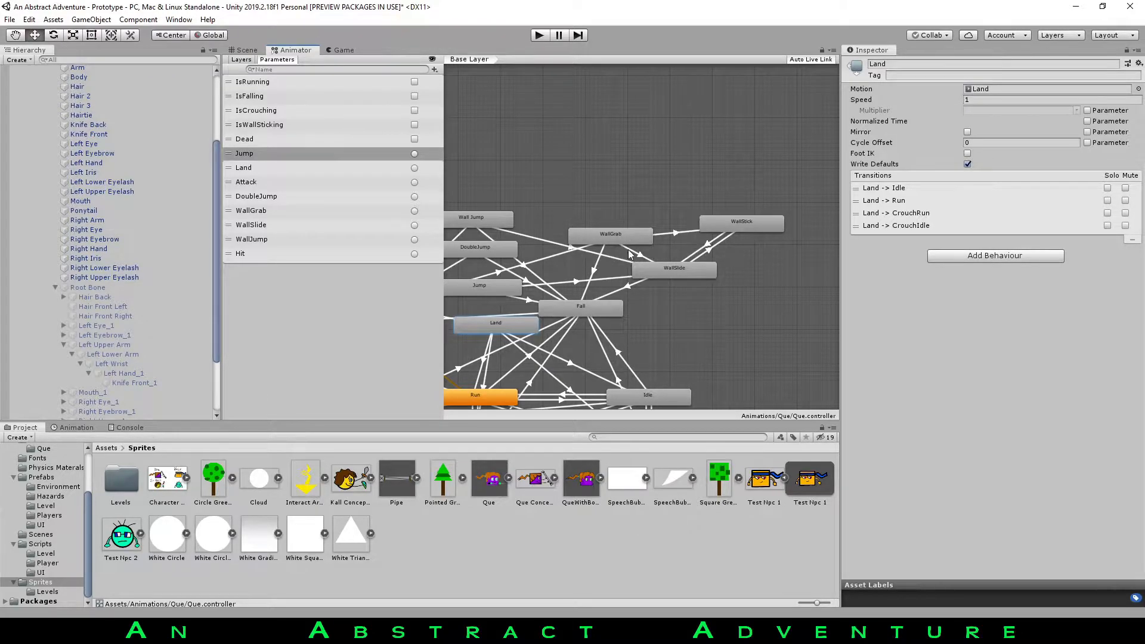
{"action": "scroll", "coordinate": [767, 177], "scroll_direction": "down", "scroll_amount": 3}
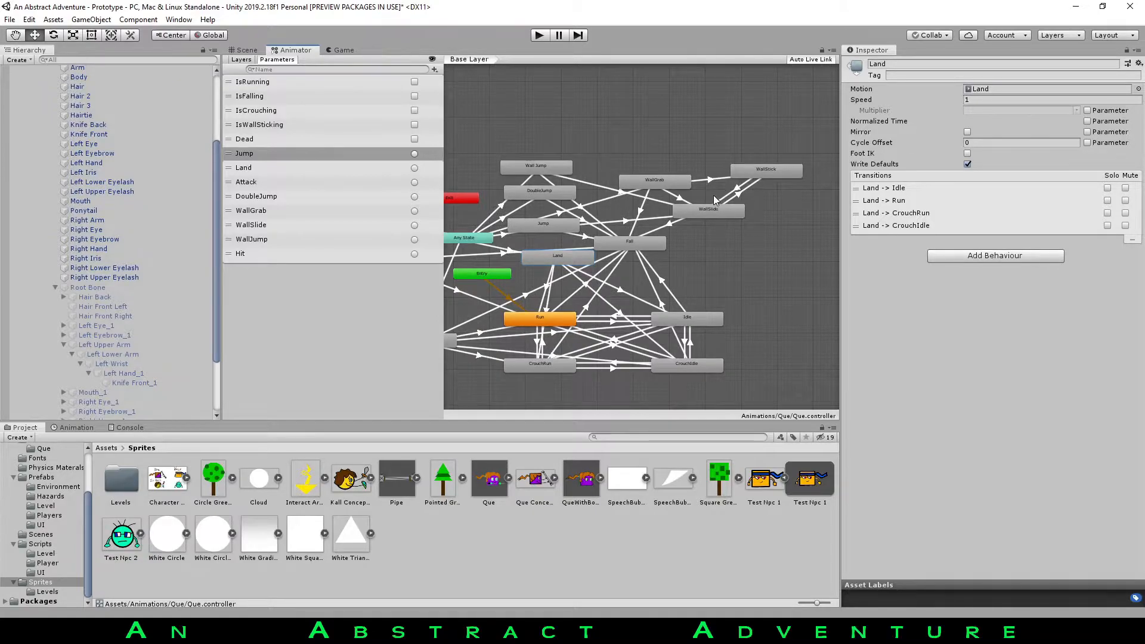
{"action": "middle_click_drag", "start_coordinate": [701, 207], "coordinate": [810, 157]}
{"action": "middle_click_drag", "start_coordinate": [531, 270], "coordinate": [511, 283]}
{"action": "scroll", "coordinate": [533, 217], "scroll_direction": "down", "scroll_amount": 1}
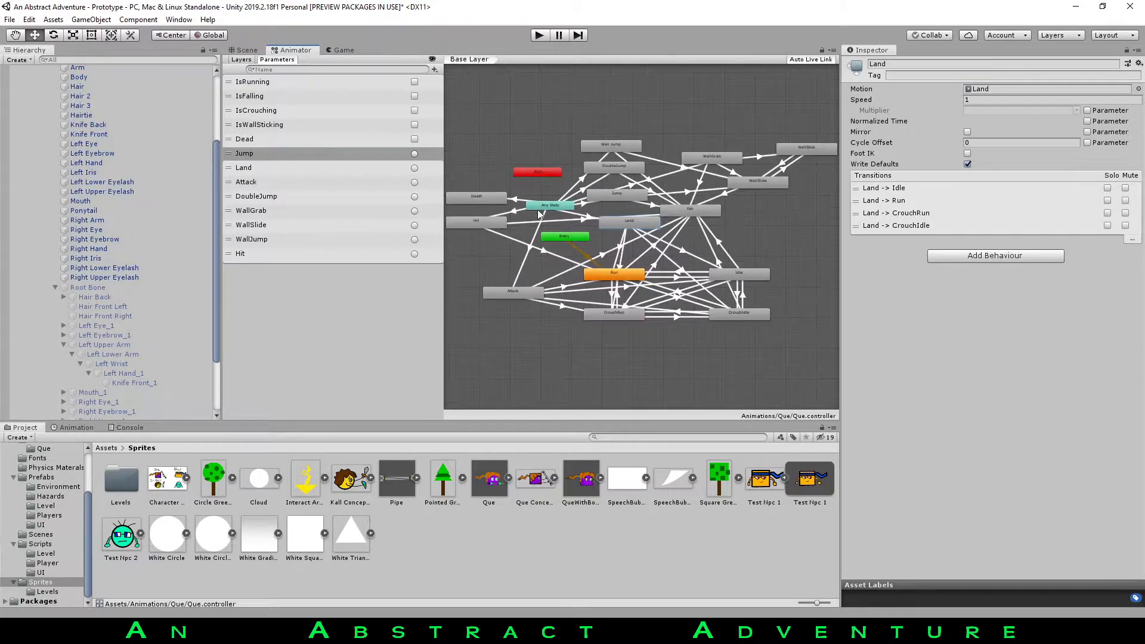
{"action": "scroll", "coordinate": [631, 293], "scroll_direction": "up", "scroll_amount": 4}
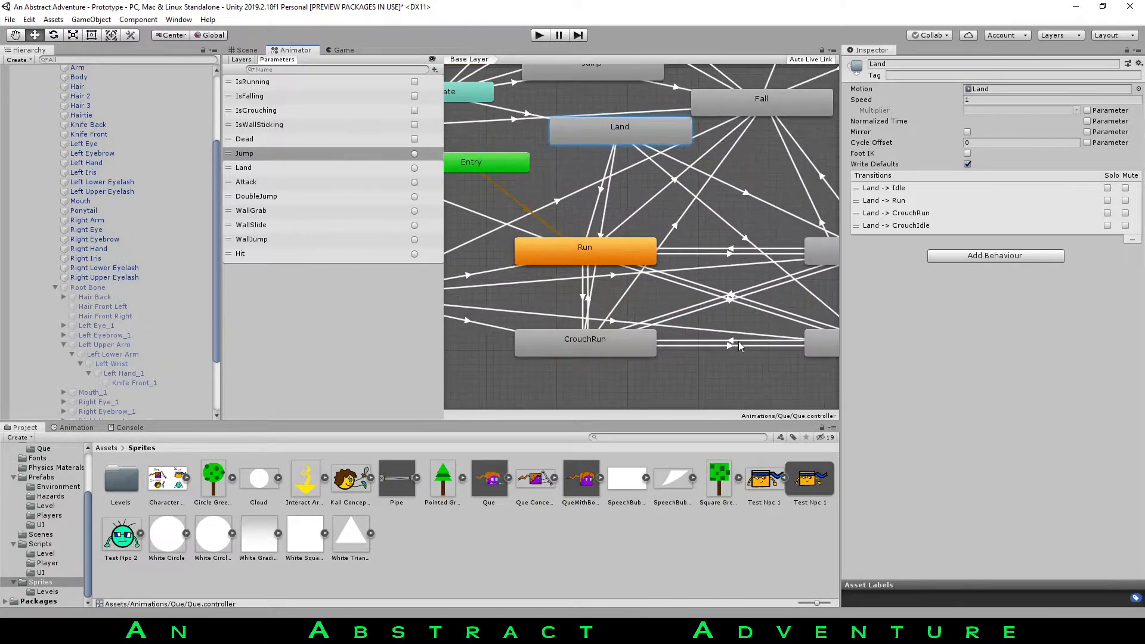
{"action": "scroll", "coordinate": [604, 298], "scroll_direction": "down", "scroll_amount": 4}
{"action": "scroll", "coordinate": [622, 321], "scroll_direction": "up", "scroll_amount": 2}
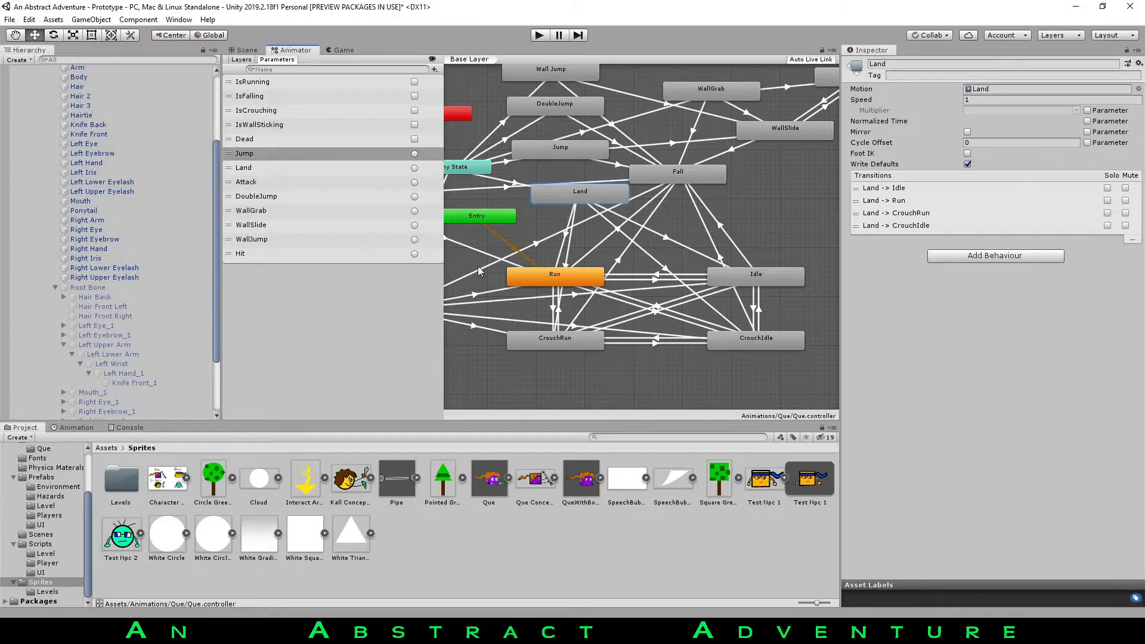
Select the IsCrouching parameter, then inspect the Death state and its place in the overall Animator graph.
{"action": "left_click", "coordinate": [258, 116]}
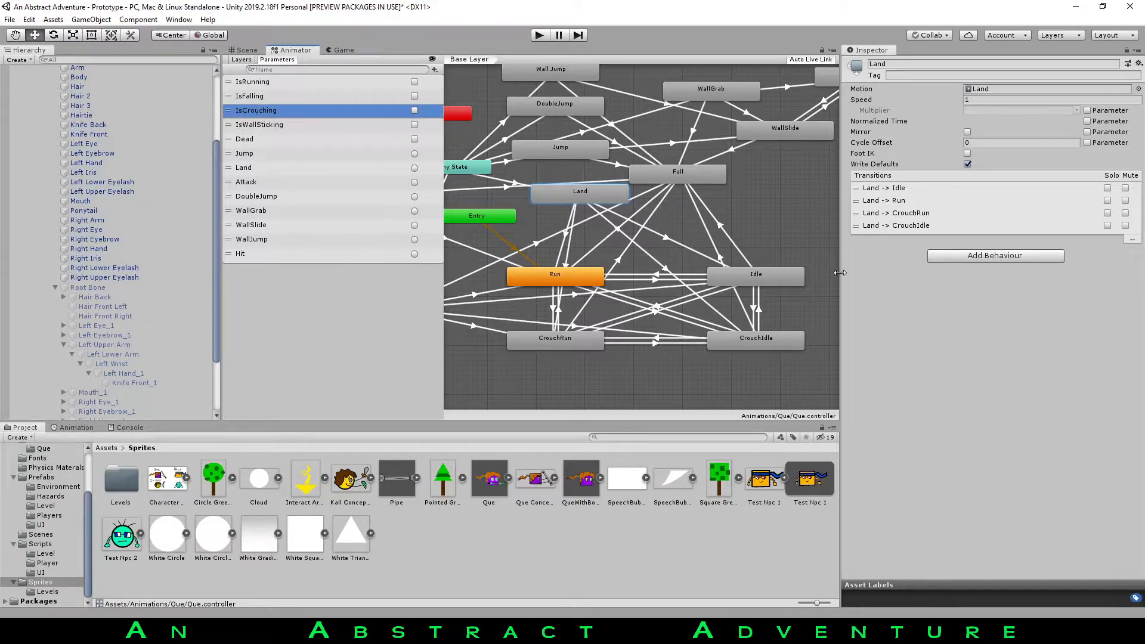
{"action": "key", "text": "a"}
{"action": "scroll", "coordinate": [662, 261], "scroll_direction": "up", "scroll_amount": 5}
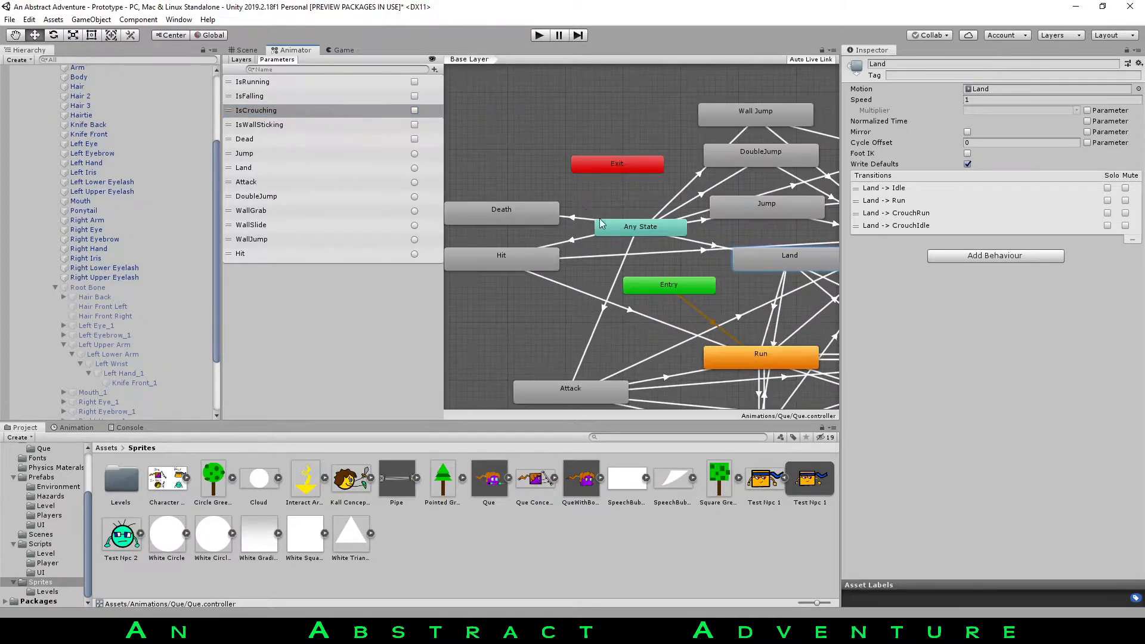
{"action": "left_click", "coordinate": [524, 203]}
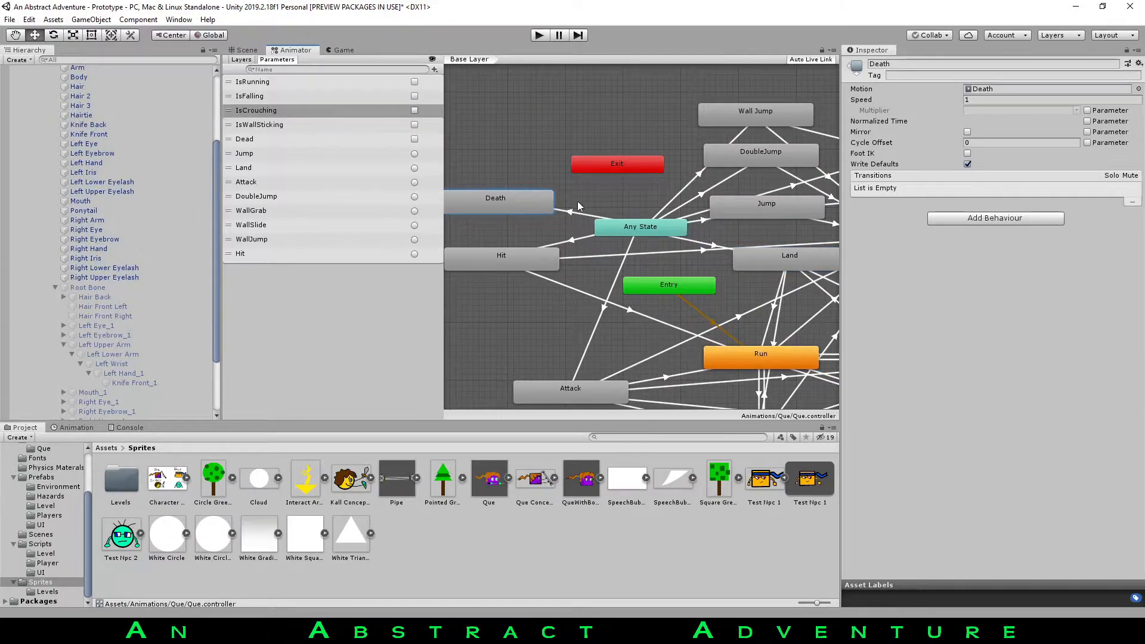
{"action": "scroll", "coordinate": [625, 190], "scroll_direction": "down", "scroll_amount": 3}
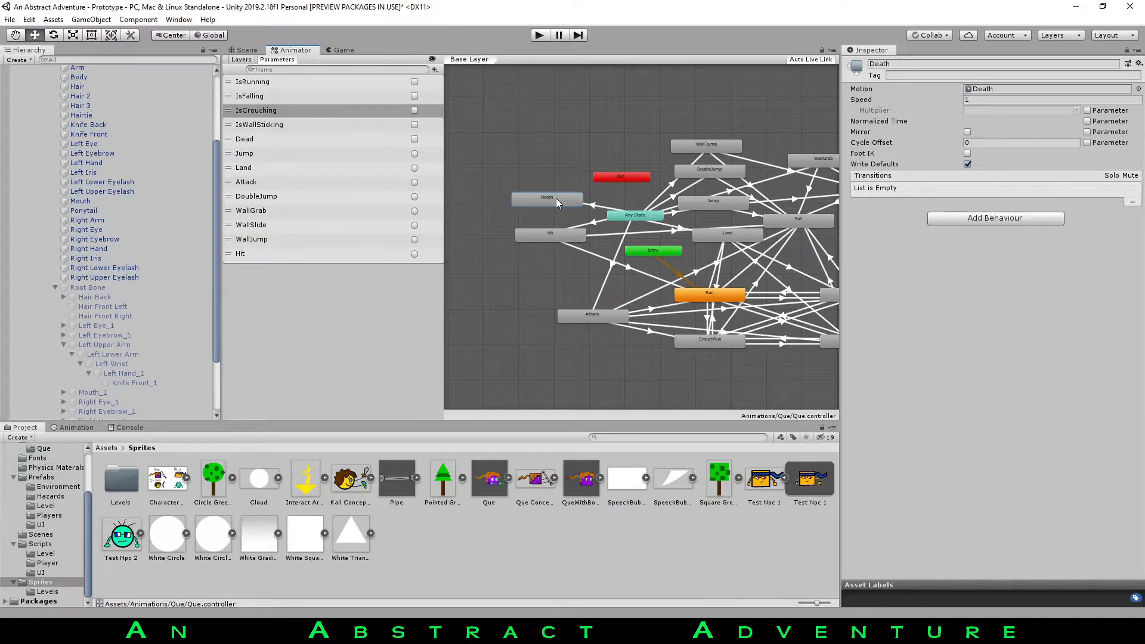
{"action": "middle_click_drag", "start_coordinate": [603, 123], "coordinate": [551, 148]}
{"action": "scroll", "coordinate": [629, 147], "scroll_direction": "down", "scroll_amount": 2}
{"action": "middle_click_drag", "start_coordinate": [632, 131], "coordinate": [577, 164]}
{"action": "scroll", "coordinate": [614, 201], "scroll_direction": "down", "scroll_amount": 1}
{"action": "middle_click_drag", "start_coordinate": [615, 201], "coordinate": [631, 154]}
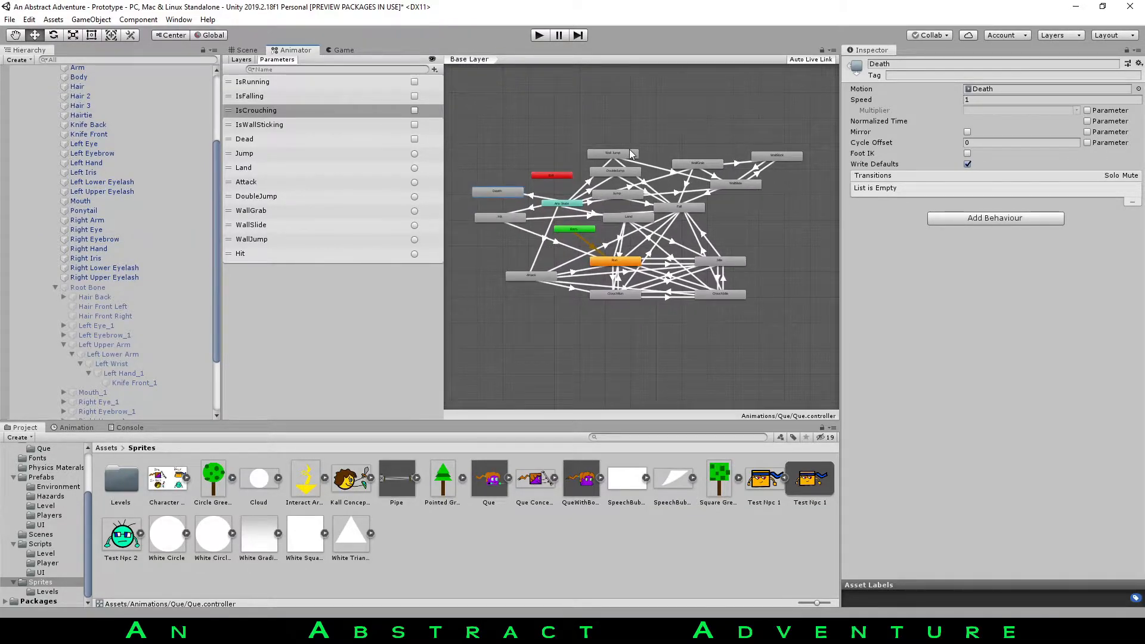
{"action": "scroll", "coordinate": [576, 163], "scroll_direction": "up", "scroll_amount": 1}
{"action": "middle_click_drag", "start_coordinate": [576, 163], "coordinate": [570, 184]}
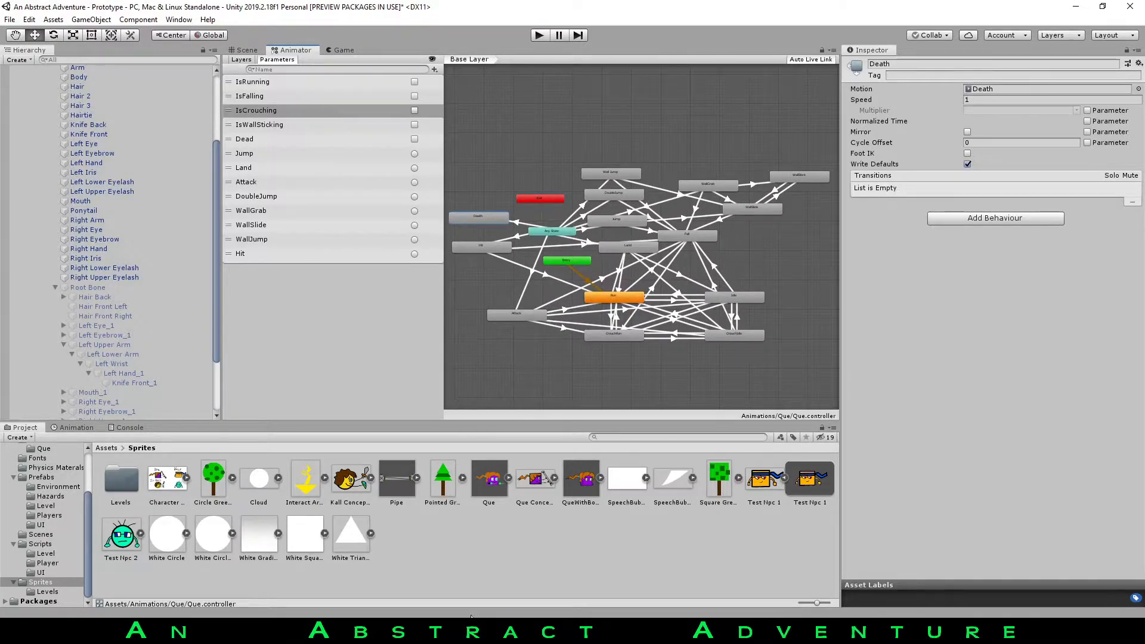
Switch to Visual Studio and review the Animator field declaration and its GetComponentInChildren assignment in PlayerMove.cs.
{"action": "left_click", "coordinate": [609, 631]}
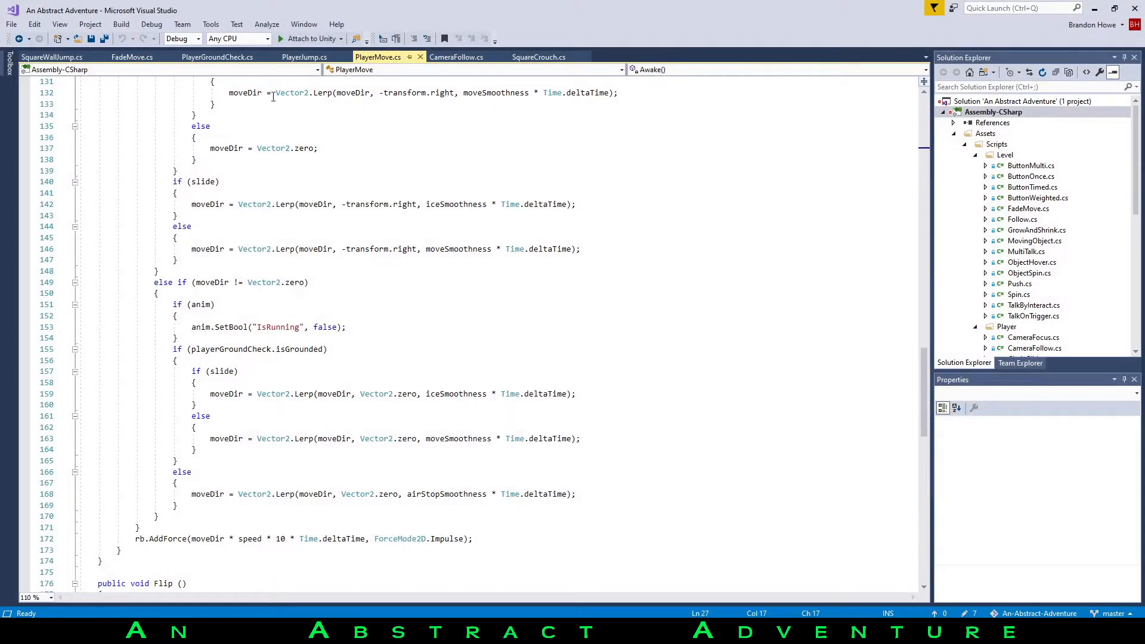
{"action": "scroll", "coordinate": [258, 97], "scroll_direction": "up", "scroll_amount": 20}
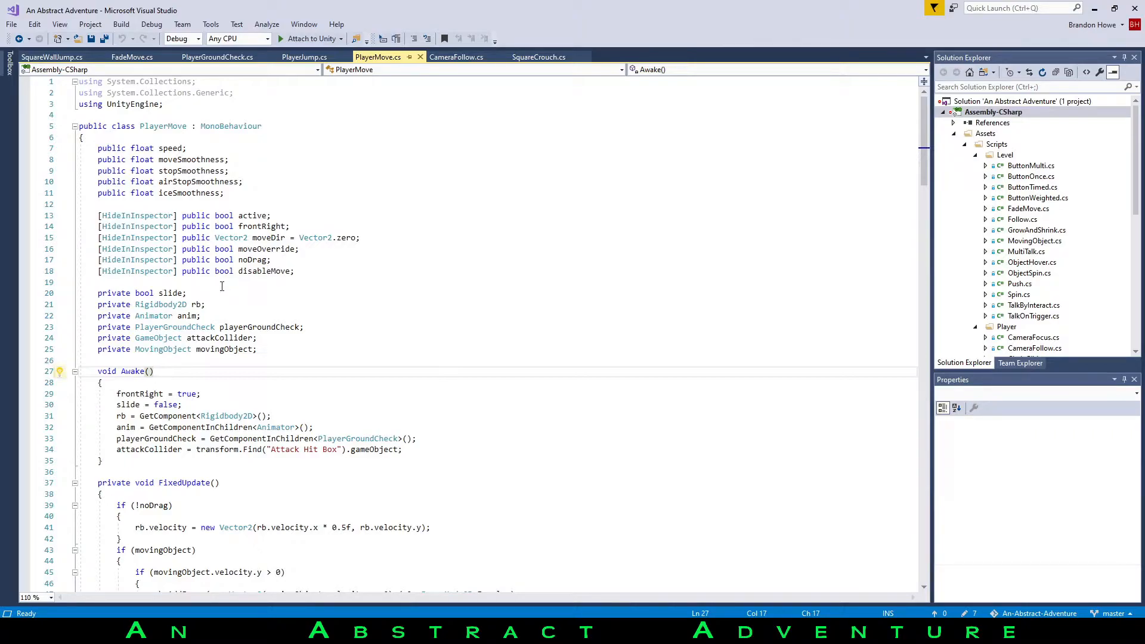
{"action": "left_click_drag", "start_coordinate": [201, 315], "coordinate": [93, 316]}
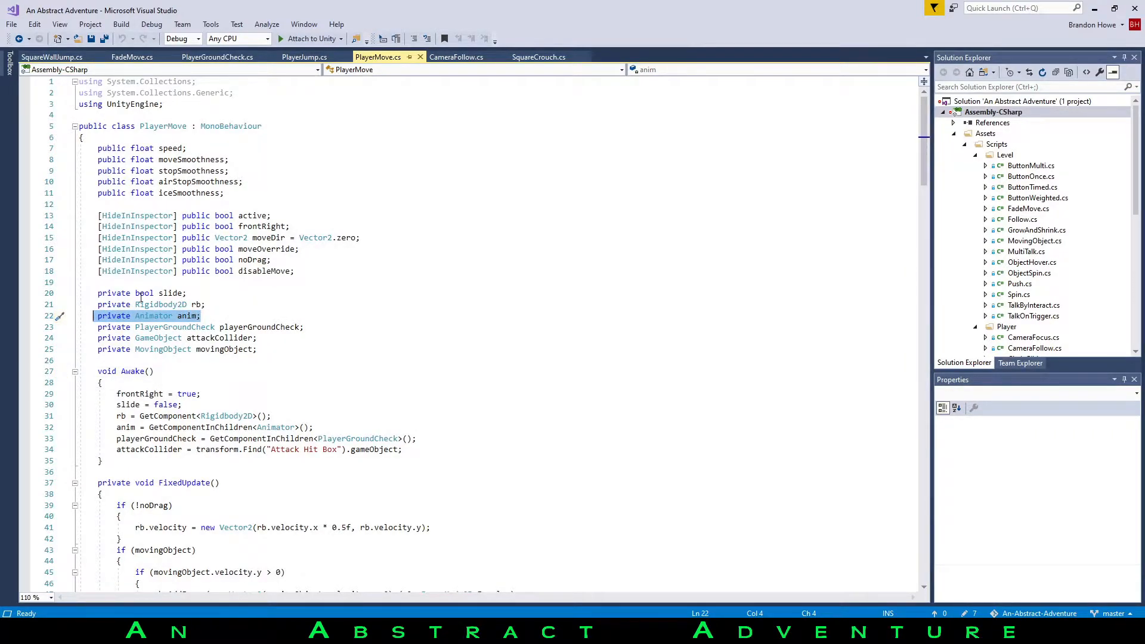
{"action": "scroll", "coordinate": [159, 273], "scroll_direction": "down", "scroll_amount": 3}
{"action": "scroll", "coordinate": [159, 273], "scroll_direction": "down", "scroll_amount": 2}
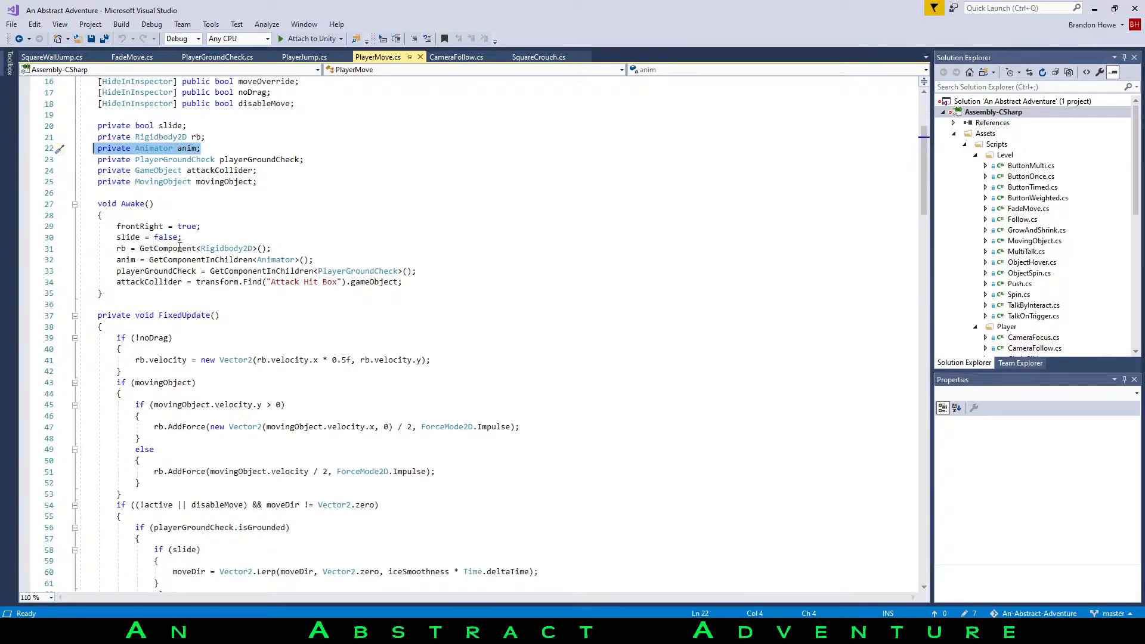
{"action": "left_click_drag", "start_coordinate": [117, 260], "coordinate": [297, 260]}
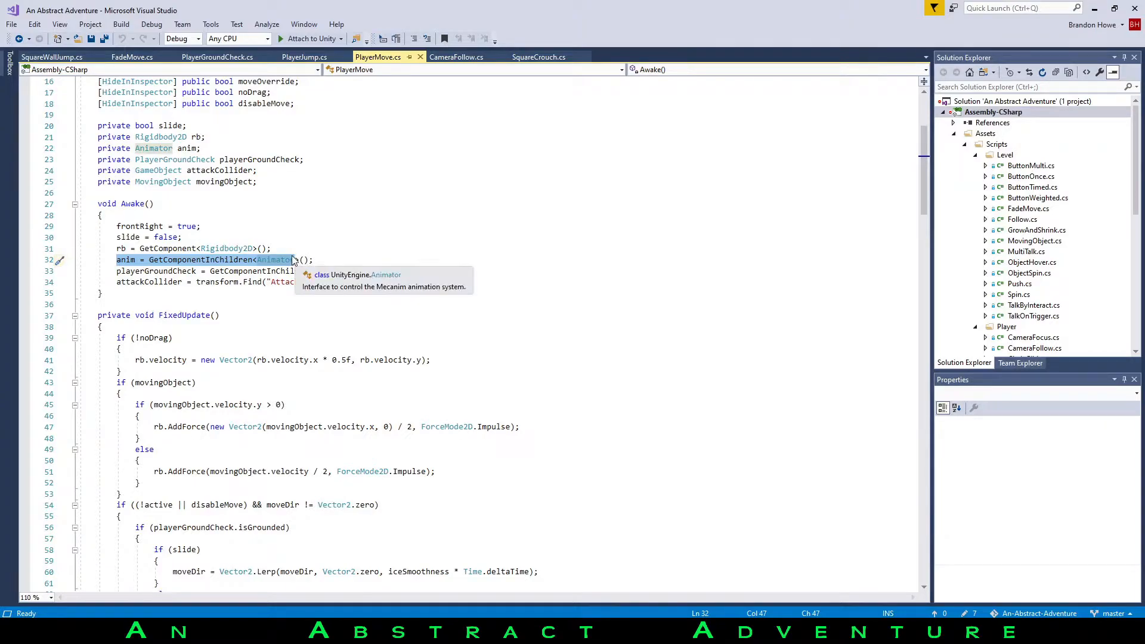
Examine the anim null check and the SetBool("IsRunning", true) call under the D key branch of Move().
{"action": "scroll", "coordinate": [316, 261], "scroll_direction": "down", "scroll_amount": 10}
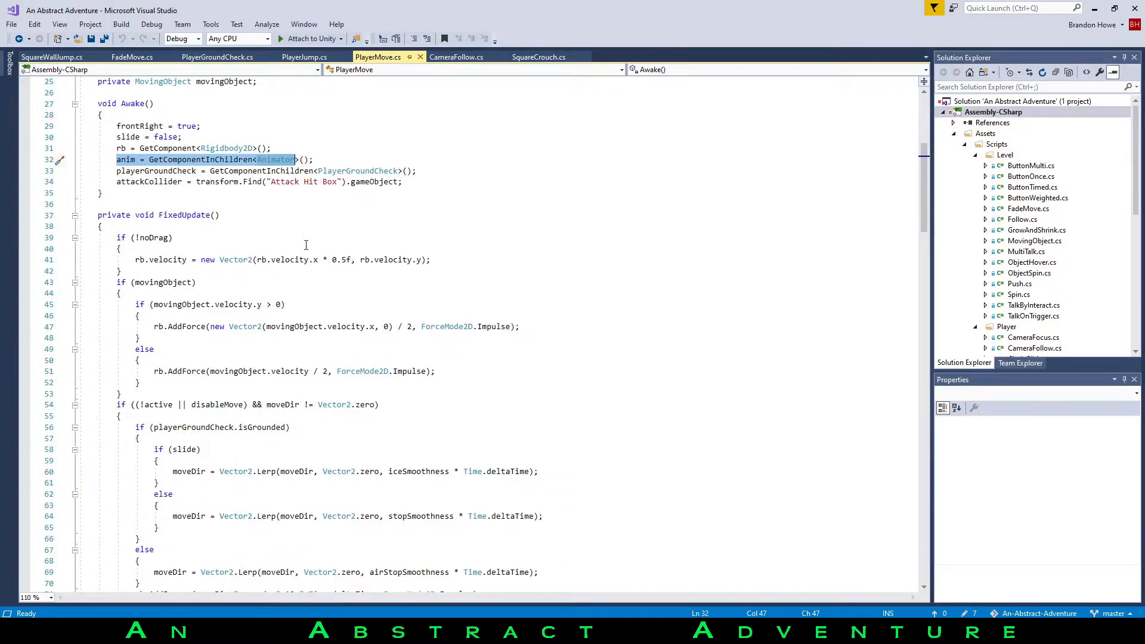
{"action": "scroll", "coordinate": [279, 237], "scroll_direction": "down", "scroll_amount": 8}
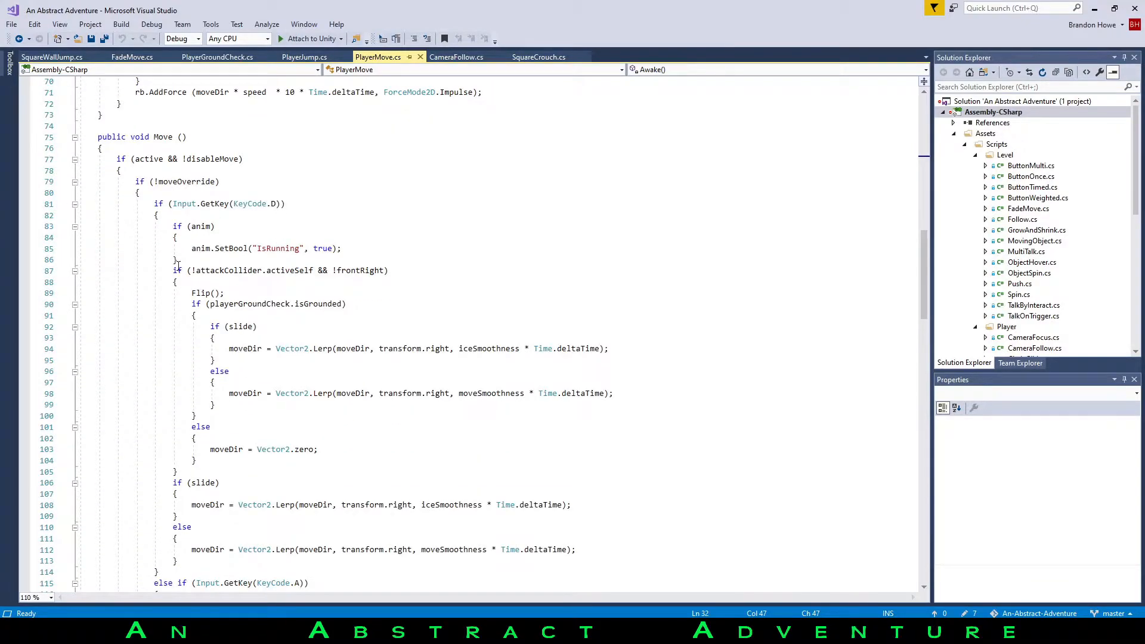
{"action": "scroll", "coordinate": [180, 211], "scroll_direction": "up", "scroll_amount": 4}
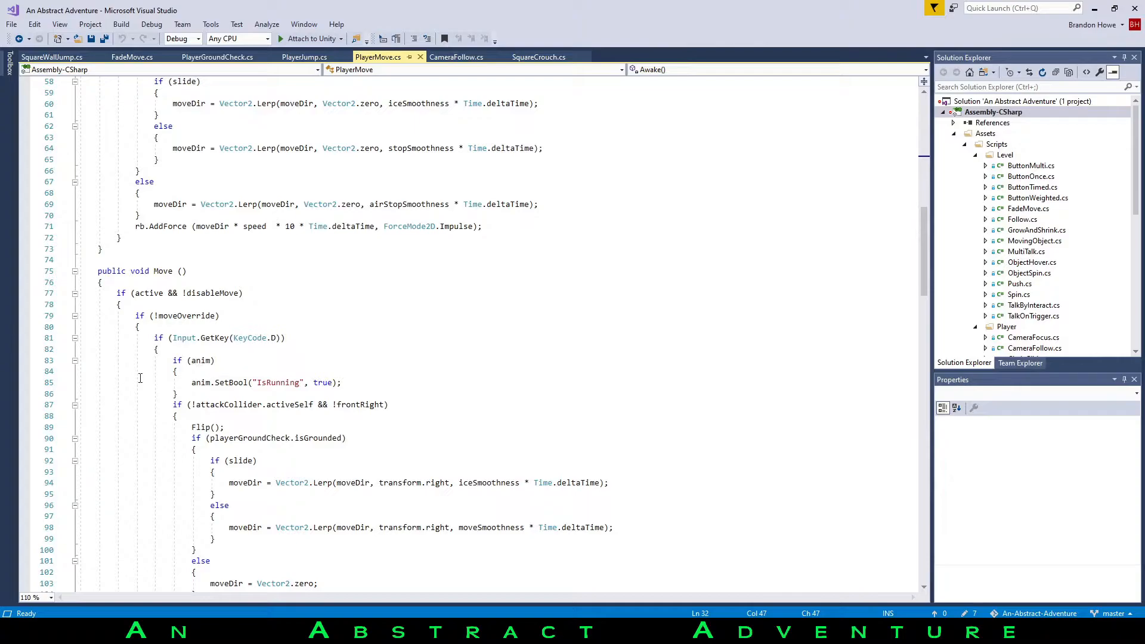
{"action": "left_click_drag", "start_coordinate": [214, 361], "coordinate": [176, 371]}
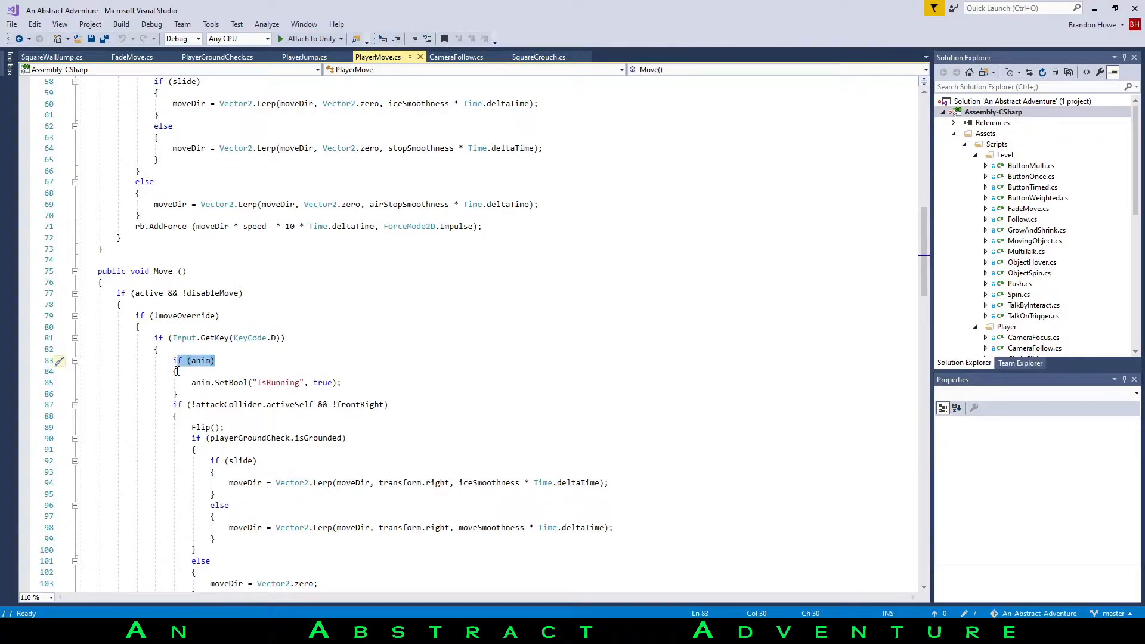
{"action": "left_click", "coordinate": [213, 369]}
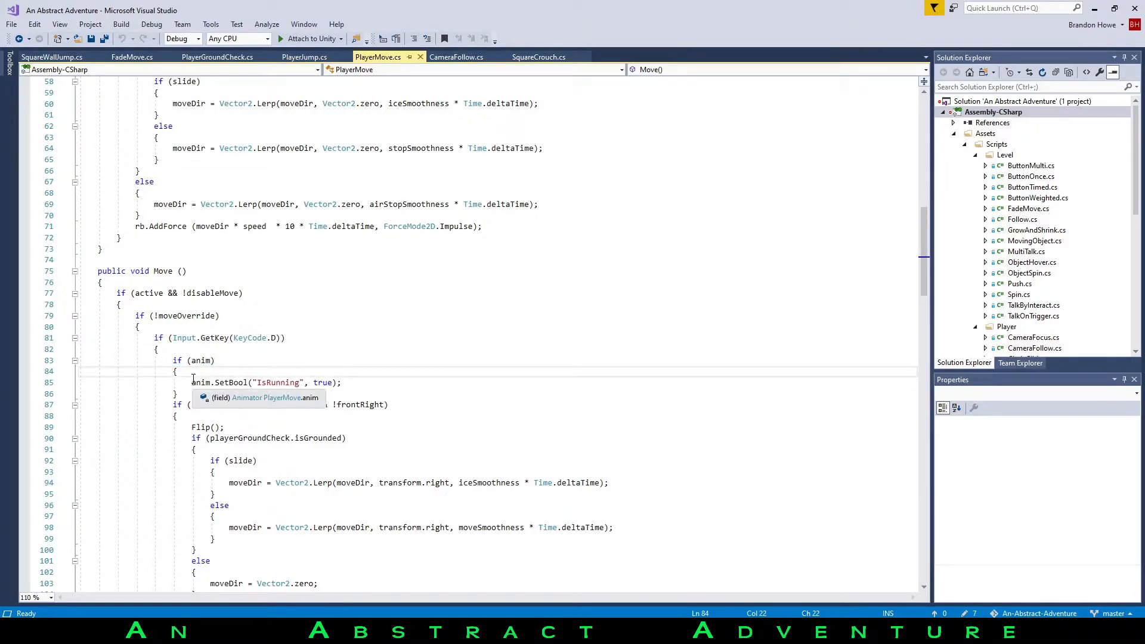
{"action": "left_click_drag", "start_coordinate": [193, 380], "coordinate": [342, 382]}
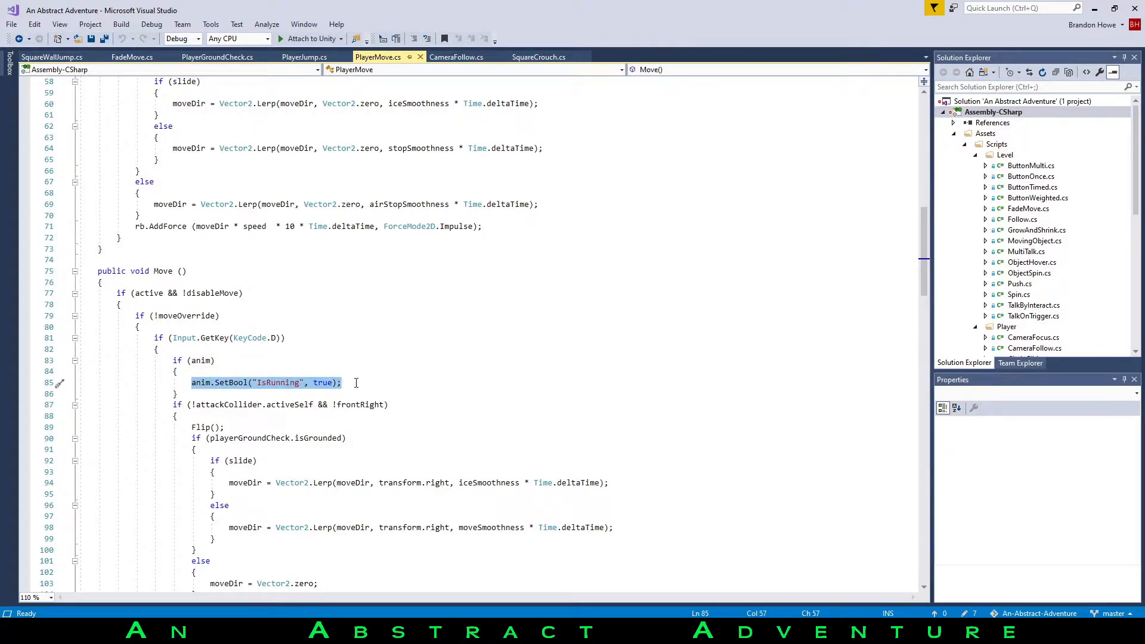
{"action": "left_click_drag", "start_coordinate": [191, 382], "coordinate": [299, 384]}
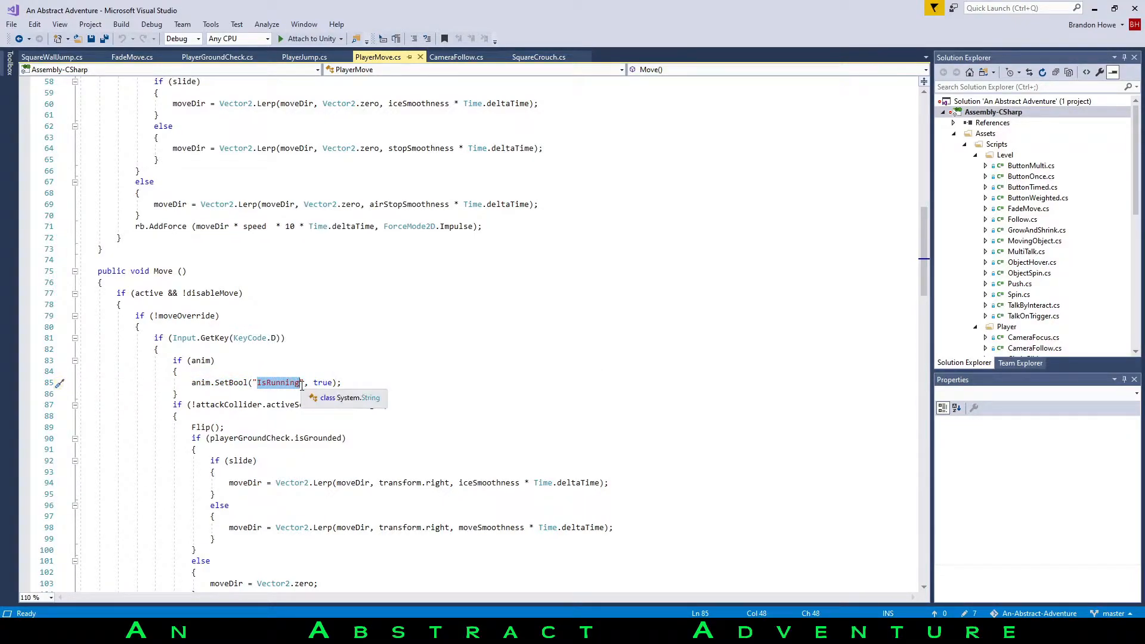
{"action": "double_click", "coordinate": [322, 382]}
Review the remaining IsRunning SetBool calls in Move(), for the A key branch and the branch that sets it to false.
{"action": "scroll", "coordinate": [233, 299], "scroll_direction": "down", "scroll_amount": 16}
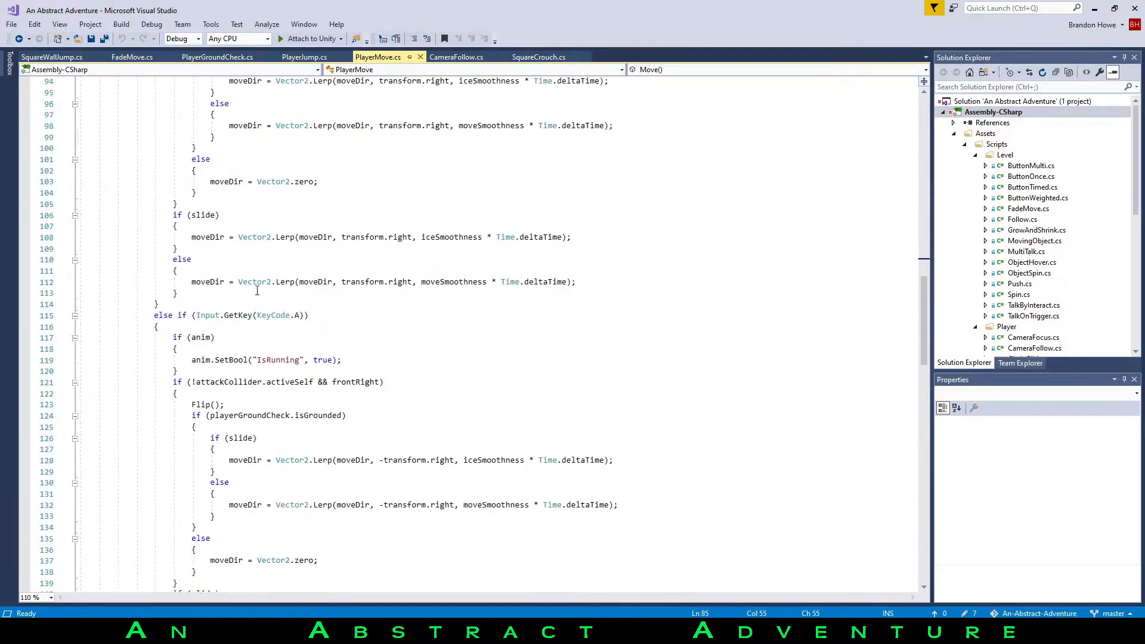
{"action": "scroll", "coordinate": [234, 300], "scroll_direction": "up", "scroll_amount": 3}
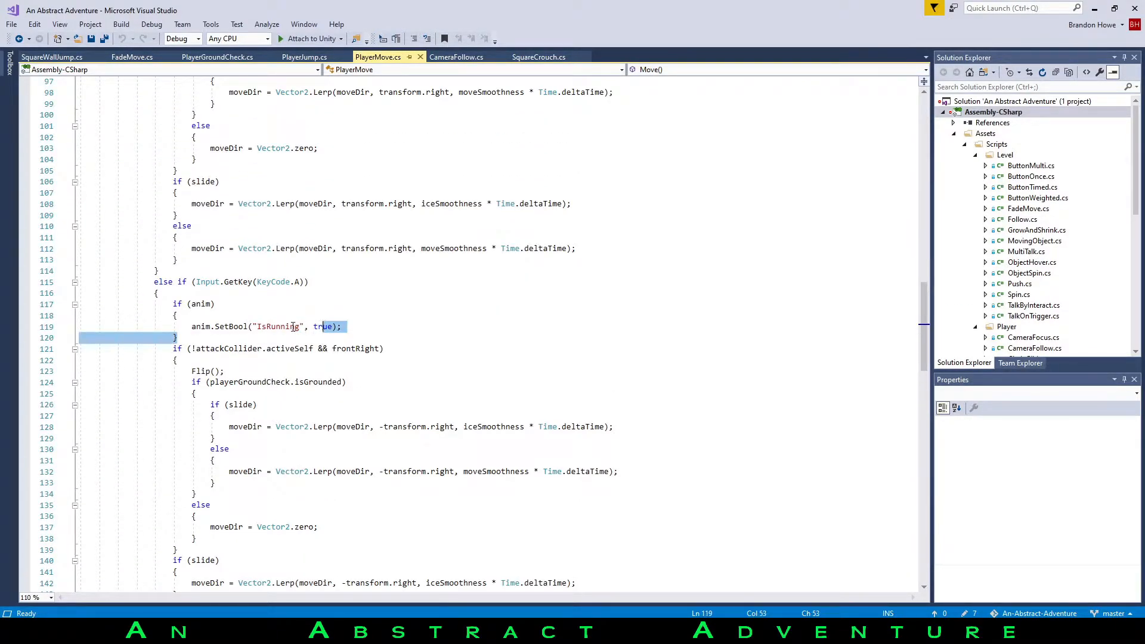
{"action": "left_click", "coordinate": [311, 318]}
{"action": "scroll", "coordinate": [311, 319], "scroll_direction": "down", "scroll_amount": 12}
{"action": "left_click_drag", "start_coordinate": [300, 304], "coordinate": [338, 305]}
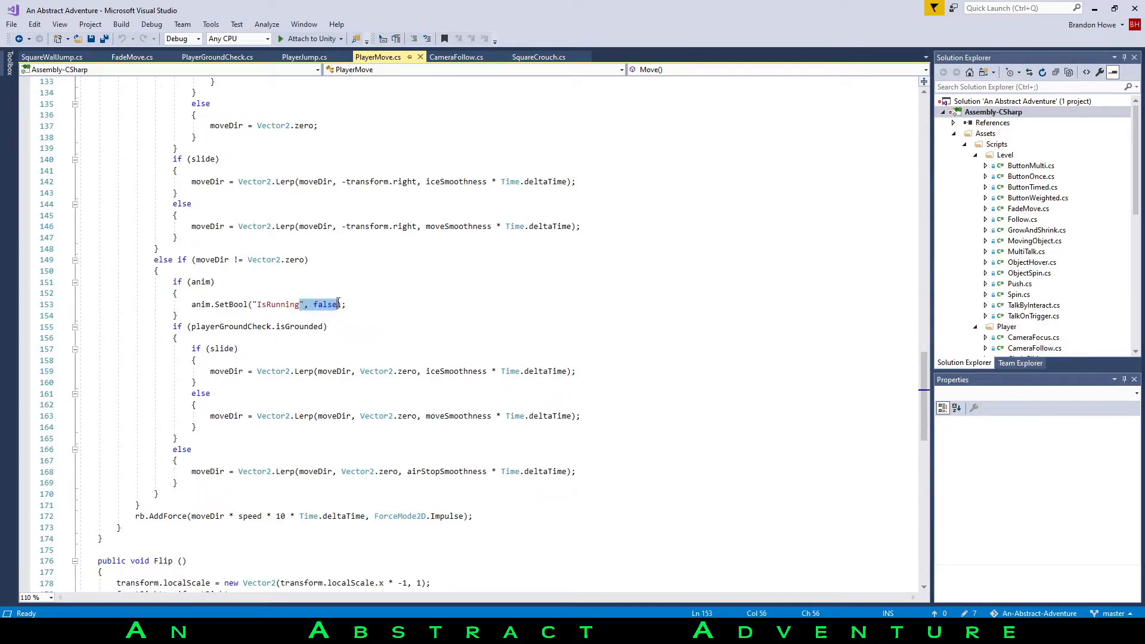
{"action": "scroll", "coordinate": [304, 303], "scroll_direction": "down", "scroll_amount": 1}
{"action": "scroll", "coordinate": [305, 303], "scroll_direction": "down", "scroll_amount": 12}
{"action": "scroll", "coordinate": [245, 366], "scroll_direction": "up", "scroll_amount": 11}
{"action": "scroll", "coordinate": [244, 365], "scroll_direction": "up", "scroll_amount": 12}
{"action": "left_click_drag", "start_coordinate": [202, 253], "coordinate": [248, 263]}
{"action": "left_click", "coordinate": [248, 260]}
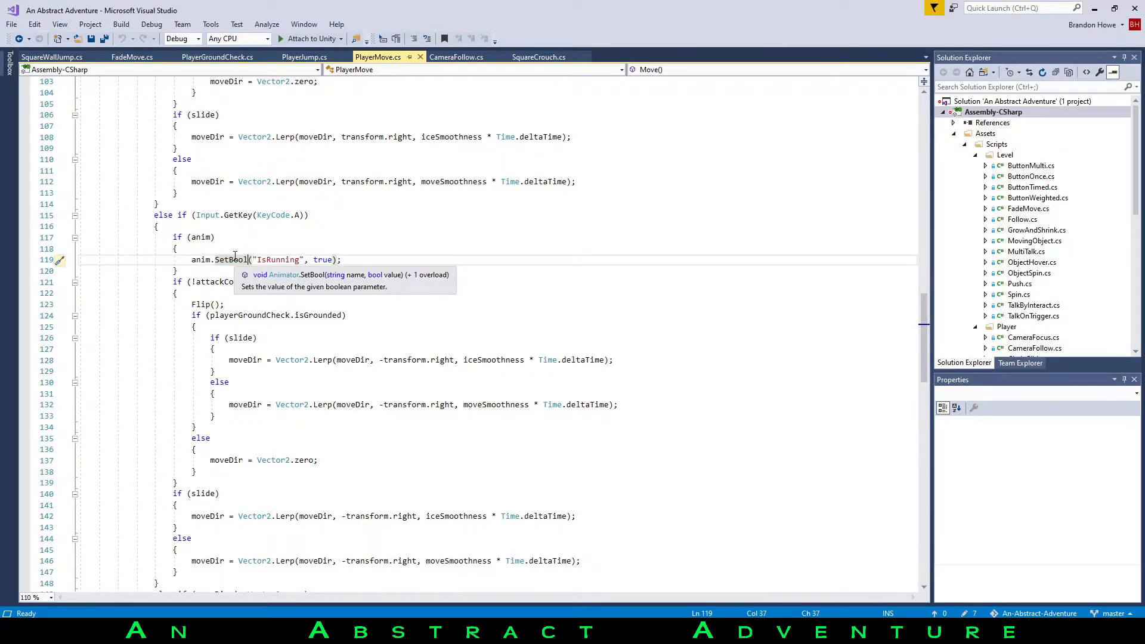
Open PlayerJump.cs and review its Animator field and the component assignment in Awake().
{"action": "left_click", "coordinate": [303, 57]}
{"action": "scroll", "coordinate": [203, 310], "scroll_direction": "up", "scroll_amount": 4}
{"action": "scroll", "coordinate": [203, 310], "scroll_direction": "down", "scroll_amount": 2}
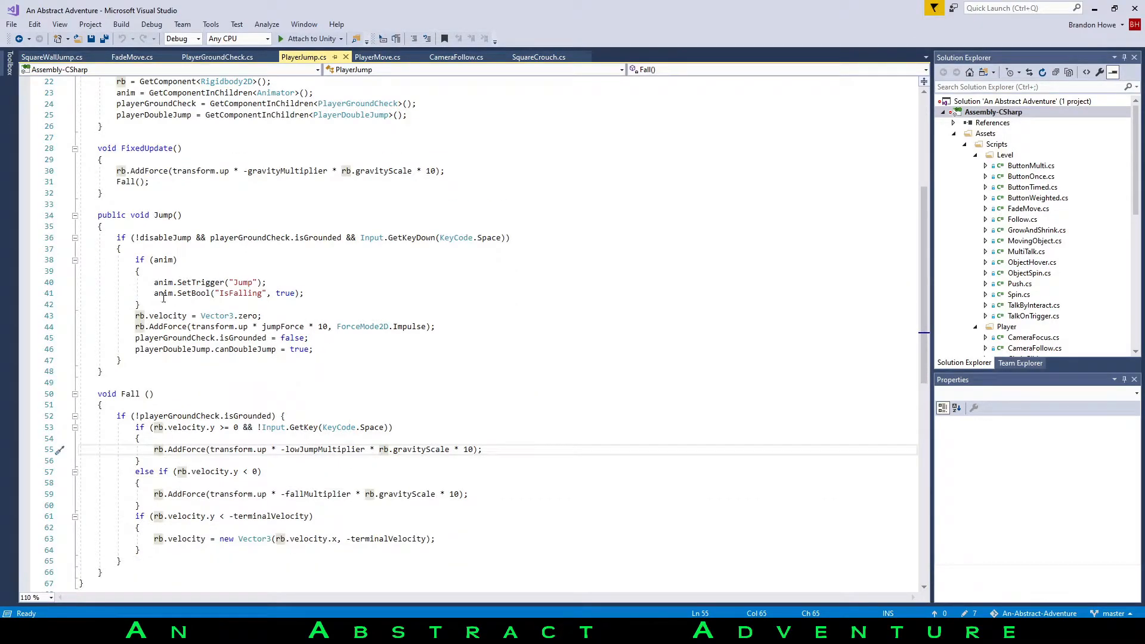
{"action": "scroll", "coordinate": [152, 268], "scroll_direction": "up", "scroll_amount": 7}
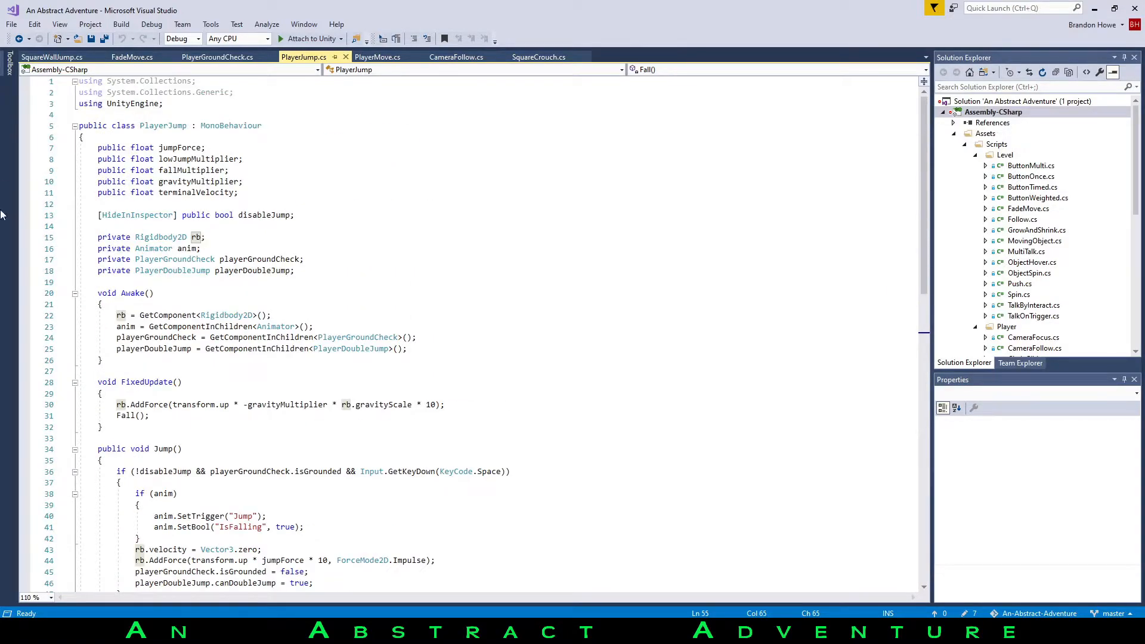
{"action": "scroll", "coordinate": [128, 257], "scroll_direction": "down", "scroll_amount": 2}
{"action": "left_click_drag", "start_coordinate": [144, 182], "coordinate": [304, 171]}
{"action": "scroll", "coordinate": [220, 205], "scroll_direction": "down", "scroll_amount": 3}
{"action": "left_click_drag", "start_coordinate": [196, 160], "coordinate": [290, 170]}
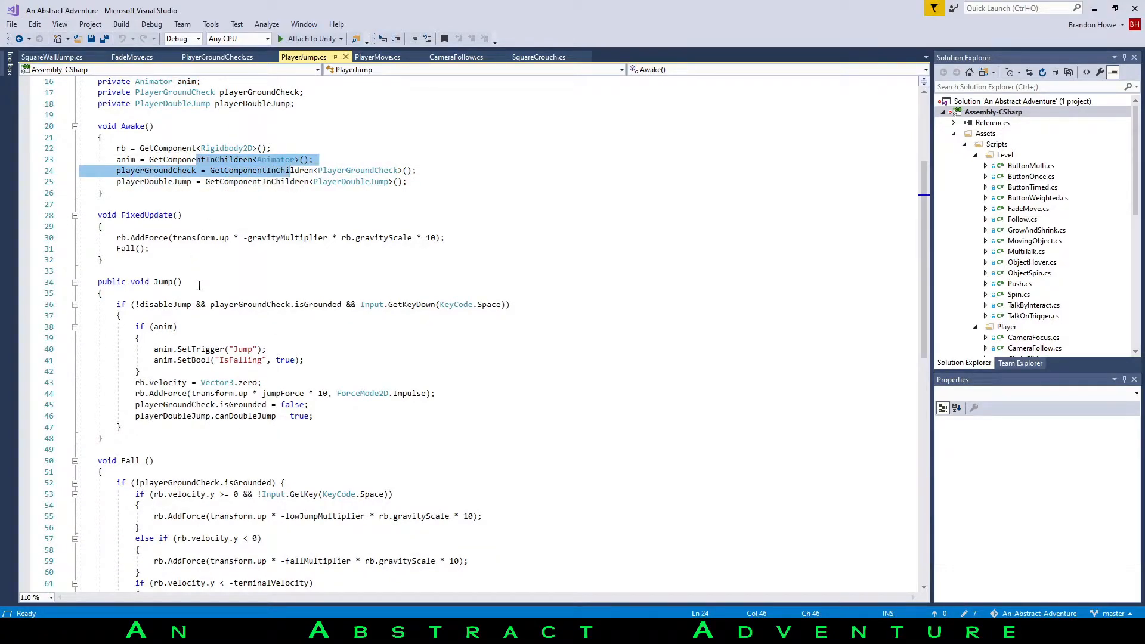
Examine the Jump trigger and IsFalling bool calls in the Jump() method, along with the Fall() method.
{"action": "left_click_drag", "start_coordinate": [154, 351], "coordinate": [269, 343]}
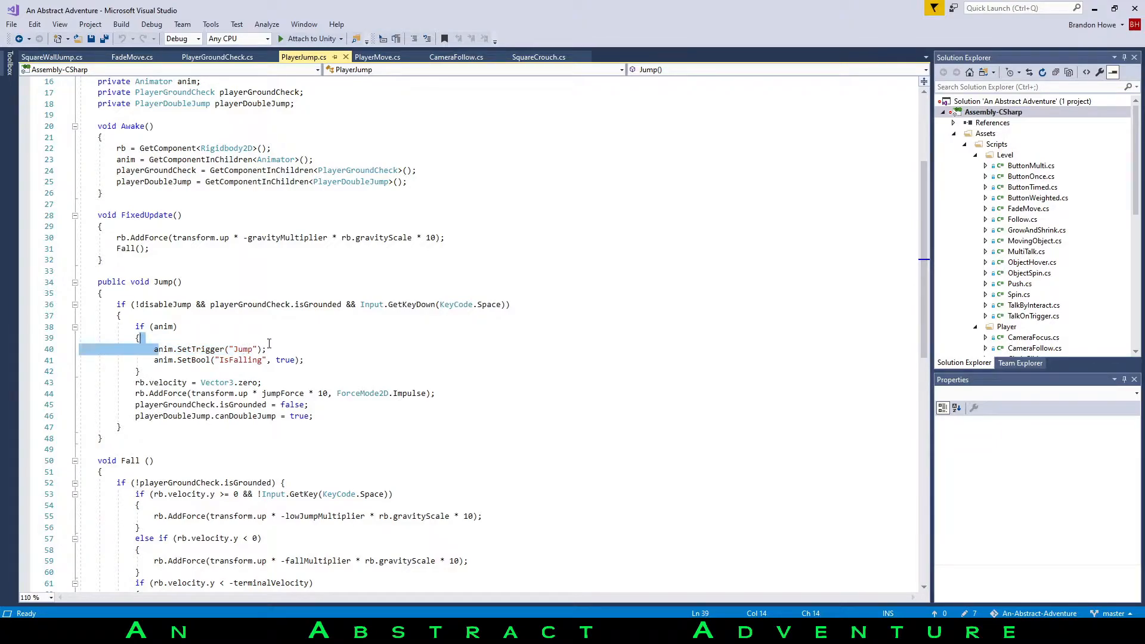
{"action": "scroll", "coordinate": [201, 306], "scroll_direction": "down", "scroll_amount": 4}
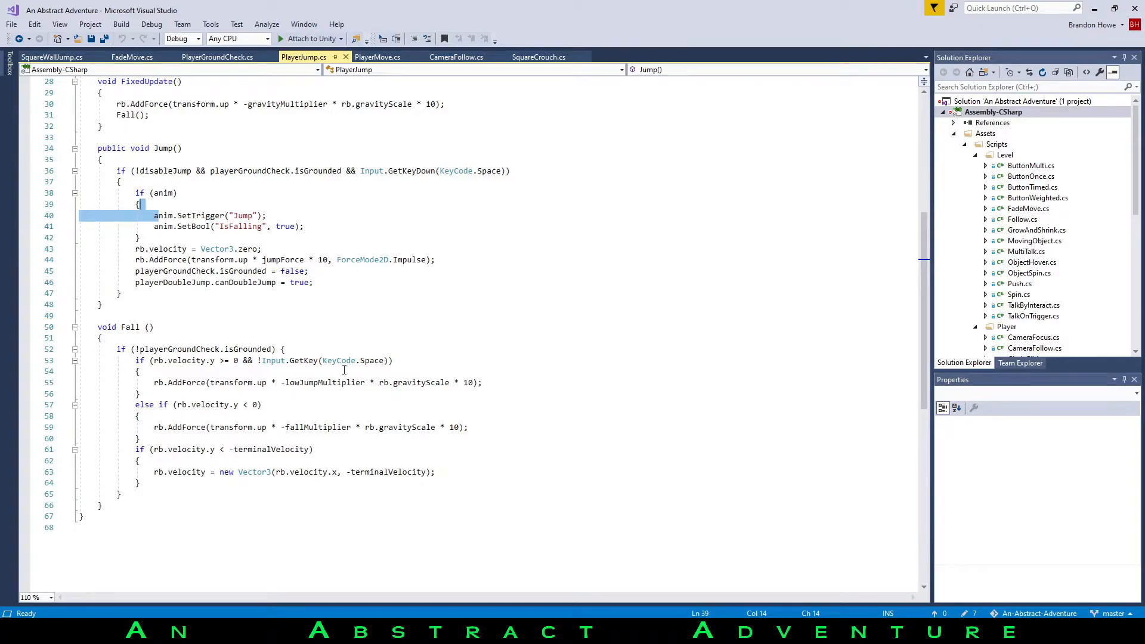
{"action": "scroll", "coordinate": [409, 374], "scroll_direction": "down", "scroll_amount": 2}
{"action": "scroll", "coordinate": [414, 375], "scroll_direction": "up", "scroll_amount": 5}
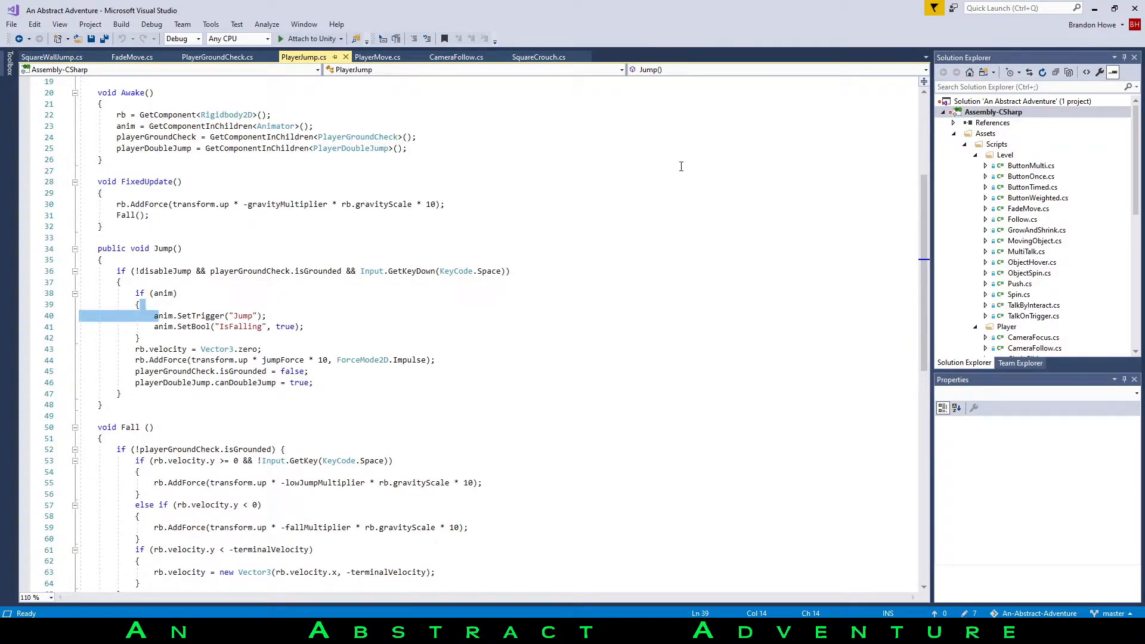
Review the lowJumpMultiplier, fallMultiplier and terminalVelocity branches of the Fall() method in PlayerJump.cs.
{"action": "scroll", "coordinate": [476, 260], "scroll_direction": "down", "scroll_amount": 3}
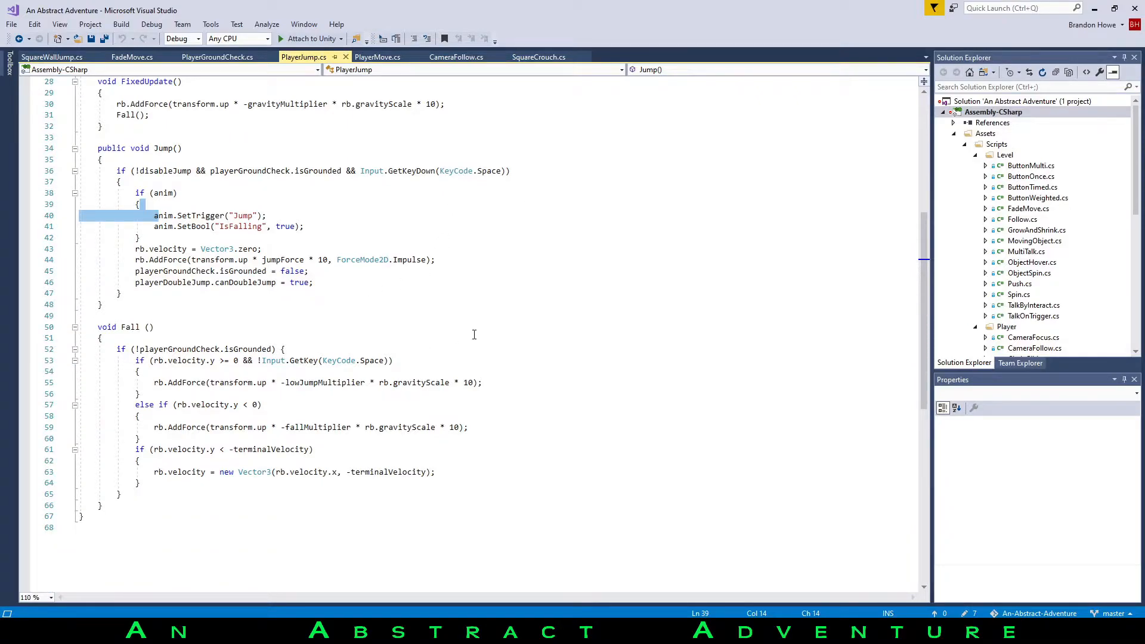
{"action": "scroll", "coordinate": [478, 336], "scroll_direction": "down", "scroll_amount": 3}
{"action": "scroll", "coordinate": [434, 360], "scroll_direction": "up", "scroll_amount": 3}
{"action": "scroll", "coordinate": [347, 451], "scroll_direction": "up", "scroll_amount": 7}
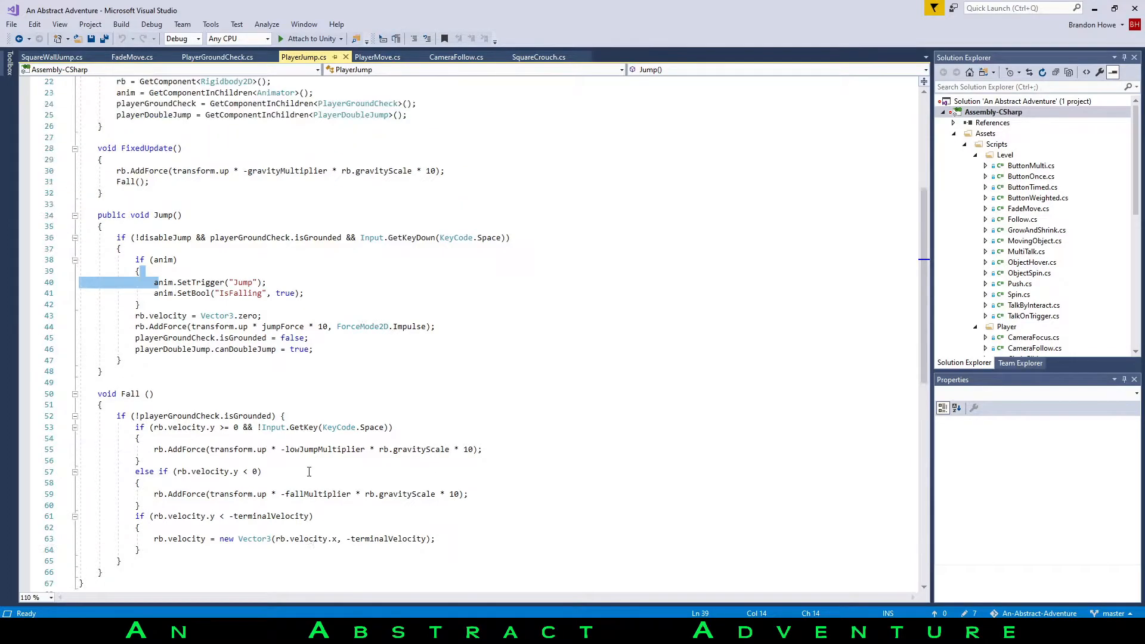
{"action": "scroll", "coordinate": [277, 464], "scroll_direction": "down", "scroll_amount": 2}
{"action": "scroll", "coordinate": [277, 464], "scroll_direction": "up", "scroll_amount": 2}
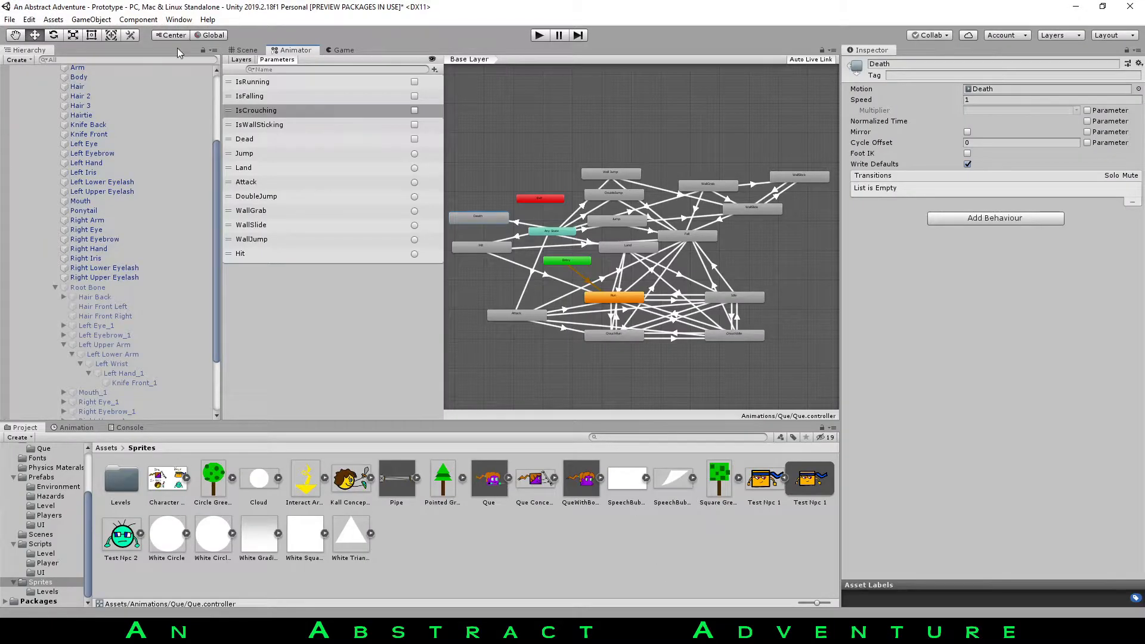
Switch to Unity's Scene view and inspect the Right Arm, Root Bone, Kall and Que objects.
{"action": "left_click", "coordinate": [250, 50]}
{"action": "scroll", "coordinate": [291, 260], "scroll_direction": "down", "scroll_amount": 3}
{"action": "left_click", "coordinate": [134, 219]}
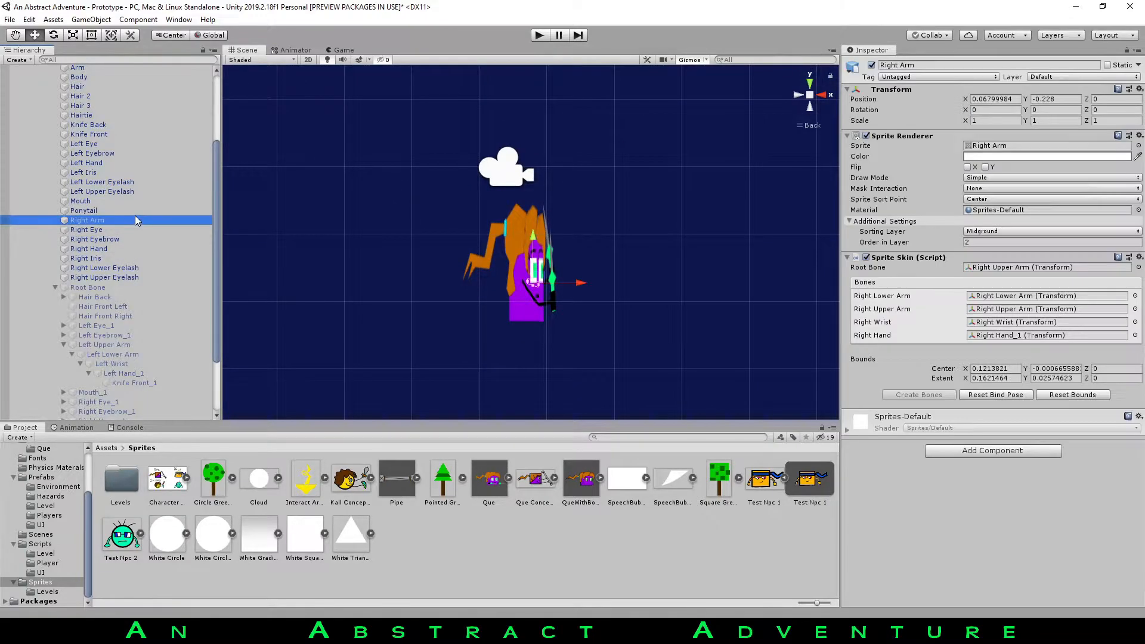
{"action": "scroll", "coordinate": [101, 202], "scroll_direction": "down", "scroll_amount": 3}
{"action": "left_click", "coordinate": [94, 206]}
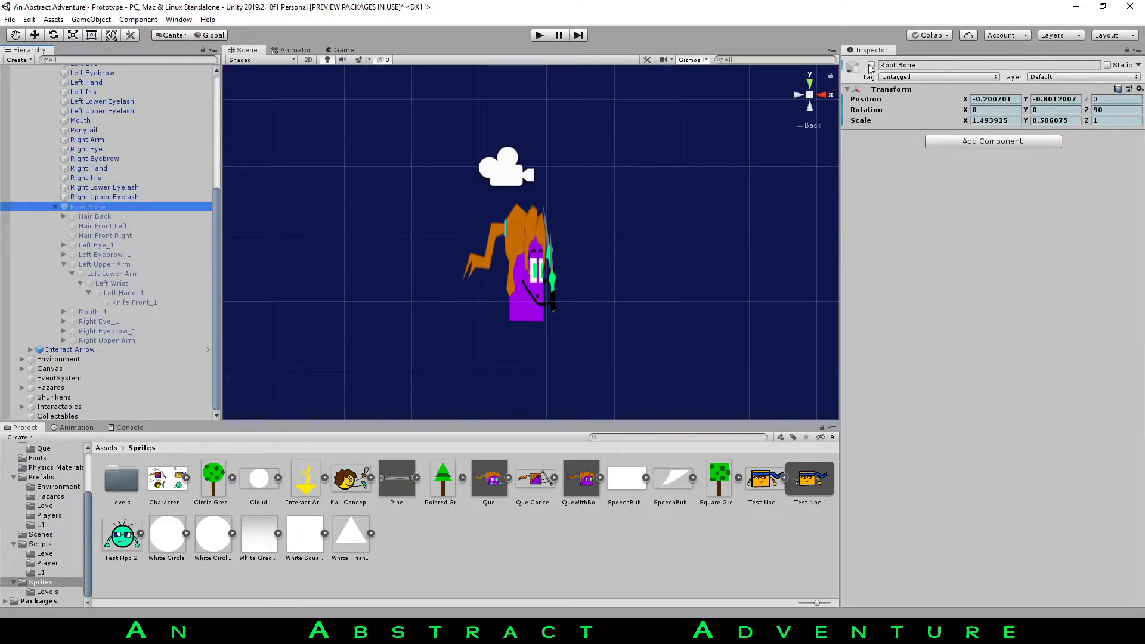
{"action": "scroll", "coordinate": [86, 167], "scroll_direction": "up", "scroll_amount": 5}
{"action": "left_click", "coordinate": [84, 127]}
{"action": "left_click", "coordinate": [90, 118]}
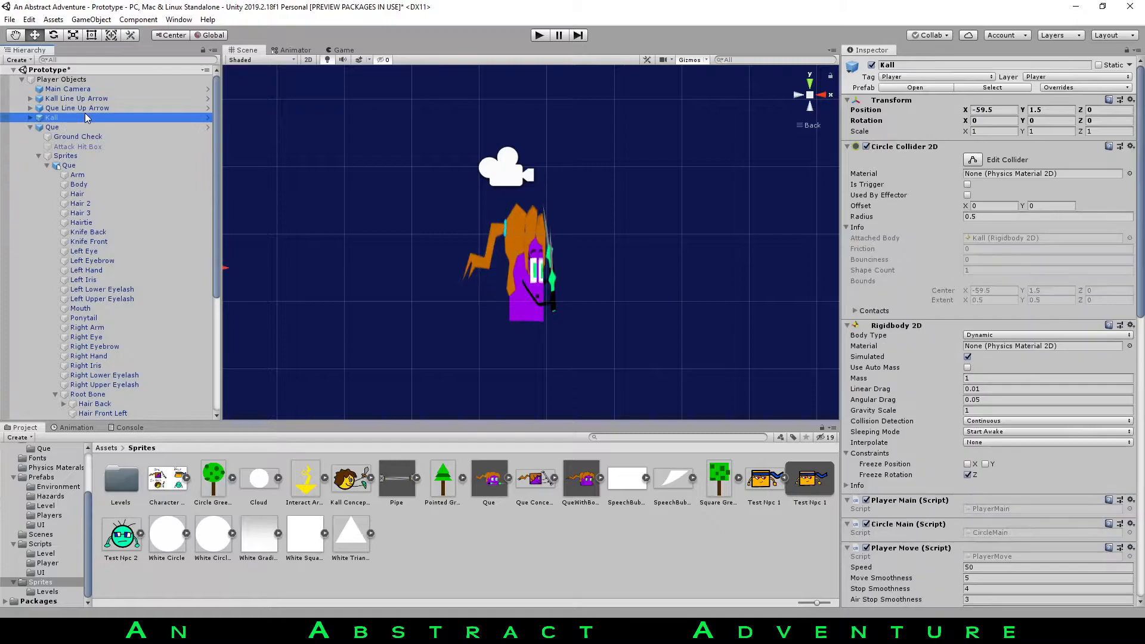
{"action": "left_click", "coordinate": [103, 127]}
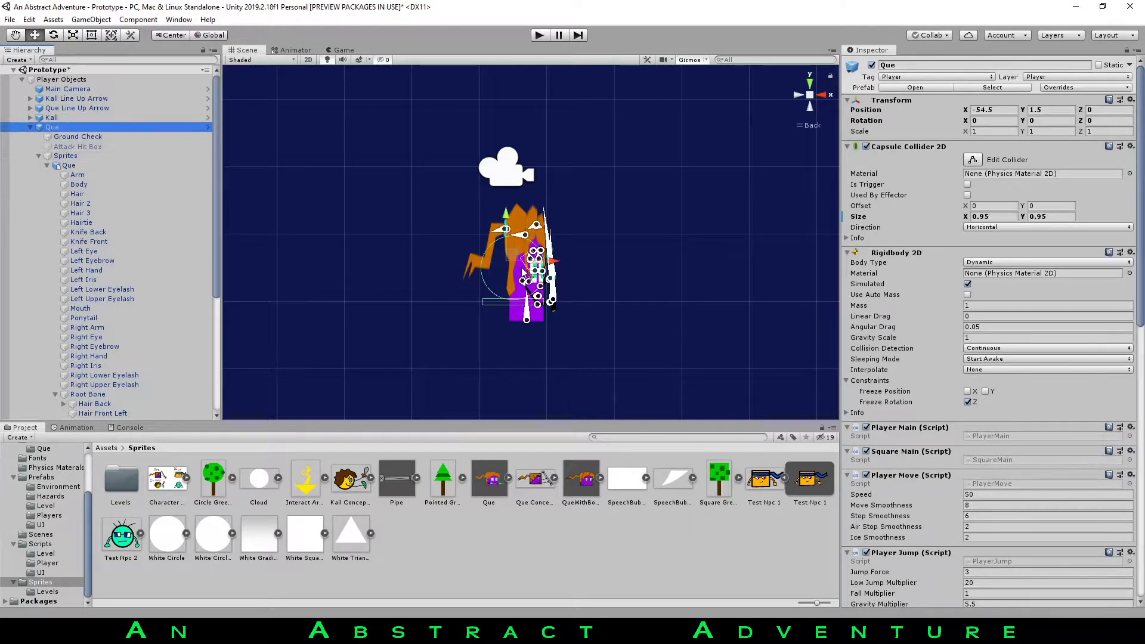
{"action": "scroll", "coordinate": [502, 266], "scroll_direction": "up", "scroll_amount": 3}
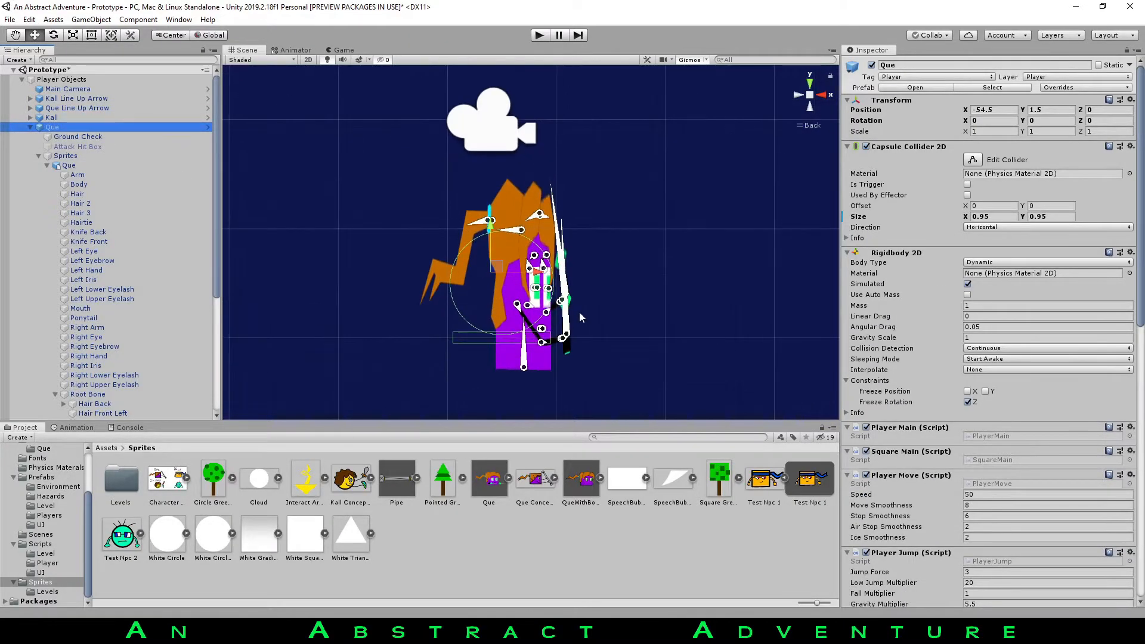
Show the Root Bone keyframes of the WallStick clip and dock the Animator window beside the Animation window.
{"action": "left_click", "coordinate": [88, 395]}
{"action": "left_click", "coordinate": [83, 428]}
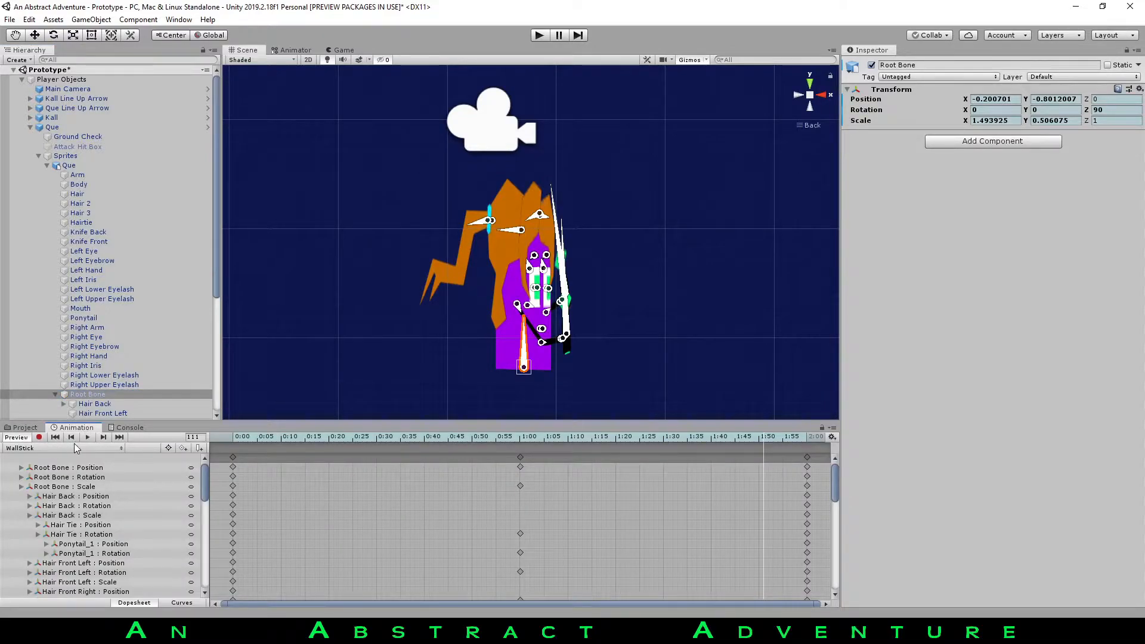
{"action": "left_click", "coordinate": [119, 136]}
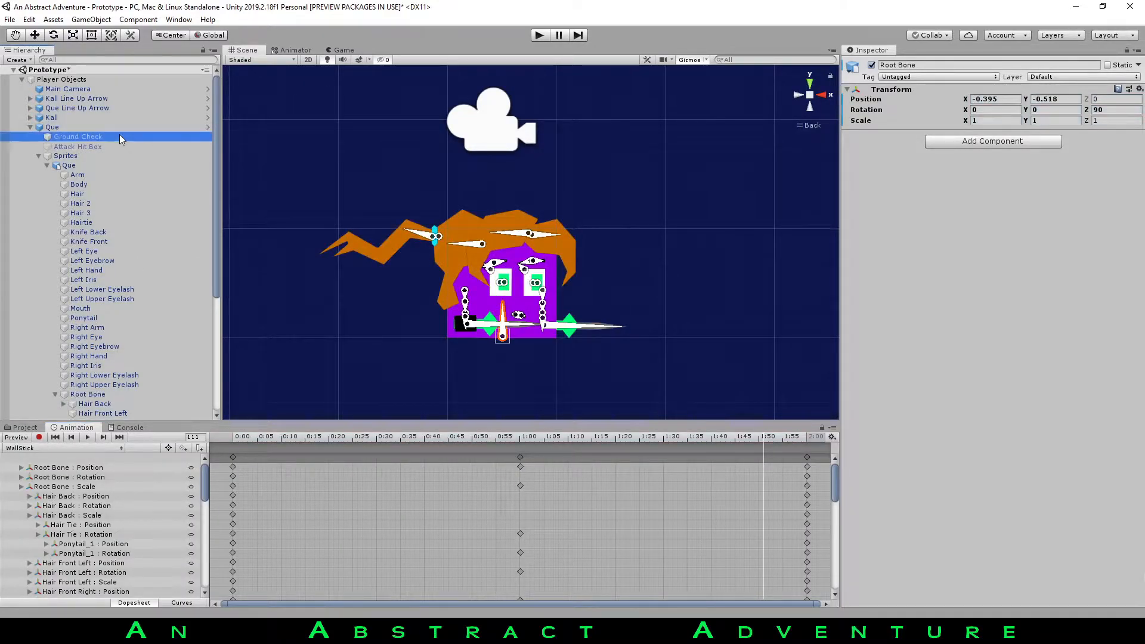
{"action": "left_click_drag", "start_coordinate": [295, 50], "coordinate": [128, 429]}
Select the Test Level object and examine its terrain, platforms and background in the Scene view.
{"action": "scroll", "coordinate": [479, 209], "scroll_direction": "down", "scroll_amount": 5}
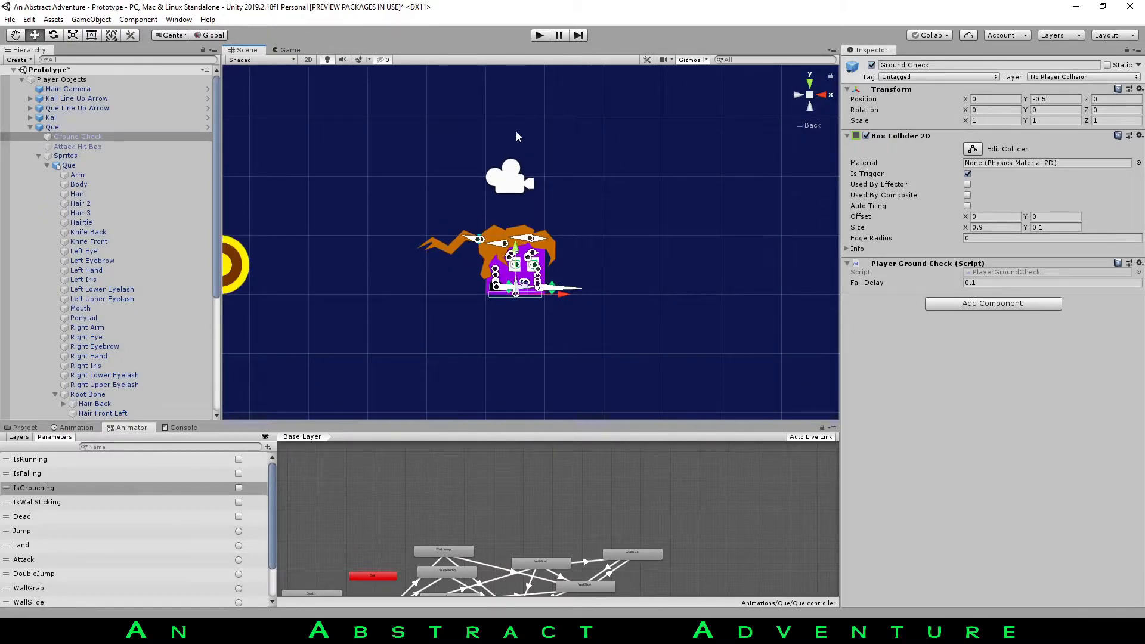
{"action": "scroll", "coordinate": [502, 172], "scroll_direction": "down", "scroll_amount": 15}
{"action": "middle_click_drag", "start_coordinate": [581, 167], "coordinate": [403, 123]}
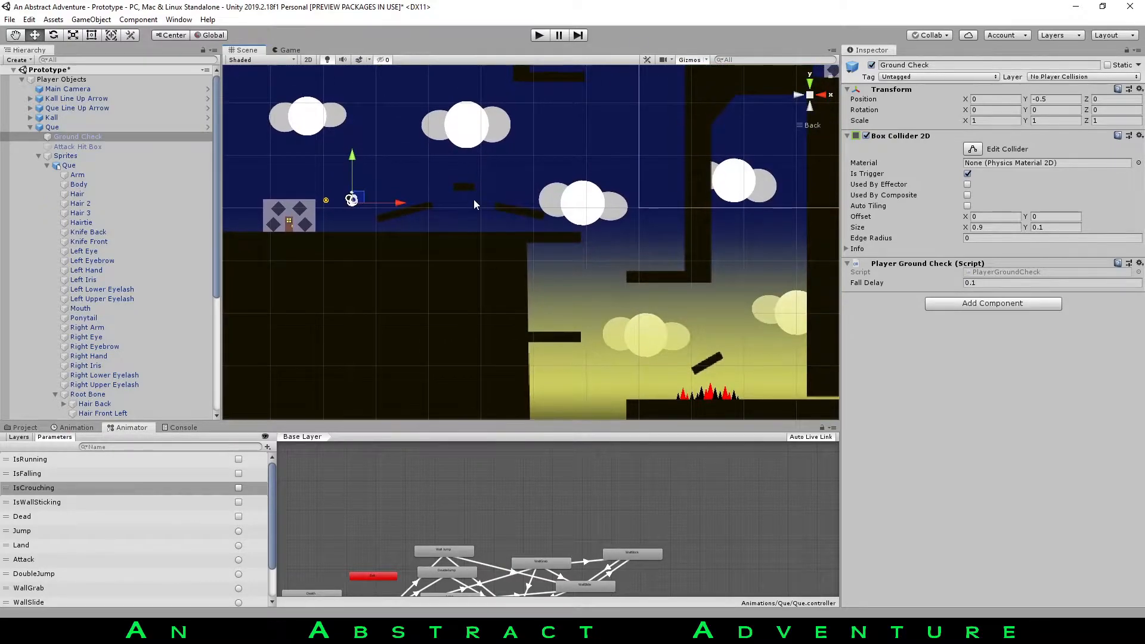
{"action": "scroll", "coordinate": [473, 202], "scroll_direction": "down", "scroll_amount": 4}
{"action": "left_click", "coordinate": [433, 304]}
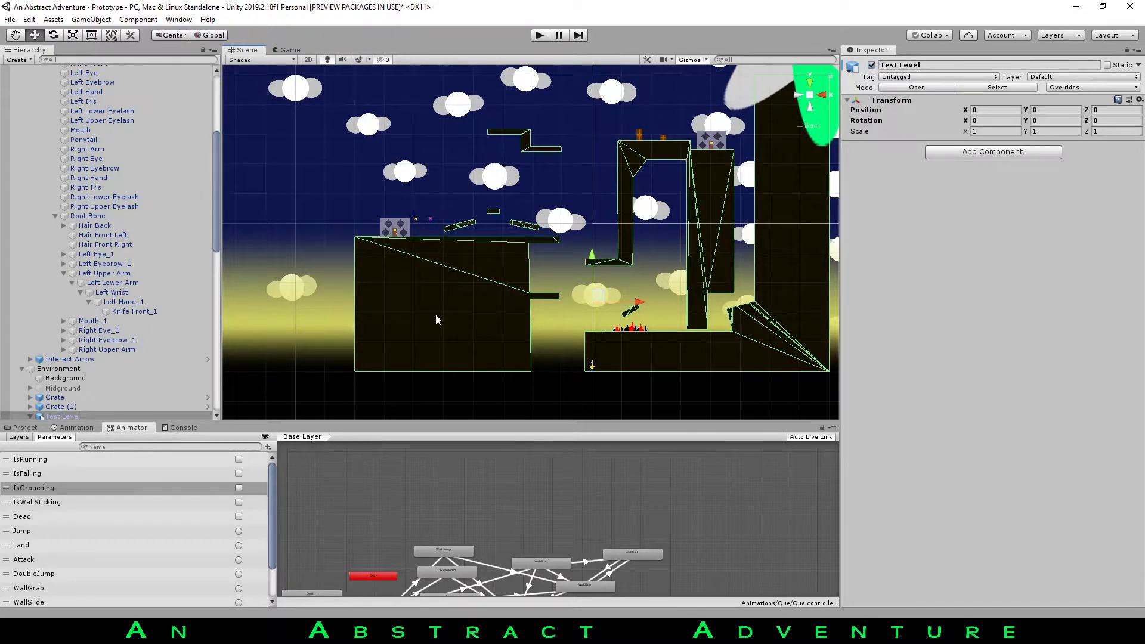
{"action": "scroll", "coordinate": [227, 240], "scroll_direction": "up", "scroll_amount": 12}
{"action": "scroll", "coordinate": [191, 164], "scroll_direction": "up", "scroll_amount": 2}
{"action": "scroll", "coordinate": [514, 240], "scroll_direction": "down", "scroll_amount": 9}
{"action": "scroll", "coordinate": [514, 244], "scroll_direction": "down", "scroll_amount": 2}
{"action": "scroll", "coordinate": [81, 160], "scroll_direction": "up", "scroll_amount": 3}
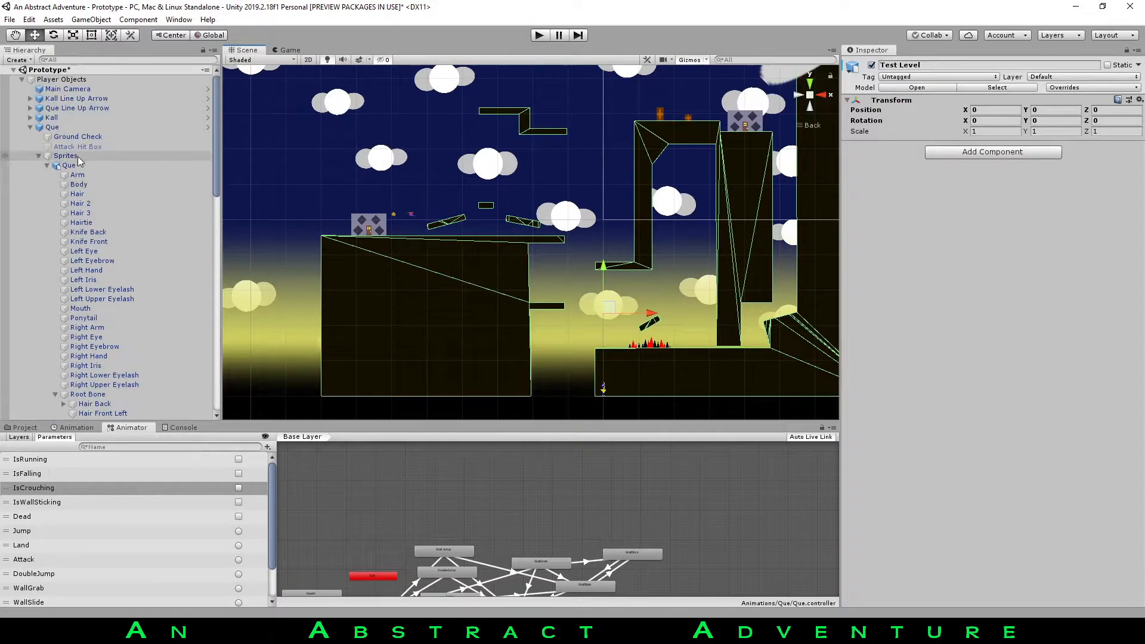
{"action": "scroll", "coordinate": [525, 273], "scroll_direction": "up", "scroll_amount": 1}
{"action": "middle_click_drag", "start_coordinate": [526, 273], "coordinate": [446, 285]}
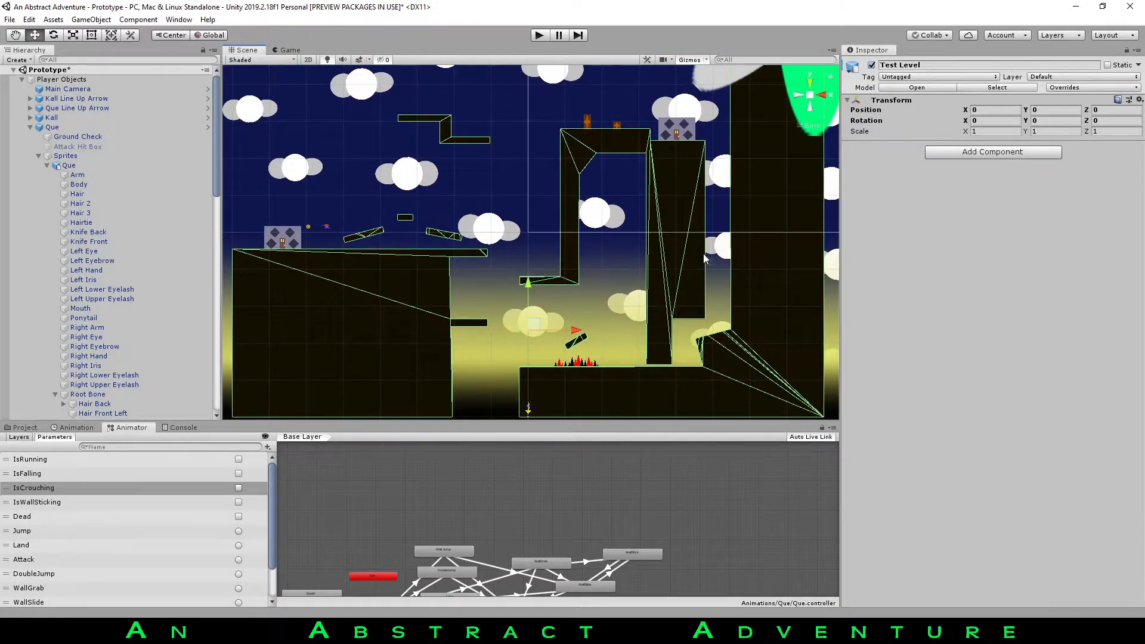
Collapse Que's Sprites object, deactivate Test Level and activate the Midground object under Environment.
{"action": "left_click", "coordinate": [38, 157]}
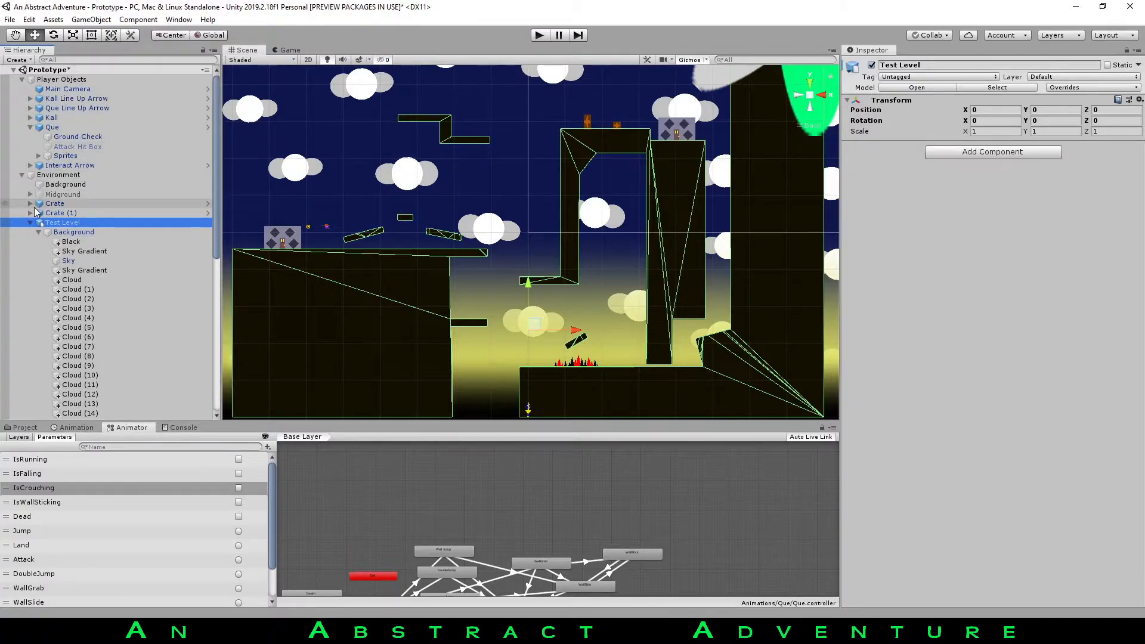
{"action": "left_click", "coordinate": [60, 195]}
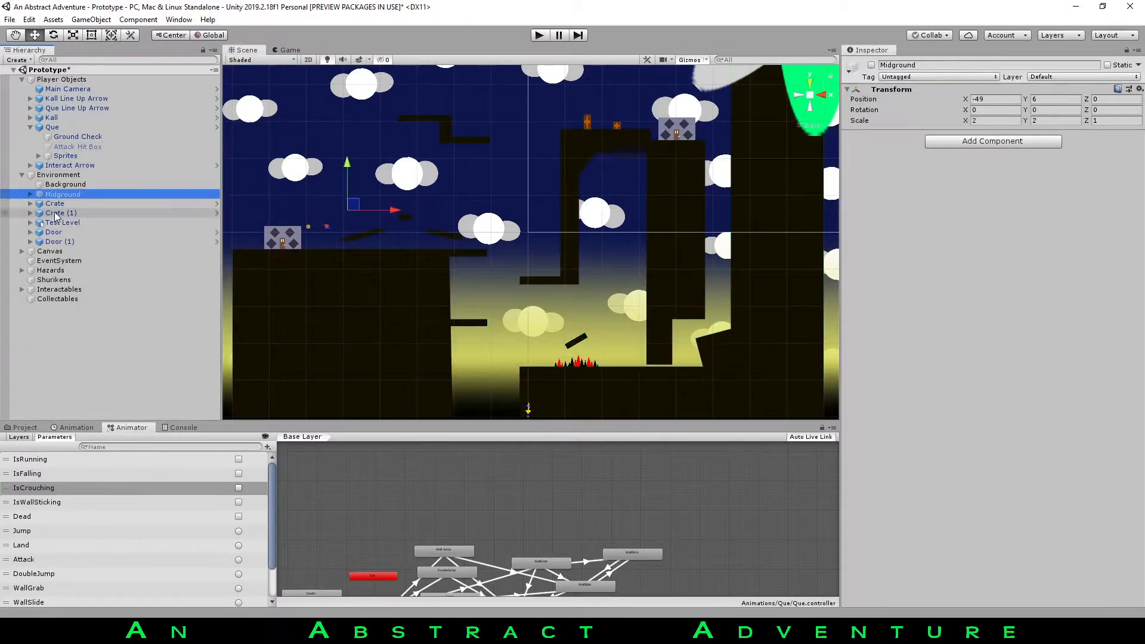
{"action": "left_click", "coordinate": [67, 213]}
{"action": "left_click", "coordinate": [70, 223]}
{"action": "left_click", "coordinate": [872, 65]}
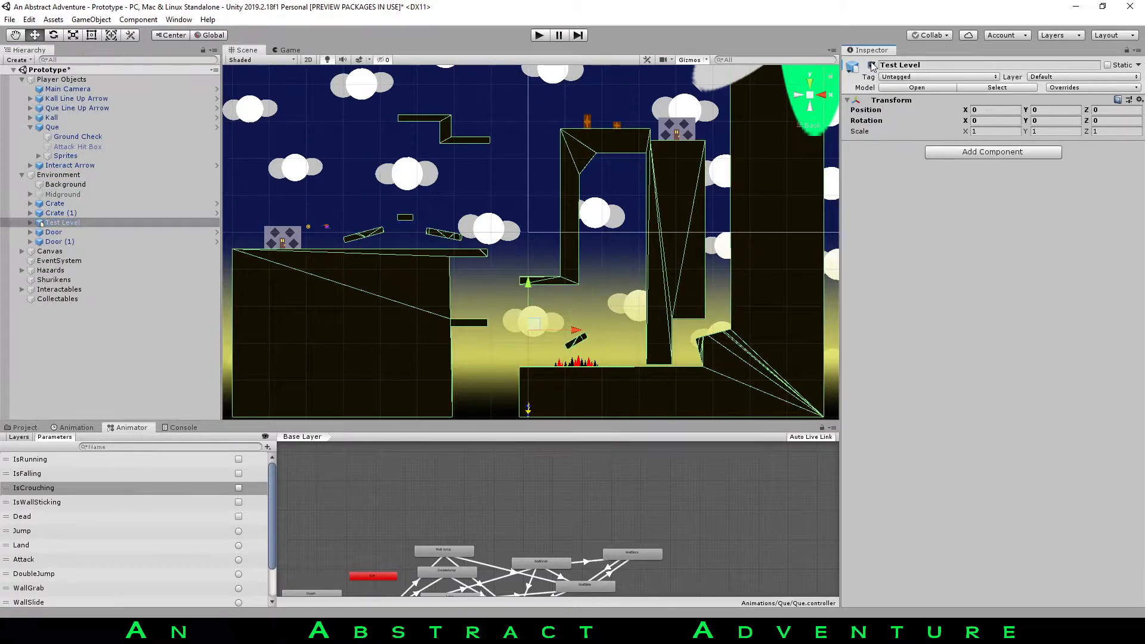
{"action": "left_click", "coordinate": [95, 195]}
{"action": "left_click", "coordinate": [871, 65]}
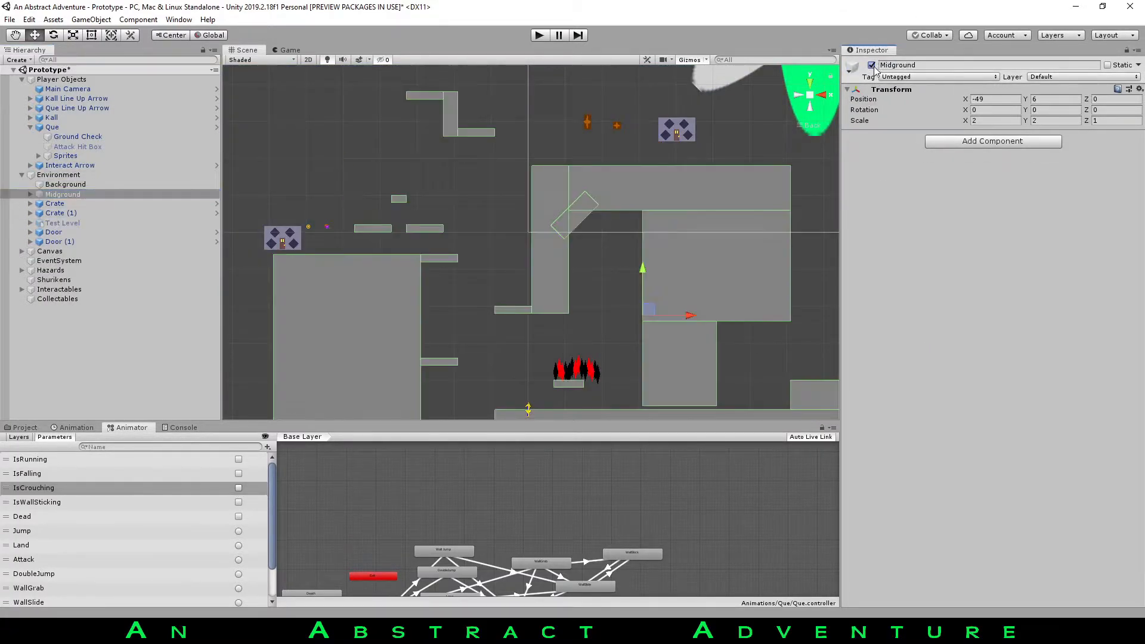
Place the white square sprite from the Sprites folder in the scene and undo the placement.
{"action": "scroll", "coordinate": [525, 241], "scroll_direction": "down", "scroll_amount": 3}
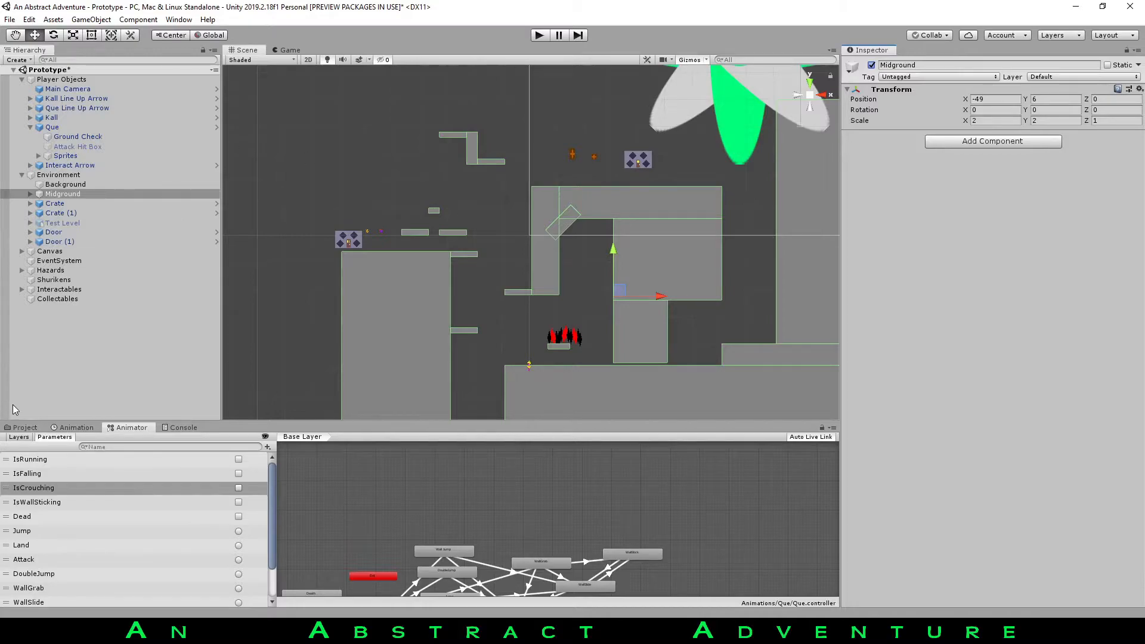
{"action": "left_click", "coordinate": [24, 428]}
{"action": "left_click_drag", "start_coordinate": [305, 540], "coordinate": [294, 316]}
{"action": "key", "text": "ctrl+z"}
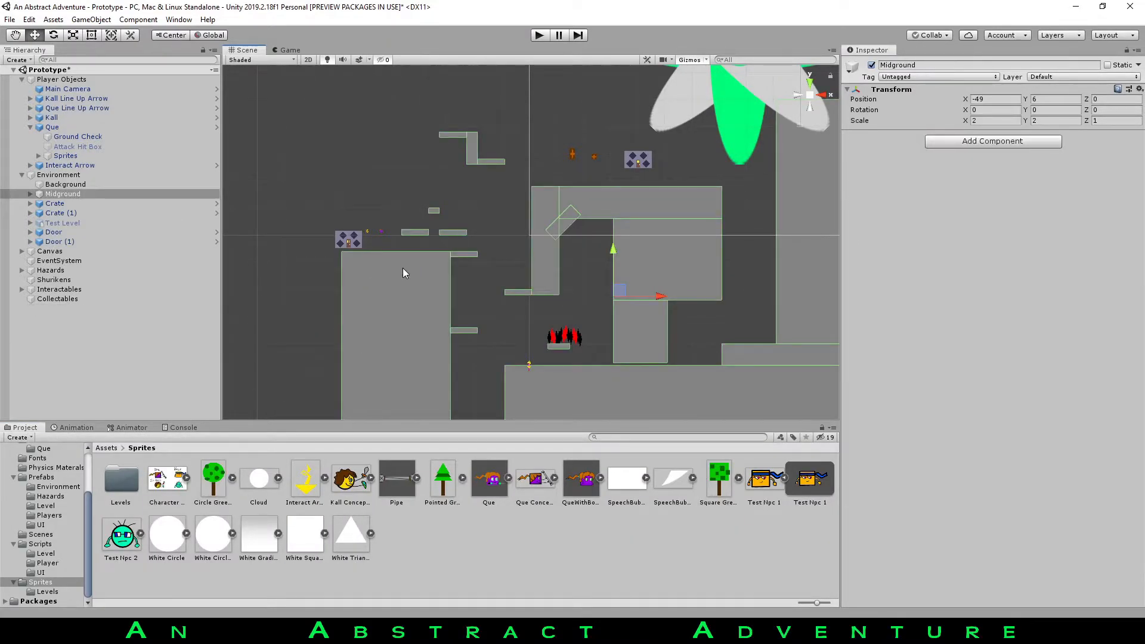
Examine the layout of the plain Midground blocks and platforms across the whole level.
{"action": "middle_click_drag", "start_coordinate": [456, 252], "coordinate": [426, 203]}
{"action": "scroll", "coordinate": [624, 234], "scroll_direction": "down", "scroll_amount": 2}
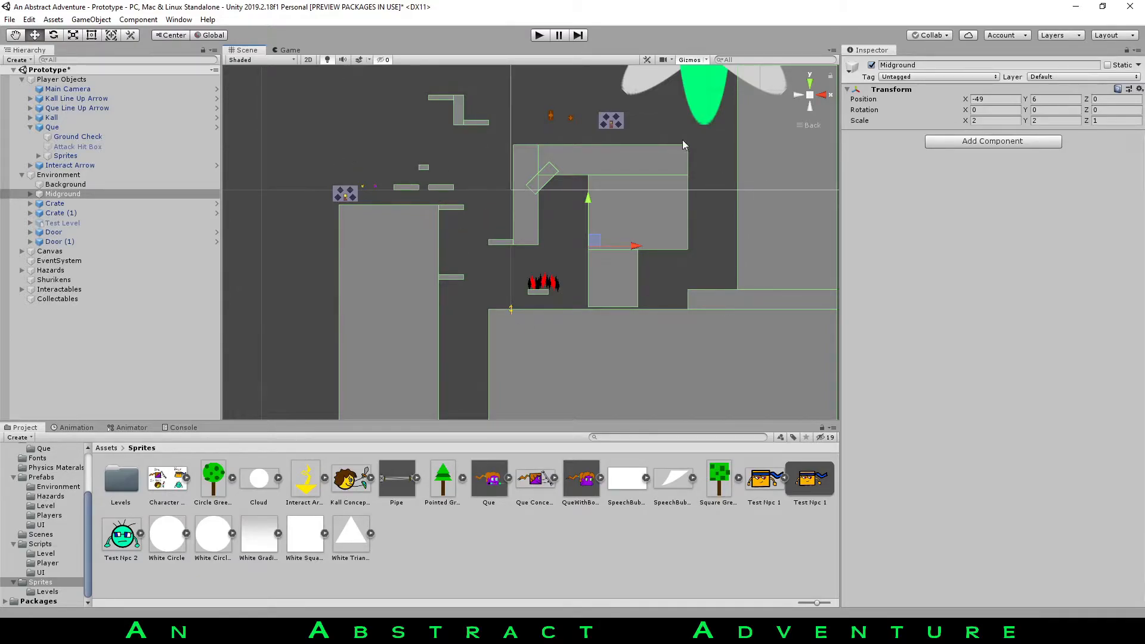
{"action": "middle_click_drag", "start_coordinate": [521, 152], "coordinate": [533, 225]}
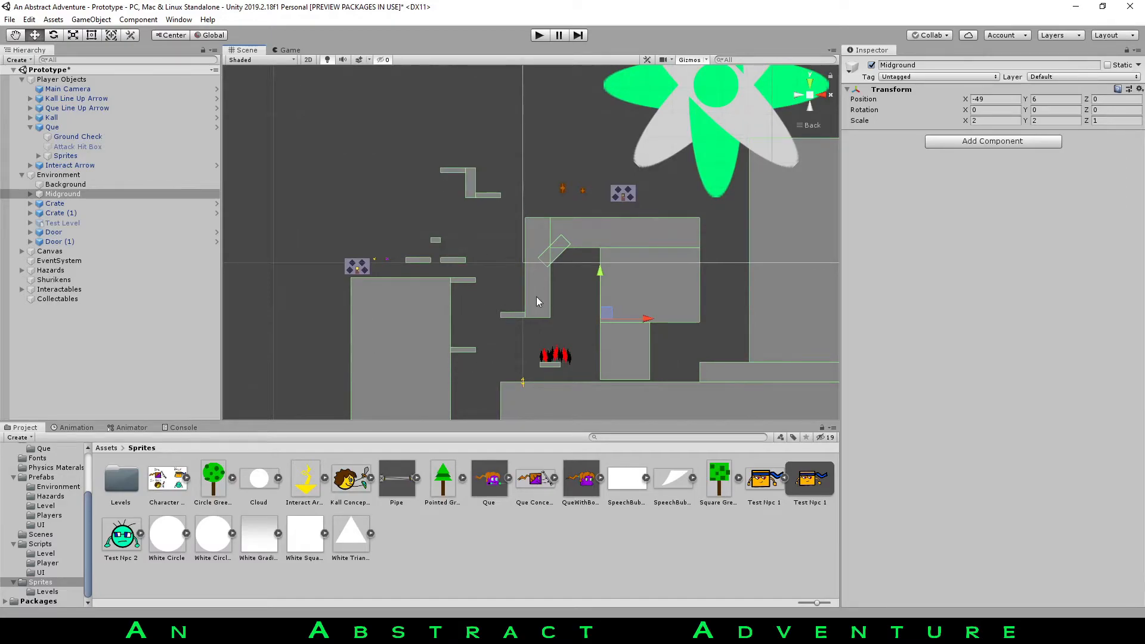
{"action": "scroll", "coordinate": [417, 295], "scroll_direction": "up", "scroll_amount": 3}
{"action": "scroll", "coordinate": [374, 280], "scroll_direction": "down", "scroll_amount": 3}
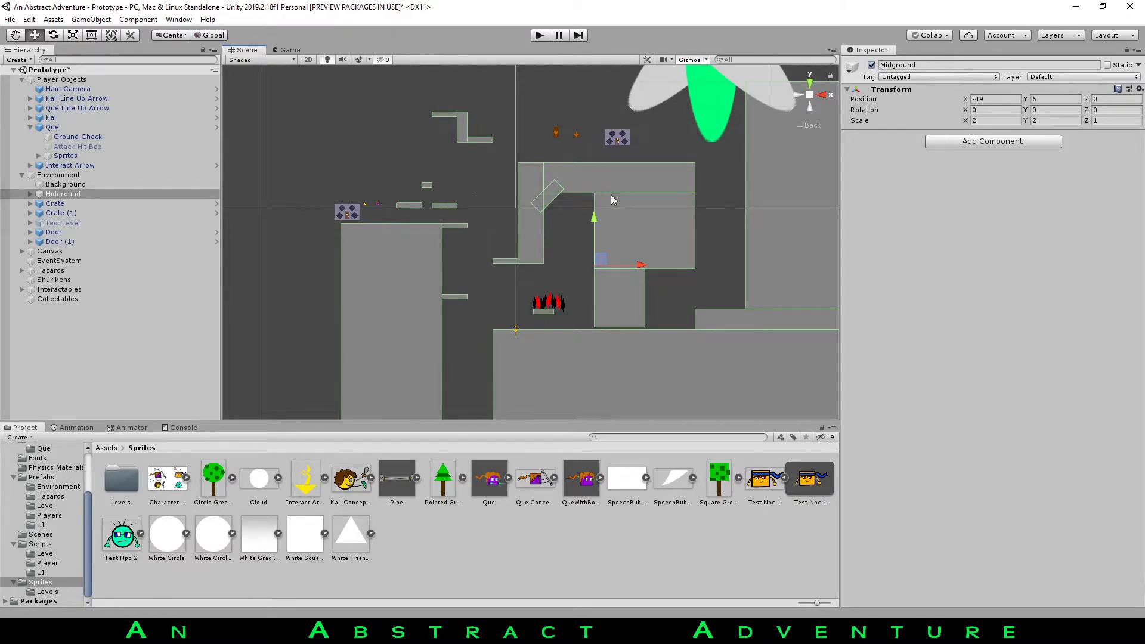
{"action": "middle_click_drag", "start_coordinate": [577, 178], "coordinate": [539, 233]}
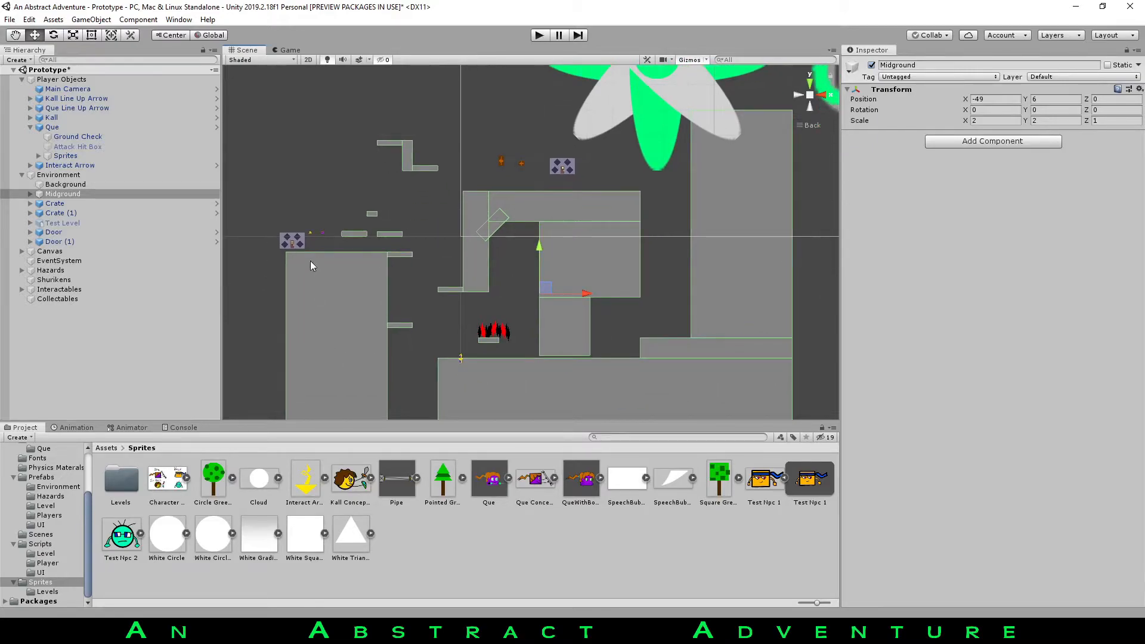
{"action": "scroll", "coordinate": [524, 262], "scroll_direction": "down", "scroll_amount": 1}
{"action": "middle_click_drag", "start_coordinate": [453, 268], "coordinate": [530, 286]}
Deactivate the Midground object and reactivate the Test Level object.
{"action": "left_click", "coordinate": [872, 65]}
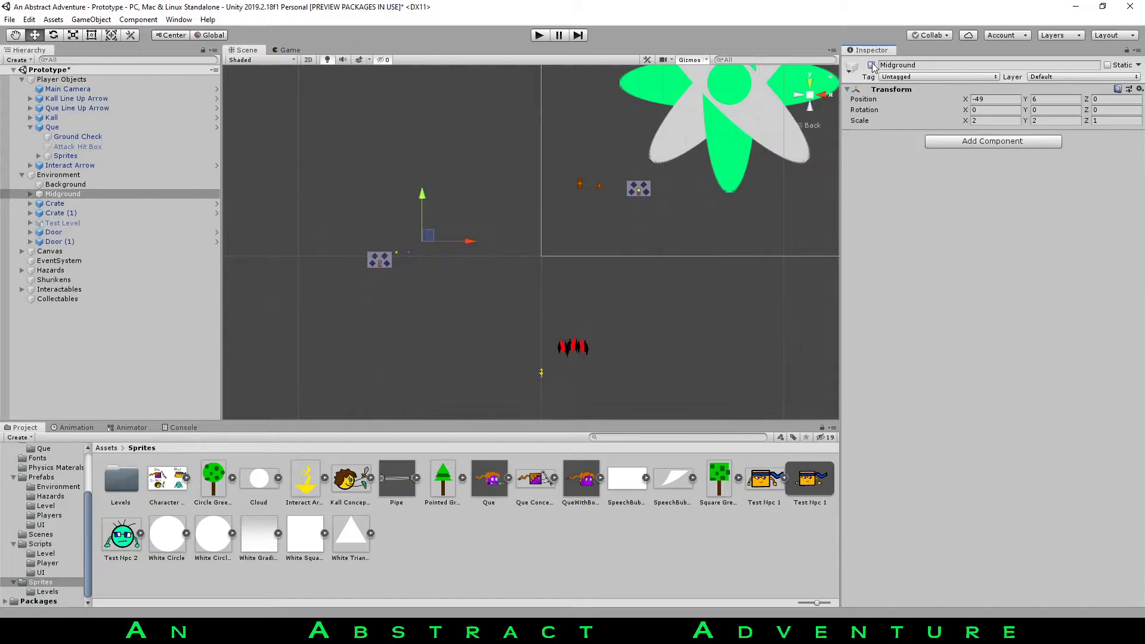
{"action": "left_click", "coordinate": [60, 222]}
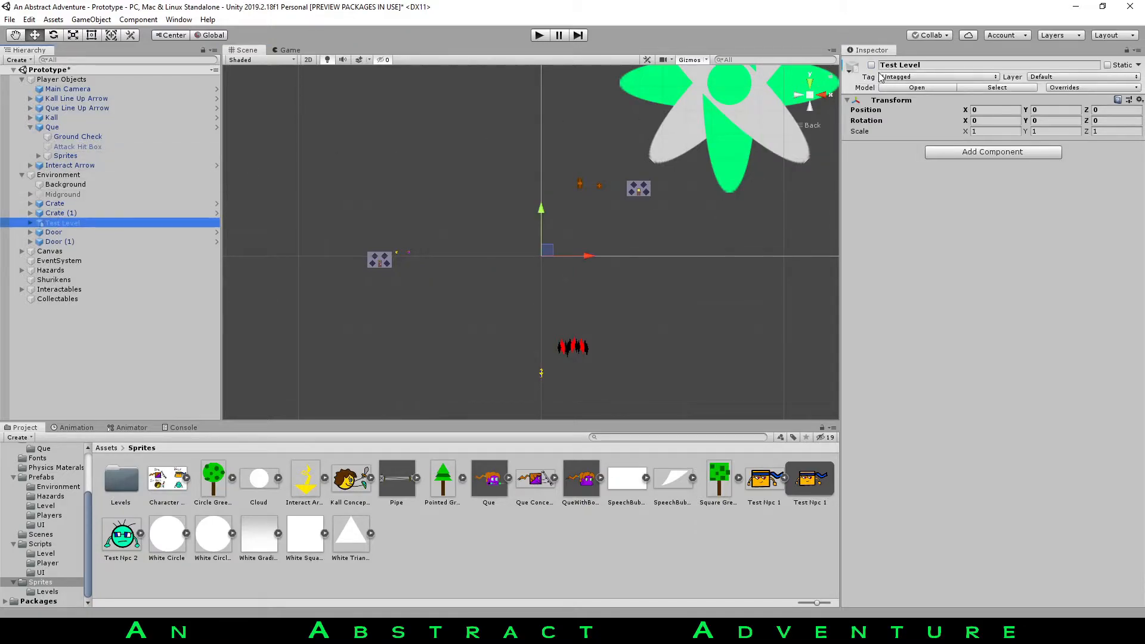
{"action": "left_click", "coordinate": [872, 65]}
{"action": "scroll", "coordinate": [530, 244], "scroll_direction": "up", "scroll_amount": 2}
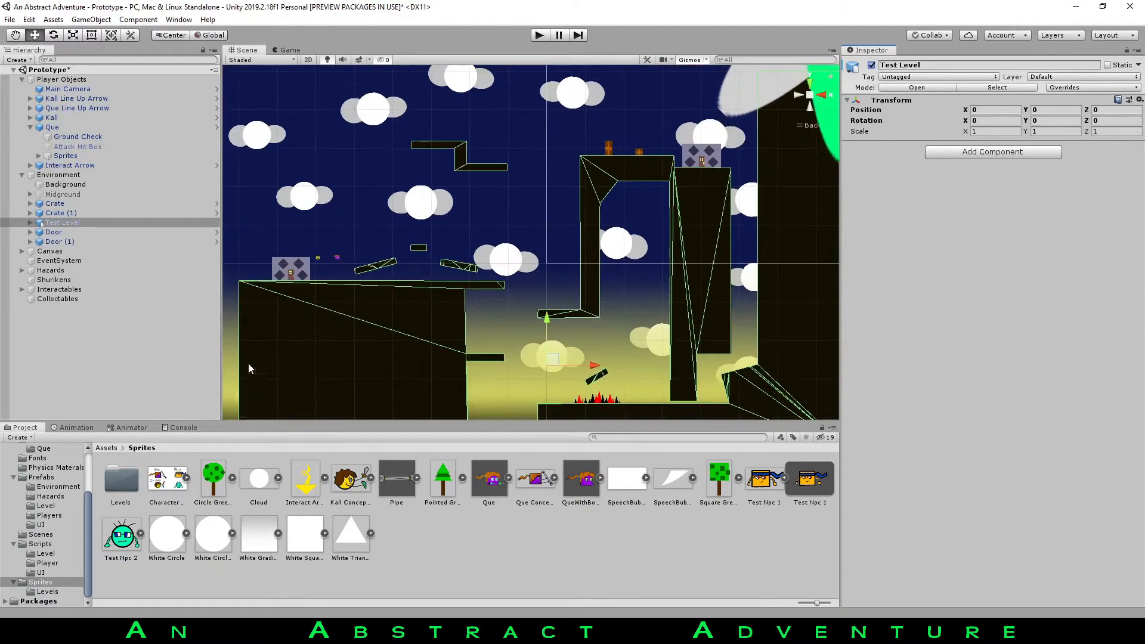
Open the Levels sprites folder, switch to Test Level.psb in Photoshop and review its Ground layer and Midground, Background and Reference groups.
{"action": "double_click", "coordinate": [118, 476]}
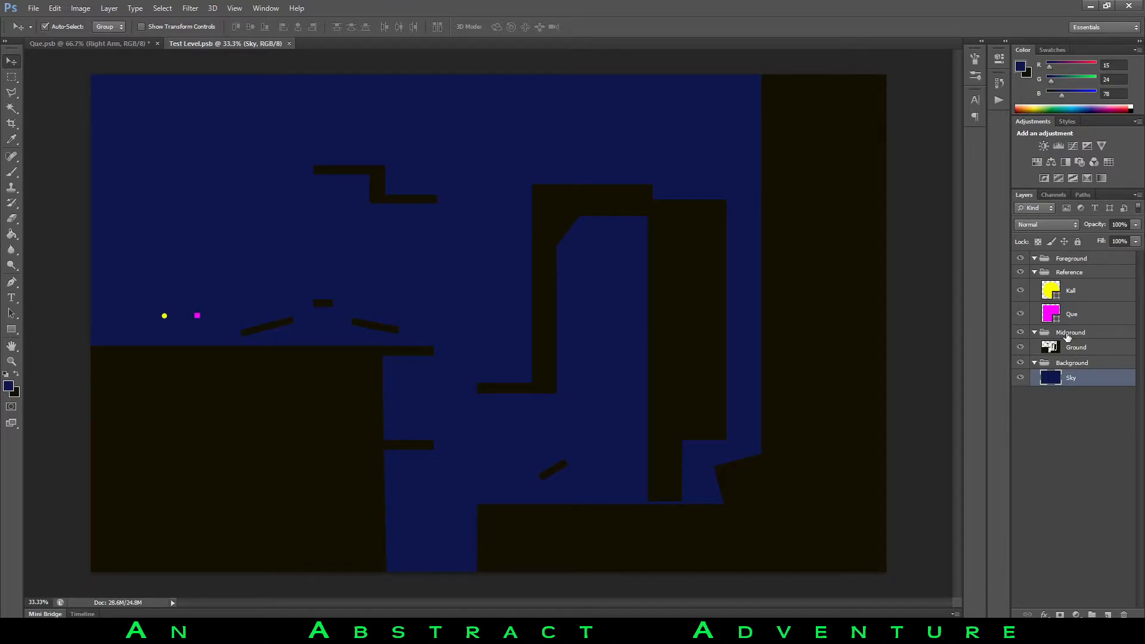
{"action": "left_click", "coordinate": [1071, 352]}
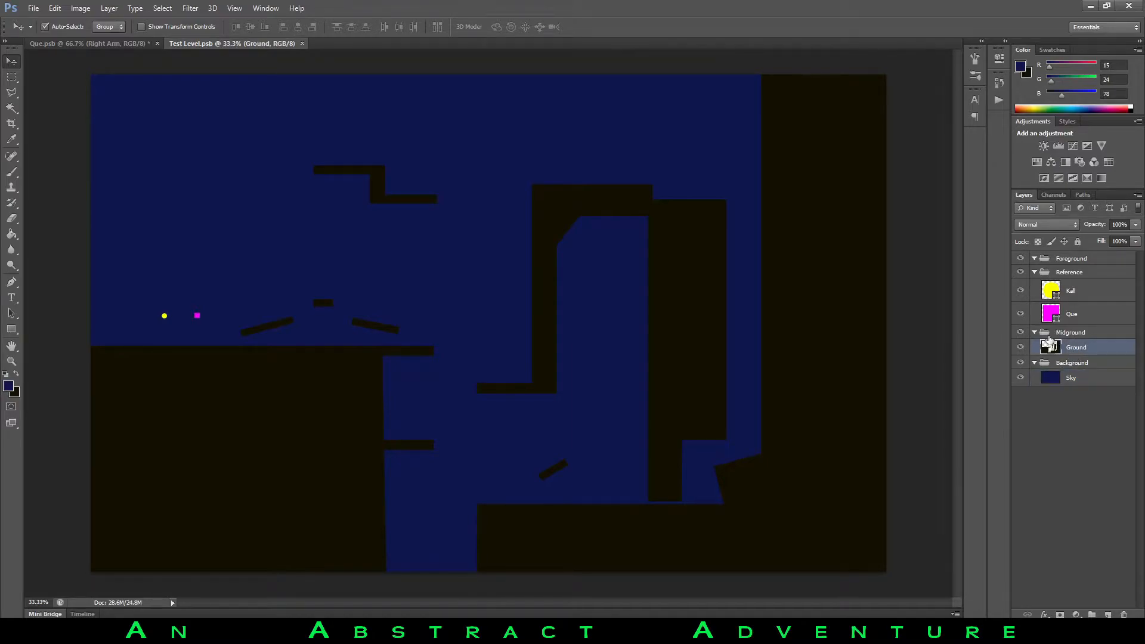
{"action": "left_click", "coordinate": [1081, 334]}
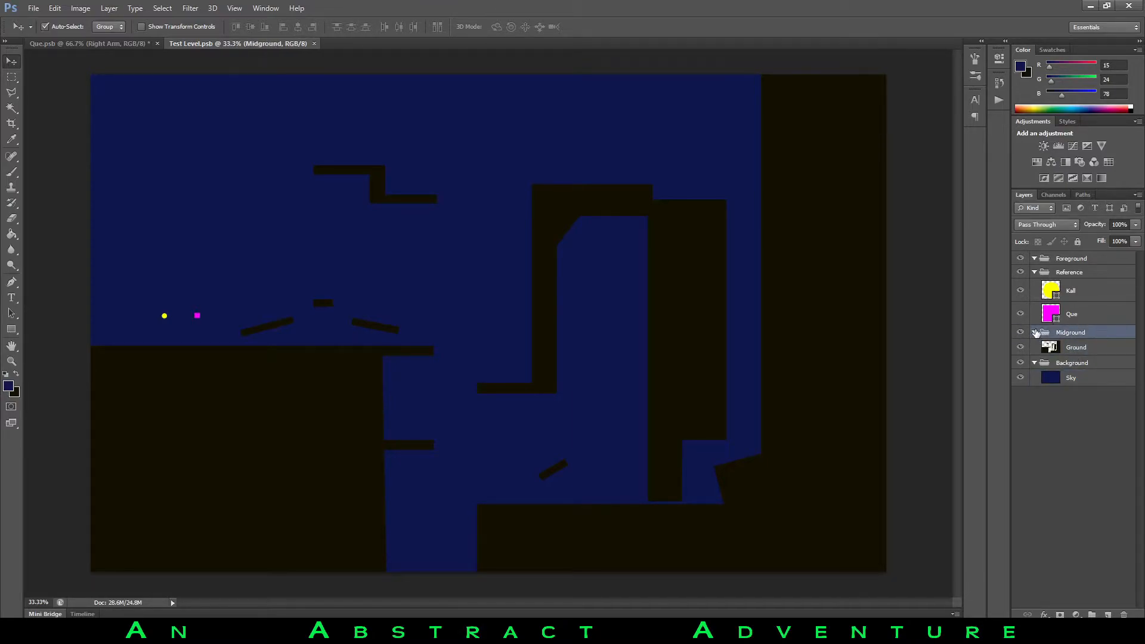
{"action": "left_click", "coordinate": [1067, 363]}
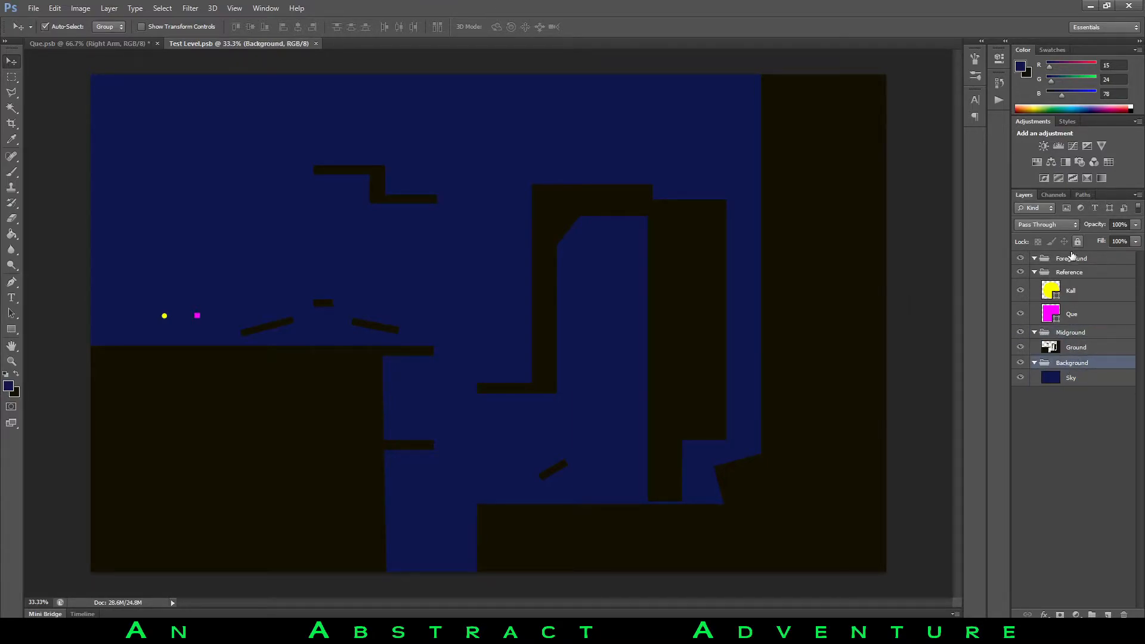
{"action": "left_click", "coordinate": [1052, 276]}
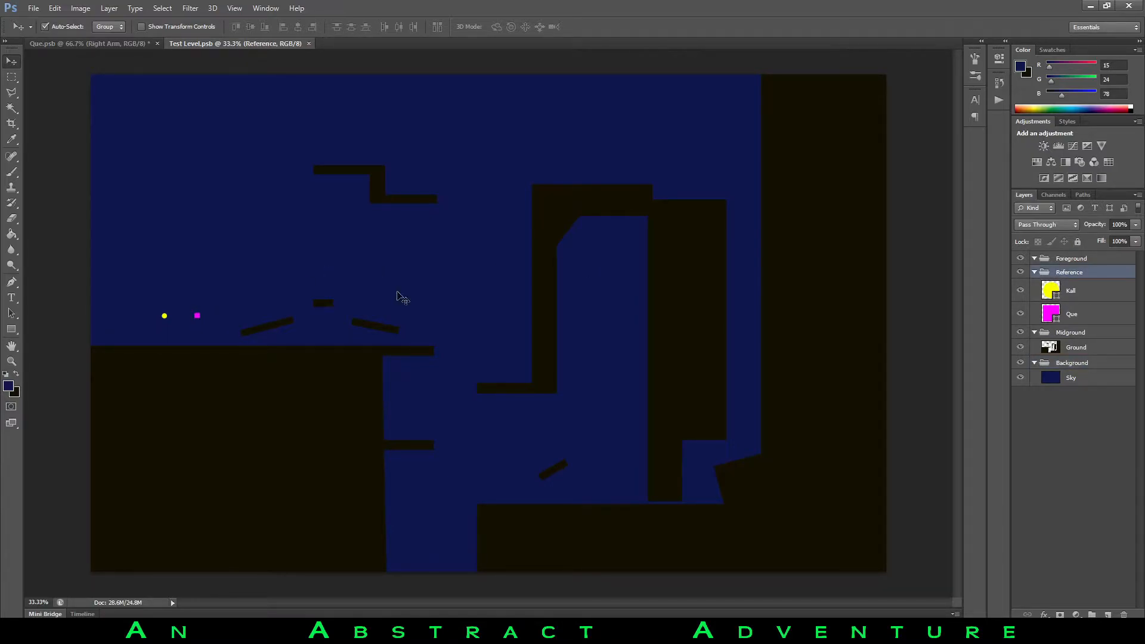
Collapse the Foreground group in Test Level.psb and select the Ground layer.
{"action": "left_click", "coordinate": [1087, 260]}
{"action": "left_click", "coordinate": [1034, 259]}
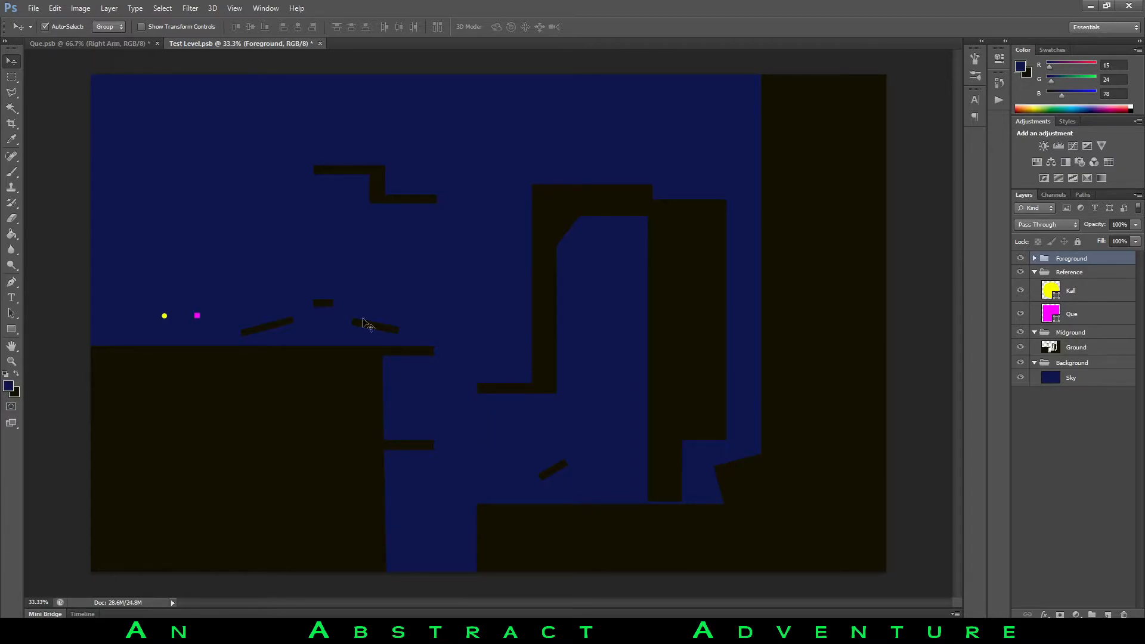
{"action": "left_click", "coordinate": [1062, 349]}
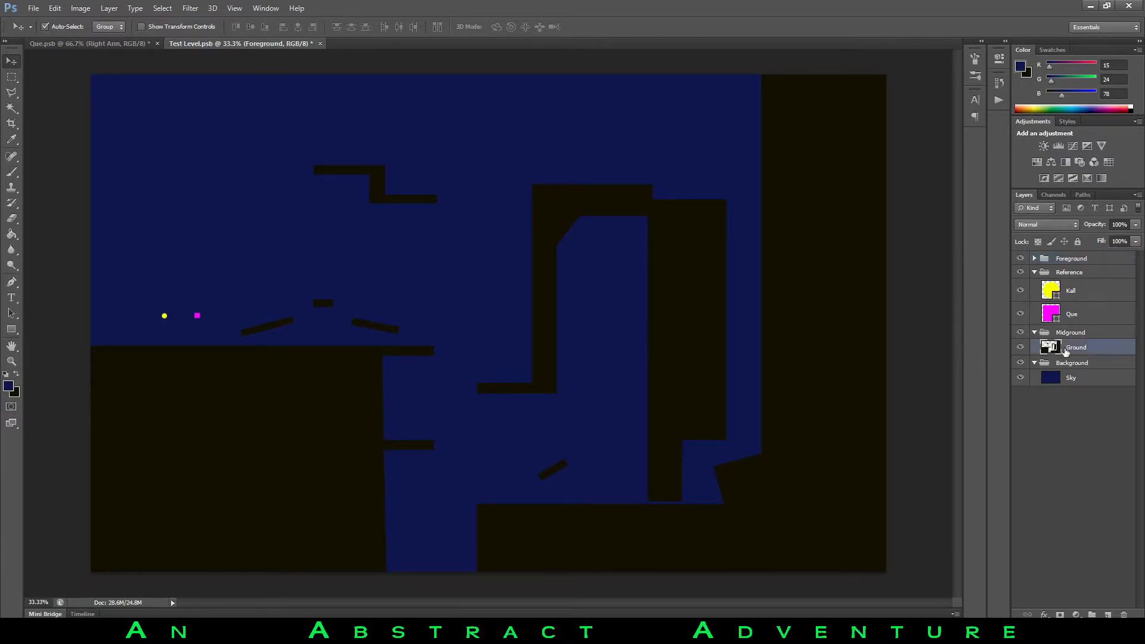
Draw a trial rectangle of about 460 by 741 px above the Ground layer in the Midground group and undo it.
{"action": "left_click", "coordinate": [12, 329]}
{"action": "left_click_drag", "start_coordinate": [179, 227], "coordinate": [270, 374]}
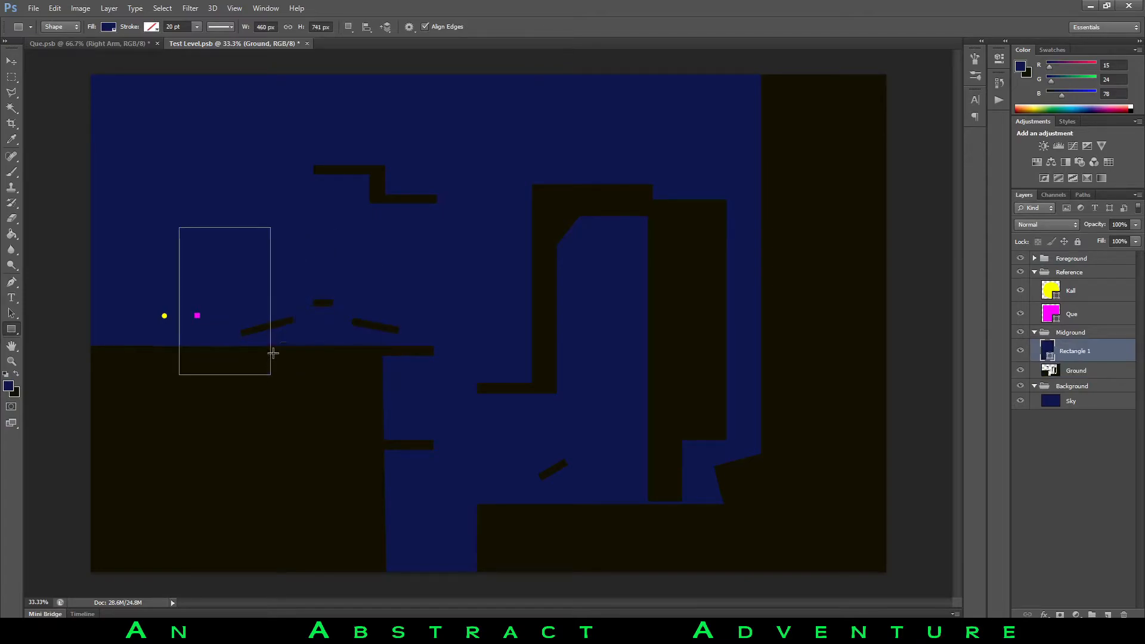
{"action": "key", "text": "ctrl+z"}
Draw two trial dark rectangles above the Sky layer, the second about 676 by 673 px, and undo both.
{"action": "left_click", "coordinate": [1071, 377]}
{"action": "left_click", "coordinate": [17, 374]}
{"action": "left_click_drag", "start_coordinate": [125, 199], "coordinate": [263, 344]}
{"action": "left_click_drag", "start_coordinate": [262, 152], "coordinate": [396, 285]}
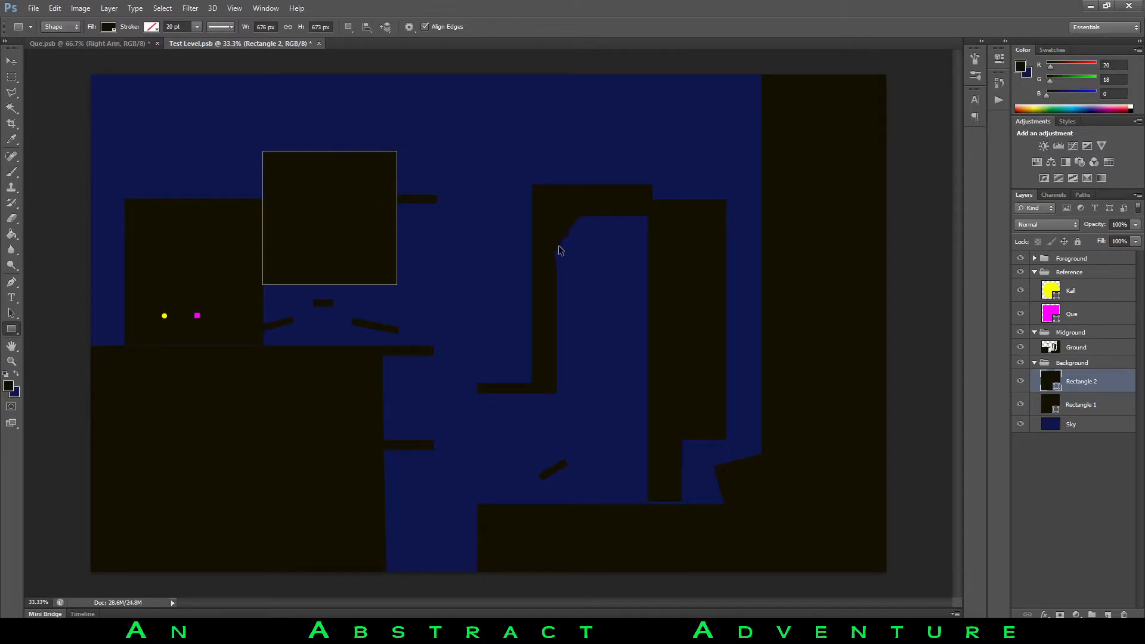
{"action": "key", "text": "ctrl+alt+z"}
{"action": "key", "text": "ctrl+alt+z"}
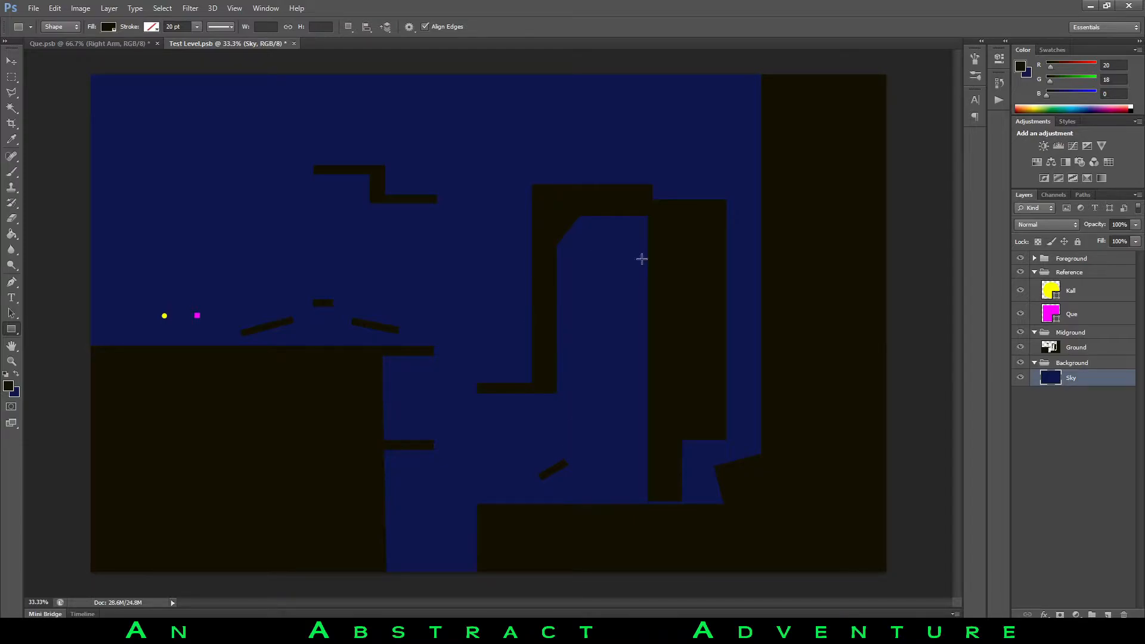
Switch to Unity and select the Ground object of the test level.
{"action": "key", "text": "alt+Tab"}
{"action": "scroll", "coordinate": [570, 290], "scroll_direction": "down", "scroll_amount": 5}
{"action": "scroll", "coordinate": [484, 292], "scroll_direction": "up", "scroll_amount": 5}
{"action": "left_click", "coordinate": [424, 319]}
{"action": "left_click", "coordinate": [318, 214]}
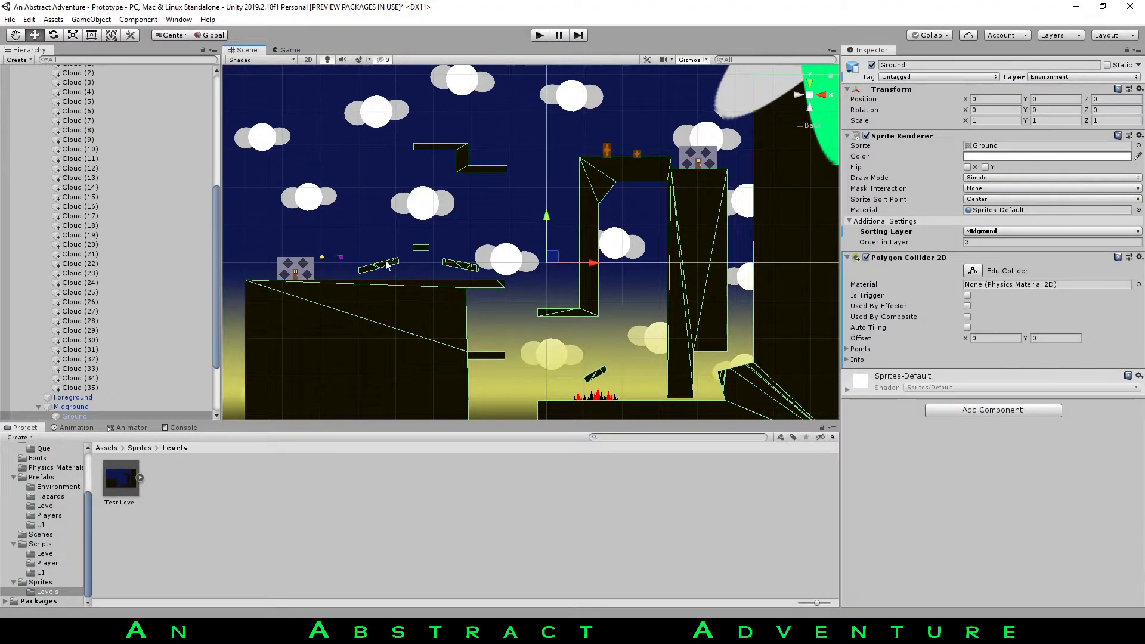
Examine how the Ground's Polygon Collider 2D outline follows the large block, the slanted platforms and the overhanging ledge.
{"action": "scroll", "coordinate": [5, 266], "scroll_direction": "up", "scroll_amount": 10}
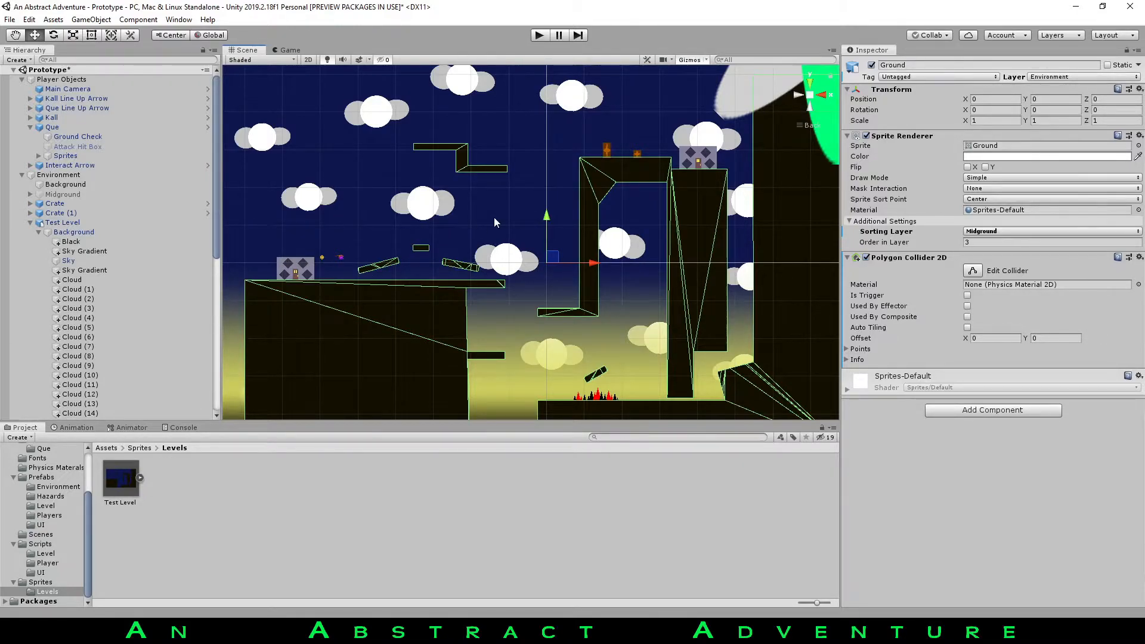
{"action": "scroll", "coordinate": [477, 222], "scroll_direction": "down", "scroll_amount": 1}
{"action": "scroll", "coordinate": [455, 229], "scroll_direction": "down", "scroll_amount": 3}
{"action": "scroll", "coordinate": [471, 223], "scroll_direction": "up", "scroll_amount": 12}
{"action": "middle_click_drag", "start_coordinate": [477, 291], "coordinate": [650, 299]}
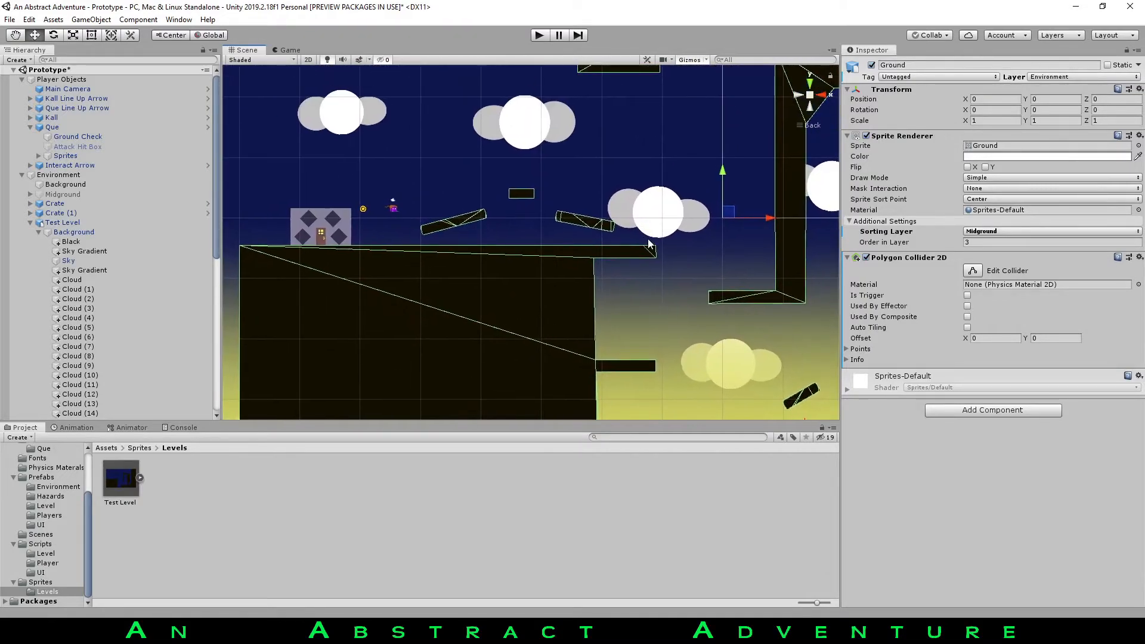
{"action": "scroll", "coordinate": [769, 252], "scroll_direction": "up", "scroll_amount": 3}
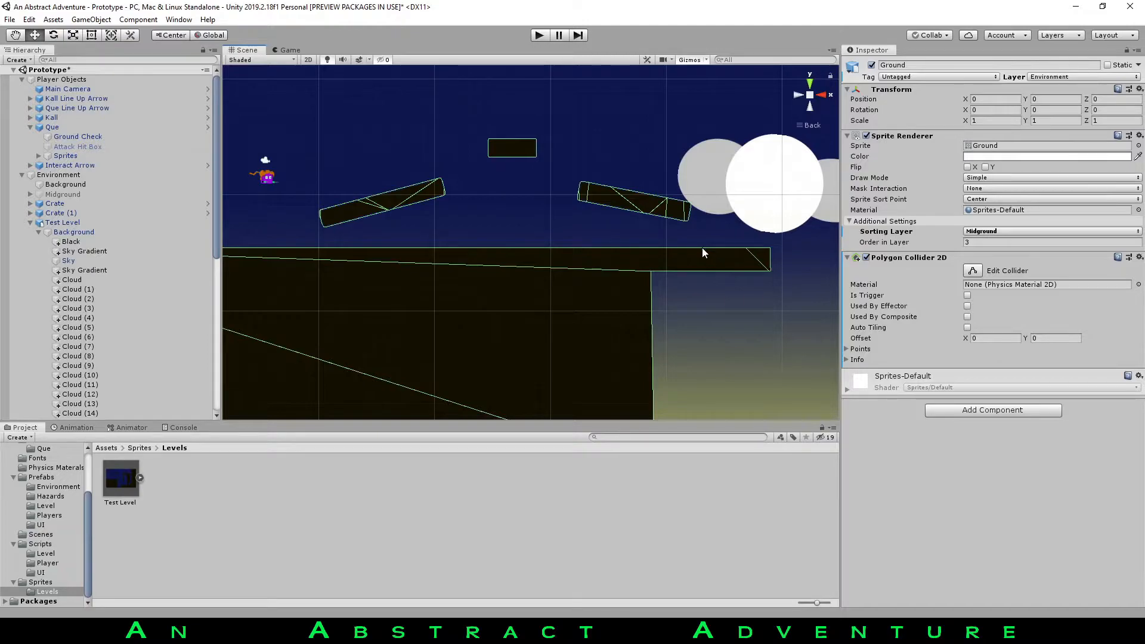
{"action": "scroll", "coordinate": [703, 249], "scroll_direction": "up", "scroll_amount": 2}
{"action": "mouse_move", "coordinate": [702, 249]}
{"action": "middle_mouse_down"}
{"action": "mouse_move", "coordinate": [454, 207]}
{"action": "mouse_move", "coordinate": [687, 237]}
{"action": "middle_mouse_up"}
{"action": "scroll", "coordinate": [413, 192], "scroll_direction": "down", "scroll_amount": 5}
{"action": "middle_click_drag", "start_coordinate": [533, 179], "coordinate": [534, 237]}
{"action": "scroll", "coordinate": [492, 234], "scroll_direction": "up", "scroll_amount": 8}
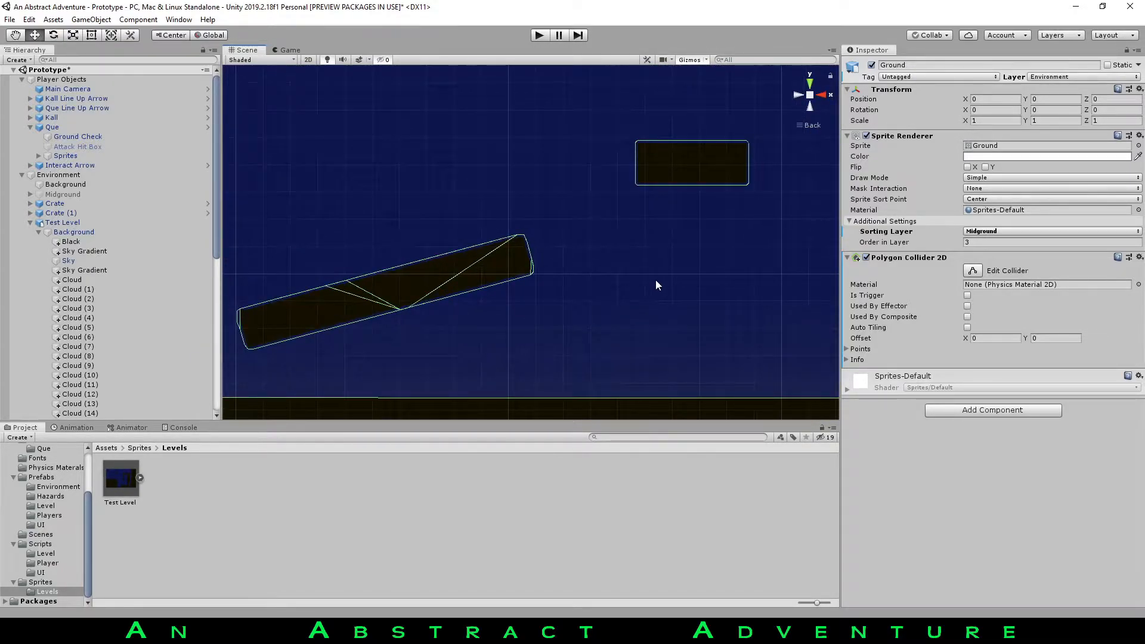
{"action": "middle_click_drag", "start_coordinate": [659, 282], "coordinate": [376, 142]}
{"action": "middle_click_drag", "start_coordinate": [726, 257], "coordinate": [368, 247]}
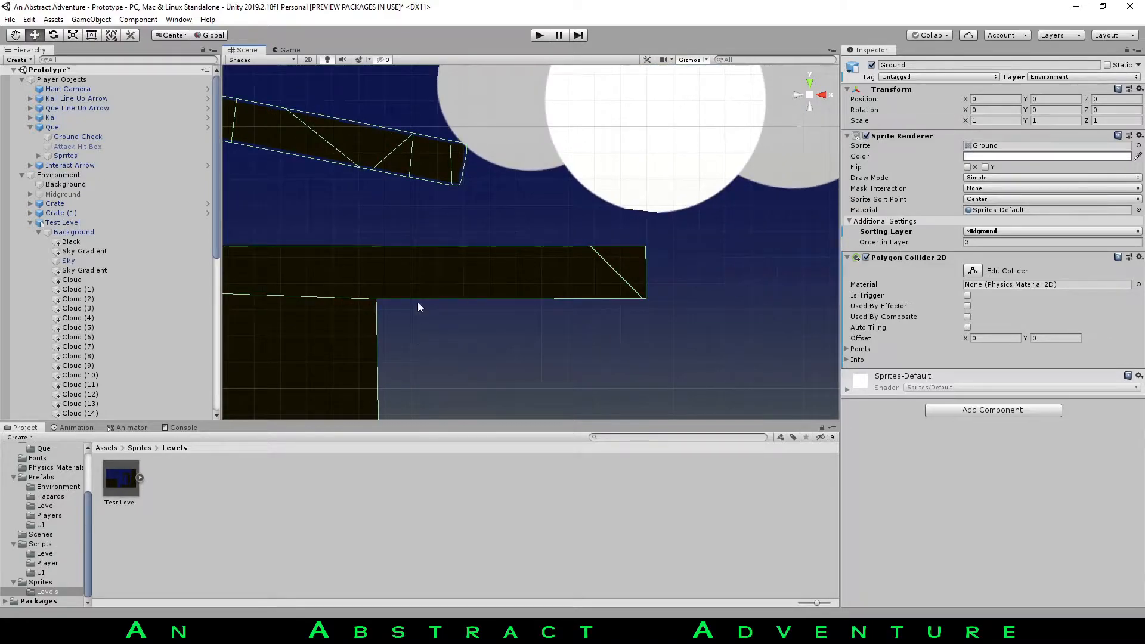
Reset the Ground object's Polygon Collider 2D component.
{"action": "scroll", "coordinate": [467, 240], "scroll_direction": "down", "scroll_amount": 10}
{"action": "scroll", "coordinate": [468, 240], "scroll_direction": "down", "scroll_amount": 1}
{"action": "left_click", "coordinate": [1139, 257]}
{"action": "left_click", "coordinate": [480, 260]}
{"action": "scroll", "coordinate": [514, 255], "scroll_direction": "down", "scroll_amount": 4}
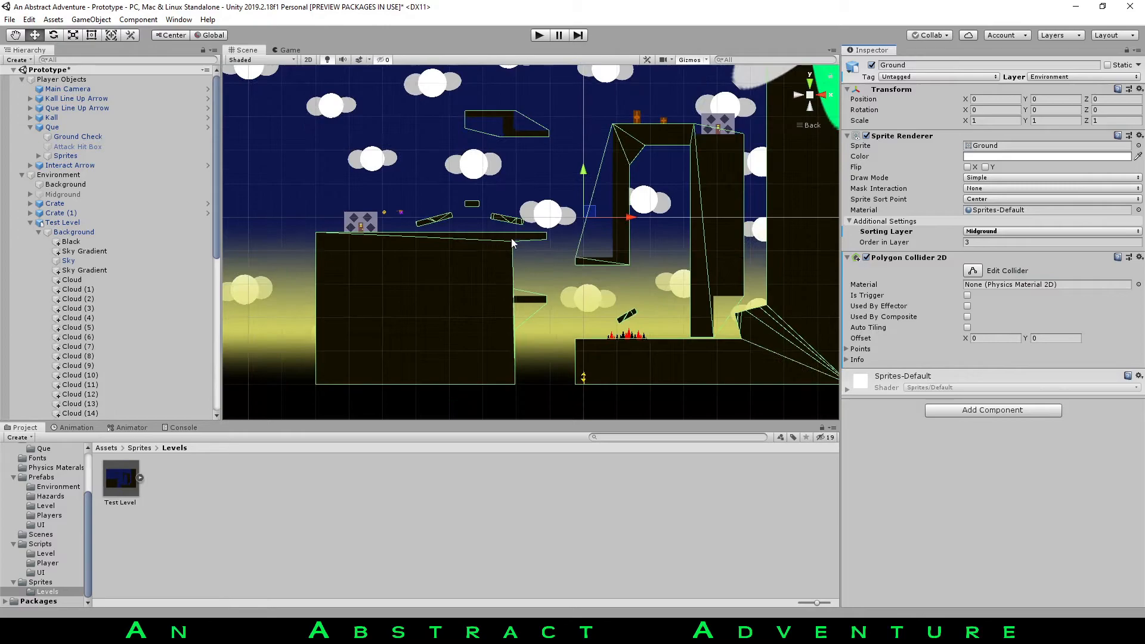
Inspect the reset collider's outline around the ledges and the arch, and undo the reset.
{"action": "scroll", "coordinate": [513, 243], "scroll_direction": "up", "scroll_amount": 8}
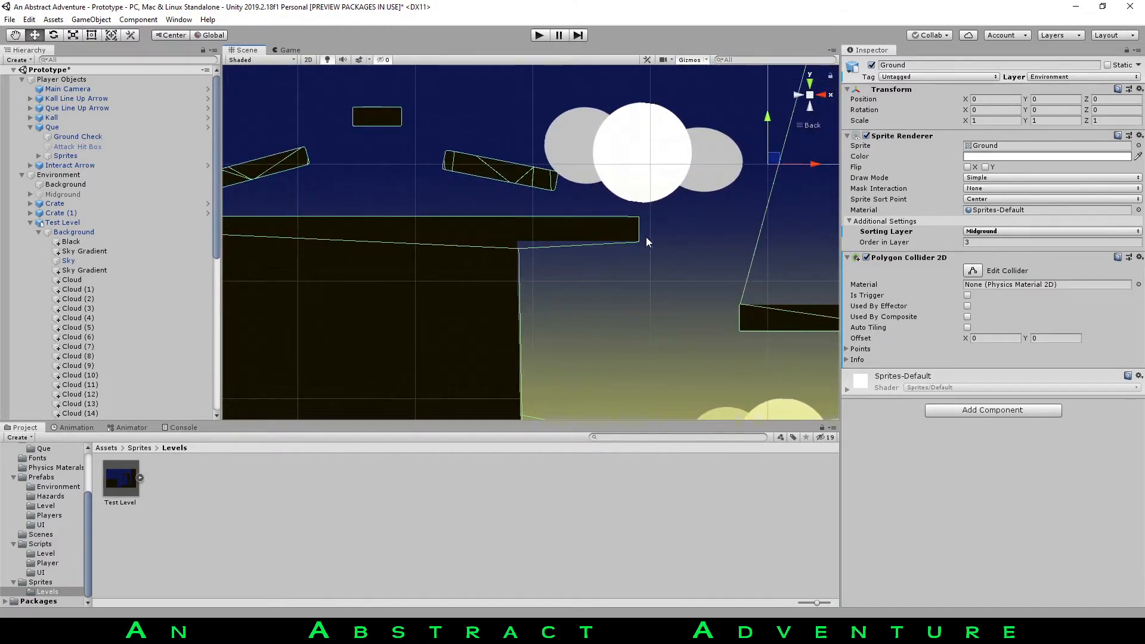
{"action": "middle_click_drag", "start_coordinate": [824, 258], "coordinate": [470, 319]}
{"action": "scroll", "coordinate": [464, 120], "scroll_direction": "down", "scroll_amount": 8}
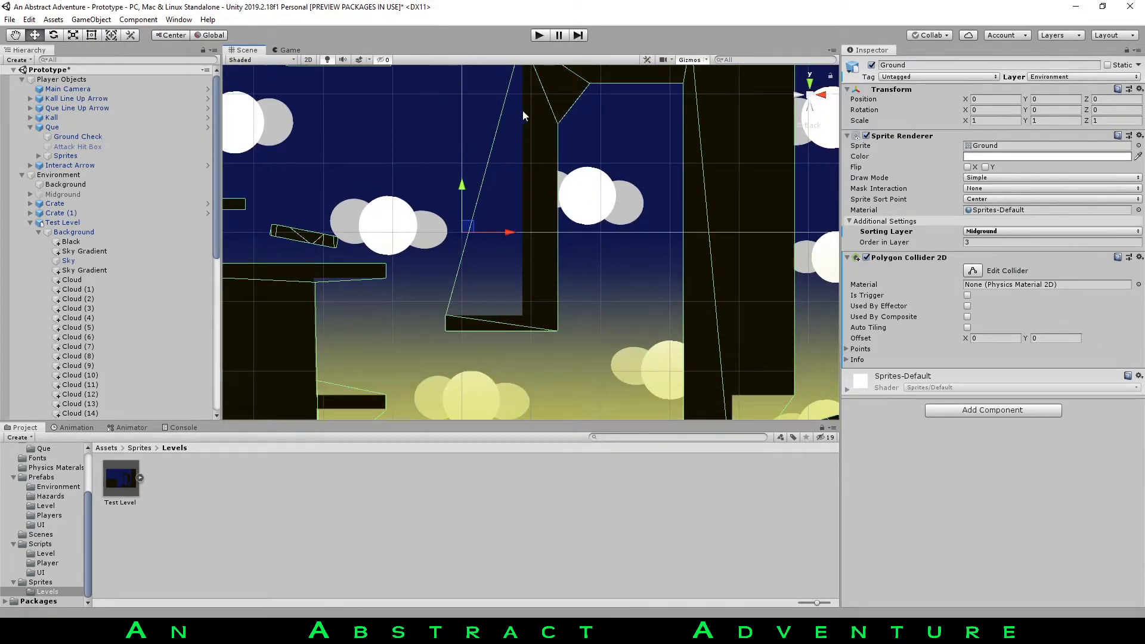
{"action": "middle_click_drag", "start_coordinate": [496, 186], "coordinate": [519, 317]}
{"action": "middle_click_drag", "start_coordinate": [352, 158], "coordinate": [552, 95]}
{"action": "scroll", "coordinate": [552, 96], "scroll_direction": "down", "scroll_amount": 10}
{"action": "middle_click_drag", "start_coordinate": [580, 159], "coordinate": [522, 94]}
{"action": "scroll", "coordinate": [523, 94], "scroll_direction": "up", "scroll_amount": 4}
{"action": "middle_click_drag", "start_coordinate": [555, 182], "coordinate": [529, 288]}
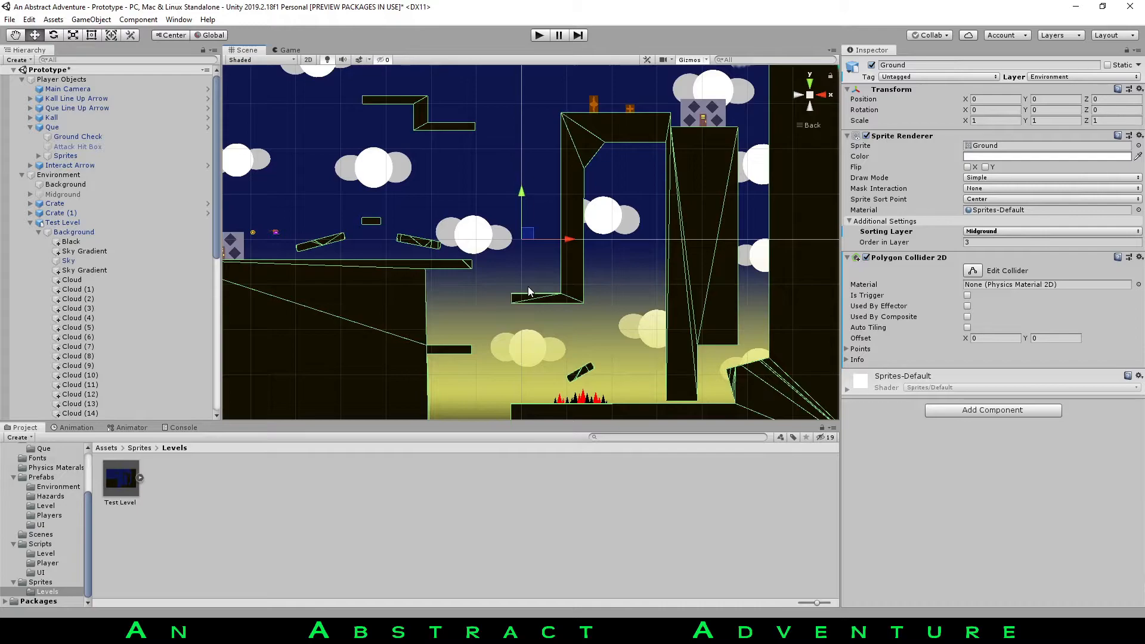
Select the first Sky Gradient in Test Level's Background group and examine the clouds and gradients behind the level.
{"action": "scroll", "coordinate": [534, 237], "scroll_direction": "down", "scroll_amount": 2}
{"action": "middle_click_drag", "start_coordinate": [419, 149], "coordinate": [538, 189]}
{"action": "middle_click_drag", "start_coordinate": [477, 109], "coordinate": [524, 250]}
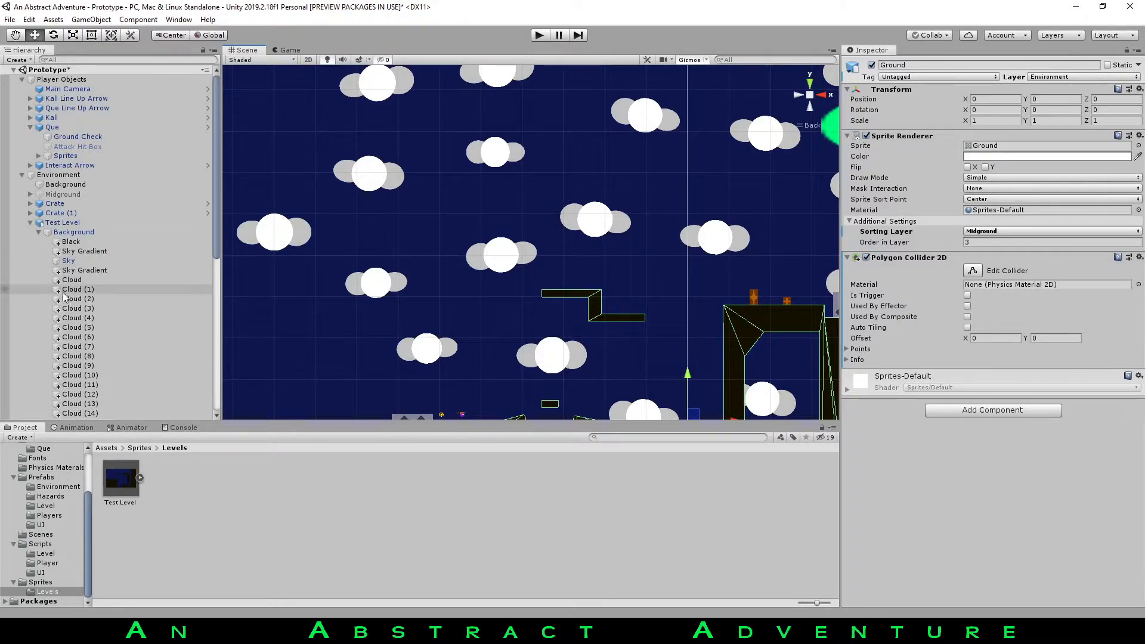
{"action": "left_click", "coordinate": [167, 250]}
{"action": "scroll", "coordinate": [349, 238], "scroll_direction": "down", "scroll_amount": 5}
{"action": "scroll", "coordinate": [349, 238], "scroll_direction": "up", "scroll_amount": 4}
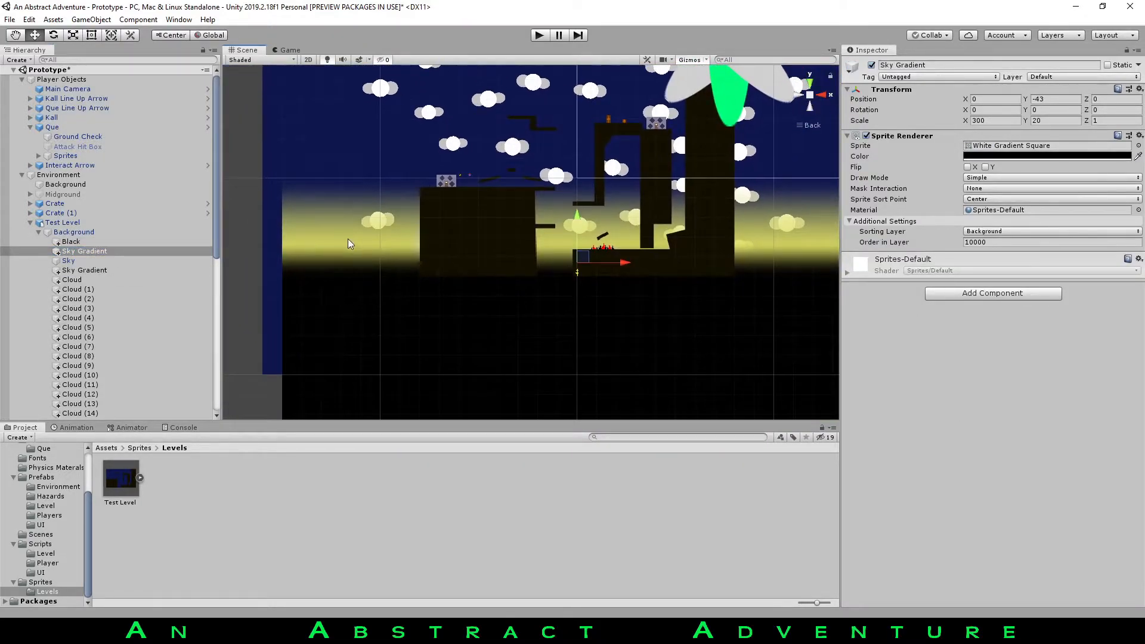
{"action": "scroll", "coordinate": [398, 244], "scroll_direction": "down", "scroll_amount": 5}
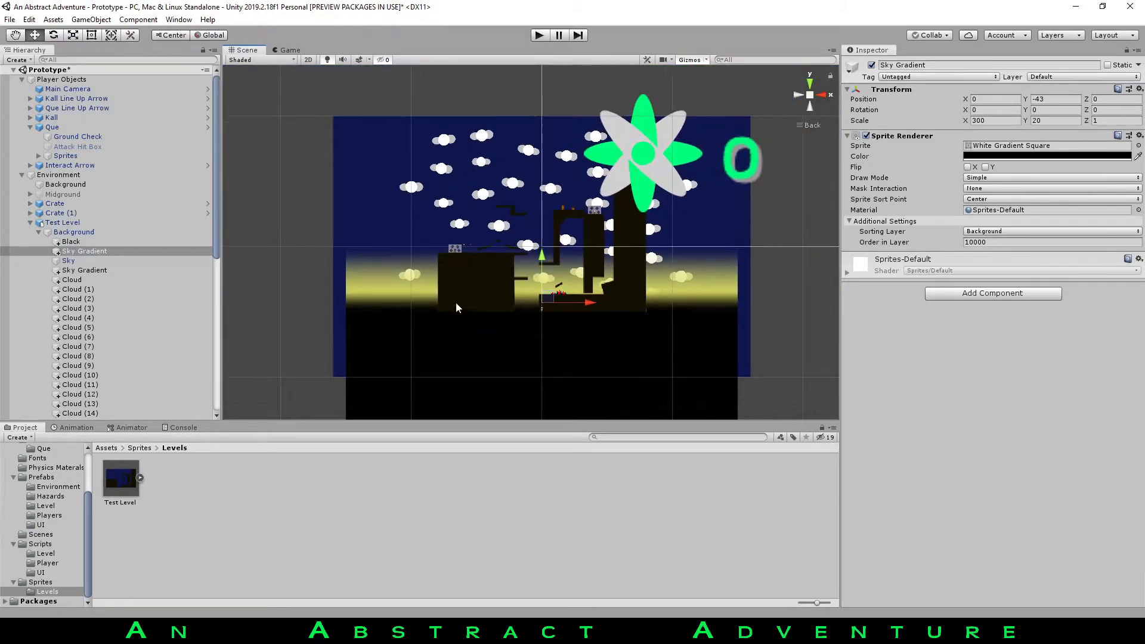
{"action": "scroll", "coordinate": [601, 321], "scroll_direction": "up", "scroll_amount": 10}
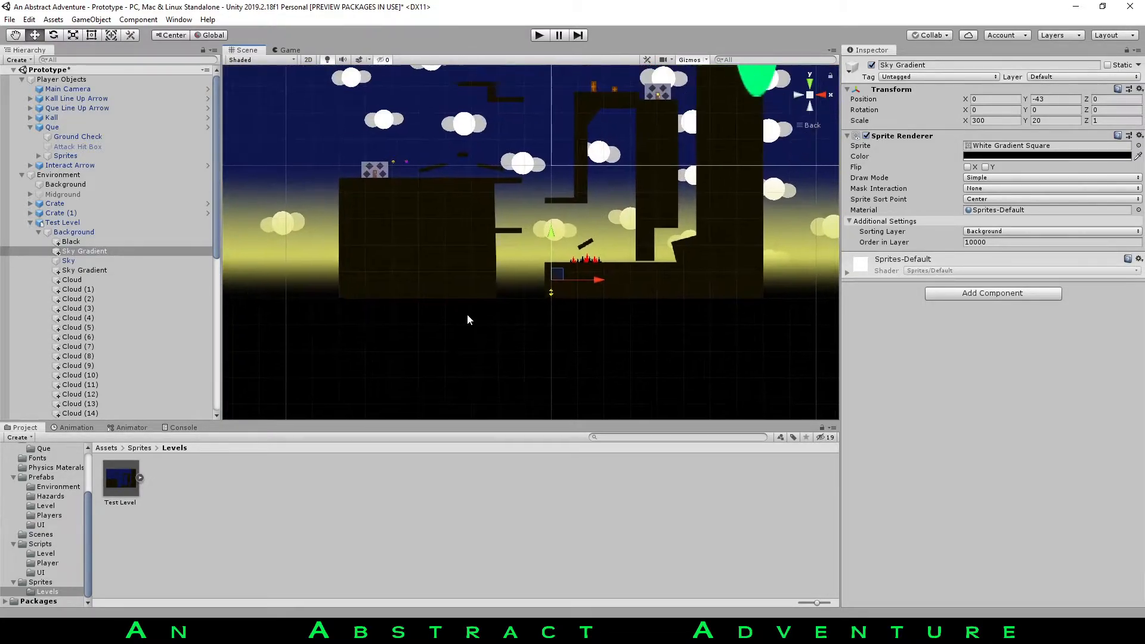
{"action": "middle_click_drag", "start_coordinate": [485, 322], "coordinate": [462, 237]}
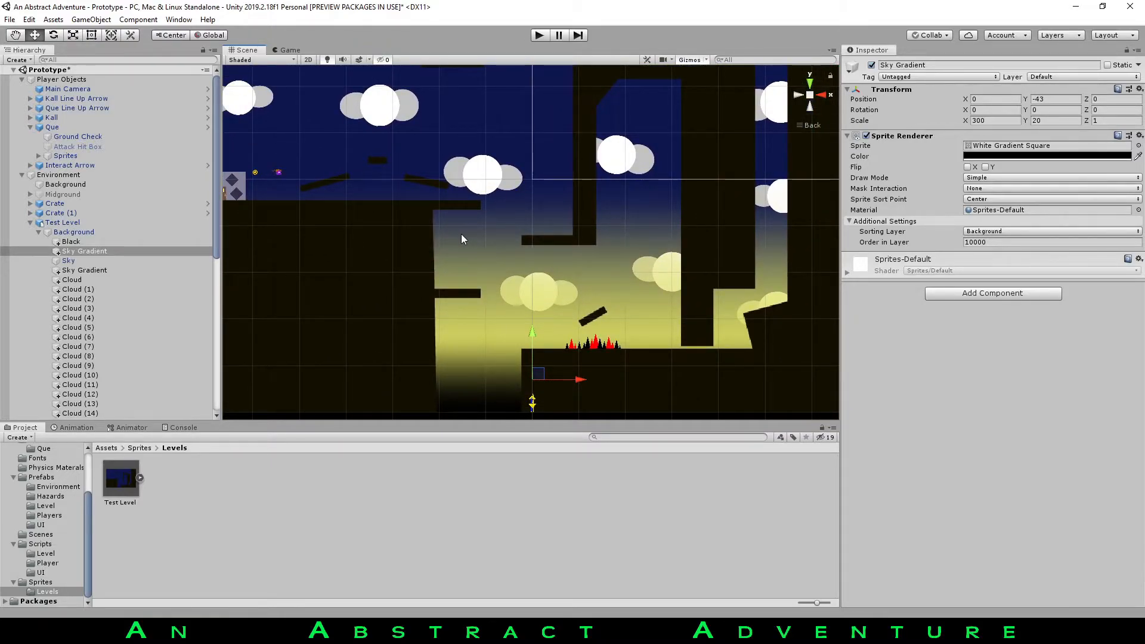
Collapse Test Level's Background and Midground groups, and frame the selected Test Level object in the scene.
{"action": "left_click", "coordinate": [38, 232]}
{"action": "left_click", "coordinate": [62, 223]}
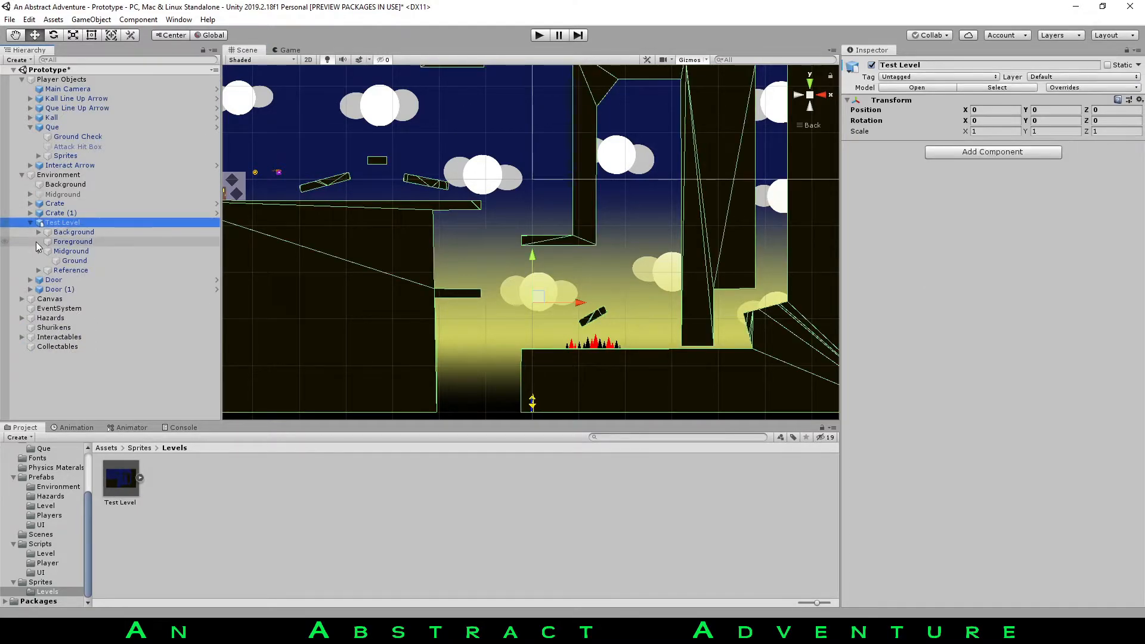
{"action": "left_click", "coordinate": [38, 251]}
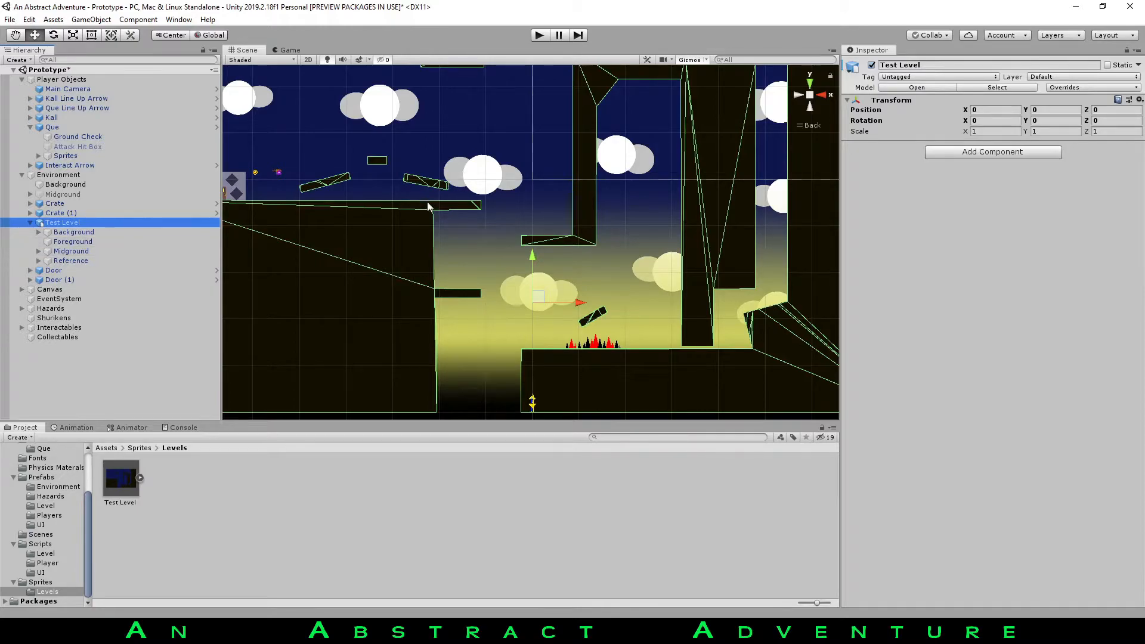
{"action": "key", "text": "f"}
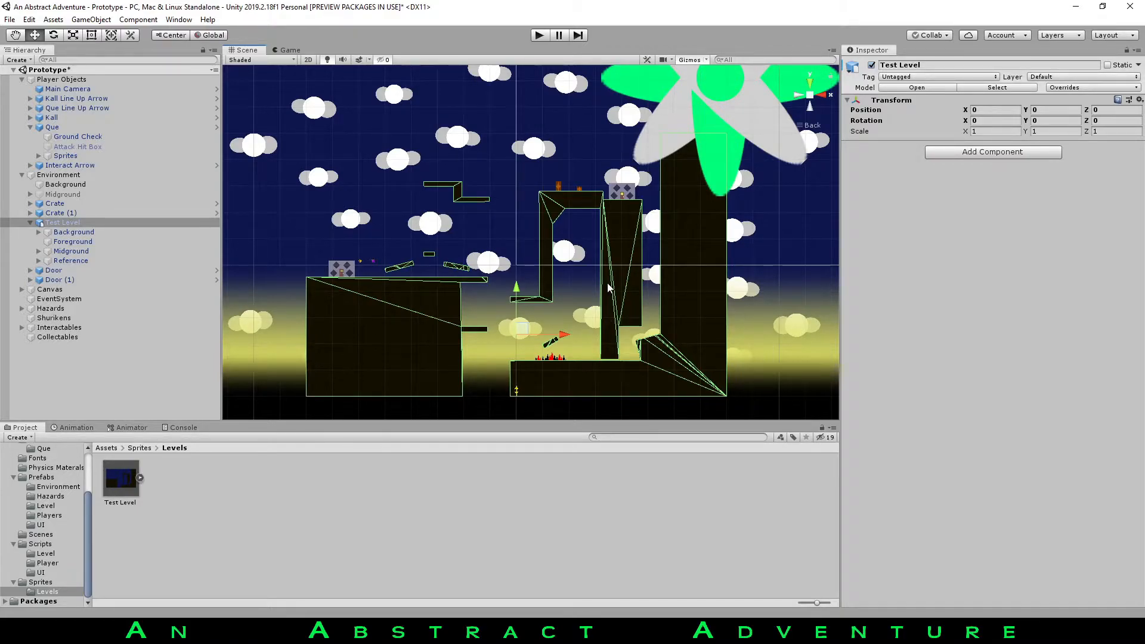
Select the Test Level asset in the Levels folder to view its import settings, and look over the level.
{"action": "left_click", "coordinate": [122, 484]}
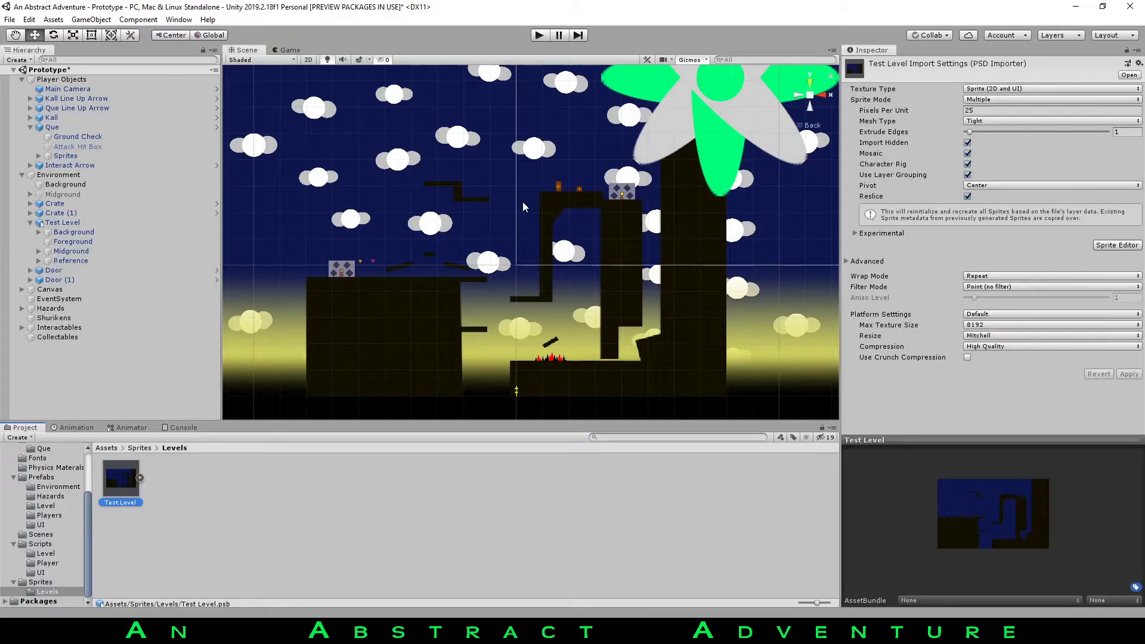
{"action": "scroll", "coordinate": [523, 201], "scroll_direction": "up", "scroll_amount": 8}
{"action": "middle_click_drag", "start_coordinate": [563, 189], "coordinate": [434, 210]}
{"action": "scroll", "coordinate": [436, 258], "scroll_direction": "down", "scroll_amount": 8}
{"action": "middle_click_drag", "start_coordinate": [436, 261], "coordinate": [603, 220]}
{"action": "scroll", "coordinate": [596, 262], "scroll_direction": "up", "scroll_amount": 10}
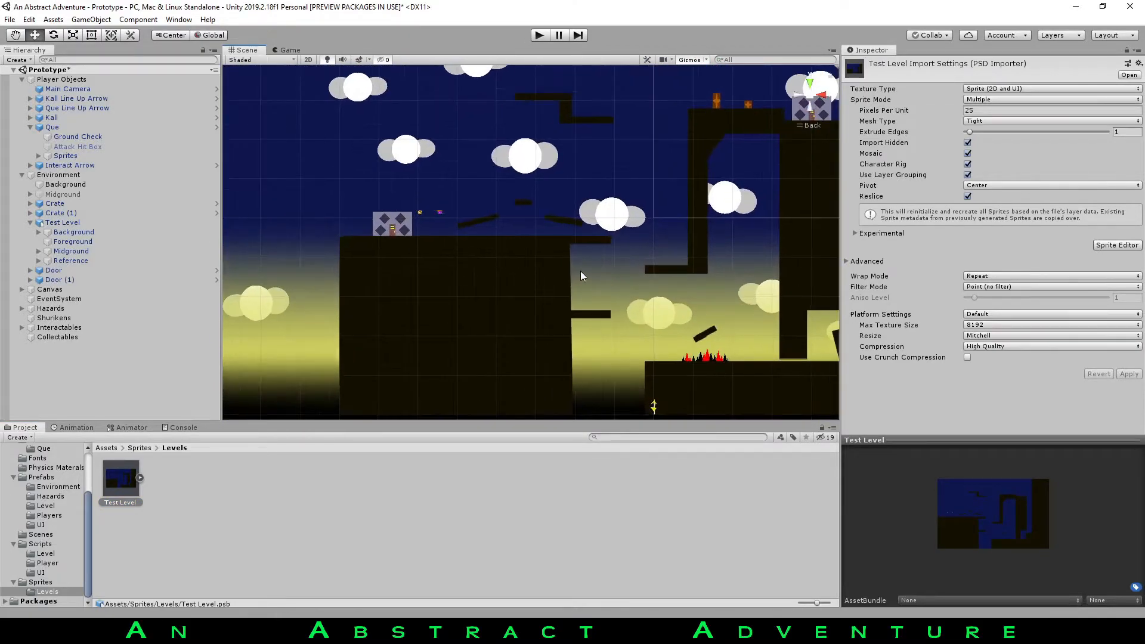
{"action": "middle_click_drag", "start_coordinate": [581, 271], "coordinate": [588, 248]}
Compare the Test Level.psb drawing in Photoshop with the whole level in Unity's scene.
{"action": "key", "text": "alt+Tab"}
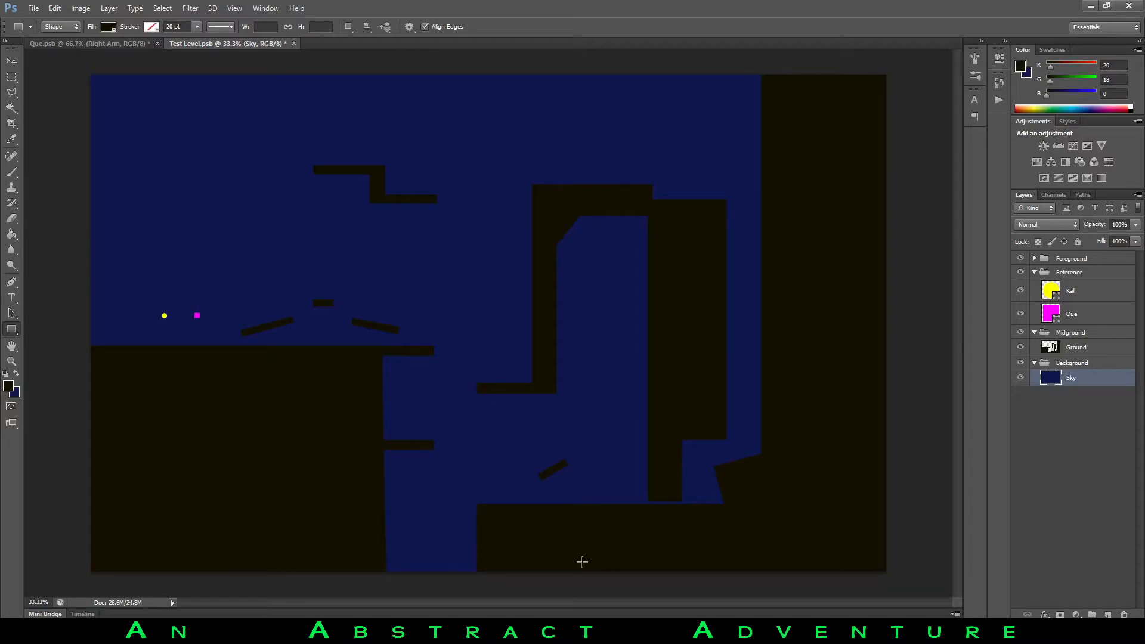
{"action": "key", "text": "alt+Tab"}
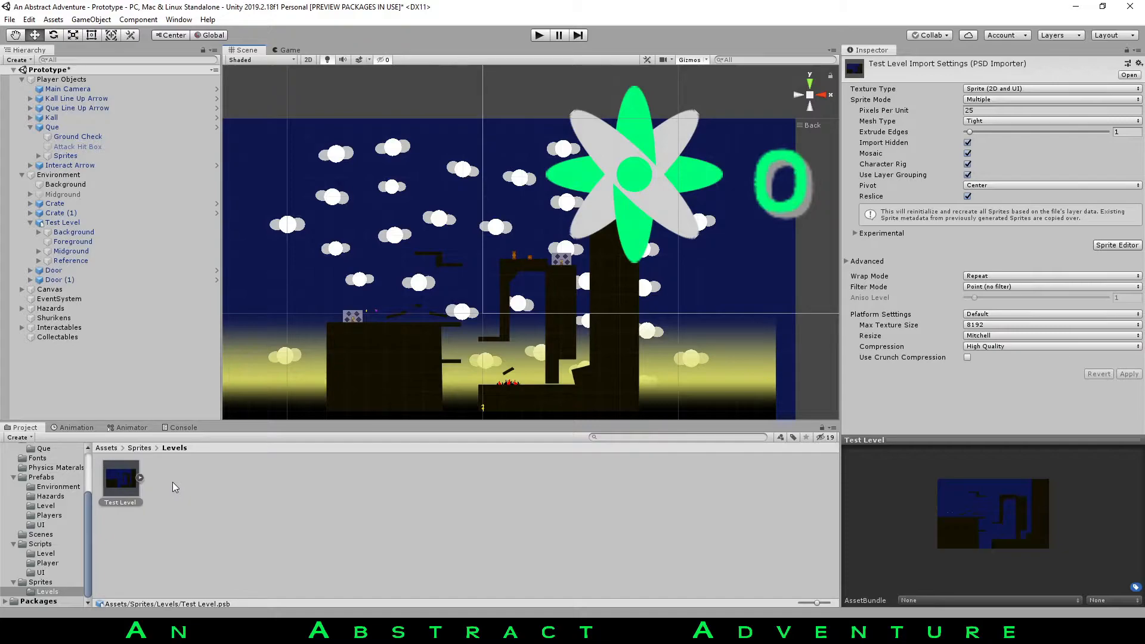
{"action": "scroll", "coordinate": [574, 205], "scroll_direction": "down", "scroll_amount": 4}
{"action": "middle_click_drag", "start_coordinate": [554, 227], "coordinate": [386, 297]}
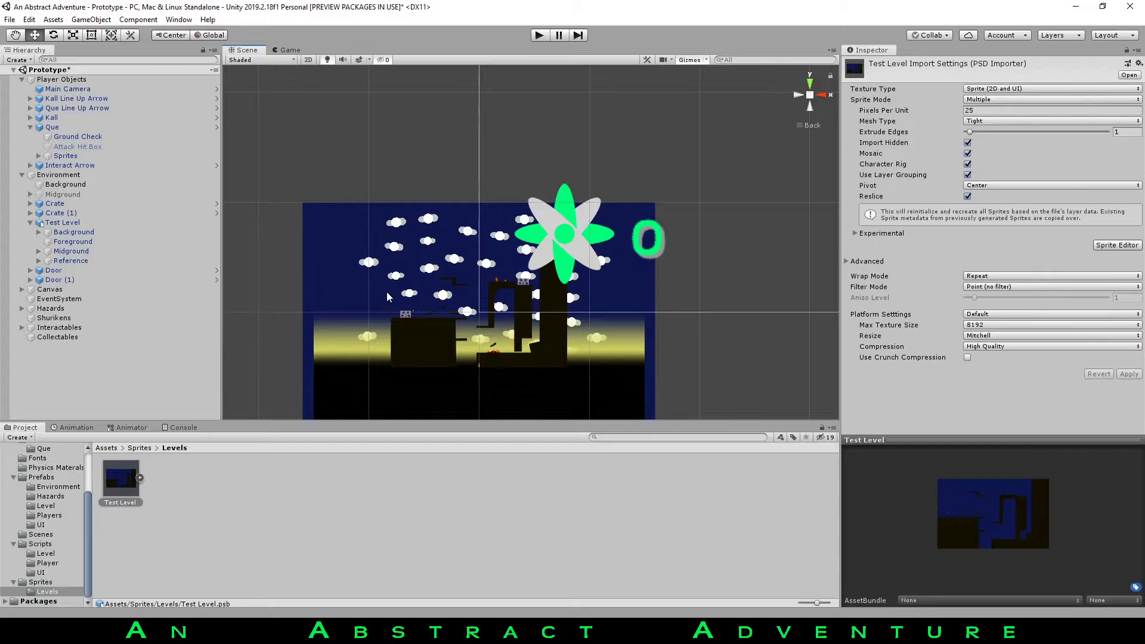
{"action": "key", "text": "f"}
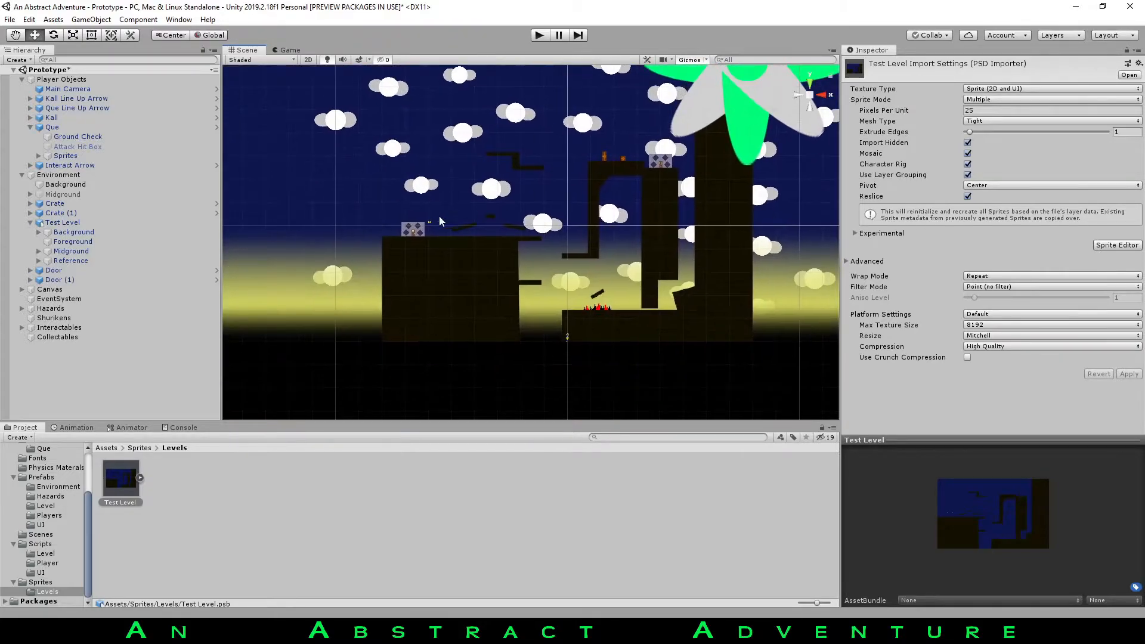
{"action": "middle_click_drag", "start_coordinate": [436, 164], "coordinate": [418, 244]}
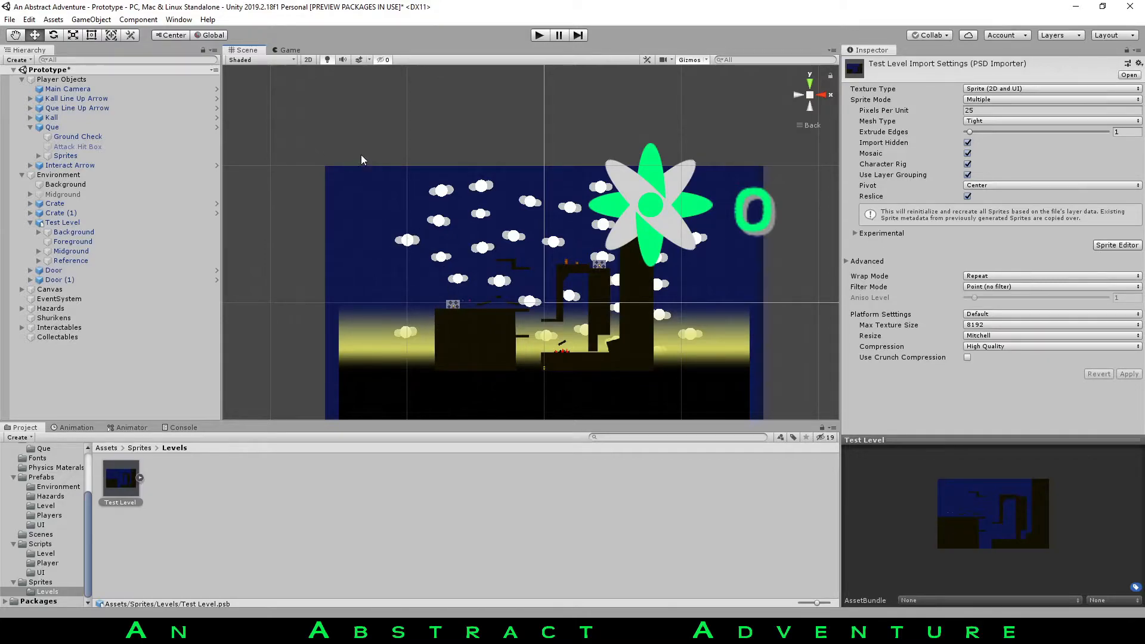
Play-test the level by running and jumping Que onto the slanted platform and back towards the house, and stop play mode.
{"action": "left_click", "coordinate": [539, 36]}
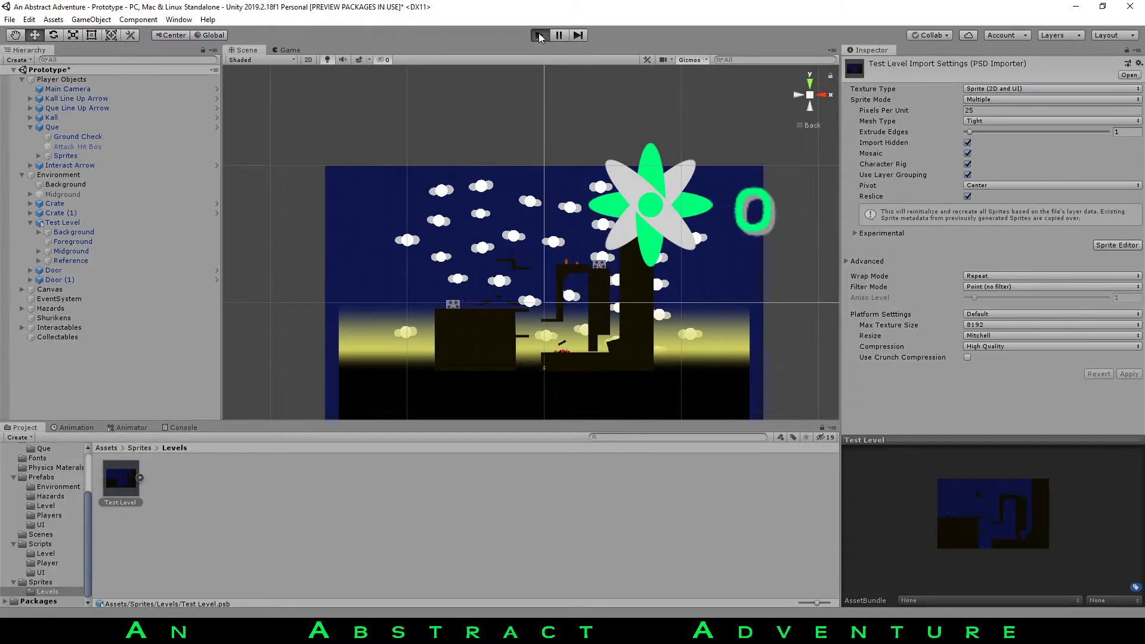
{"action": "key", "text": "d"}
{"action": "key", "text": "space"}
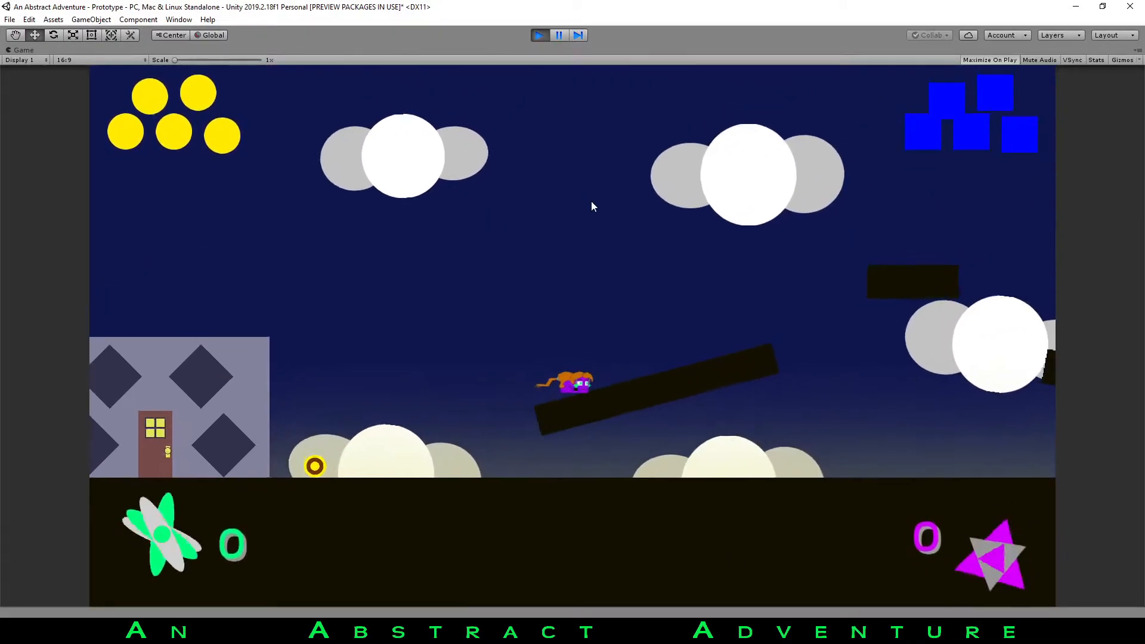
{"action": "key", "text": "a"}
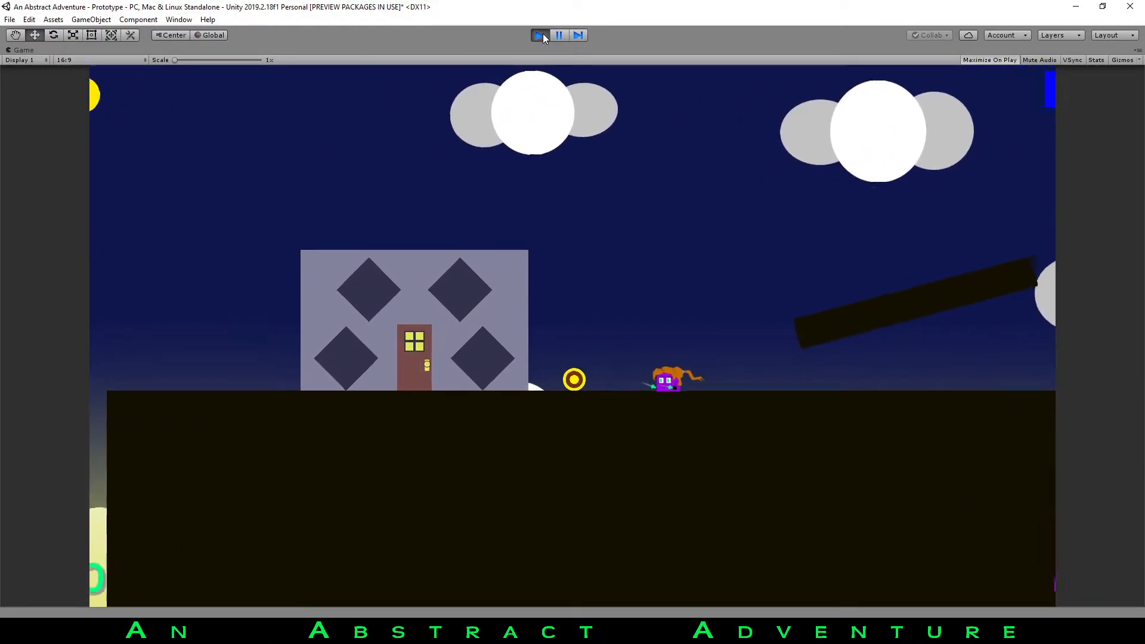
{"action": "left_click", "coordinate": [540, 35]}
Look over the whole level and examine the Que character up close.
{"action": "scroll", "coordinate": [539, 175], "scroll_direction": "up", "scroll_amount": 4}
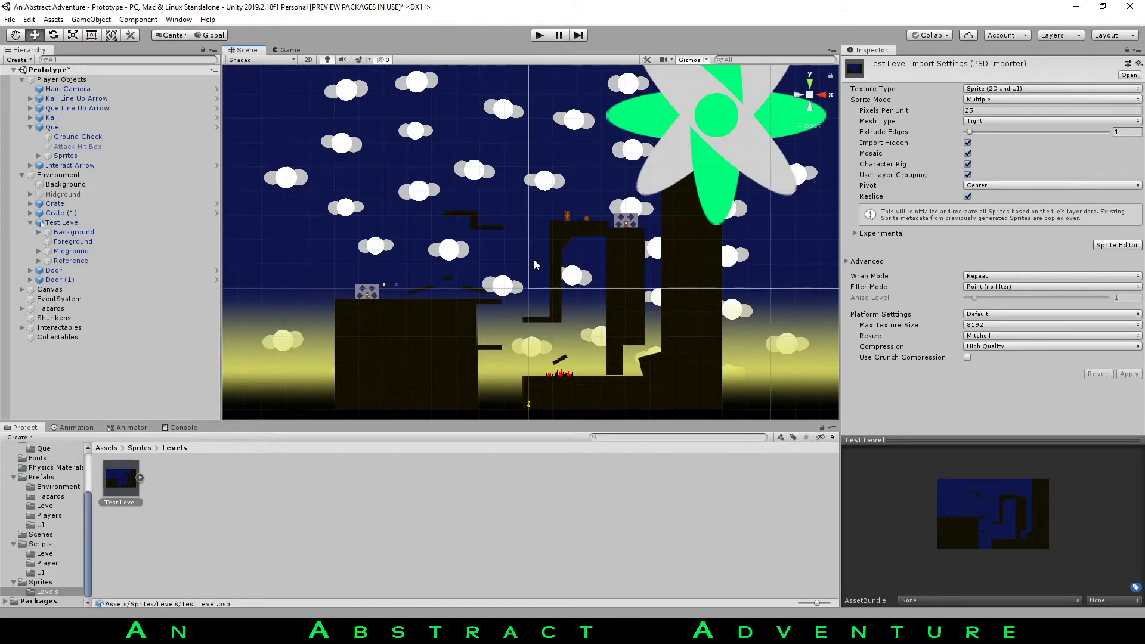
{"action": "scroll", "coordinate": [535, 263], "scroll_direction": "down", "scroll_amount": 3}
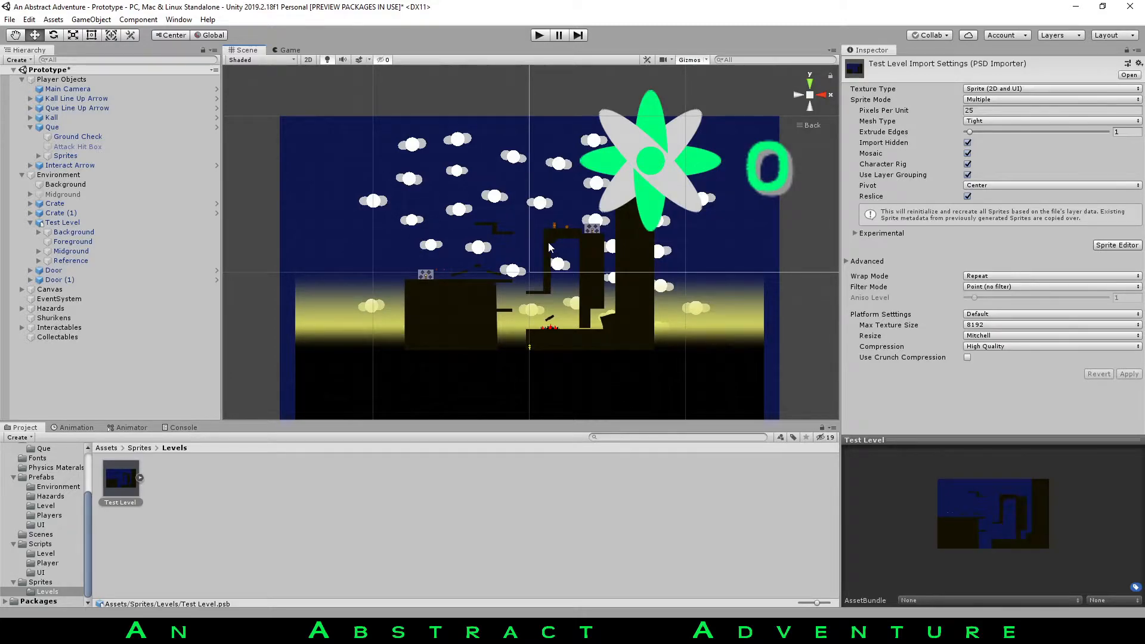
{"action": "scroll", "coordinate": [555, 249], "scroll_direction": "up", "scroll_amount": 10}
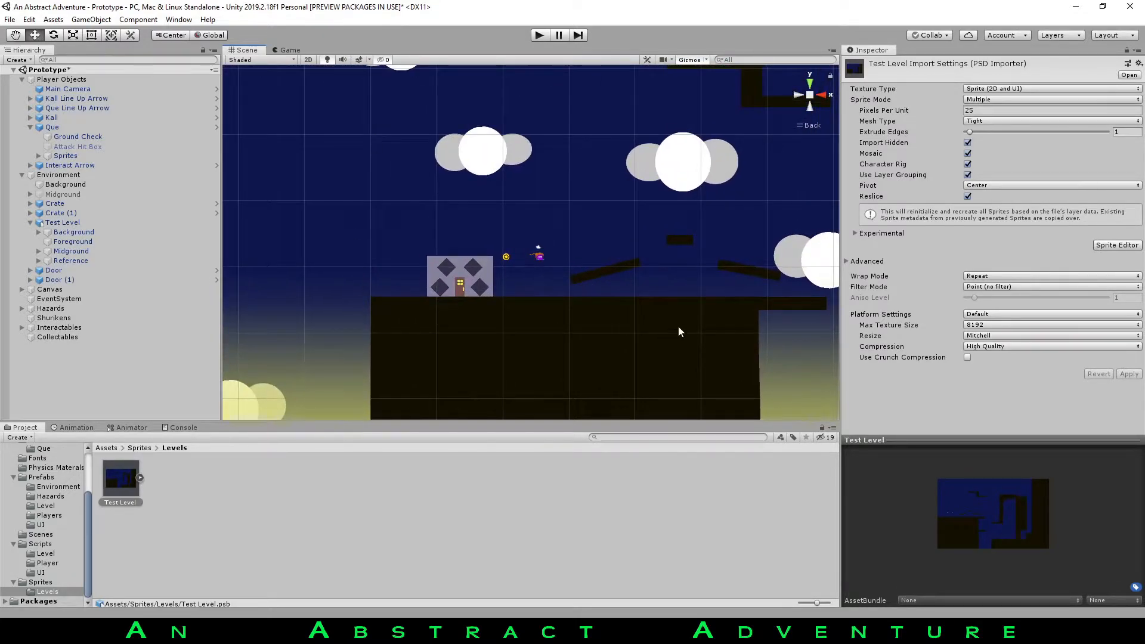
{"action": "scroll", "coordinate": [477, 234], "scroll_direction": "up", "scroll_amount": 4}
{"action": "scroll", "coordinate": [490, 265], "scroll_direction": "up", "scroll_amount": 5}
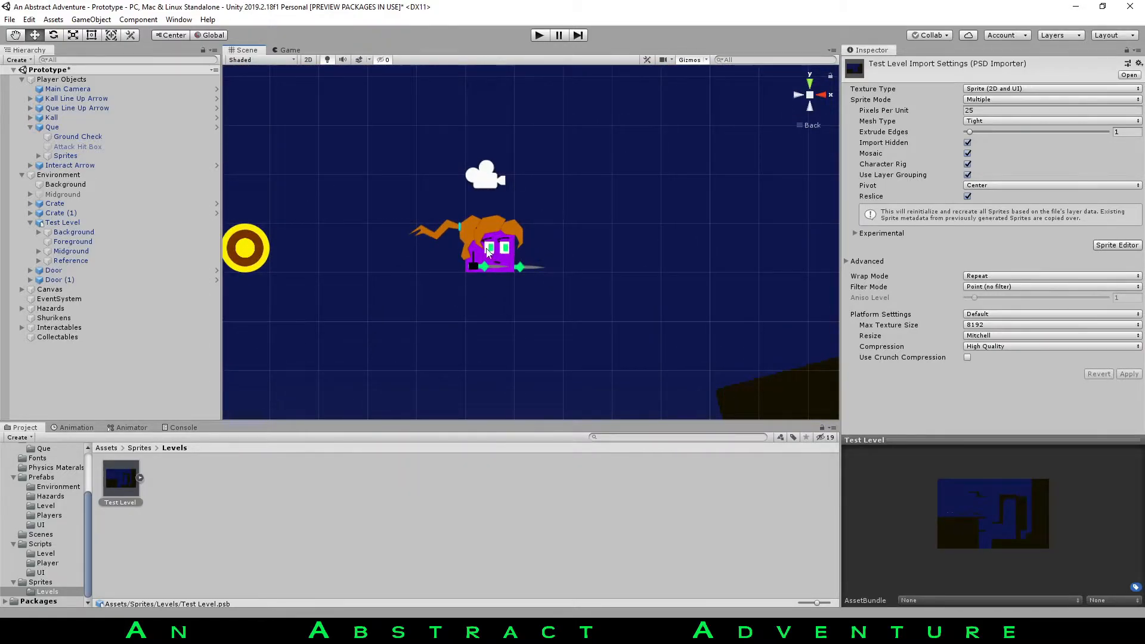
Examine Que's face, hair and knives up close in the scene.
{"action": "scroll", "coordinate": [531, 253], "scroll_direction": "up", "scroll_amount": 1}
{"action": "scroll", "coordinate": [531, 252], "scroll_direction": "up", "scroll_amount": 2}
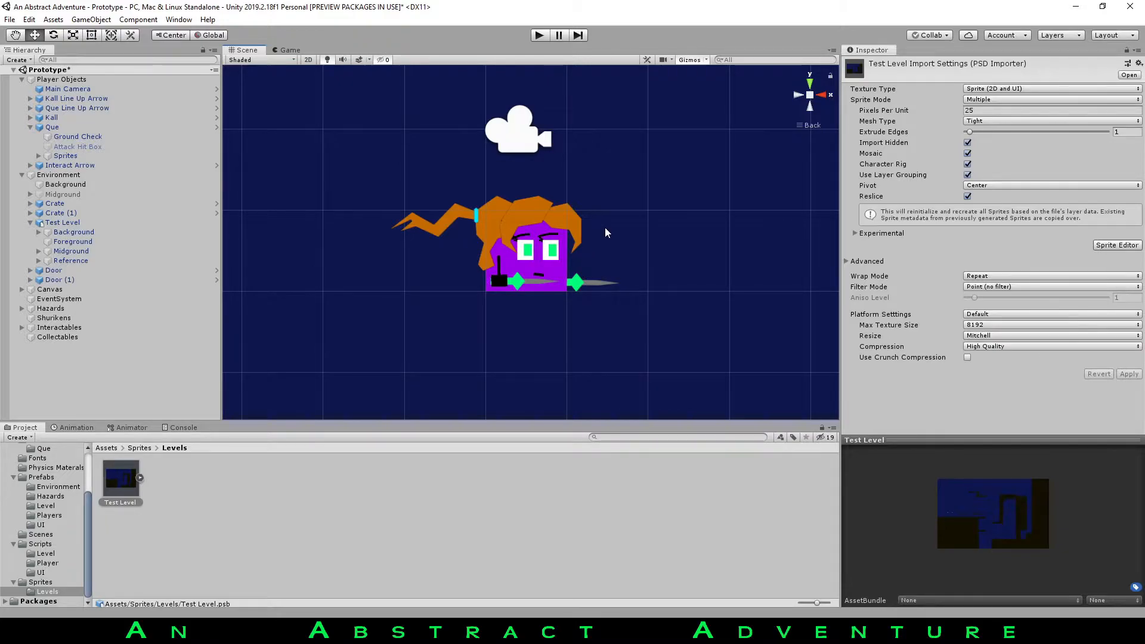
{"action": "scroll", "coordinate": [605, 229], "scroll_direction": "down", "scroll_amount": 2}
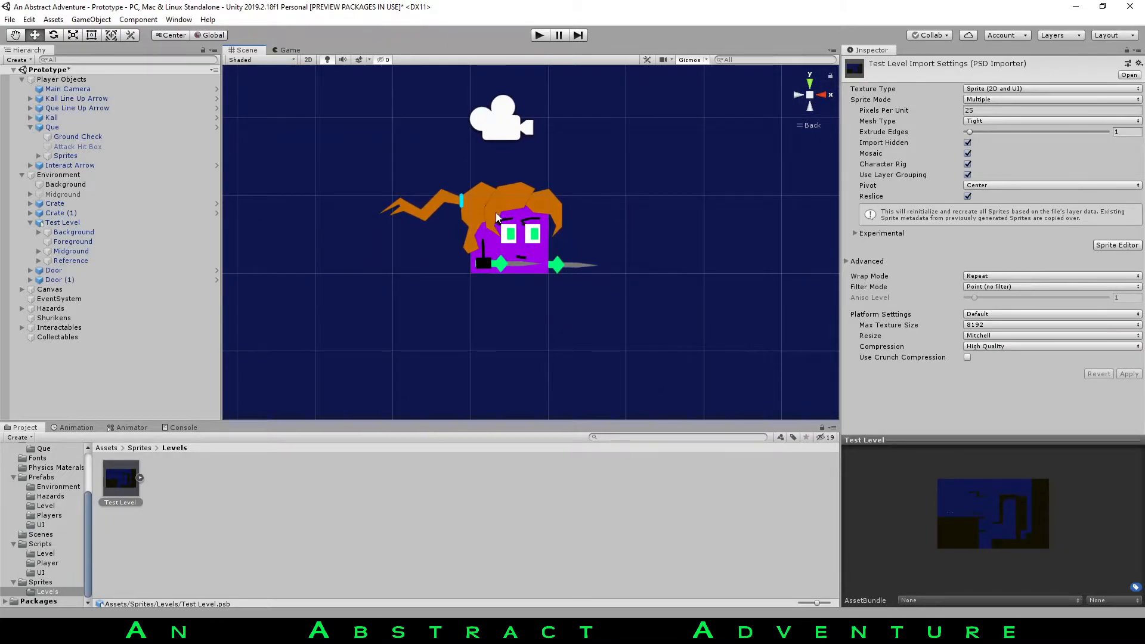
{"action": "scroll", "coordinate": [483, 332], "scroll_direction": "up", "scroll_amount": 5}
{"action": "scroll", "coordinate": [483, 332], "scroll_direction": "down", "scroll_amount": 2}
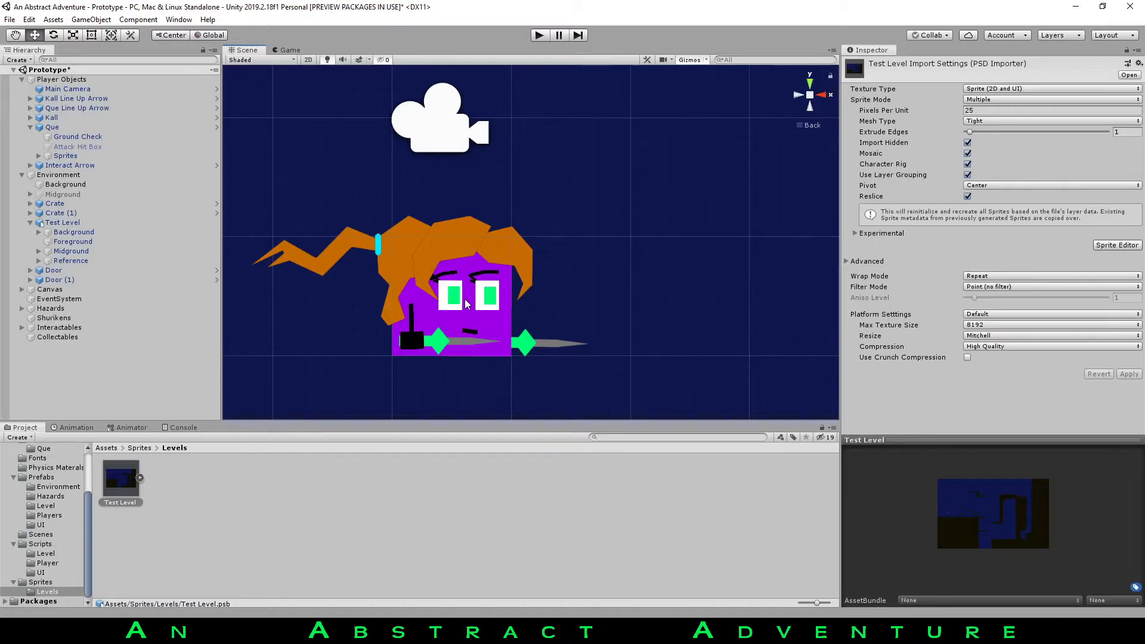
{"action": "middle_click_drag", "start_coordinate": [466, 304], "coordinate": [523, 242]}
{"action": "middle_click_drag", "start_coordinate": [525, 184], "coordinate": [566, 260]}
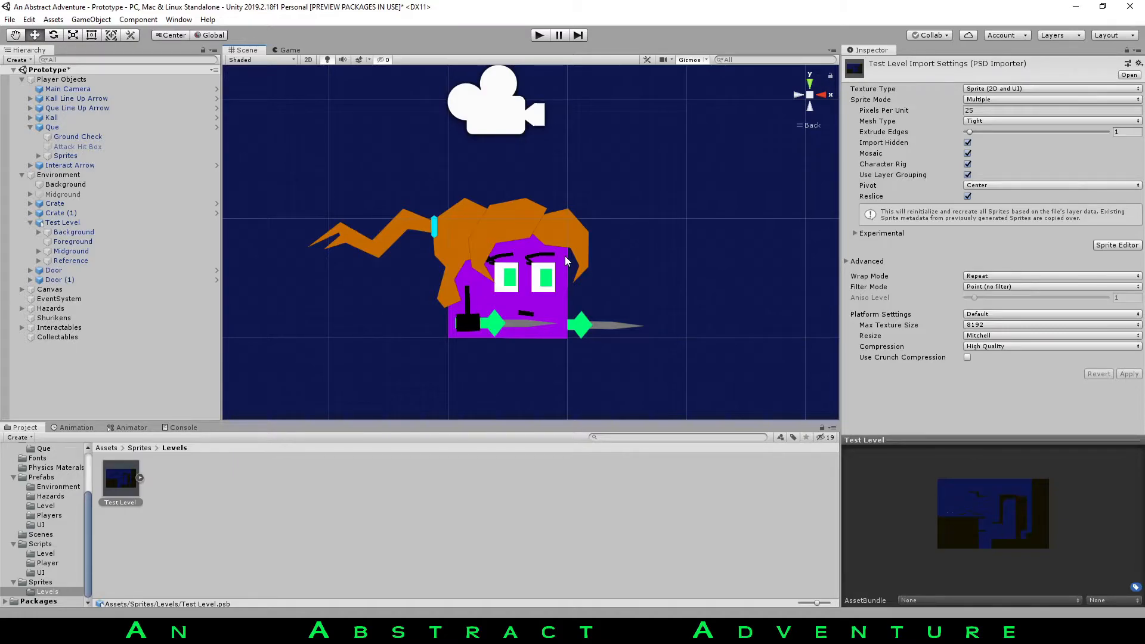
Try rotating Que's Hair Front Left and Hair Front Right bones, and undo the rotations.
{"action": "left_click", "coordinate": [524, 224]}
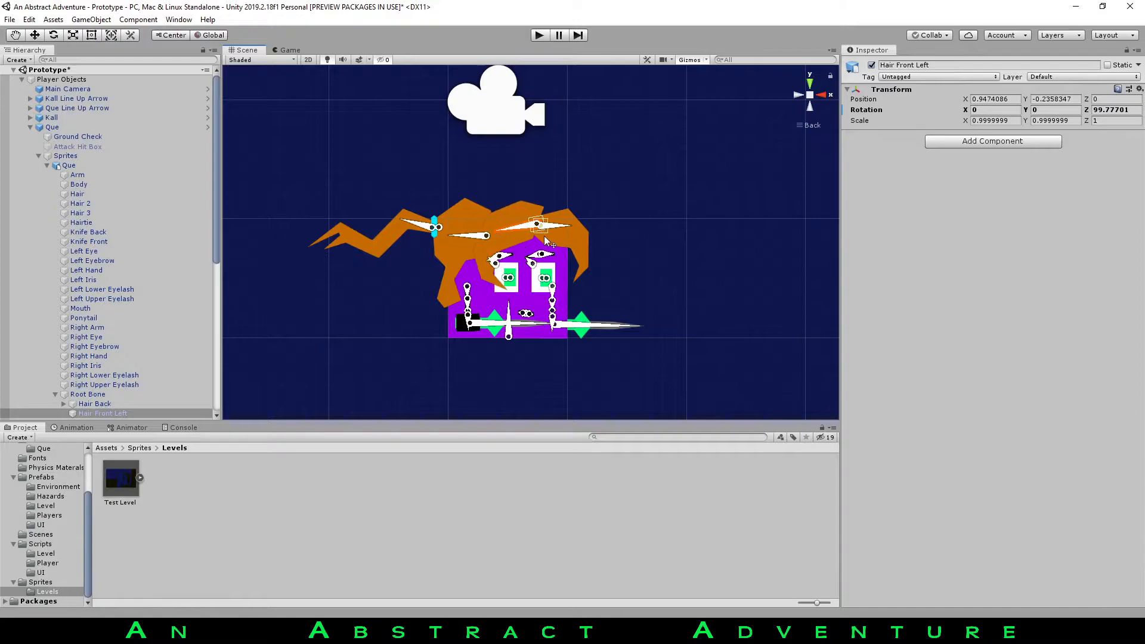
{"action": "scroll", "coordinate": [530, 243], "scroll_direction": "up", "scroll_amount": 3}
{"action": "left_click", "coordinate": [577, 189]}
{"action": "left_click_drag", "start_coordinate": [577, 190], "coordinate": [566, 213]}
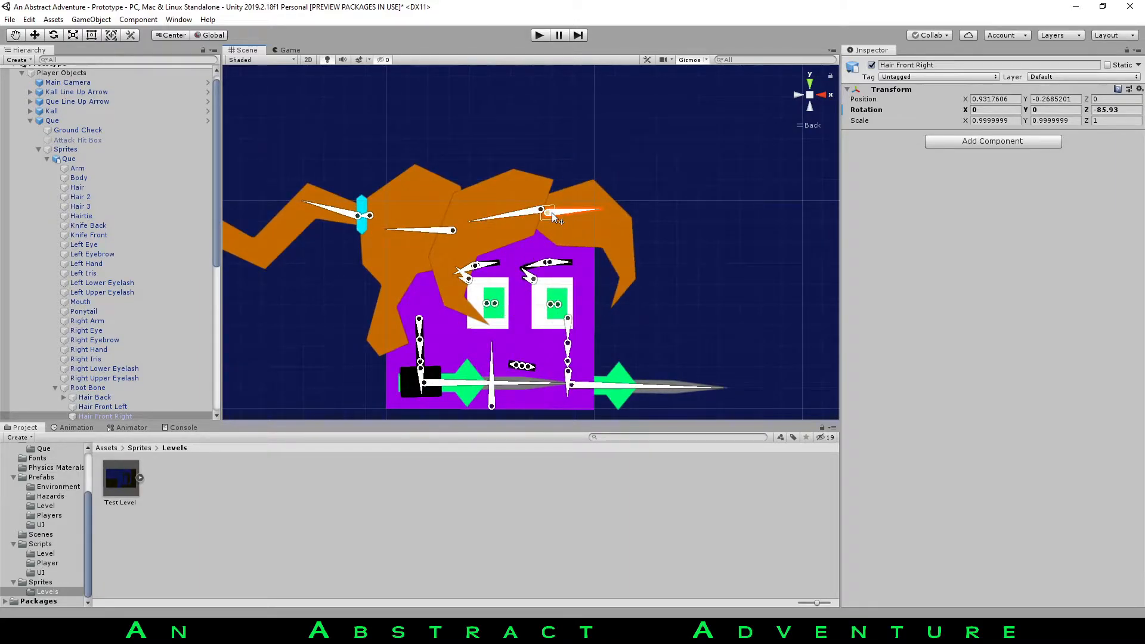
{"action": "scroll", "coordinate": [585, 206], "scroll_direction": "down", "scroll_amount": 3}
{"action": "left_click", "coordinate": [577, 218]}
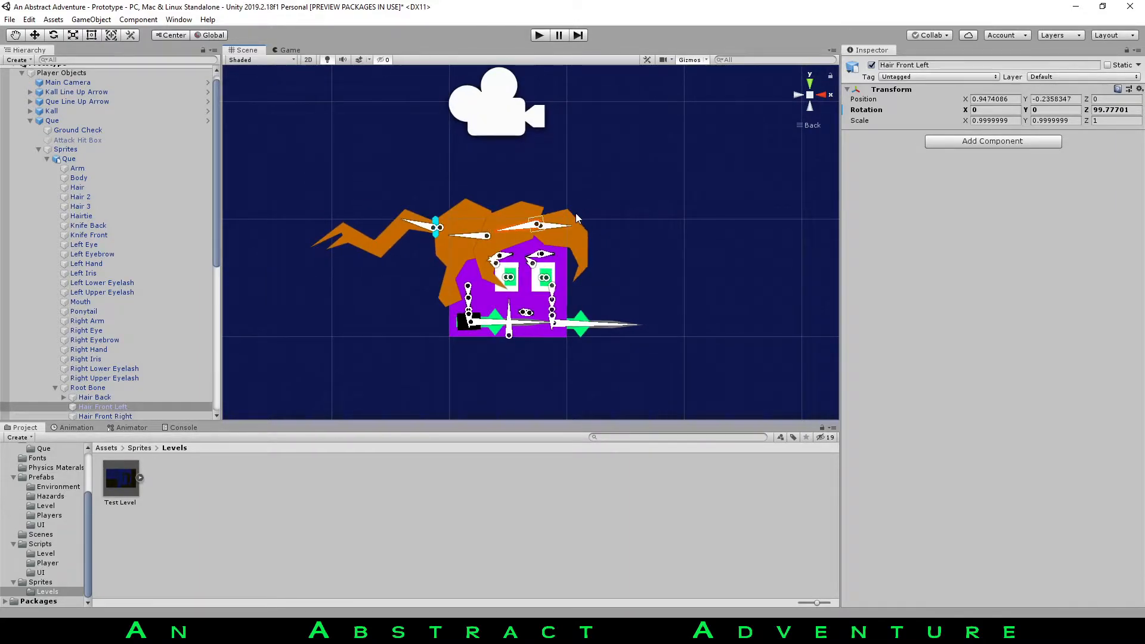
{"action": "left_click_drag", "start_coordinate": [577, 218], "coordinate": [577, 220]}
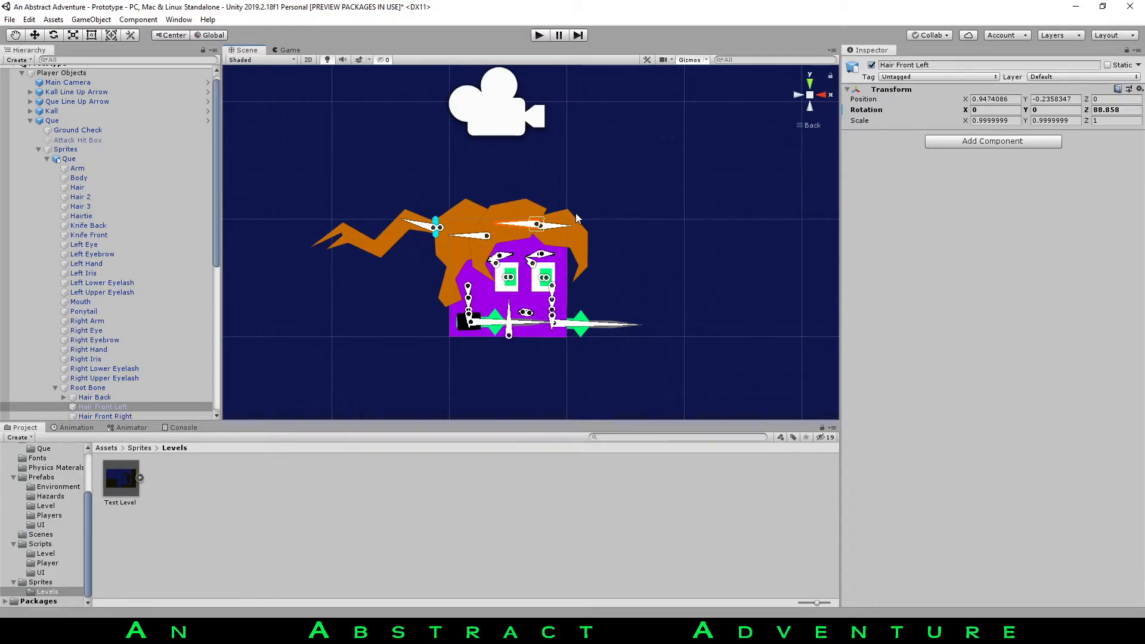
{"action": "left_click", "coordinate": [497, 224]}
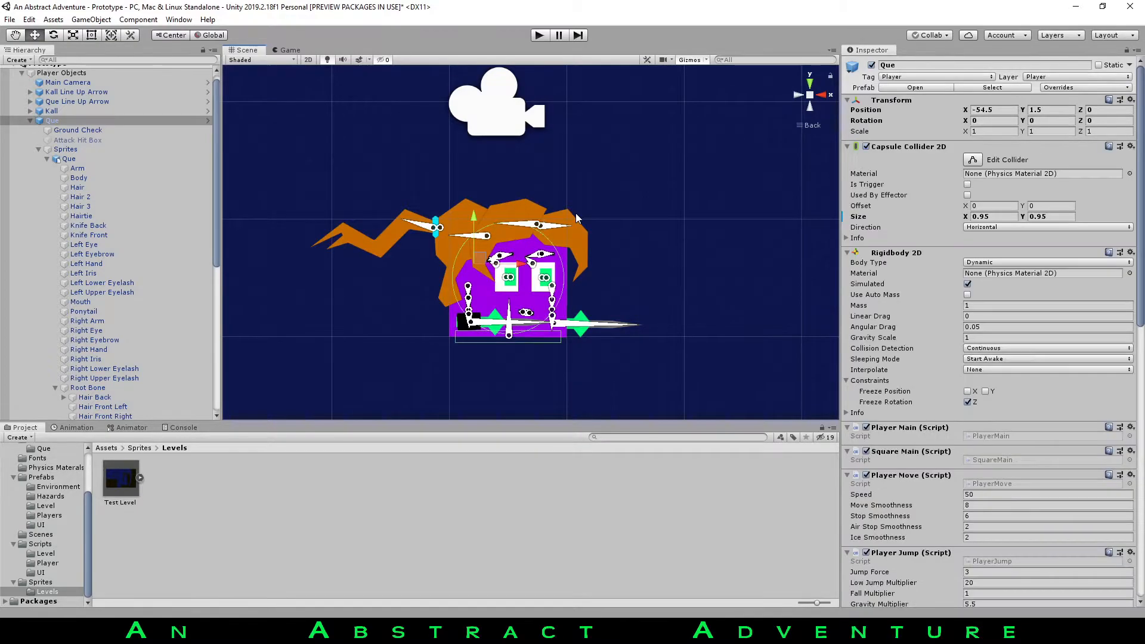
{"action": "left_click", "coordinate": [510, 223]}
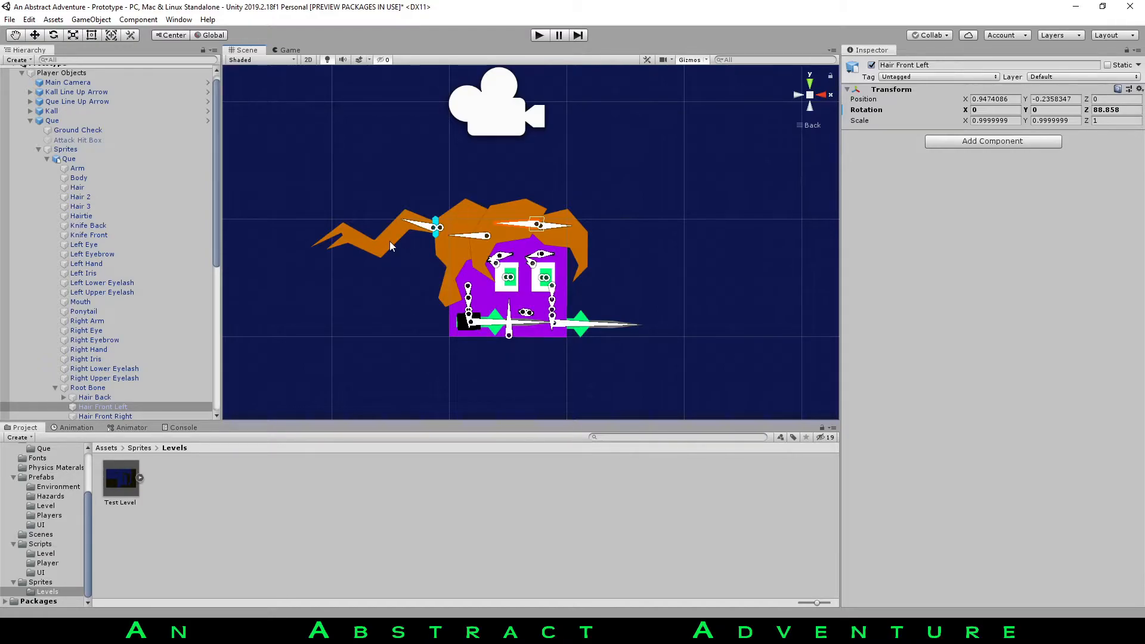
Compare Que at close range with the surrounding house, platforms and clouds, ending on the whole level.
{"action": "middle_click_drag", "start_coordinate": [532, 251], "coordinate": [523, 280]}
{"action": "scroll", "coordinate": [523, 280], "scroll_direction": "down", "scroll_amount": 1}
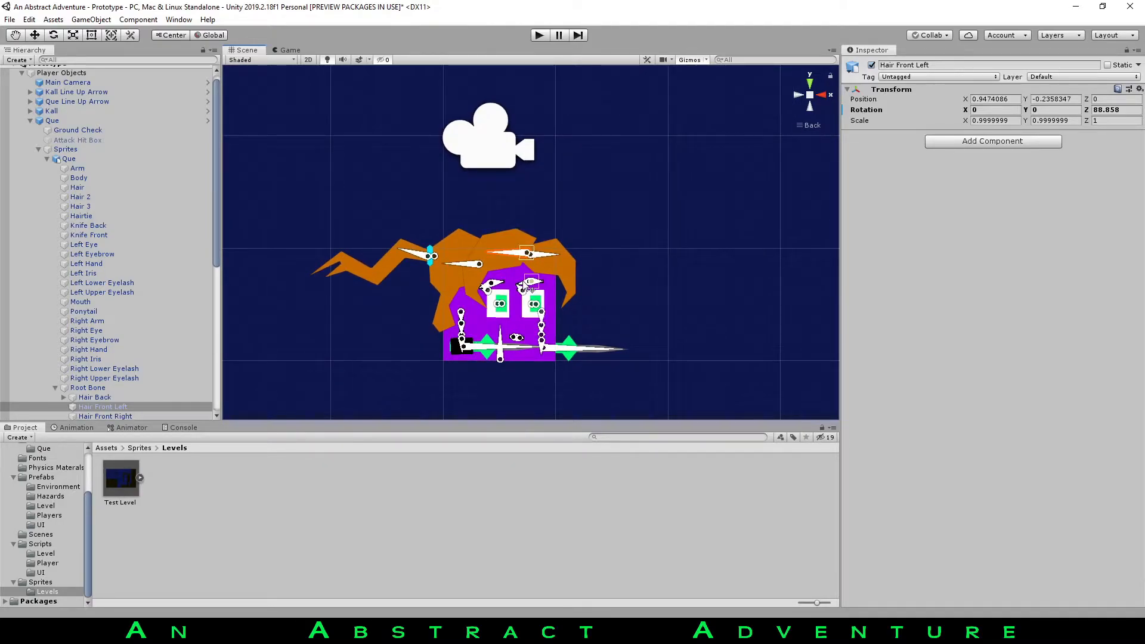
{"action": "scroll", "coordinate": [599, 234], "scroll_direction": "down", "scroll_amount": 5}
{"action": "scroll", "coordinate": [544, 240], "scroll_direction": "up", "scroll_amount": 3}
{"action": "scroll", "coordinate": [585, 240], "scroll_direction": "up", "scroll_amount": 3}
{"action": "scroll", "coordinate": [585, 221], "scroll_direction": "down", "scroll_amount": 4}
{"action": "scroll", "coordinate": [572, 291], "scroll_direction": "up", "scroll_amount": 4}
{"action": "scroll", "coordinate": [571, 291], "scroll_direction": "up", "scroll_amount": 1}
{"action": "middle_click_drag", "start_coordinate": [571, 291], "coordinate": [439, 222]}
{"action": "scroll", "coordinate": [406, 262], "scroll_direction": "down", "scroll_amount": 5}
{"action": "scroll", "coordinate": [482, 235], "scroll_direction": "down", "scroll_amount": 3}
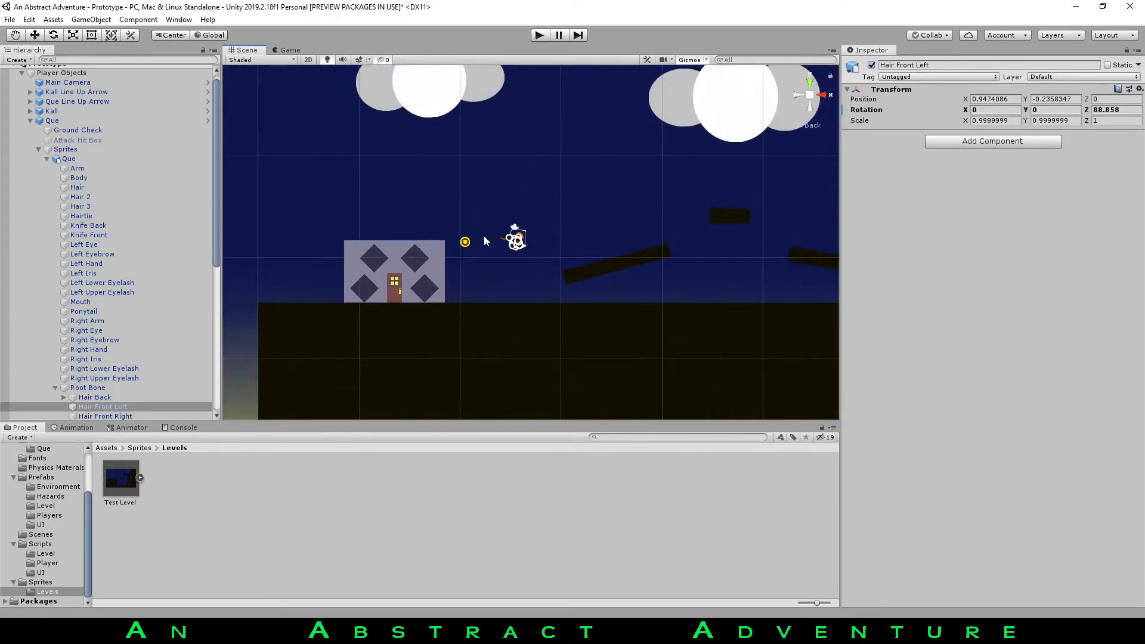
{"action": "middle_click_drag", "start_coordinate": [460, 260], "coordinate": [434, 289]}
{"action": "scroll", "coordinate": [418, 274], "scroll_direction": "down", "scroll_amount": 6}
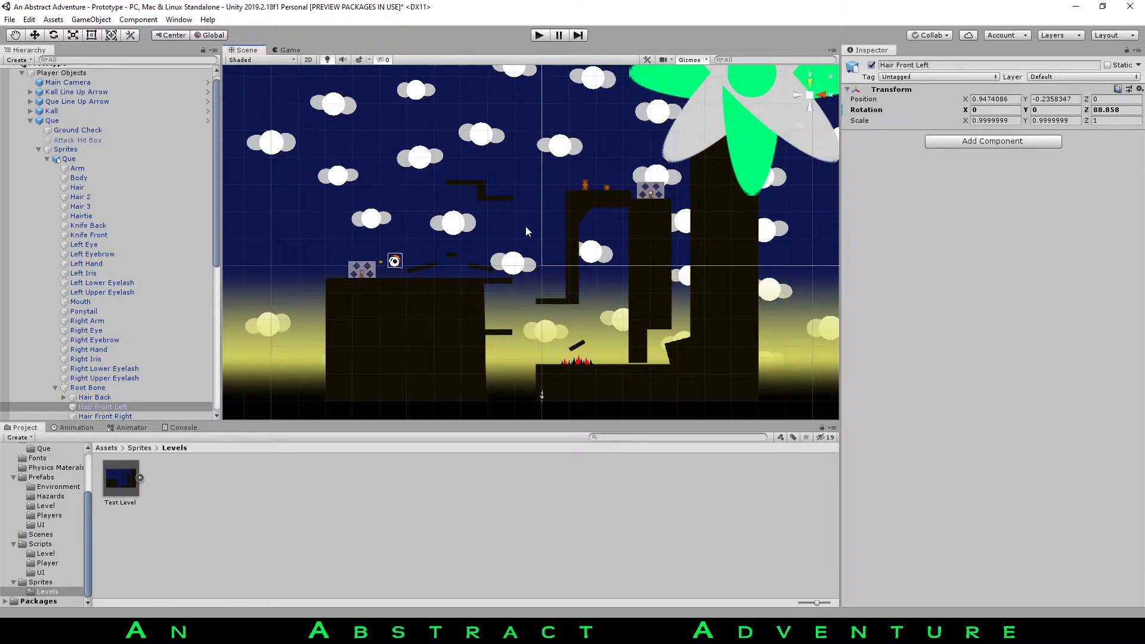
Look over the level's ground, platforms, spikes and sky gradient around the starting house.
{"action": "scroll", "coordinate": [537, 257], "scroll_direction": "up", "scroll_amount": 3}
{"action": "scroll", "coordinate": [488, 195], "scroll_direction": "up", "scroll_amount": 3}
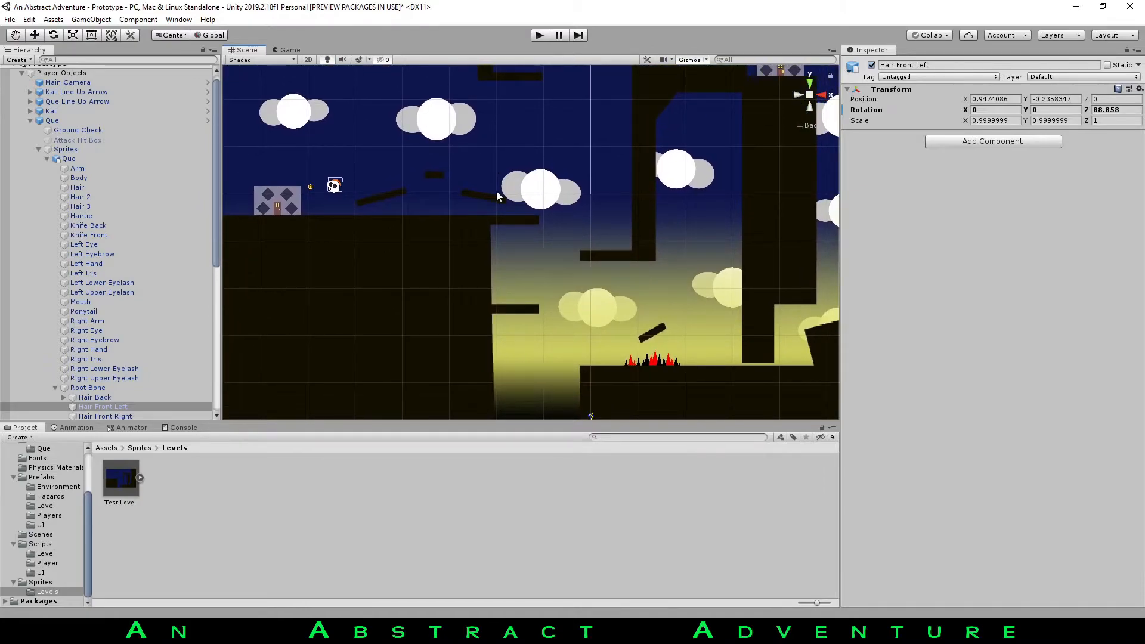
{"action": "middle_click_drag", "start_coordinate": [350, 259], "coordinate": [437, 291]}
{"action": "scroll", "coordinate": [464, 256], "scroll_direction": "down", "scroll_amount": 2}
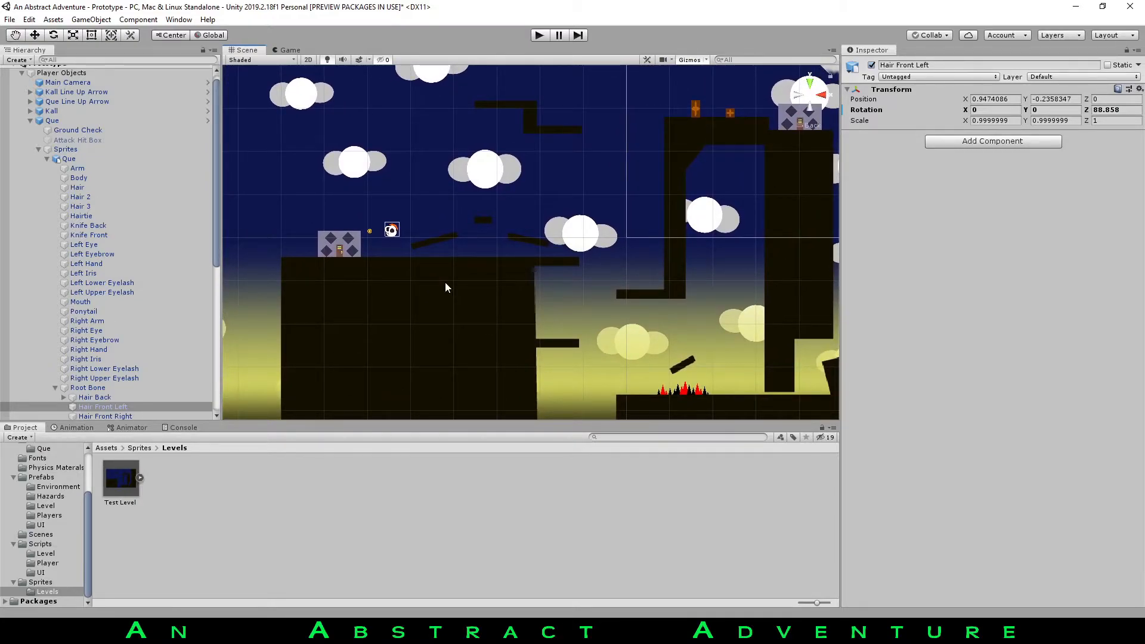
{"action": "middle_click_drag", "start_coordinate": [445, 288], "coordinate": [495, 341]}
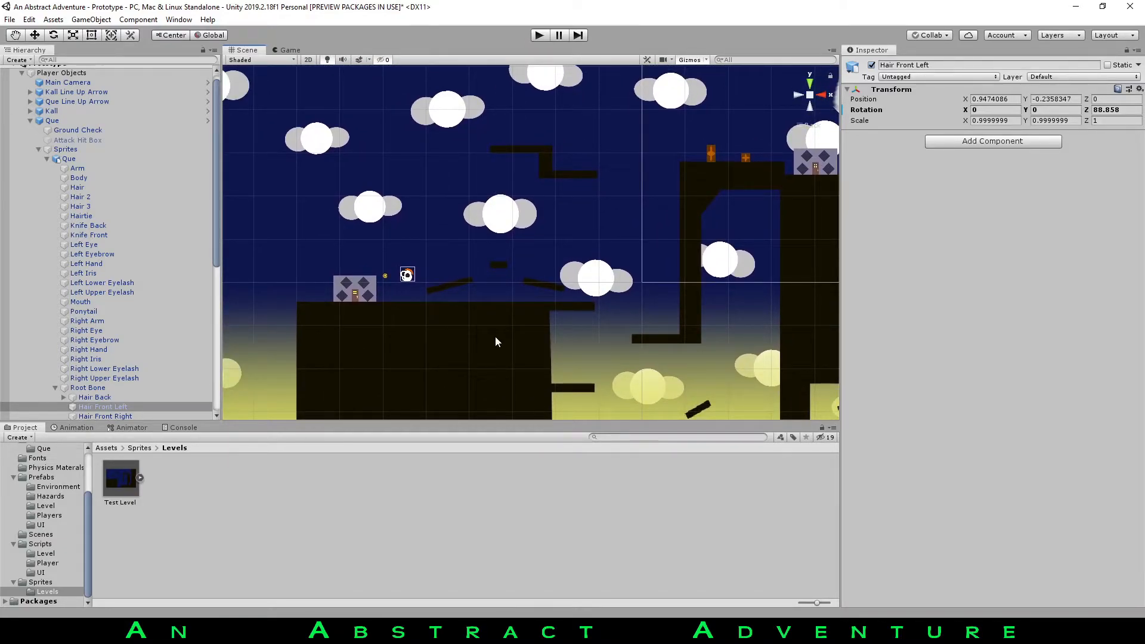
{"action": "middle_click_drag", "start_coordinate": [495, 341], "coordinate": [554, 294]}
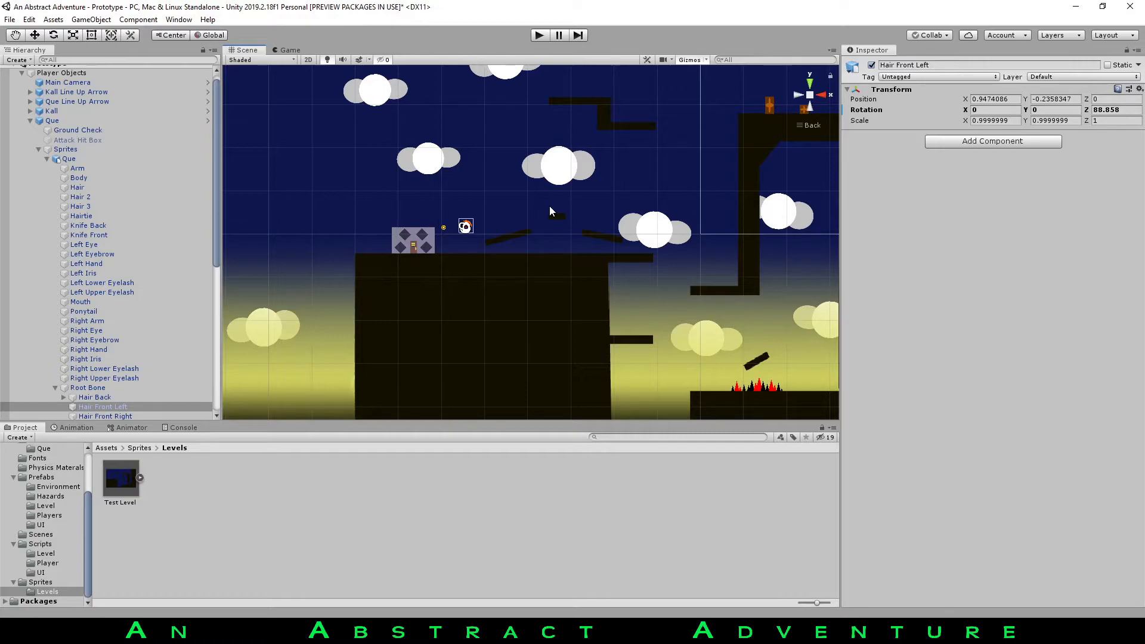
{"action": "middle_click_drag", "start_coordinate": [563, 220], "coordinate": [446, 273]}
{"action": "scroll", "coordinate": [446, 274], "scroll_direction": "down", "scroll_amount": 1}
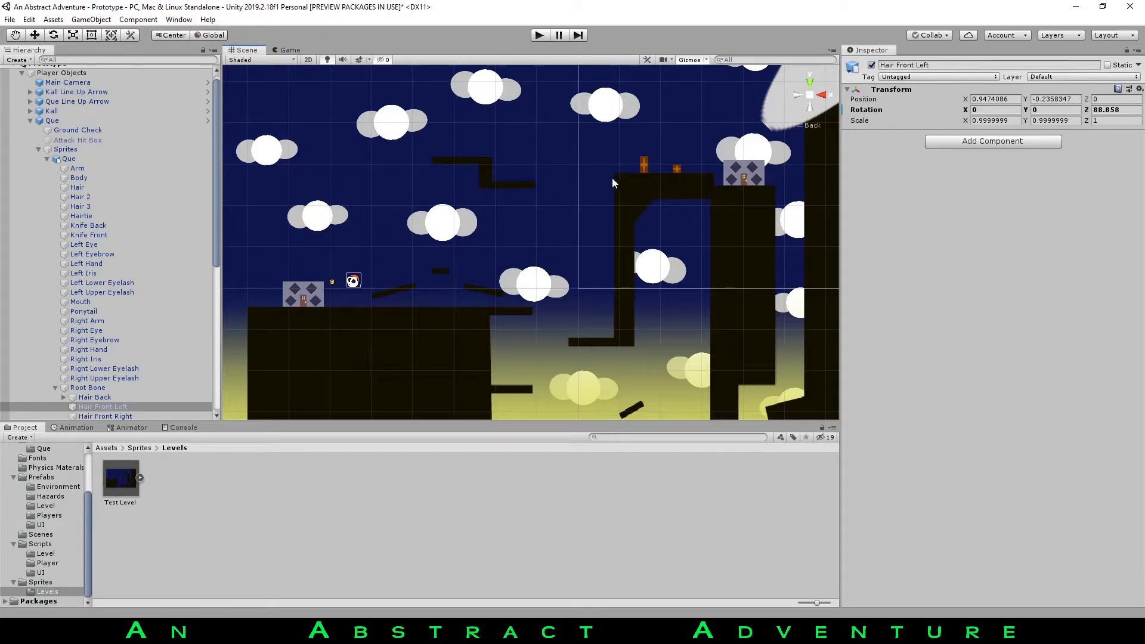
{"action": "scroll", "coordinate": [607, 176], "scroll_direction": "down", "scroll_amount": 3}
{"action": "scroll", "coordinate": [602, 188], "scroll_direction": "up", "scroll_amount": 5}
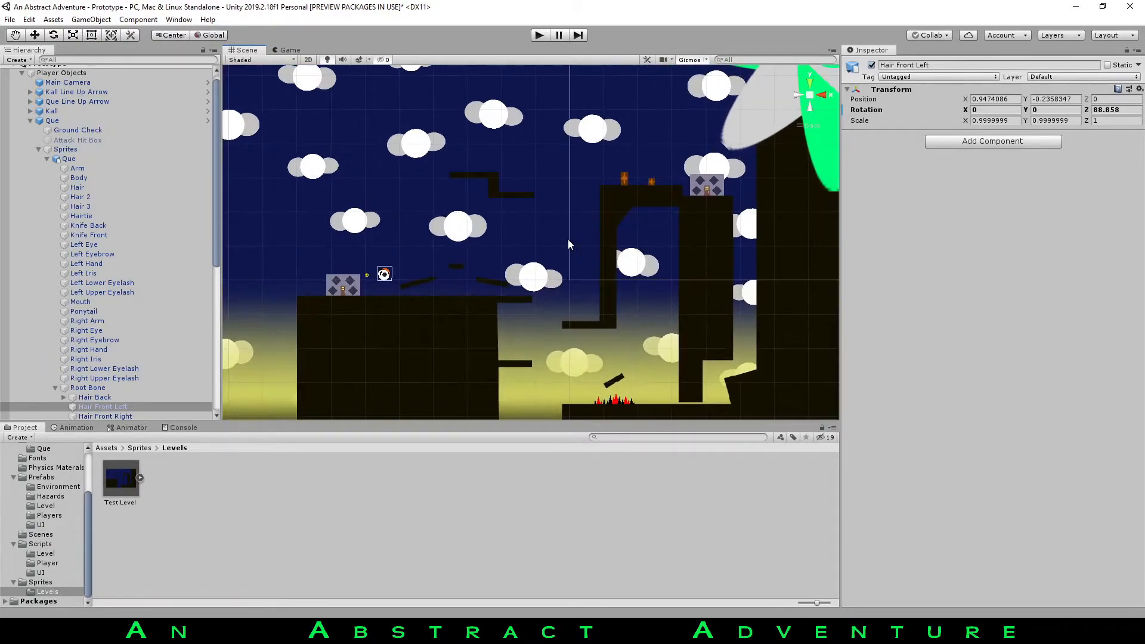
{"action": "scroll", "coordinate": [455, 220], "scroll_direction": "up", "scroll_amount": 5}
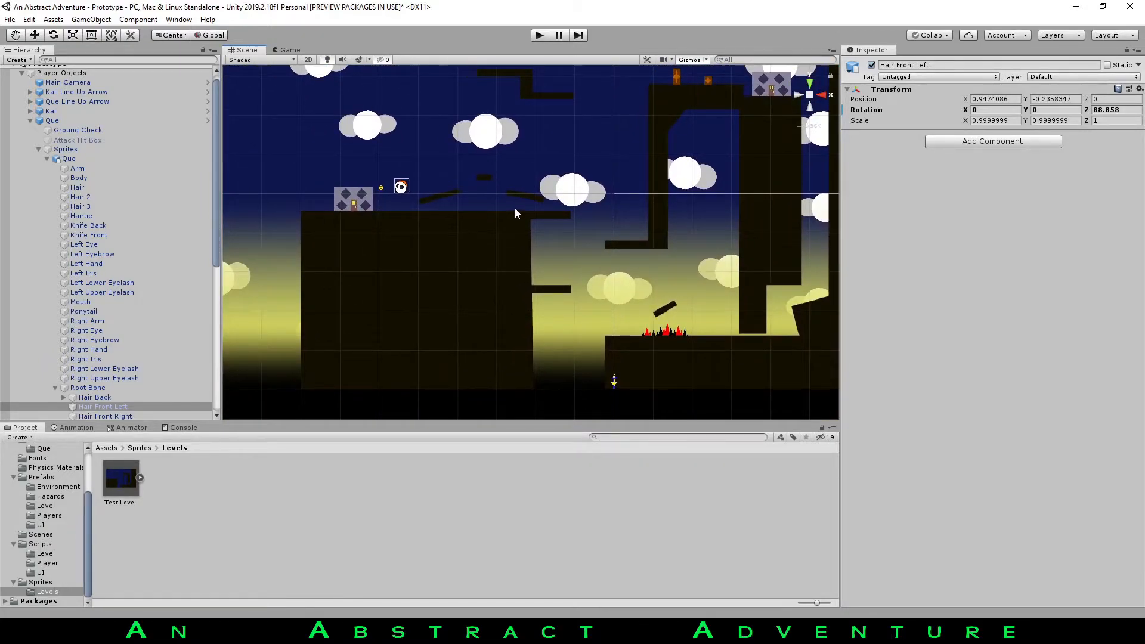
{"action": "scroll", "coordinate": [483, 305], "scroll_direction": "down", "scroll_amount": 4}
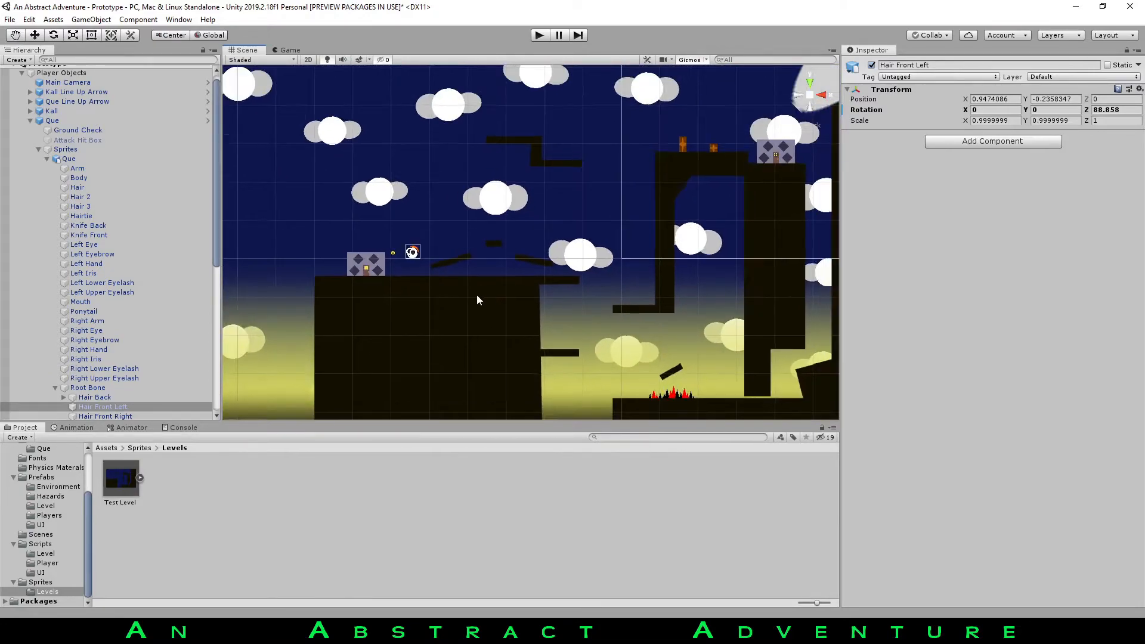
{"action": "scroll", "coordinate": [473, 298], "scroll_direction": "up", "scroll_amount": 2}
{"action": "middle_click_drag", "start_coordinate": [343, 311], "coordinate": [378, 325]}
{"action": "middle_click_drag", "start_coordinate": [422, 255], "coordinate": [625, 327]}
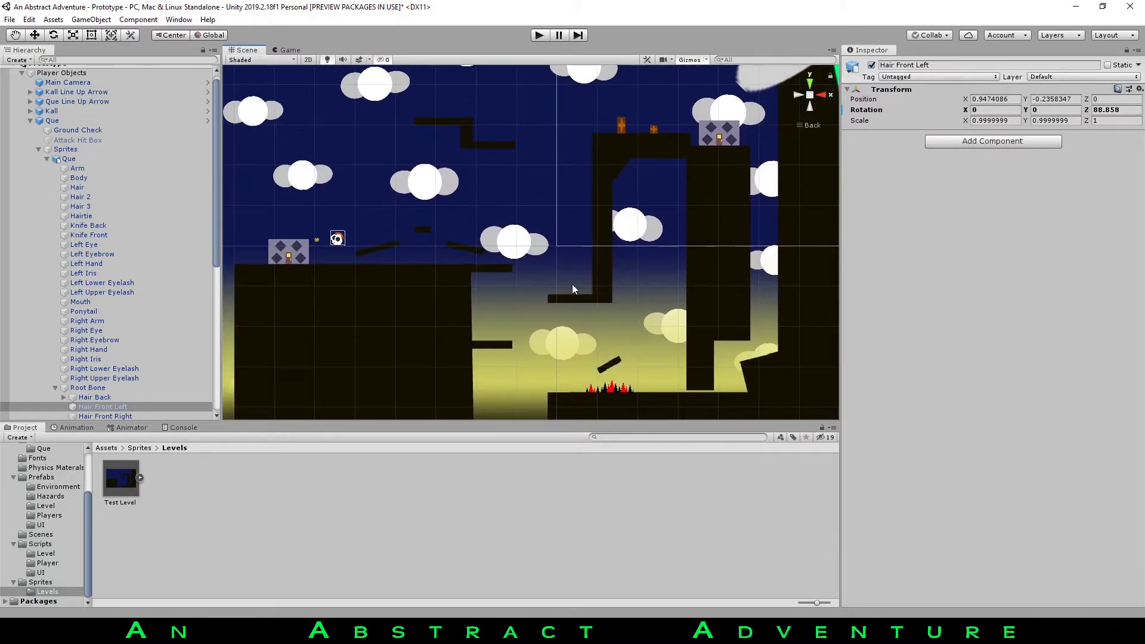
Orbit the level to see its layers in depth, and return to the flat back view near the slanted platforms.
{"action": "scroll", "coordinate": [559, 281], "scroll_direction": "up", "scroll_amount": 6}
{"action": "middle_click_drag", "start_coordinate": [484, 265], "coordinate": [581, 300]}
{"action": "right_click_drag", "start_coordinate": [493, 182], "coordinate": [632, 169]}
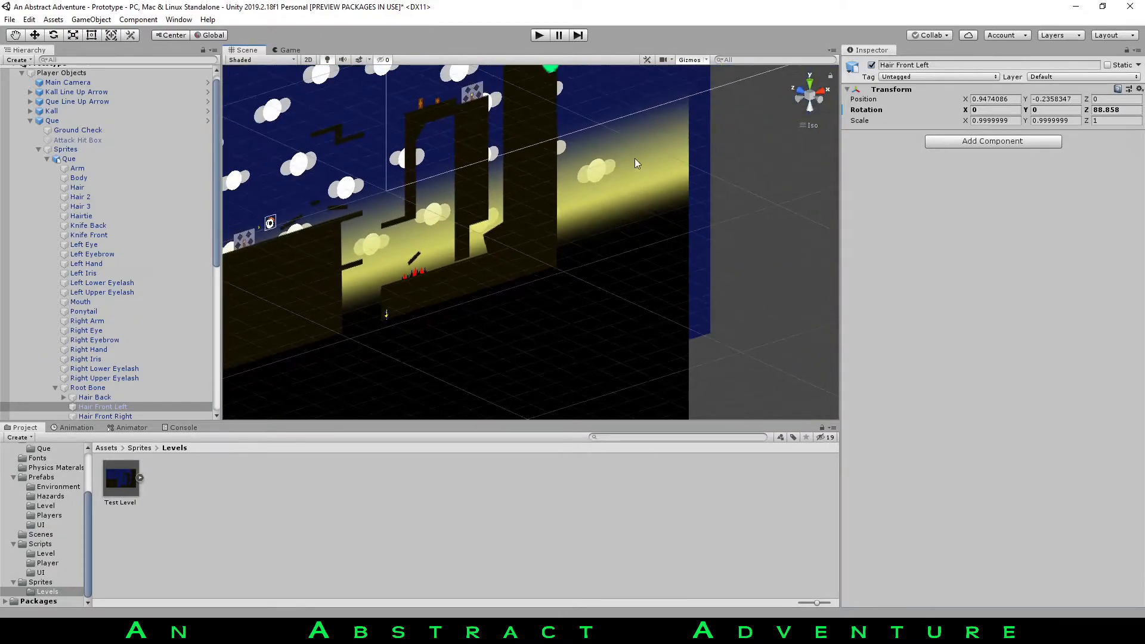
{"action": "left_click", "coordinate": [820, 100]}
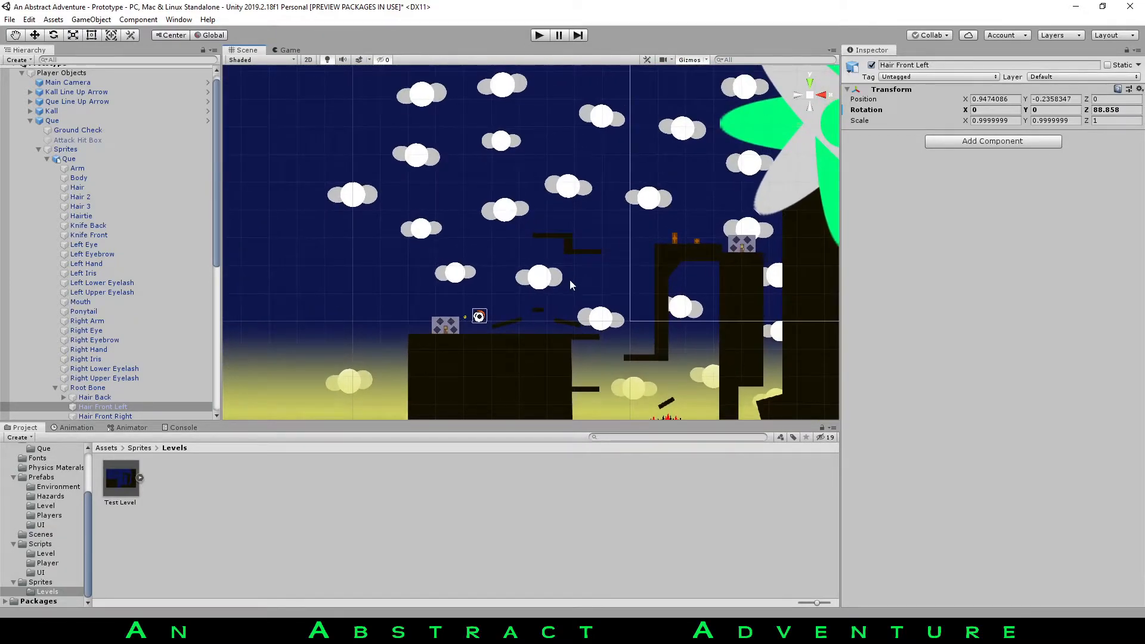
{"action": "scroll", "coordinate": [505, 144], "scroll_direction": "up", "scroll_amount": 4}
{"action": "middle_click_drag", "start_coordinate": [509, 161], "coordinate": [558, 228]}
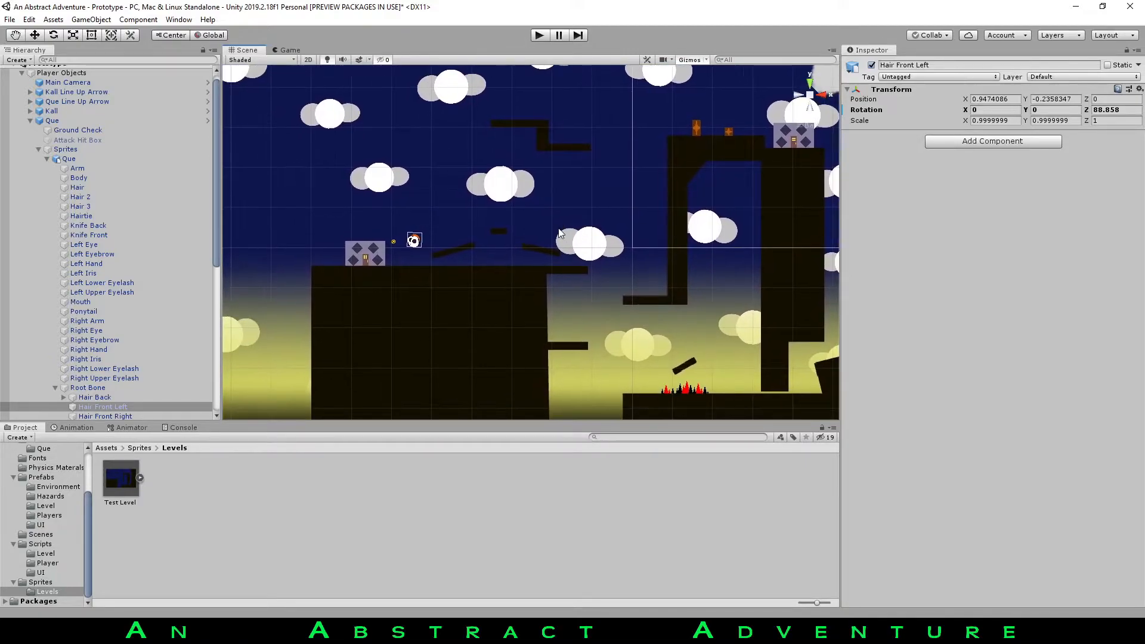
{"action": "scroll", "coordinate": [475, 262], "scroll_direction": "up", "scroll_amount": 5}
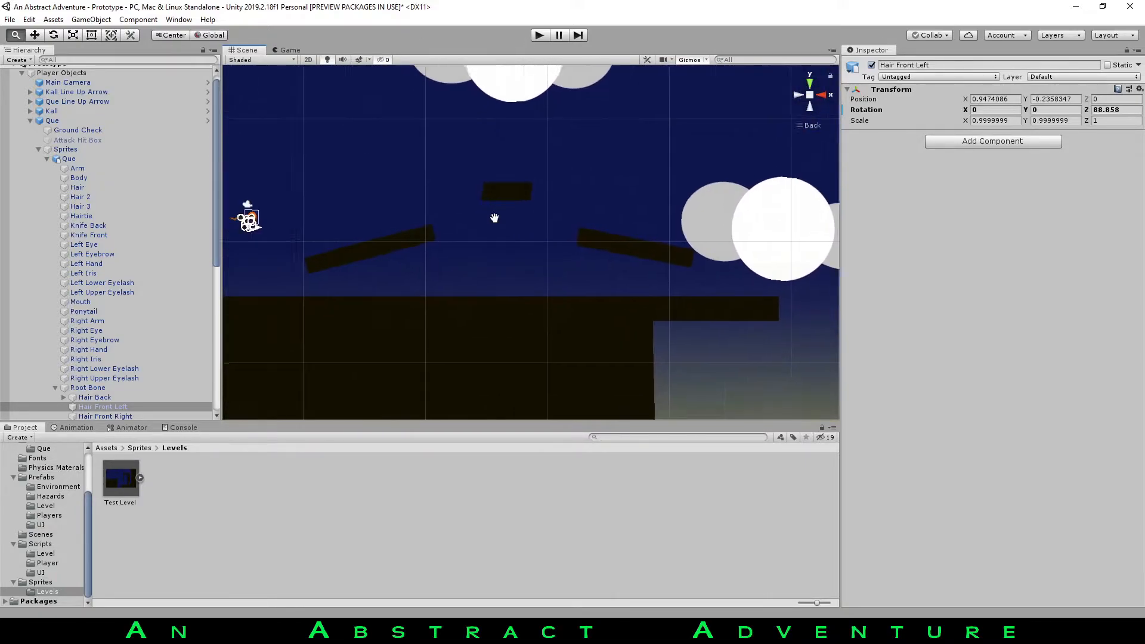
Select Que's Sprites object, and then select Kall and focus the scene on it.
{"action": "left_click", "coordinate": [106, 148]}
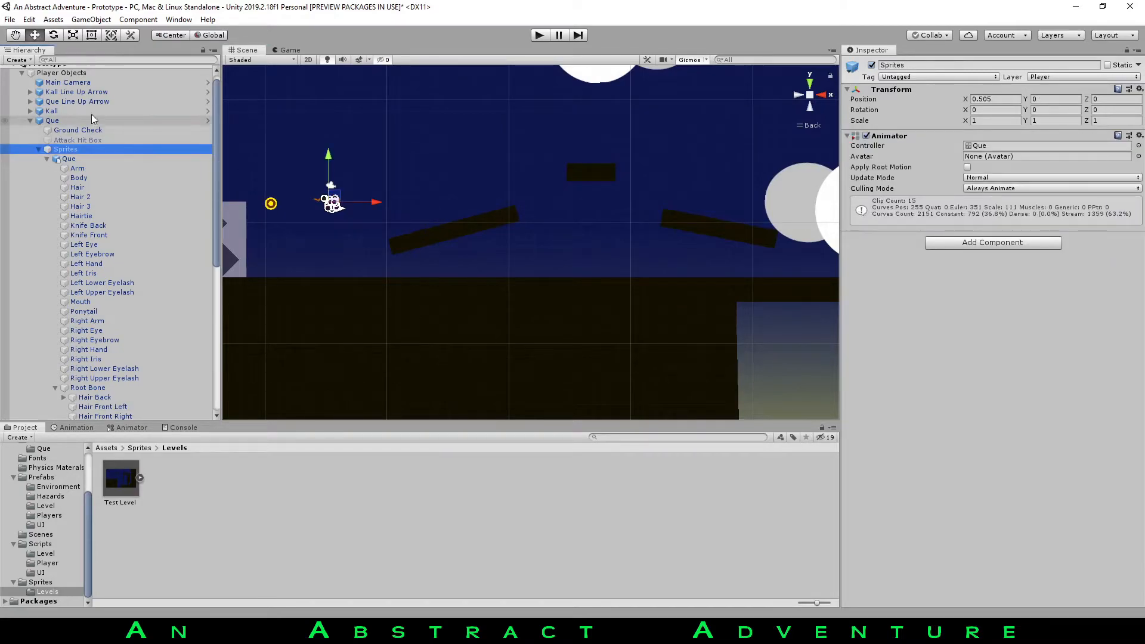
{"action": "double_click", "coordinate": [52, 111]}
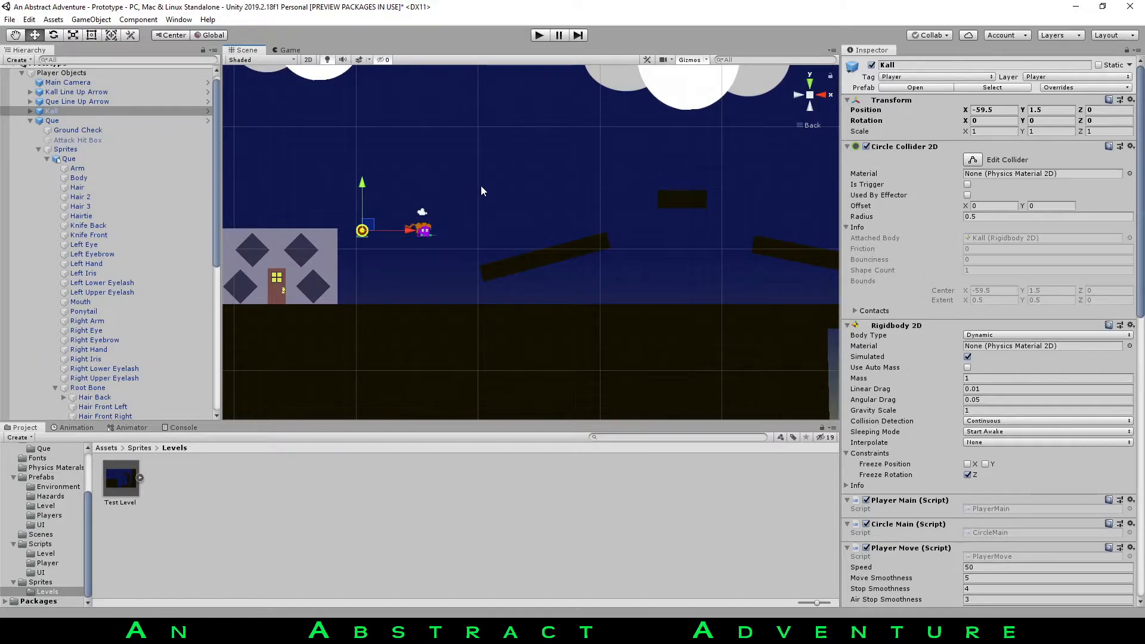
{"action": "scroll", "coordinate": [548, 208], "scroll_direction": "down", "scroll_amount": 6}
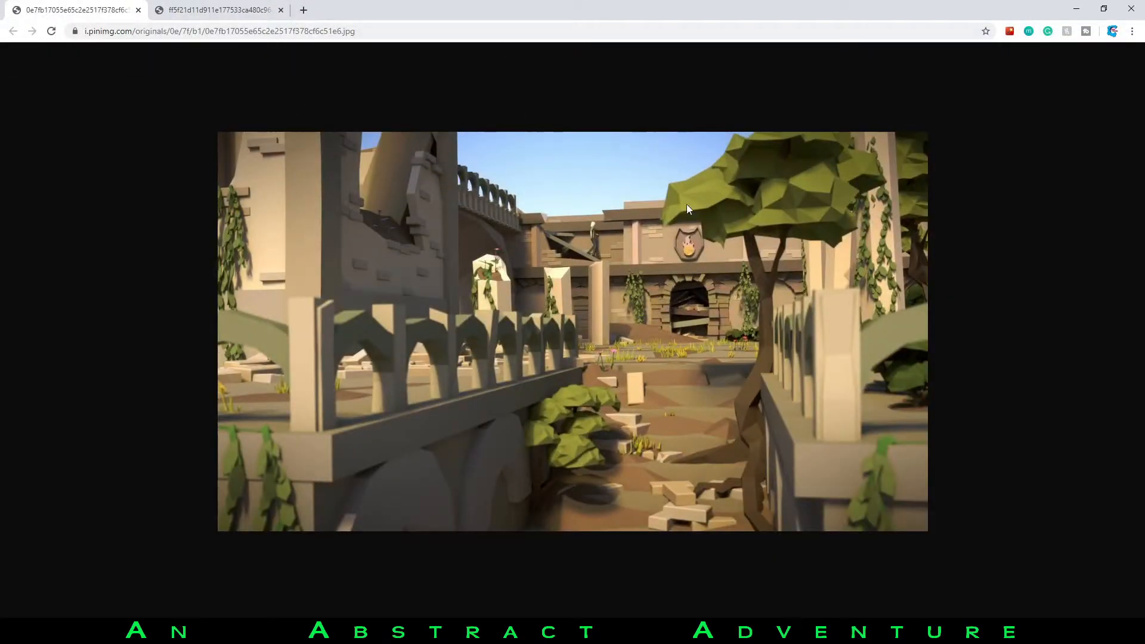
Compare the low-poly night cottage and ruins reference images in the browser, and switch back to Unity.
{"action": "left_click", "coordinate": [257, 11]}
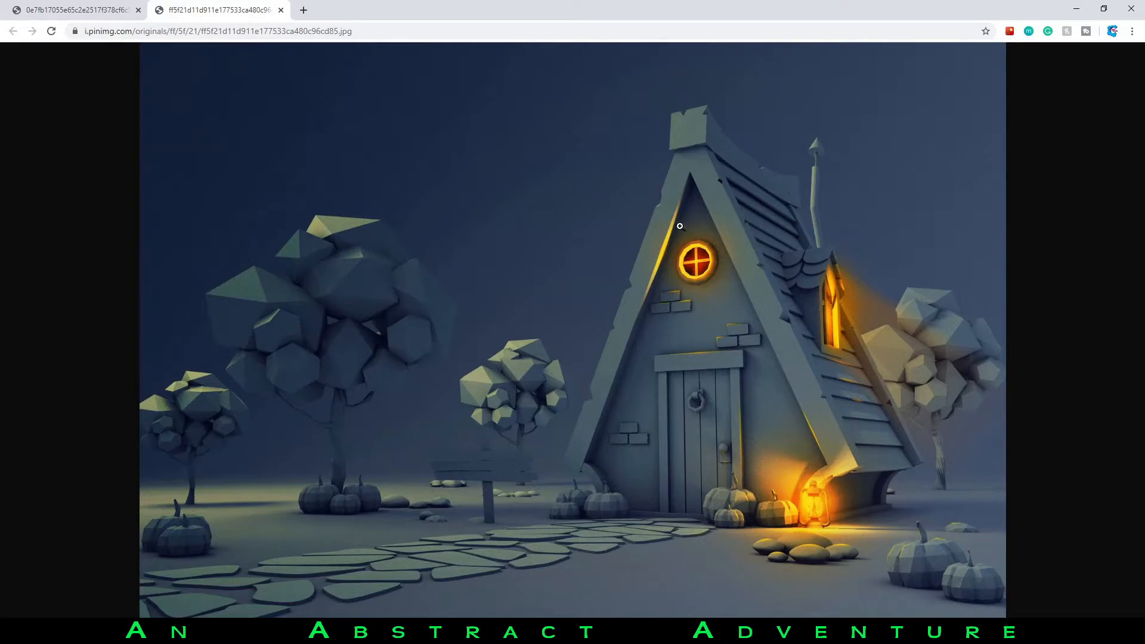
{"action": "left_click", "coordinate": [72, 10]}
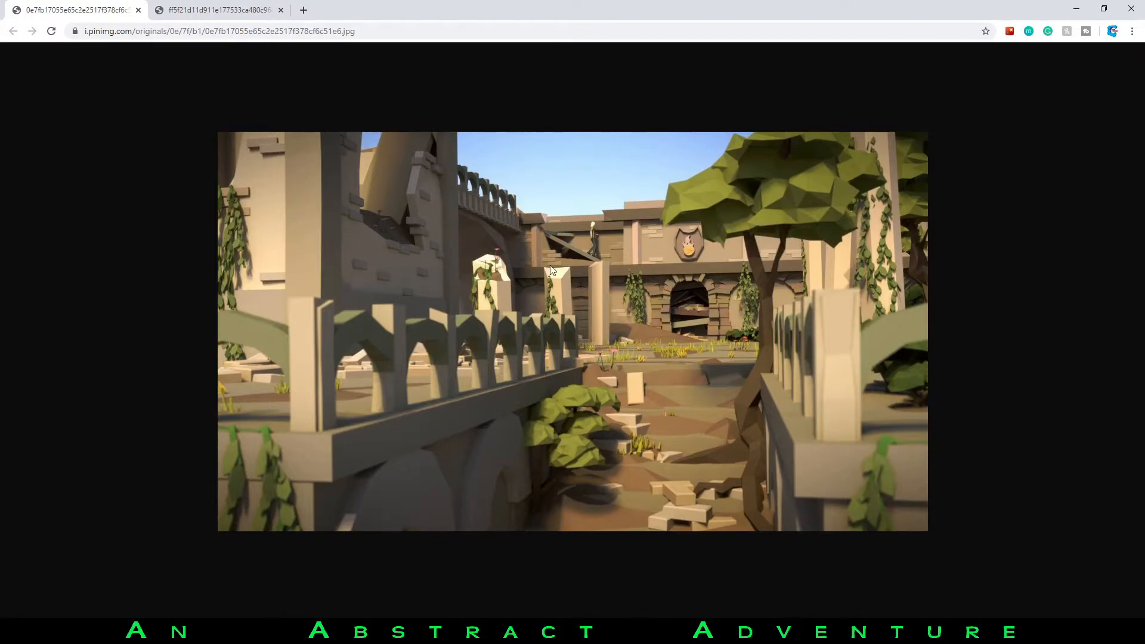
{"action": "left_click", "coordinate": [632, 631]}
Examine the level from an angled 3D view, closing in on the house, Kall and Que.
{"action": "middle_click_drag", "start_coordinate": [500, 209], "coordinate": [491, 254]}
{"action": "right_click_drag", "start_coordinate": [491, 254], "coordinate": [525, 277]}
{"action": "middle_click_drag", "start_coordinate": [524, 277], "coordinate": [553, 298]}
{"action": "scroll", "coordinate": [553, 298], "scroll_direction": "up", "scroll_amount": 6}
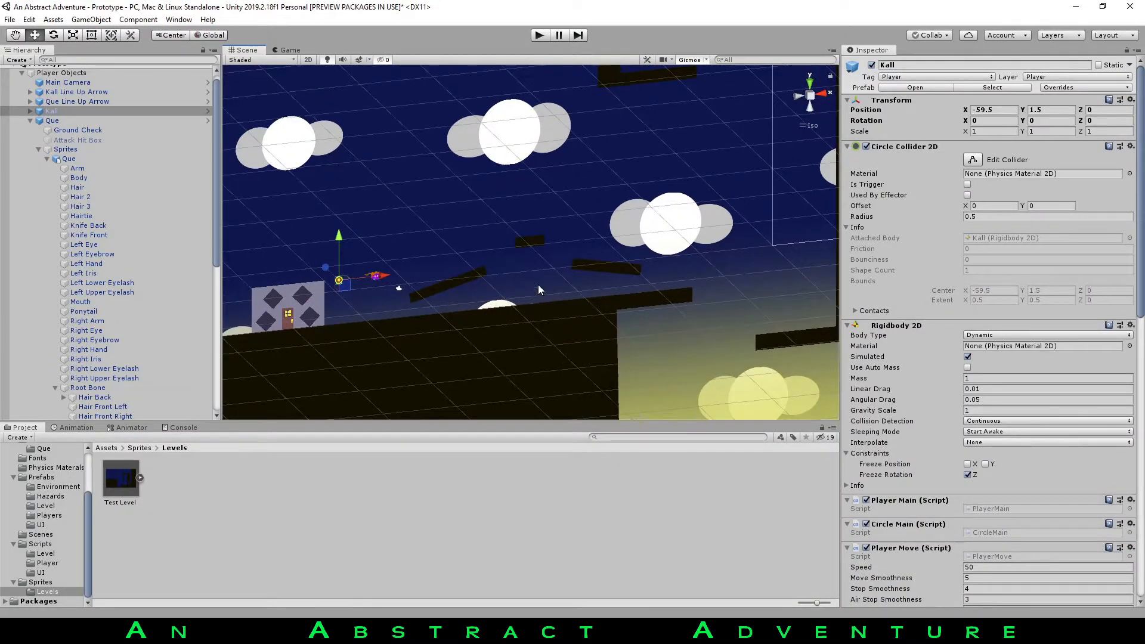
{"action": "right_click_drag", "start_coordinate": [398, 270], "coordinate": [465, 322]}
{"action": "middle_click_drag", "start_coordinate": [465, 322], "coordinate": [592, 364]}
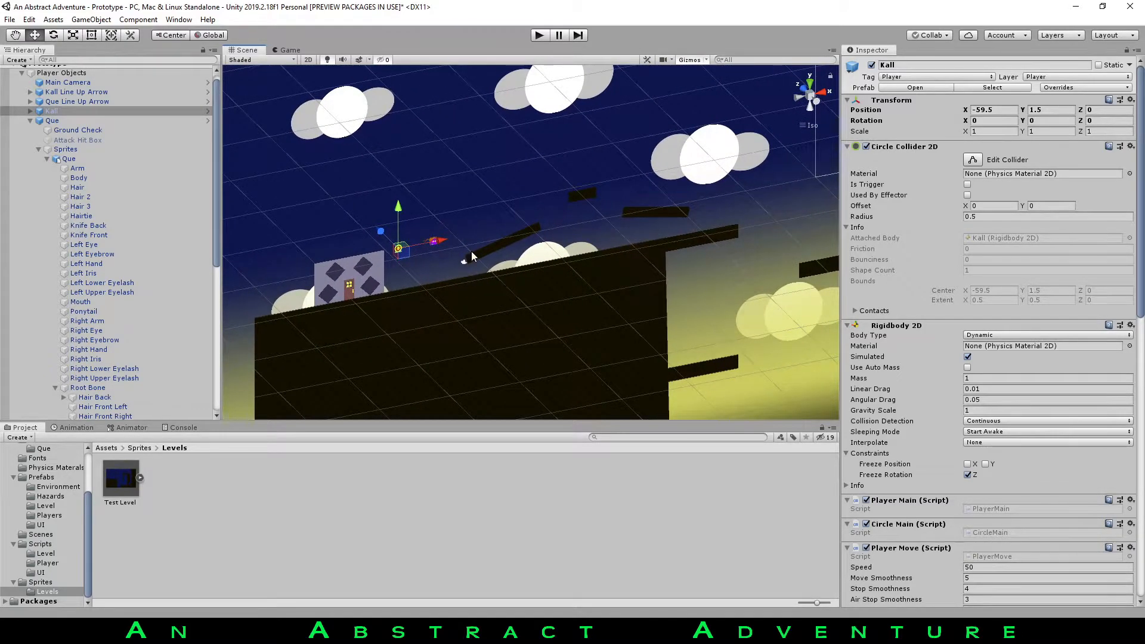
{"action": "scroll", "coordinate": [471, 237], "scroll_direction": "up", "scroll_amount": 8}
{"action": "middle_click_drag", "start_coordinate": [474, 237], "coordinate": [627, 292]}
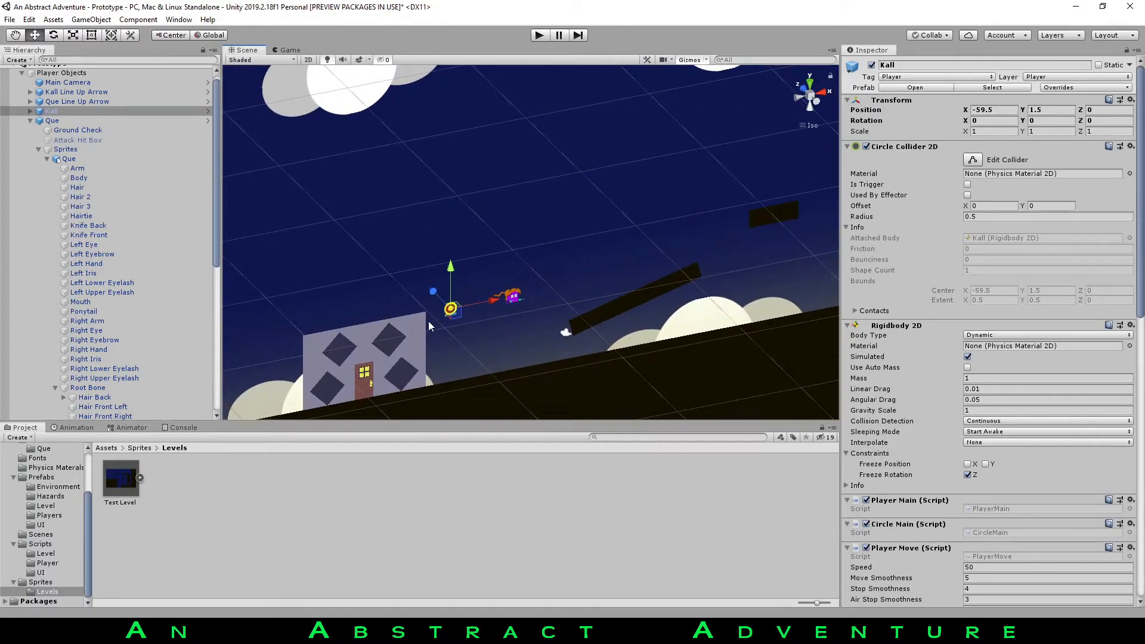
{"action": "scroll", "coordinate": [585, 285], "scroll_direction": "down", "scroll_amount": 3}
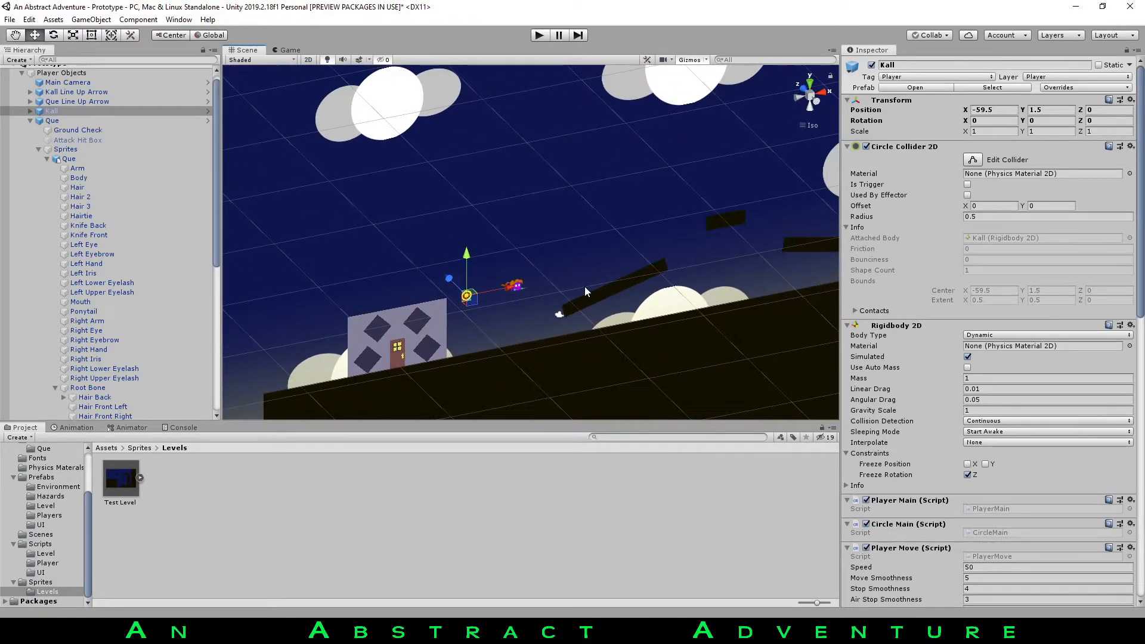
Examine the test level from angled 3D views, widening from the starting house to the clouds, tall pillars and far house.
{"action": "scroll", "coordinate": [584, 291], "scroll_direction": "down", "scroll_amount": 4}
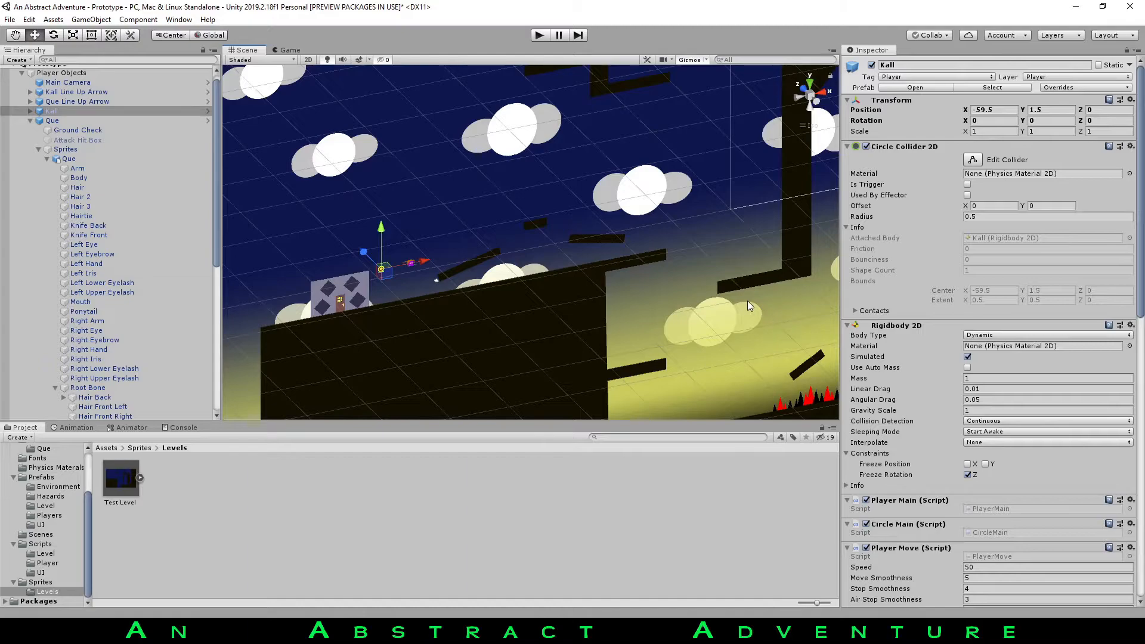
{"action": "right_click_drag", "start_coordinate": [736, 293], "coordinate": [456, 197]}
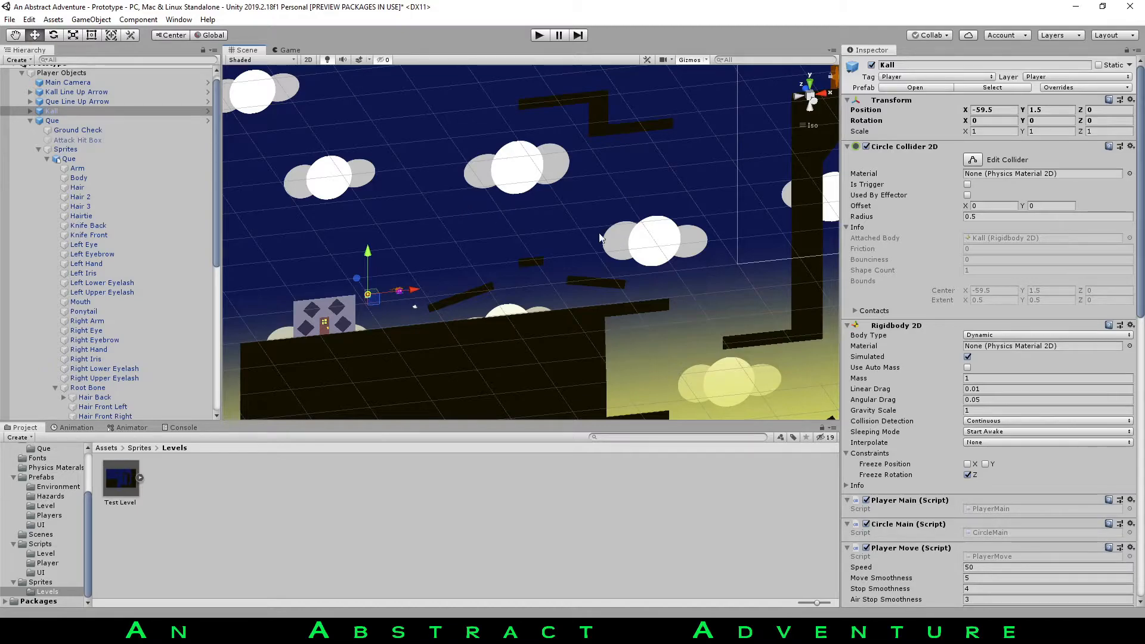
{"action": "right_click_drag", "start_coordinate": [516, 223], "coordinate": [671, 254]}
{"action": "right_click_drag", "start_coordinate": [395, 280], "coordinate": [743, 231]}
{"action": "scroll", "coordinate": [715, 229], "scroll_direction": "down", "scroll_amount": 3}
{"action": "middle_click_drag", "start_coordinate": [670, 227], "coordinate": [657, 223]}
{"action": "right_click_drag", "start_coordinate": [656, 223], "coordinate": [631, 177]}
{"action": "middle_click_drag", "start_coordinate": [640, 213], "coordinate": [625, 171]}
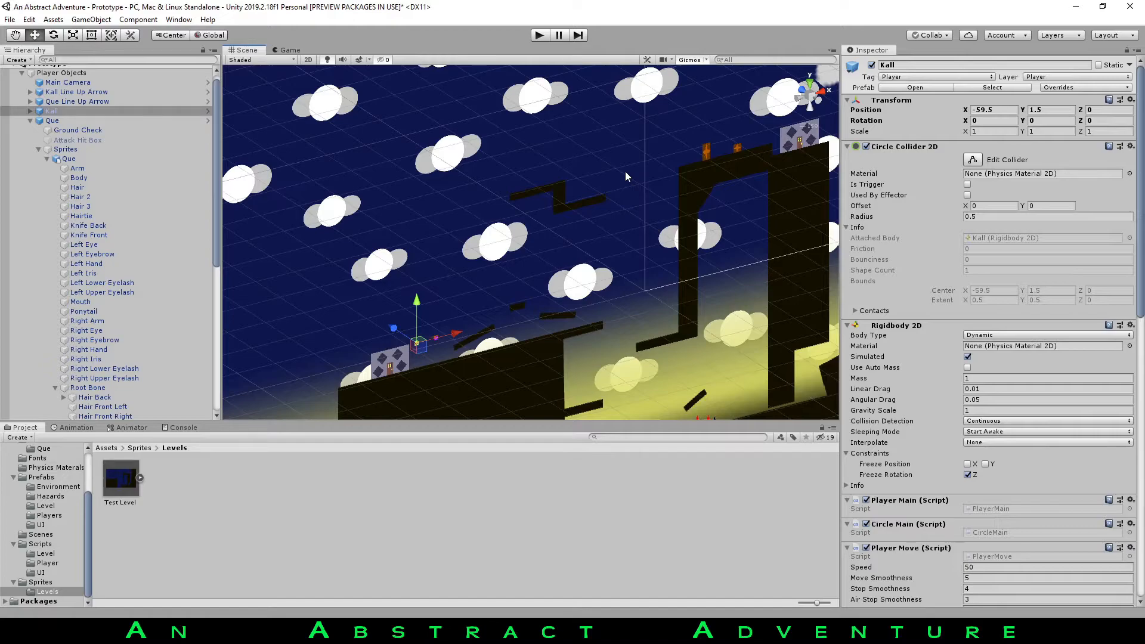
{"action": "middle_click_drag", "start_coordinate": [549, 269], "coordinate": [500, 177]}
Compare oblique and nearly frontal views of the starting ledge, slanted platforms and red spikes.
{"action": "scroll", "coordinate": [523, 221], "scroll_direction": "up", "scroll_amount": 6}
{"action": "middle_click_drag", "start_coordinate": [523, 221], "coordinate": [635, 208]}
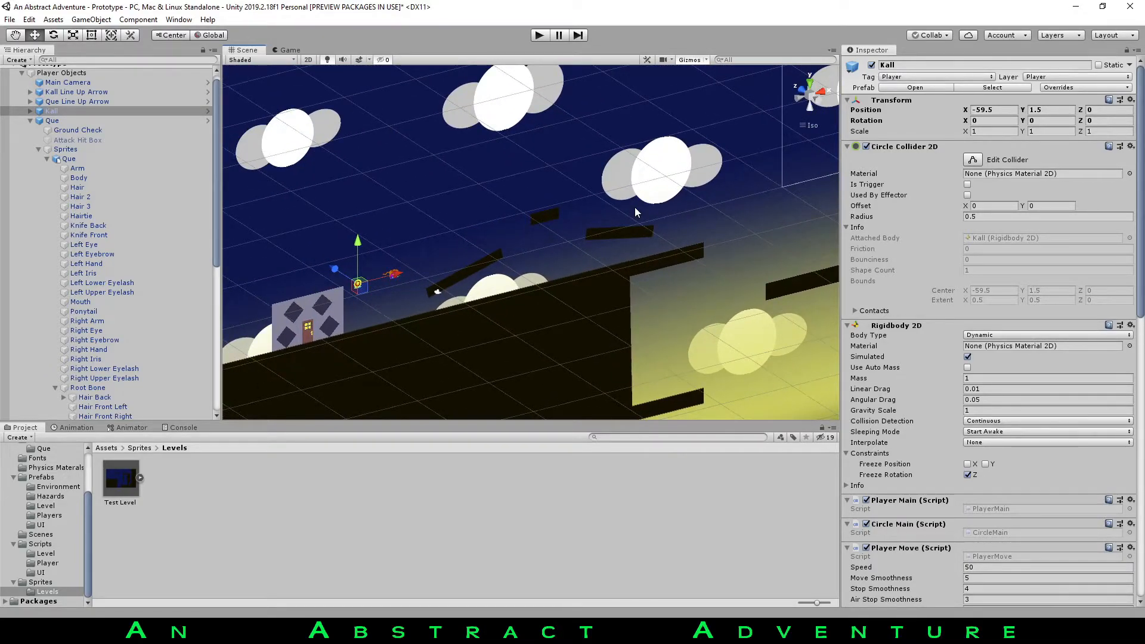
{"action": "scroll", "coordinate": [540, 247], "scroll_direction": "down", "scroll_amount": 6}
{"action": "middle_click_drag", "start_coordinate": [540, 247], "coordinate": [535, 269]}
{"action": "right_click_drag", "start_coordinate": [606, 285], "coordinate": [566, 245]}
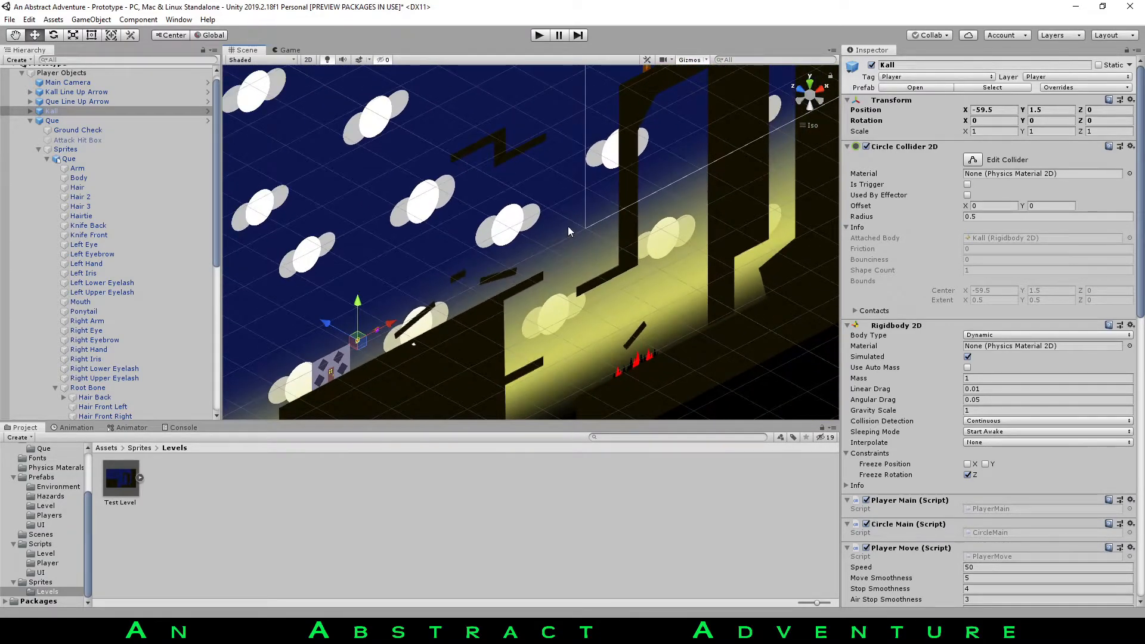
{"action": "scroll", "coordinate": [567, 239], "scroll_direction": "up", "scroll_amount": 5}
{"action": "middle_click_drag", "start_coordinate": [590, 266], "coordinate": [649, 245]}
{"action": "right_click_drag", "start_coordinate": [691, 240], "coordinate": [509, 181]}
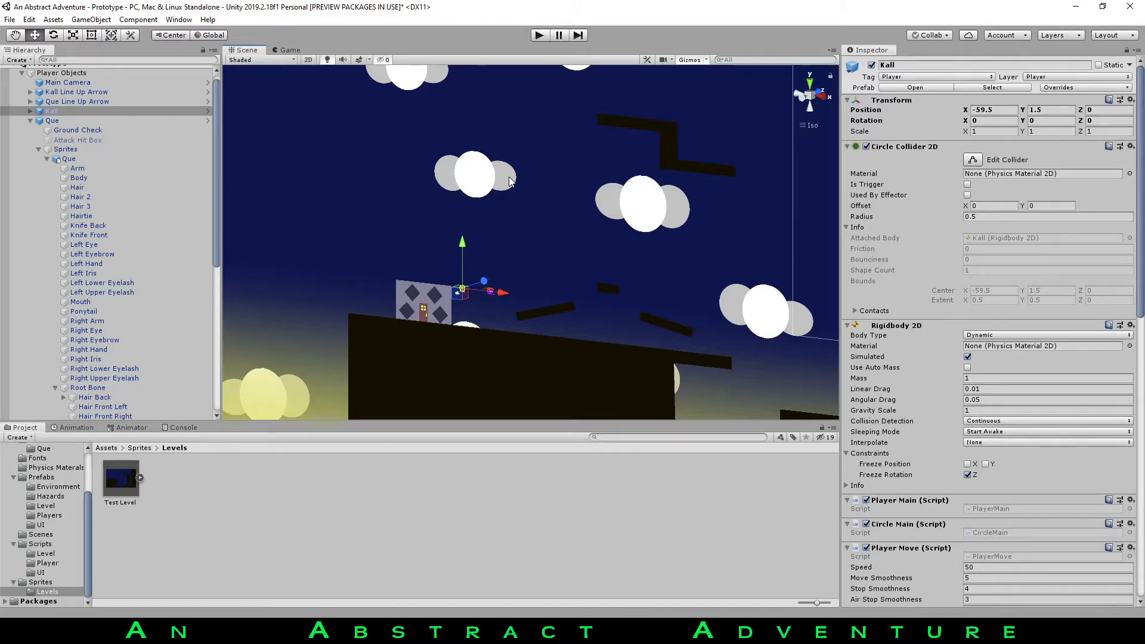
{"action": "right_click_drag", "start_coordinate": [518, 190], "coordinate": [609, 253]}
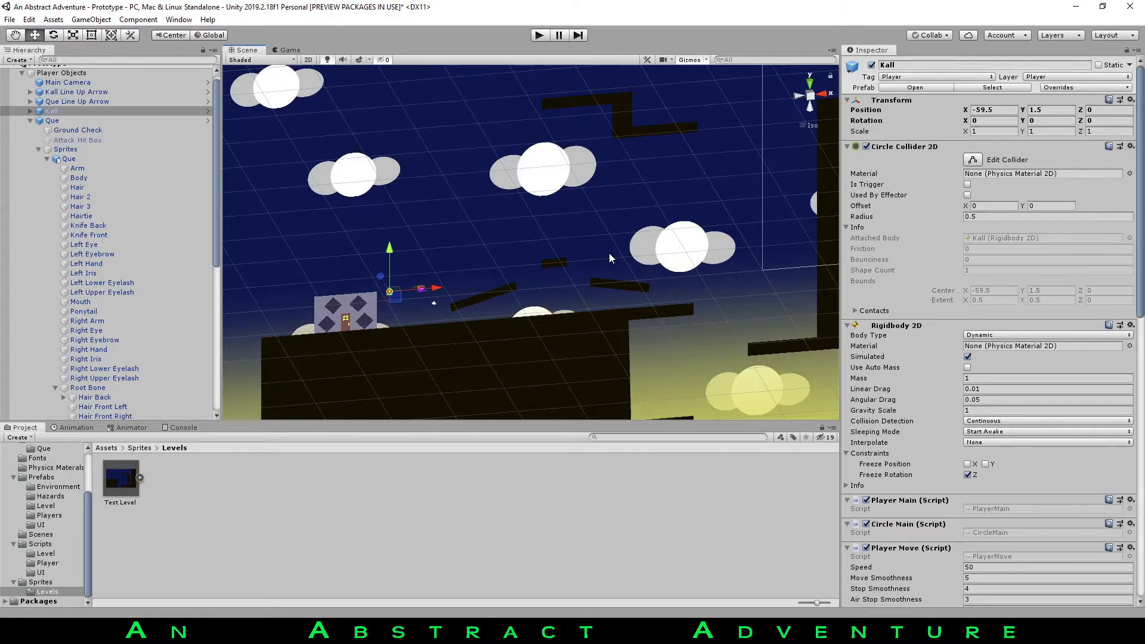
{"action": "left_click_drag", "start_coordinate": [609, 253], "coordinate": [726, 262], "text": "alt"}
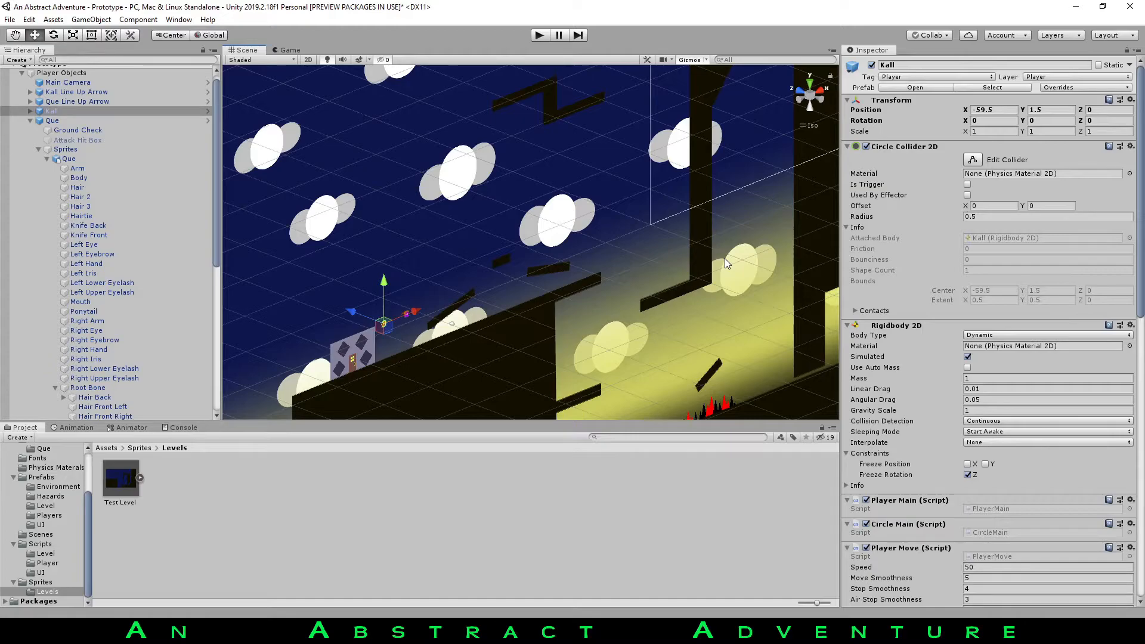
{"action": "right_click_drag", "start_coordinate": [653, 245], "coordinate": [526, 223]}
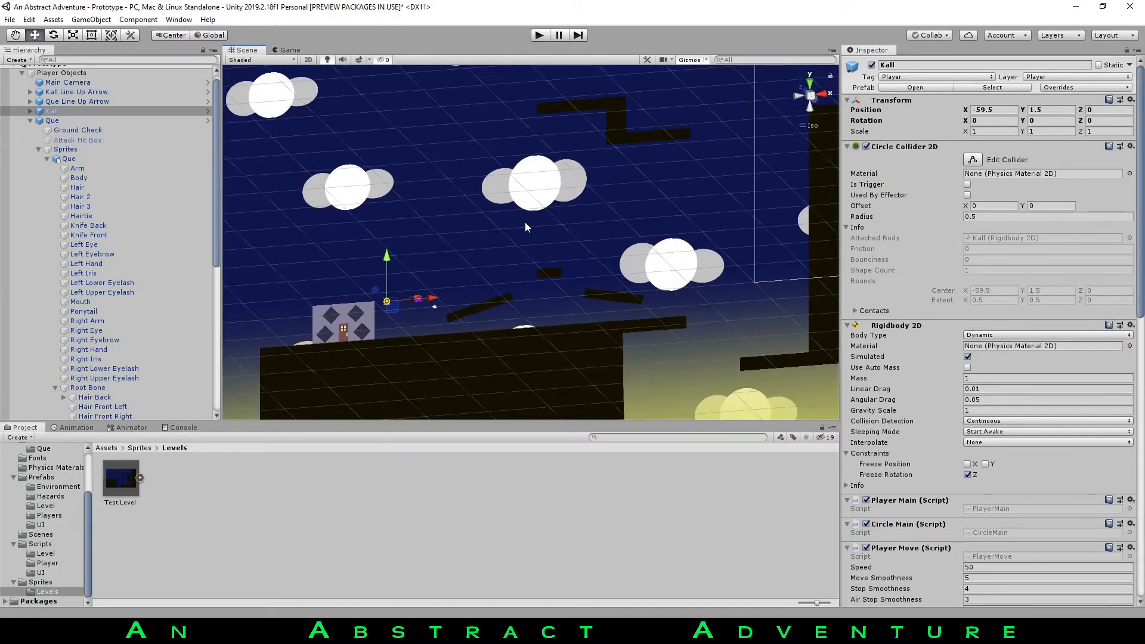
Inspect Kall and Que up close beside the house, from the front and from an angle.
{"action": "scroll", "coordinate": [432, 267], "scroll_direction": "up", "scroll_amount": 5}
{"action": "middle_click_drag", "start_coordinate": [431, 267], "coordinate": [656, 215]}
{"action": "scroll", "coordinate": [635, 227], "scroll_direction": "up", "scroll_amount": 7}
{"action": "middle_click_drag", "start_coordinate": [740, 248], "coordinate": [631, 240]}
{"action": "scroll", "coordinate": [632, 244], "scroll_direction": "up", "scroll_amount": 3}
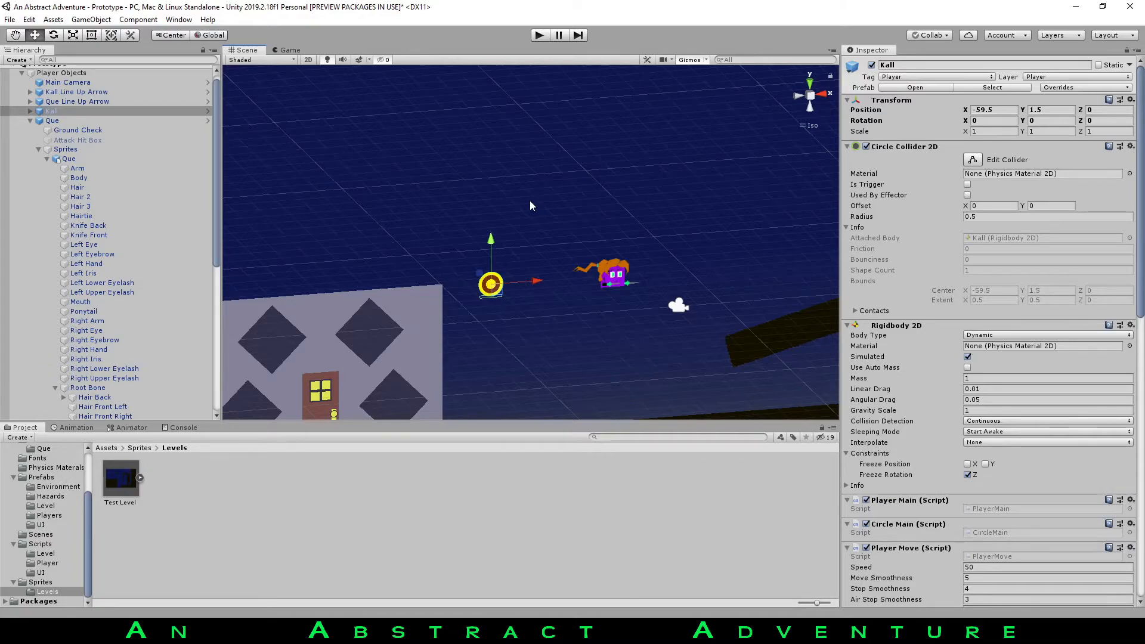
{"action": "right_click_drag", "start_coordinate": [512, 193], "coordinate": [583, 225]}
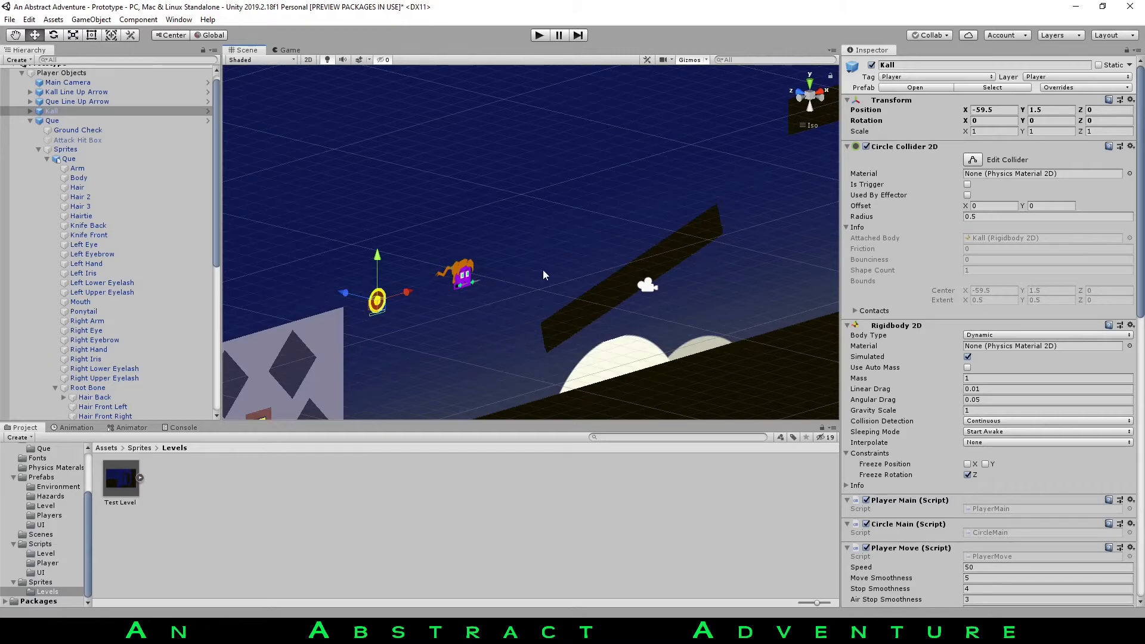
Examine the depth of the slanted platforms and clouds around the house, and return to a frontal close-up of Kall and Que.
{"action": "scroll", "coordinate": [543, 269], "scroll_direction": "down", "scroll_amount": 5}
{"action": "right_click_drag", "start_coordinate": [543, 270], "coordinate": [471, 226]}
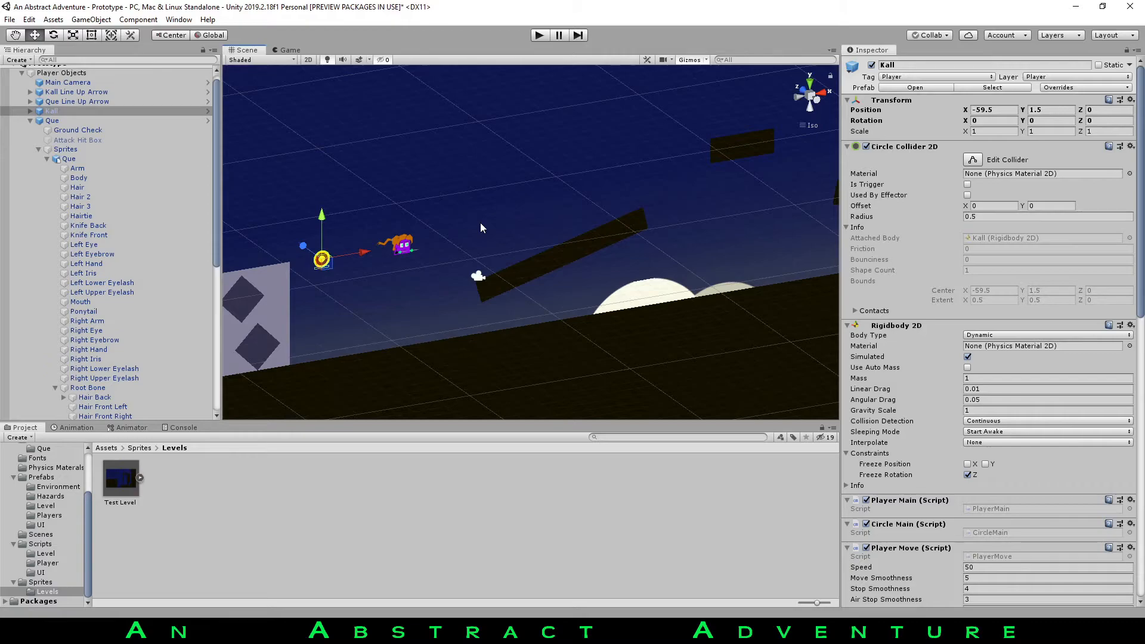
{"action": "left_click_drag", "start_coordinate": [481, 223], "coordinate": [575, 218], "text": "alt"}
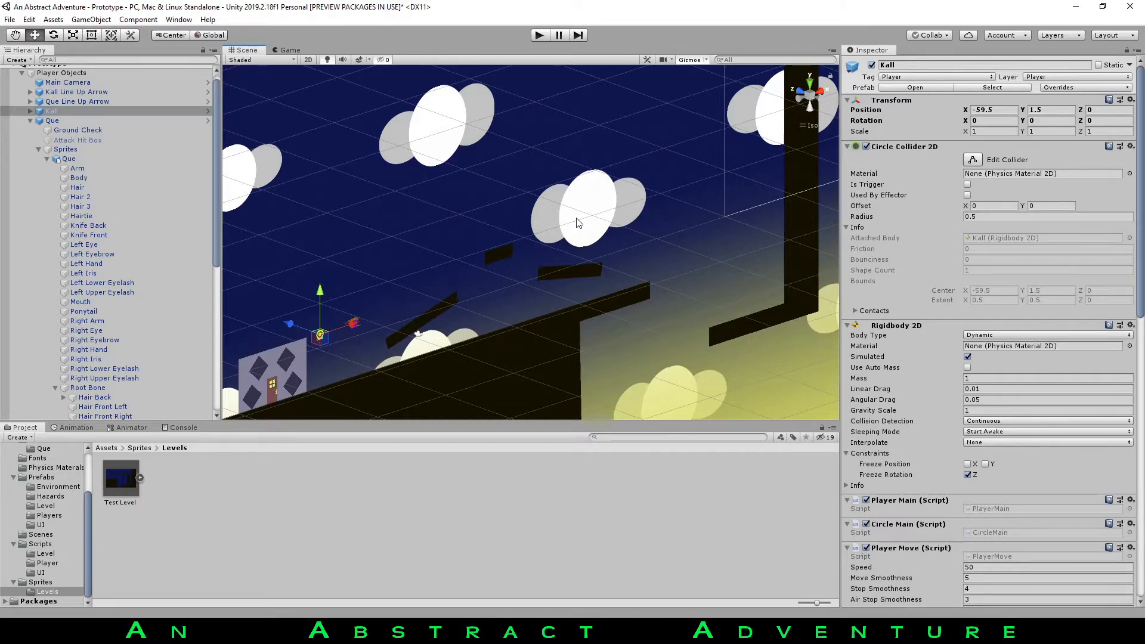
{"action": "scroll", "coordinate": [576, 222], "scroll_direction": "up", "scroll_amount": 3}
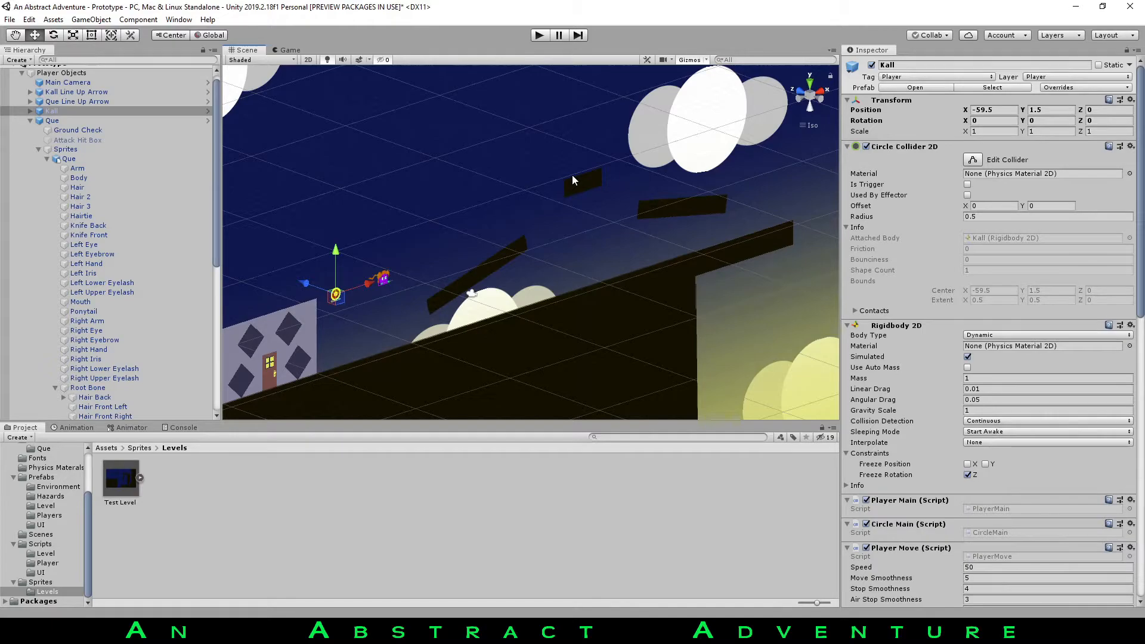
{"action": "right_click_drag", "start_coordinate": [589, 176], "coordinate": [505, 186]}
{"action": "middle_click_drag", "start_coordinate": [483, 180], "coordinate": [639, 186]}
{"action": "scroll", "coordinate": [575, 194], "scroll_direction": "up", "scroll_amount": 6}
{"action": "right_click_drag", "start_coordinate": [639, 186], "coordinate": [589, 184]}
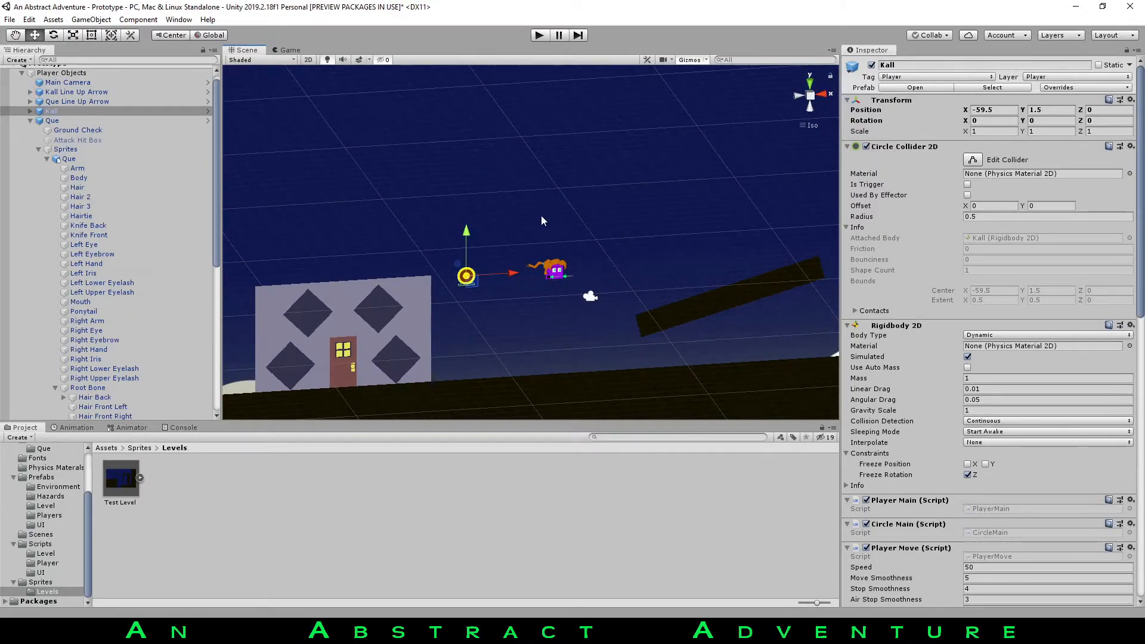
{"action": "key", "text": "2"}
{"action": "scroll", "coordinate": [503, 226], "scroll_direction": "up", "scroll_amount": 4}
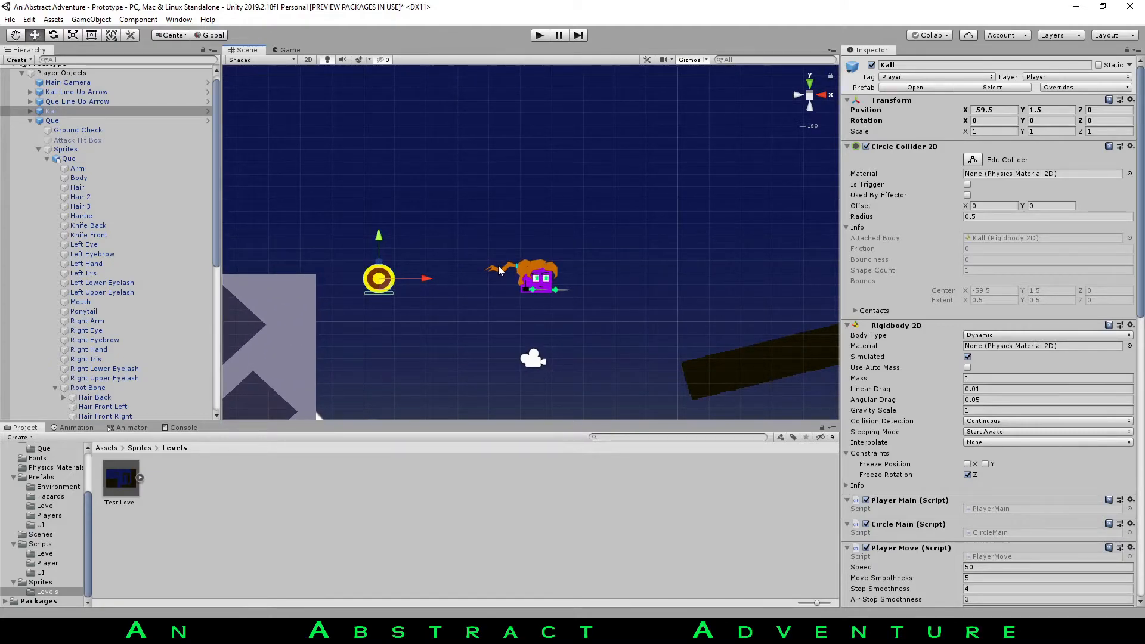
Examine the whole level from tilted and frontal views, from the starting house to the large green and white petals.
{"action": "scroll", "coordinate": [499, 270], "scroll_direction": "down", "scroll_amount": 10}
{"action": "left_click_drag", "start_coordinate": [480, 257], "coordinate": [621, 281], "text": "alt"}
{"action": "scroll", "coordinate": [466, 209], "scroll_direction": "down", "scroll_amount": 2}
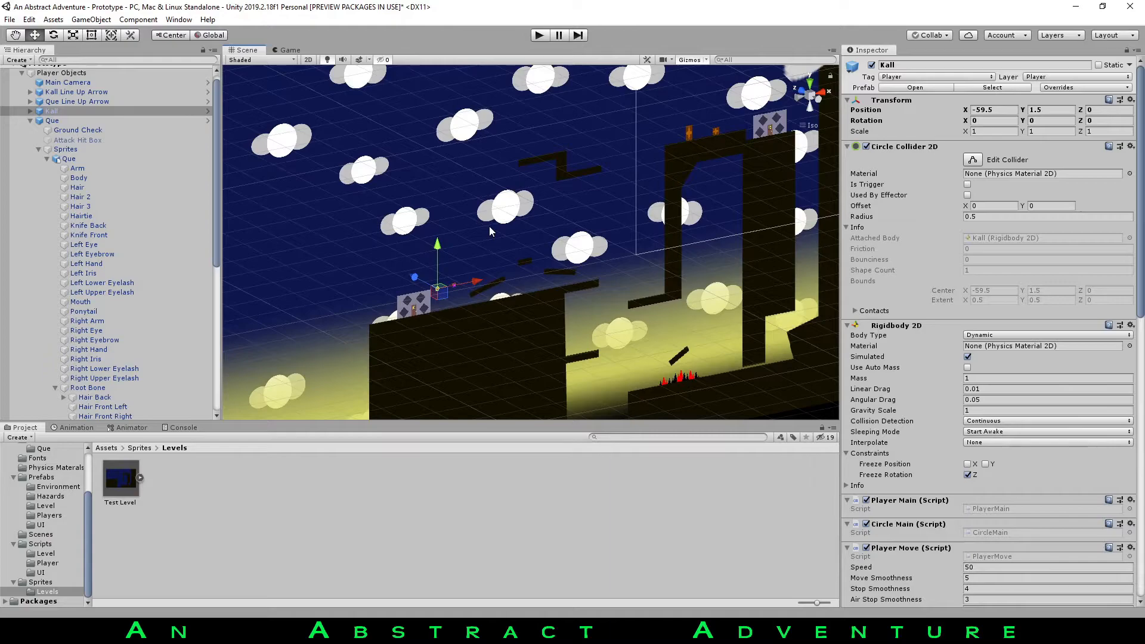
{"action": "left_click_drag", "start_coordinate": [496, 248], "coordinate": [503, 263], "text": "alt"}
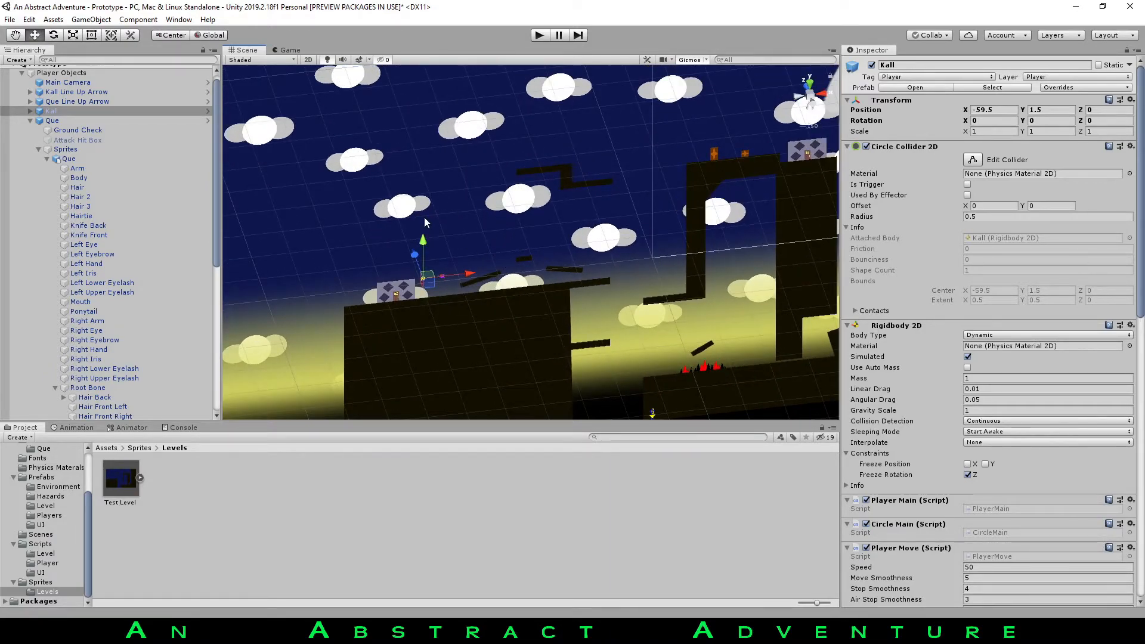
{"action": "left_click_drag", "start_coordinate": [449, 248], "coordinate": [473, 186], "text": "alt"}
{"action": "middle_click_drag", "start_coordinate": [473, 186], "coordinate": [422, 226]}
{"action": "left_click_drag", "start_coordinate": [422, 227], "coordinate": [448, 258], "text": "alt"}
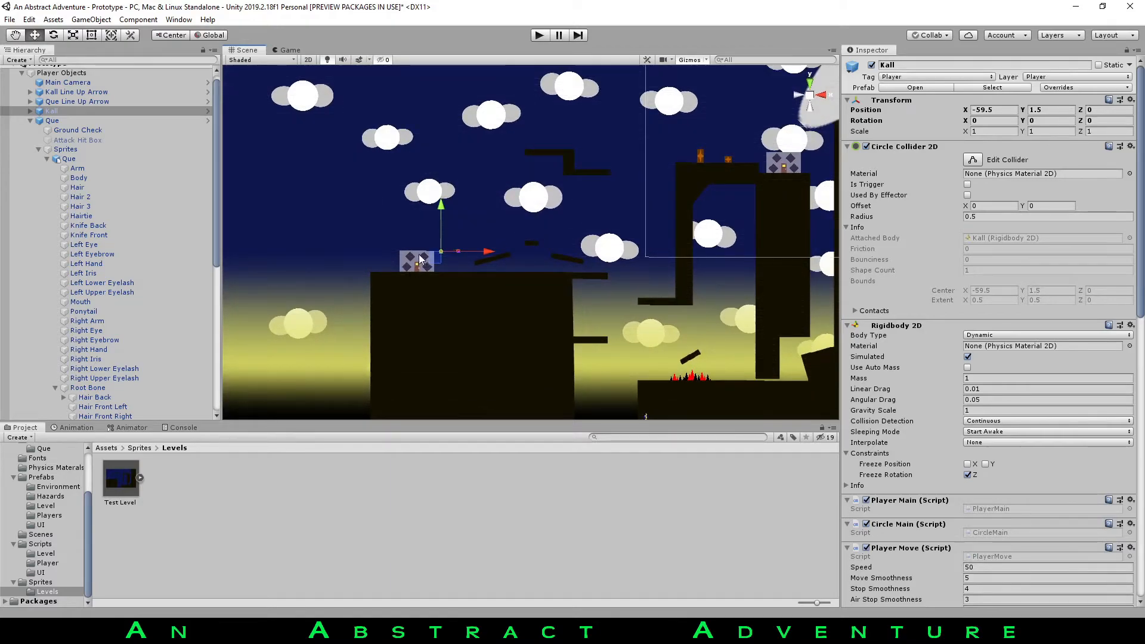
{"action": "left_click_drag", "start_coordinate": [538, 232], "coordinate": [628, 275], "text": "alt"}
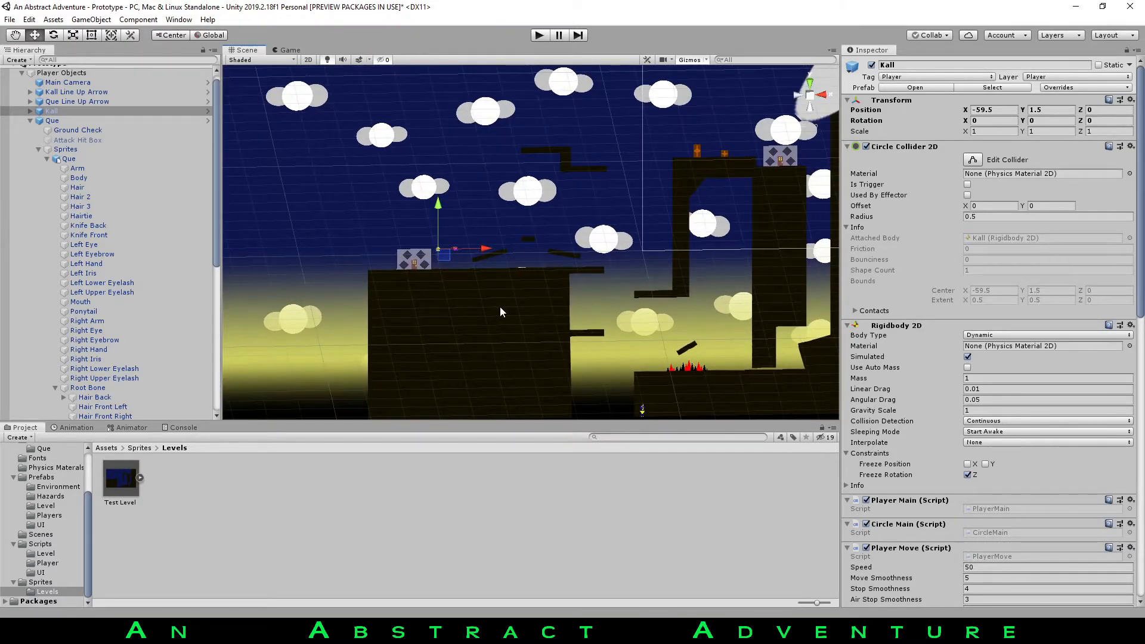
{"action": "left_click_drag", "start_coordinate": [429, 283], "coordinate": [446, 267], "text": "alt"}
{"action": "middle_click_drag", "start_coordinate": [464, 291], "coordinate": [439, 308]}
{"action": "right_click_drag", "start_coordinate": [477, 221], "coordinate": [462, 177]}
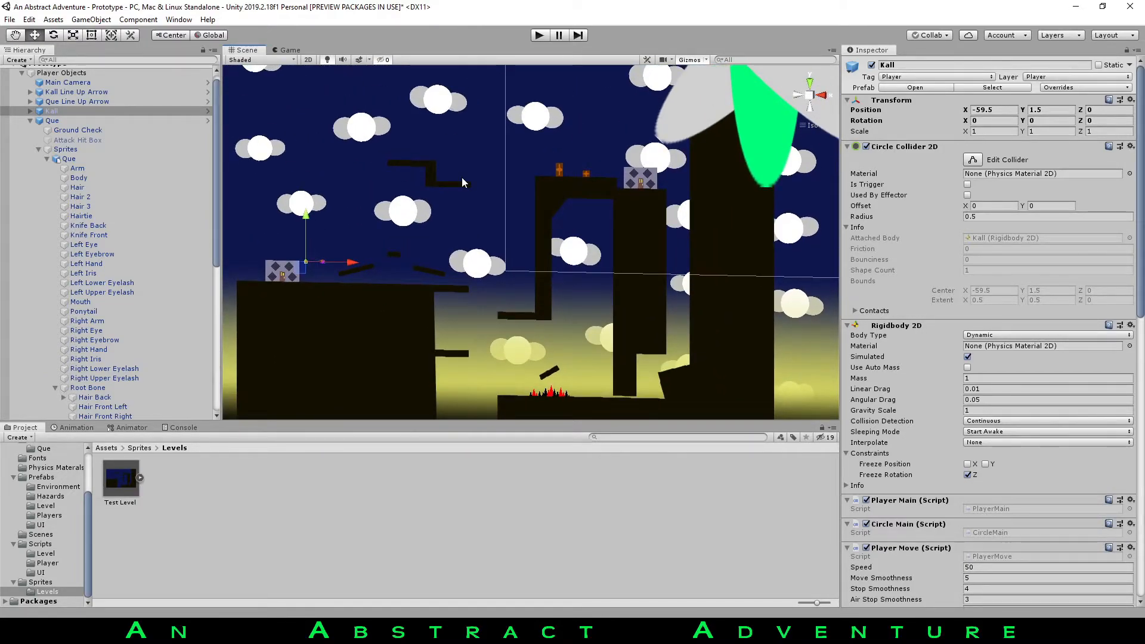
{"action": "right_click_drag", "start_coordinate": [475, 176], "coordinate": [446, 249]}
{"action": "mouse_move", "coordinate": [448, 292]}
{"action": "middle_mouse_down"}
{"action": "mouse_move", "coordinate": [442, 230]}
{"action": "mouse_move", "coordinate": [470, 295]}
{"action": "middle_mouse_up"}
Examine the tall pillars, red spikes and lower ground, and close in on the starting house at an angle.
{"action": "scroll", "coordinate": [442, 233], "scroll_direction": "up", "scroll_amount": 6}
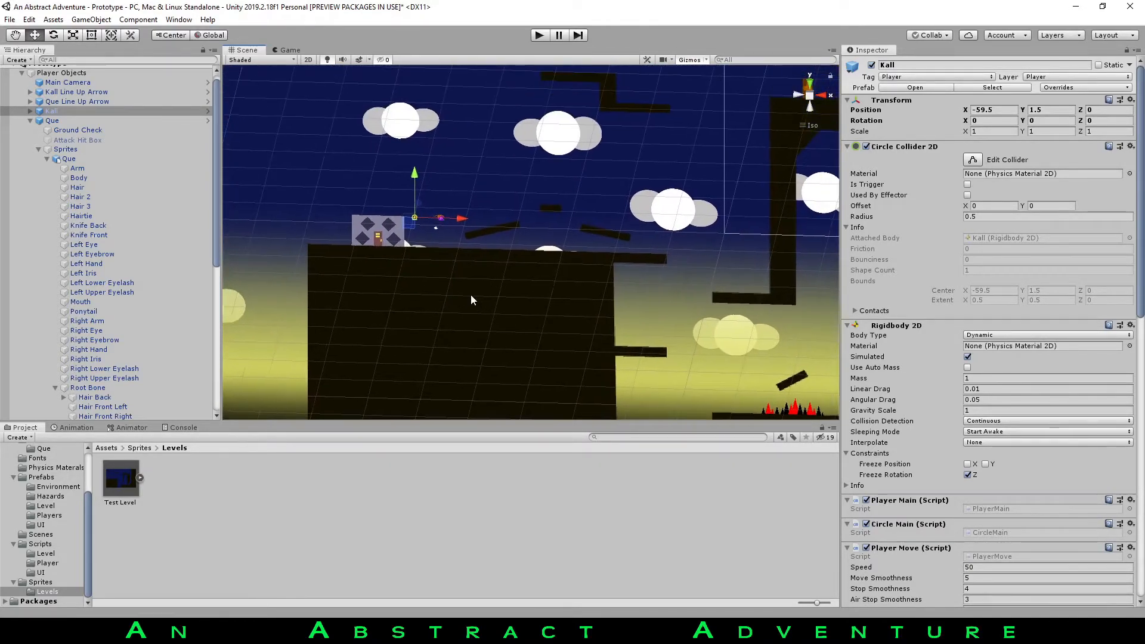
{"action": "right_click_drag", "start_coordinate": [470, 294], "coordinate": [499, 255]}
{"action": "middle_click_drag", "start_coordinate": [560, 268], "coordinate": [432, 253]}
{"action": "middle_click_drag", "start_coordinate": [565, 122], "coordinate": [593, 263]}
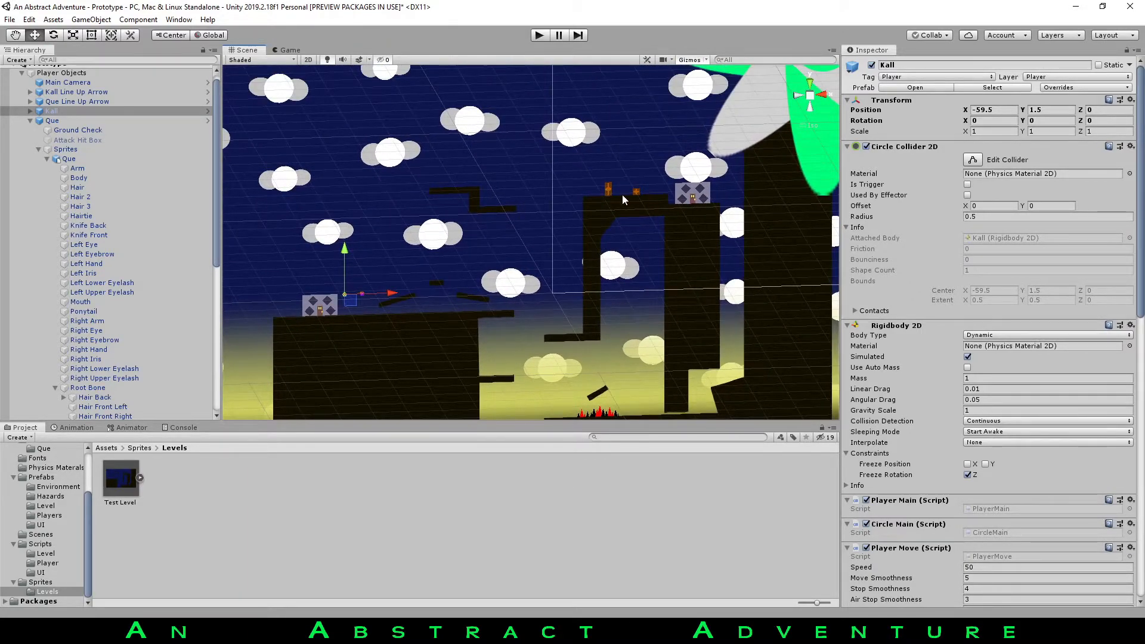
{"action": "scroll", "coordinate": [634, 231], "scroll_direction": "down", "scroll_amount": 3}
{"action": "middle_click_drag", "start_coordinate": [573, 276], "coordinate": [595, 204]}
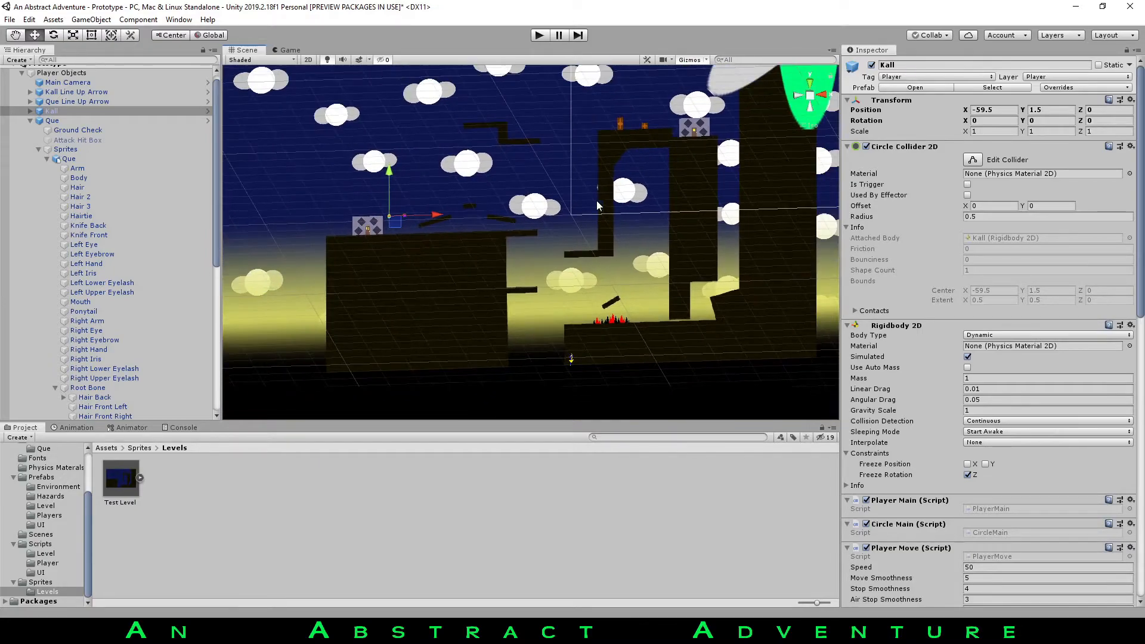
{"action": "middle_click_drag", "start_coordinate": [499, 180], "coordinate": [545, 260]}
{"action": "scroll", "coordinate": [555, 279], "scroll_direction": "up", "scroll_amount": 9}
{"action": "right_click_drag", "start_coordinate": [555, 281], "coordinate": [622, 244]}
{"action": "middle_click_drag", "start_coordinate": [609, 221], "coordinate": [674, 119]}
{"action": "scroll", "coordinate": [626, 170], "scroll_direction": "up", "scroll_amount": 8}
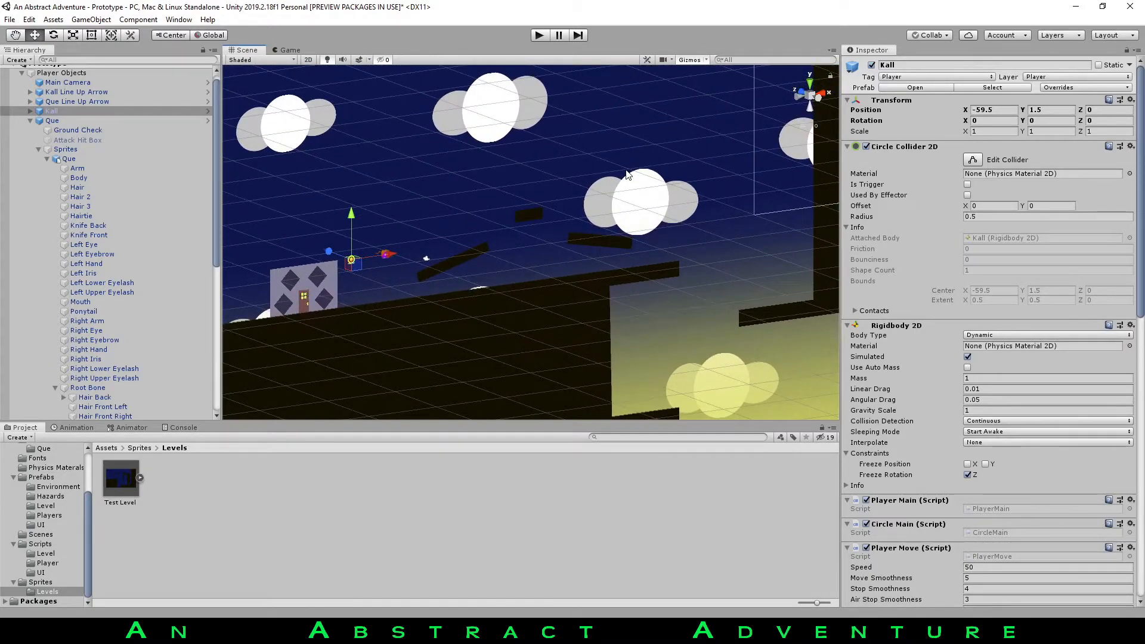
Examine the house, Kall, Que and the nearest slanted platform from several close angles.
{"action": "right_click_drag", "start_coordinate": [618, 168], "coordinate": [456, 173]}
{"action": "middle_click_drag", "start_coordinate": [484, 201], "coordinate": [619, 212]}
{"action": "right_click_drag", "start_coordinate": [618, 207], "coordinate": [724, 218]}
{"action": "mouse_move", "coordinate": [538, 168]}
{"action": "right_mouse_down"}
{"action": "mouse_move", "coordinate": [368, 158]}
{"action": "mouse_move", "coordinate": [401, 171]}
{"action": "mouse_move", "coordinate": [377, 177]}
{"action": "mouse_move", "coordinate": [493, 155]}
{"action": "mouse_move", "coordinate": [545, 179]}
{"action": "right_mouse_up"}
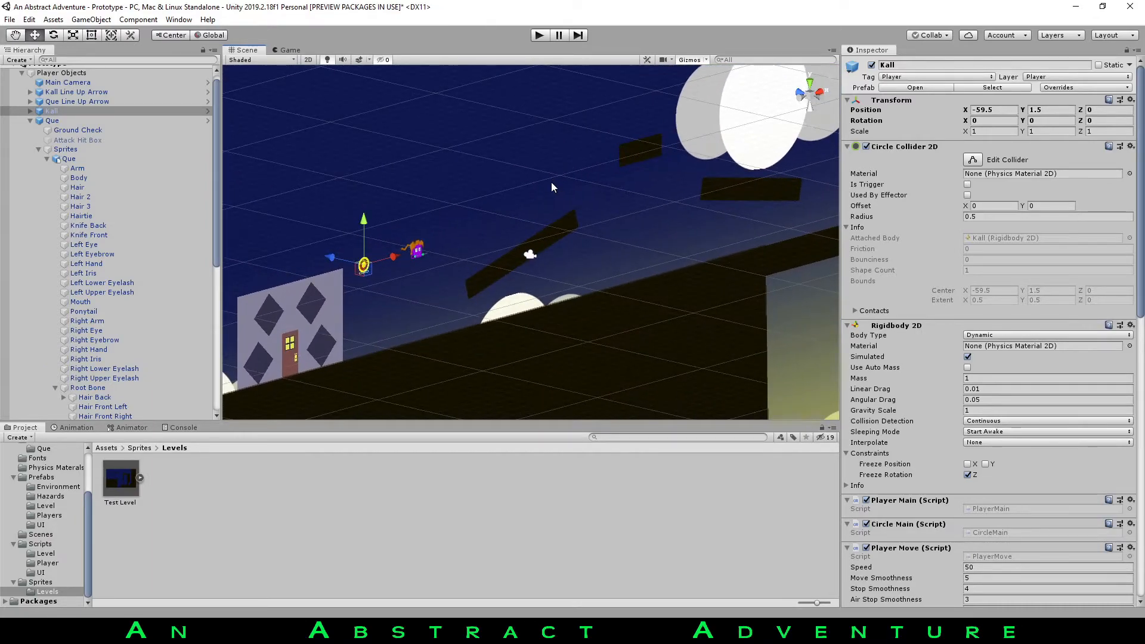
{"action": "right_click_drag", "start_coordinate": [611, 215], "coordinate": [477, 226]}
{"action": "middle_click_drag", "start_coordinate": [477, 226], "coordinate": [459, 257]}
{"action": "right_click_drag", "start_coordinate": [459, 256], "coordinate": [605, 290]}
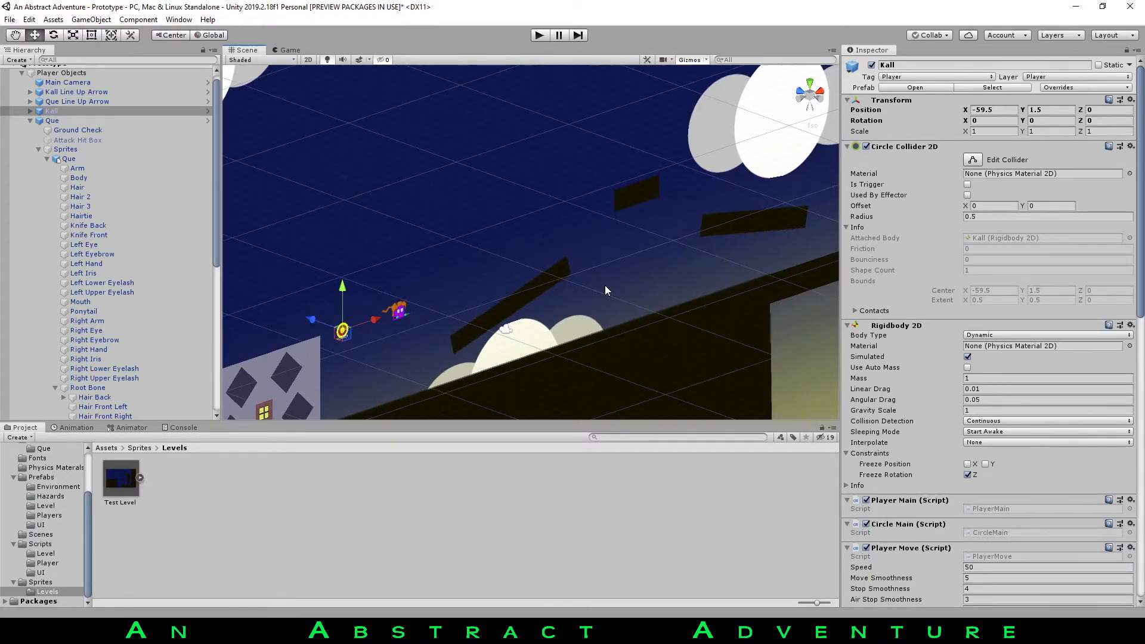
{"action": "mouse_move", "coordinate": [528, 170]}
{"action": "right_mouse_down"}
{"action": "mouse_move", "coordinate": [478, 181]}
{"action": "mouse_move", "coordinate": [528, 169]}
{"action": "mouse_move", "coordinate": [524, 178]}
{"action": "right_mouse_up"}
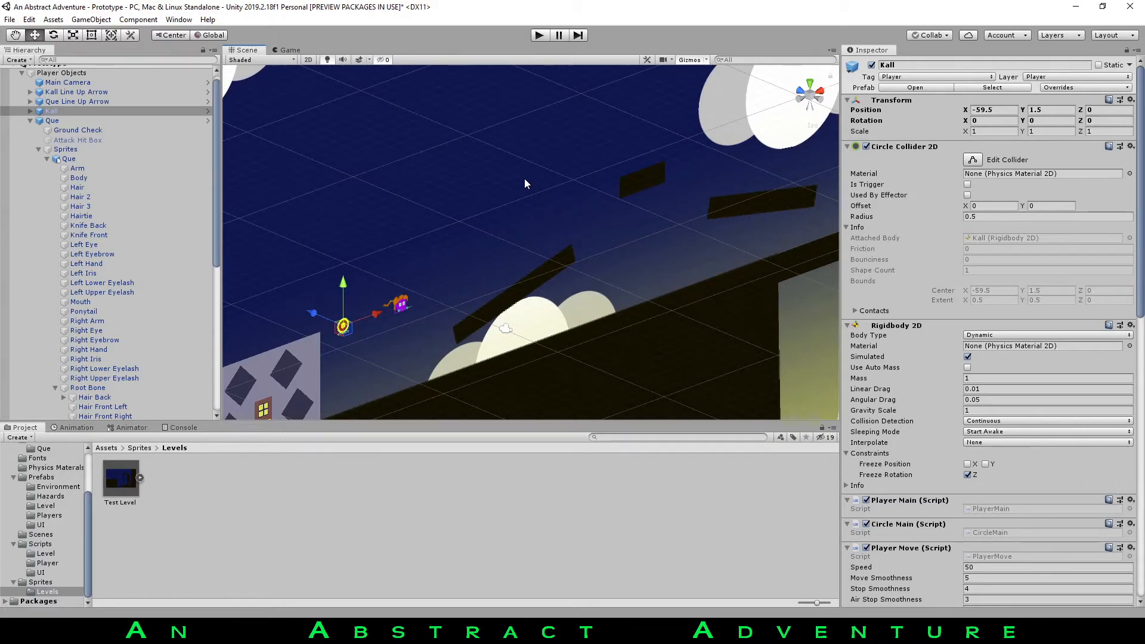
{"action": "right_click_drag", "start_coordinate": [536, 192], "coordinate": [435, 199]}
Orbit the wider level between frontal and oblique views, and finish with a frontal view of the house and starting ledge.
{"action": "scroll", "coordinate": [452, 191], "scroll_direction": "down", "scroll_amount": 5}
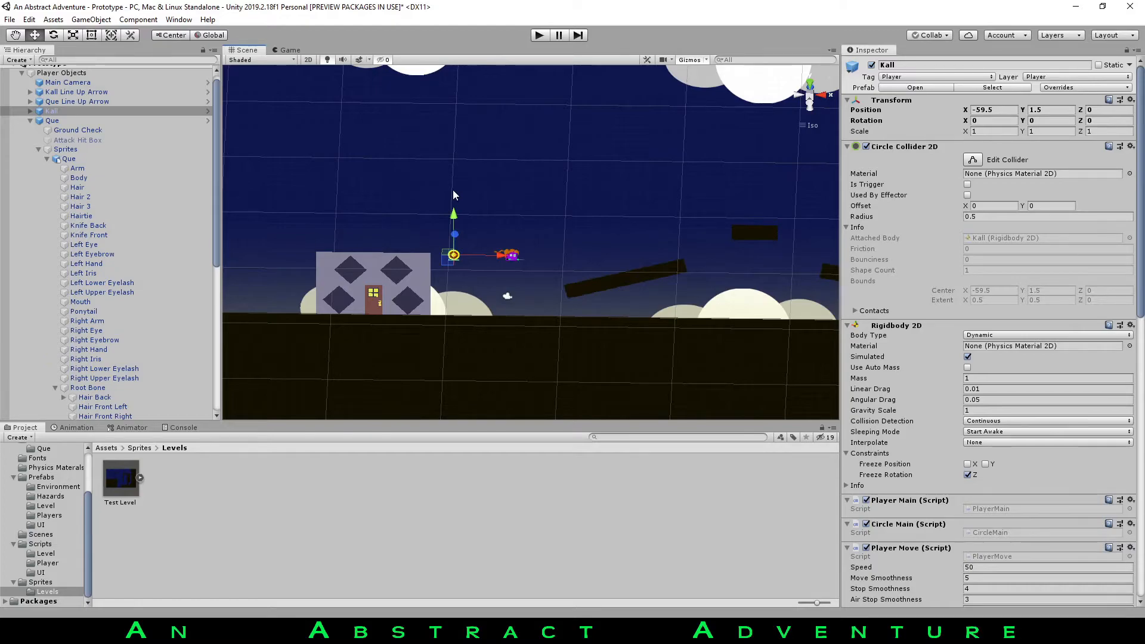
{"action": "right_click_drag", "start_coordinate": [534, 223], "coordinate": [708, 177]}
{"action": "scroll", "coordinate": [597, 237], "scroll_direction": "down", "scroll_amount": 5}
{"action": "right_click_drag", "start_coordinate": [592, 234], "coordinate": [486, 184]}
{"action": "scroll", "coordinate": [485, 190], "scroll_direction": "down", "scroll_amount": 4}
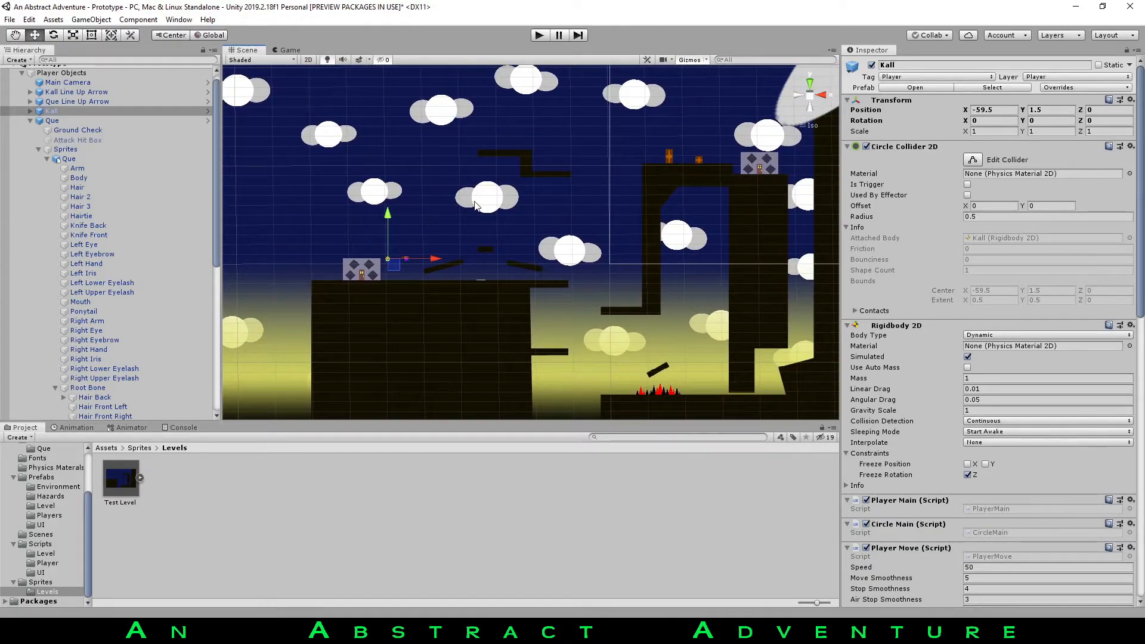
{"action": "right_click_drag", "start_coordinate": [494, 189], "coordinate": [485, 137]}
{"action": "scroll", "coordinate": [503, 166], "scroll_direction": "up", "scroll_amount": 5}
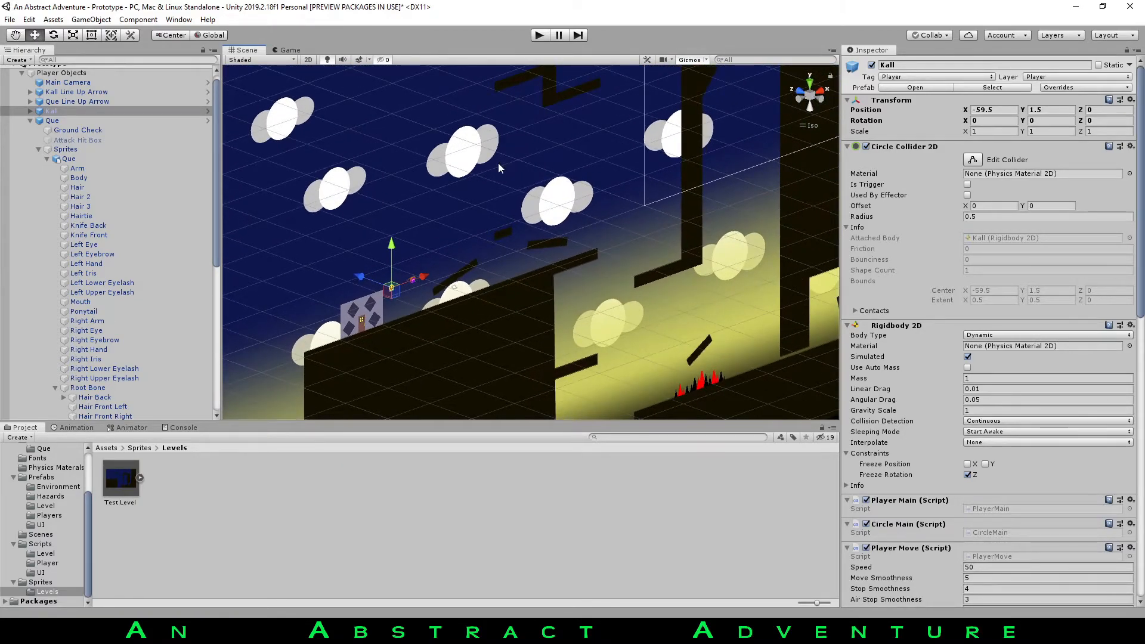
{"action": "right_click_drag", "start_coordinate": [498, 163], "coordinate": [352, 204]}
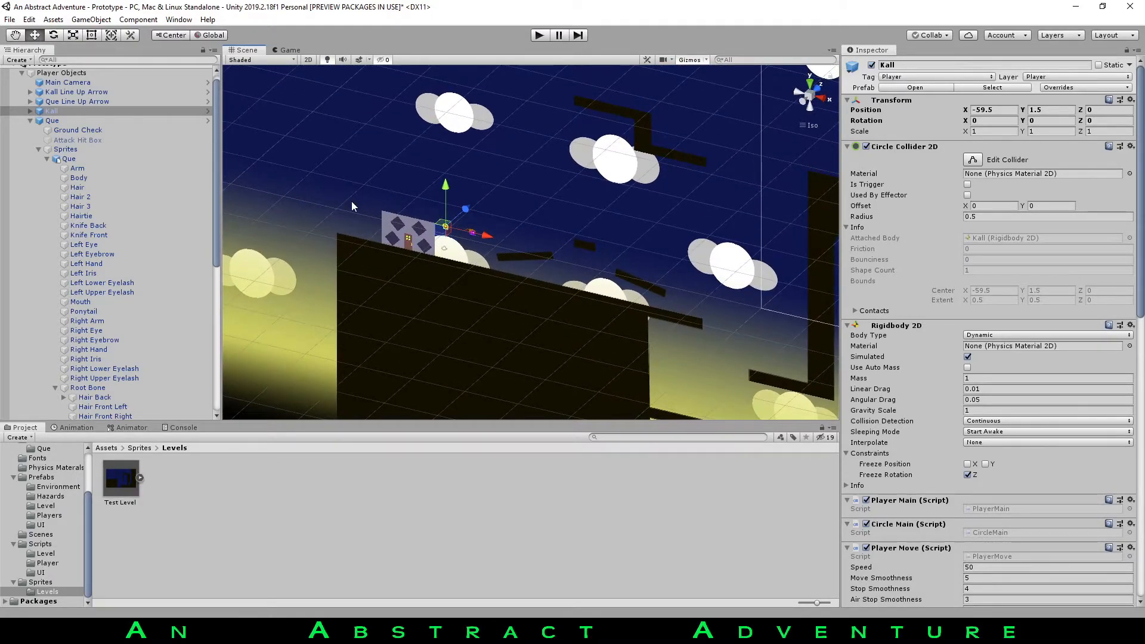
{"action": "right_click_drag", "start_coordinate": [483, 238], "coordinate": [541, 230]}
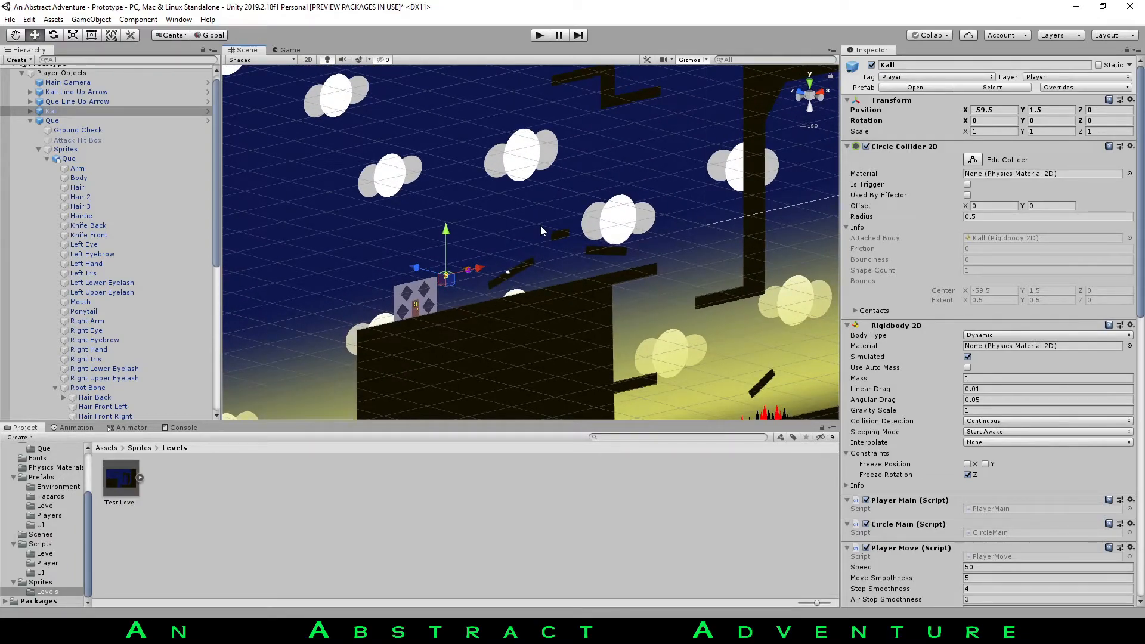
{"action": "right_click_drag", "start_coordinate": [541, 230], "coordinate": [527, 234]}
{"action": "middle_click_drag", "start_coordinate": [526, 234], "coordinate": [555, 280]}
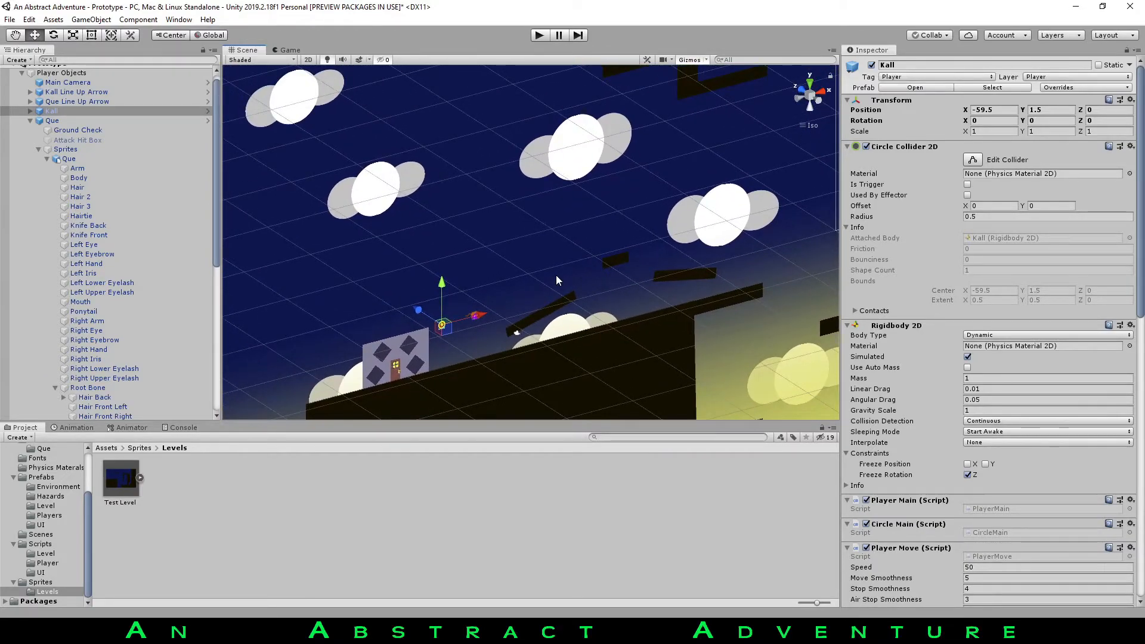
{"action": "right_click_drag", "start_coordinate": [557, 276], "coordinate": [507, 280]}
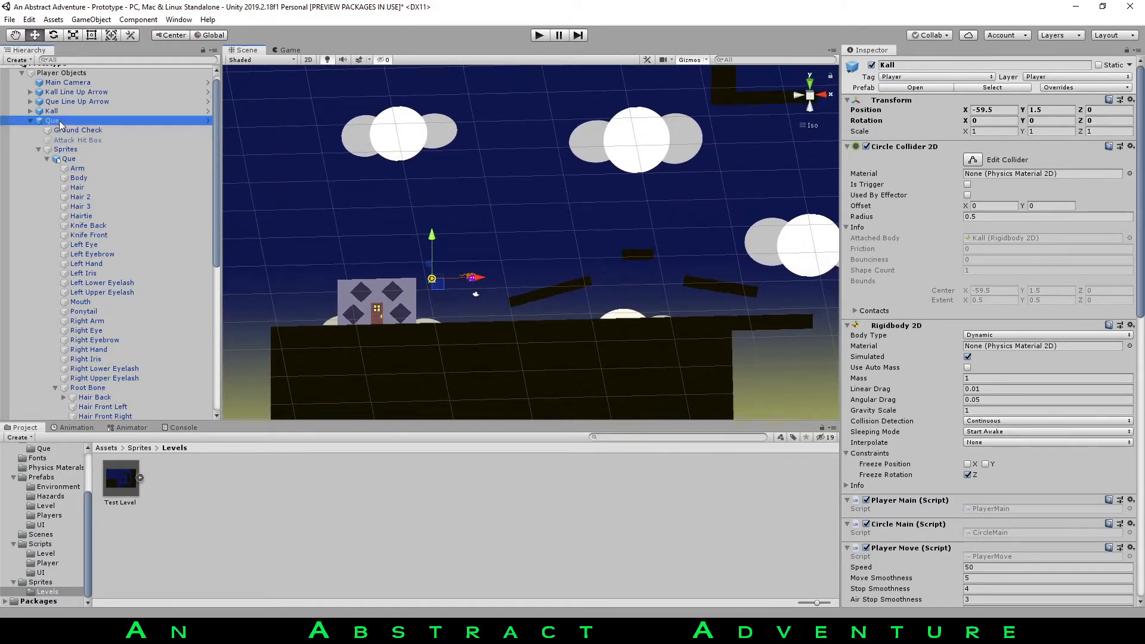
Select Que, collapse its child objects, and bring the tilted scene view back to a flat view from the back.
{"action": "left_click", "coordinate": [57, 121]}
{"action": "left_click", "coordinate": [30, 121]}
{"action": "right_click_drag", "start_coordinate": [596, 281], "coordinate": [506, 228]}
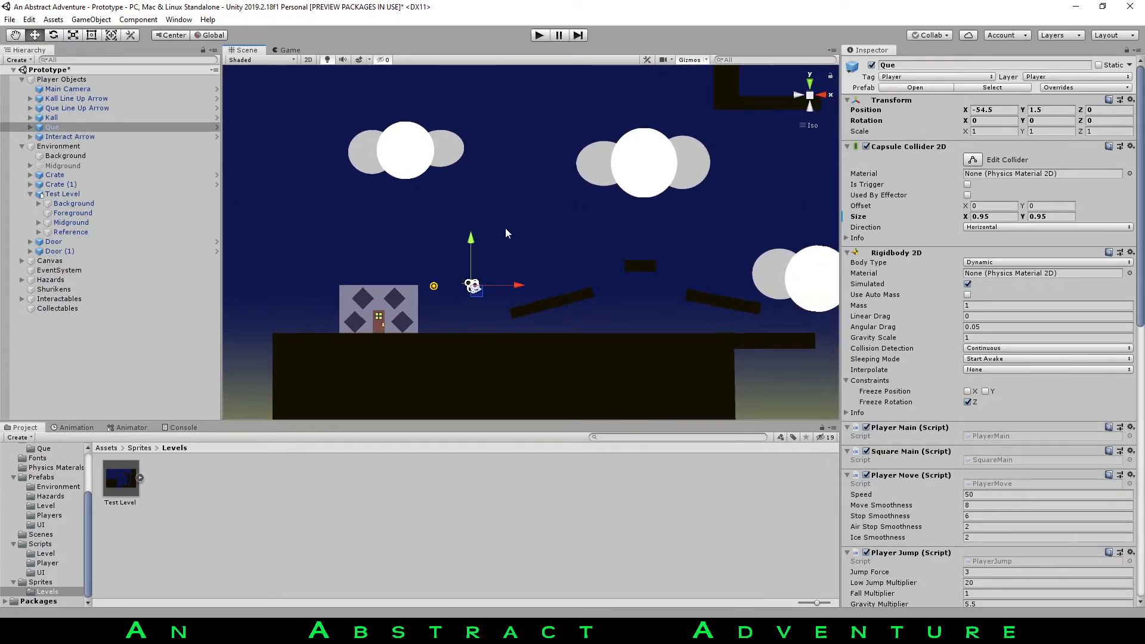
{"action": "right_click_drag", "start_coordinate": [526, 224], "coordinate": [576, 164]}
{"action": "right_click_drag", "start_coordinate": [703, 155], "coordinate": [558, 264]}
{"action": "left_click", "coordinate": [799, 104]}
{"action": "left_click", "coordinate": [809, 95]}
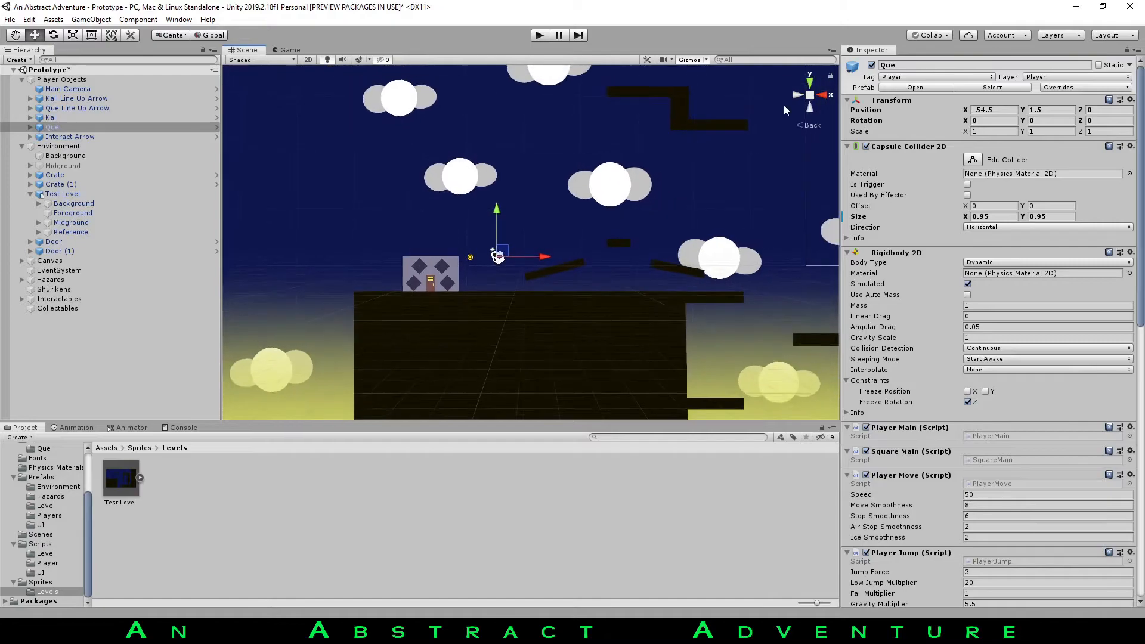
{"action": "left_click", "coordinate": [810, 96]}
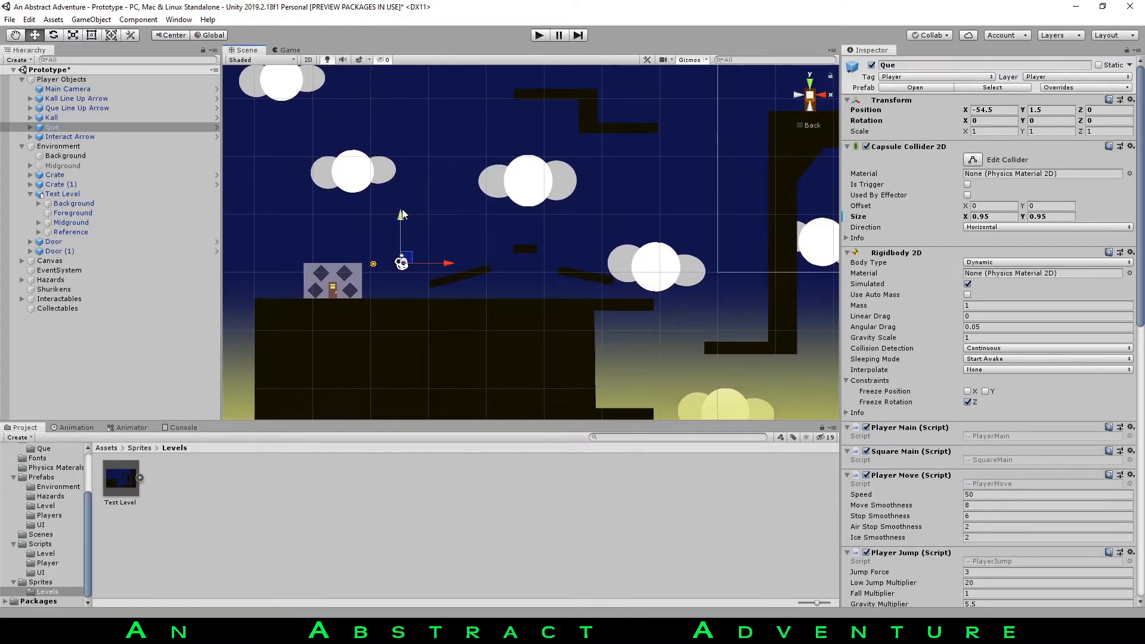
Examine the starting house, Kall, Que and the slanted platforms in the flat view, from close up and farther out.
{"action": "mouse_move", "coordinate": [528, 165]}
{"action": "middle_mouse_down"}
{"action": "mouse_move", "coordinate": [440, 200]}
{"action": "mouse_move", "coordinate": [533, 180]}
{"action": "middle_mouse_up"}
{"action": "scroll", "coordinate": [505, 223], "scroll_direction": "up", "scroll_amount": 4}
{"action": "middle_click_drag", "start_coordinate": [505, 223], "coordinate": [660, 231]}
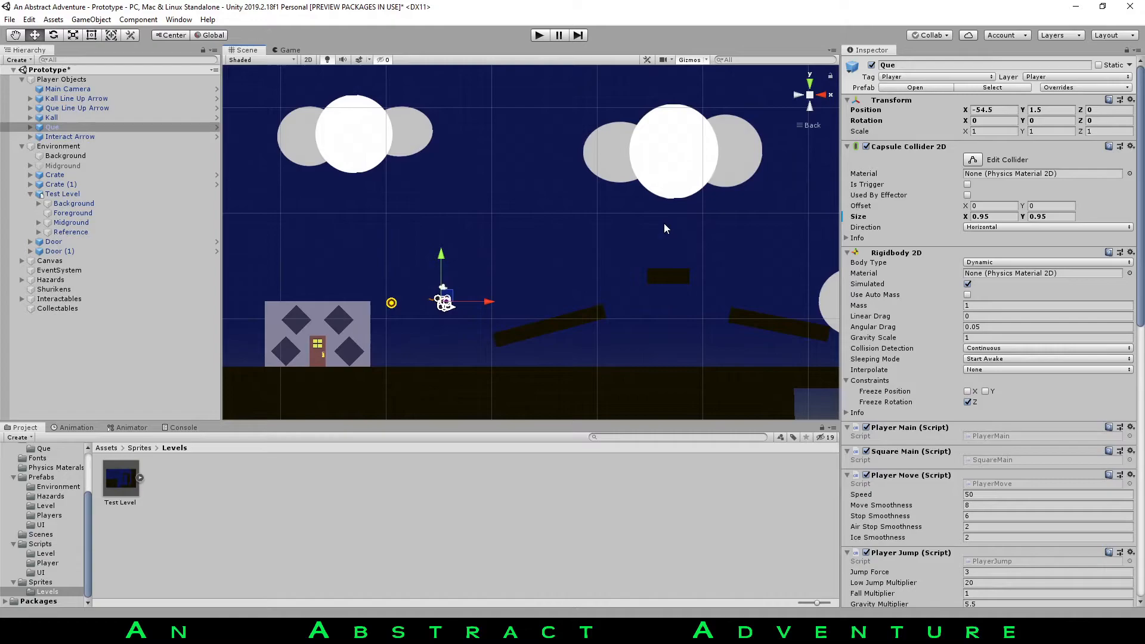
{"action": "scroll", "coordinate": [664, 228], "scroll_direction": "down", "scroll_amount": 3}
{"action": "middle_click_drag", "start_coordinate": [663, 228], "coordinate": [424, 243]}
{"action": "scroll", "coordinate": [526, 240], "scroll_direction": "down", "scroll_amount": 3}
{"action": "middle_click_drag", "start_coordinate": [532, 217], "coordinate": [552, 199]}
{"action": "scroll", "coordinate": [552, 199], "scroll_direction": "up", "scroll_amount": 4}
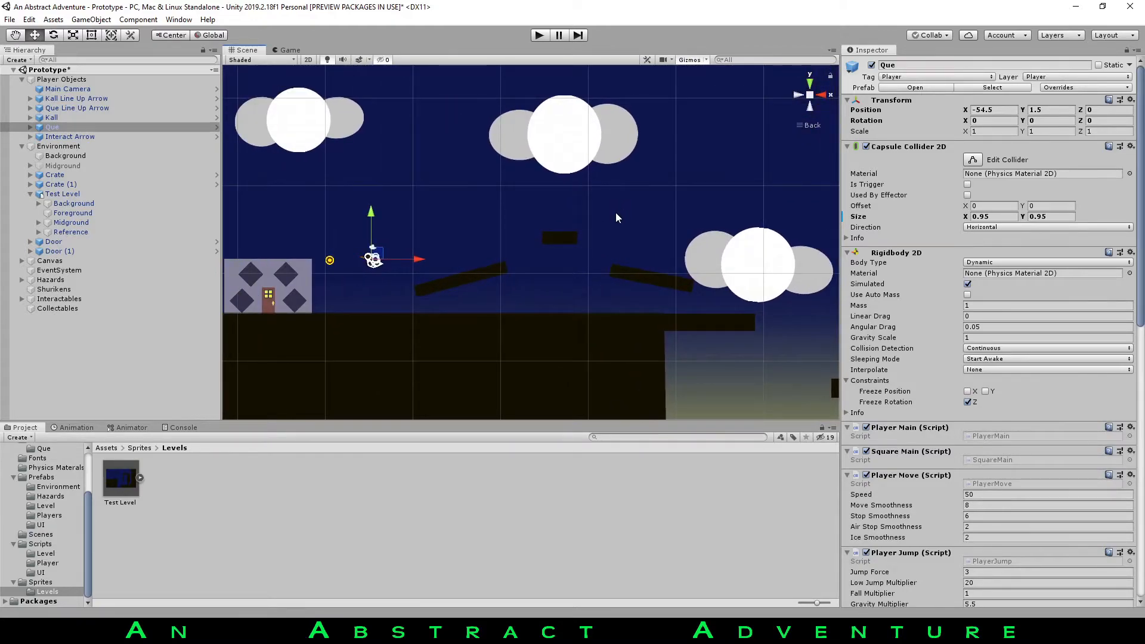
{"action": "middle_click_drag", "start_coordinate": [472, 222], "coordinate": [494, 169]}
{"action": "scroll", "coordinate": [638, 235], "scroll_direction": "up", "scroll_amount": 8}
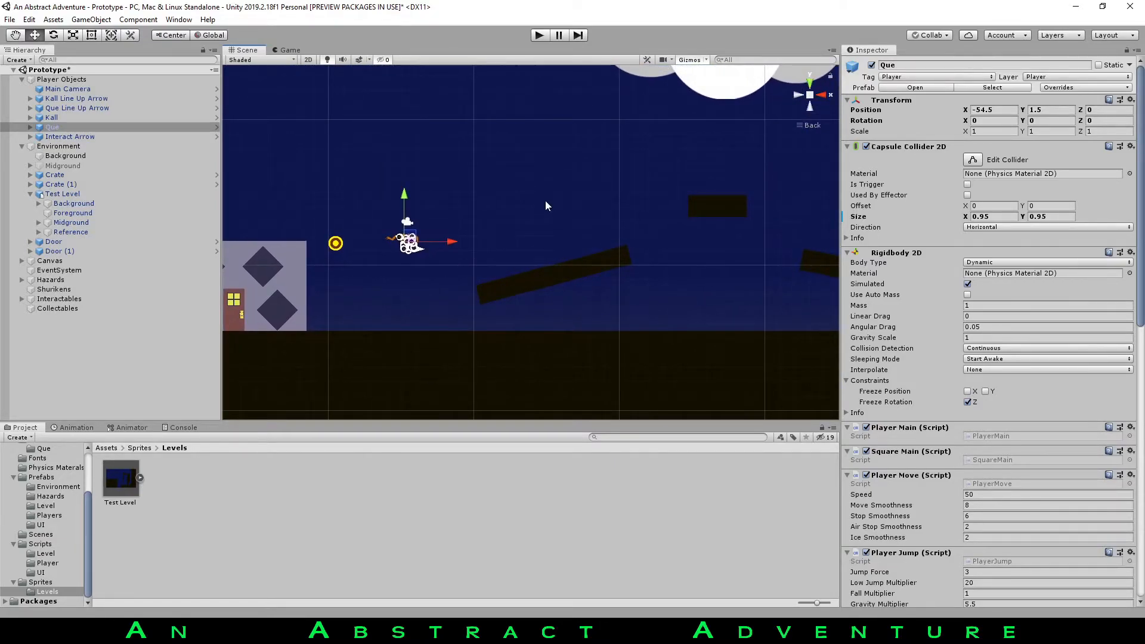
{"action": "scroll", "coordinate": [557, 197], "scroll_direction": "down", "scroll_amount": 4}
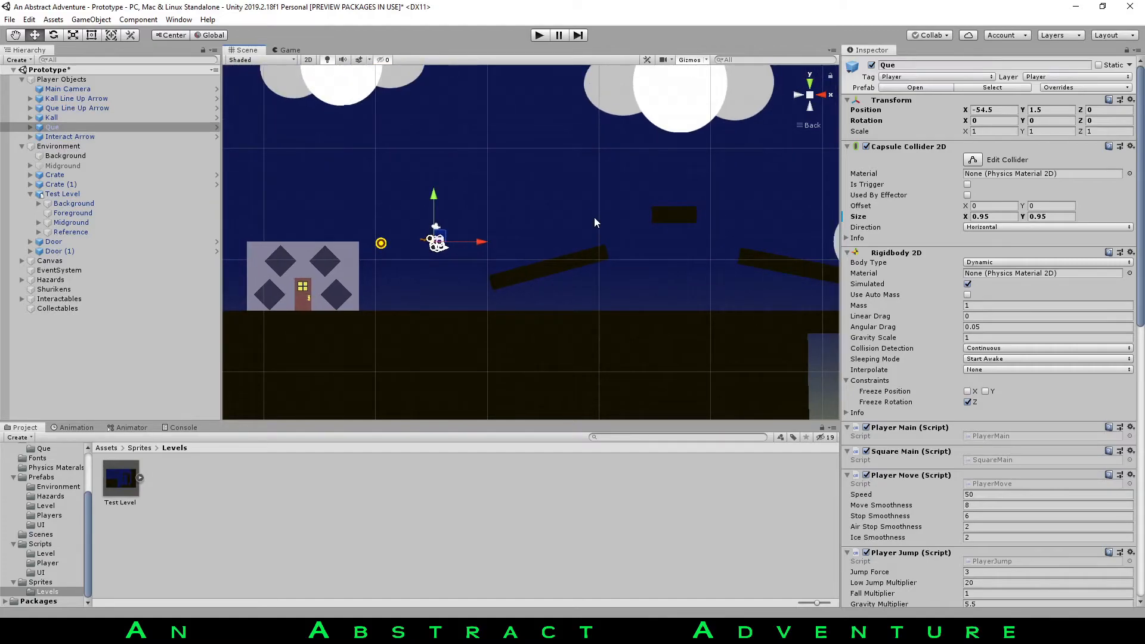
{"action": "scroll", "coordinate": [607, 194], "scroll_direction": "down", "scroll_amount": 3}
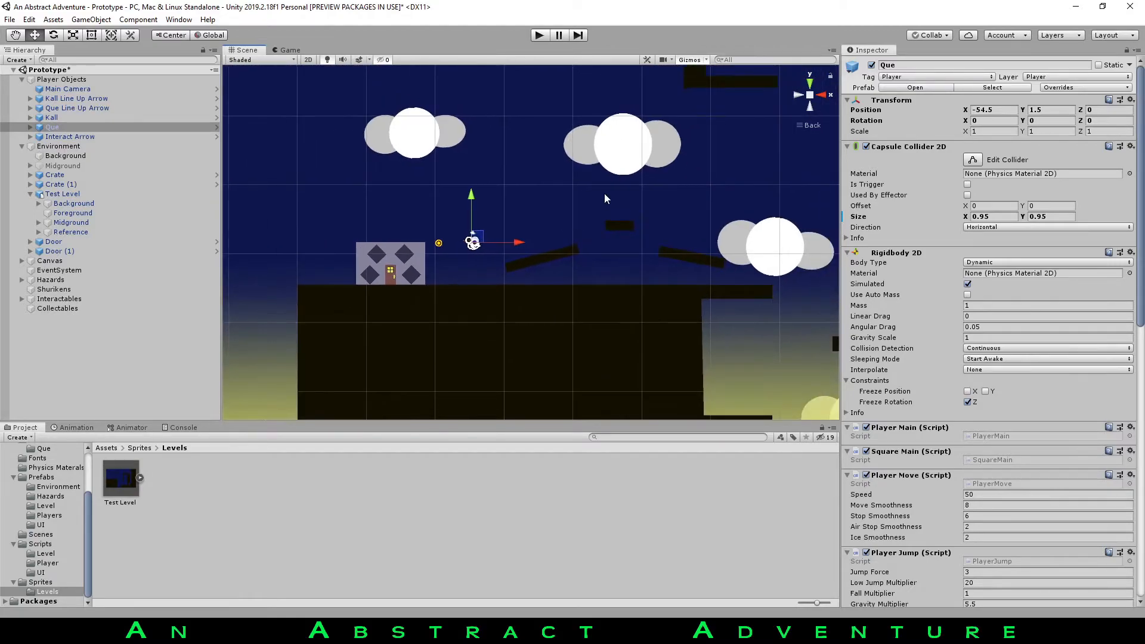
Examine the flat layout around the starting ledge, including the clouds, stepped upper platform and nearby pillar.
{"action": "middle_click_drag", "start_coordinate": [607, 196], "coordinate": [540, 260]}
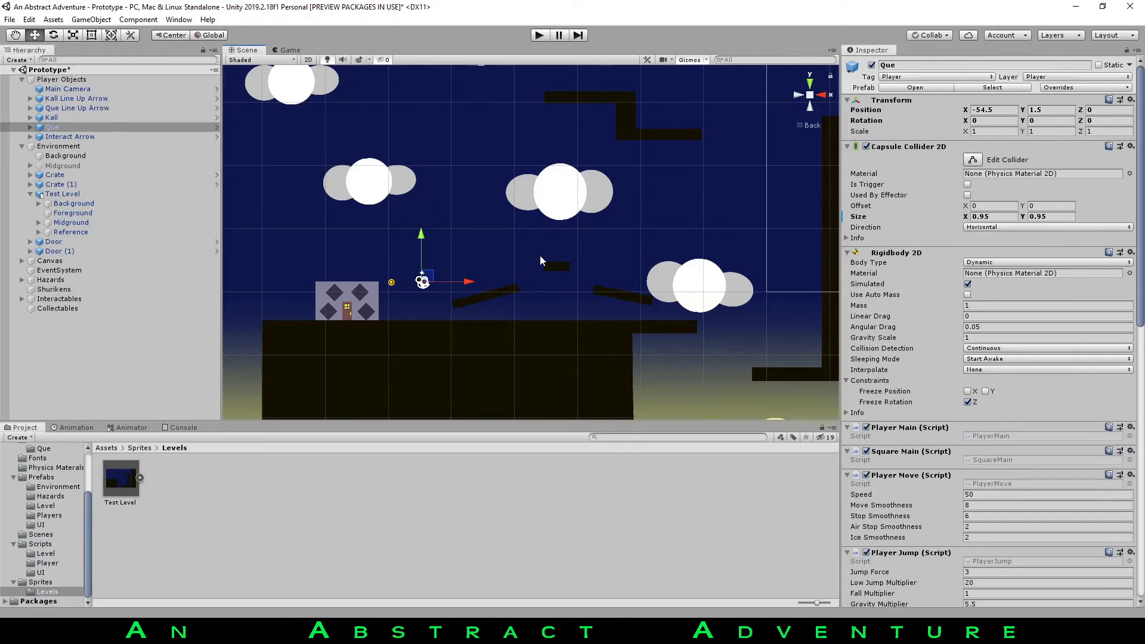
{"action": "middle_click_drag", "start_coordinate": [539, 257], "coordinate": [533, 321]}
{"action": "middle_click_drag", "start_coordinate": [652, 122], "coordinate": [614, 22]}
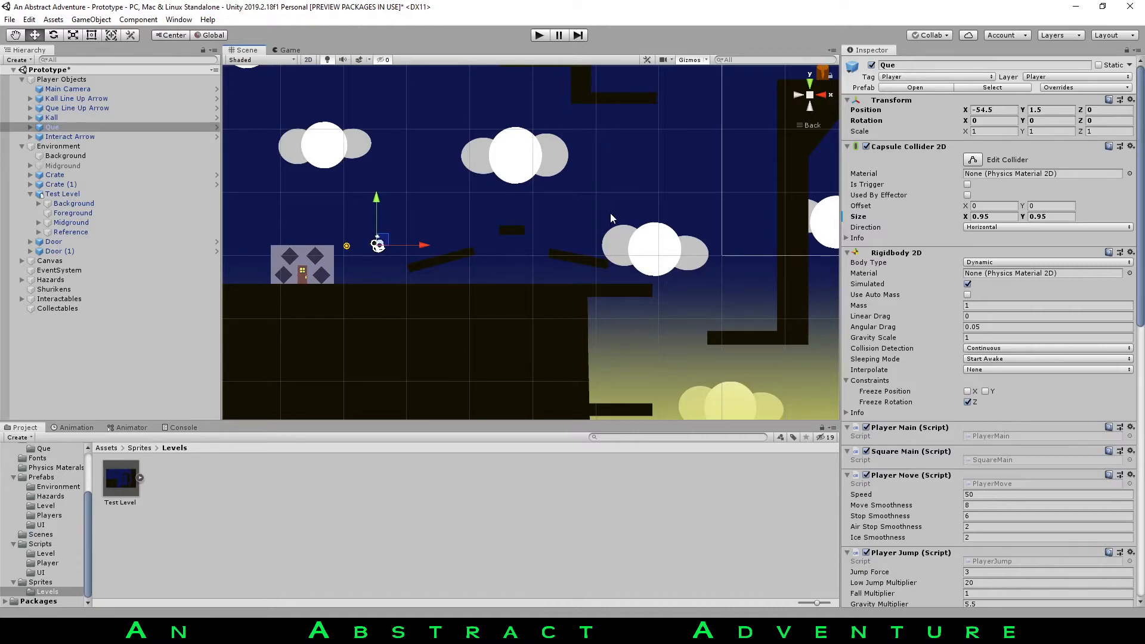
{"action": "middle_click_drag", "start_coordinate": [636, 222], "coordinate": [718, 237]}
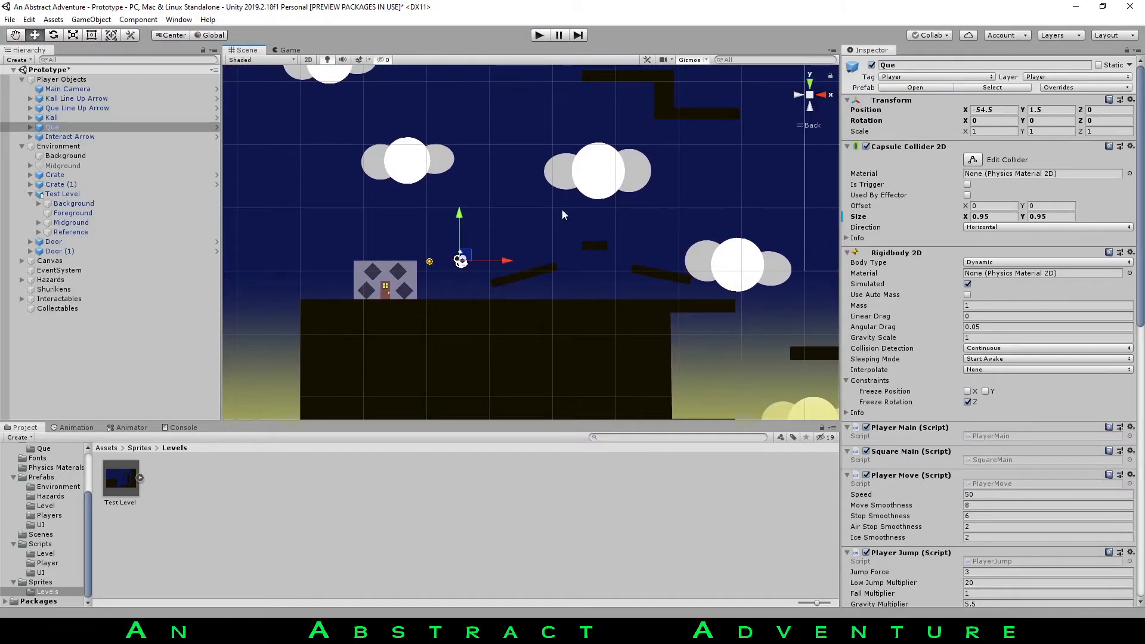
{"action": "scroll", "coordinate": [567, 224], "scroll_direction": "down", "scroll_amount": 1}
{"action": "middle_click_drag", "start_coordinate": [557, 191], "coordinate": [623, 221]}
{"action": "scroll", "coordinate": [570, 194], "scroll_direction": "up", "scroll_amount": 8}
{"action": "scroll", "coordinate": [568, 182], "scroll_direction": "down", "scroll_amount": 4}
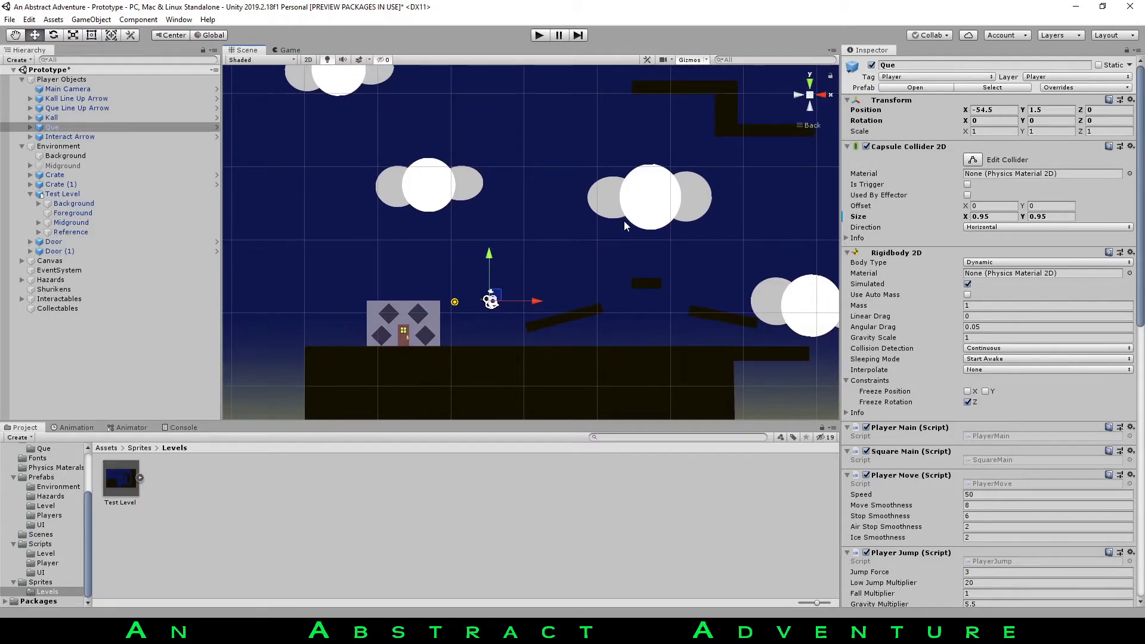
{"action": "scroll", "coordinate": [683, 242], "scroll_direction": "down", "scroll_amount": 2}
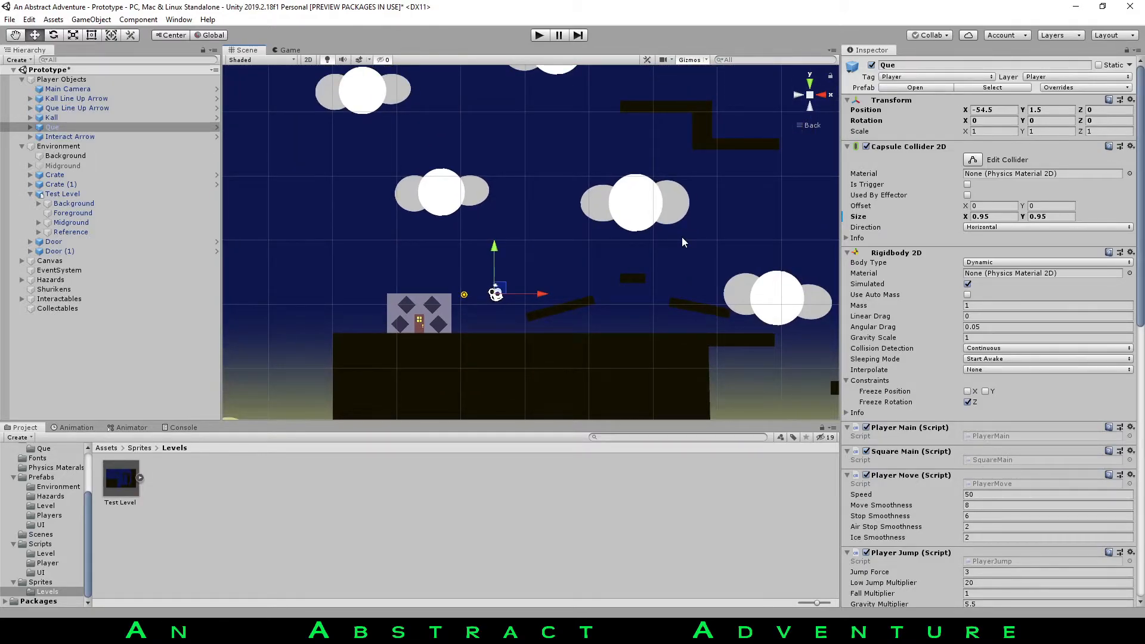
{"action": "scroll", "coordinate": [681, 238], "scroll_direction": "up", "scroll_amount": 1}
Try a narrower Field of View of about 80.4 on the Main Camera while viewing the game's output.
{"action": "left_click", "coordinate": [290, 51]}
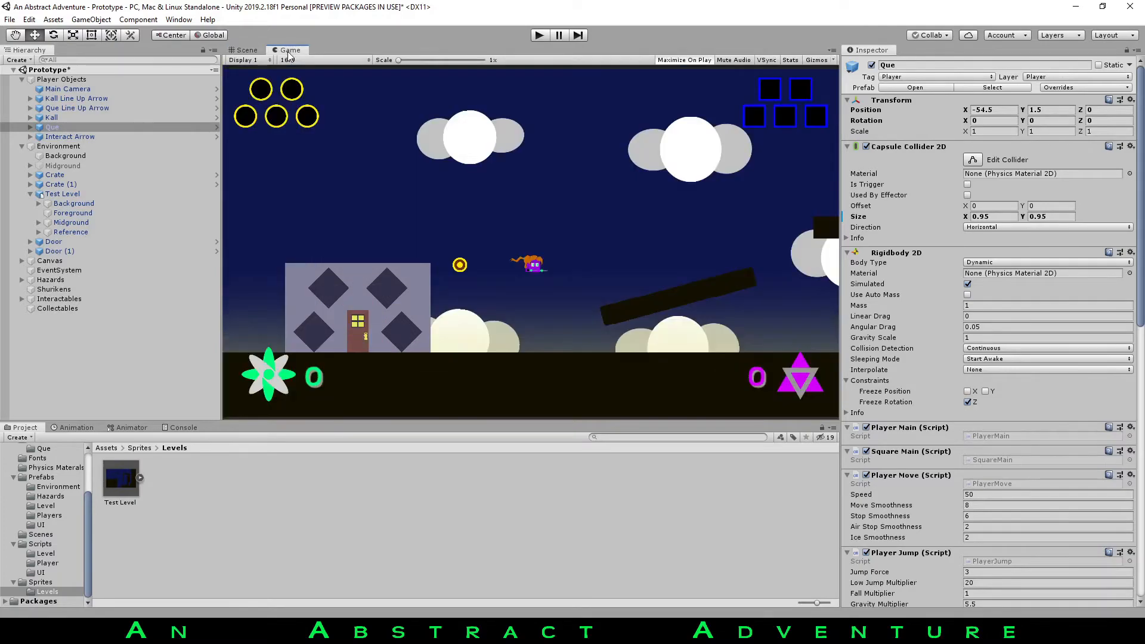
{"action": "left_click", "coordinate": [67, 88]}
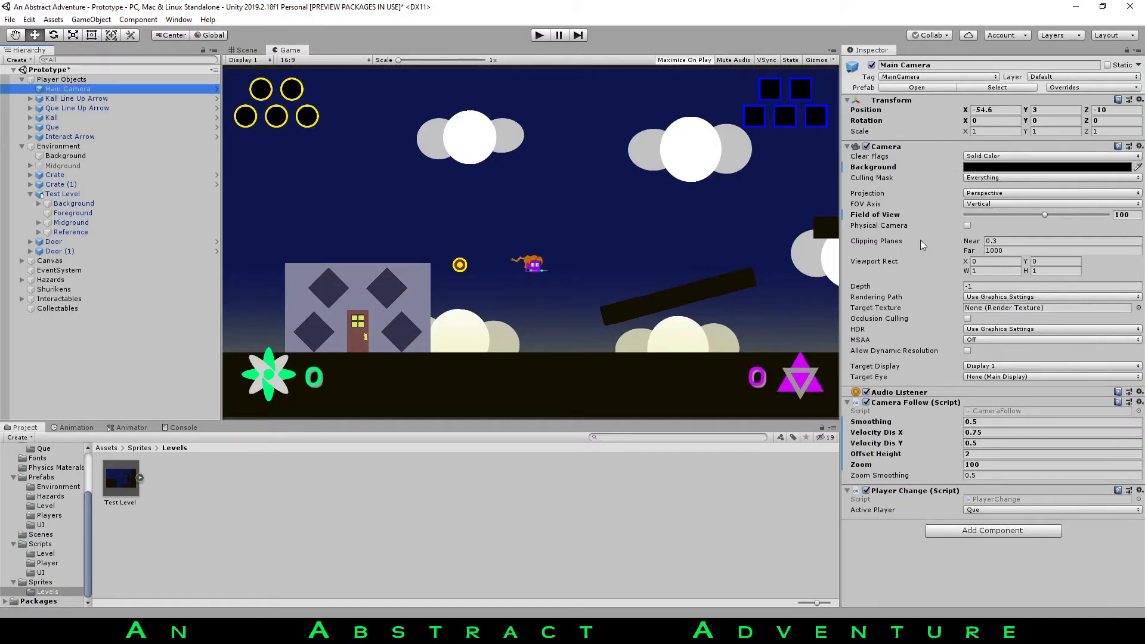
{"action": "mouse_move", "coordinate": [1047, 217]}
{"action": "left_mouse_down"}
{"action": "mouse_move", "coordinate": [1083, 206]}
{"action": "mouse_move", "coordinate": [1019, 216]}
{"action": "mouse_move", "coordinate": [1030, 217]}
{"action": "left_mouse_up"}
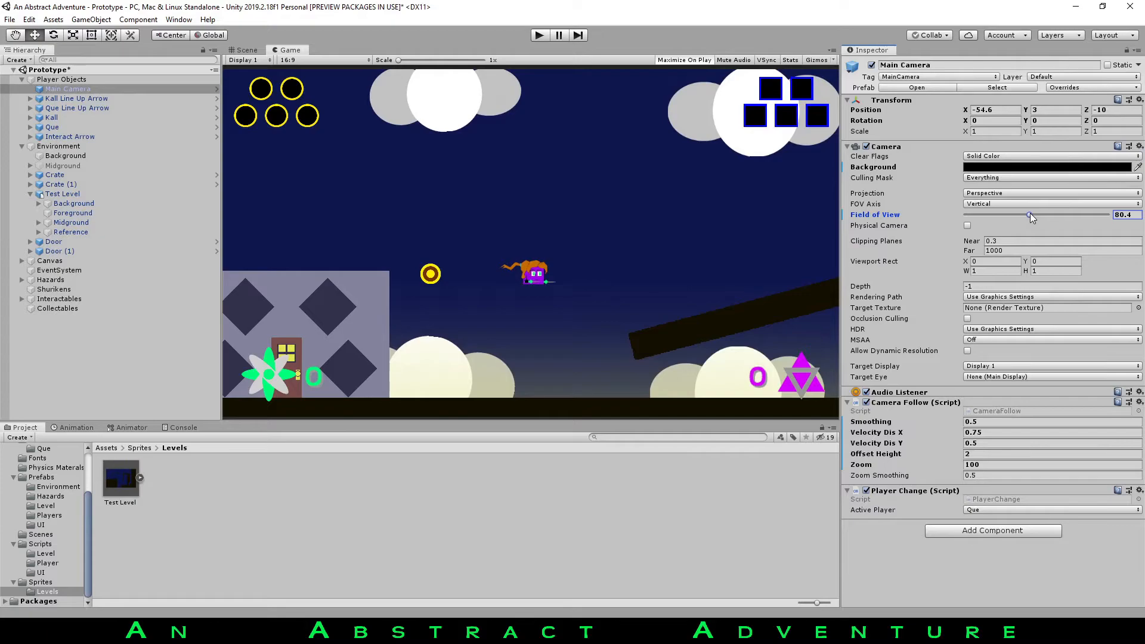
Play-test the level by moving Que to the starting house's door and going through it, and end the test.
{"action": "left_click", "coordinate": [543, 36]}
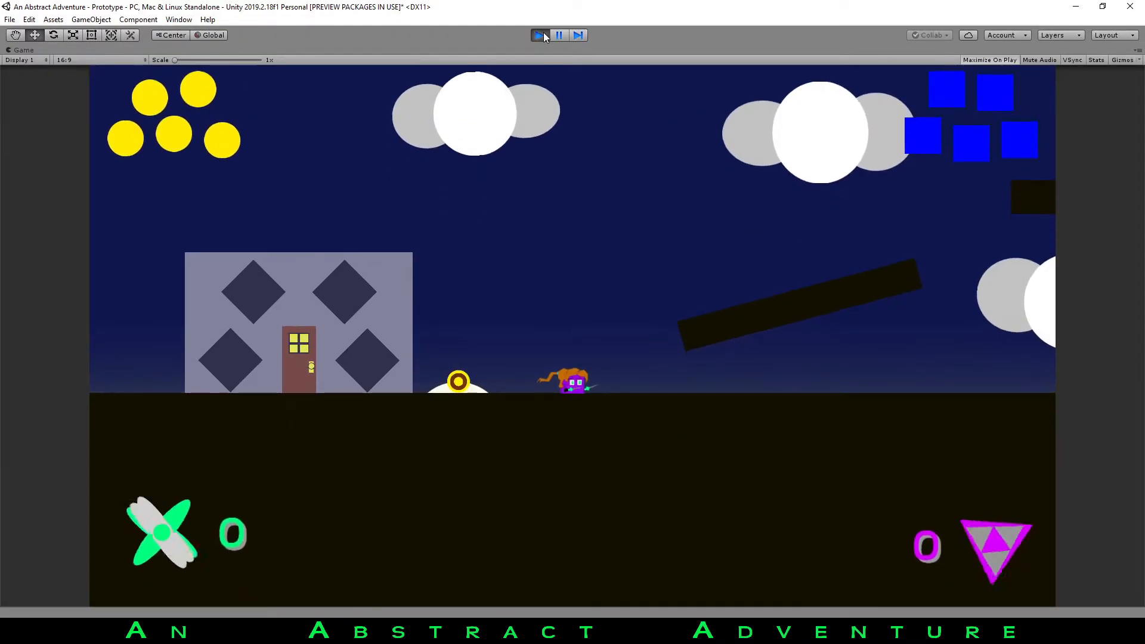
{"action": "key", "text": "Right"}
{"action": "key", "text": "Left"}
{"action": "key", "text": "space"}
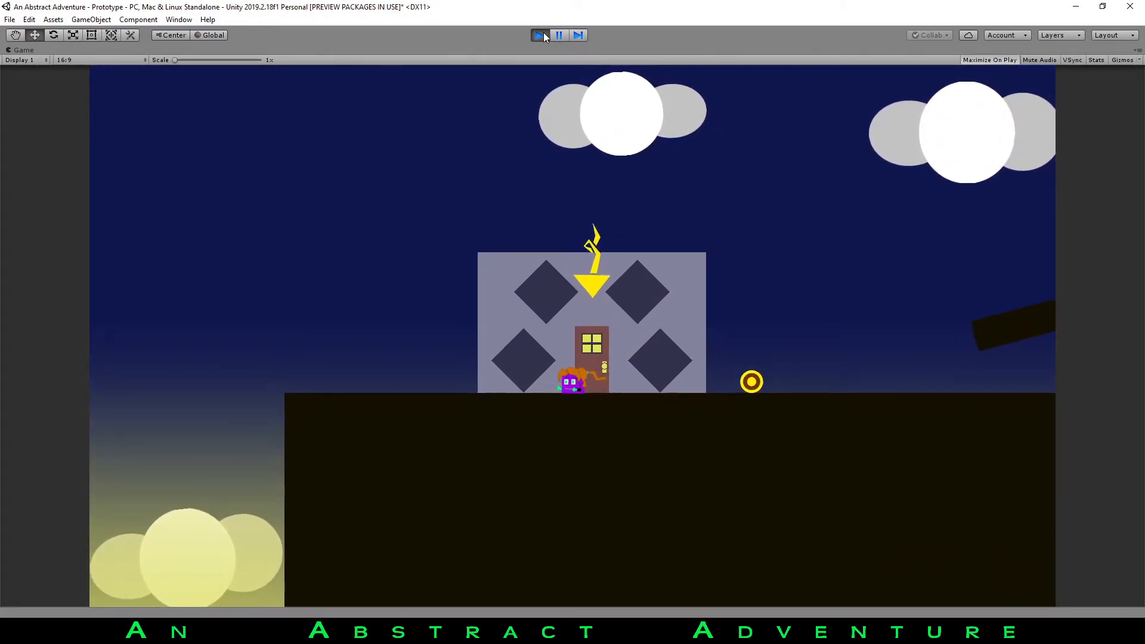
{"action": "key", "text": "Right"}
{"action": "key", "text": "Left"}
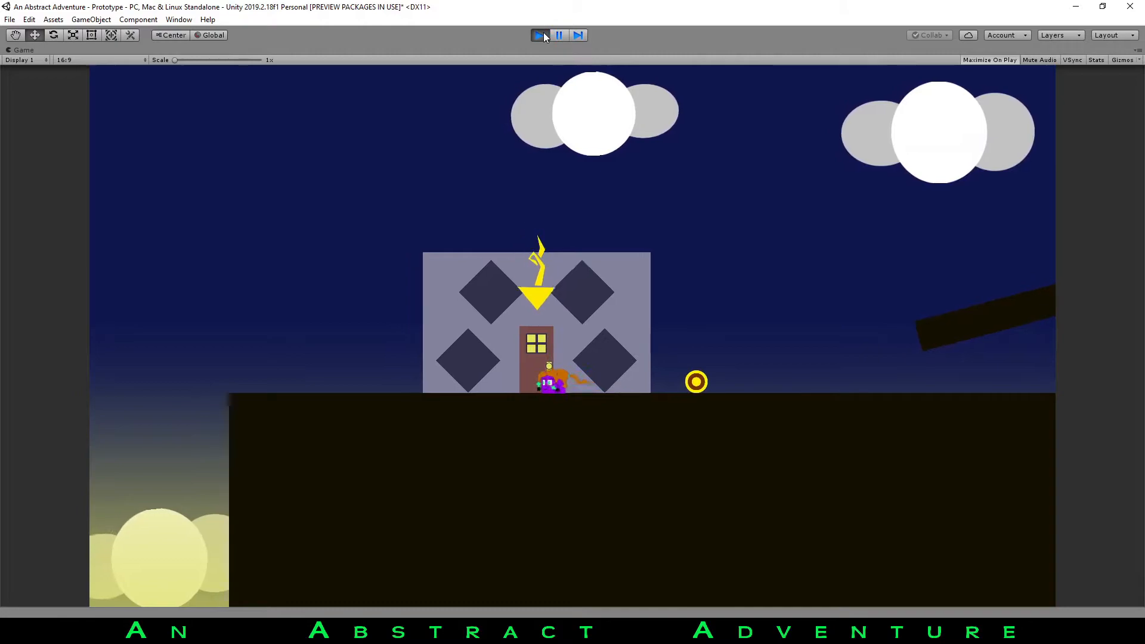
{"action": "key", "text": "Up"}
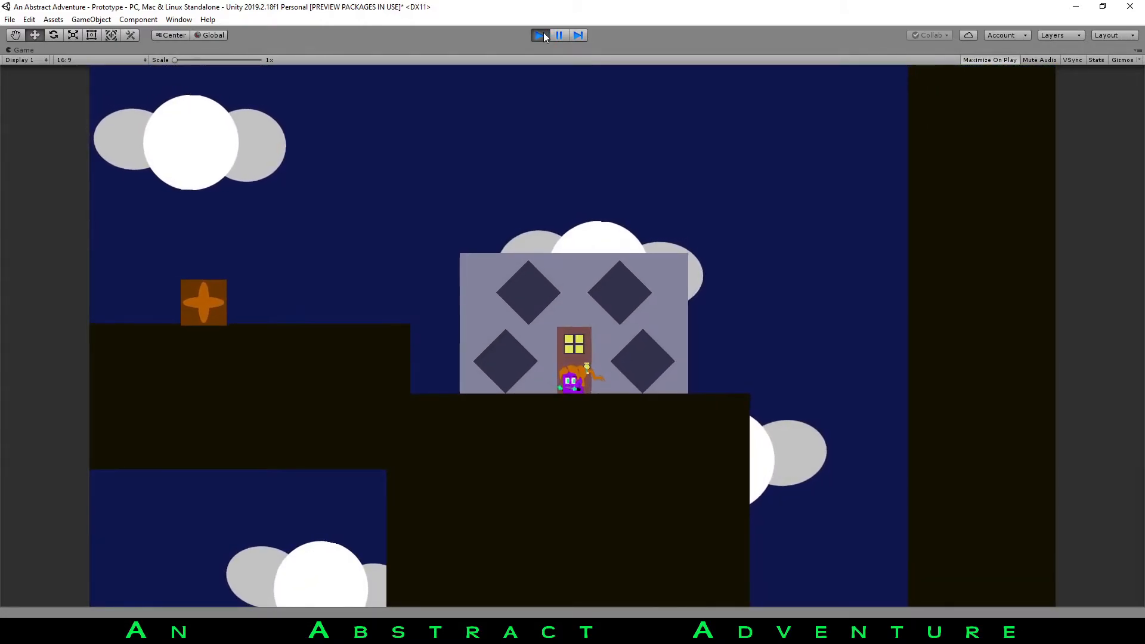
{"action": "left_click", "coordinate": [544, 36]}
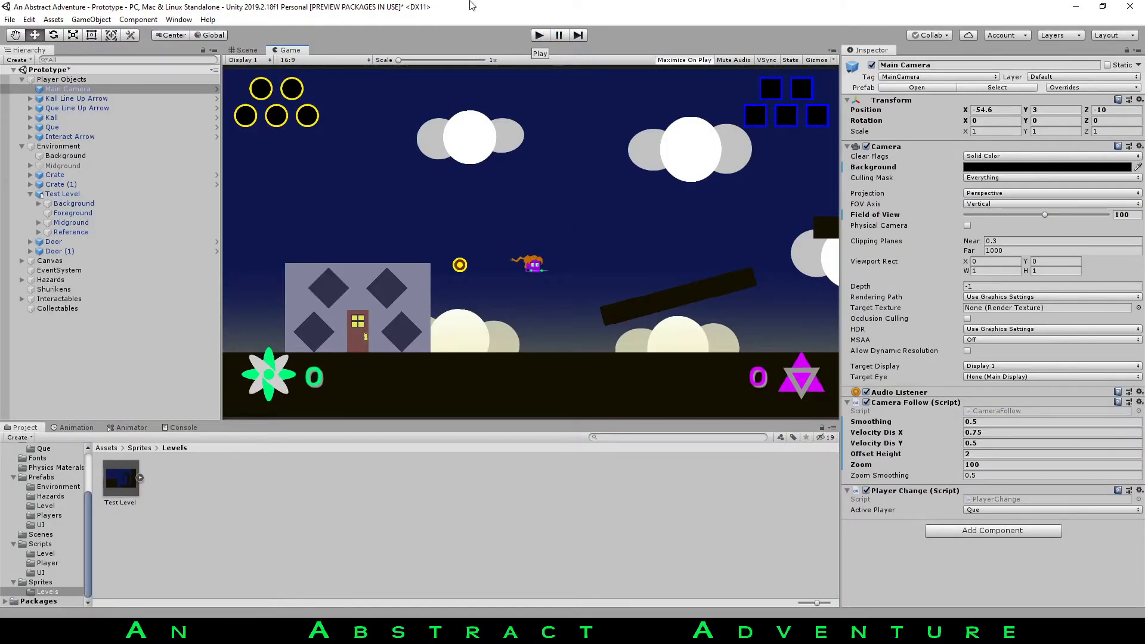
Return to the scene view and examine the level and the Main Camera's view cone from tilted angles.
{"action": "left_click", "coordinate": [244, 49]}
{"action": "scroll", "coordinate": [549, 174], "scroll_direction": "down", "scroll_amount": 3}
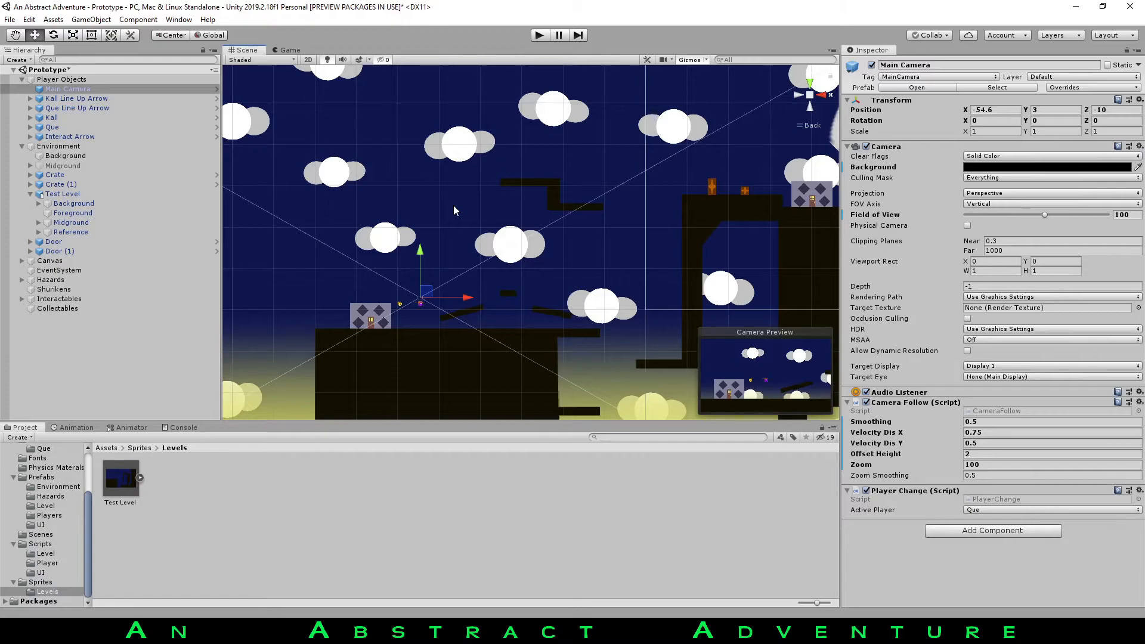
{"action": "middle_click_drag", "start_coordinate": [453, 210], "coordinate": [524, 231]}
{"action": "left_click_drag", "start_coordinate": [514, 224], "coordinate": [527, 192], "text": "alt"}
{"action": "scroll", "coordinate": [528, 253], "scroll_direction": "up", "scroll_amount": 5}
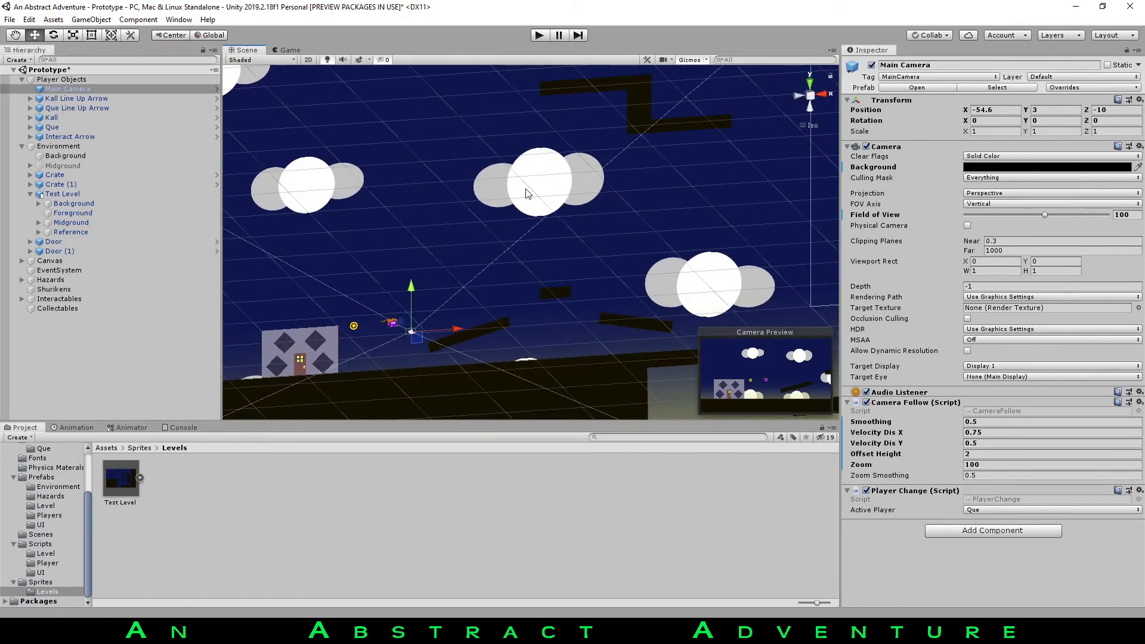
{"action": "left_click_drag", "start_coordinate": [527, 192], "coordinate": [599, 162], "text": "alt"}
{"action": "scroll", "coordinate": [598, 162], "scroll_direction": "down", "scroll_amount": 7}
{"action": "middle_click_drag", "start_coordinate": [599, 162], "coordinate": [596, 199]}
{"action": "left_click_drag", "start_coordinate": [597, 199], "coordinate": [393, 239], "text": "alt"}
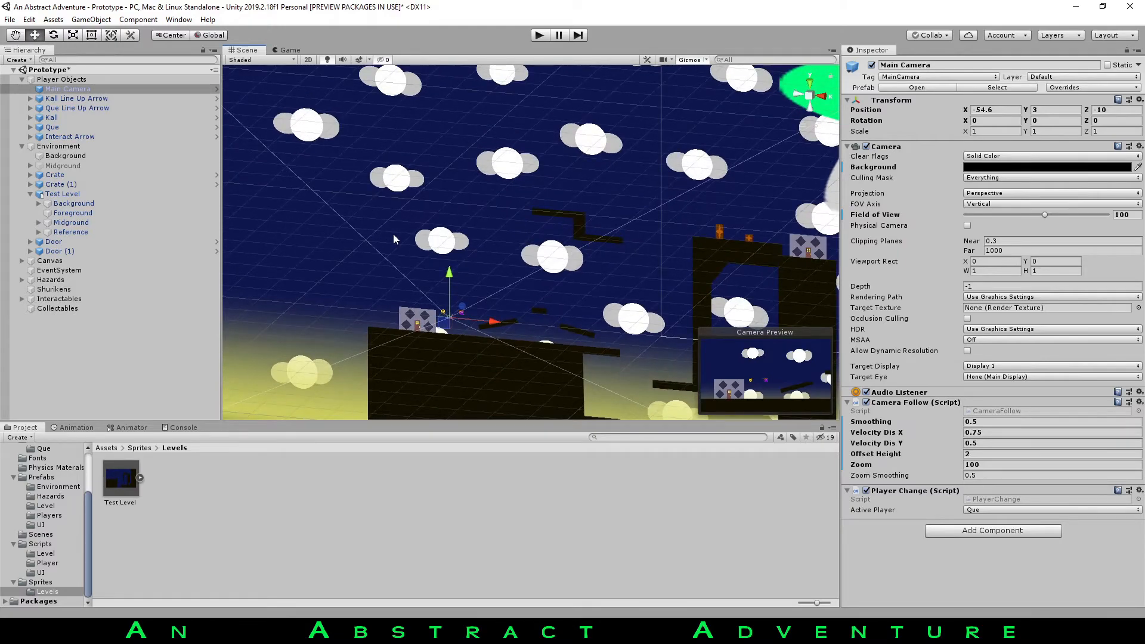
Examine the starting house, both players and the Main Camera close up from angles on either side.
{"action": "scroll", "coordinate": [394, 239], "scroll_direction": "up", "scroll_amount": 10}
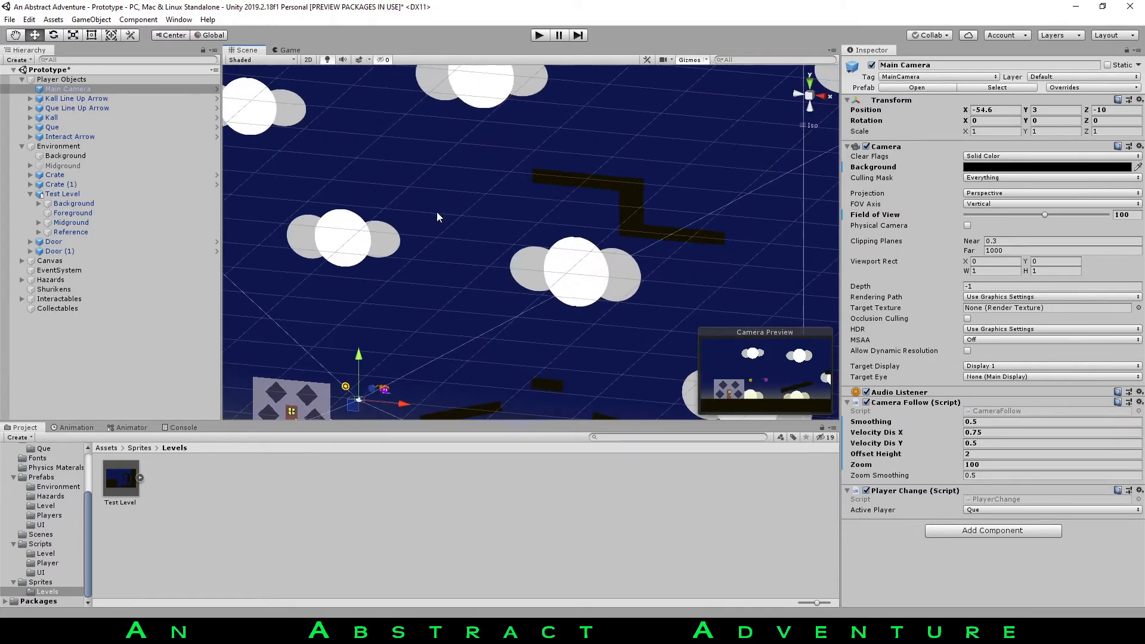
{"action": "middle_click_drag", "start_coordinate": [436, 216], "coordinate": [576, 145]}
{"action": "left_click_drag", "start_coordinate": [507, 170], "coordinate": [481, 193], "text": "alt"}
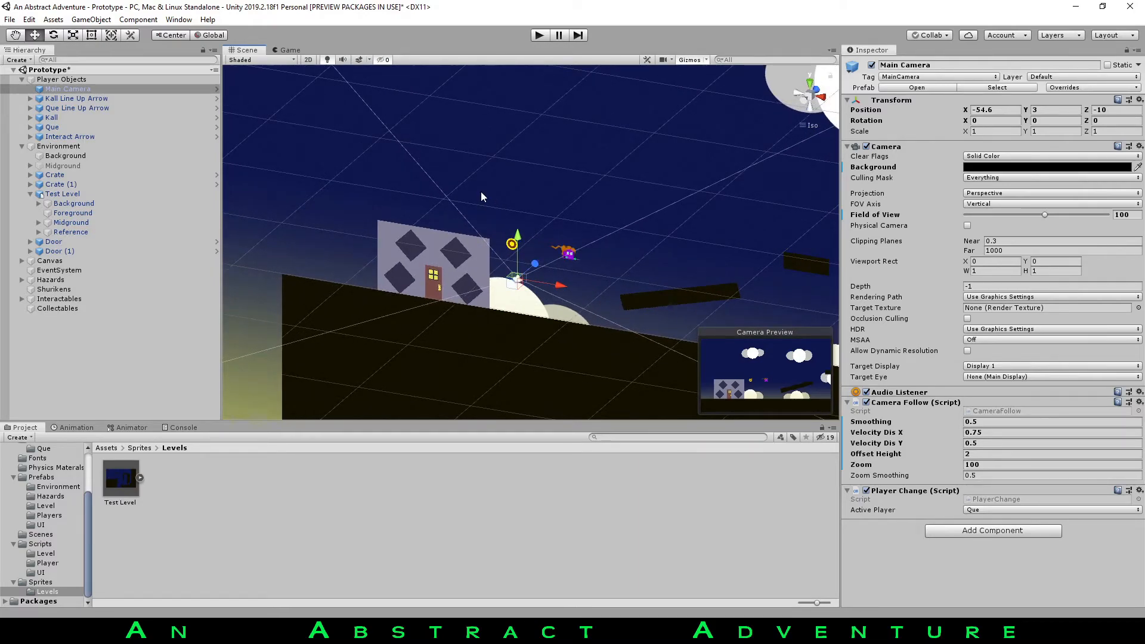
{"action": "mouse_move", "coordinate": [509, 185]}
{"action": "left_mouse_down", "text": "alt"}
{"action": "mouse_move", "coordinate": [448, 164]}
{"action": "mouse_move", "coordinate": [510, 183]}
{"action": "left_mouse_up", "text": "alt"}
{"action": "middle_click_drag", "start_coordinate": [509, 184], "coordinate": [472, 224]}
{"action": "left_click_drag", "start_coordinate": [471, 224], "coordinate": [742, 135], "text": "alt"}
{"action": "left_click_drag", "start_coordinate": [433, 218], "coordinate": [414, 260], "text": "alt"}
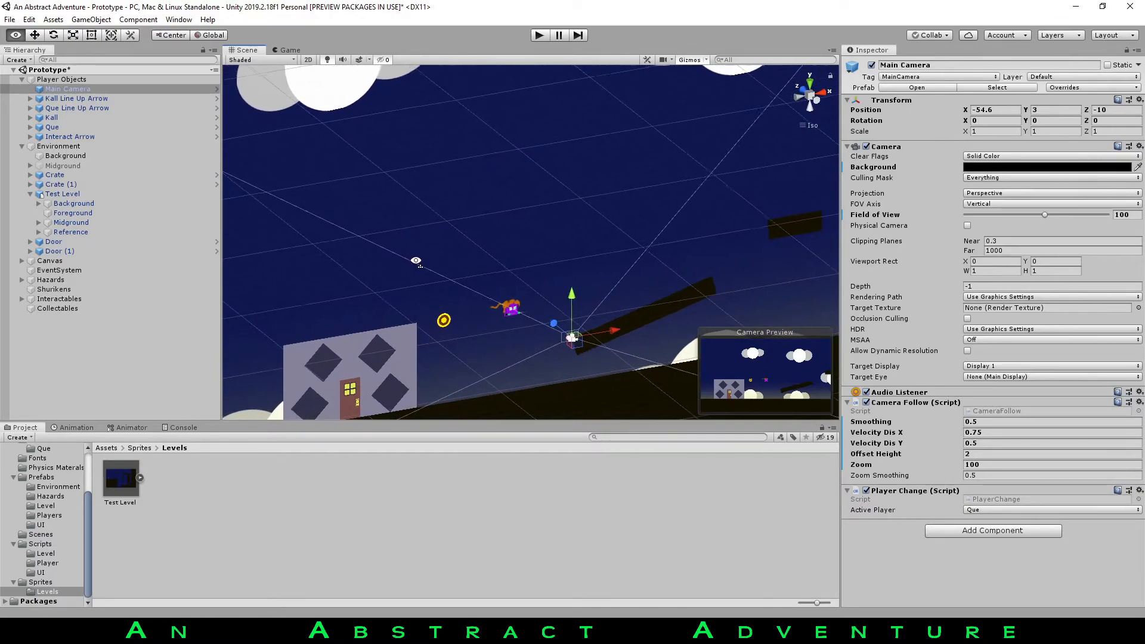
Compare a frontal view of the house and players with steep side angles that reveal the flat layers' depth.
{"action": "left_click_drag", "start_coordinate": [416, 263], "coordinate": [543, 66], "text": "alt"}
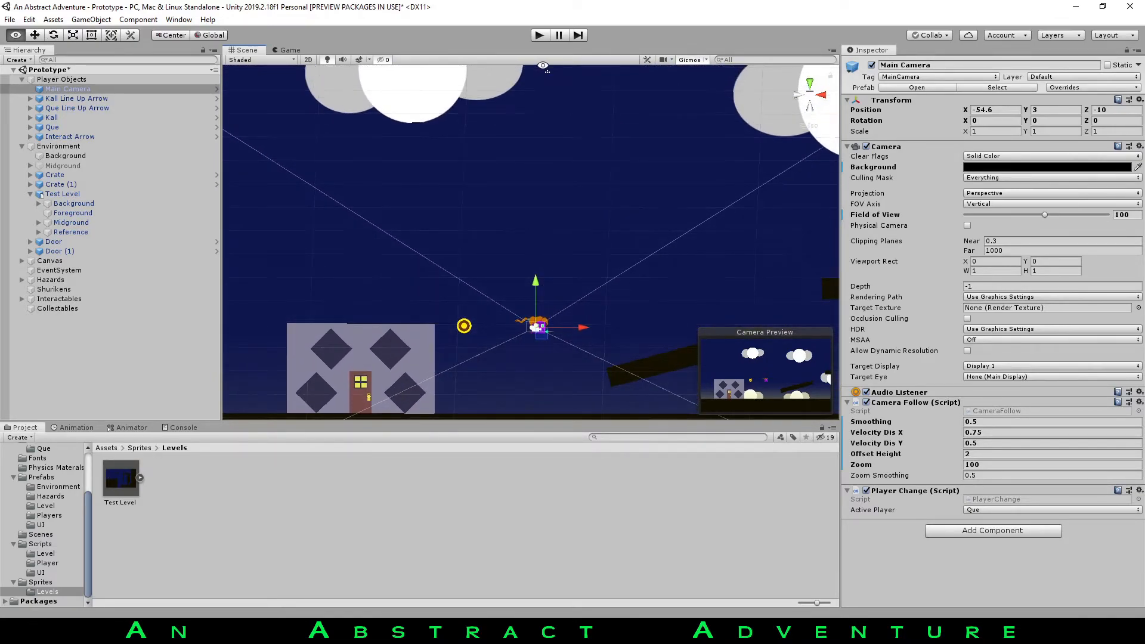
{"action": "left_click_drag", "start_coordinate": [574, 174], "coordinate": [417, 184], "text": "alt"}
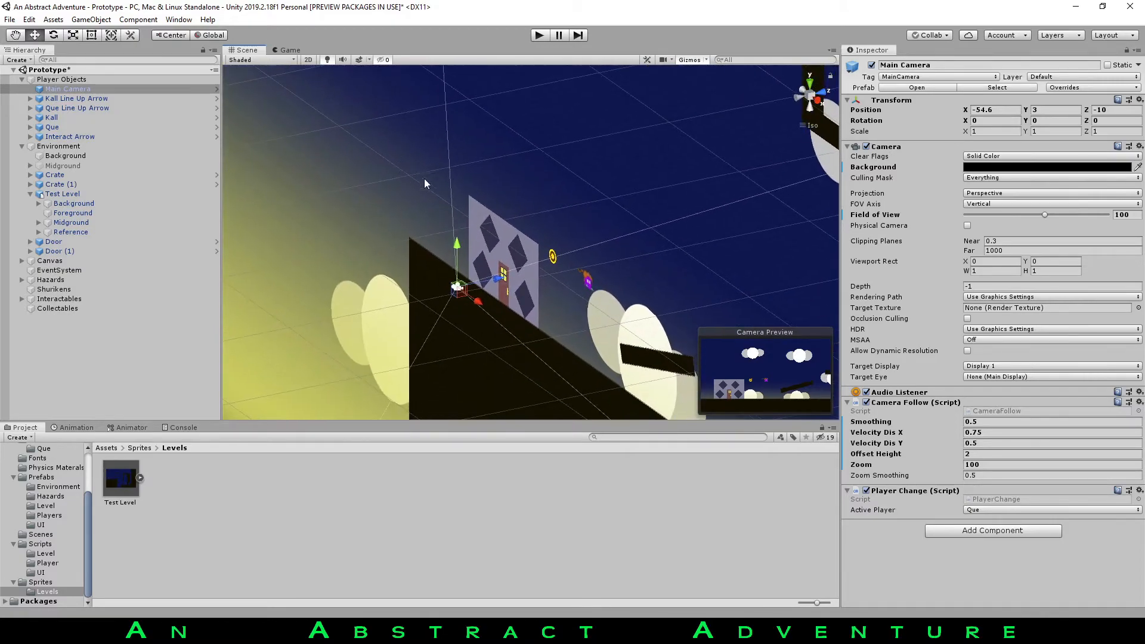
{"action": "left_click_drag", "start_coordinate": [461, 220], "coordinate": [629, 317], "text": "alt"}
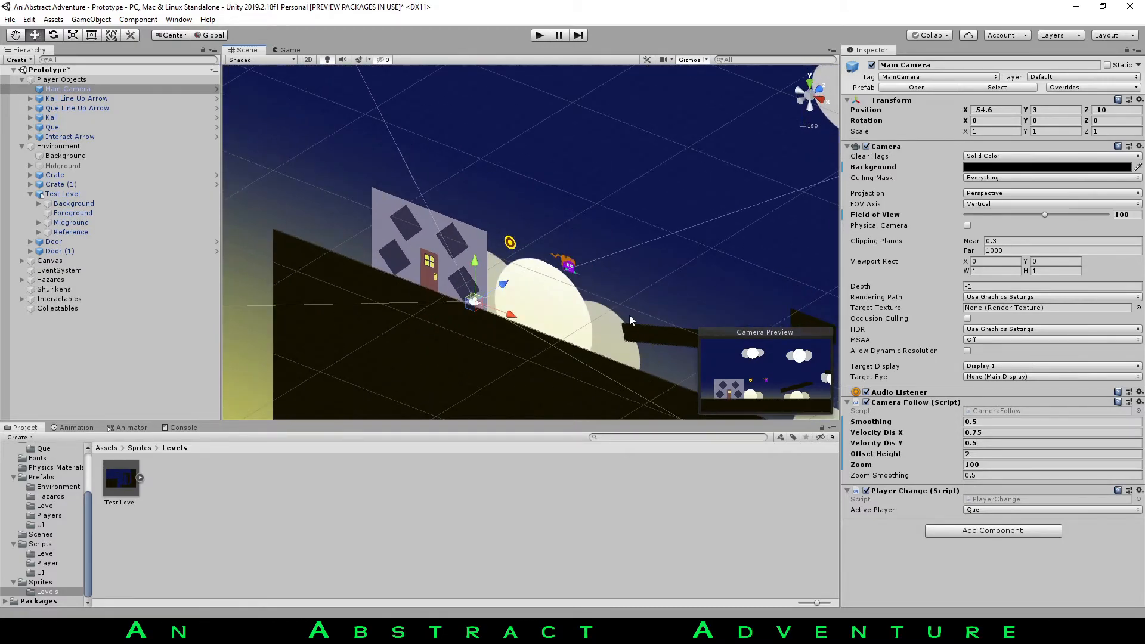
{"action": "left_click_drag", "start_coordinate": [578, 265], "coordinate": [584, 224], "text": "alt"}
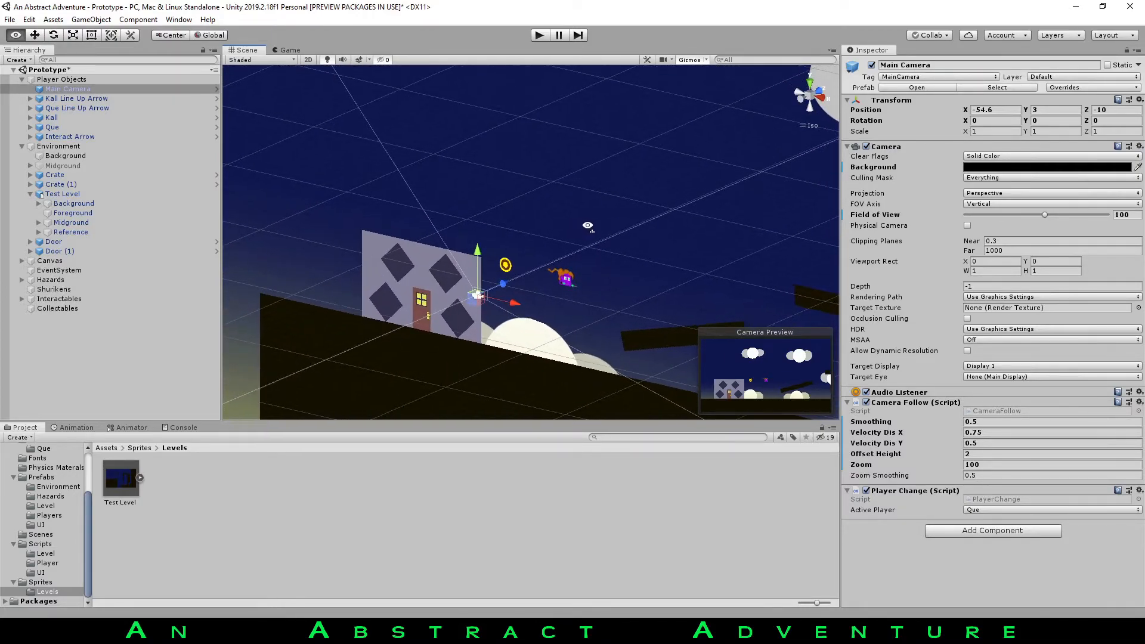
{"action": "left_click_drag", "start_coordinate": [588, 225], "coordinate": [548, 219], "text": "alt"}
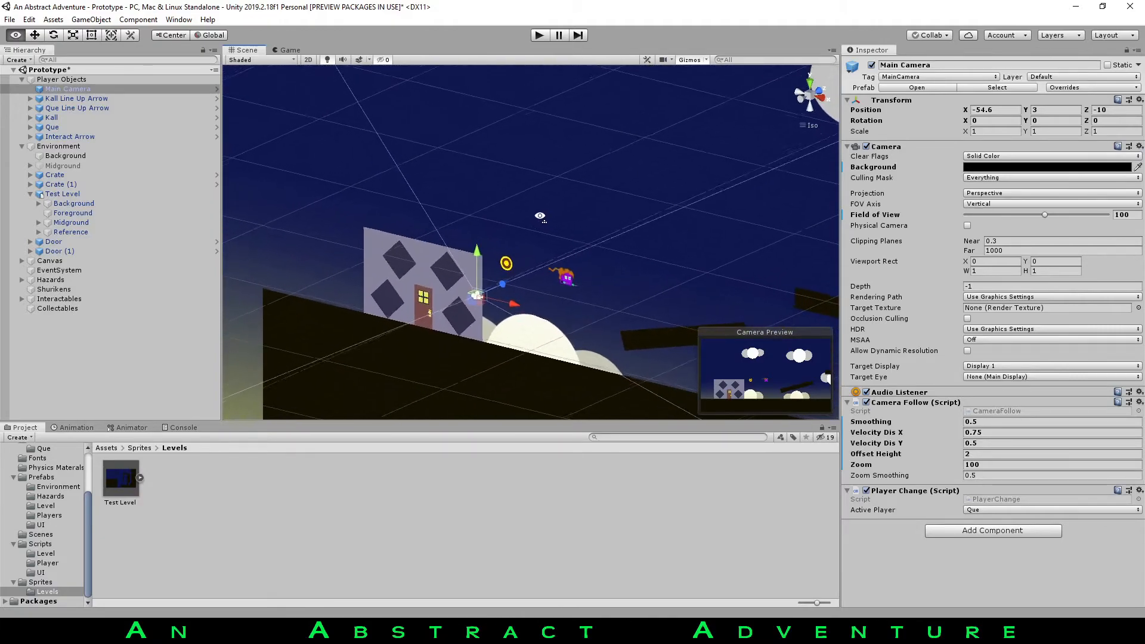
{"action": "left_click_drag", "start_coordinate": [545, 213], "coordinate": [481, 154], "text": "alt"}
Frame the Main Camera in the scene and examine the starting ledge and house around it from several oblique angles.
{"action": "scroll", "coordinate": [478, 270], "scroll_direction": "down", "scroll_amount": 6}
{"action": "scroll", "coordinate": [431, 189], "scroll_direction": "down", "scroll_amount": 7}
{"action": "key", "text": "f"}
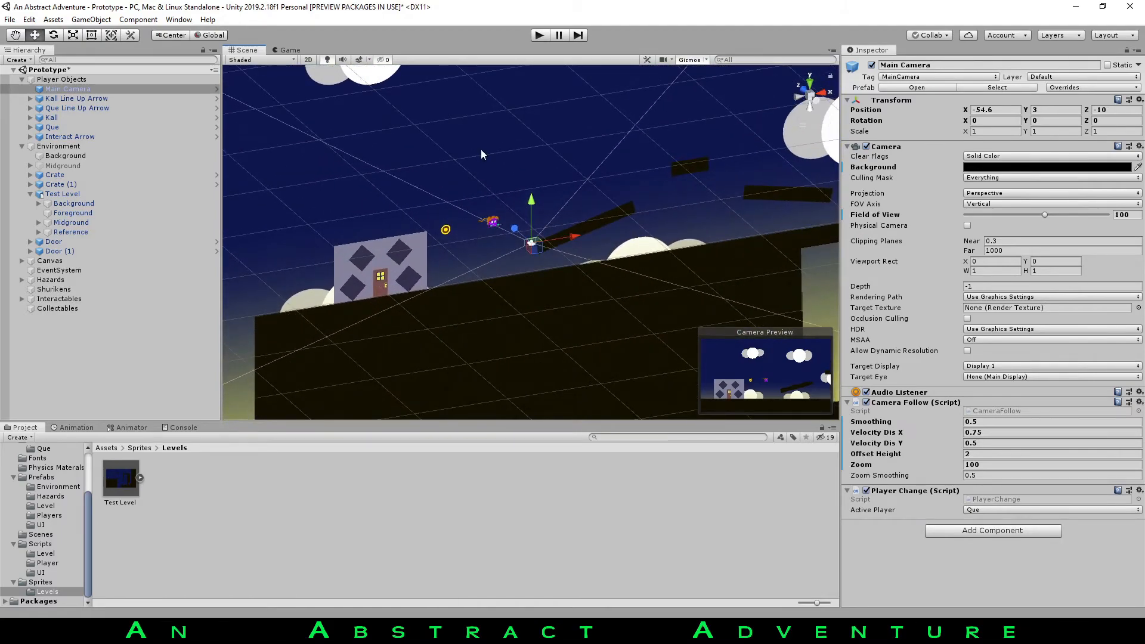
{"action": "left_click_drag", "start_coordinate": [482, 154], "coordinate": [510, 229], "text": "alt"}
{"action": "left_click_drag", "start_coordinate": [586, 208], "coordinate": [744, 185], "text": "alt"}
{"action": "left_click_drag", "start_coordinate": [666, 198], "coordinate": [501, 237], "text": "alt"}
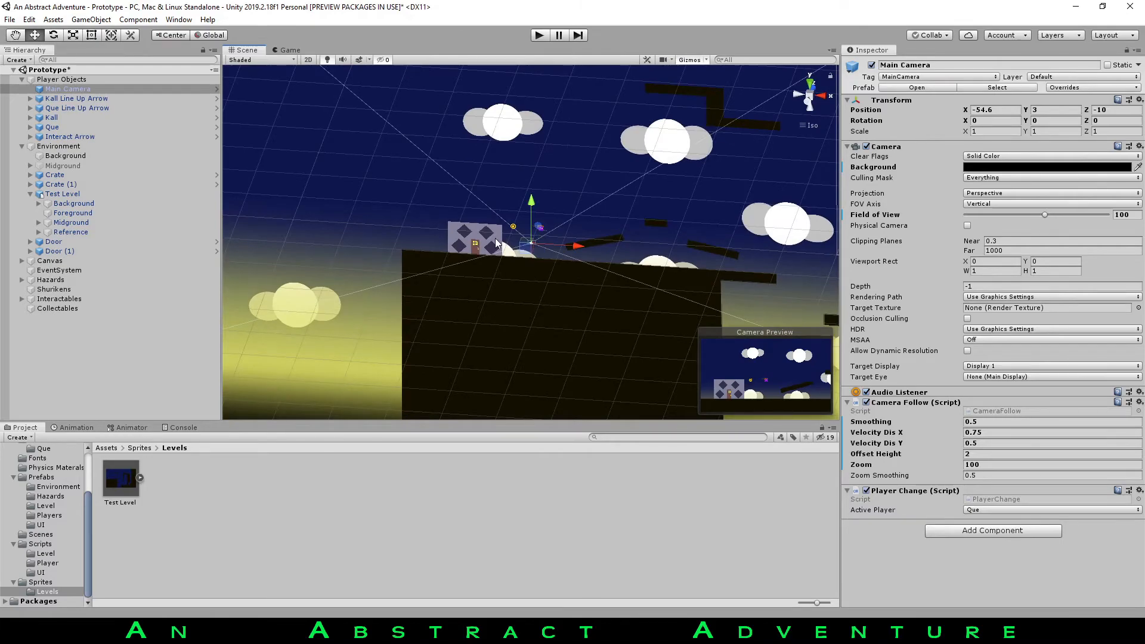
{"action": "left_click_drag", "start_coordinate": [496, 242], "coordinate": [382, 148], "text": "alt"}
{"action": "left_click_drag", "start_coordinate": [344, 158], "coordinate": [460, 231], "text": "alt"}
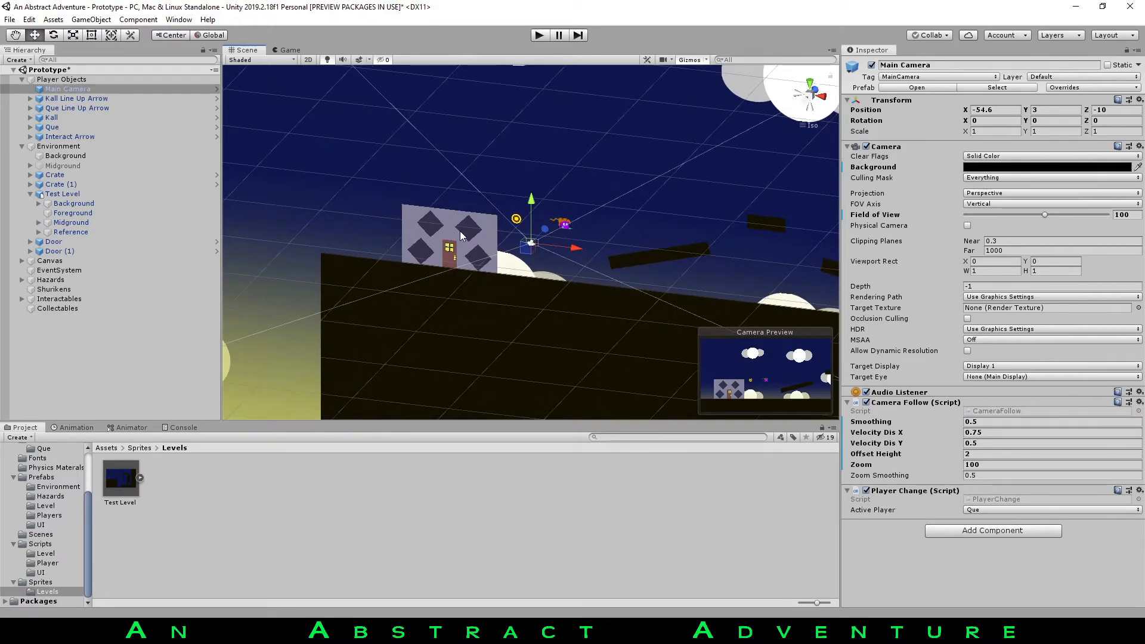
Compare the starting ledge and the Main Camera's view cone from low and steep oblique angles with a frontal view of the level.
{"action": "left_click_drag", "start_coordinate": [460, 230], "coordinate": [481, 216], "text": "alt"}
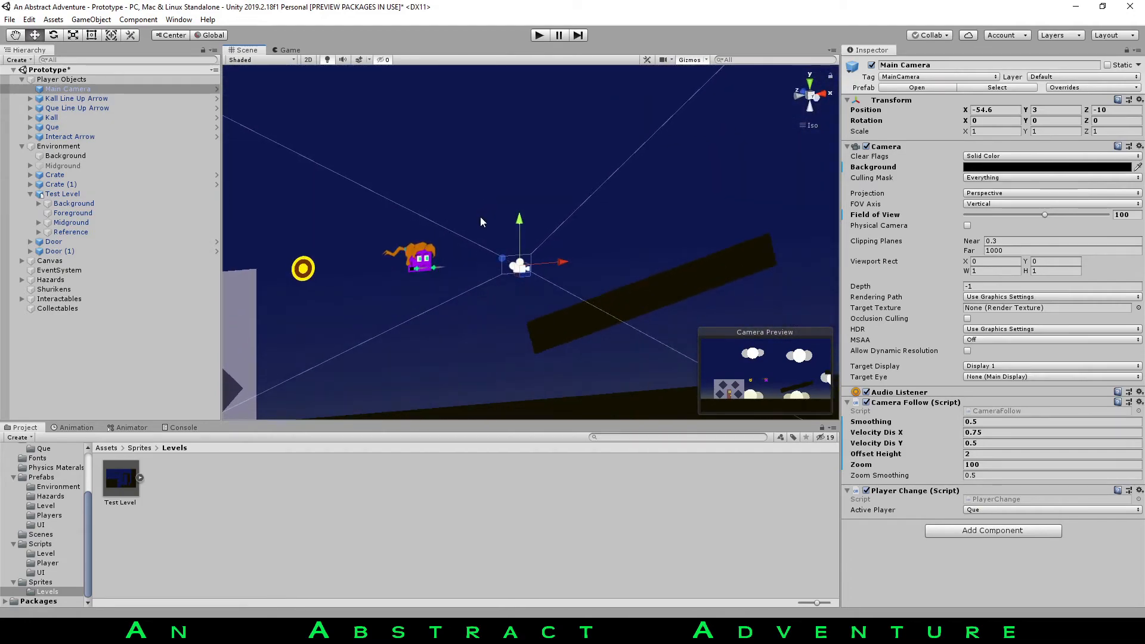
{"action": "left_click_drag", "start_coordinate": [643, 222], "coordinate": [601, 240], "text": "alt"}
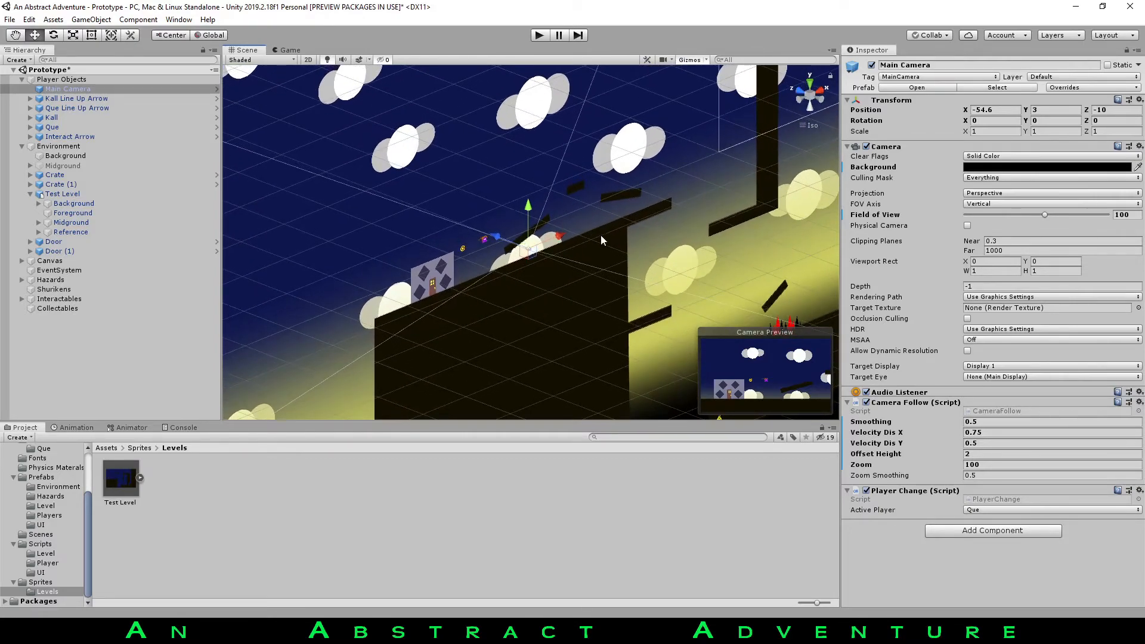
{"action": "scroll", "coordinate": [601, 240], "scroll_direction": "up", "scroll_amount": 3}
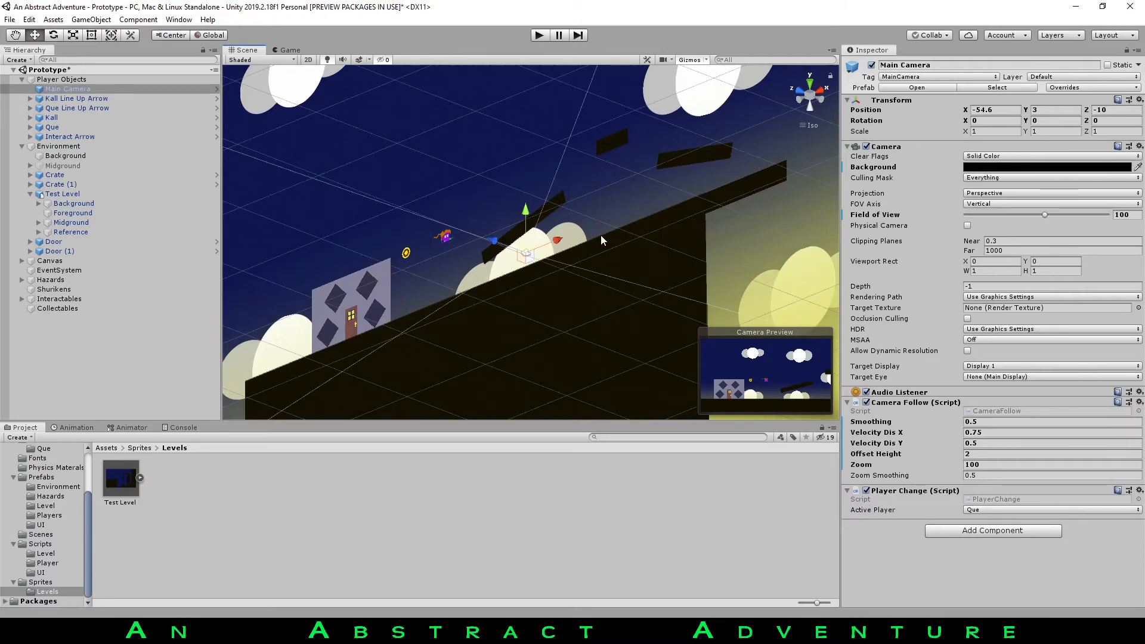
{"action": "left_click_drag", "start_coordinate": [600, 235], "coordinate": [510, 198], "text": "alt"}
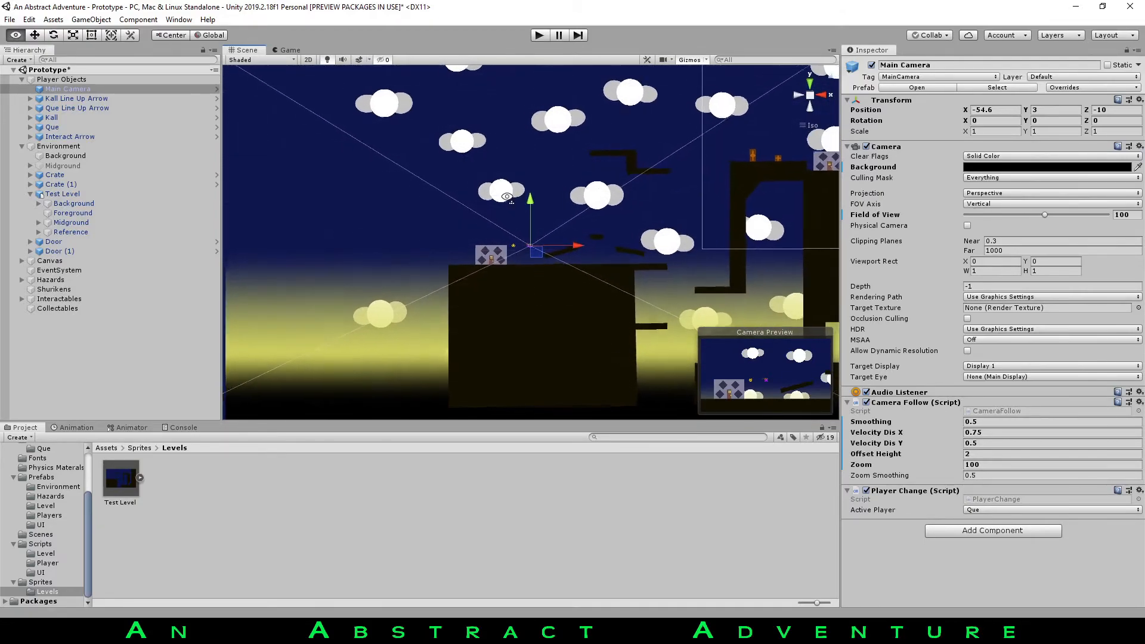
{"action": "right_click_drag", "start_coordinate": [510, 198], "coordinate": [539, 183]}
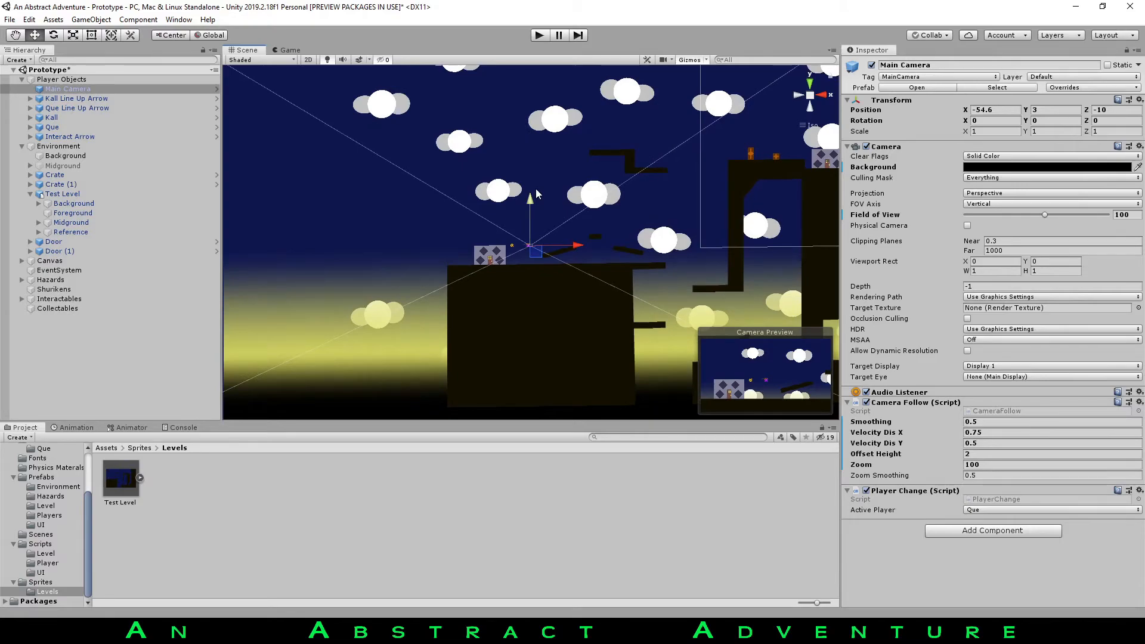
Examine the house, both players and the Main Camera head-on at close and wider framings.
{"action": "scroll", "coordinate": [527, 256], "scroll_direction": "up", "scroll_amount": 15}
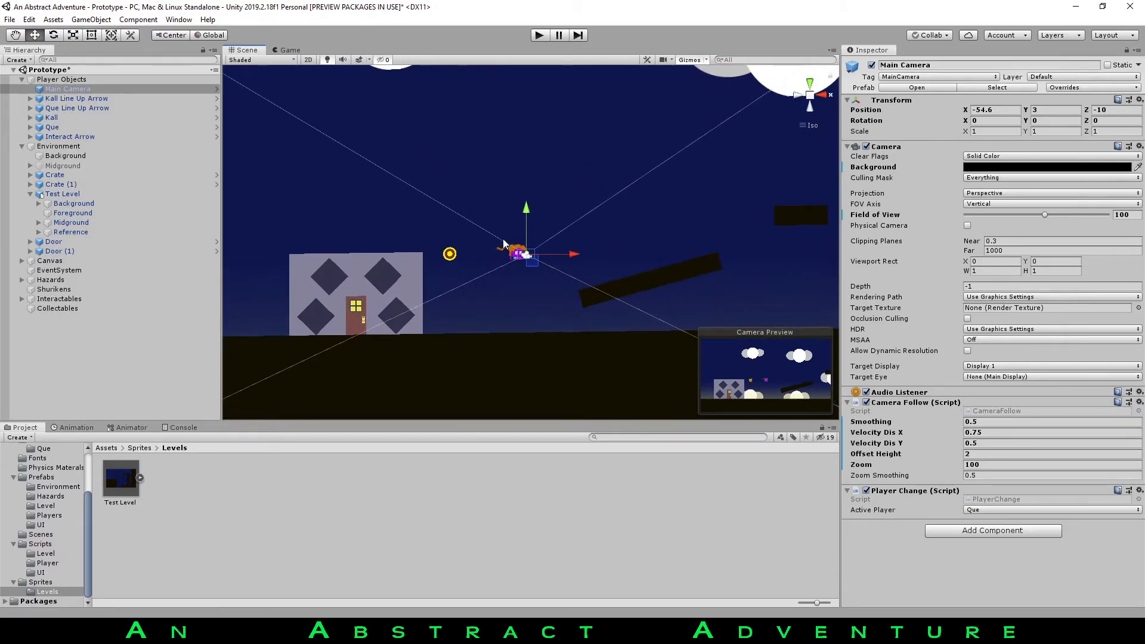
{"action": "scroll", "coordinate": [489, 277], "scroll_direction": "up", "scroll_amount": 5}
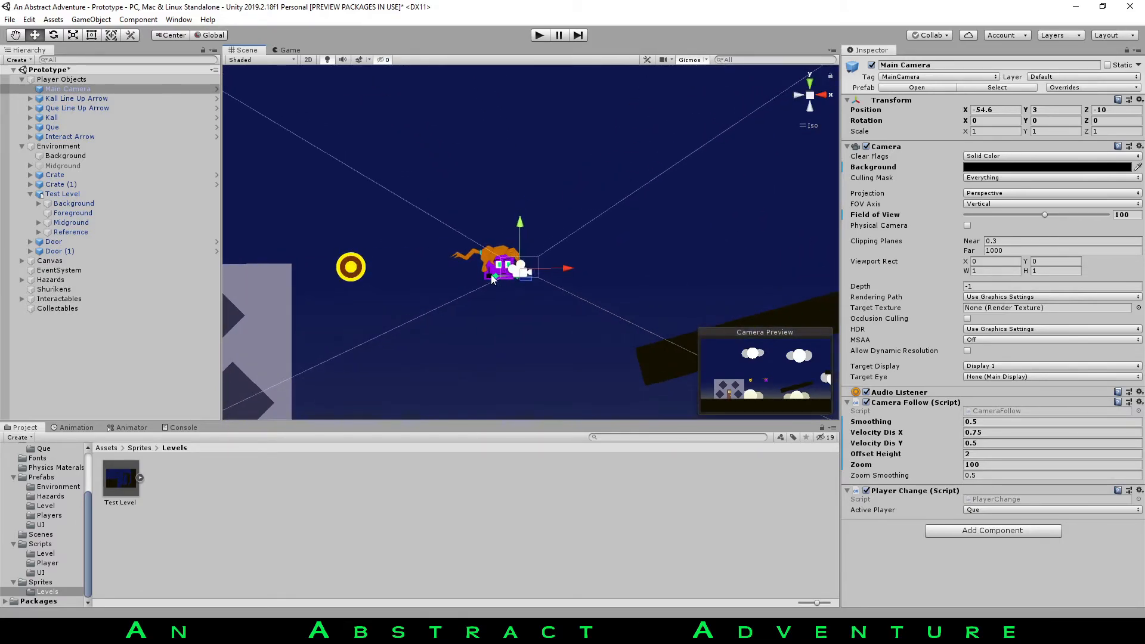
{"action": "scroll", "coordinate": [515, 164], "scroll_direction": "down", "scroll_amount": 3}
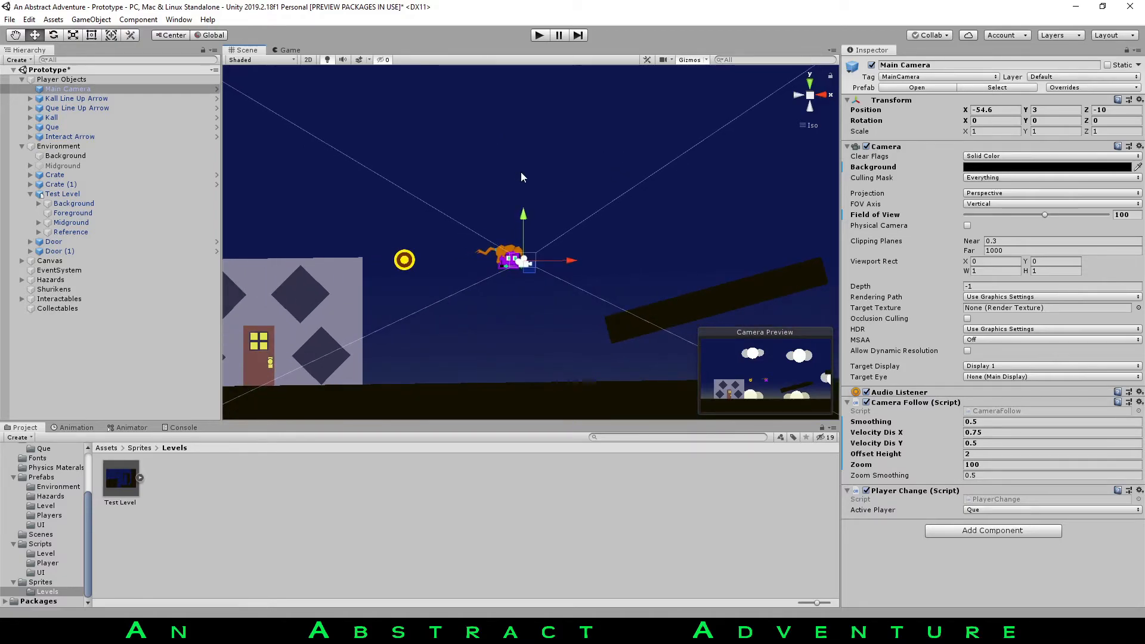
{"action": "right_click_drag", "start_coordinate": [521, 172], "coordinate": [557, 181]}
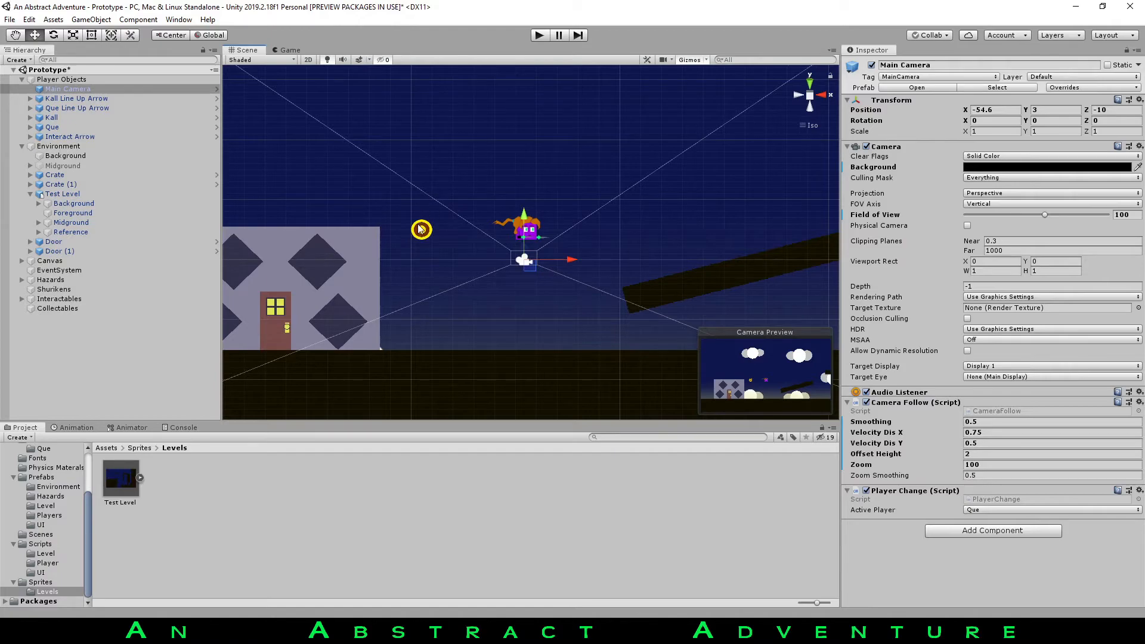
{"action": "scroll", "coordinate": [480, 193], "scroll_direction": "down", "scroll_amount": 3}
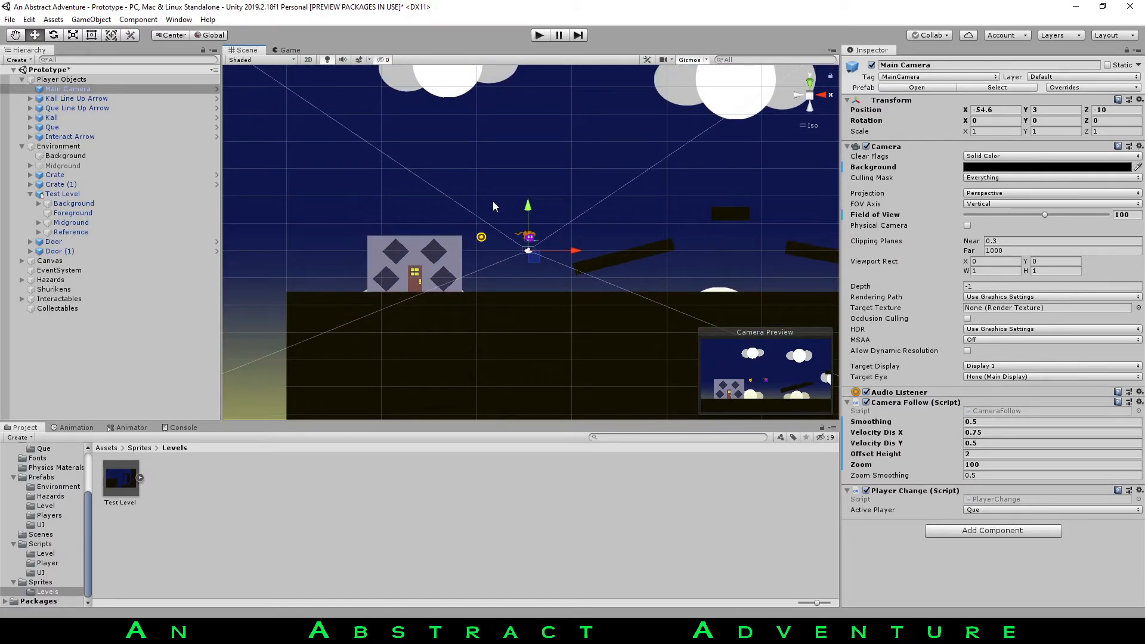
{"action": "scroll", "coordinate": [577, 240], "scroll_direction": "up", "scroll_amount": 1}
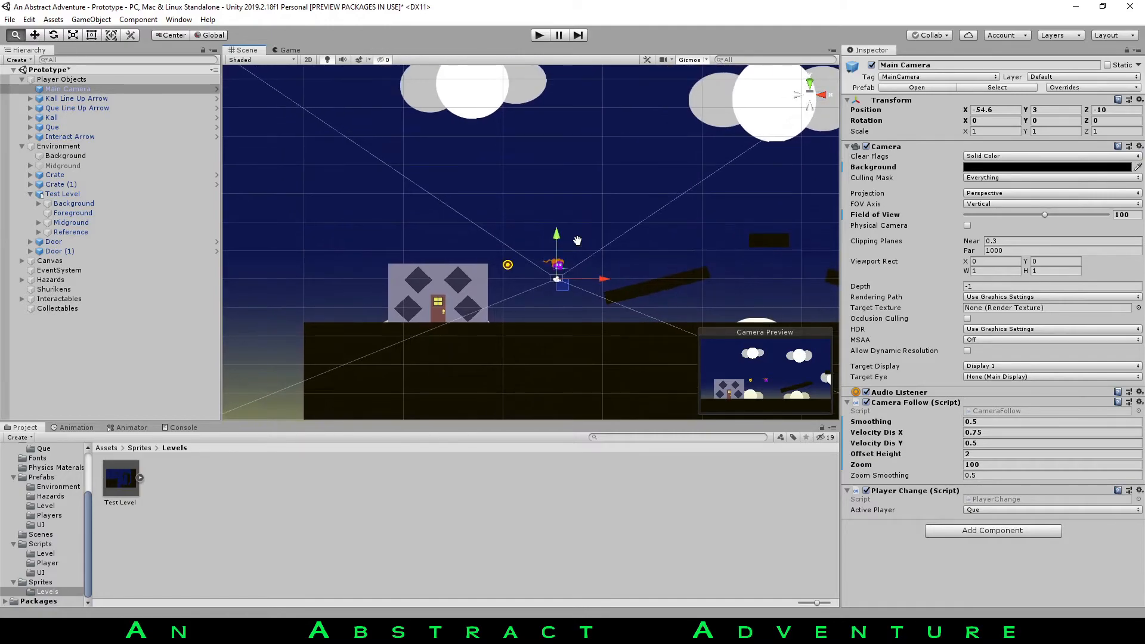
{"action": "scroll", "coordinate": [577, 240], "scroll_direction": "up", "scroll_amount": 1}
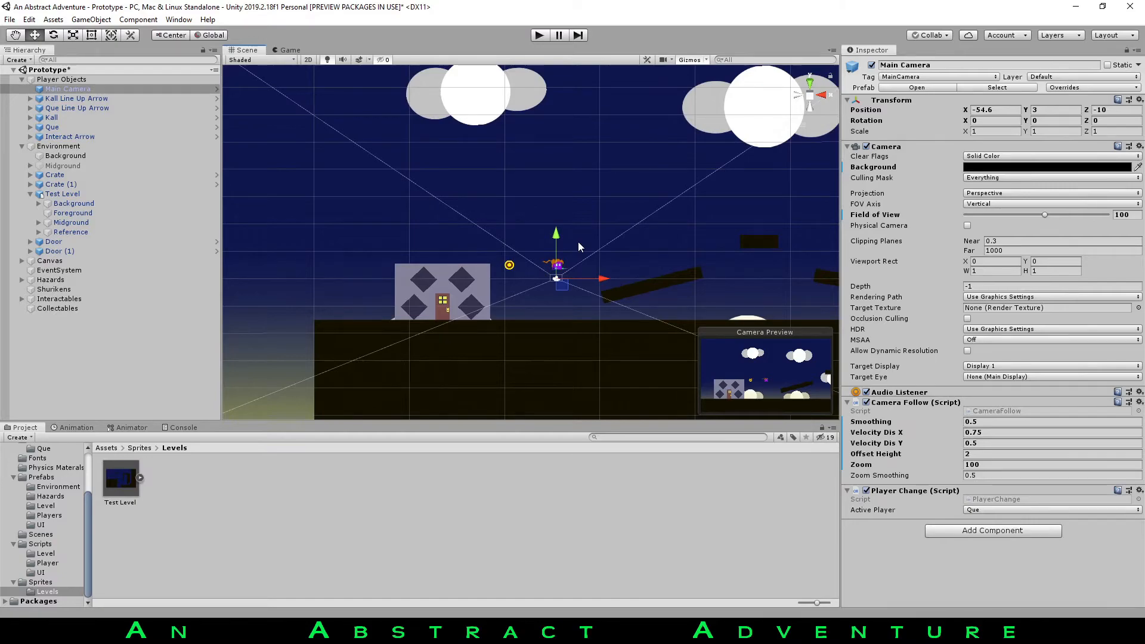
{"action": "scroll", "coordinate": [571, 131], "scroll_direction": "down", "scroll_amount": 3}
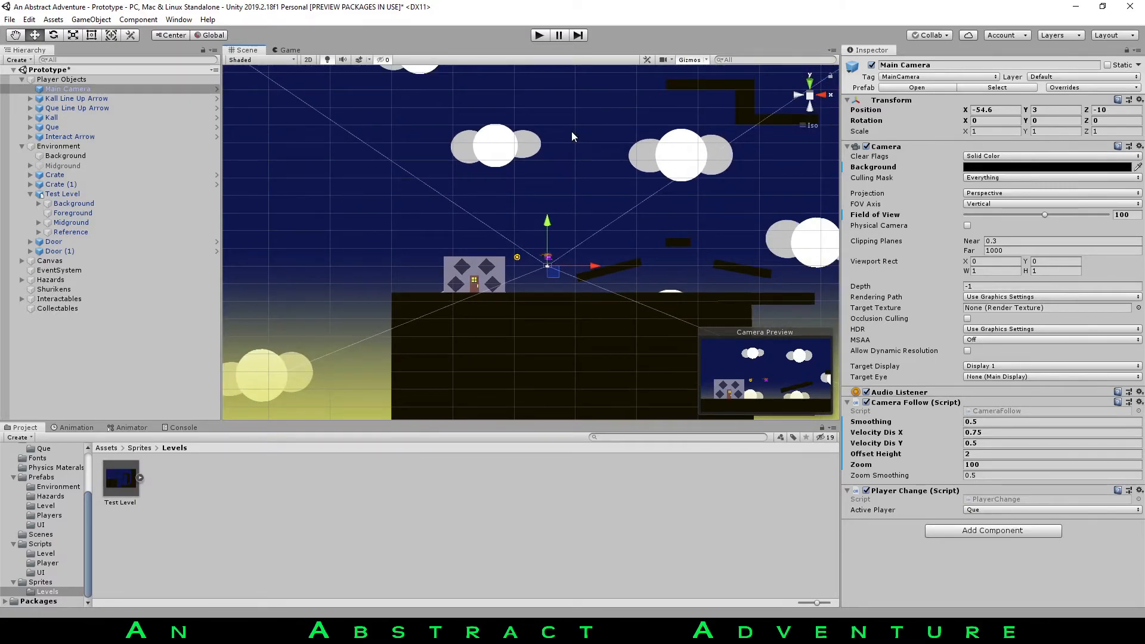
{"action": "scroll", "coordinate": [623, 210], "scroll_direction": "up", "scroll_amount": 3}
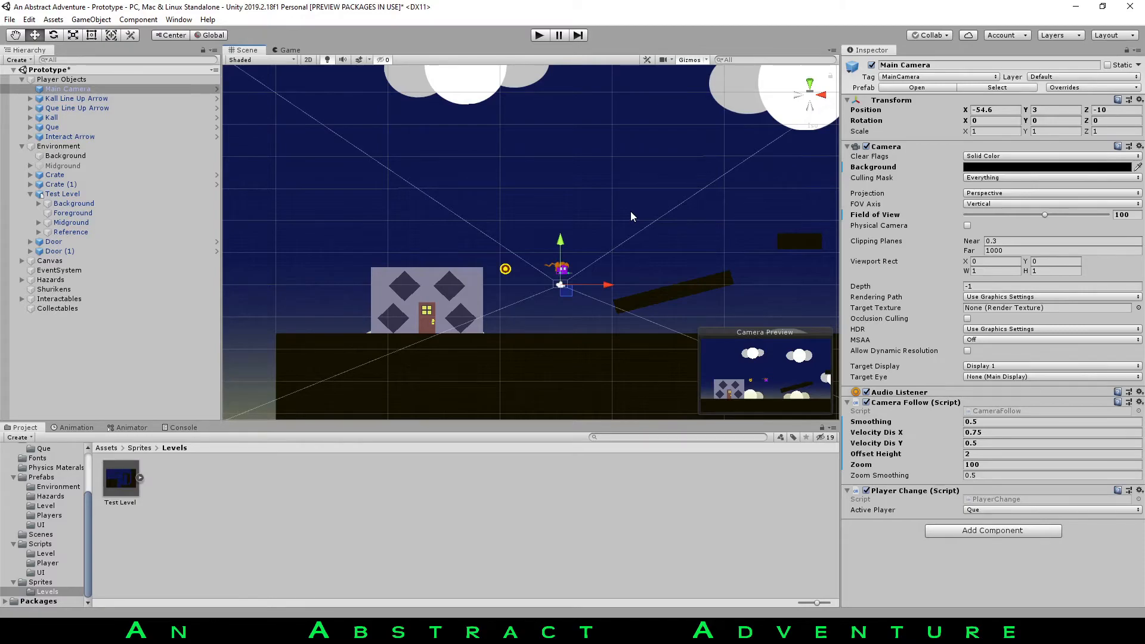
Examine the starting ledge, floating platforms and cloud layers from steep, raised side angles.
{"action": "scroll", "coordinate": [631, 211], "scroll_direction": "down", "scroll_amount": 4}
{"action": "middle_click_drag", "start_coordinate": [628, 218], "coordinate": [528, 220]}
{"action": "left_click_drag", "start_coordinate": [528, 221], "coordinate": [701, 220], "text": "alt"}
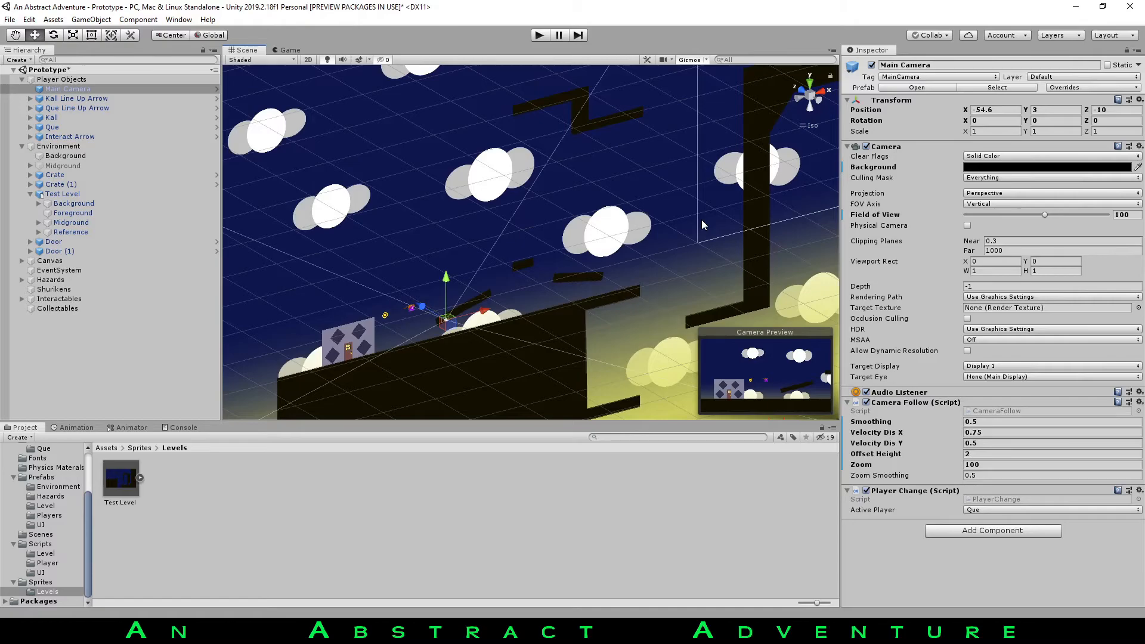
{"action": "mouse_move", "coordinate": [507, 165]}
{"action": "right_mouse_down"}
{"action": "mouse_move", "coordinate": [460, 146]}
{"action": "mouse_move", "coordinate": [507, 160]}
{"action": "mouse_move", "coordinate": [484, 198]}
{"action": "right_mouse_up"}
{"action": "left_click_drag", "start_coordinate": [485, 199], "coordinate": [646, 253], "text": "alt"}
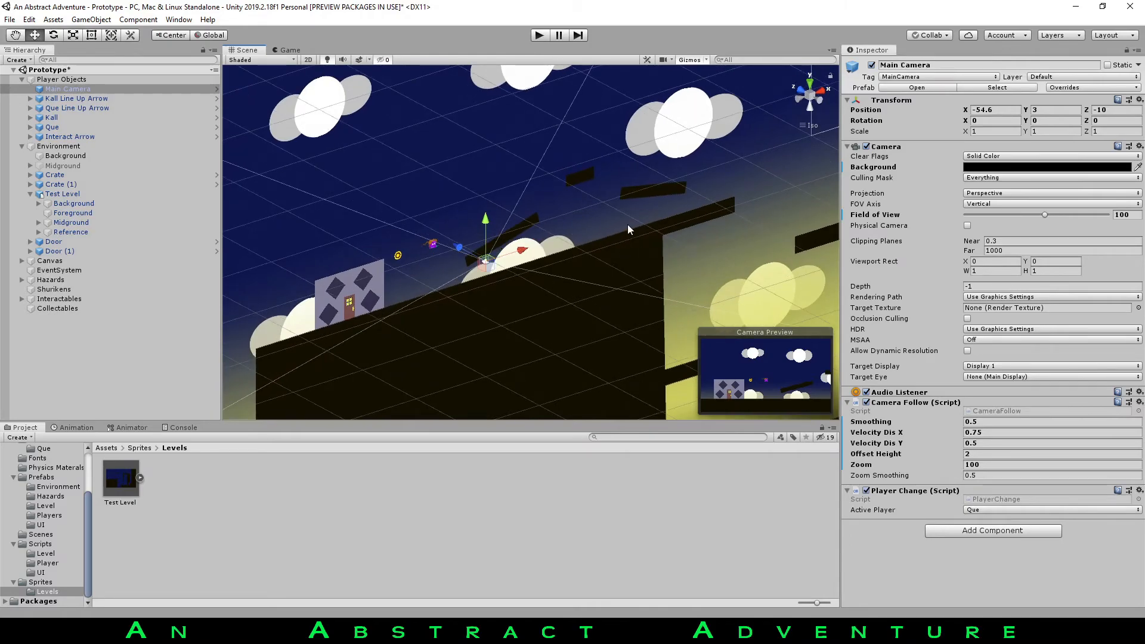
{"action": "left_click_drag", "start_coordinate": [668, 213], "coordinate": [590, 238], "text": "alt"}
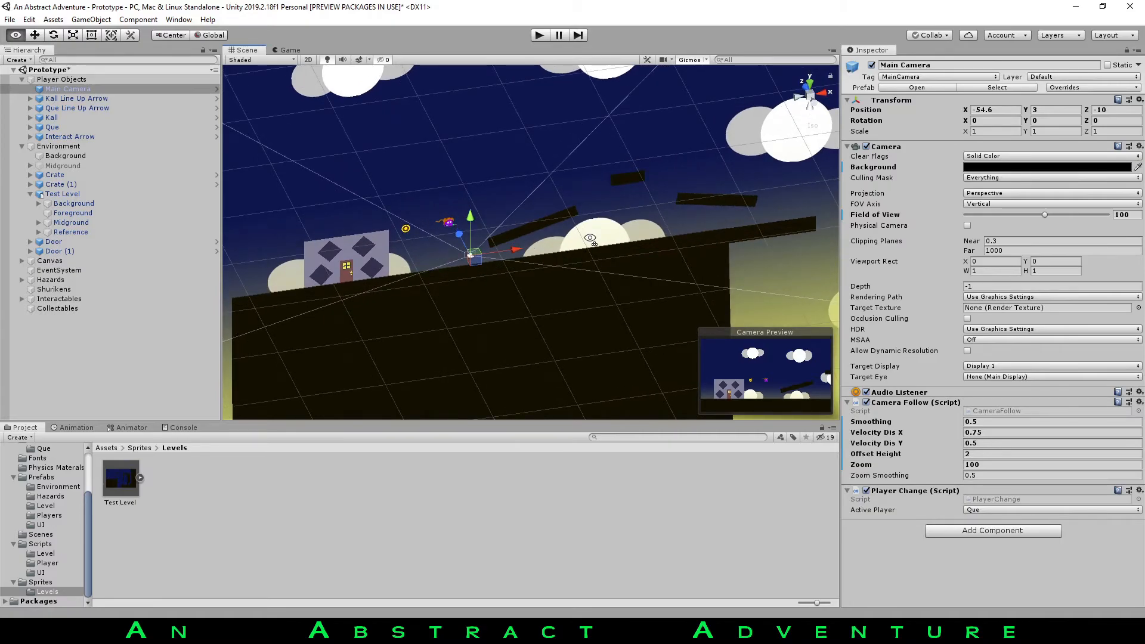
Survey the wider level, compare it with the low-poly ruins reference image in the browser, and return to Unity.
{"action": "scroll", "coordinate": [581, 231], "scroll_direction": "down", "scroll_amount": 10}
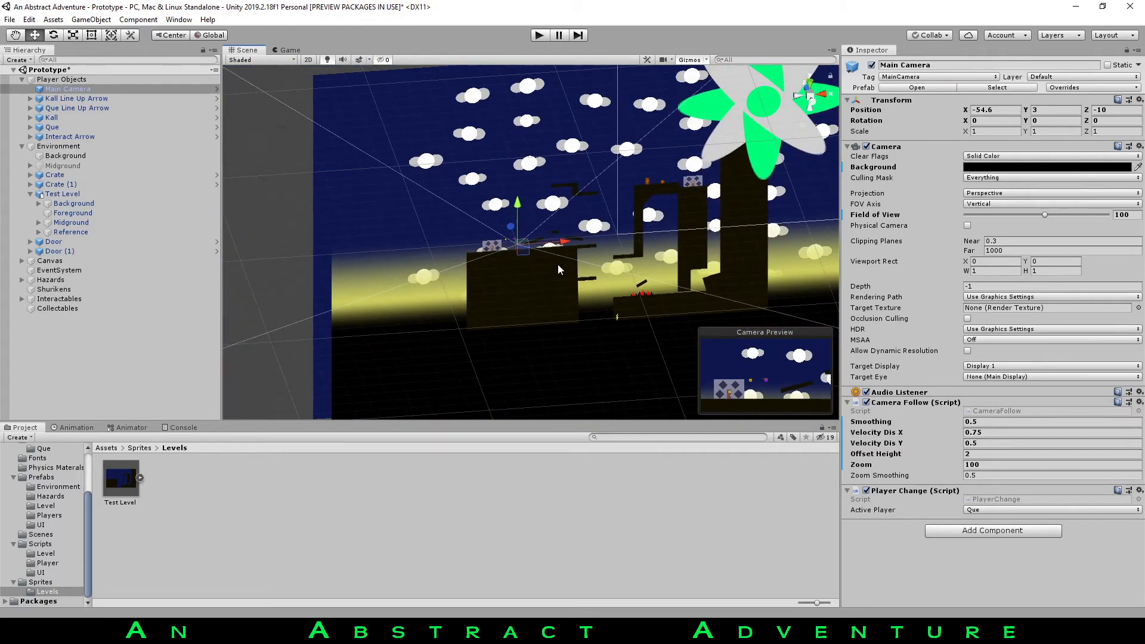
{"action": "scroll", "coordinate": [558, 269], "scroll_direction": "up", "scroll_amount": 3}
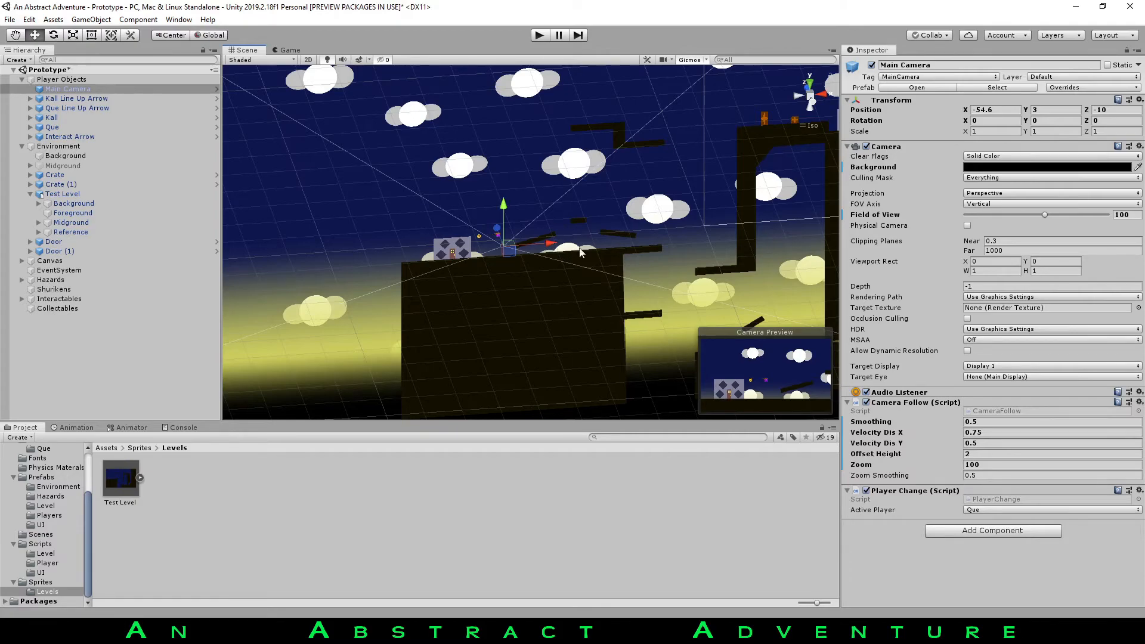
{"action": "key", "text": "alt+Tab"}
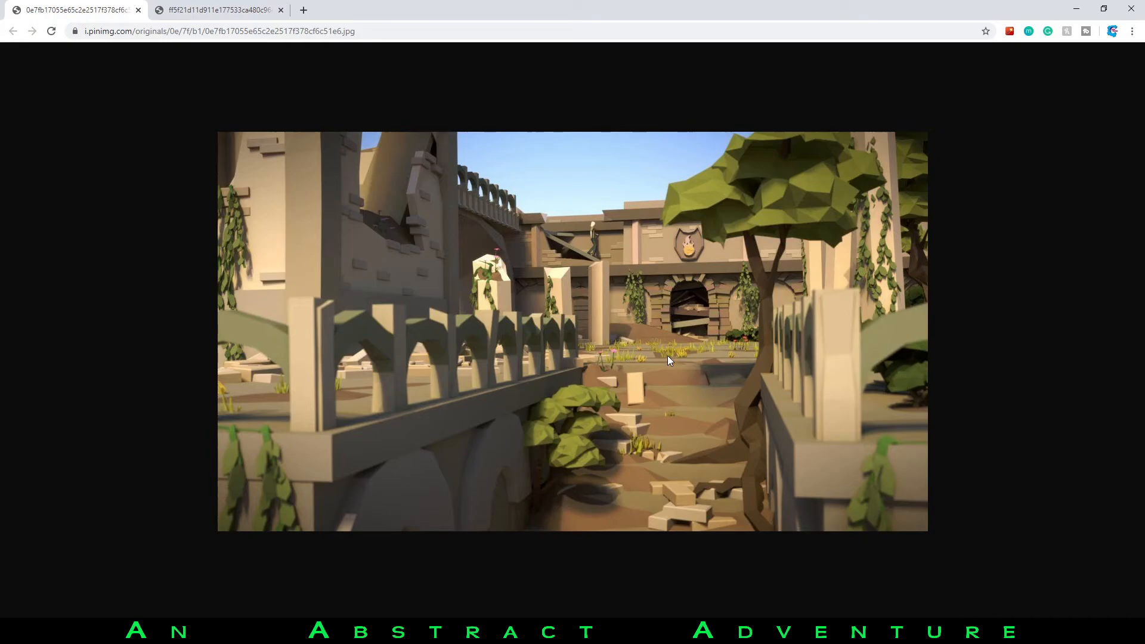
{"action": "key", "text": "alt+Tab"}
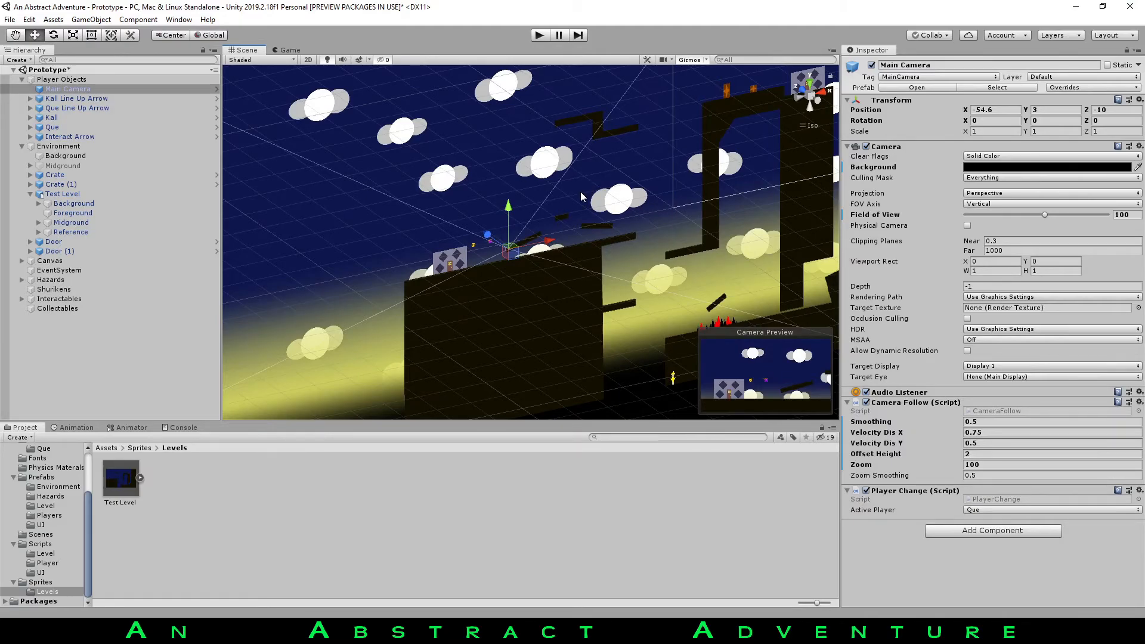
Orbit to the opposite side of the starting ledge and inspect the house and players at different distances.
{"action": "left_click_drag", "start_coordinate": [579, 195], "coordinate": [387, 194], "text": "alt"}
{"action": "scroll", "coordinate": [496, 190], "scroll_direction": "up", "scroll_amount": 6}
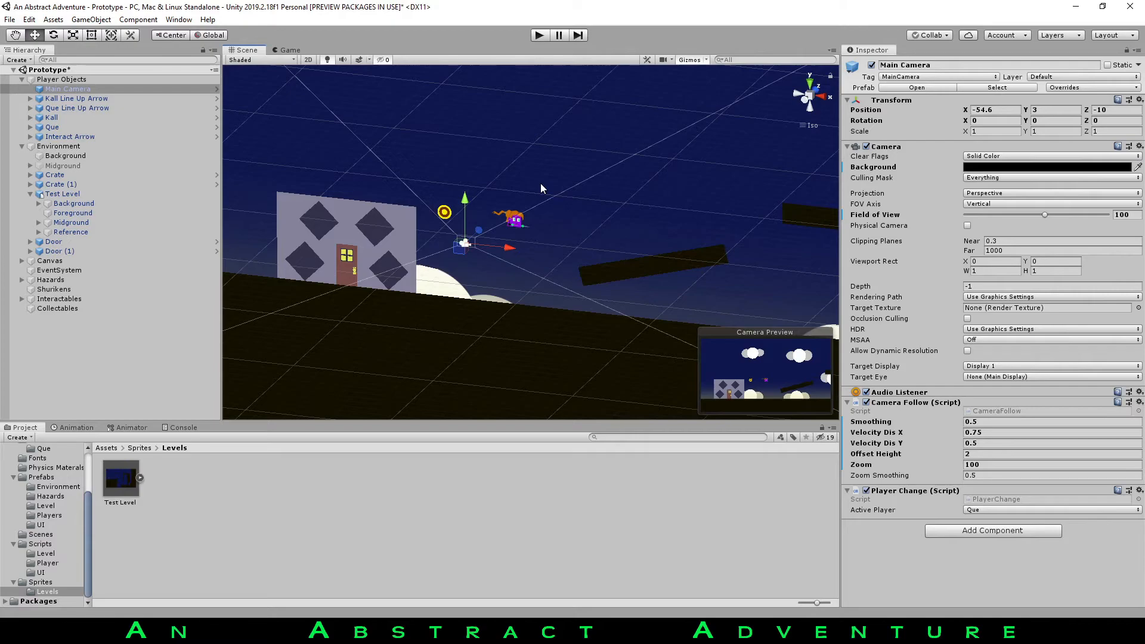
{"action": "scroll", "coordinate": [541, 188], "scroll_direction": "down", "scroll_amount": 3}
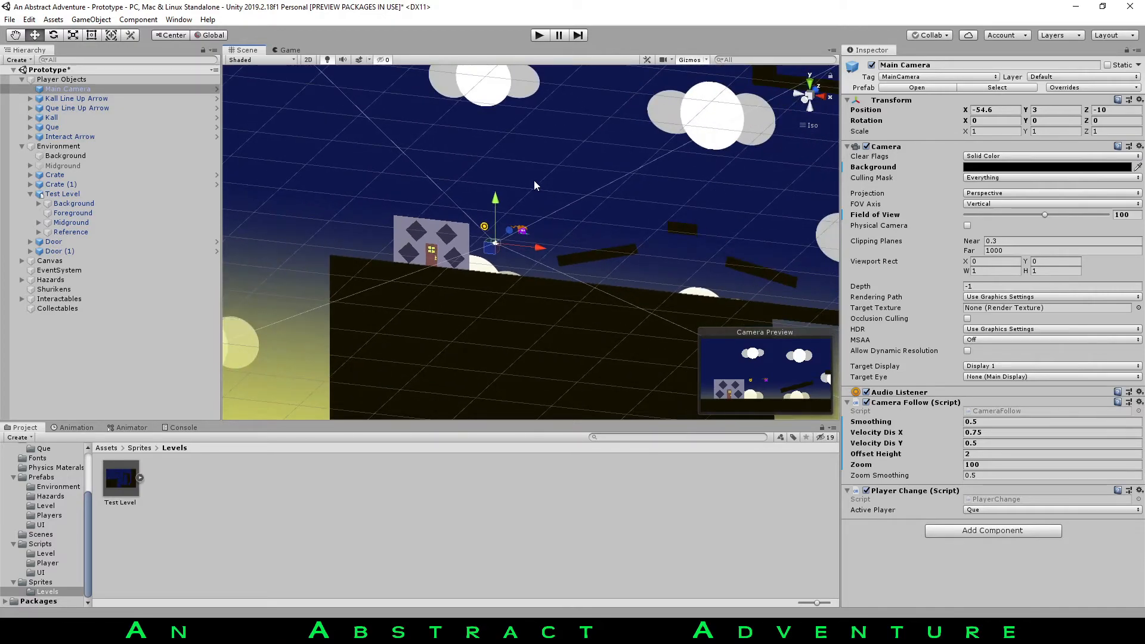
{"action": "left_click_drag", "start_coordinate": [535, 180], "coordinate": [499, 192], "text": "alt"}
{"action": "scroll", "coordinate": [524, 200], "scroll_direction": "up", "scroll_amount": 3}
{"action": "scroll", "coordinate": [517, 191], "scroll_direction": "down", "scroll_amount": 5}
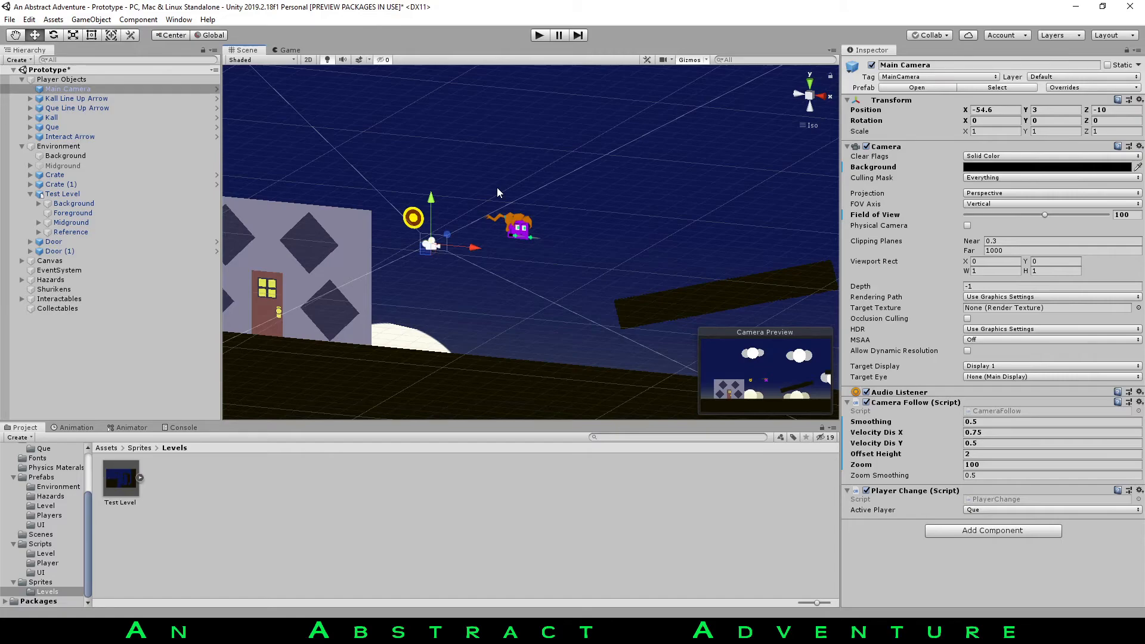
Compare the spacing between the players and the Main Camera in near-frontal and slightly angled views.
{"action": "left_click_drag", "start_coordinate": [497, 189], "coordinate": [565, 200], "text": "alt"}
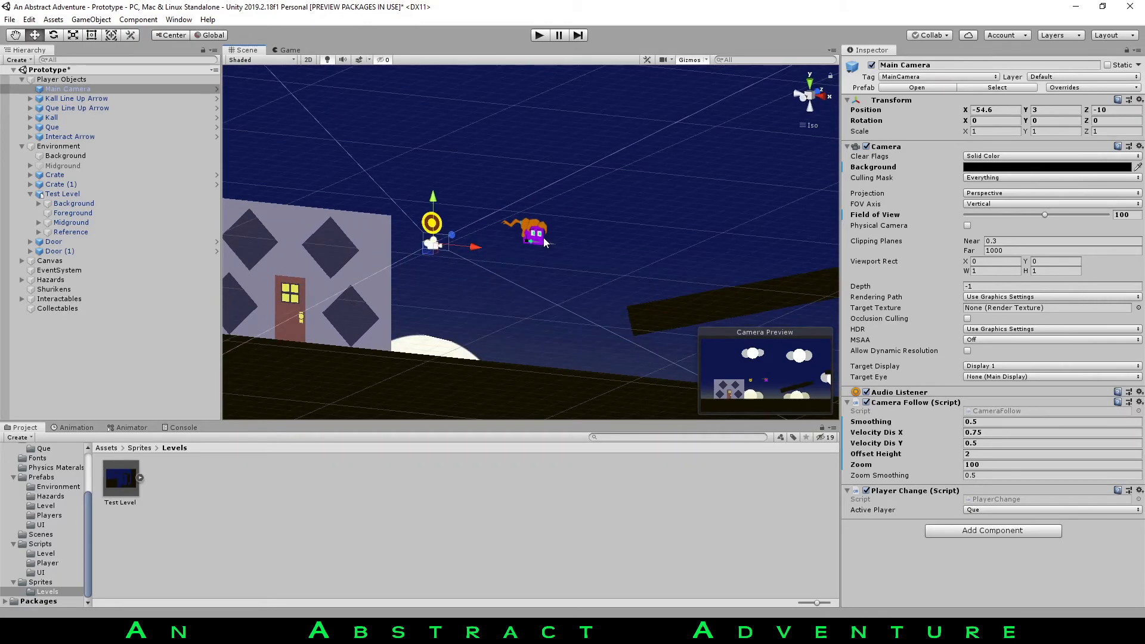
{"action": "left_click_drag", "start_coordinate": [544, 239], "coordinate": [591, 237], "text": "alt"}
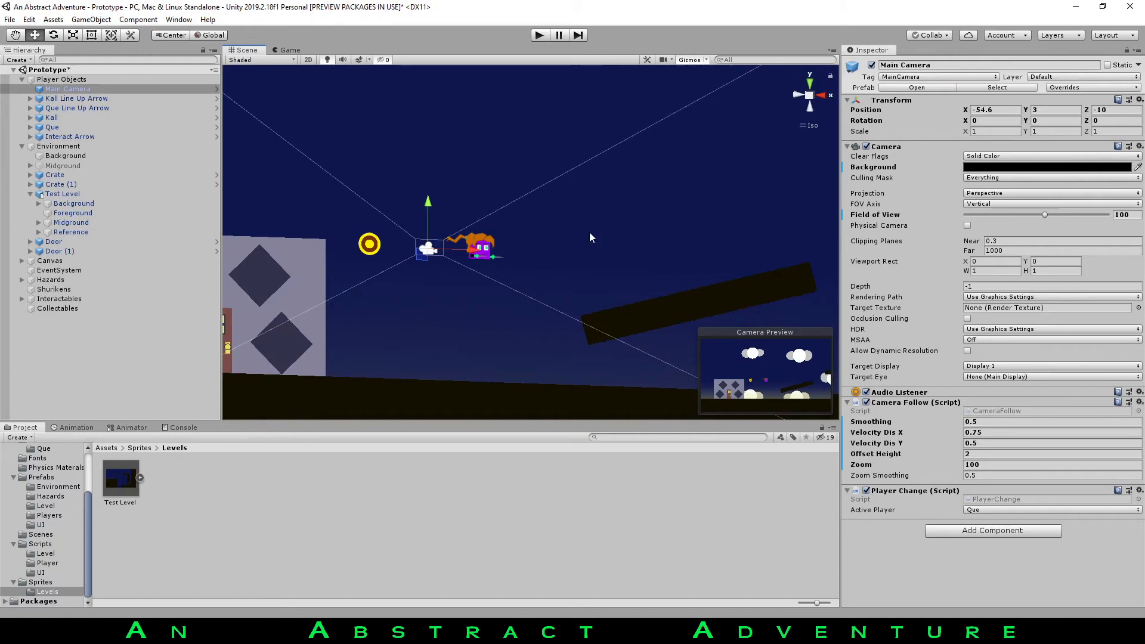
{"action": "left_click_drag", "start_coordinate": [590, 237], "coordinate": [537, 245], "text": "alt"}
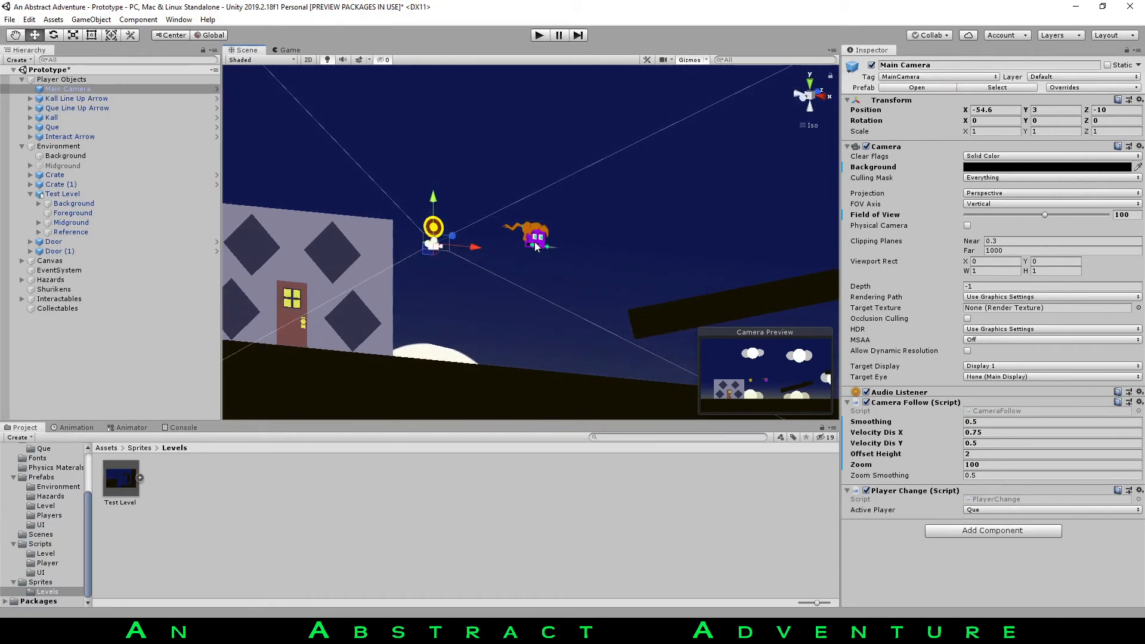
{"action": "left_click_drag", "start_coordinate": [623, 200], "coordinate": [609, 205], "text": "alt"}
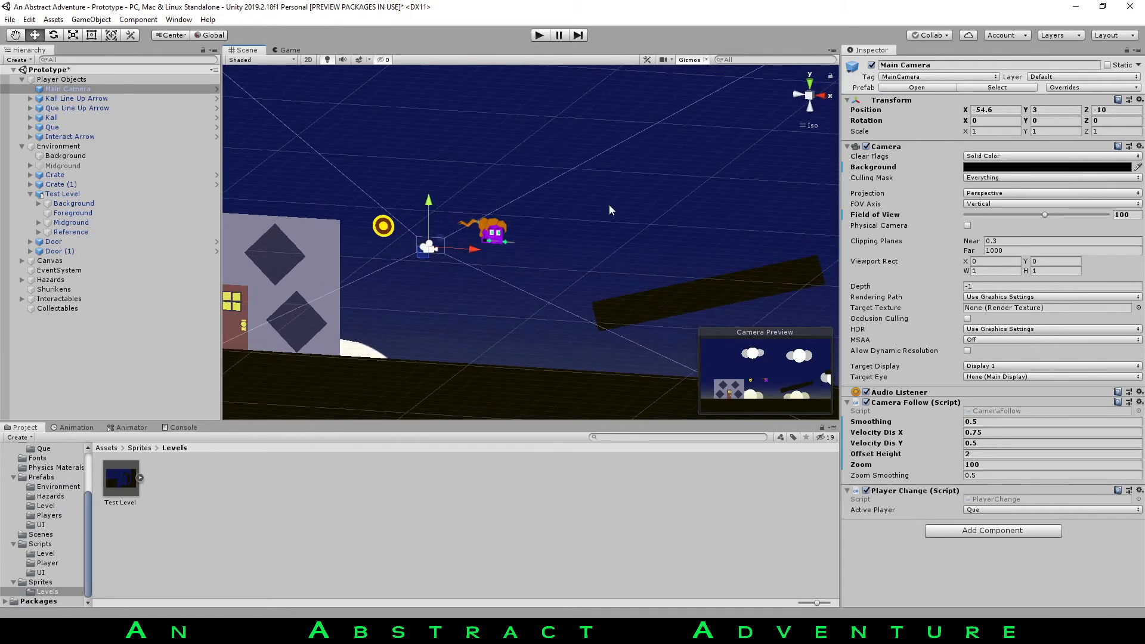
{"action": "left_click_drag", "start_coordinate": [609, 205], "coordinate": [580, 173], "text": "alt"}
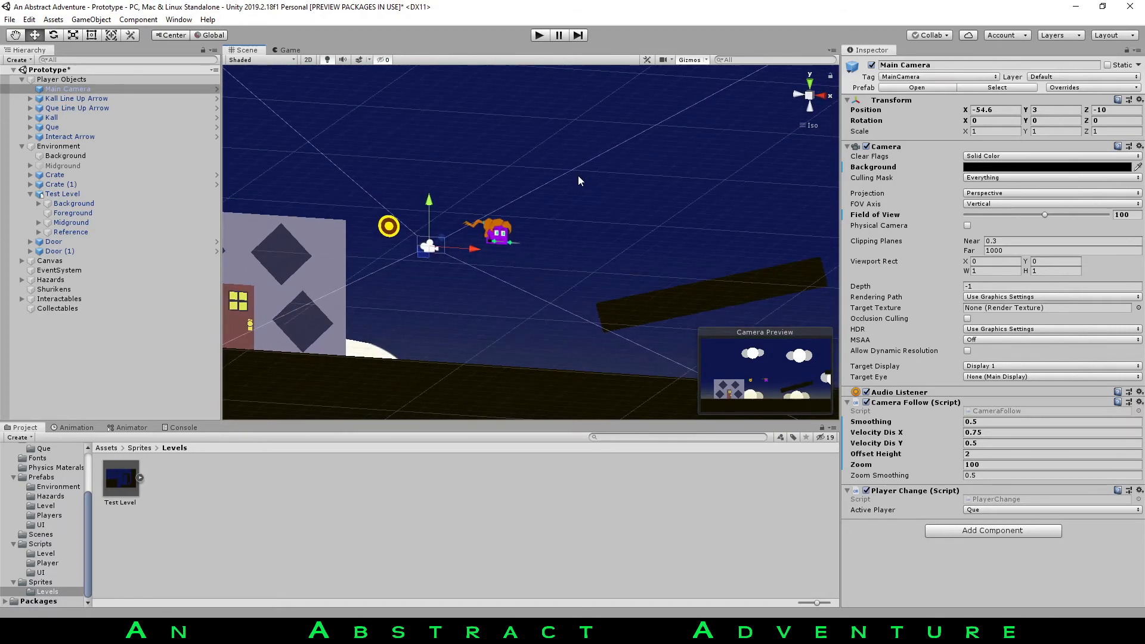
Inspect the purple player character close up from slightly different angles beside the Main Camera.
{"action": "scroll", "coordinate": [525, 236], "scroll_direction": "up", "scroll_amount": 6}
{"action": "right_click_drag", "start_coordinate": [514, 191], "coordinate": [477, 207]}
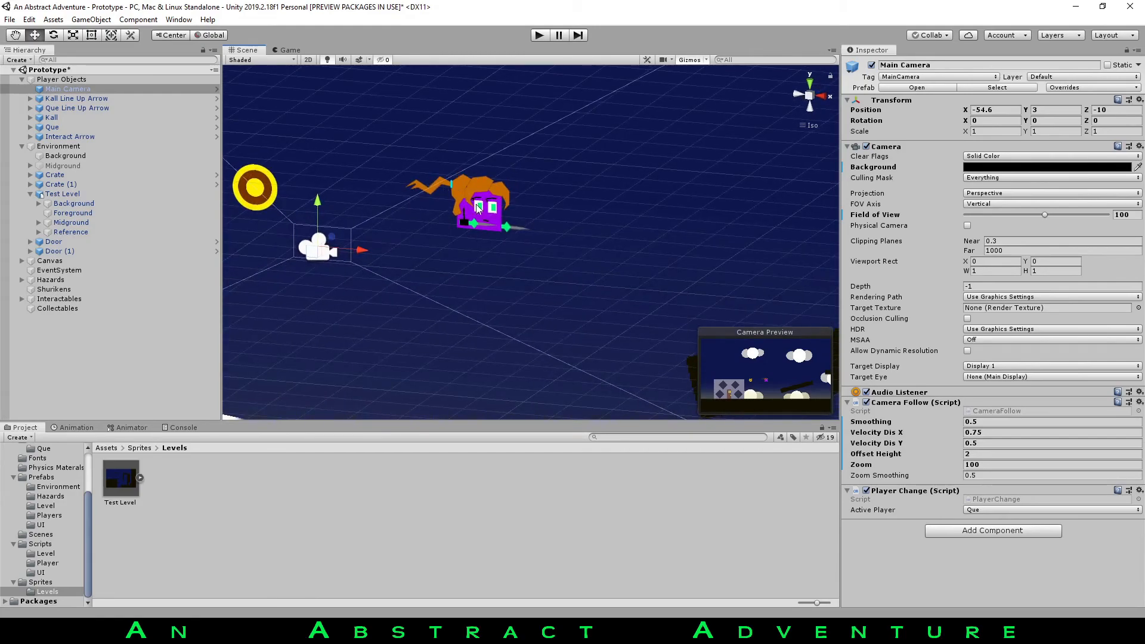
{"action": "left_click_drag", "start_coordinate": [533, 164], "coordinate": [531, 164], "text": "alt"}
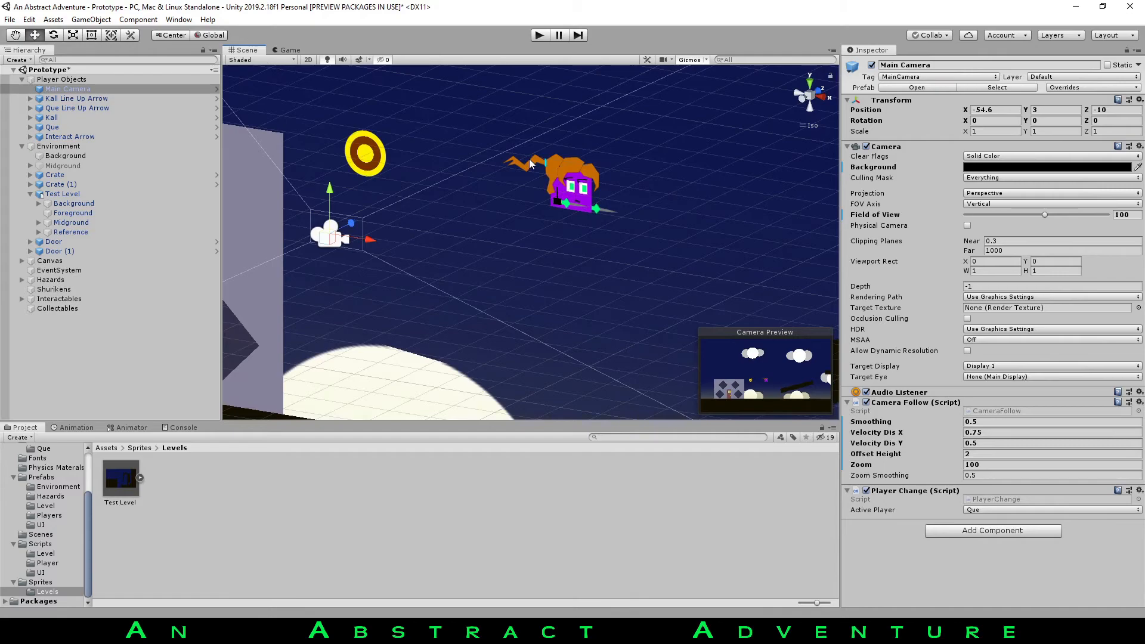
{"action": "left_click_drag", "start_coordinate": [530, 164], "coordinate": [585, 137], "text": "alt"}
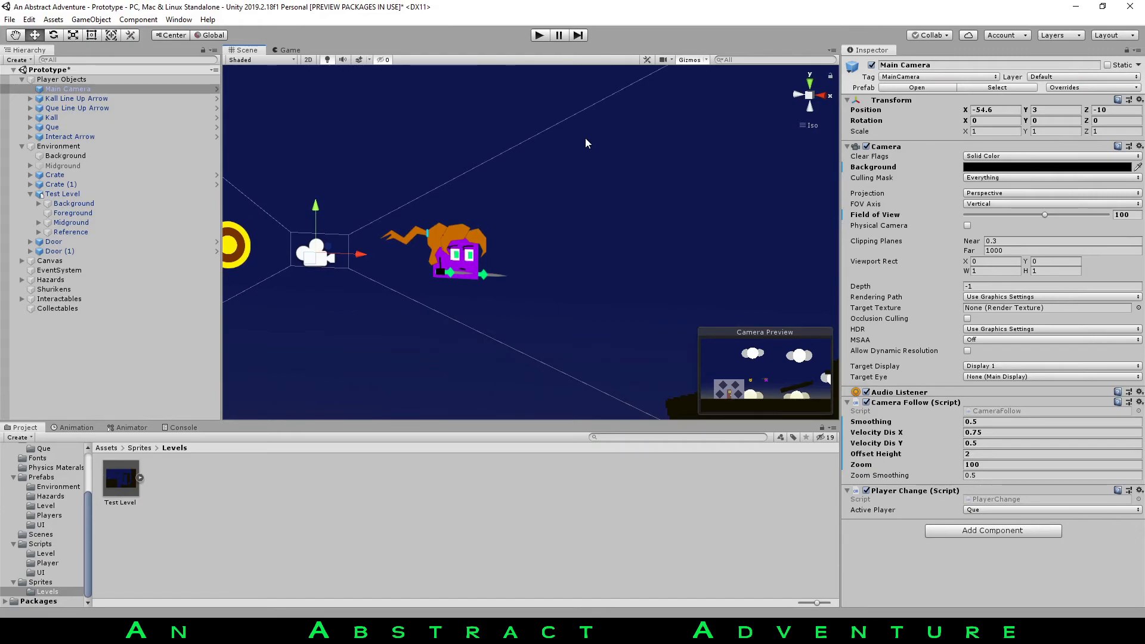
{"action": "left_click_drag", "start_coordinate": [586, 143], "coordinate": [513, 283], "text": "alt"}
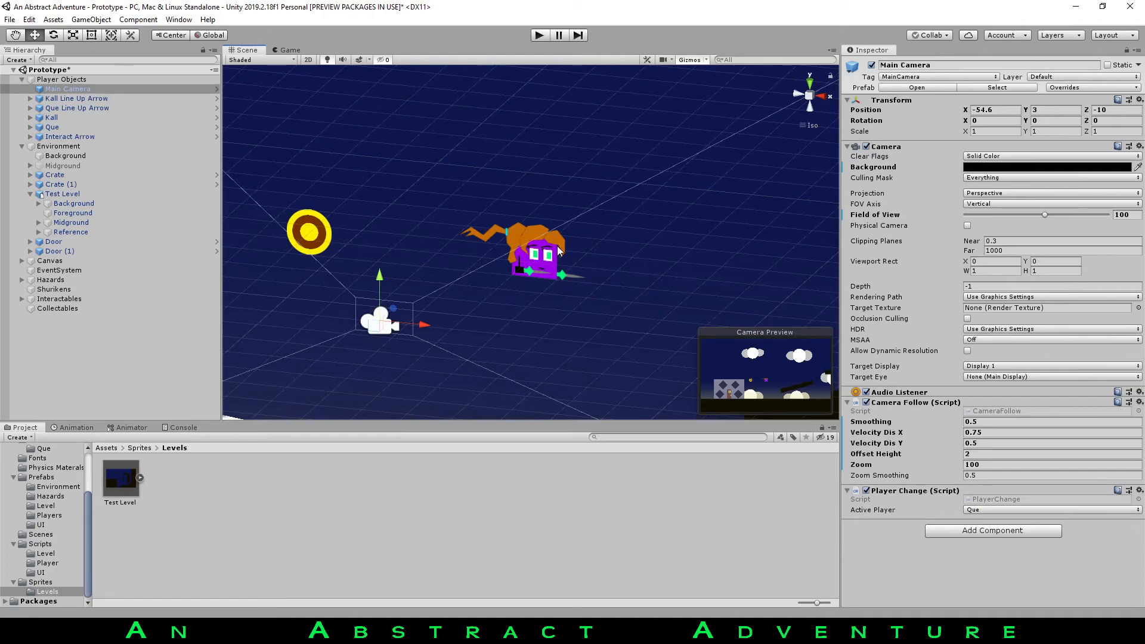
Examine the house front, both players and the Main Camera together from a raised side angle.
{"action": "left_click_drag", "start_coordinate": [619, 239], "coordinate": [596, 245], "text": "alt"}
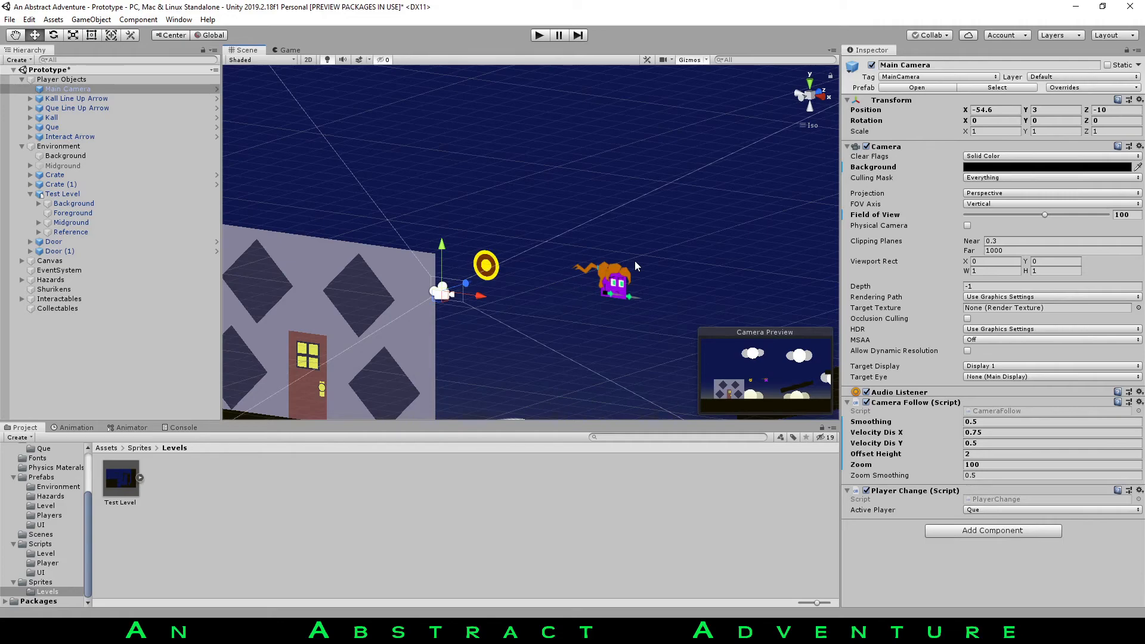
{"action": "scroll", "coordinate": [622, 261], "scroll_direction": "up", "scroll_amount": 4}
{"action": "left_click_drag", "start_coordinate": [488, 287], "coordinate": [516, 271], "text": "alt"}
{"action": "left_click_drag", "start_coordinate": [587, 291], "coordinate": [627, 241], "text": "alt"}
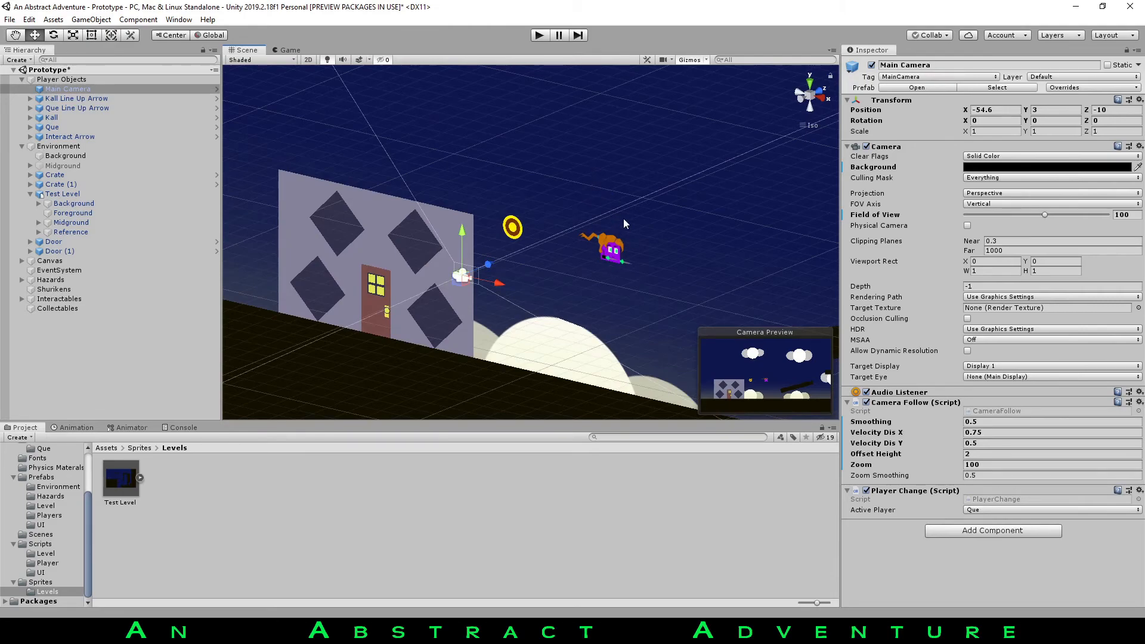
View the house and players from a steeper side angle and near-frontally, widening the view to the surrounding platforms and clouds.
{"action": "left_click_drag", "start_coordinate": [578, 213], "coordinate": [553, 225], "text": "alt"}
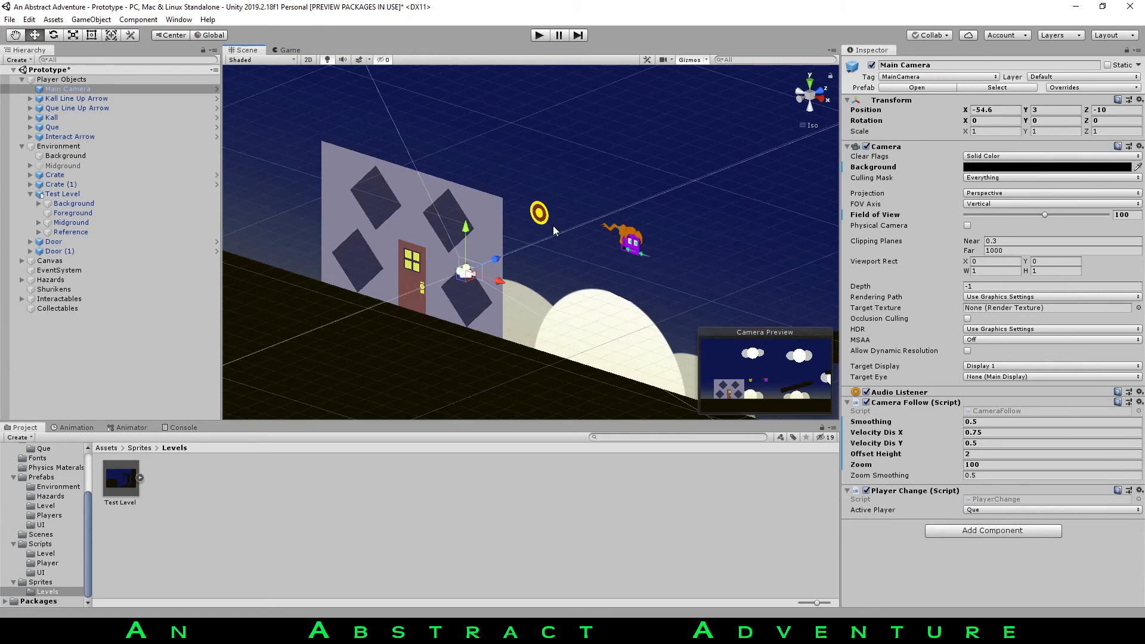
{"action": "left_click_drag", "start_coordinate": [553, 226], "coordinate": [709, 195], "text": "alt"}
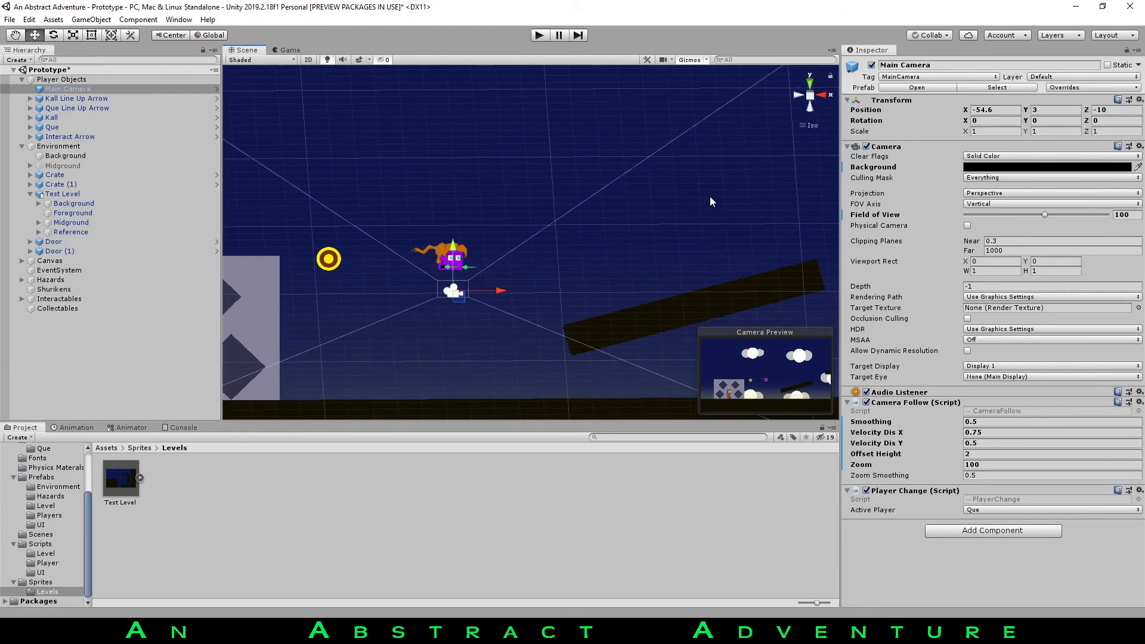
{"action": "scroll", "coordinate": [514, 200], "scroll_direction": "down", "scroll_amount": 9}
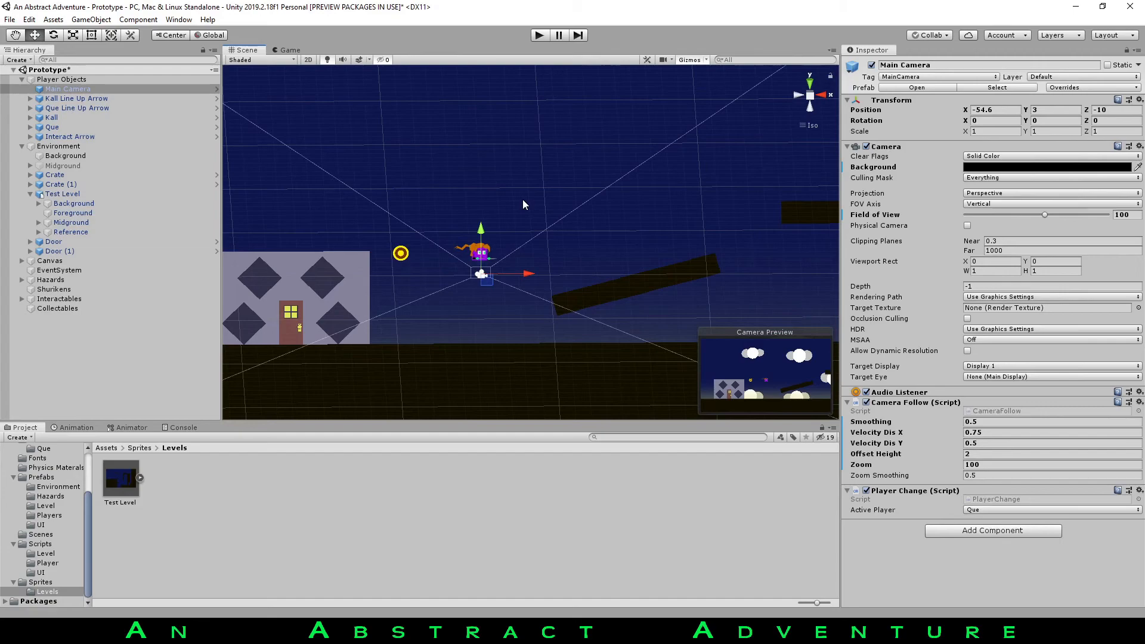
{"action": "scroll", "coordinate": [542, 196], "scroll_direction": "down", "scroll_amount": 5}
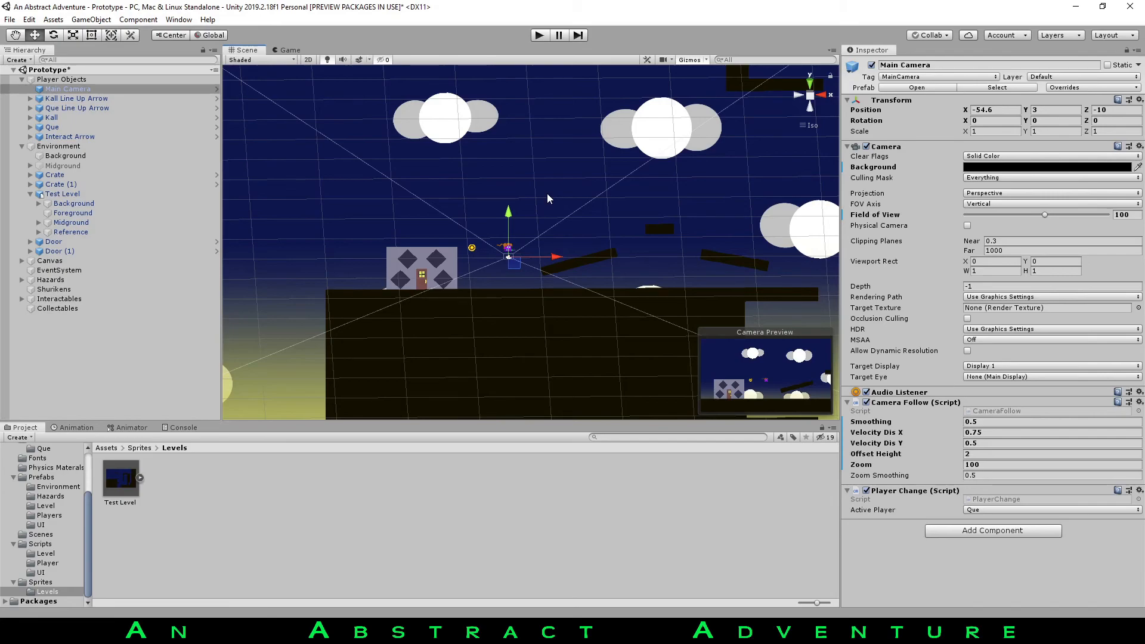
Compare the depth of the clouds, platforms and starting ledge around the Main Camera in tilted and flat front views.
{"action": "right_click_drag", "start_coordinate": [546, 194], "coordinate": [569, 222]}
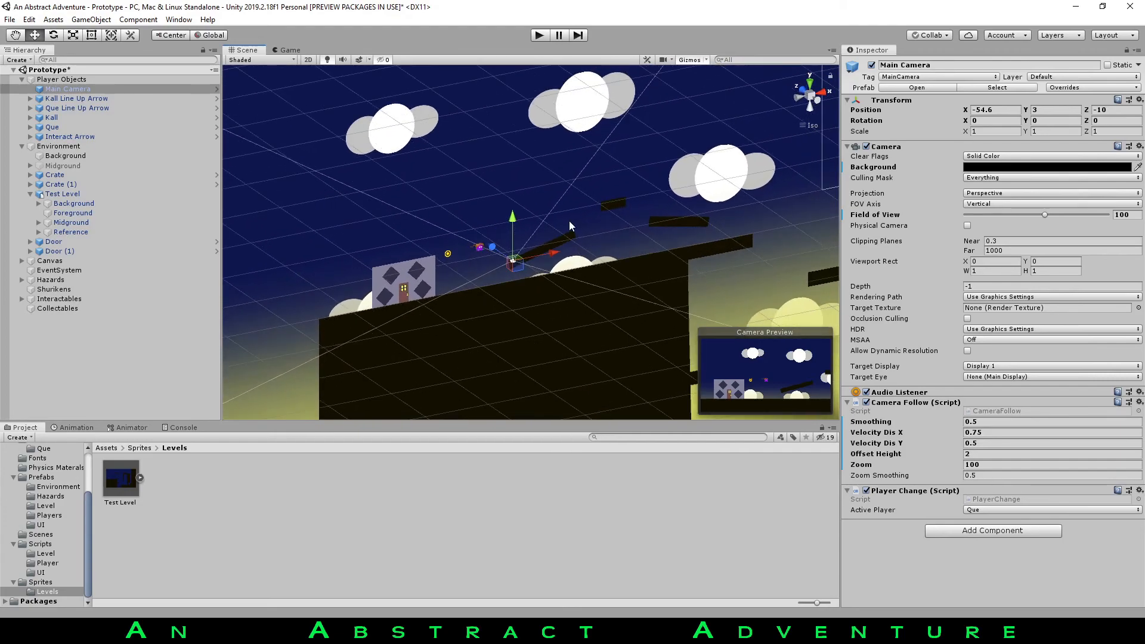
{"action": "right_click_drag", "start_coordinate": [687, 116], "coordinate": [615, 153]}
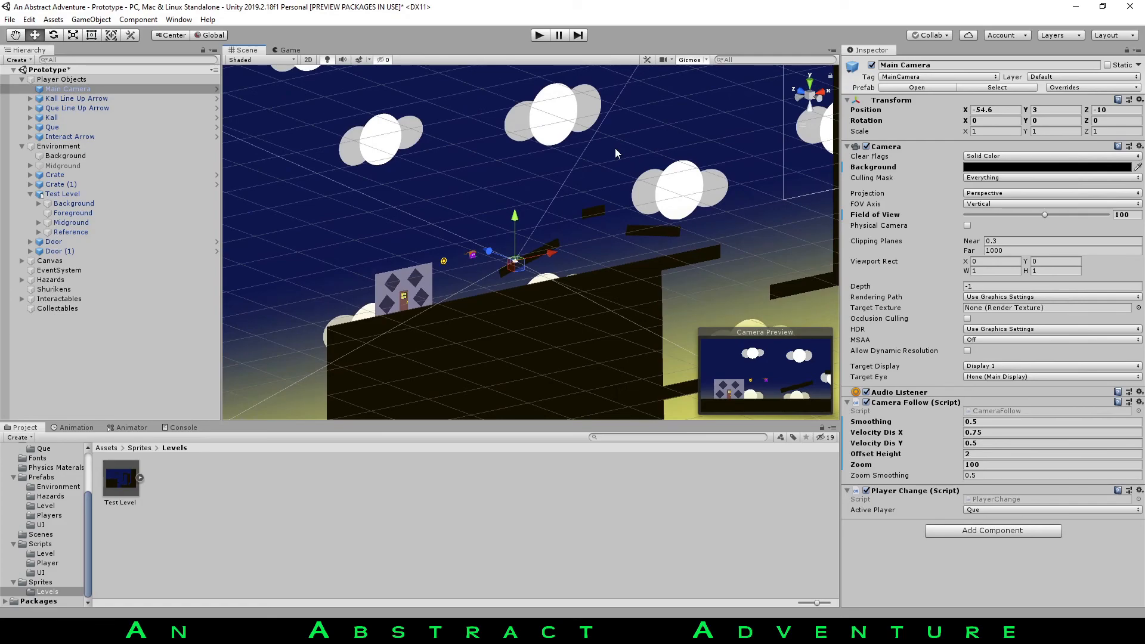
{"action": "right_click_drag", "start_coordinate": [614, 148], "coordinate": [494, 259]}
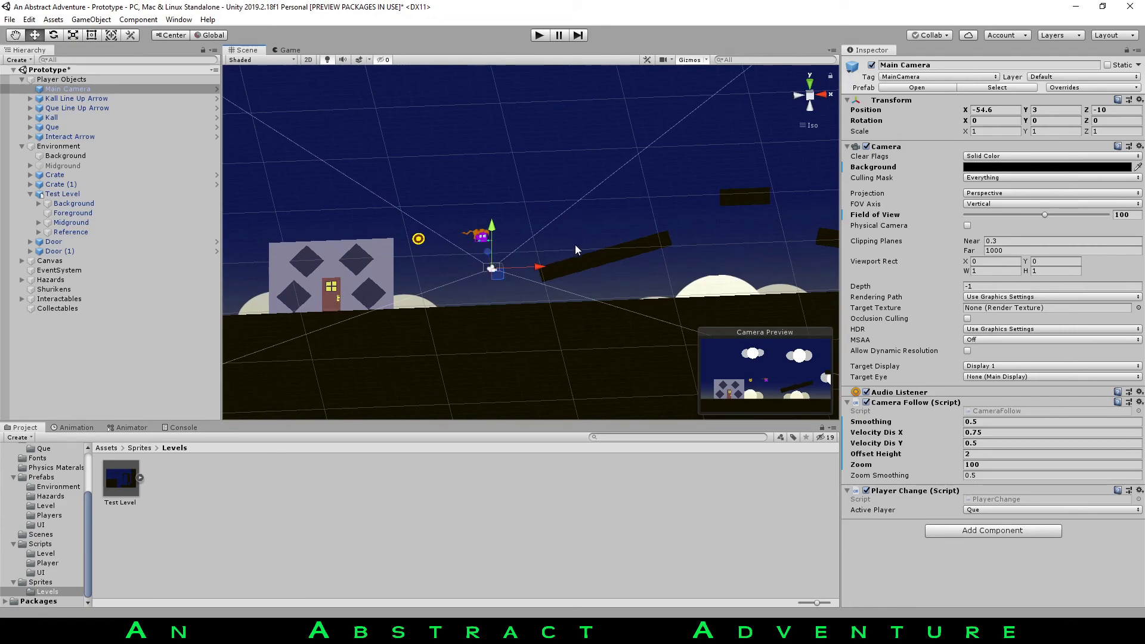
{"action": "right_click_drag", "start_coordinate": [592, 234], "coordinate": [576, 255]}
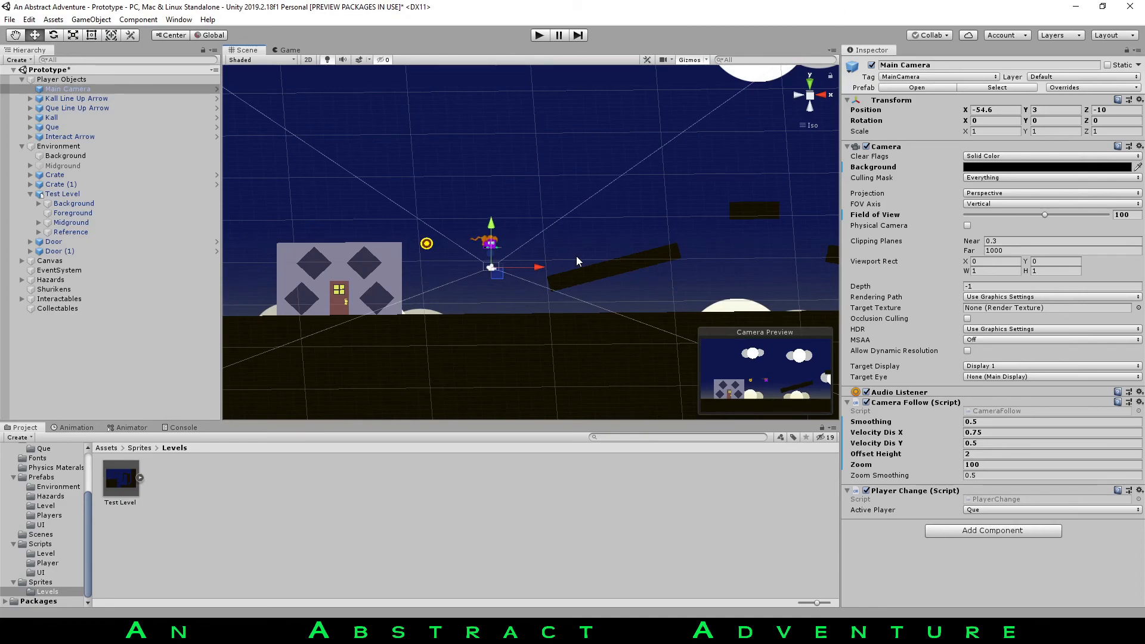
{"action": "right_click_drag", "start_coordinate": [576, 256], "coordinate": [570, 164]}
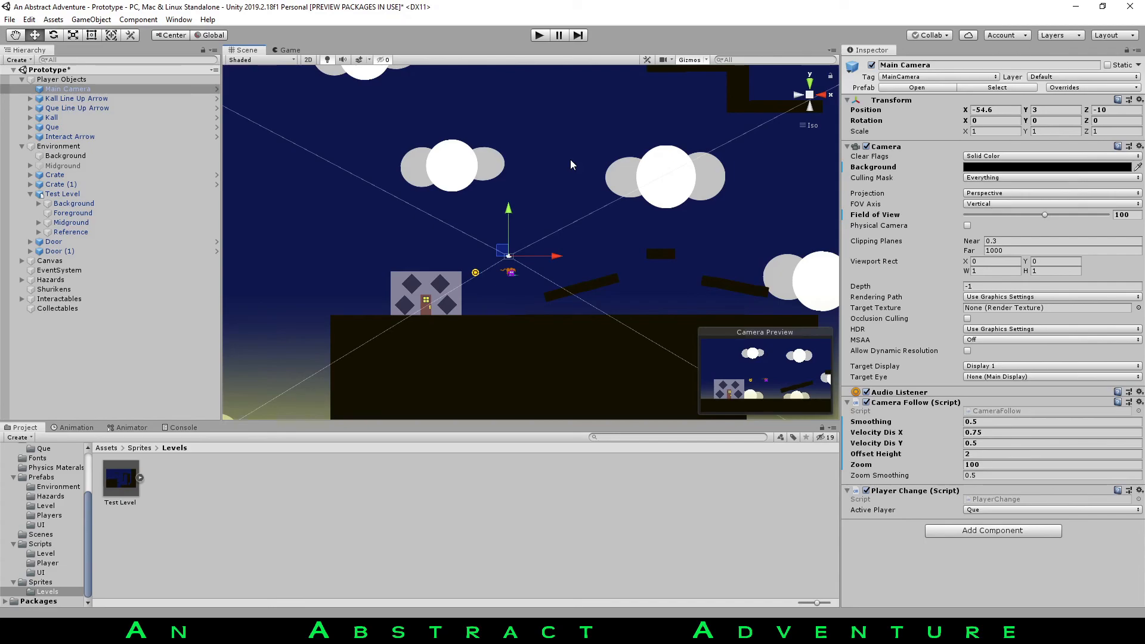
{"action": "left_click_drag", "start_coordinate": [571, 159], "coordinate": [624, 287], "text": "alt"}
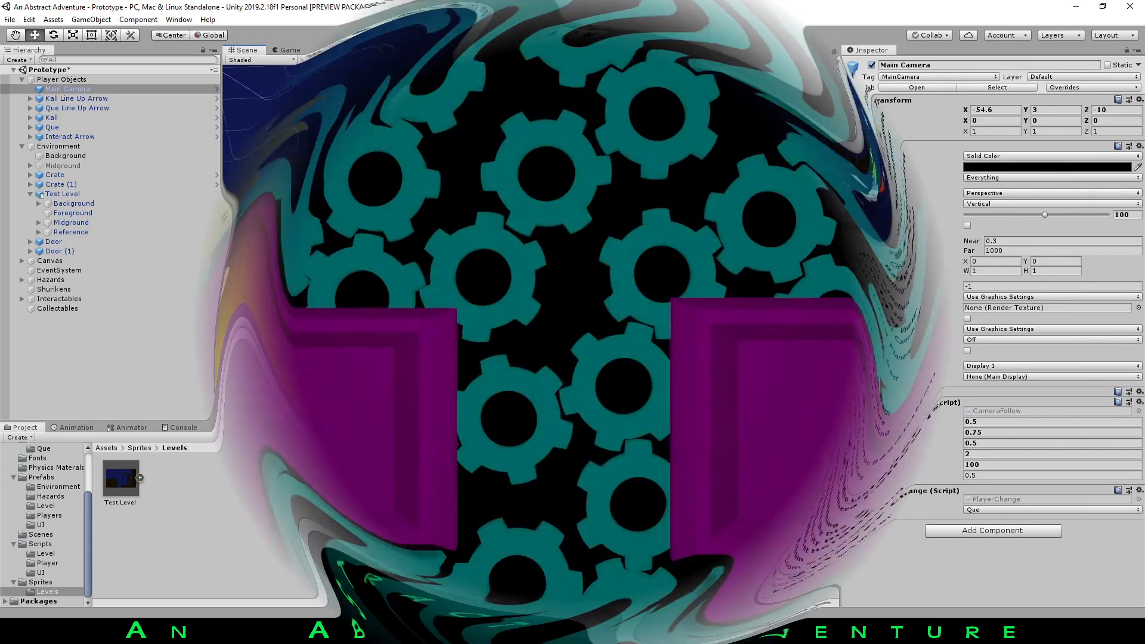